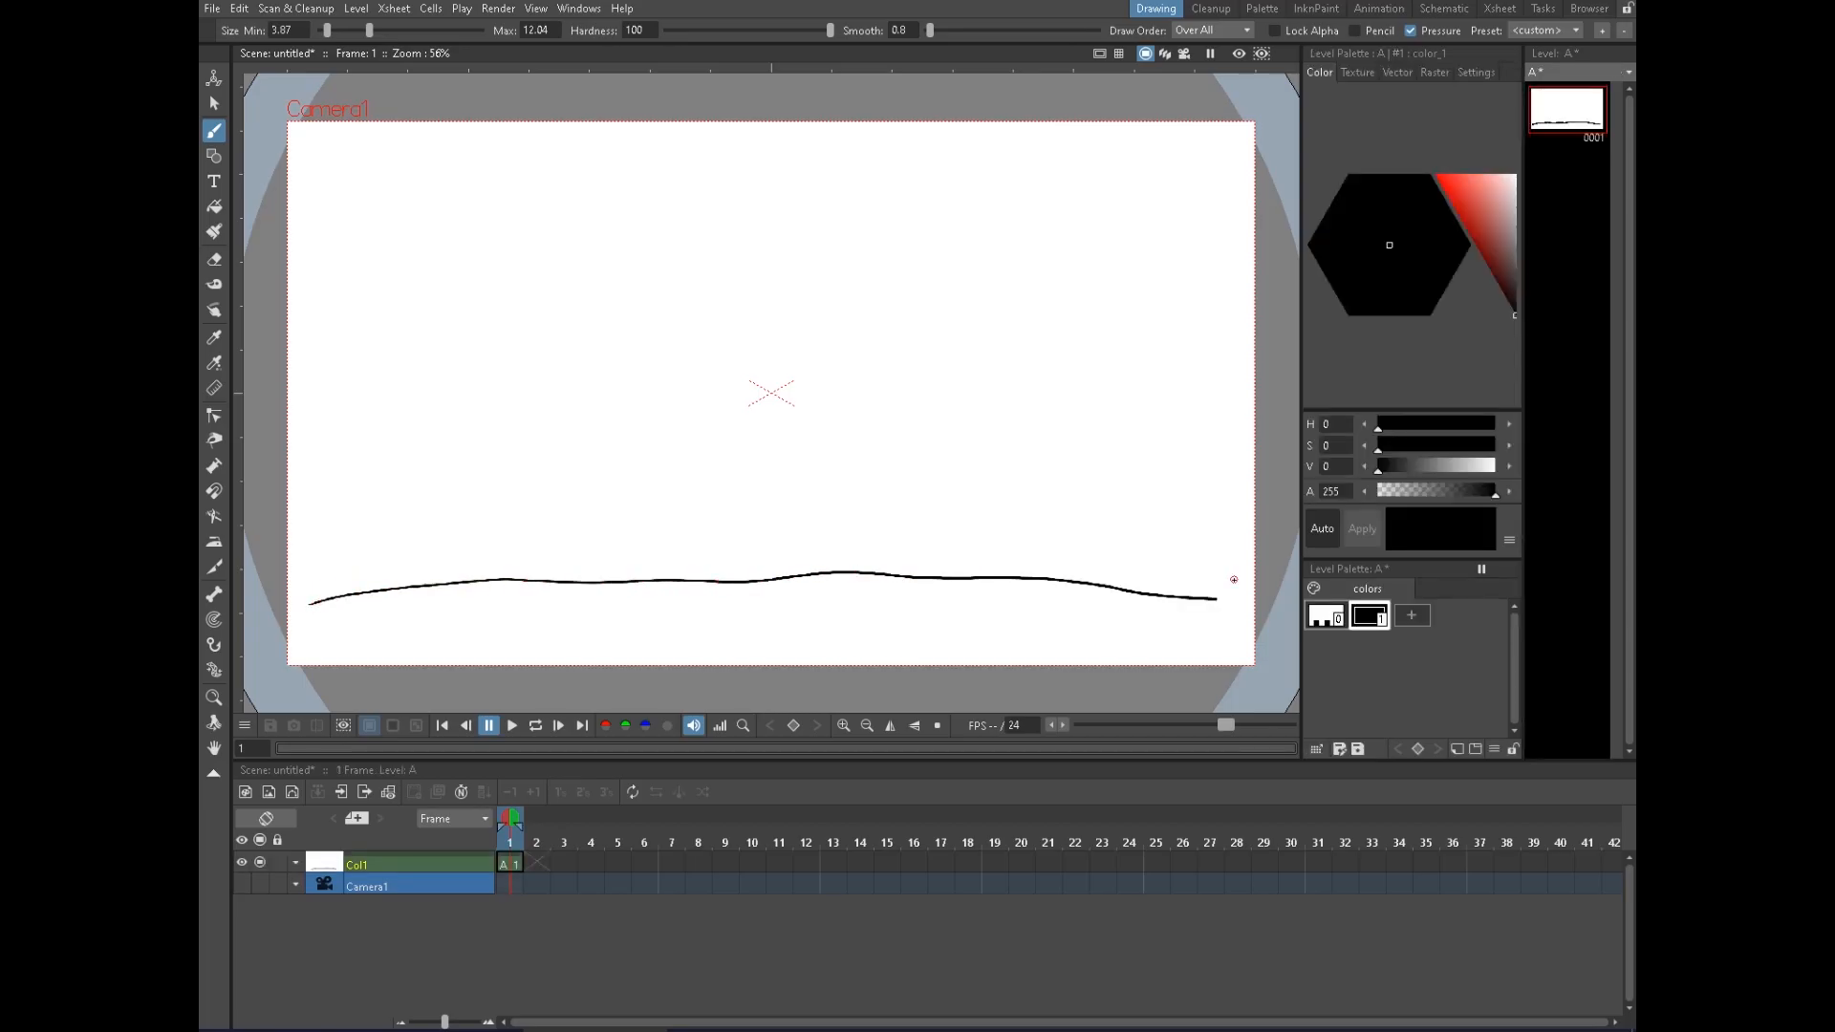
# Undo the drawn ground line and create a new Toonz raster level named "ball"
pyautogui.hotkey('ctrl', 'z')
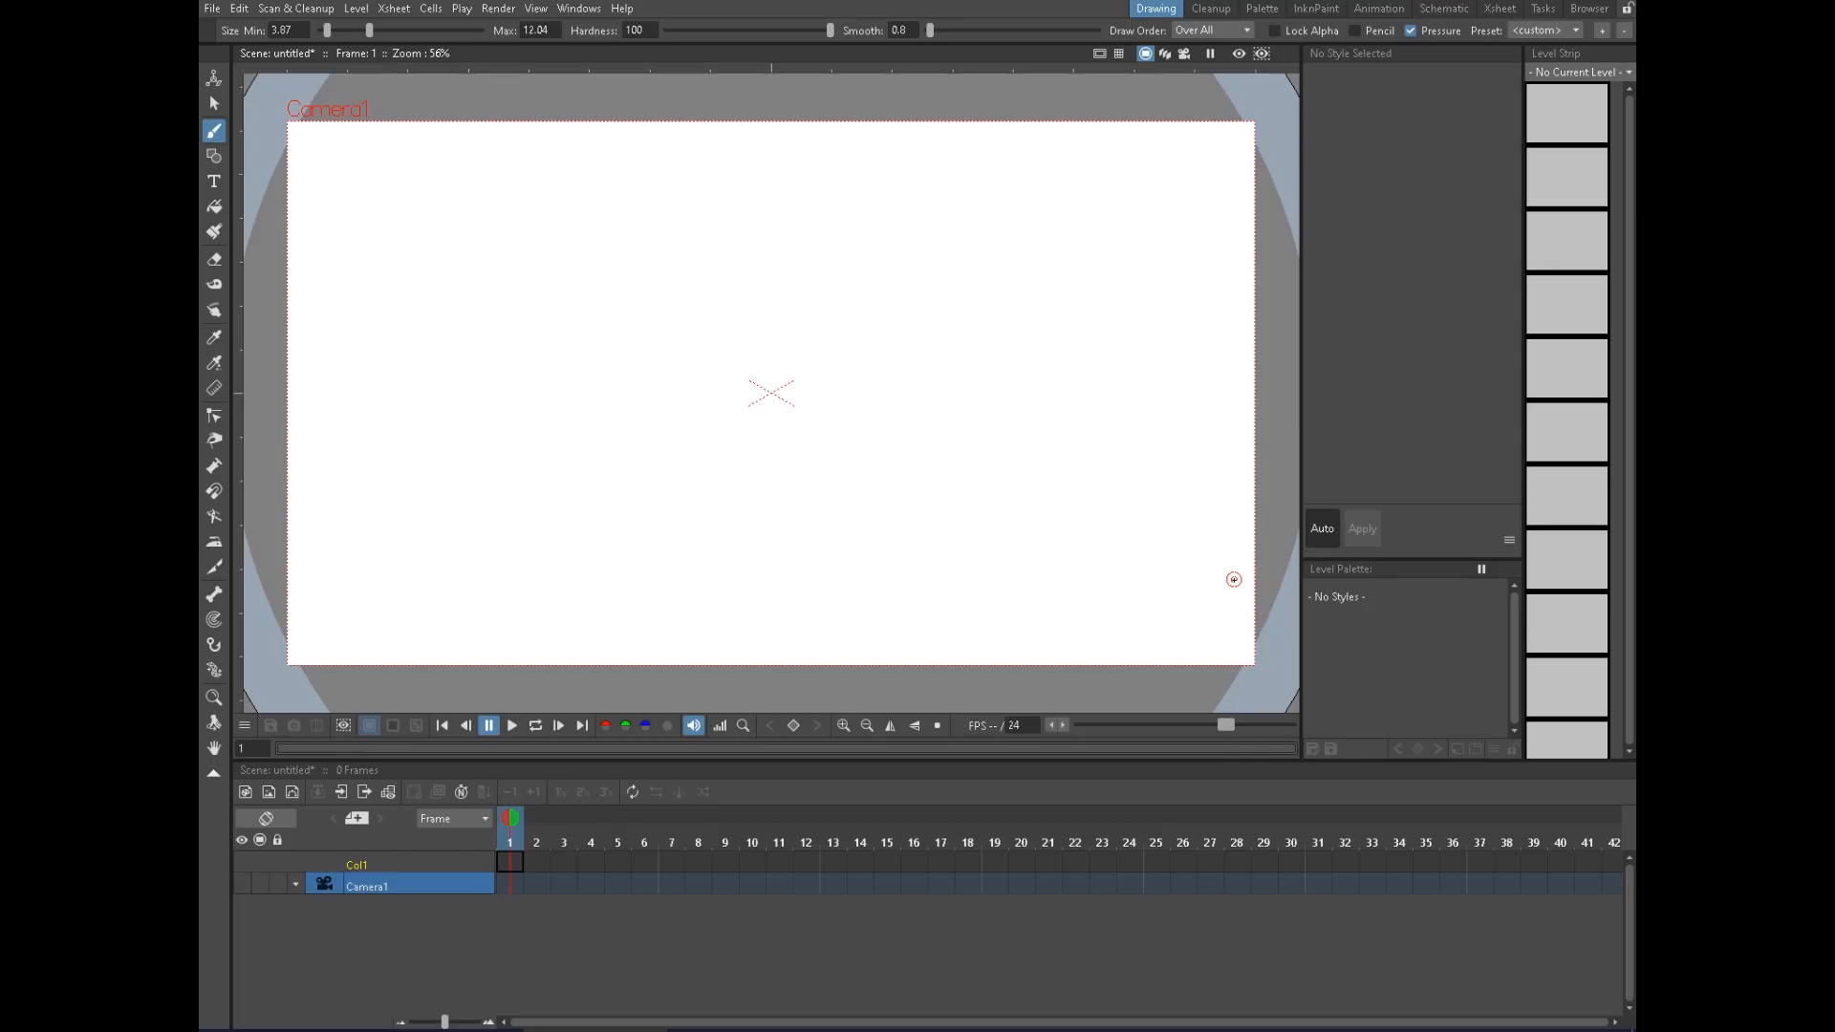
pyautogui.click(422, 864)
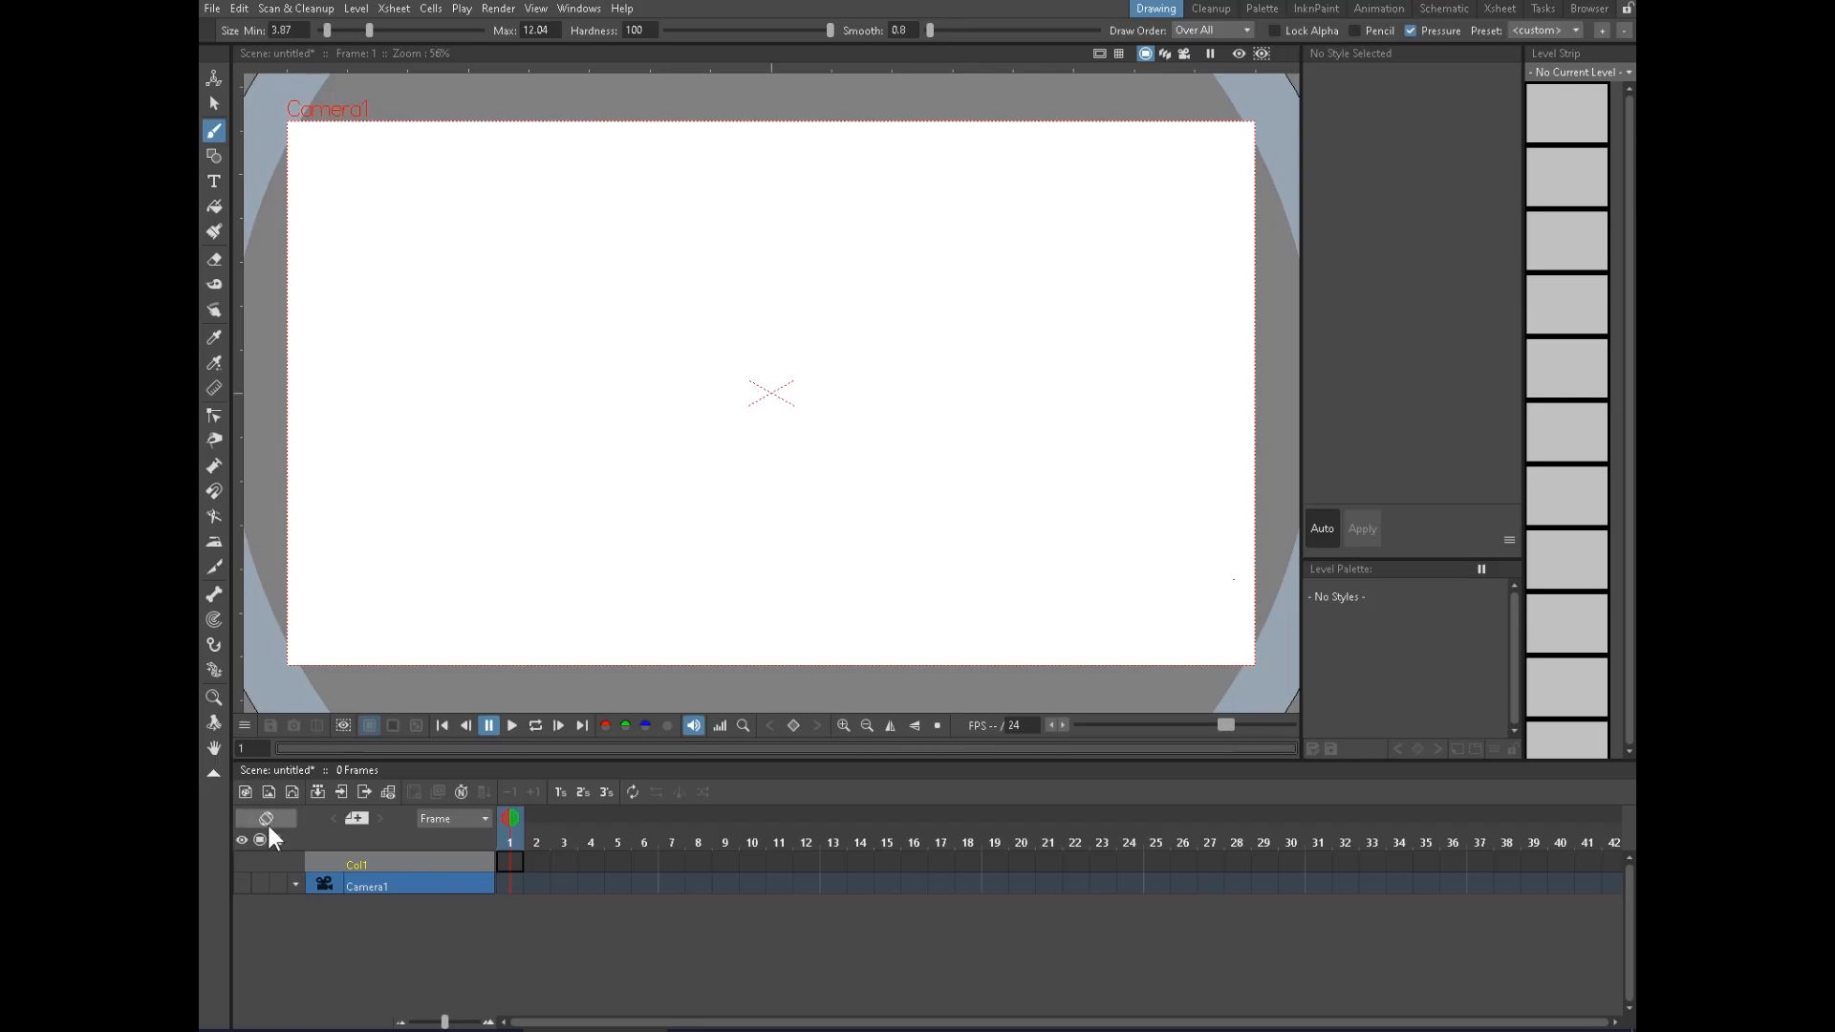
pyautogui.click(245, 791)
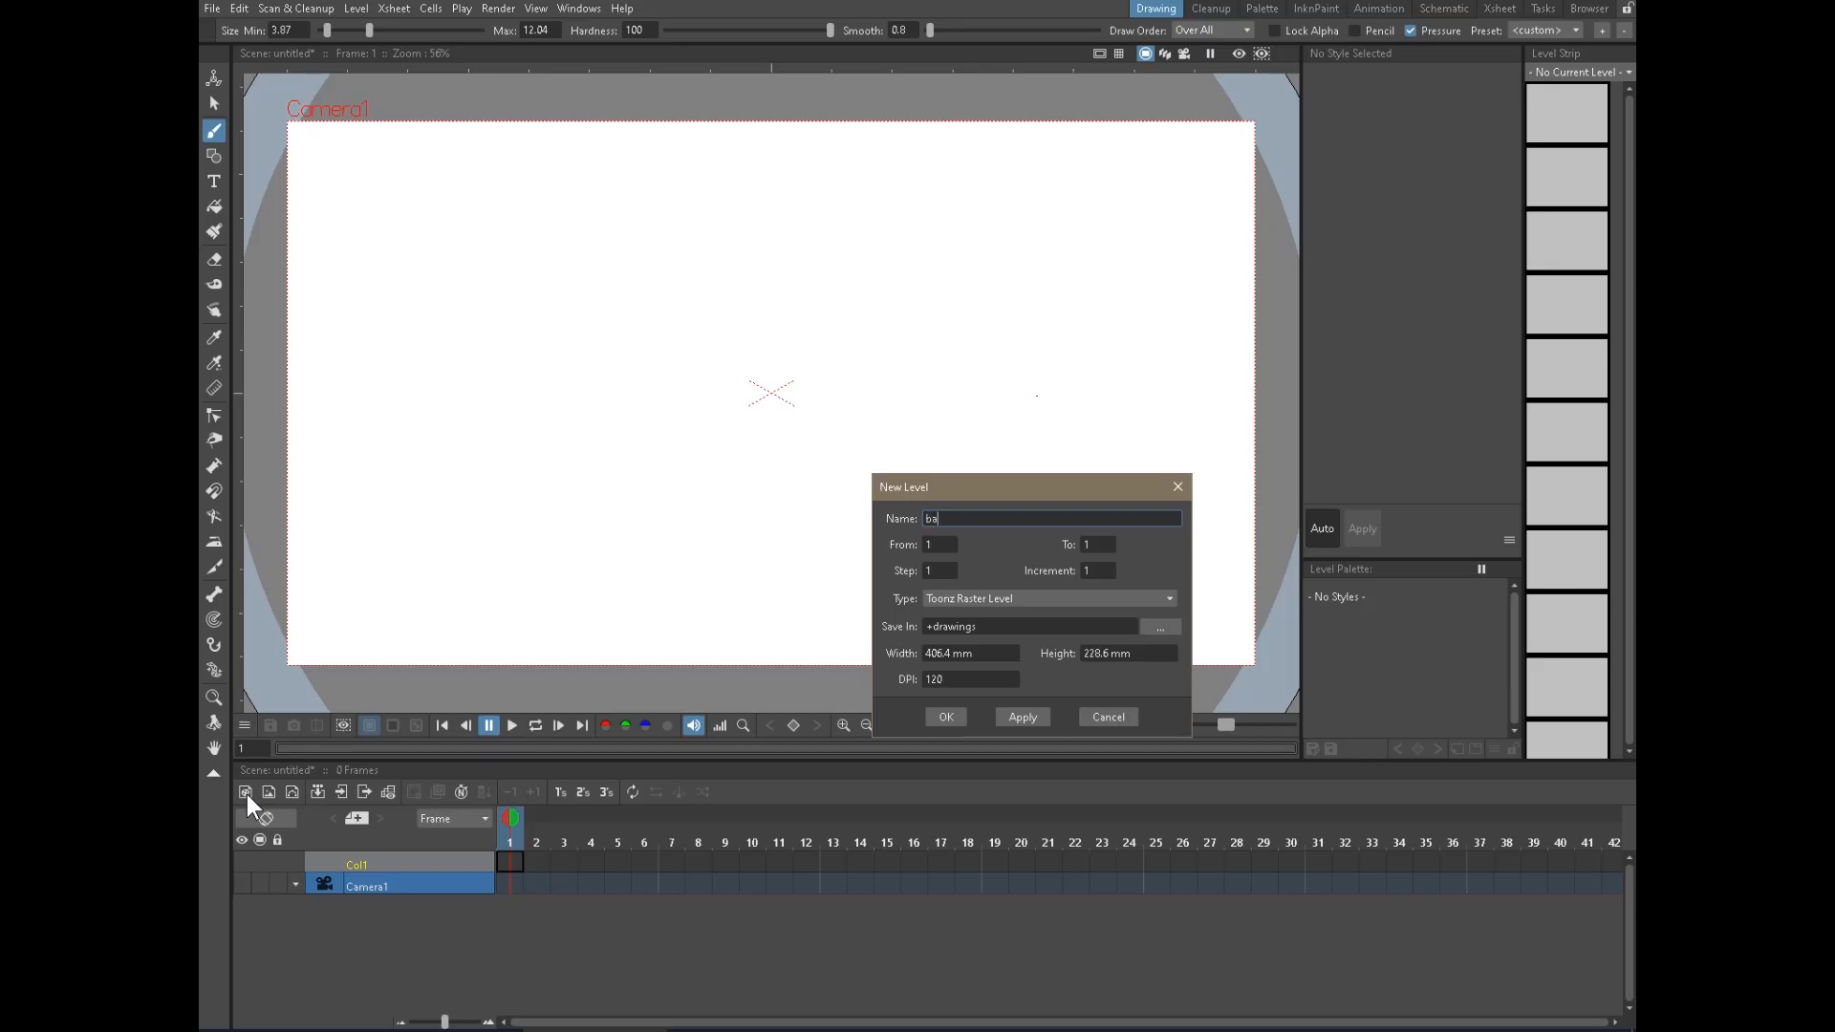
pyautogui.click(946, 717)
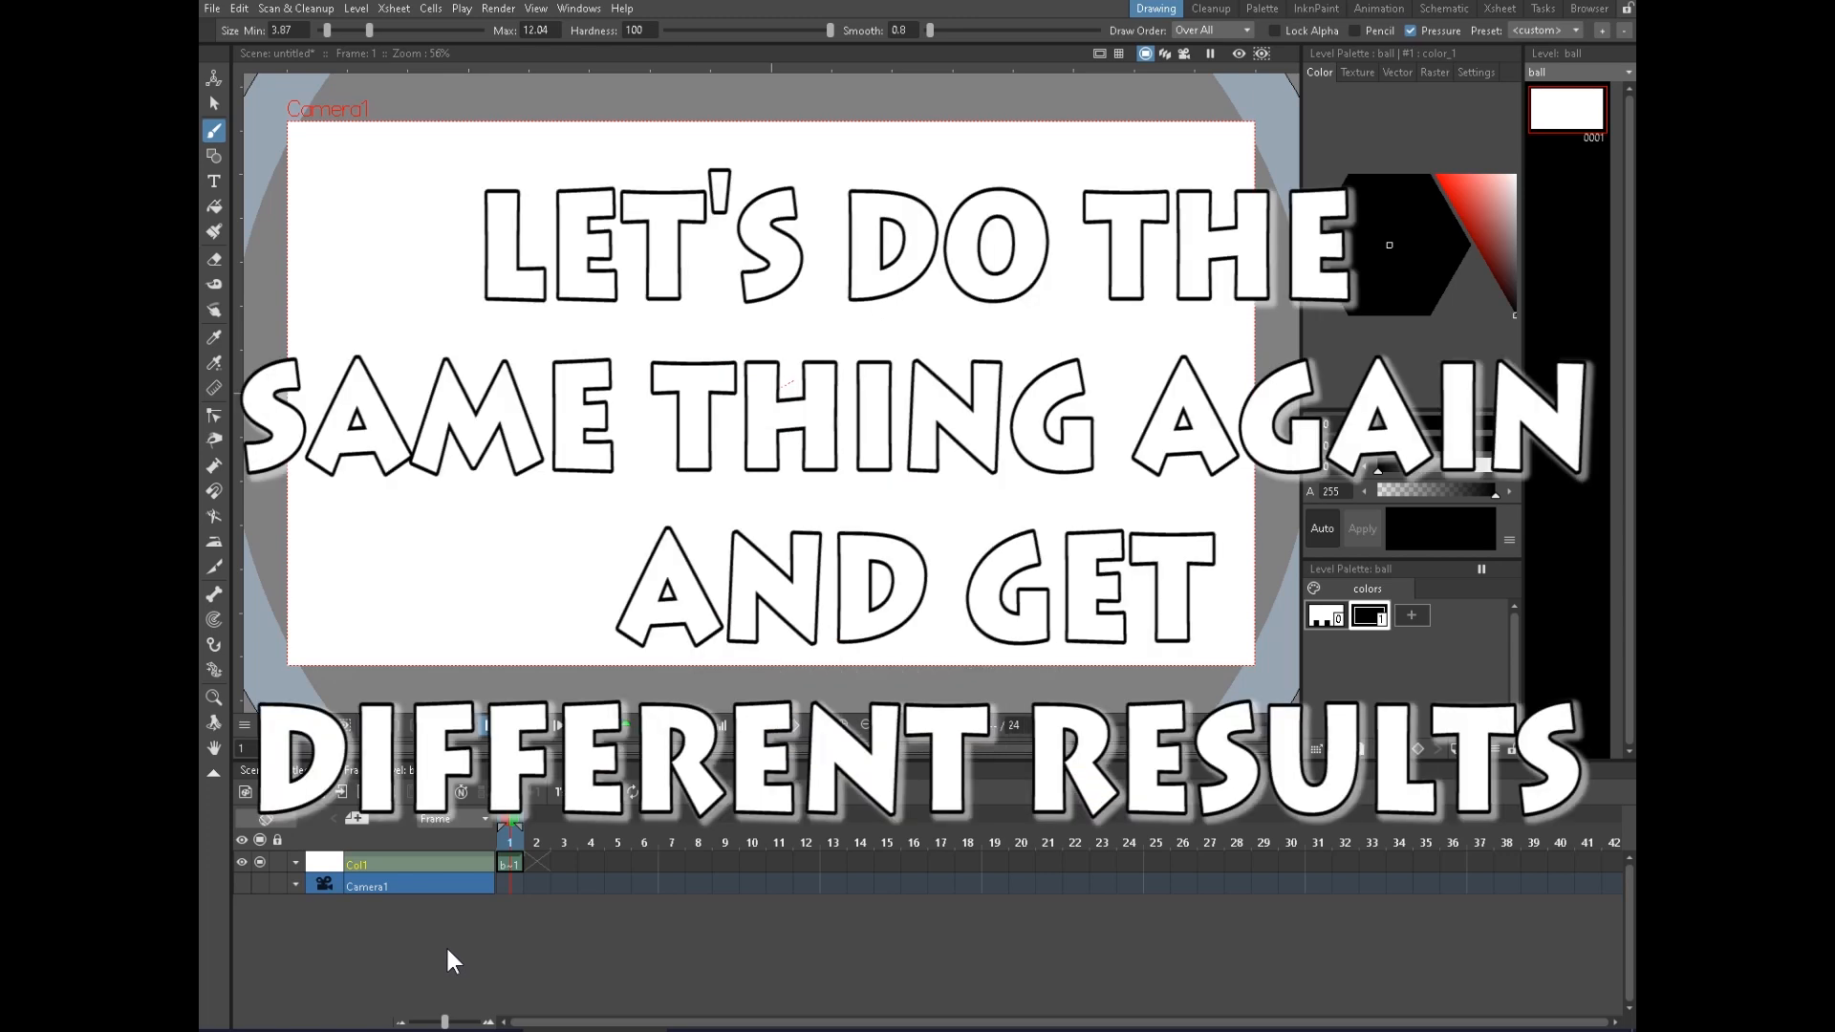
# Add a default raster level above it and rename the upper column "ball" and the lower column "ground"
pyautogui.click(269, 791)
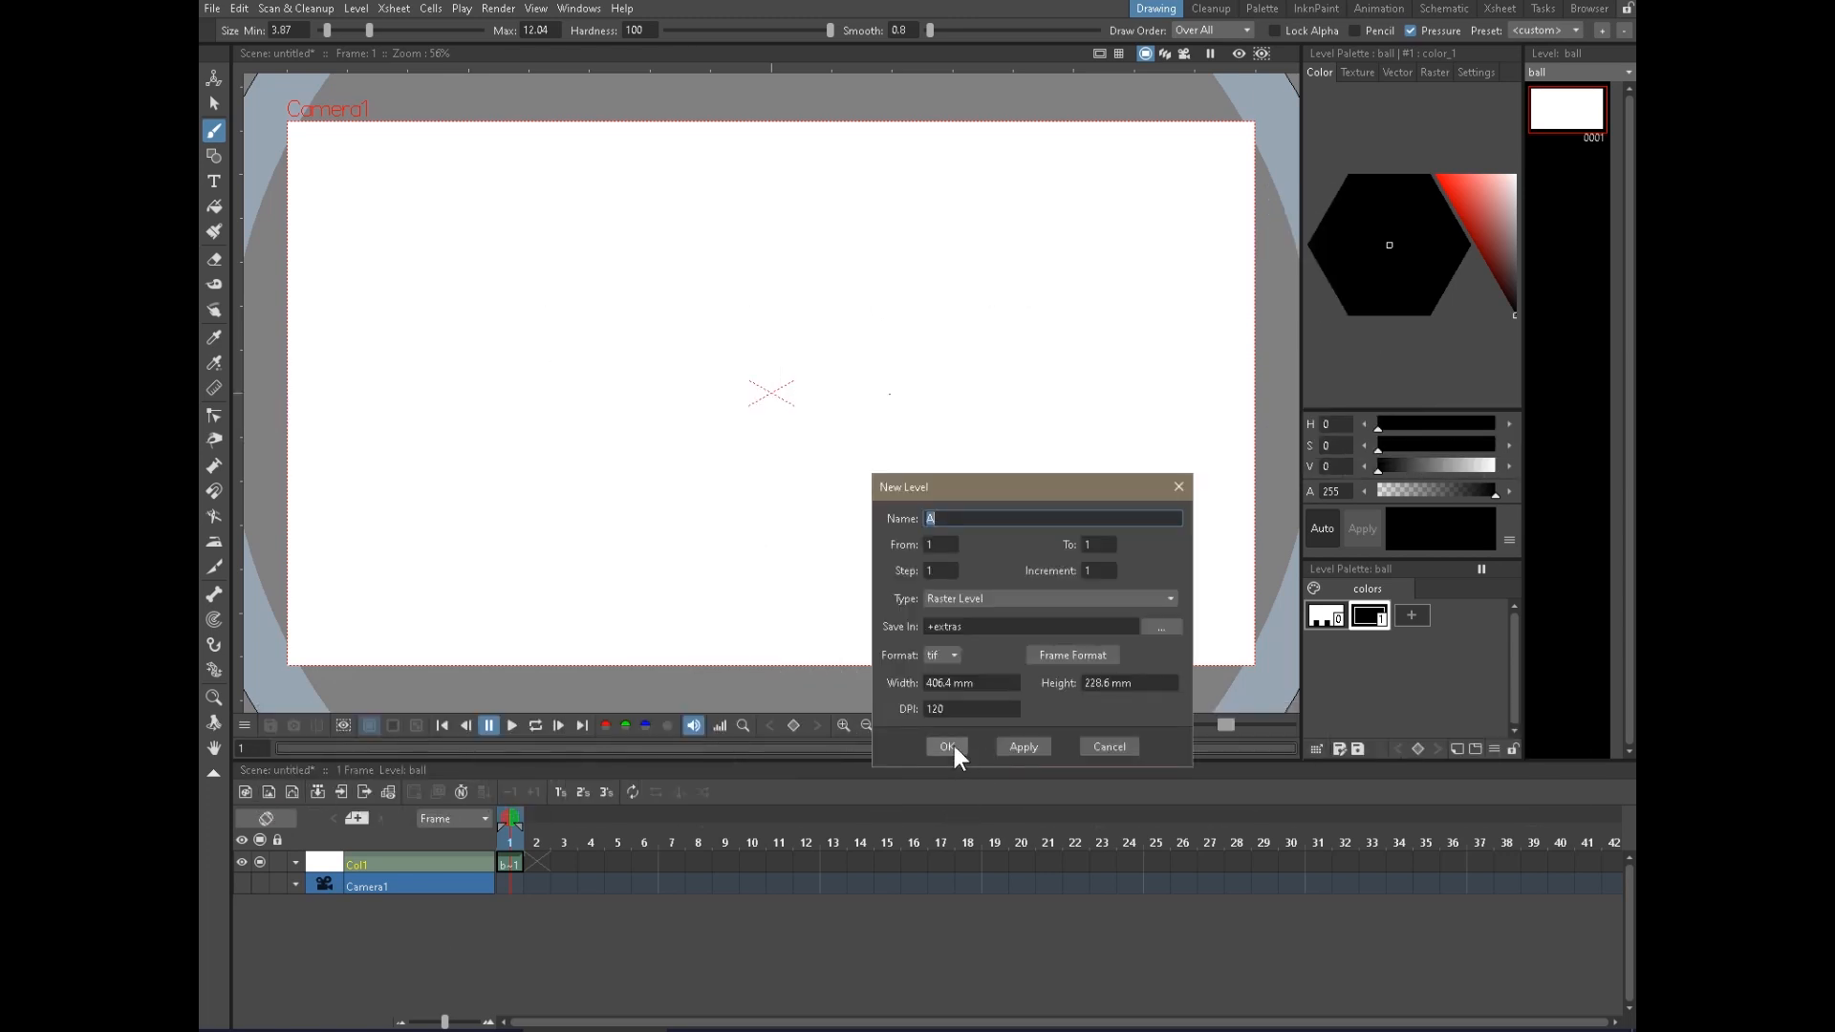
pyautogui.click(948, 747)
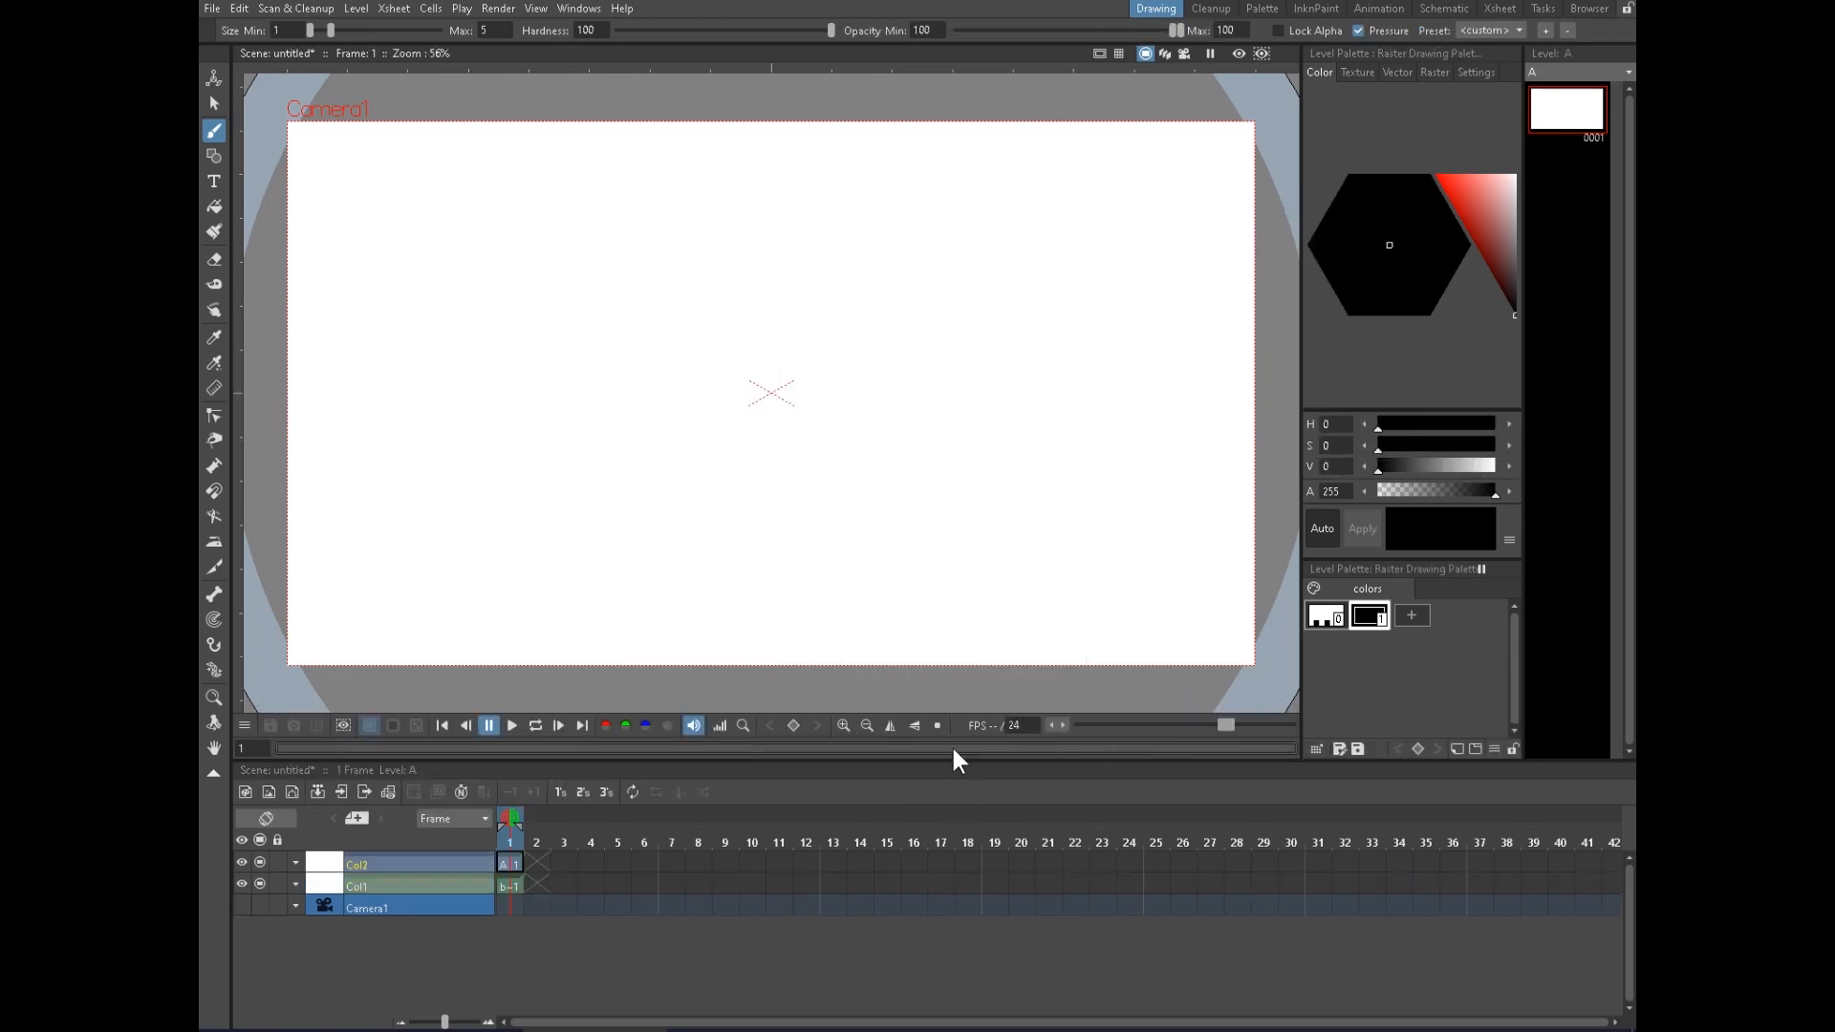
pyautogui.doubleClick(373, 886)
pyautogui.write('ground')
pyautogui.press('Return')
# Draw a wavy ground line across the bottom of the camera frame and extend its exposure to frame 23
pyautogui.moveTo(295, 620); pyautogui.dragTo(1254, 611)
pyautogui.click(512, 884)
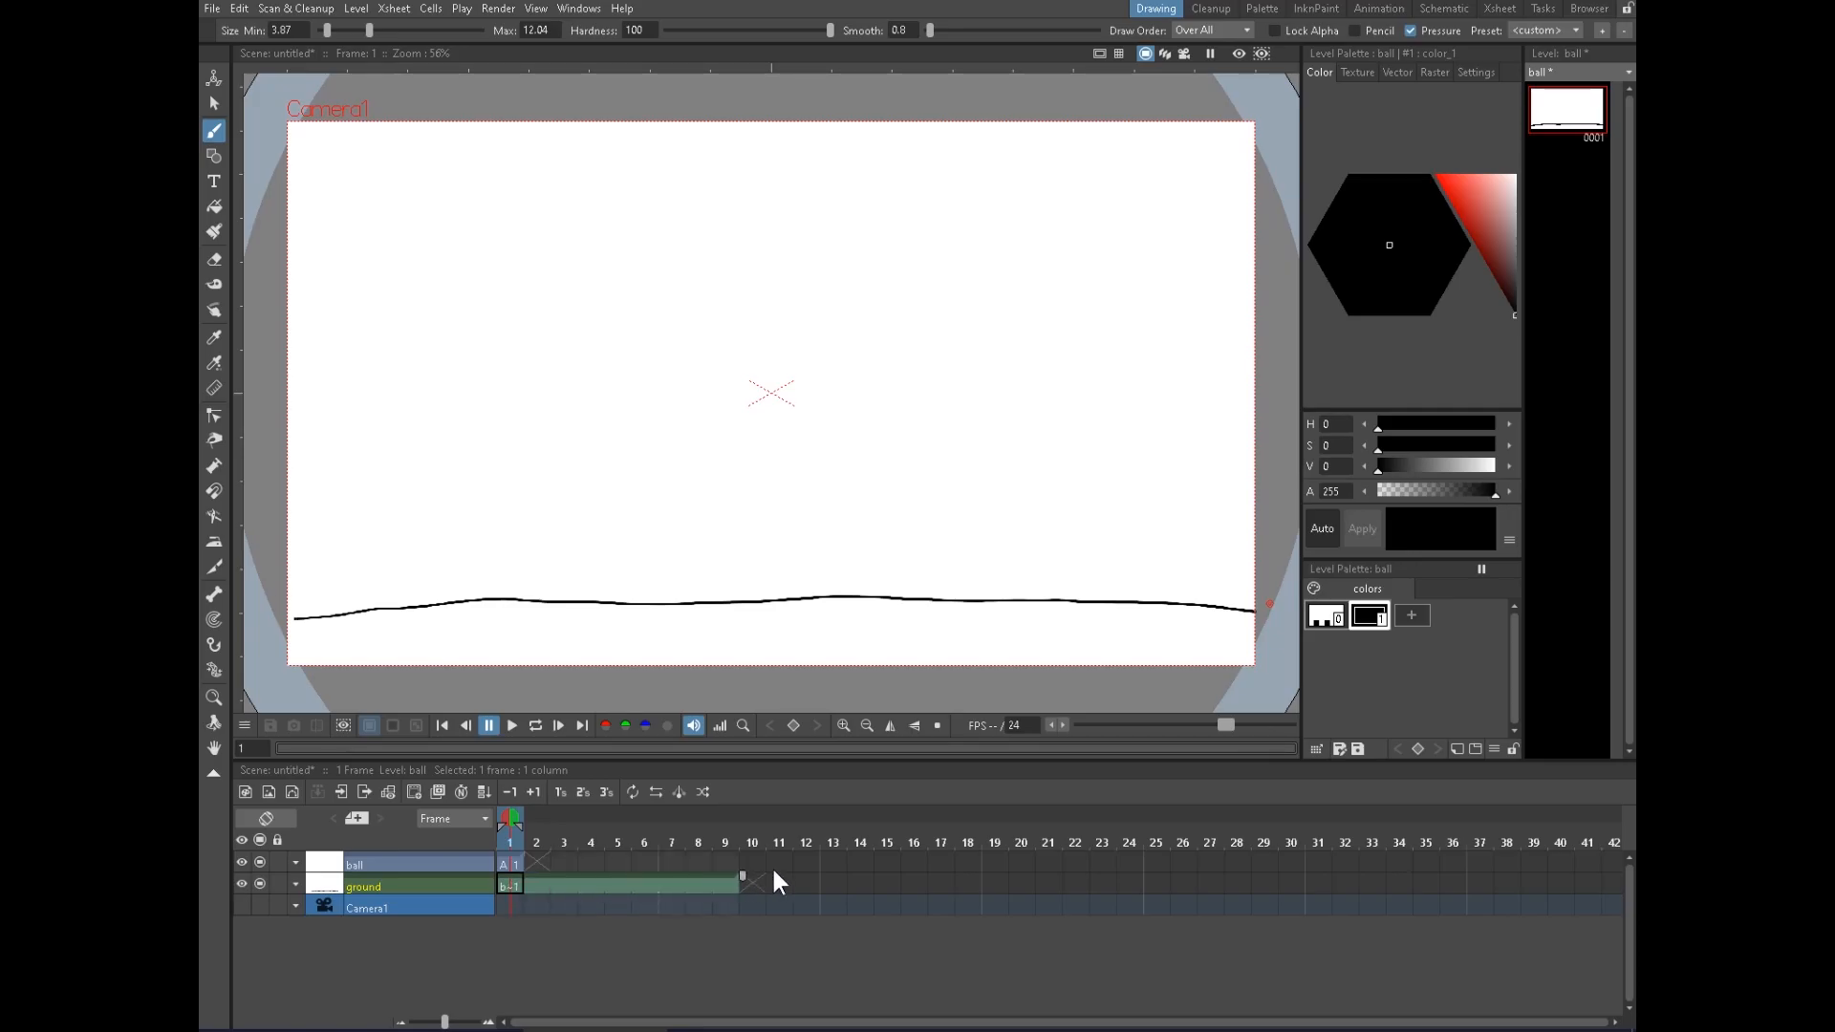
pyautogui.moveTo(1136, 858); pyautogui.dragTo(1132, 846)
# Draw the ball falling toward the lower right on frames 1, 3 and 5, stretched on frame 5, using onion skin as reference
pyautogui.click(513, 863)
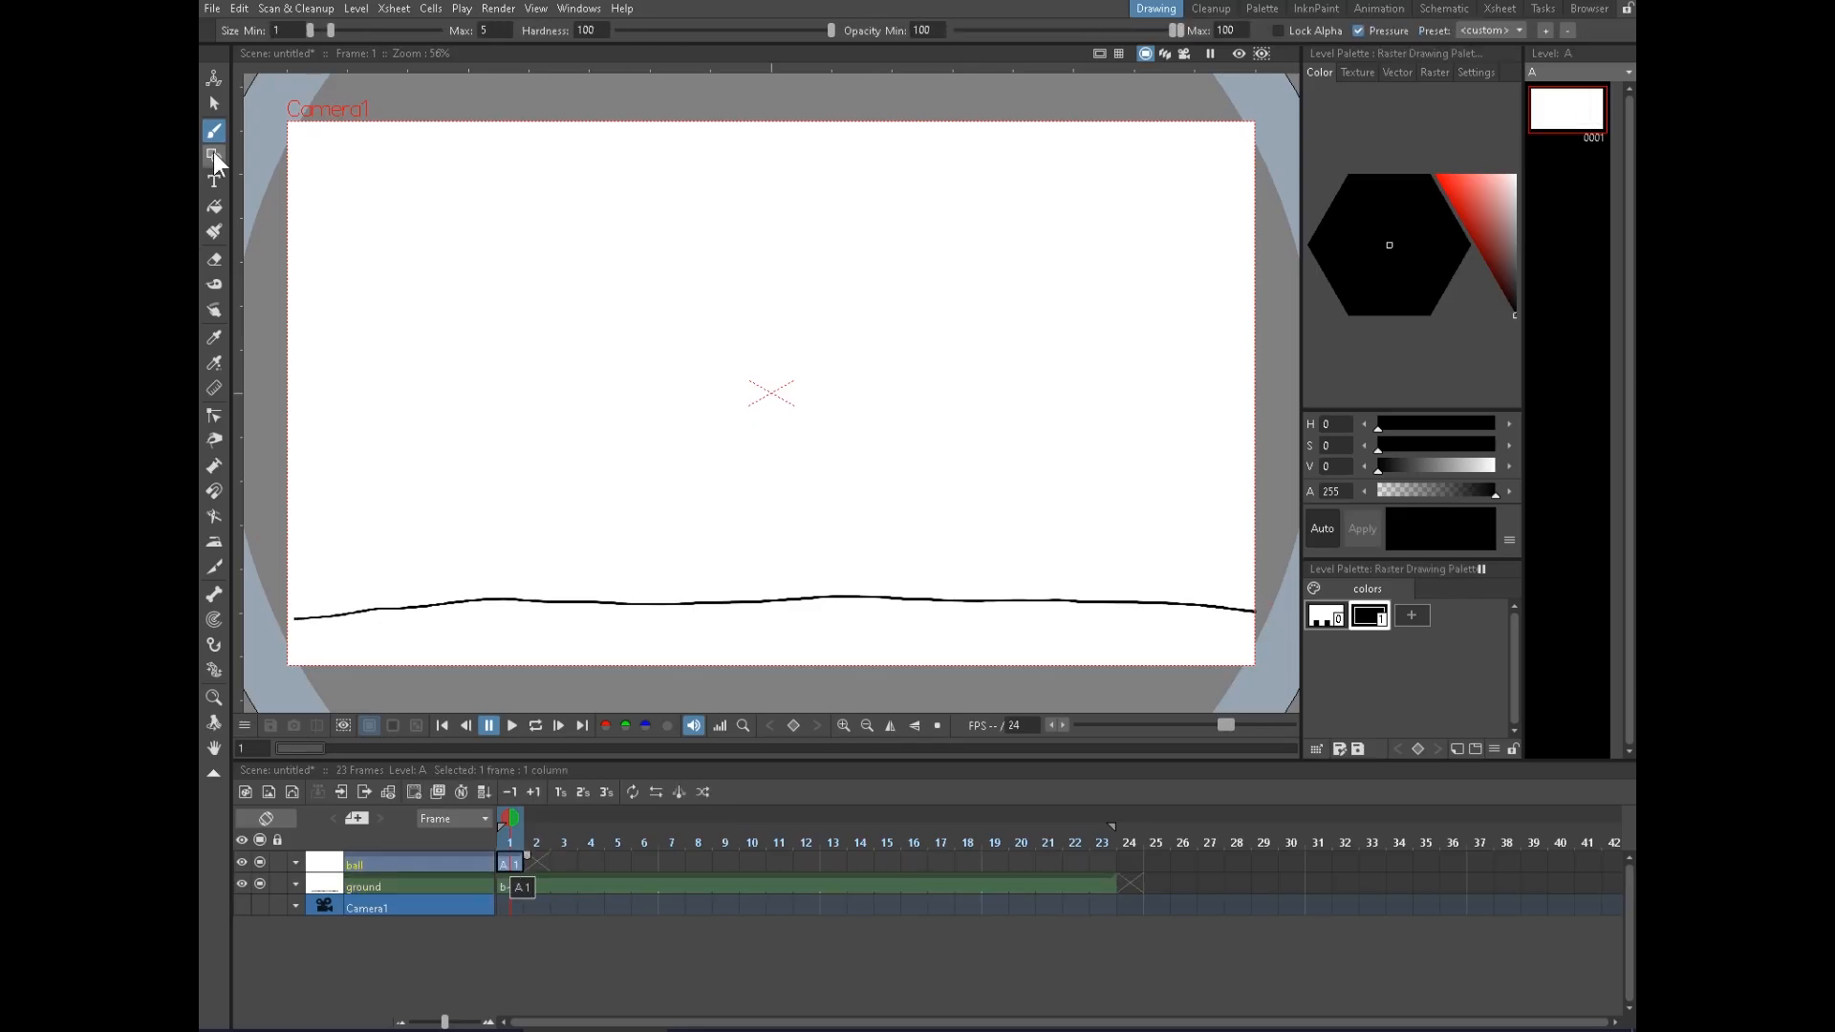
pyautogui.moveTo(417, 254)
pyautogui.mouseDown()
pyautogui.moveTo(443, 340)
pyautogui.moveTo(393, 296)
pyautogui.moveTo(418, 345)
pyautogui.moveTo(474, 311)
pyautogui.mouseUp()
pyautogui.click(560, 865)
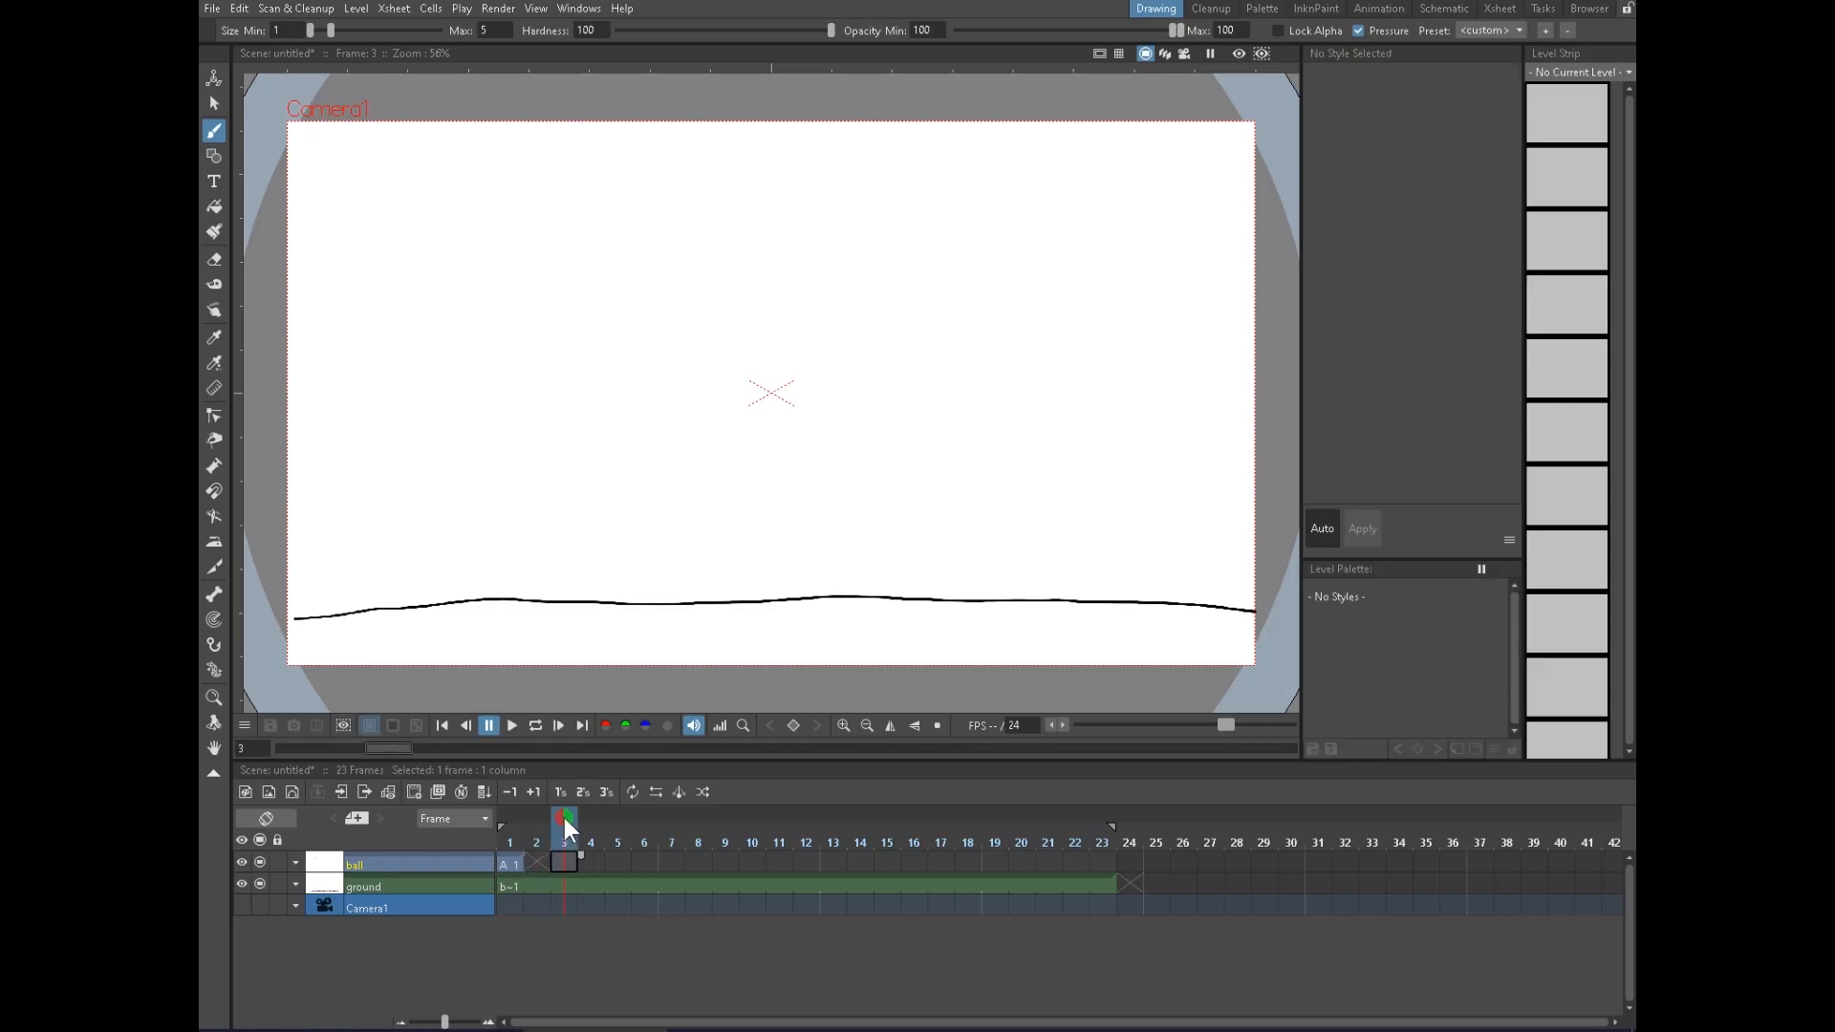
pyautogui.click(512, 818)
pyautogui.moveTo(506, 340)
pyautogui.mouseDown()
pyautogui.moveTo(500, 410)
pyautogui.moveTo(525, 414)
pyautogui.mouseUp()
pyautogui.moveTo(492, 338)
pyautogui.mouseDown()
pyautogui.moveTo(524, 336)
pyautogui.moveTo(565, 375)
pyautogui.mouseUp()
pyautogui.moveTo(548, 347)
pyautogui.mouseDown()
pyautogui.moveTo(562, 412)
pyautogui.moveTo(521, 426)
pyautogui.mouseUp()
pyautogui.moveTo(509, 418)
pyautogui.mouseDown()
pyautogui.moveTo(558, 420)
pyautogui.moveTo(483, 360)
pyautogui.mouseUp()
pyautogui.click(616, 864)
pyautogui.moveTo(573, 446)
pyautogui.mouseDown()
pyautogui.moveTo(580, 528)
pyautogui.moveTo(642, 519)
pyautogui.moveTo(566, 516)
pyautogui.moveTo(613, 547)
pyautogui.mouseUp()
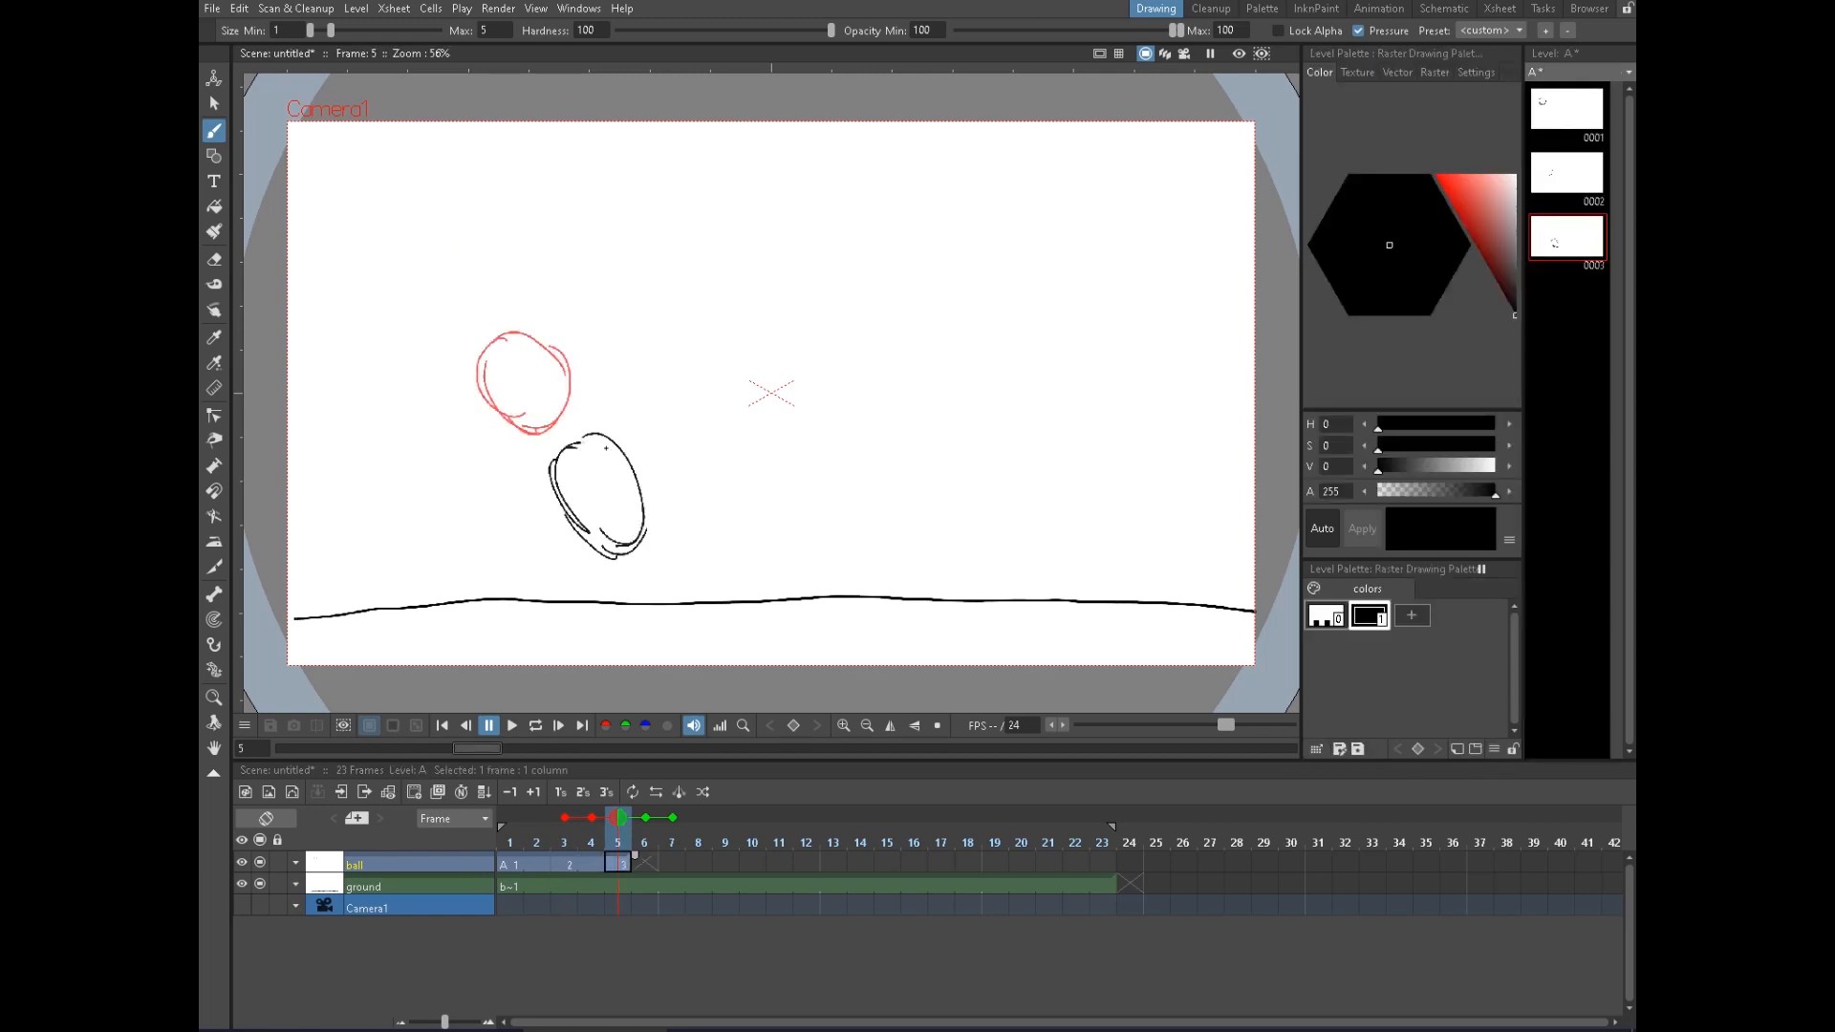
# On frame 7, set the onion skin to show the four frames before and the four frames after
pyautogui.click(563, 817)
pyautogui.click(673, 818)
pyautogui.click(724, 828)
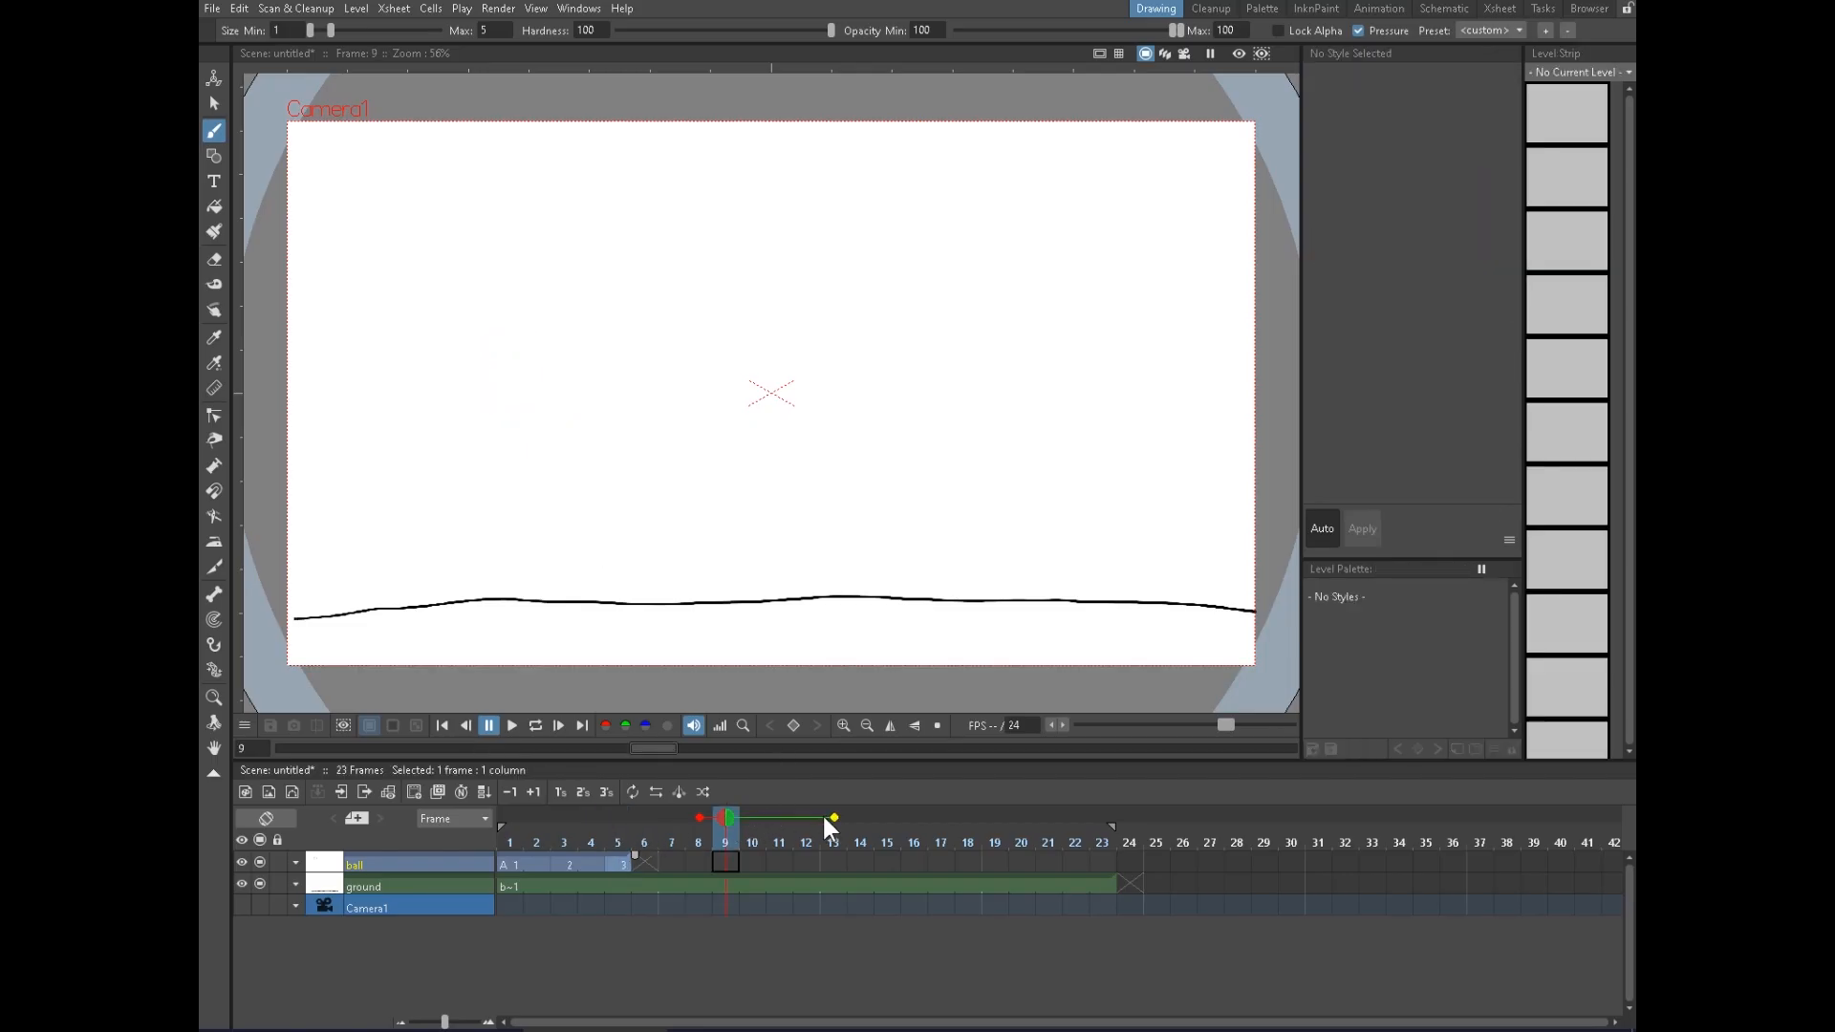
pyautogui.click(623, 816)
pyautogui.click(702, 817)
pyautogui.click(620, 818)
pyautogui.click(620, 818)
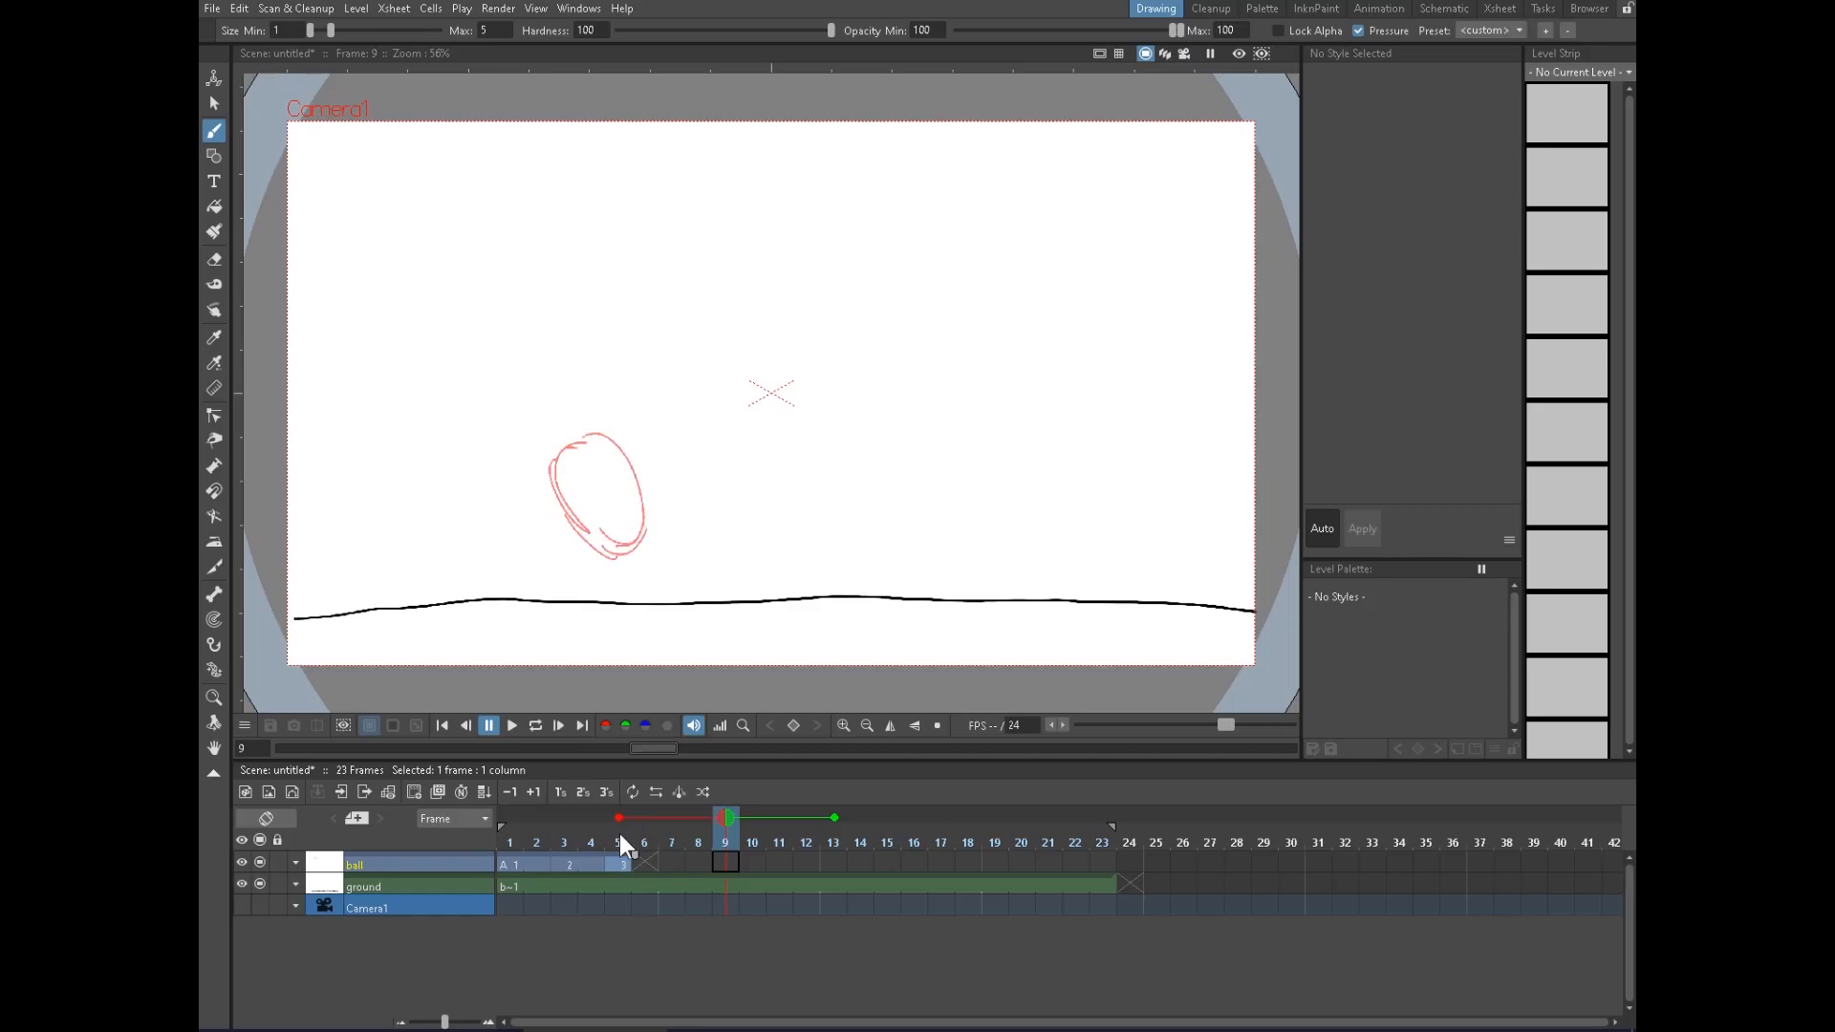
pyautogui.moveTo(728, 816)
pyautogui.mouseDown()
pyautogui.moveTo(594, 826)
pyautogui.moveTo(672, 818)
pyautogui.mouseUp()
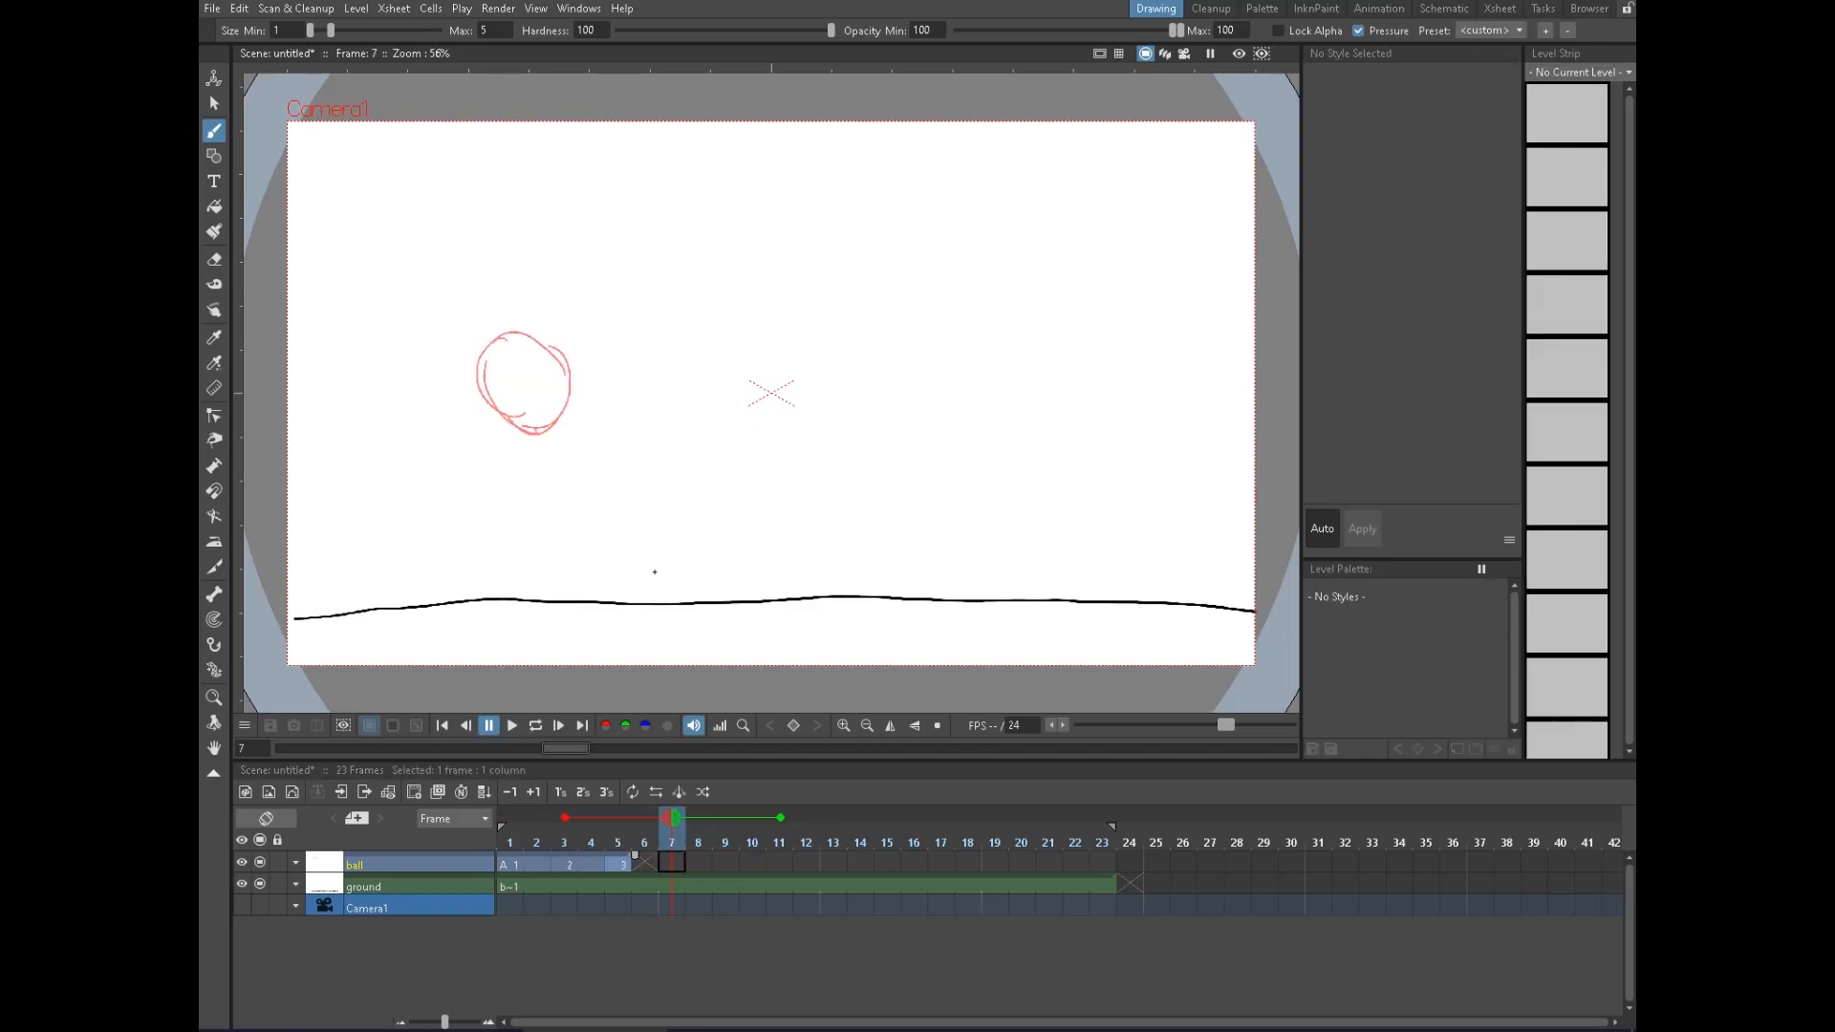
pyautogui.click(645, 818)
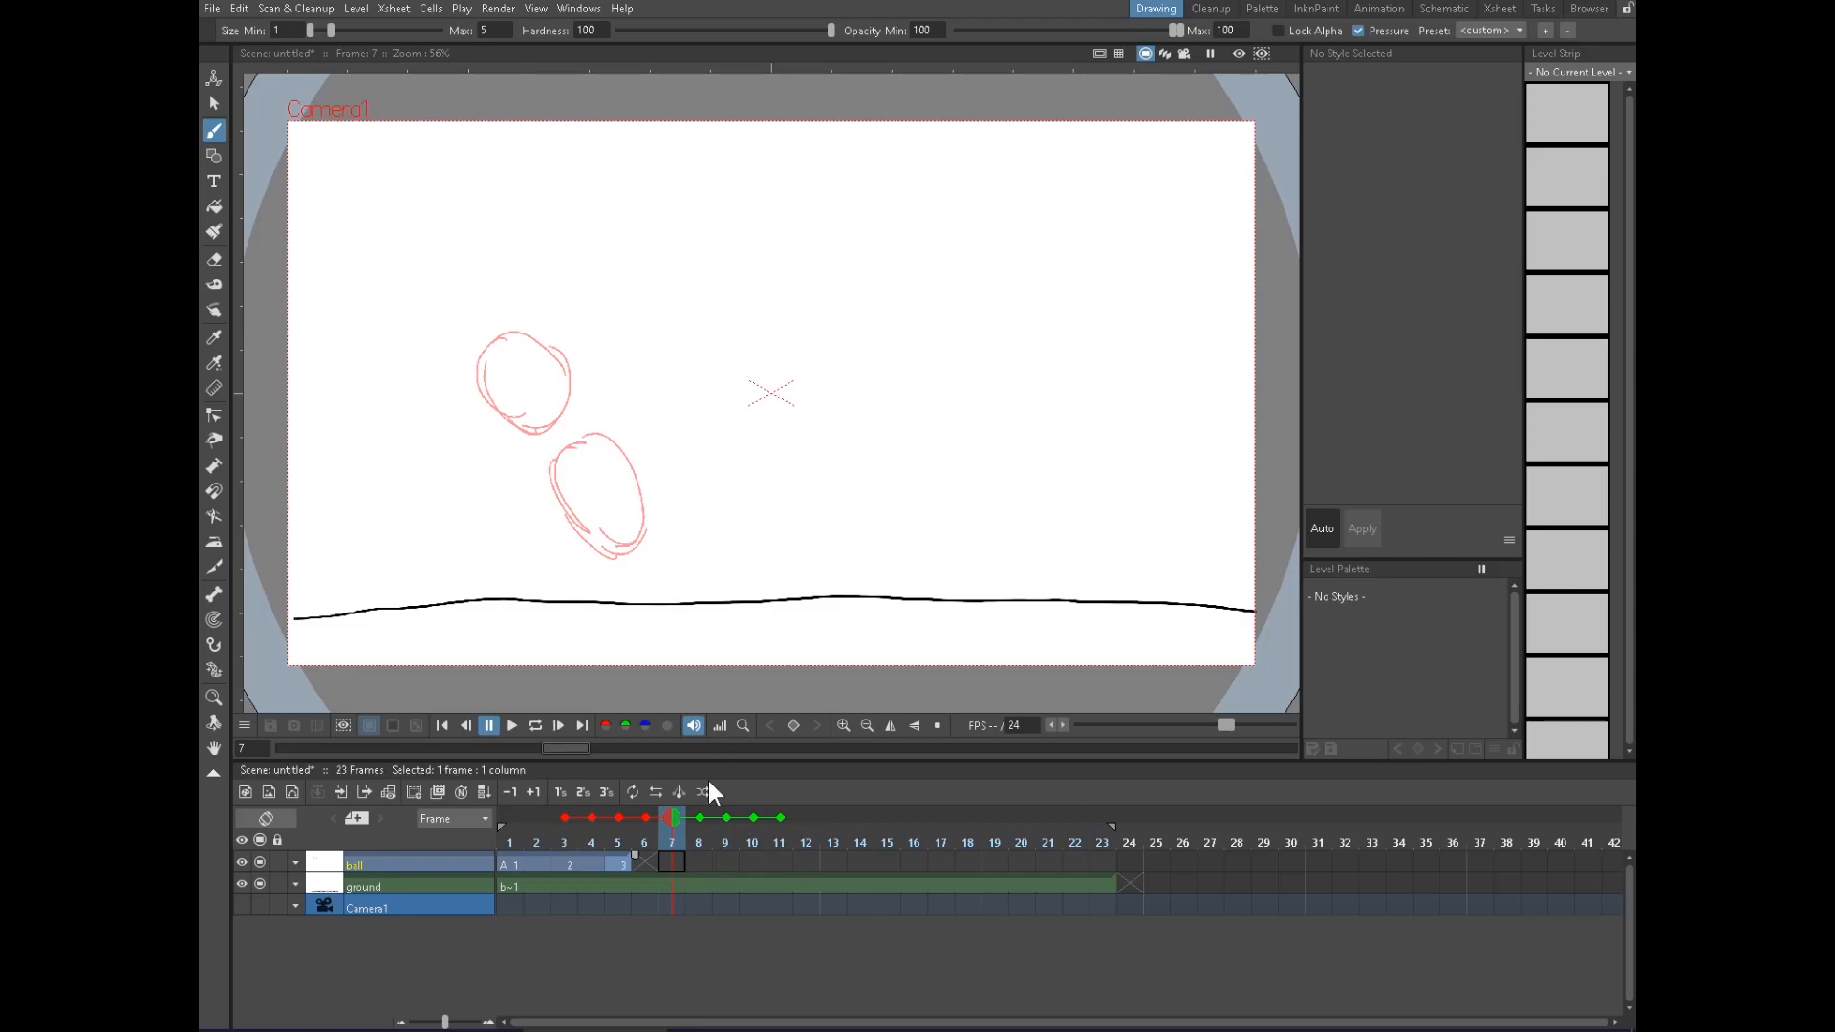
# Draw the ball squashed on the ground on frame 7 and stretched while rebounding up to the right on frame 9
pyautogui.moveTo(642, 556)
pyautogui.mouseDown()
pyautogui.moveTo(578, 566)
pyautogui.moveTo(674, 602)
pyautogui.moveTo(700, 581)
pyautogui.moveTo(650, 600)
pyautogui.mouseUp()
pyautogui.moveTo(673, 819); pyautogui.dragTo(726, 819)
pyautogui.moveTo(655, 575)
pyautogui.mouseDown()
pyautogui.moveTo(715, 492)
pyautogui.moveTo(657, 576)
pyautogui.mouseUp()
# Draw the ball still rising on frame 11 and round at the peak of the bounce on frame 13
pyautogui.moveTo(726, 819); pyautogui.dragTo(779, 819)
pyautogui.moveTo(714, 425)
pyautogui.mouseDown()
pyautogui.moveTo(772, 424)
pyautogui.moveTo(716, 490)
pyautogui.mouseUp()
pyautogui.moveTo(772, 430); pyautogui.dragTo(733, 489)
pyautogui.moveTo(779, 817); pyautogui.dragTo(835, 820)
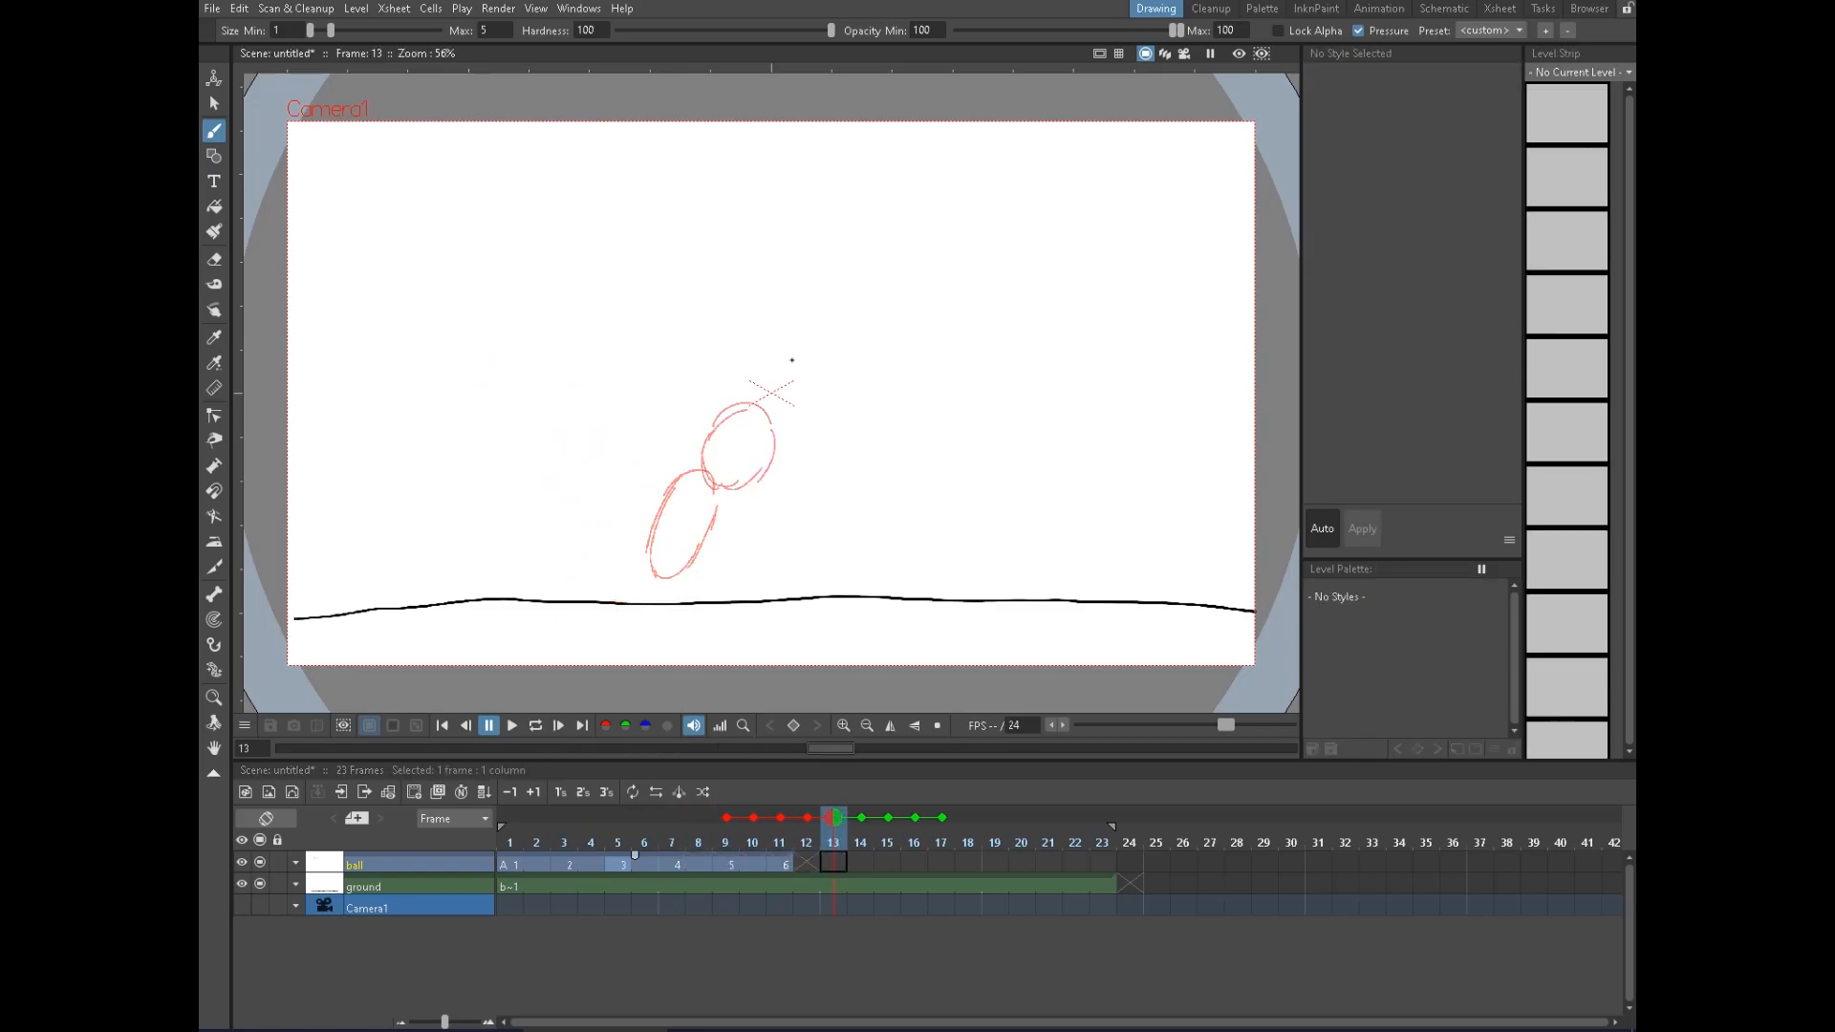
pyautogui.moveTo(789, 370)
pyautogui.mouseDown()
pyautogui.moveTo(788, 431)
pyautogui.moveTo(780, 394)
pyautogui.moveTo(827, 386)
pyautogui.mouseUp()
pyautogui.moveTo(810, 369)
pyautogui.mouseDown()
pyautogui.moveTo(824, 431)
pyautogui.moveTo(787, 442)
pyautogui.mouseUp()
pyautogui.moveTo(770, 392)
pyautogui.mouseDown()
pyautogui.moveTo(805, 386)
pyautogui.moveTo(815, 449)
pyautogui.mouseUp()
# Draw the ball descending toward the lower right on frames 15 and 17, slightly stretched along its path
pyautogui.moveTo(836, 819); pyautogui.dragTo(890, 814)
pyautogui.moveTo(863, 410)
pyautogui.mouseDown()
pyautogui.moveTo(829, 422)
pyautogui.moveTo(871, 478)
pyautogui.moveTo(846, 457)
pyautogui.mouseUp()
pyautogui.moveTo(865, 404); pyautogui.dragTo(914, 443)
pyautogui.moveTo(902, 421)
pyautogui.mouseDown()
pyautogui.moveTo(879, 471)
pyautogui.moveTo(929, 467)
pyautogui.mouseUp()
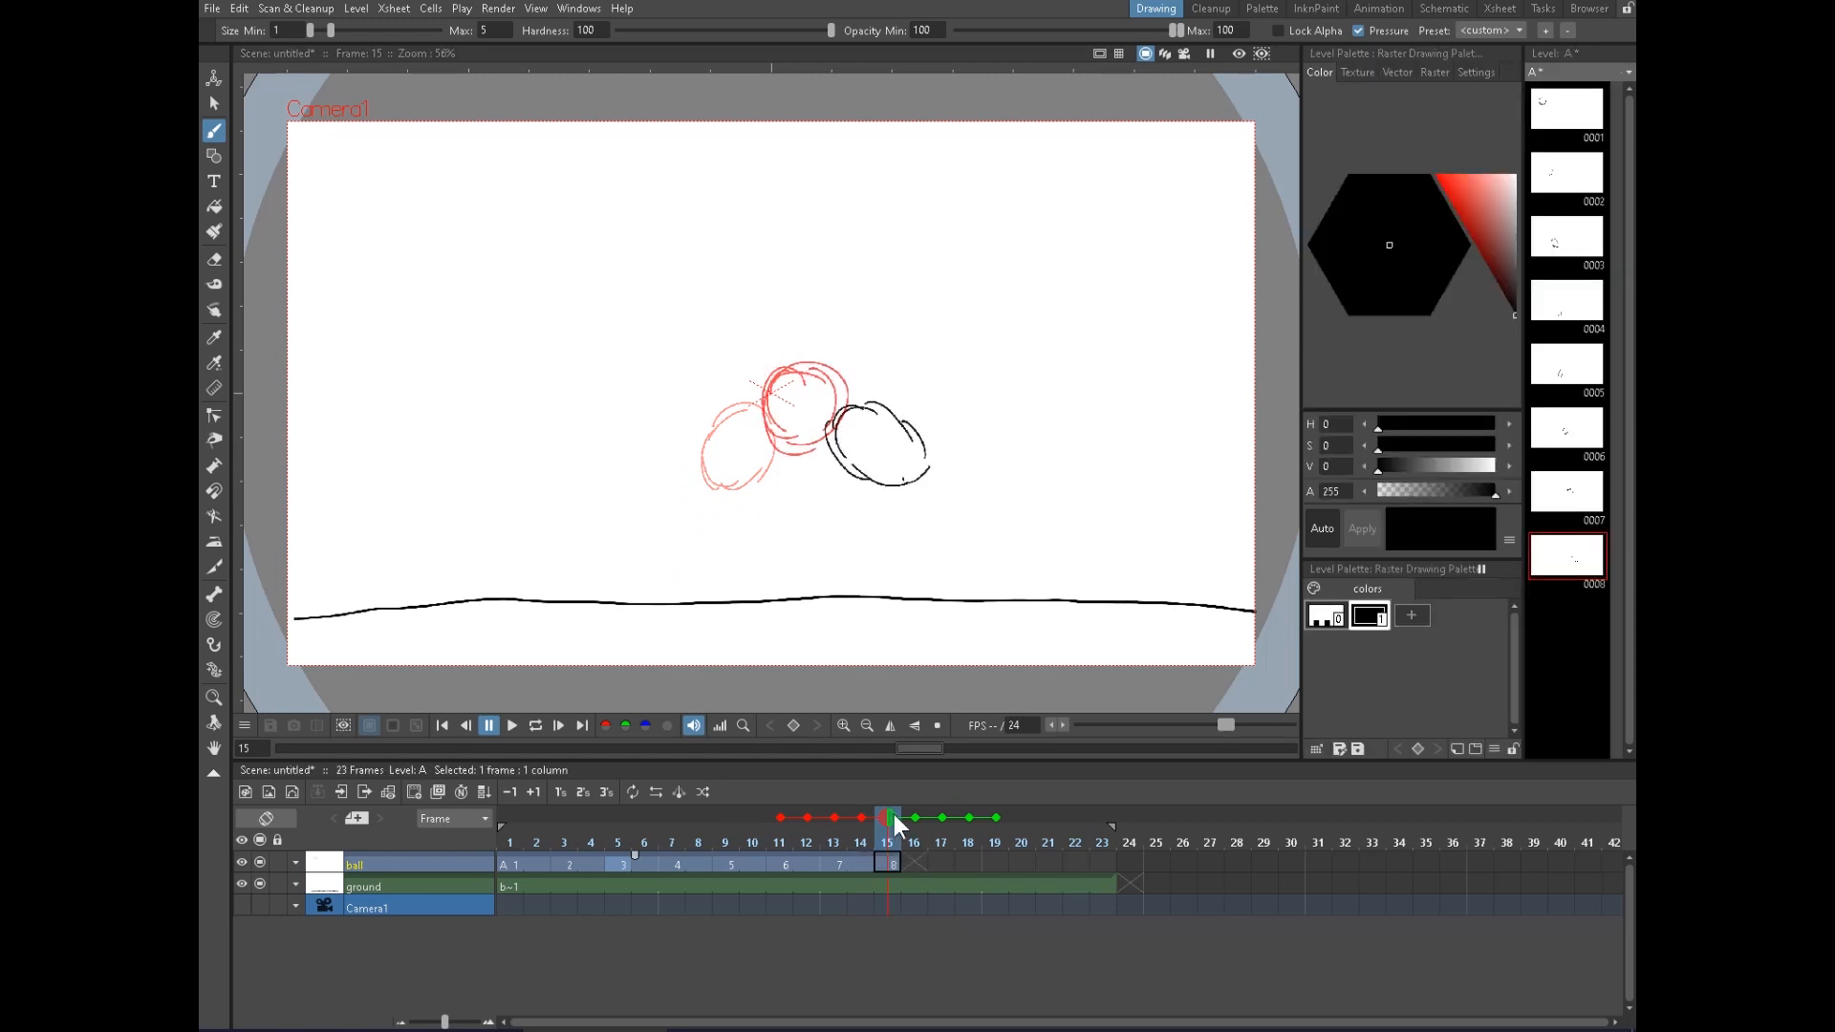
pyautogui.moveTo(889, 819); pyautogui.dragTo(943, 819)
pyautogui.moveTo(911, 517); pyautogui.dragTo(945, 570)
pyautogui.moveTo(945, 570)
pyautogui.mouseDown()
pyautogui.moveTo(904, 491)
pyautogui.moveTo(985, 530)
pyautogui.moveTo(946, 570)
pyautogui.mouseUp()
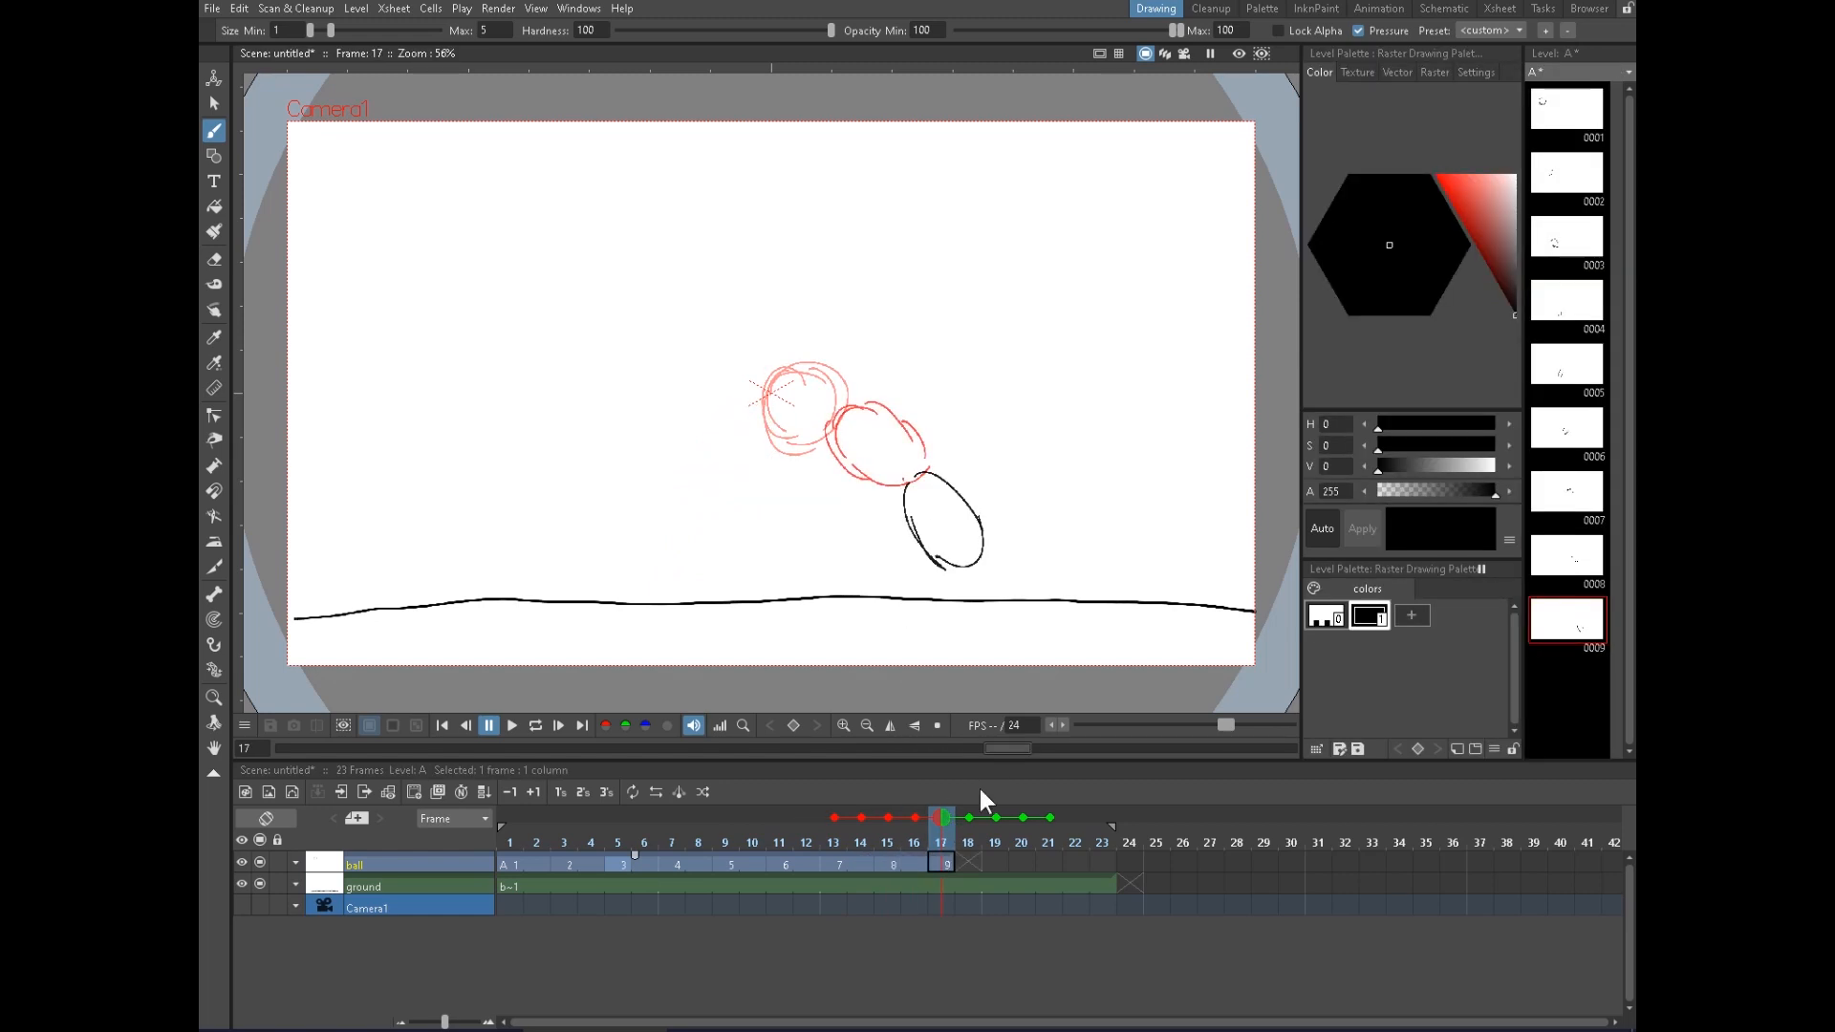
# Draw the ball squashed on the ground on frame 19 and stretched while rebounding on frame 21
pyautogui.moveTo(943, 819); pyautogui.dragTo(994, 818)
pyautogui.moveTo(970, 557)
pyautogui.mouseDown()
pyautogui.moveTo(920, 585)
pyautogui.moveTo(1026, 585)
pyautogui.moveTo(985, 556)
pyautogui.mouseUp()
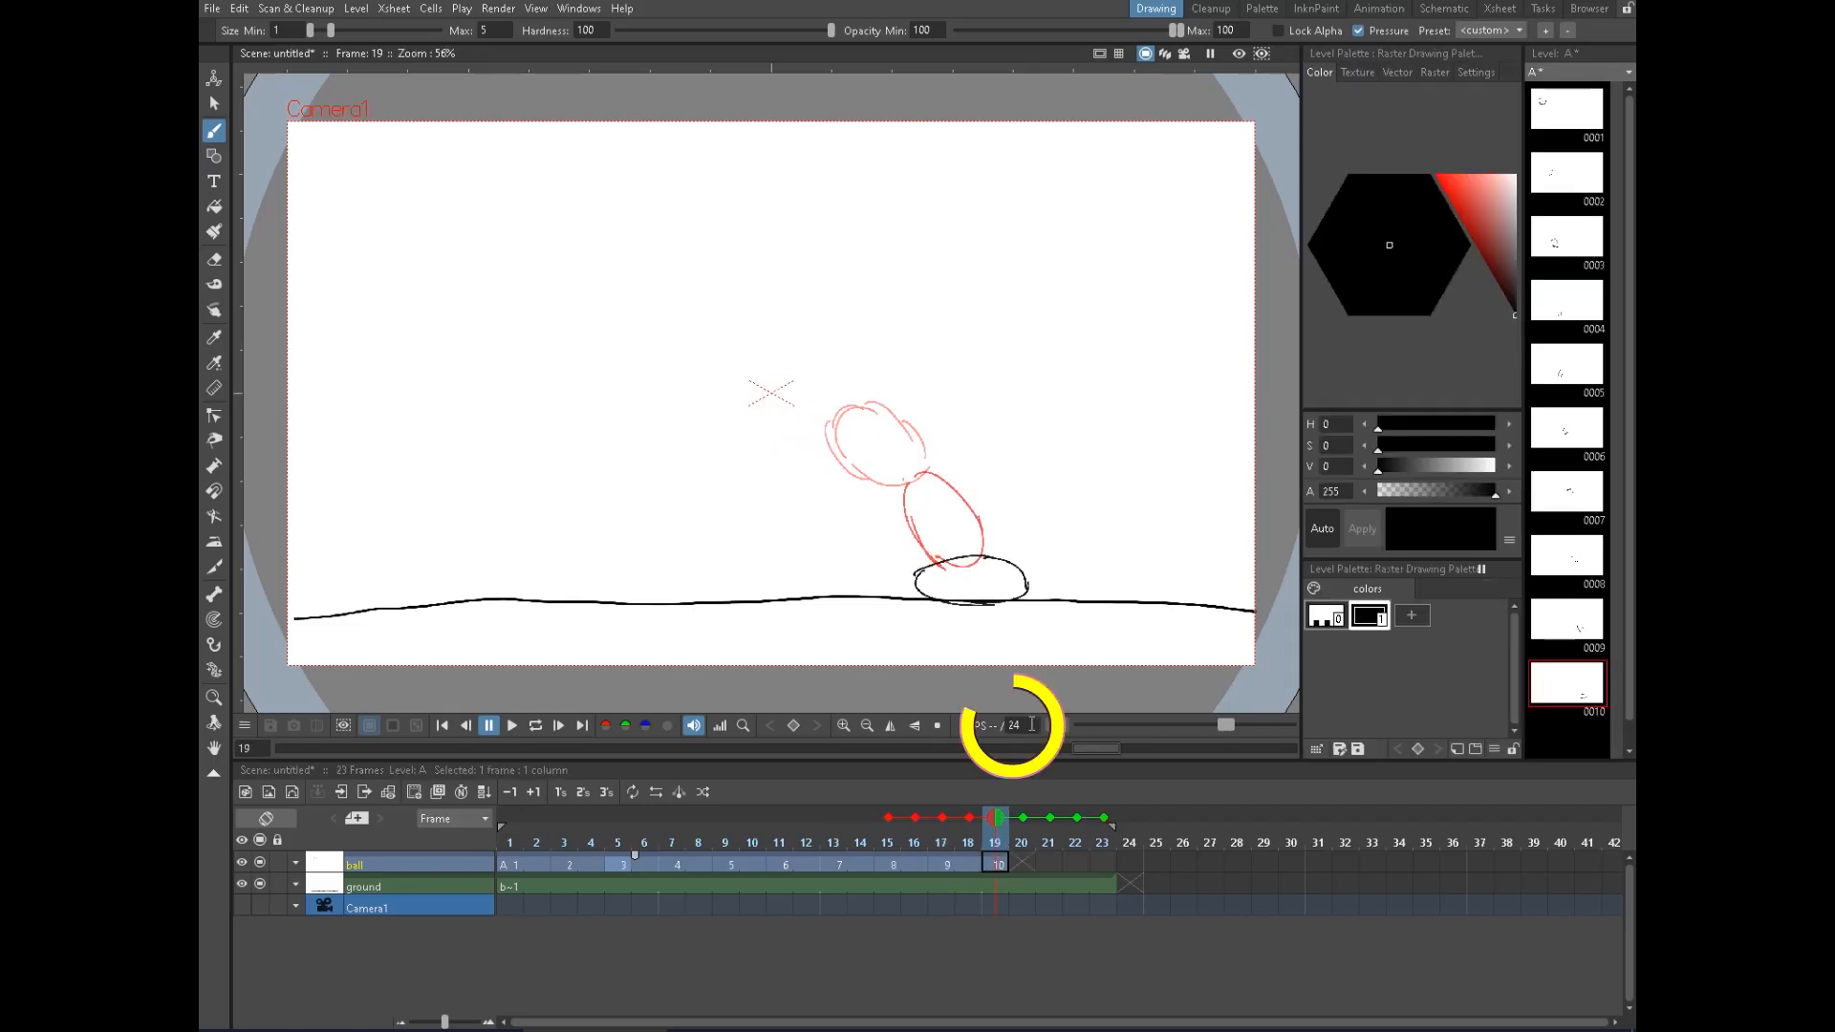
pyautogui.moveTo(999, 816); pyautogui.dragTo(1064, 744)
pyautogui.click(1061, 822)
pyautogui.moveTo(999, 550)
pyautogui.mouseDown()
pyautogui.moveTo(1035, 440)
pyautogui.moveTo(994, 545)
pyautogui.mouseUp()
pyautogui.moveTo(1013, 535); pyautogui.dragTo(1063, 477)
# Draw the rounder rising ball on frame 23 and extend the ground exposure to frame 27
pyautogui.moveTo(1045, 817); pyautogui.dragTo(1103, 771)
pyautogui.moveTo(1048, 416); pyautogui.dragTo(1061, 447)
pyautogui.moveTo(1098, 381); pyautogui.dragTo(1034, 447)
pyautogui.moveTo(1042, 441)
pyautogui.mouseDown()
pyautogui.moveTo(1105, 394)
pyautogui.moveTo(1090, 455)
pyautogui.mouseUp()
pyautogui.click(1107, 885)
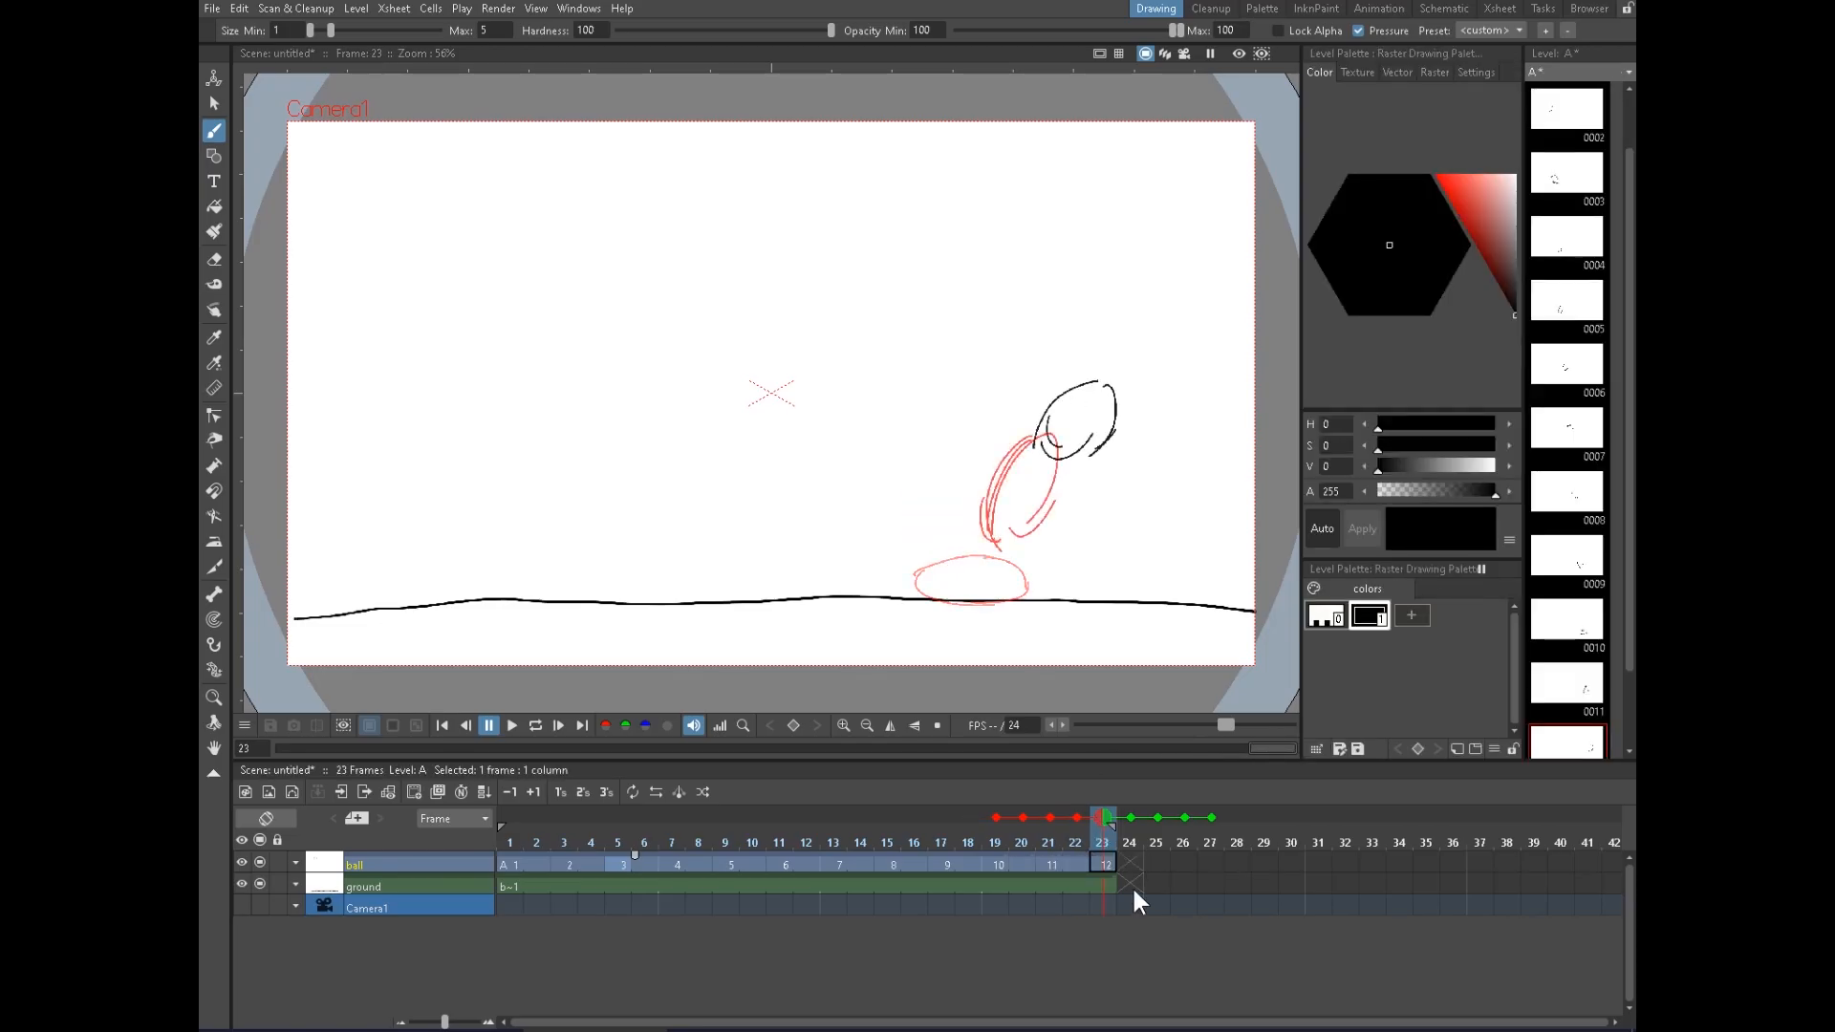
pyautogui.moveTo(1171, 877); pyautogui.dragTo(1227, 876)
# Draw the round ball higher up on frame 25 and partly drawn near the camera frame's right edge on frame 27
pyautogui.moveTo(1107, 822); pyautogui.dragTo(1159, 834)
pyautogui.click(1157, 863)
pyautogui.moveTo(1136, 336); pyautogui.dragTo(1113, 390)
pyautogui.moveTo(1117, 367)
pyautogui.mouseDown()
pyautogui.moveTo(1183, 374)
pyautogui.moveTo(1162, 406)
pyautogui.mouseUp()
pyautogui.moveTo(1160, 334); pyautogui.dragTo(1144, 407)
pyautogui.moveTo(1159, 818); pyautogui.dragTo(1212, 816)
pyautogui.moveTo(1216, 333); pyautogui.dragTo(1197, 377)
# Turn off the onion skin and play the bouncing ball animation from frame 1
pyautogui.click(511, 866)
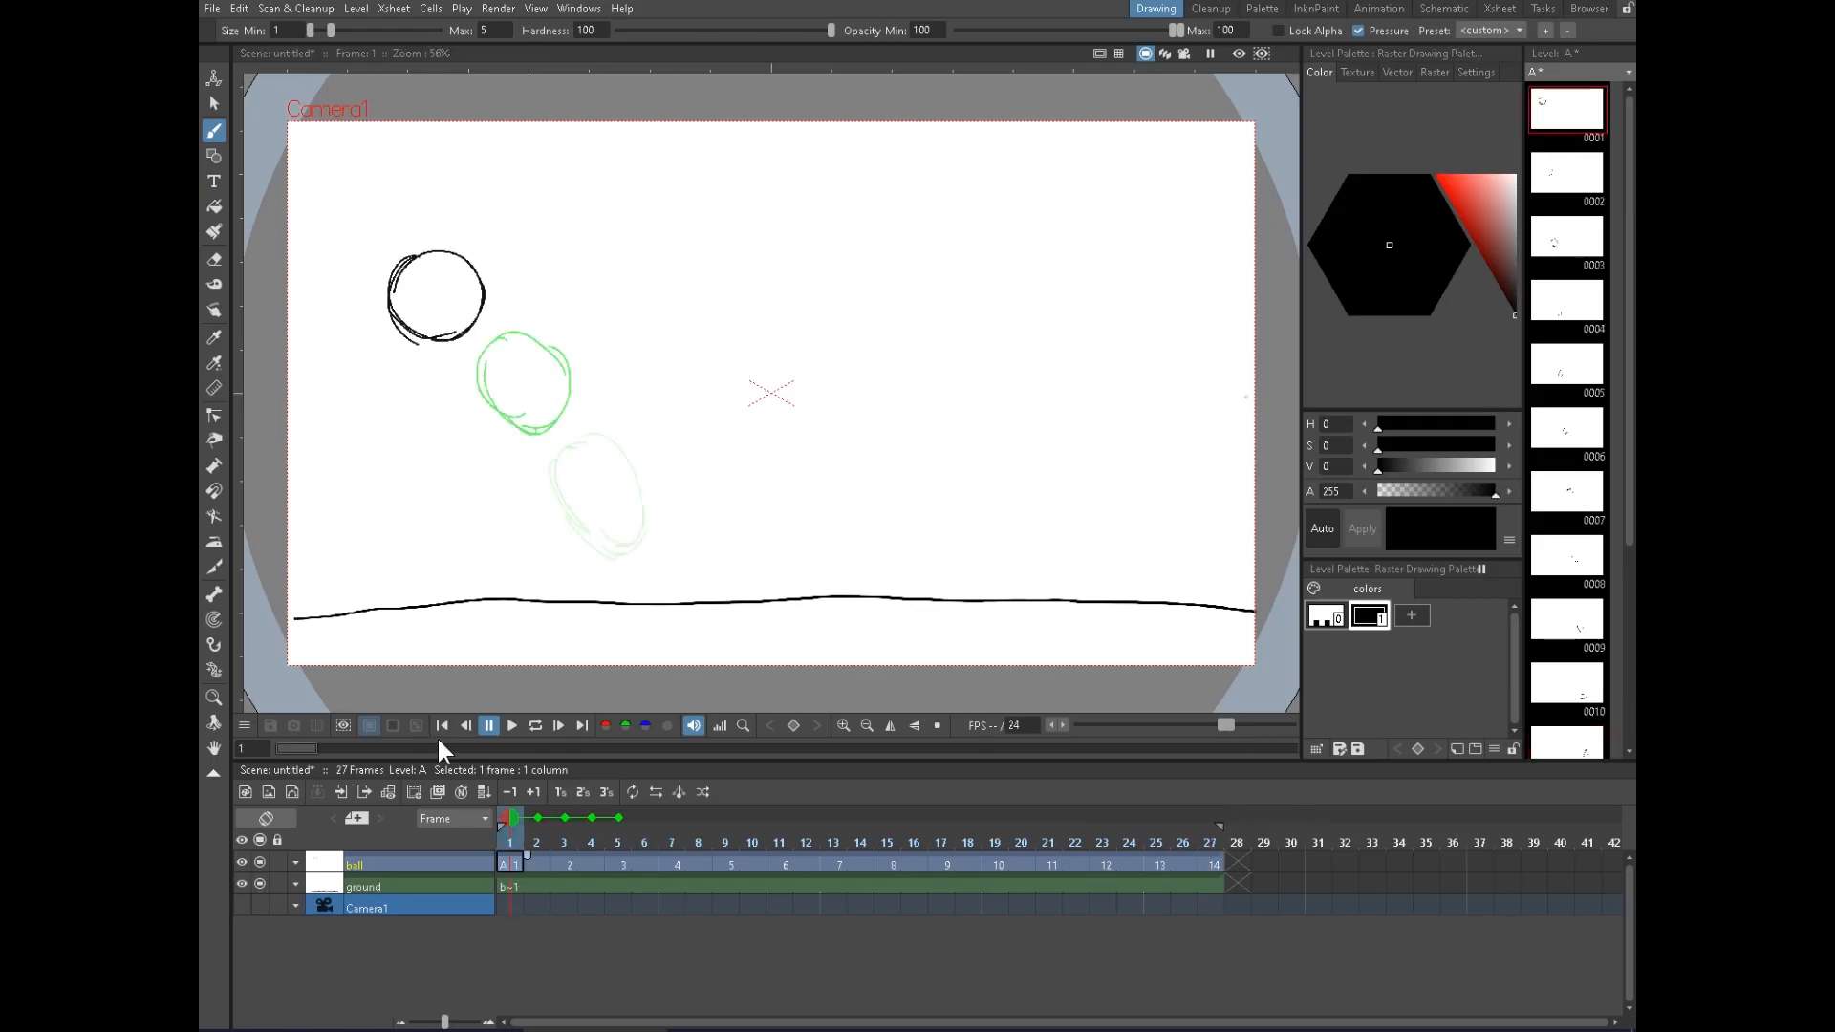
pyautogui.moveTo(522, 814); pyautogui.dragTo(751, 818)
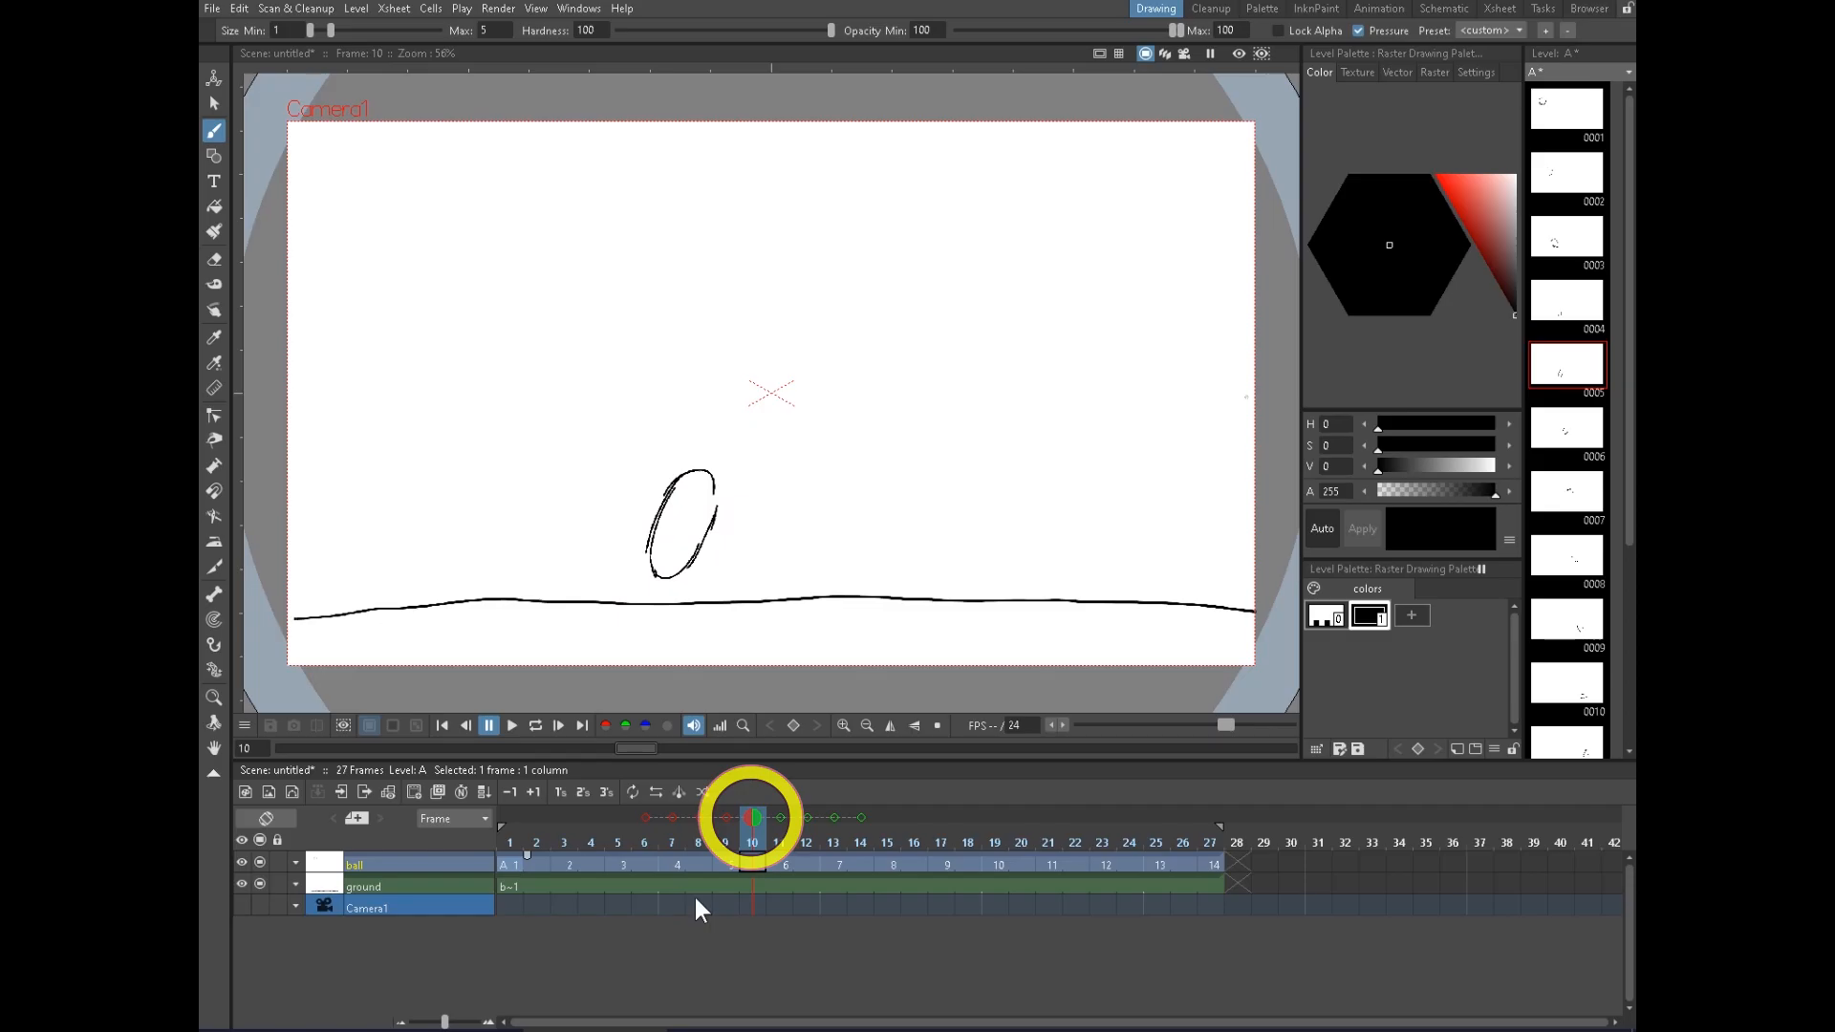
pyautogui.click(509, 838)
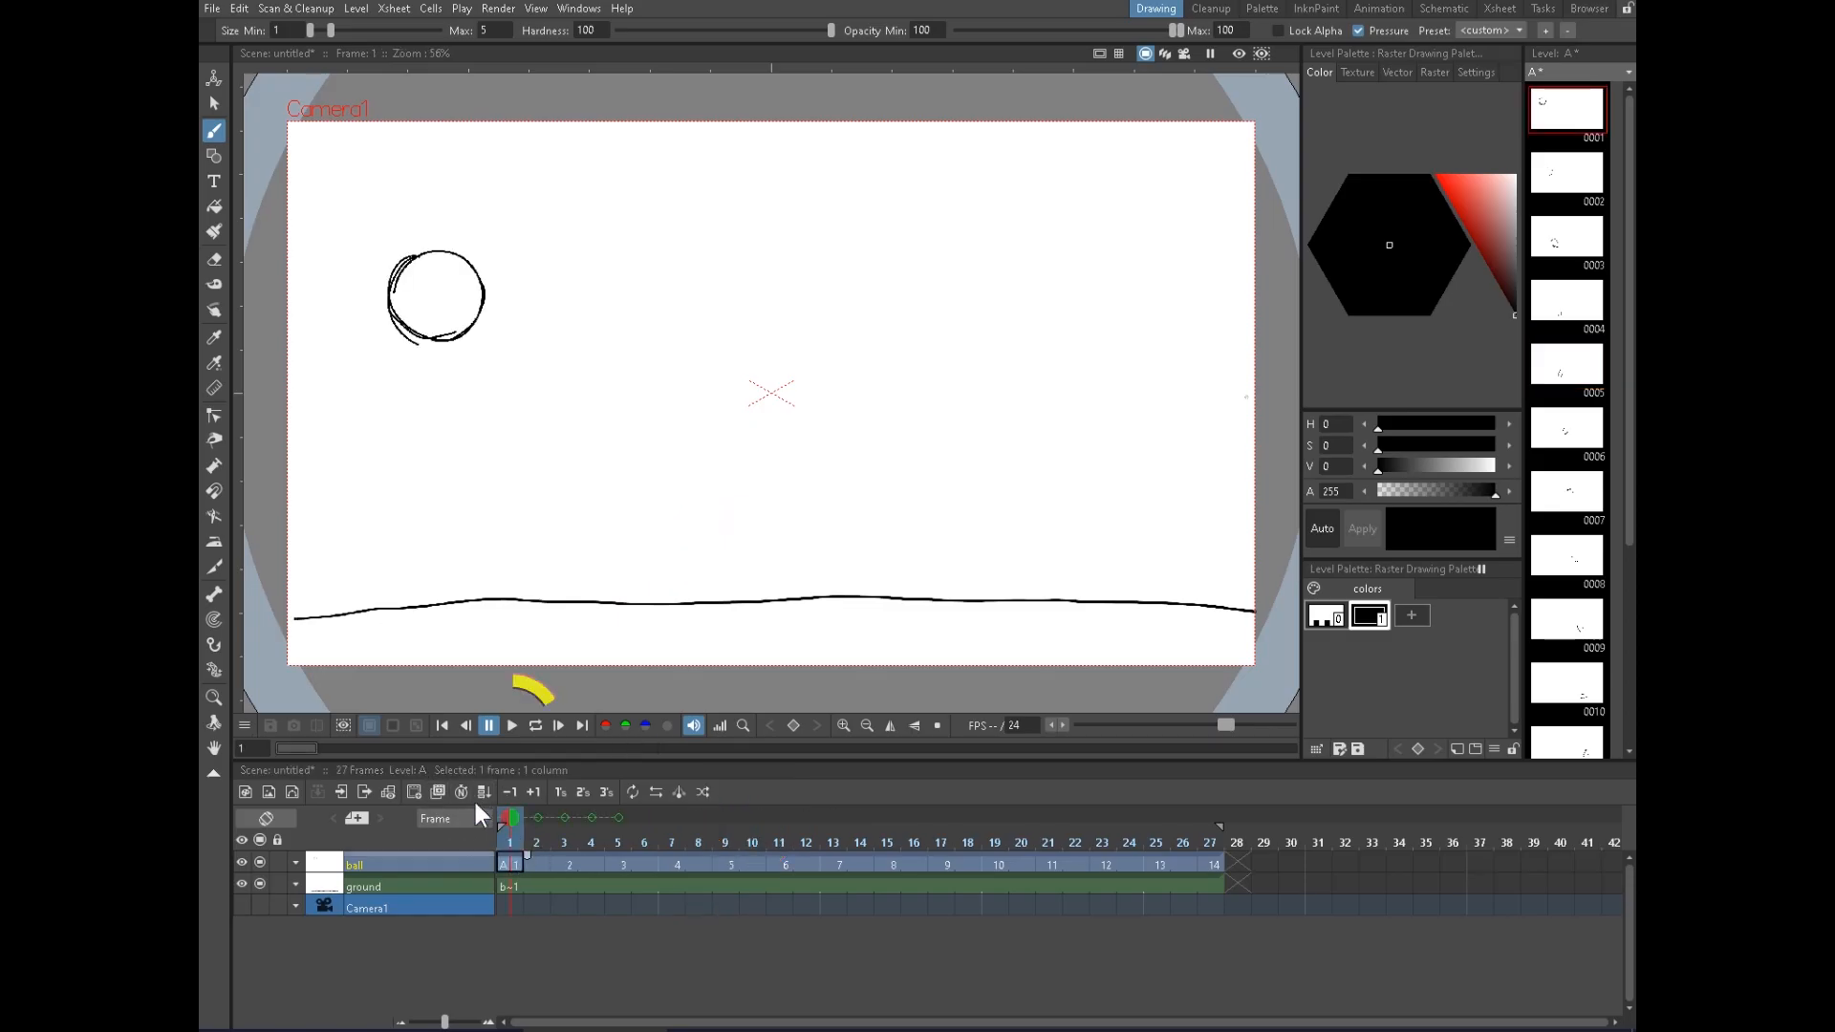
pyautogui.click(509, 726)
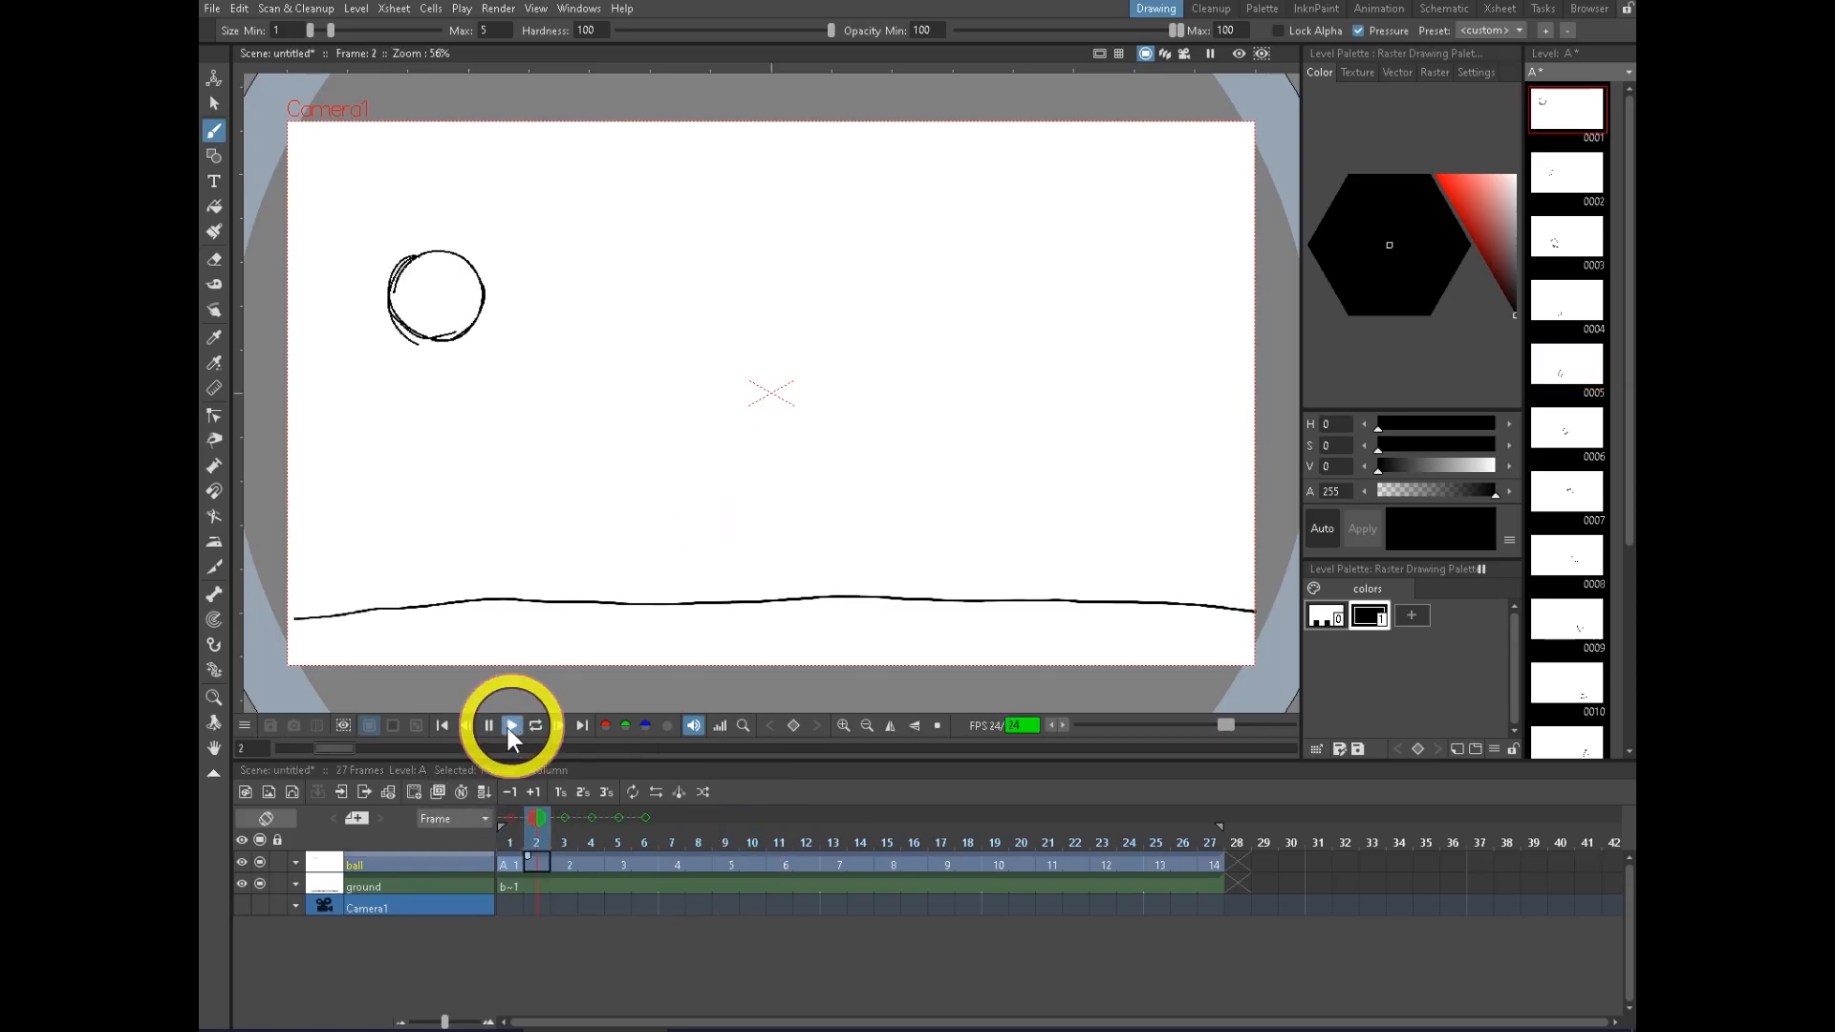
# Create a raster level named "ball colour" in a new column between the ball and ground columns
pyautogui.click(402, 884)
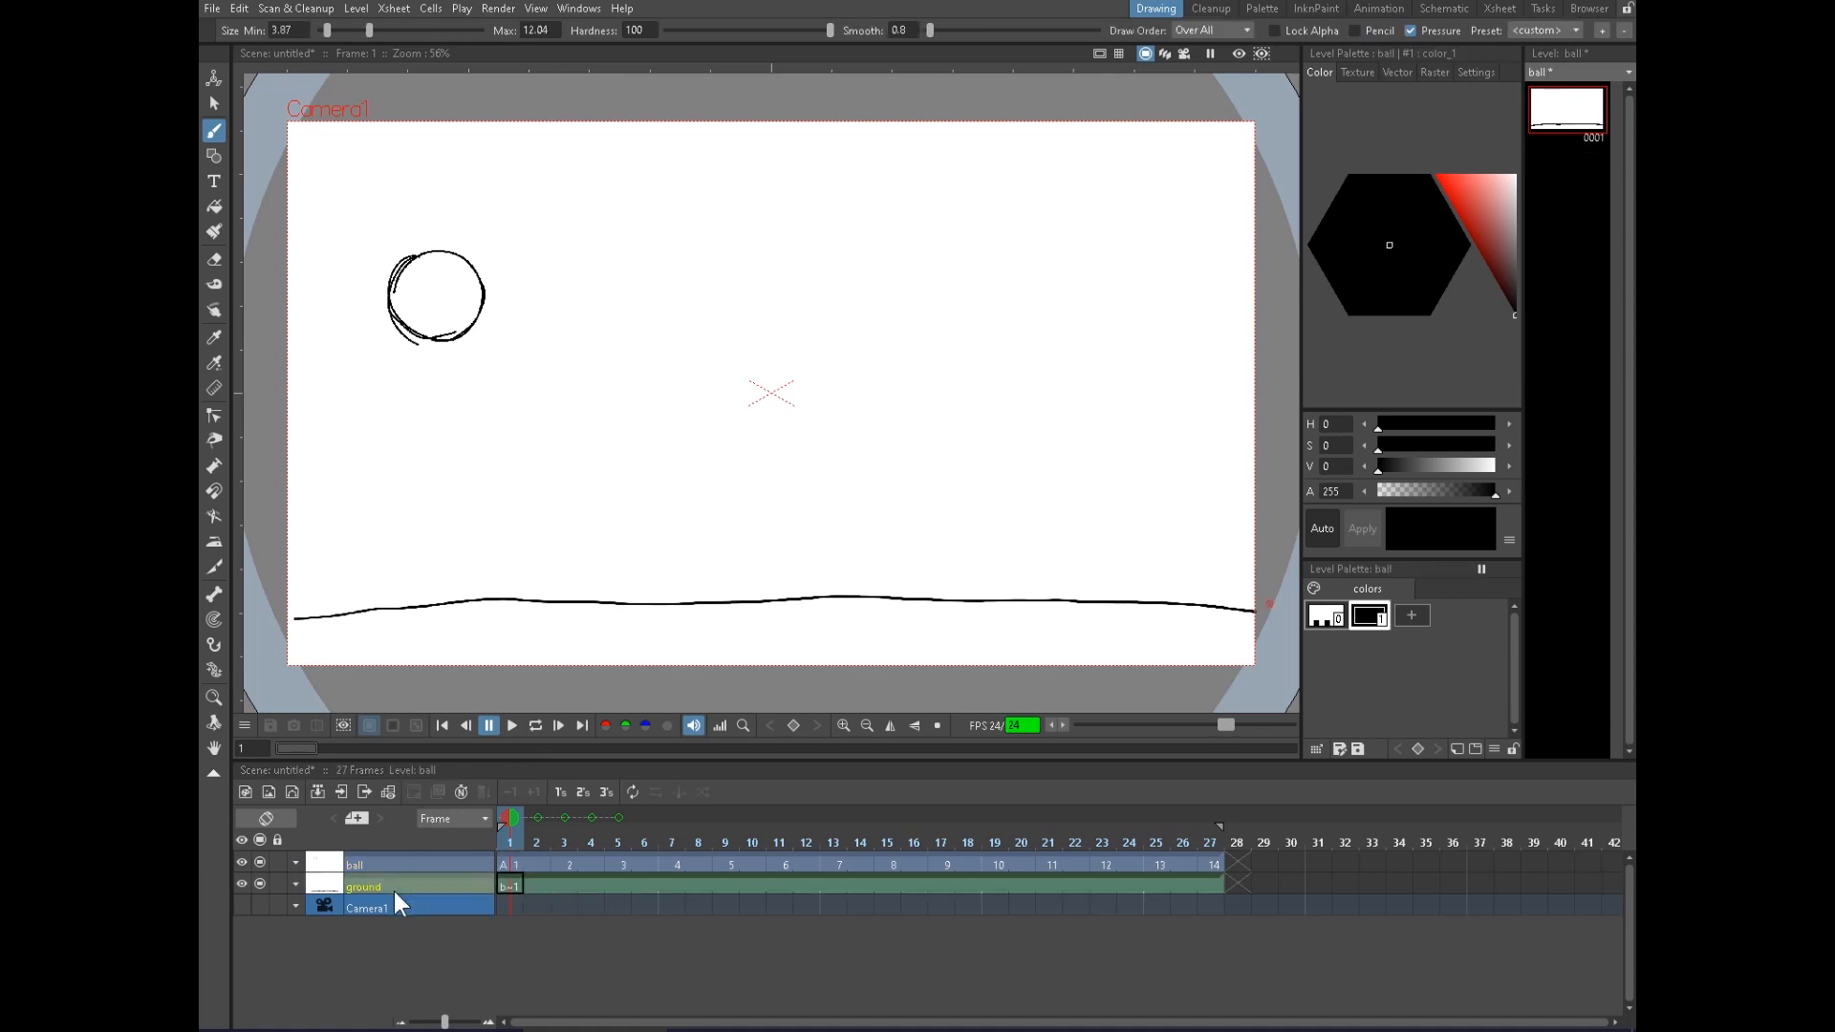
pyautogui.click(268, 792)
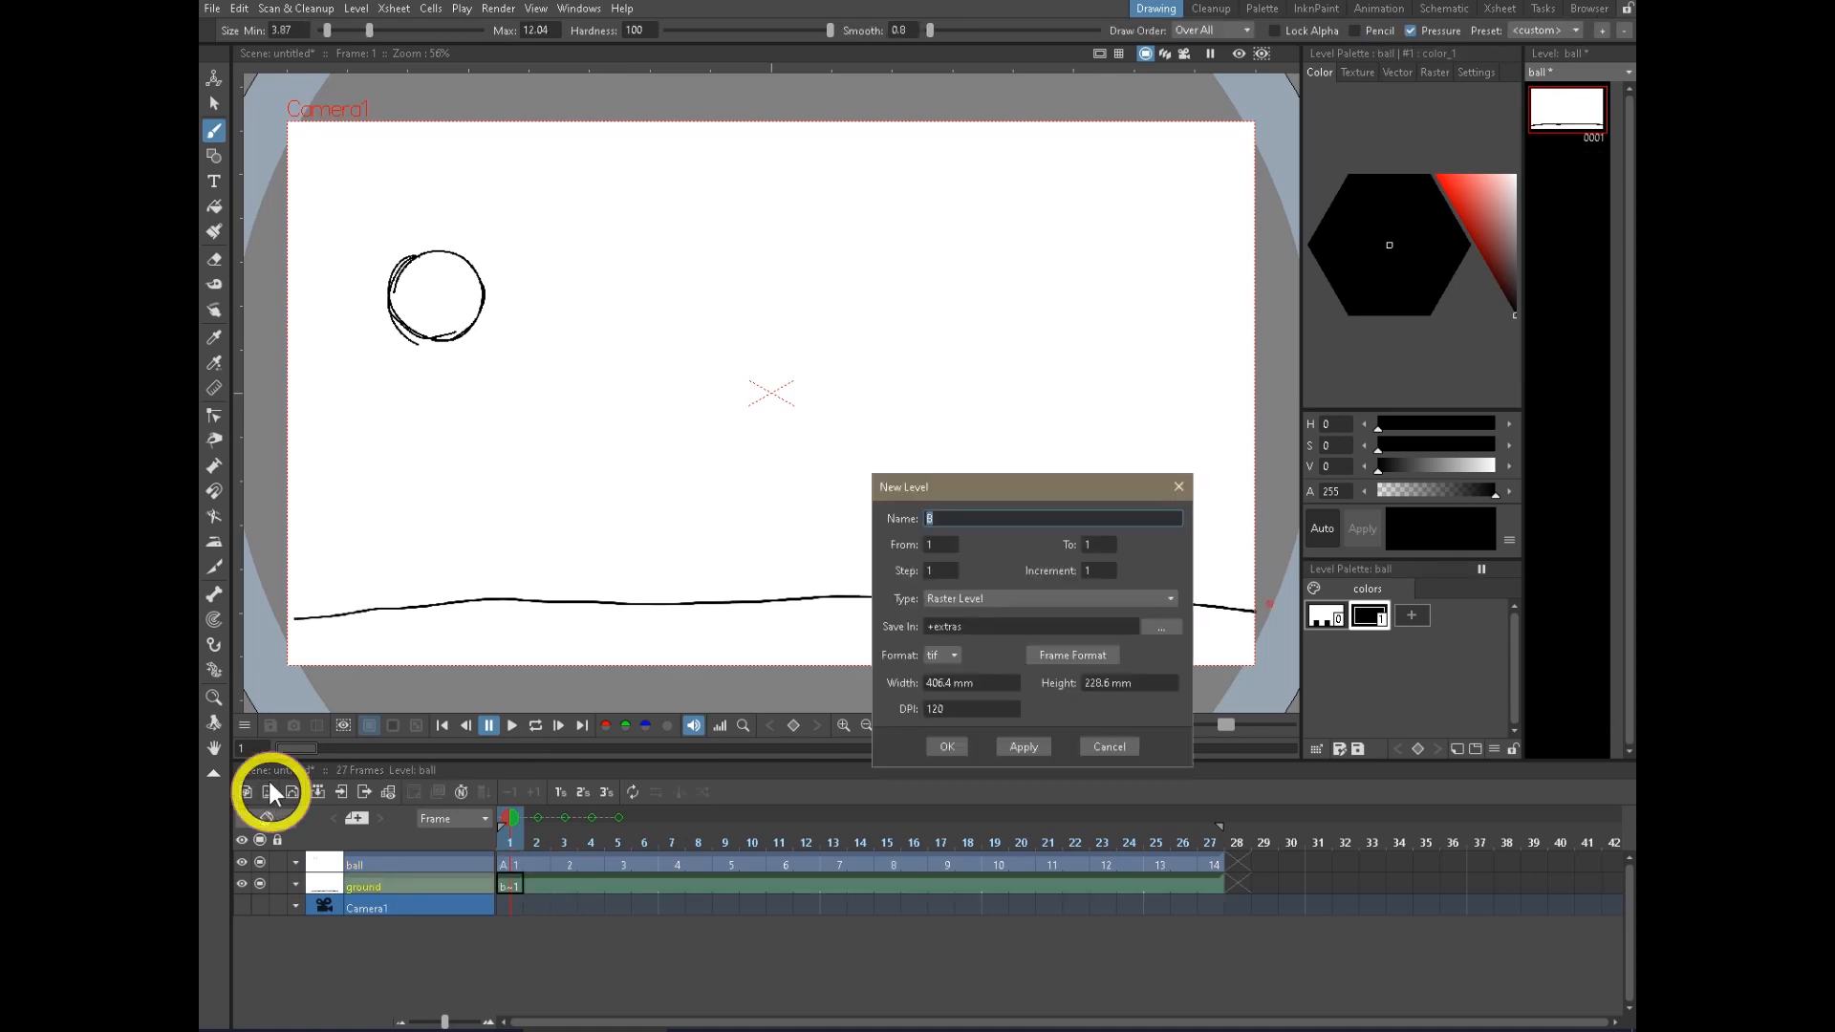
pyautogui.write('ball colour')
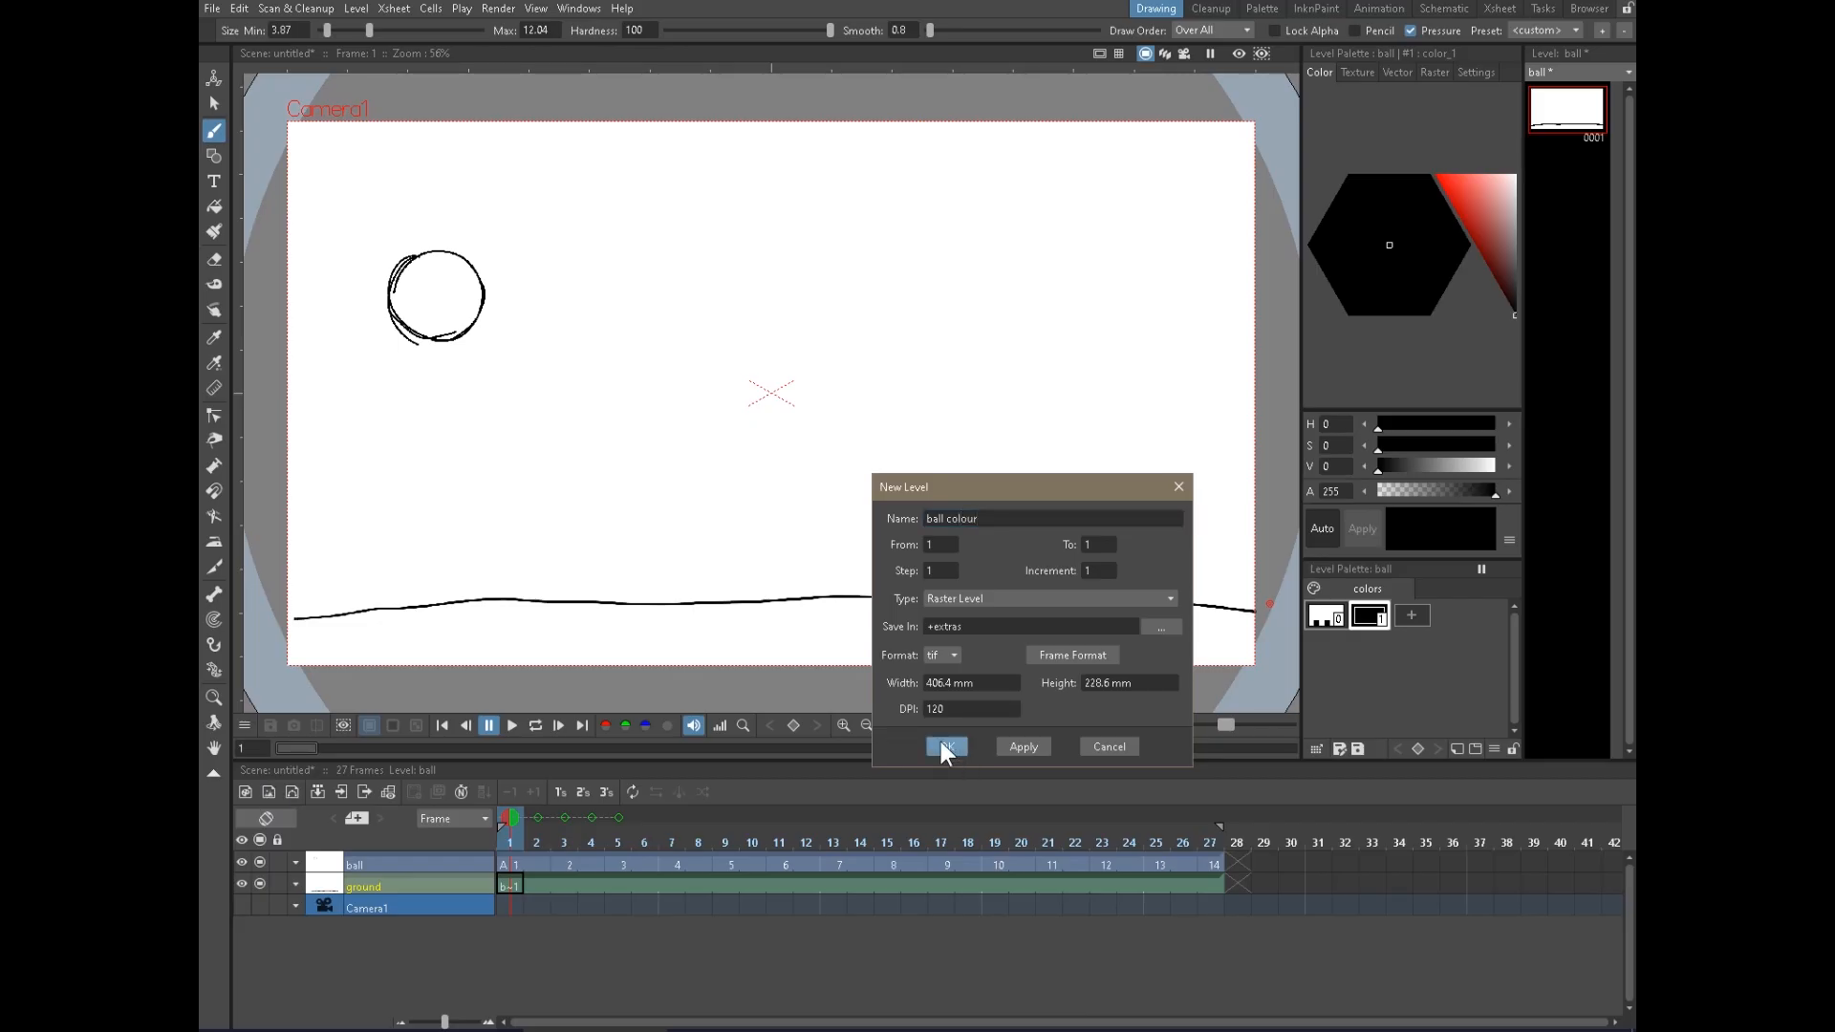
pyautogui.click(940, 742)
# On frame 1 of the colour level, pick a red with hue 353 and set the brush size to minimum 25, maximum 39
pyautogui.click(507, 885)
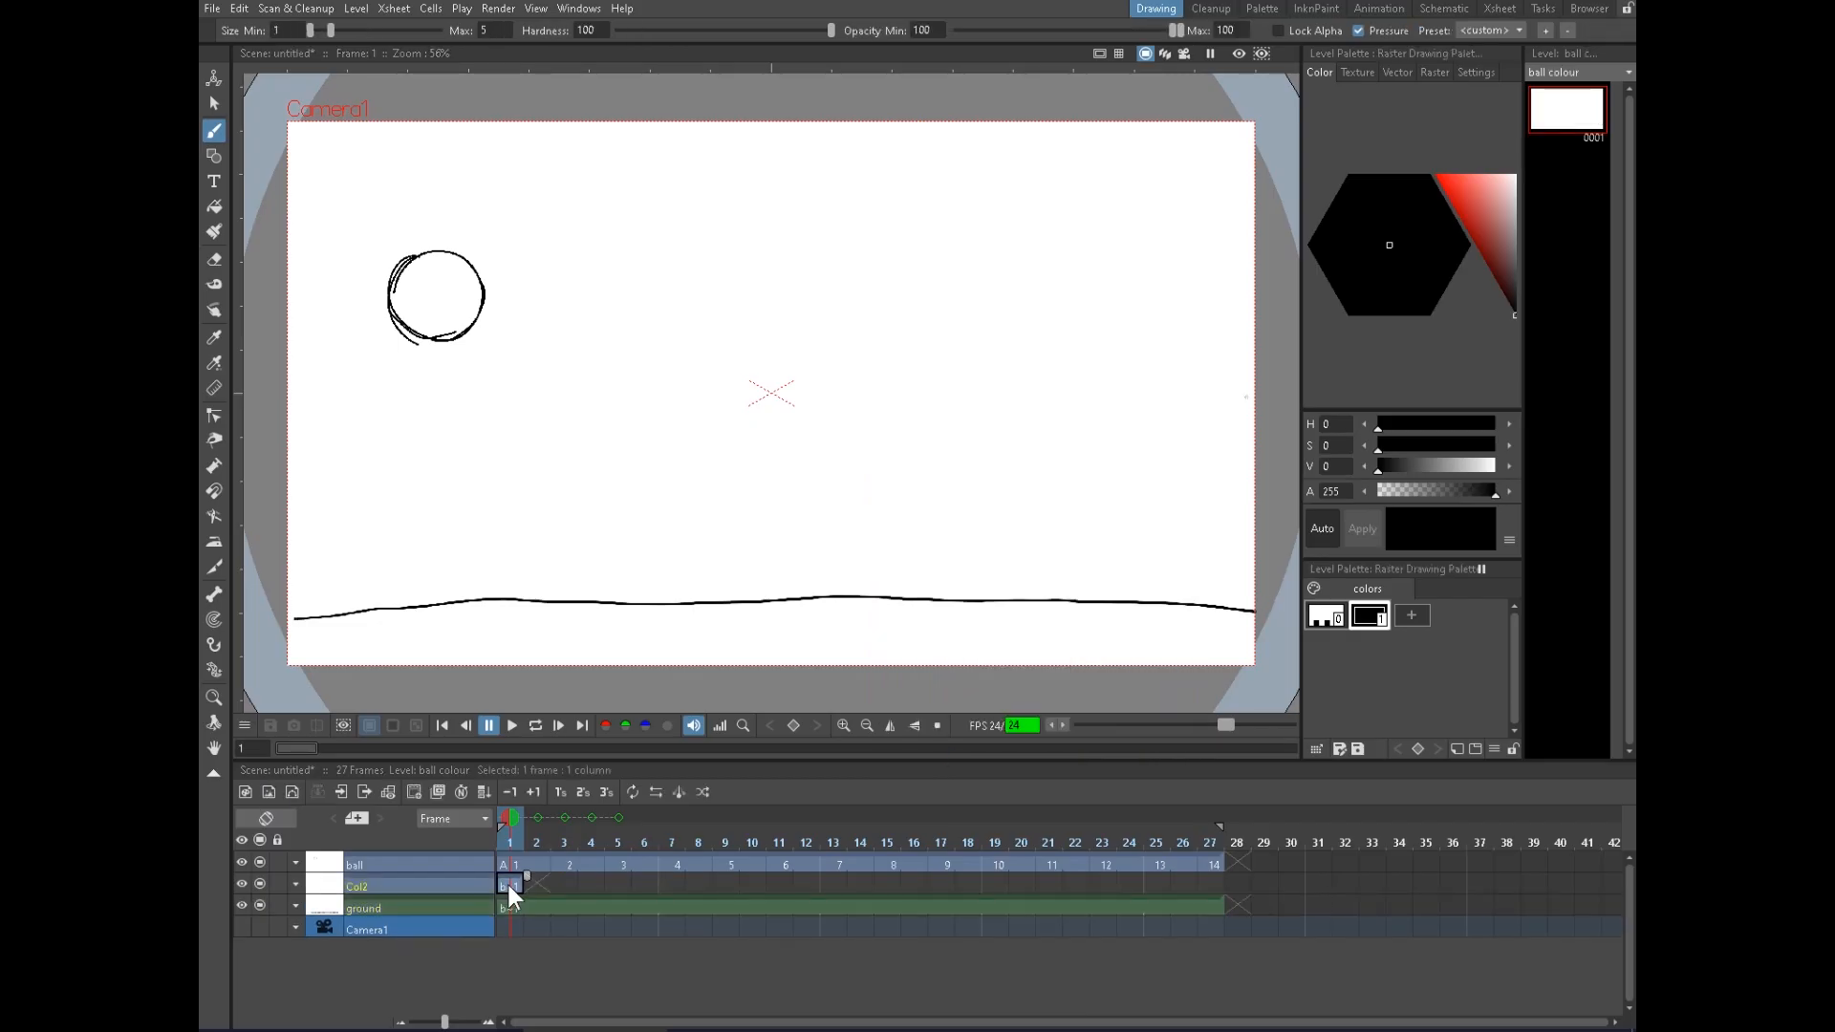
pyautogui.moveTo(1493, 212); pyautogui.dragTo(1476, 194)
pyautogui.click(1452, 252)
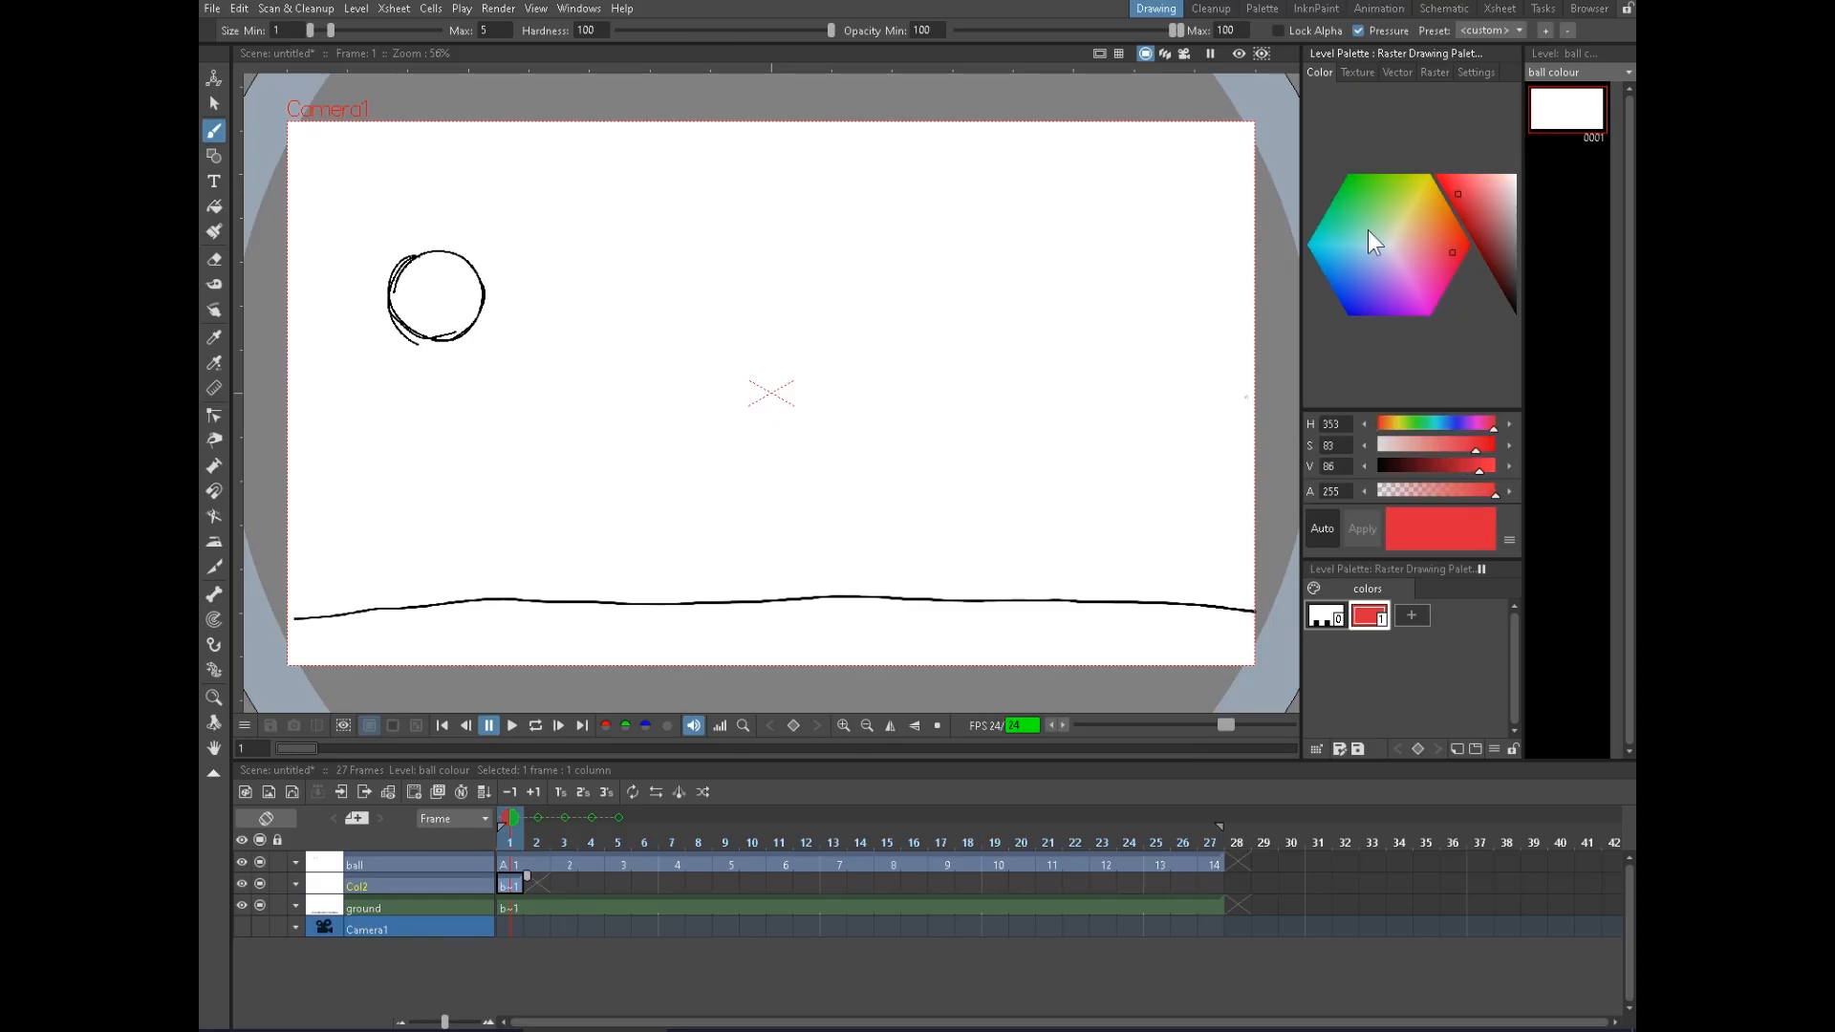
pyautogui.moveTo(330, 31); pyautogui.dragTo(381, 32)
pyautogui.moveTo(436, 292); pyautogui.dragTo(442, 296)
pyautogui.moveTo(384, 32)
pyautogui.mouseDown()
pyautogui.moveTo(448, 33)
pyautogui.moveTo(384, 31)
pyautogui.mouseUp()
pyautogui.moveTo(426, 30); pyautogui.dragTo(416, 29)
# Paint the inside of the ball red on frames 1, 3 and 5 of the colour level
pyautogui.moveTo(440, 290)
pyautogui.mouseDown()
pyautogui.moveTo(447, 277)
pyautogui.moveTo(440, 304)
pyautogui.moveTo(554, 397)
pyautogui.moveTo(502, 344)
pyautogui.moveTo(588, 535)
pyautogui.moveTo(631, 483)
pyautogui.moveTo(617, 528)
pyautogui.moveTo(617, 506)
pyautogui.moveTo(638, 535)
pyautogui.moveTo(612, 549)
pyautogui.mouseUp()
pyautogui.click(564, 885)
pyautogui.click(618, 885)
# Paint the inside of the ball red on frames 7, 9, 11, 13 and 15 of the colour level
pyautogui.click(672, 885)
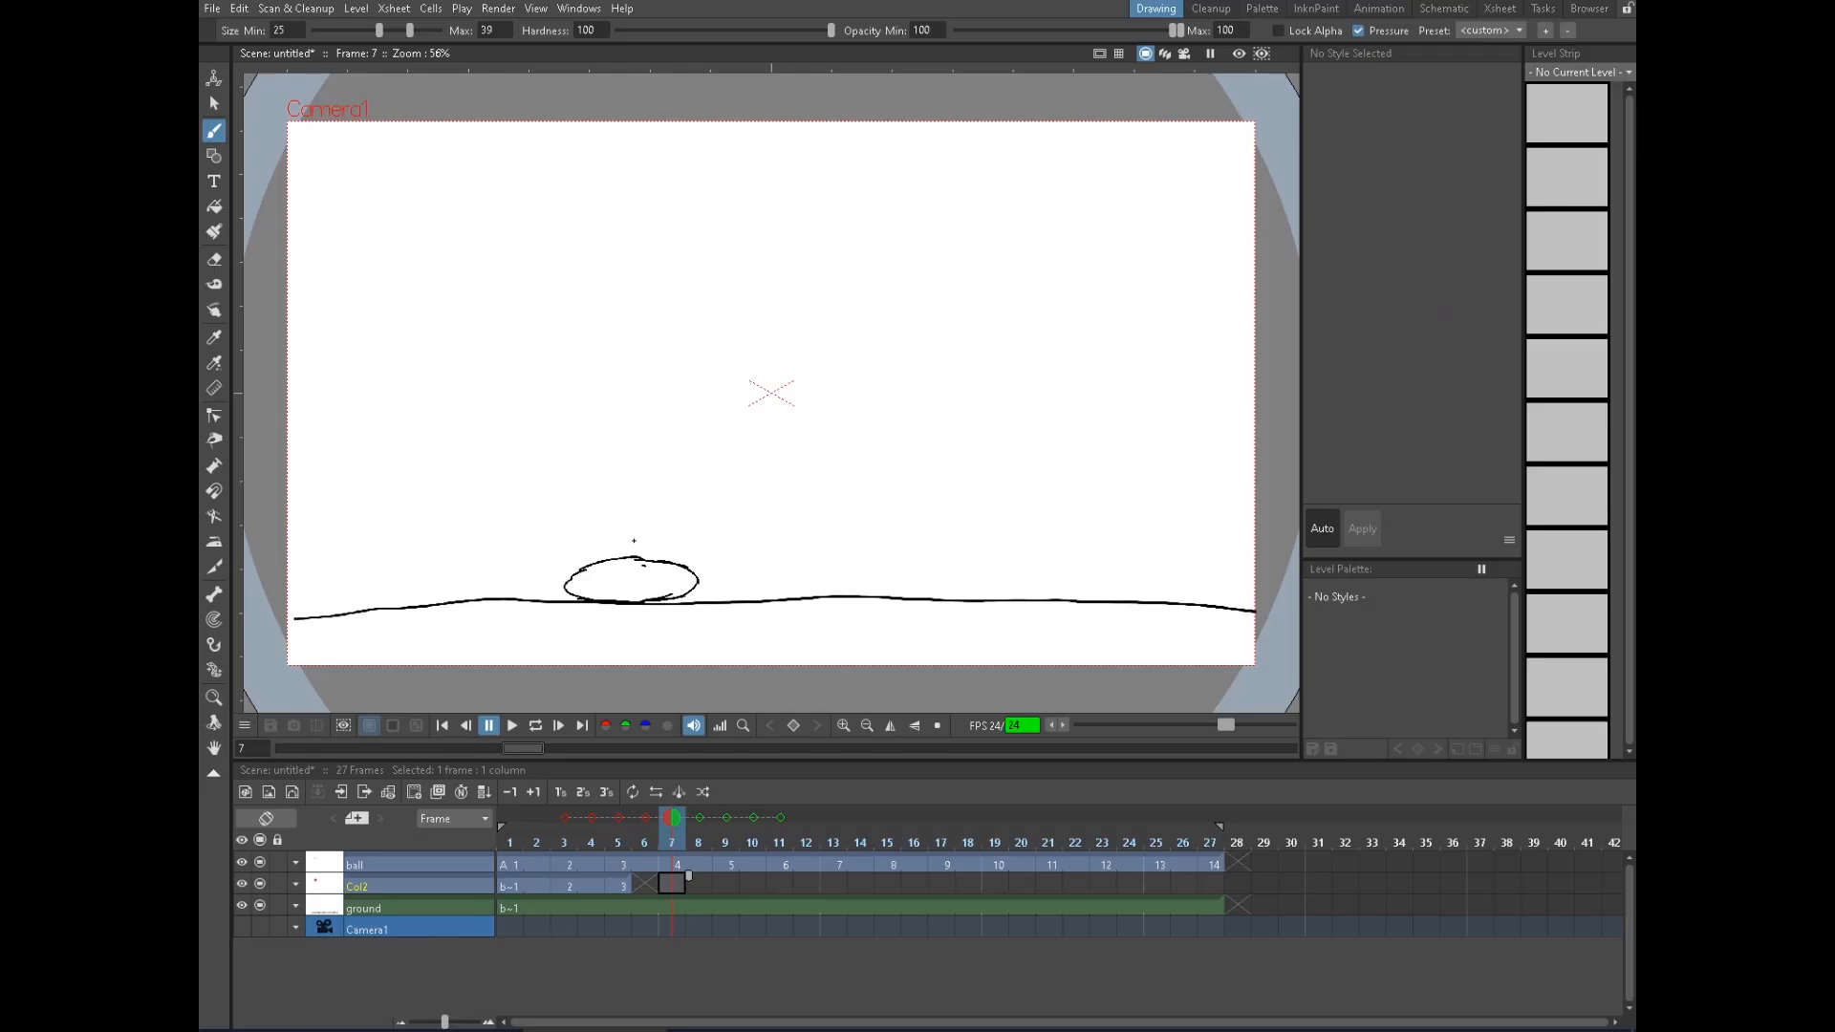
pyautogui.moveTo(645, 562)
pyautogui.mouseDown()
pyautogui.moveTo(576, 577)
pyautogui.moveTo(626, 599)
pyautogui.moveTo(681, 574)
pyautogui.mouseUp()
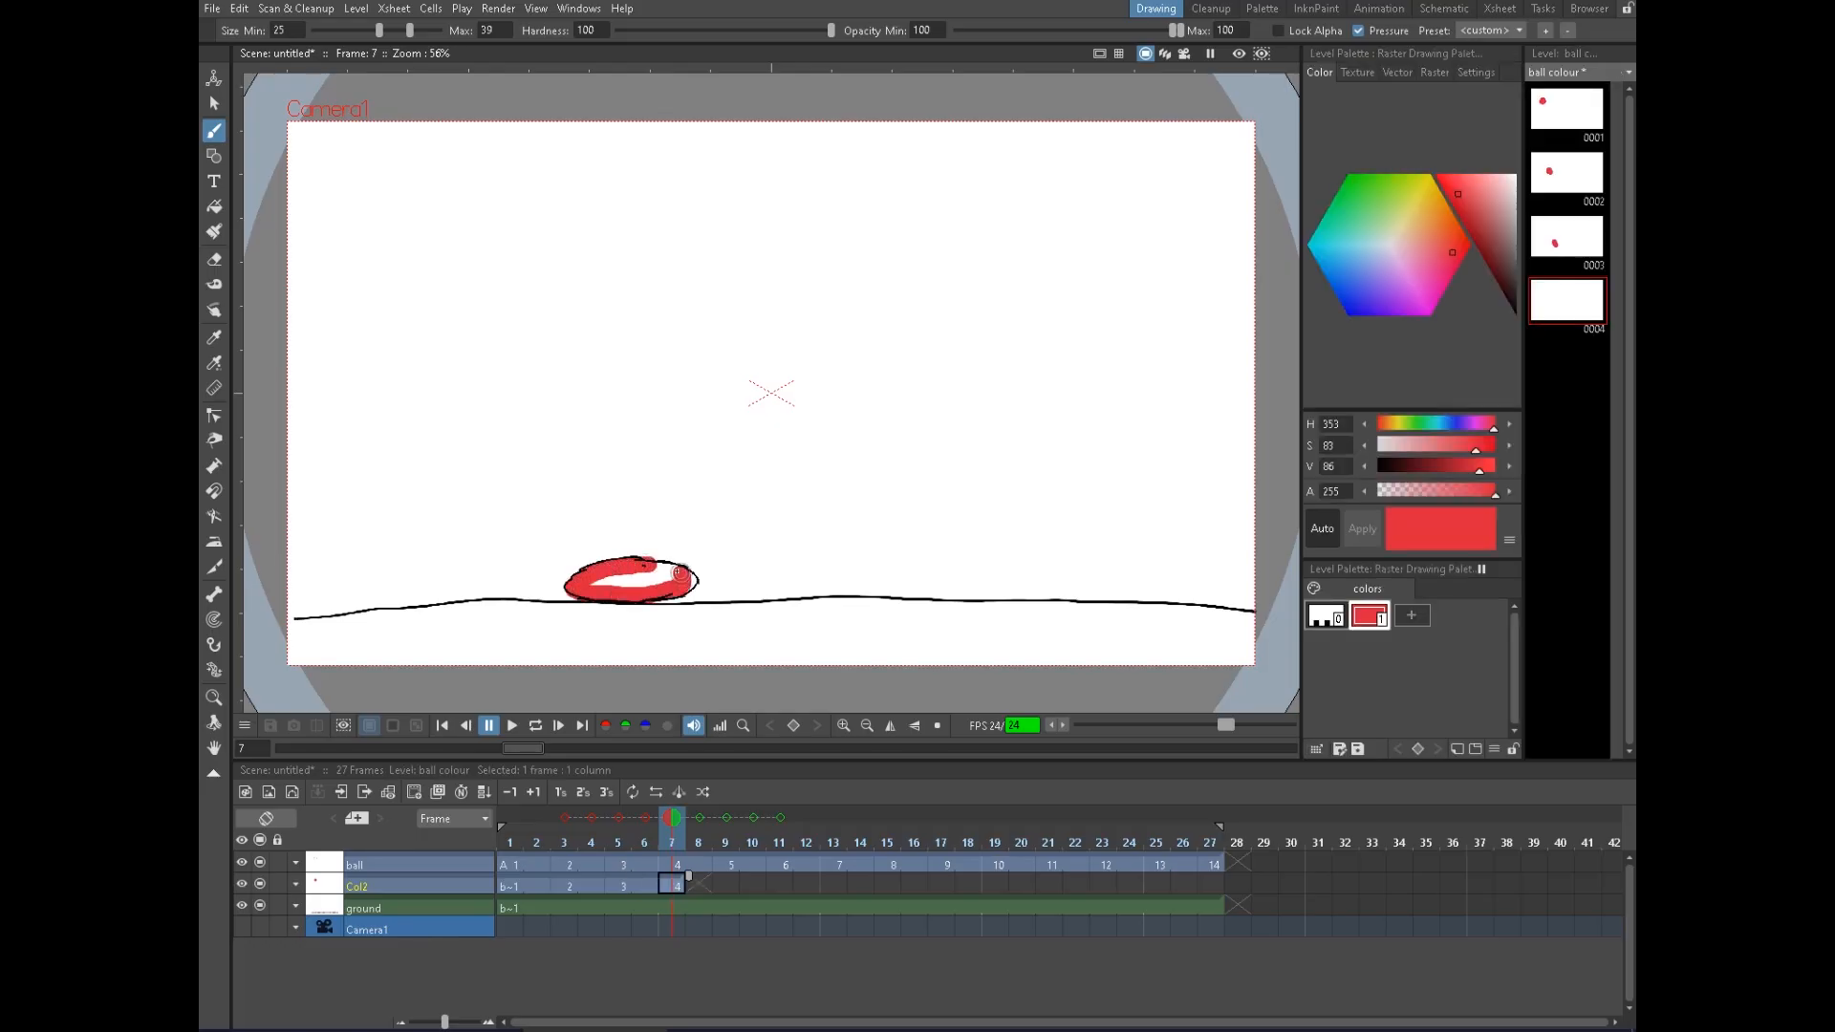
pyautogui.click(726, 885)
pyautogui.moveTo(675, 547)
pyautogui.mouseDown()
pyautogui.moveTo(680, 516)
pyautogui.moveTo(669, 554)
pyautogui.mouseUp()
pyautogui.click(780, 884)
pyautogui.moveTo(750, 409)
pyautogui.mouseDown()
pyautogui.moveTo(704, 440)
pyautogui.moveTo(755, 449)
pyautogui.moveTo(827, 402)
pyautogui.moveTo(797, 416)
pyautogui.moveTo(913, 468)
pyautogui.moveTo(869, 435)
pyautogui.moveTo(898, 449)
pyautogui.mouseUp()
pyautogui.click(833, 883)
pyautogui.click(887, 884)
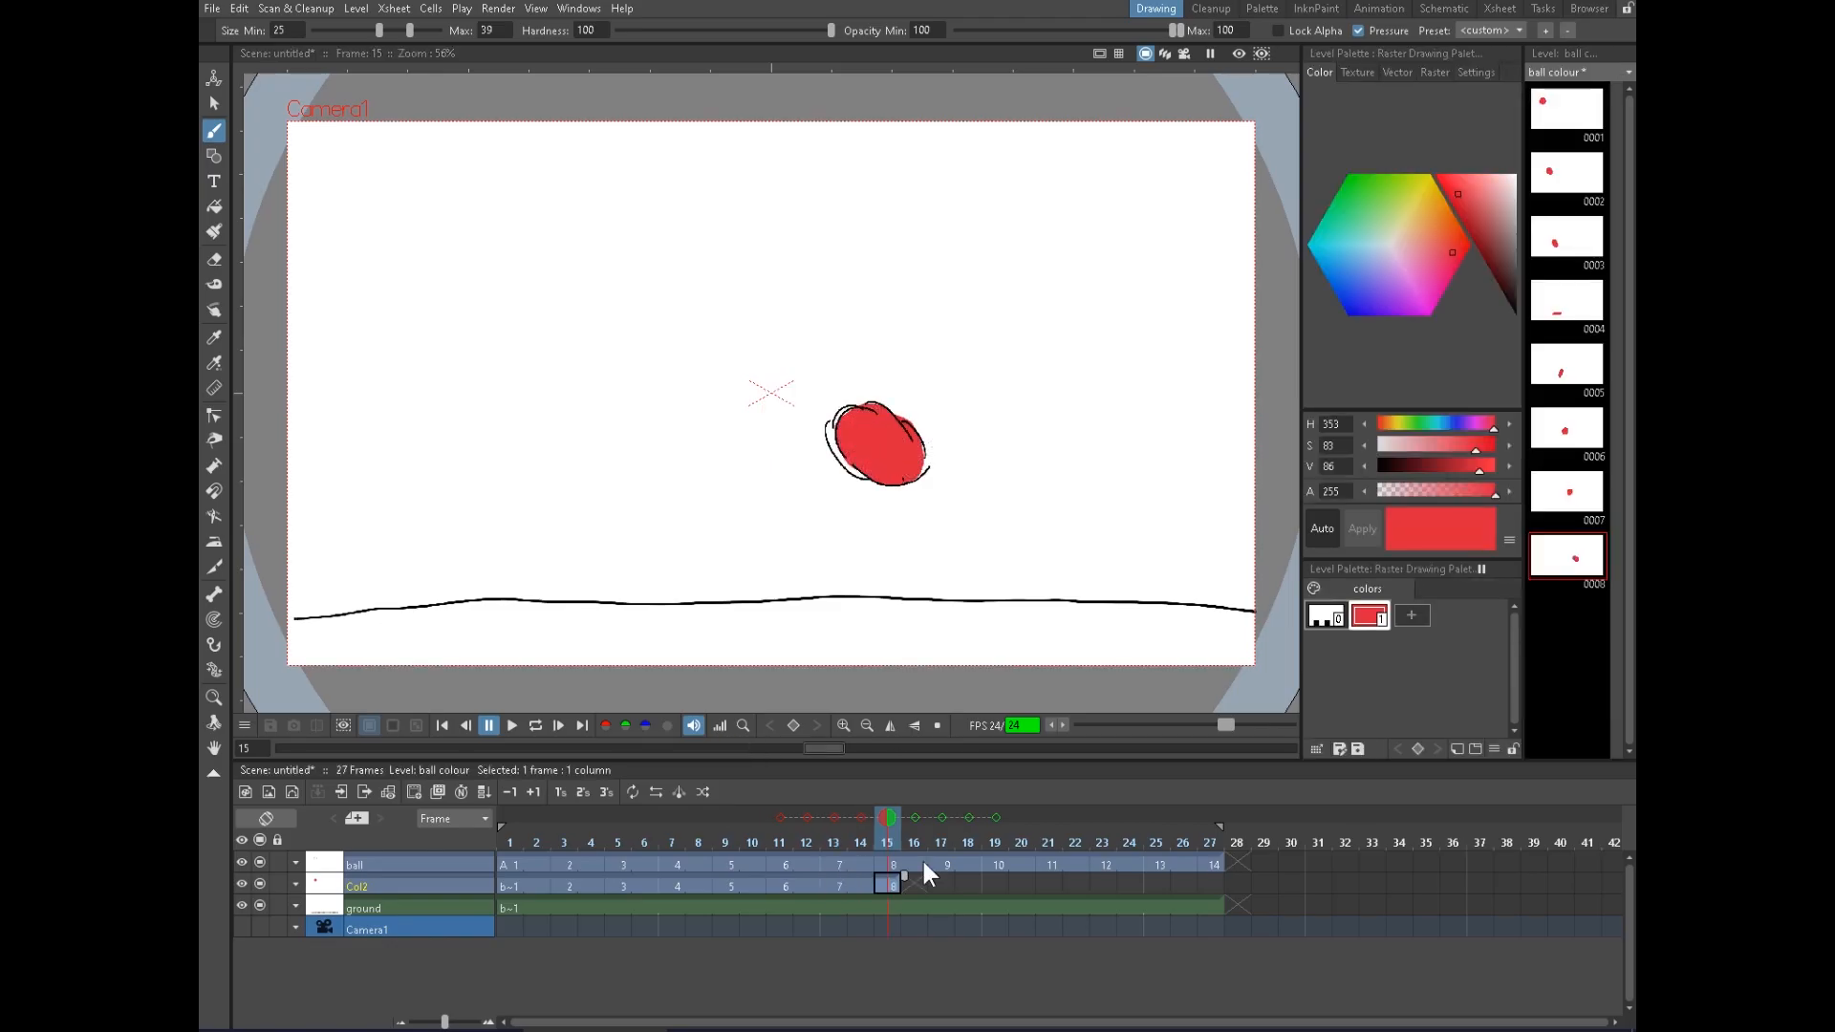
# Paint the inside of the ball red on frames 17, 19, 21 and 23 of the colour level
pyautogui.click(941, 883)
pyautogui.moveTo(922, 545)
pyautogui.mouseDown()
pyautogui.moveTo(970, 549)
pyautogui.moveTo(936, 489)
pyautogui.mouseUp()
pyautogui.click(997, 884)
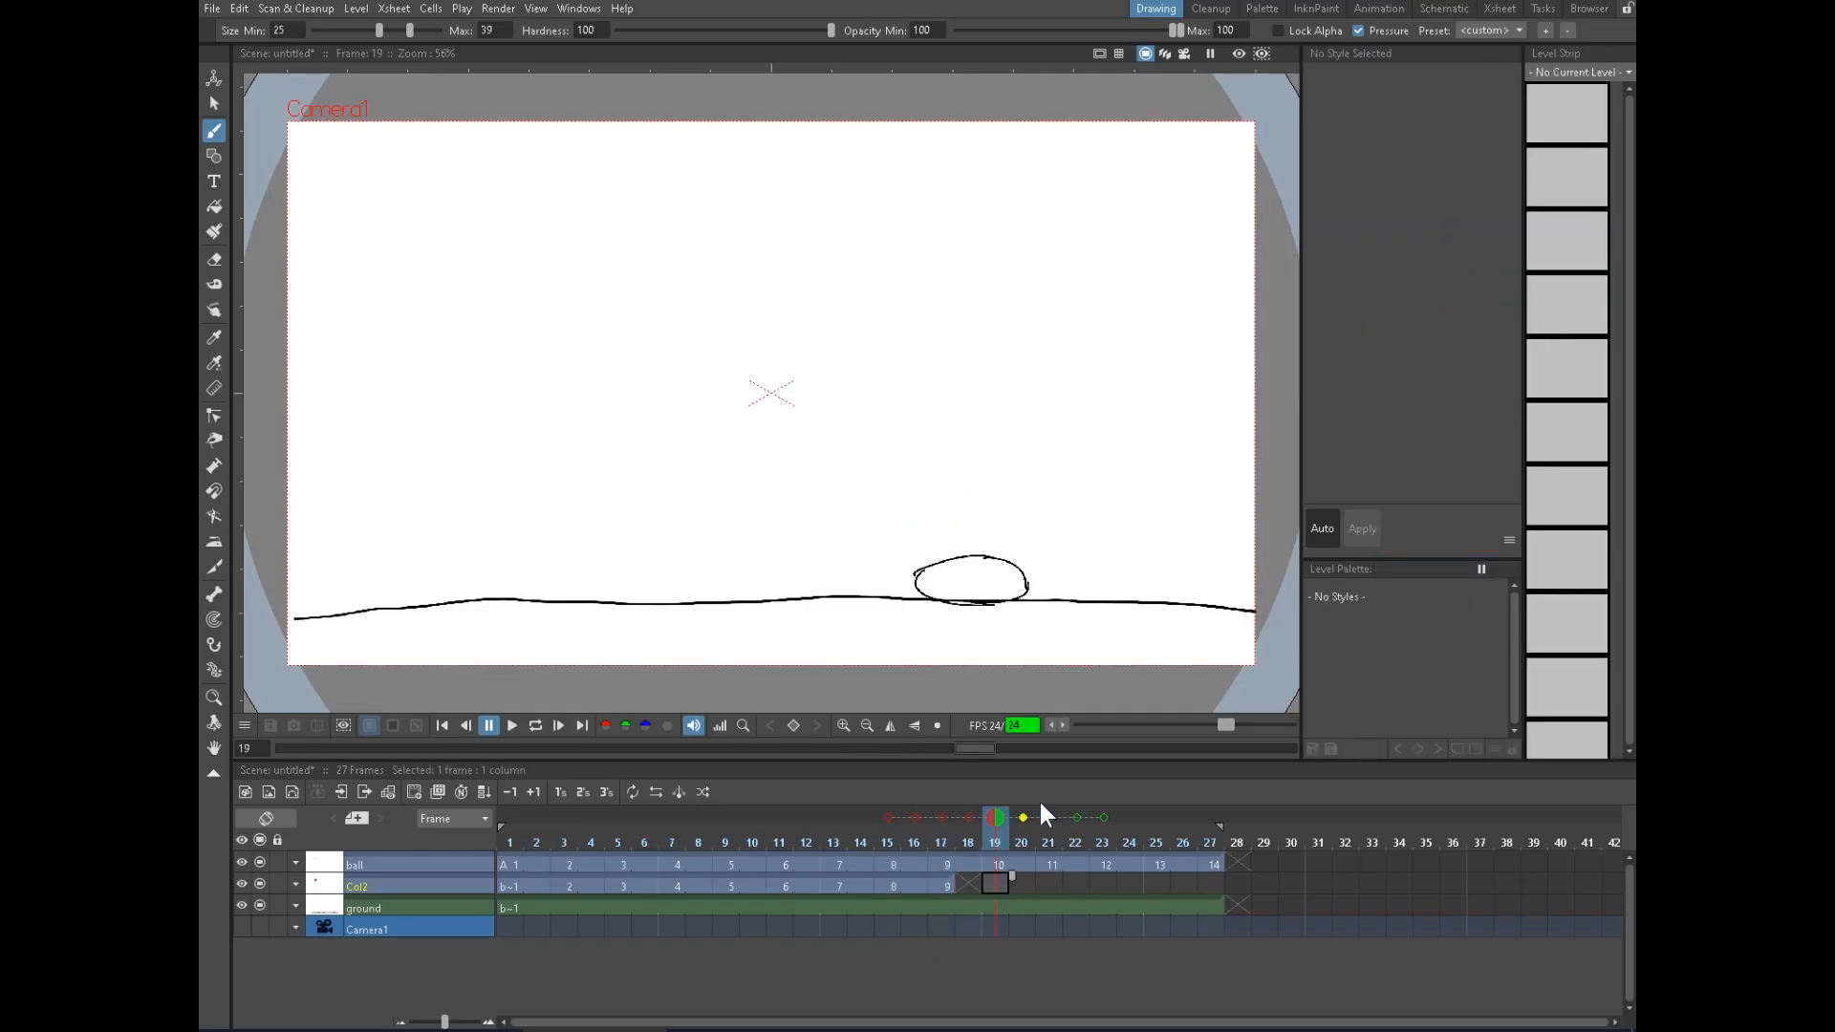
pyautogui.moveTo(994, 564)
pyautogui.mouseDown()
pyautogui.moveTo(936, 571)
pyautogui.moveTo(994, 592)
pyautogui.moveTo(951, 581)
pyautogui.moveTo(979, 582)
pyautogui.mouseUp()
pyautogui.click(1048, 885)
pyautogui.moveTo(1045, 474)
pyautogui.mouseDown()
pyautogui.moveTo(1049, 459)
pyautogui.moveTo(1011, 521)
pyautogui.moveTo(1042, 464)
pyautogui.mouseUp()
pyautogui.click(1103, 884)
pyautogui.moveTo(1094, 387)
pyautogui.mouseDown()
pyautogui.moveTo(1066, 397)
pyautogui.moveTo(1078, 456)
pyautogui.moveTo(1075, 431)
pyautogui.mouseUp()
# Paint the ball red on frames 25 and 27 of the colour level and extend the ground exposure to frame 29
pyautogui.click(1158, 885)
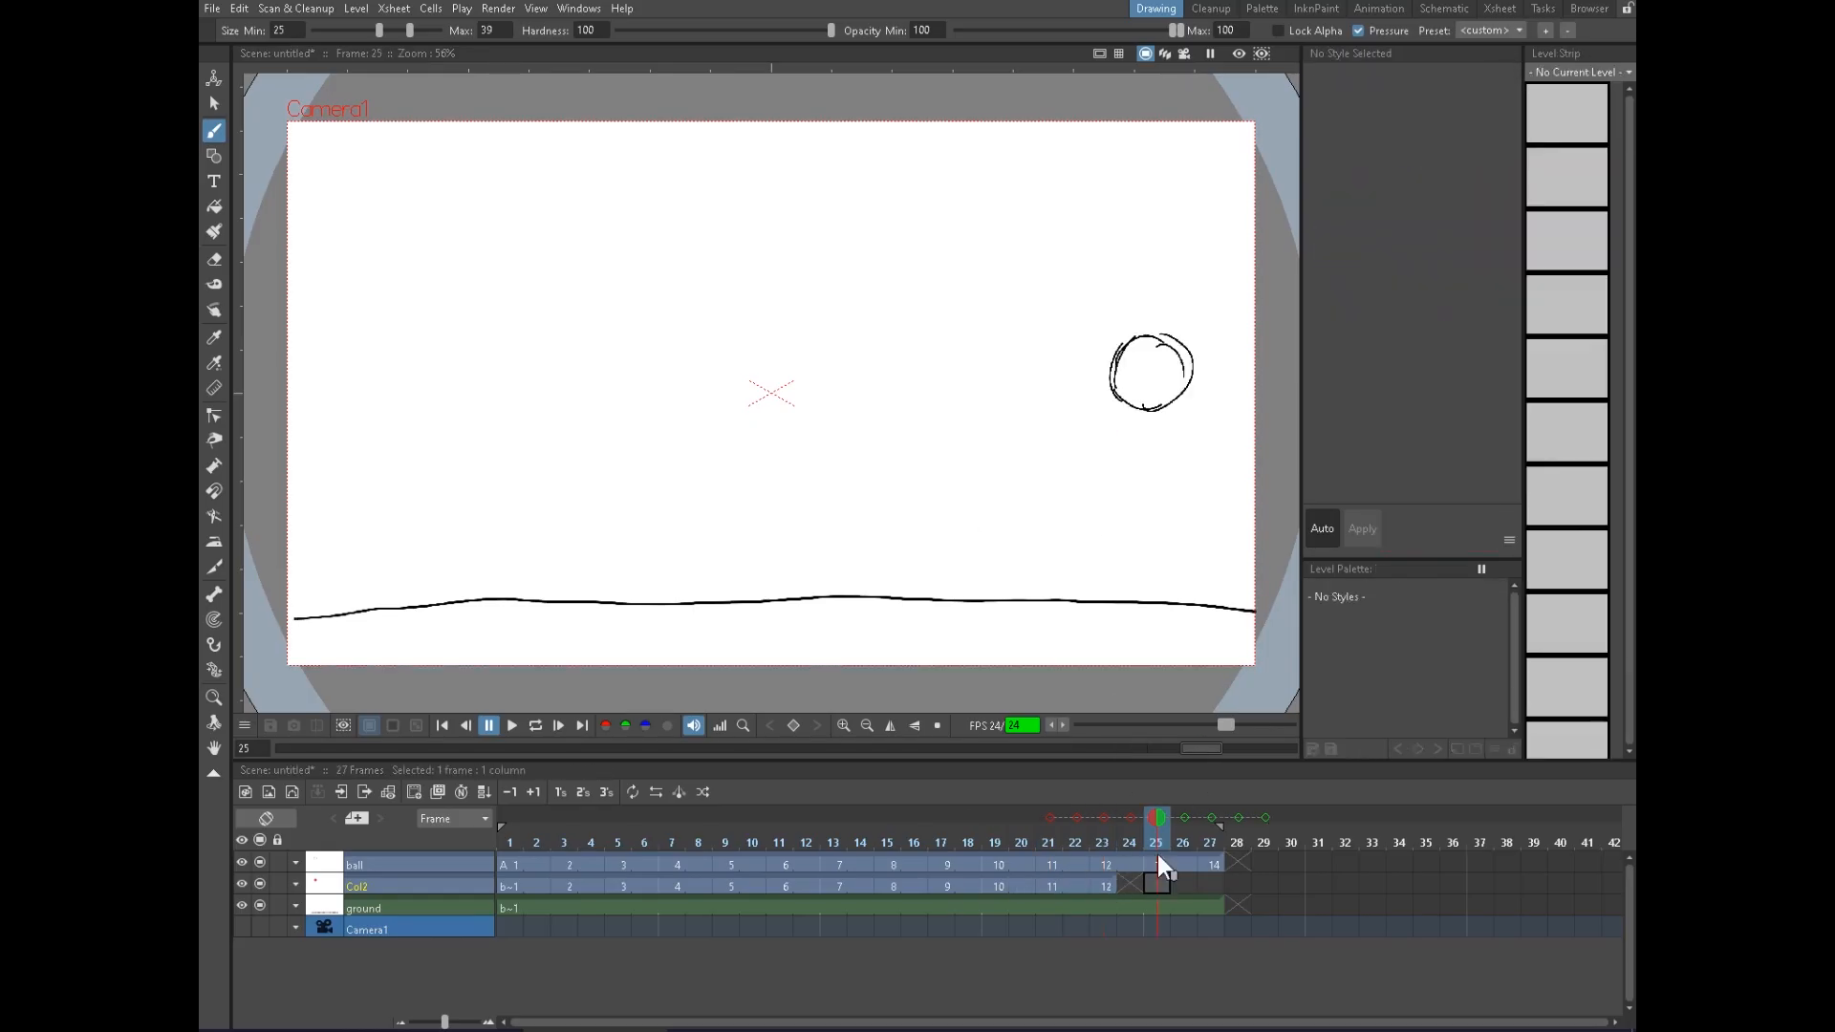
pyautogui.moveTo(1166, 344)
pyautogui.mouseDown()
pyautogui.moveTo(1146, 397)
pyautogui.moveTo(1166, 364)
pyautogui.moveTo(1151, 375)
pyautogui.mouseUp()
pyautogui.click(1211, 885)
pyautogui.moveTo(1222, 311)
pyautogui.mouseDown()
pyautogui.moveTo(1220, 375)
pyautogui.moveTo(1222, 352)
pyautogui.mouseUp()
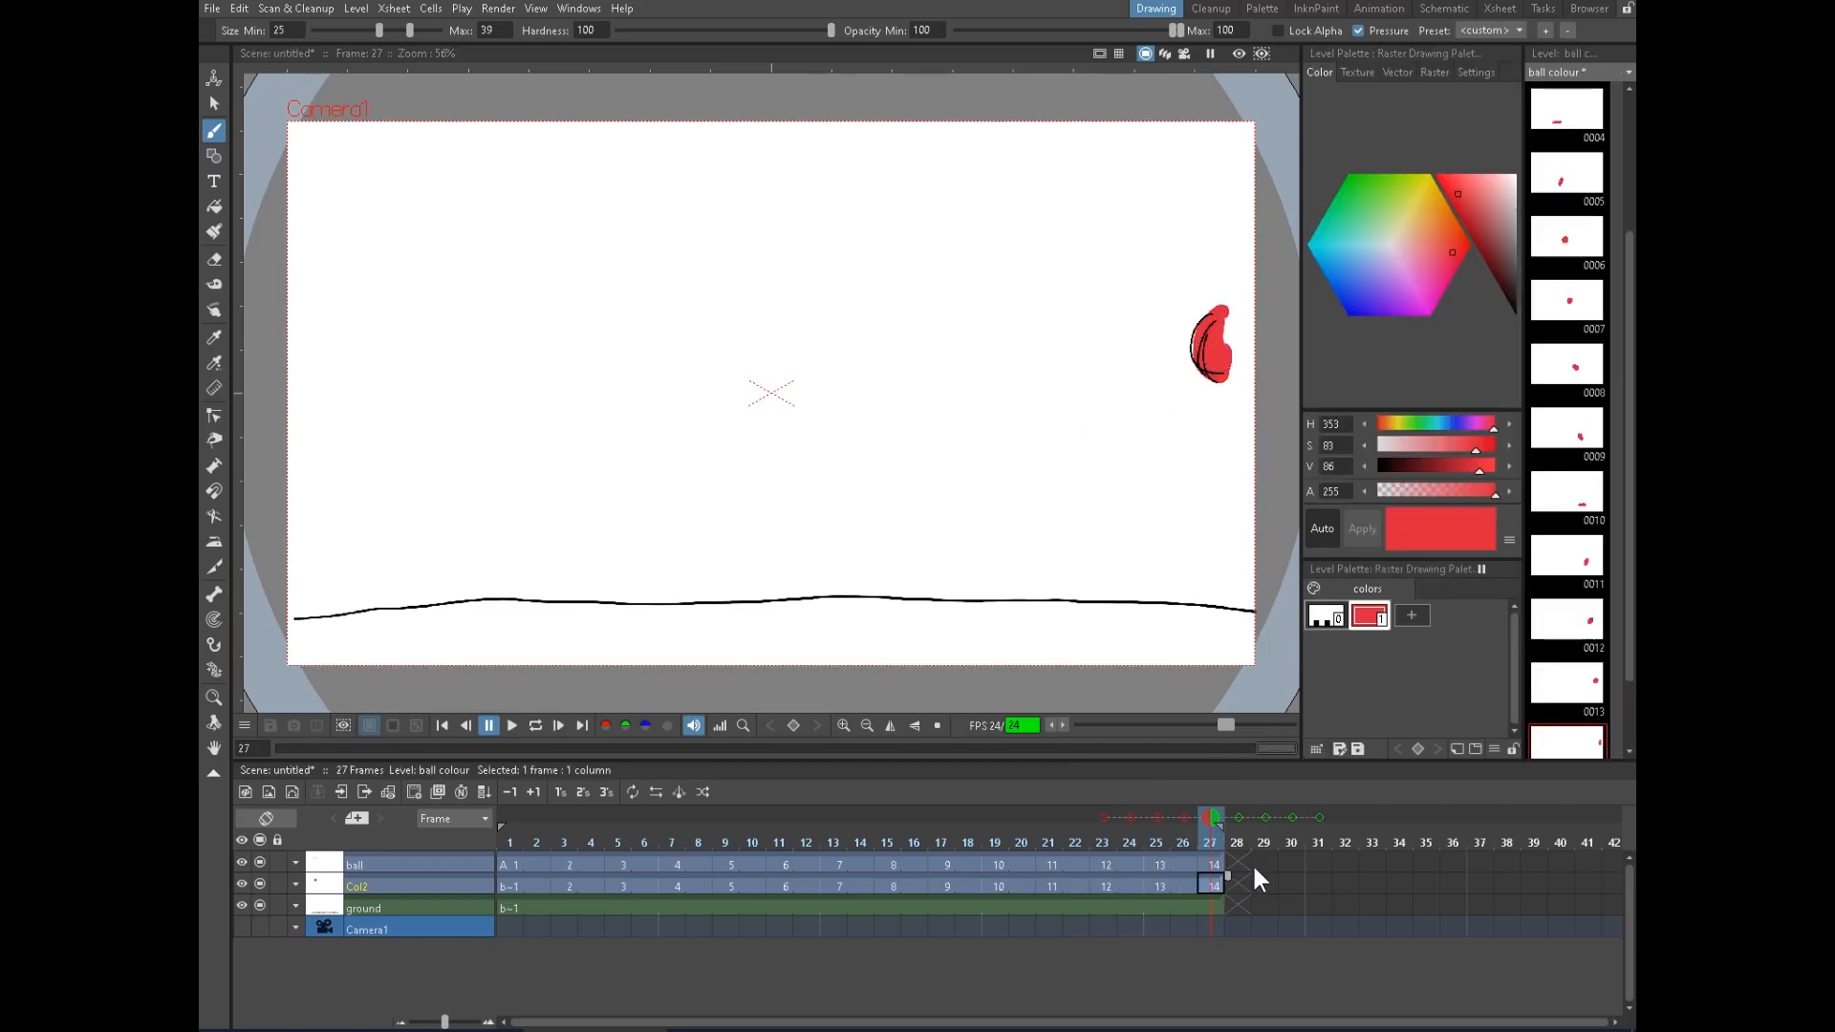
pyautogui.click(1218, 905)
pyautogui.moveTo(1231, 897); pyautogui.dragTo(1276, 898)
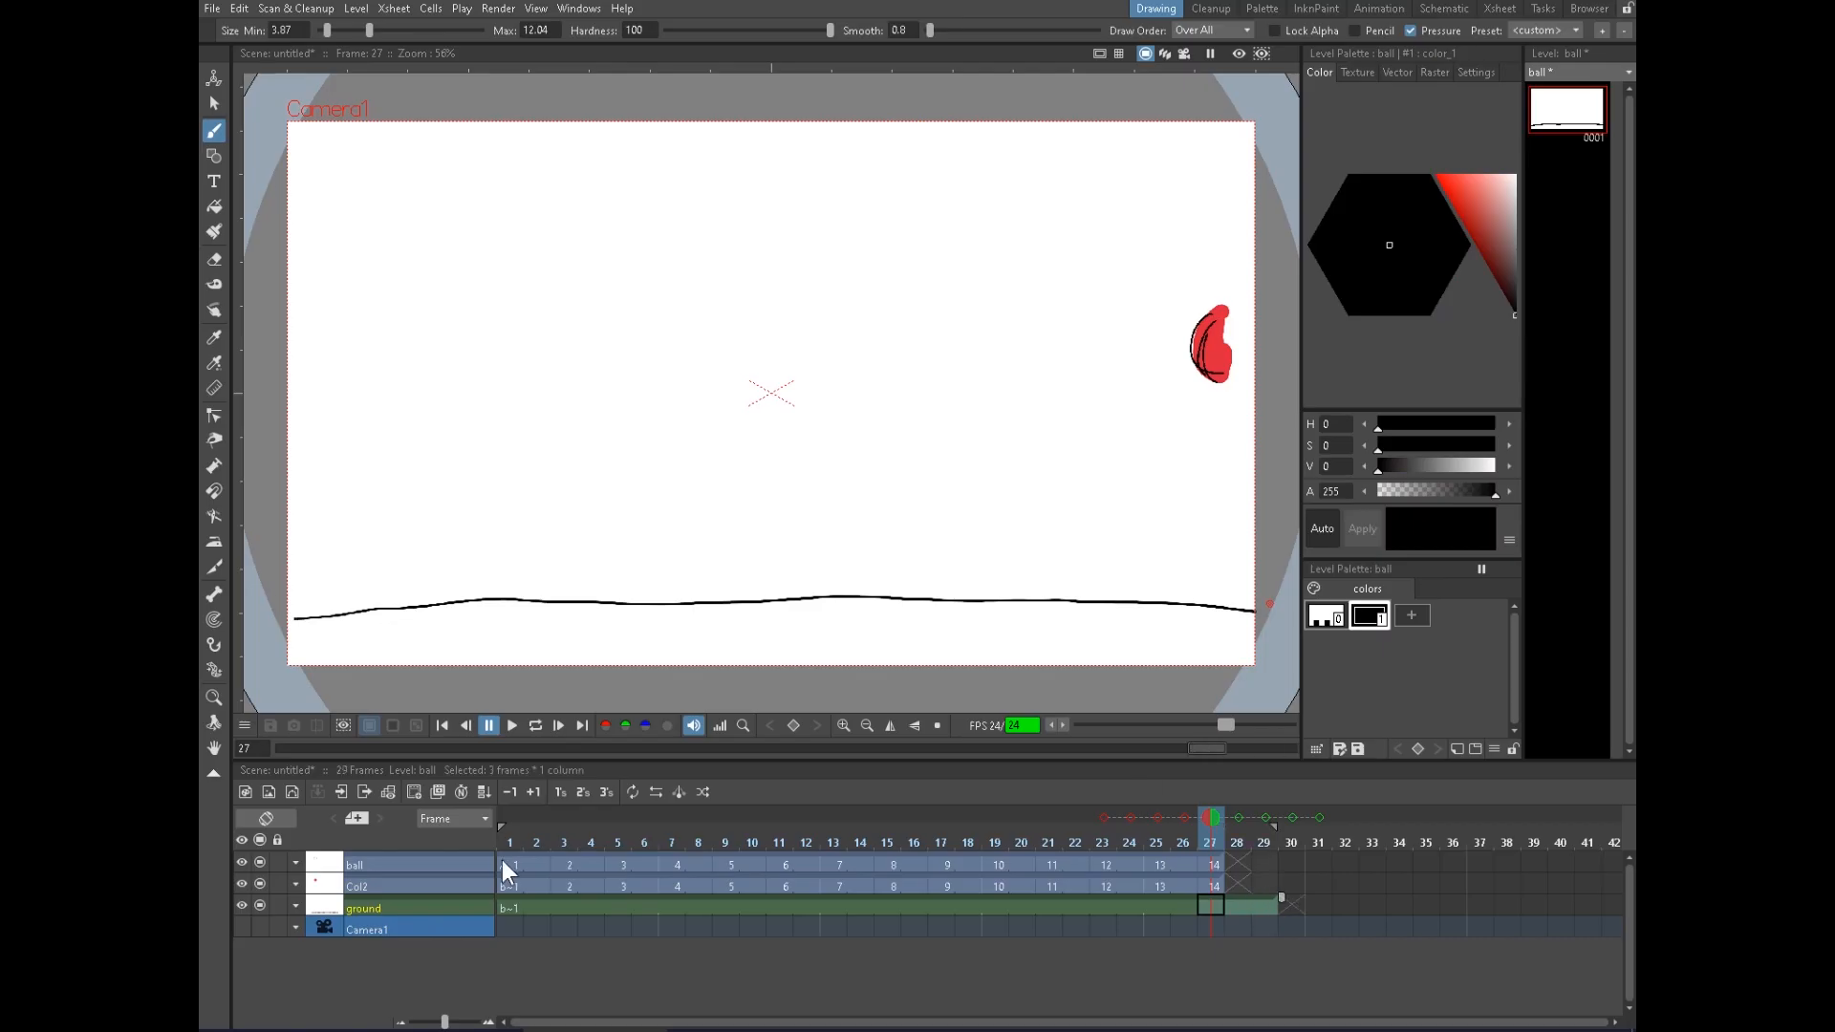
# Play the bouncing ball animation through and stop the playback
pyautogui.click(512, 864)
pyautogui.click(513, 726)
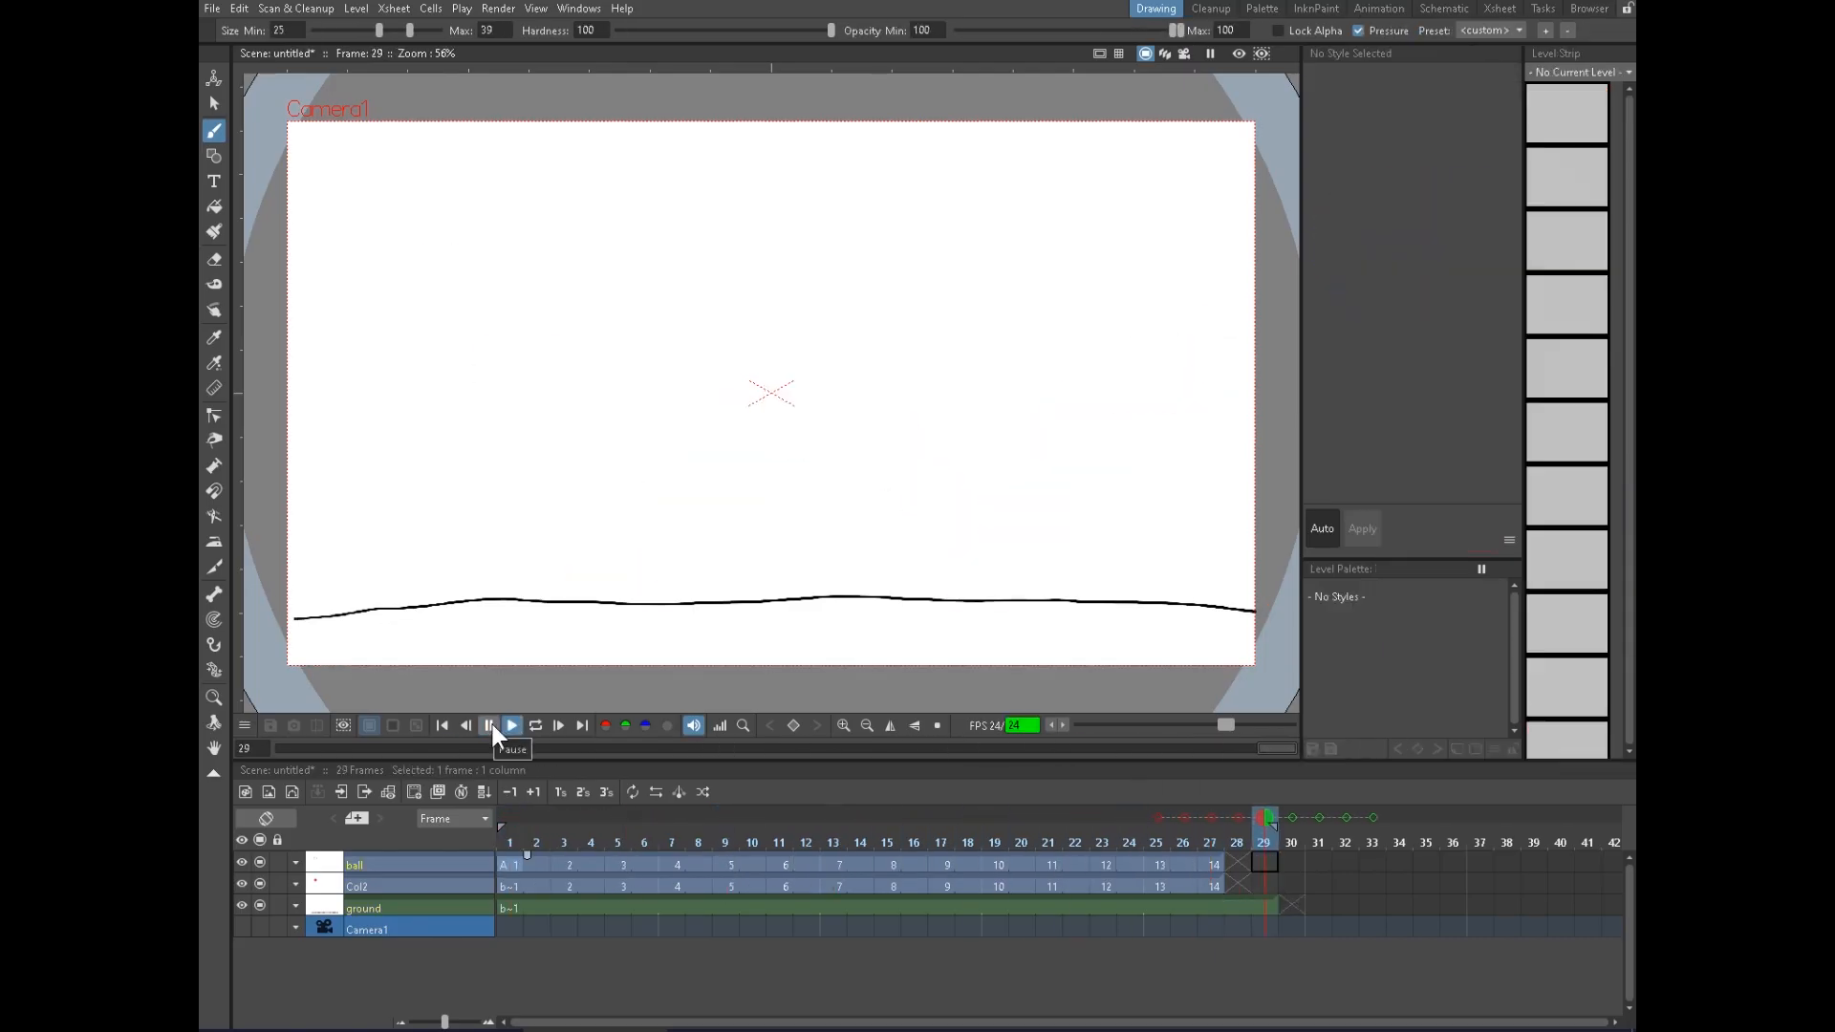
pyautogui.click(490, 726)
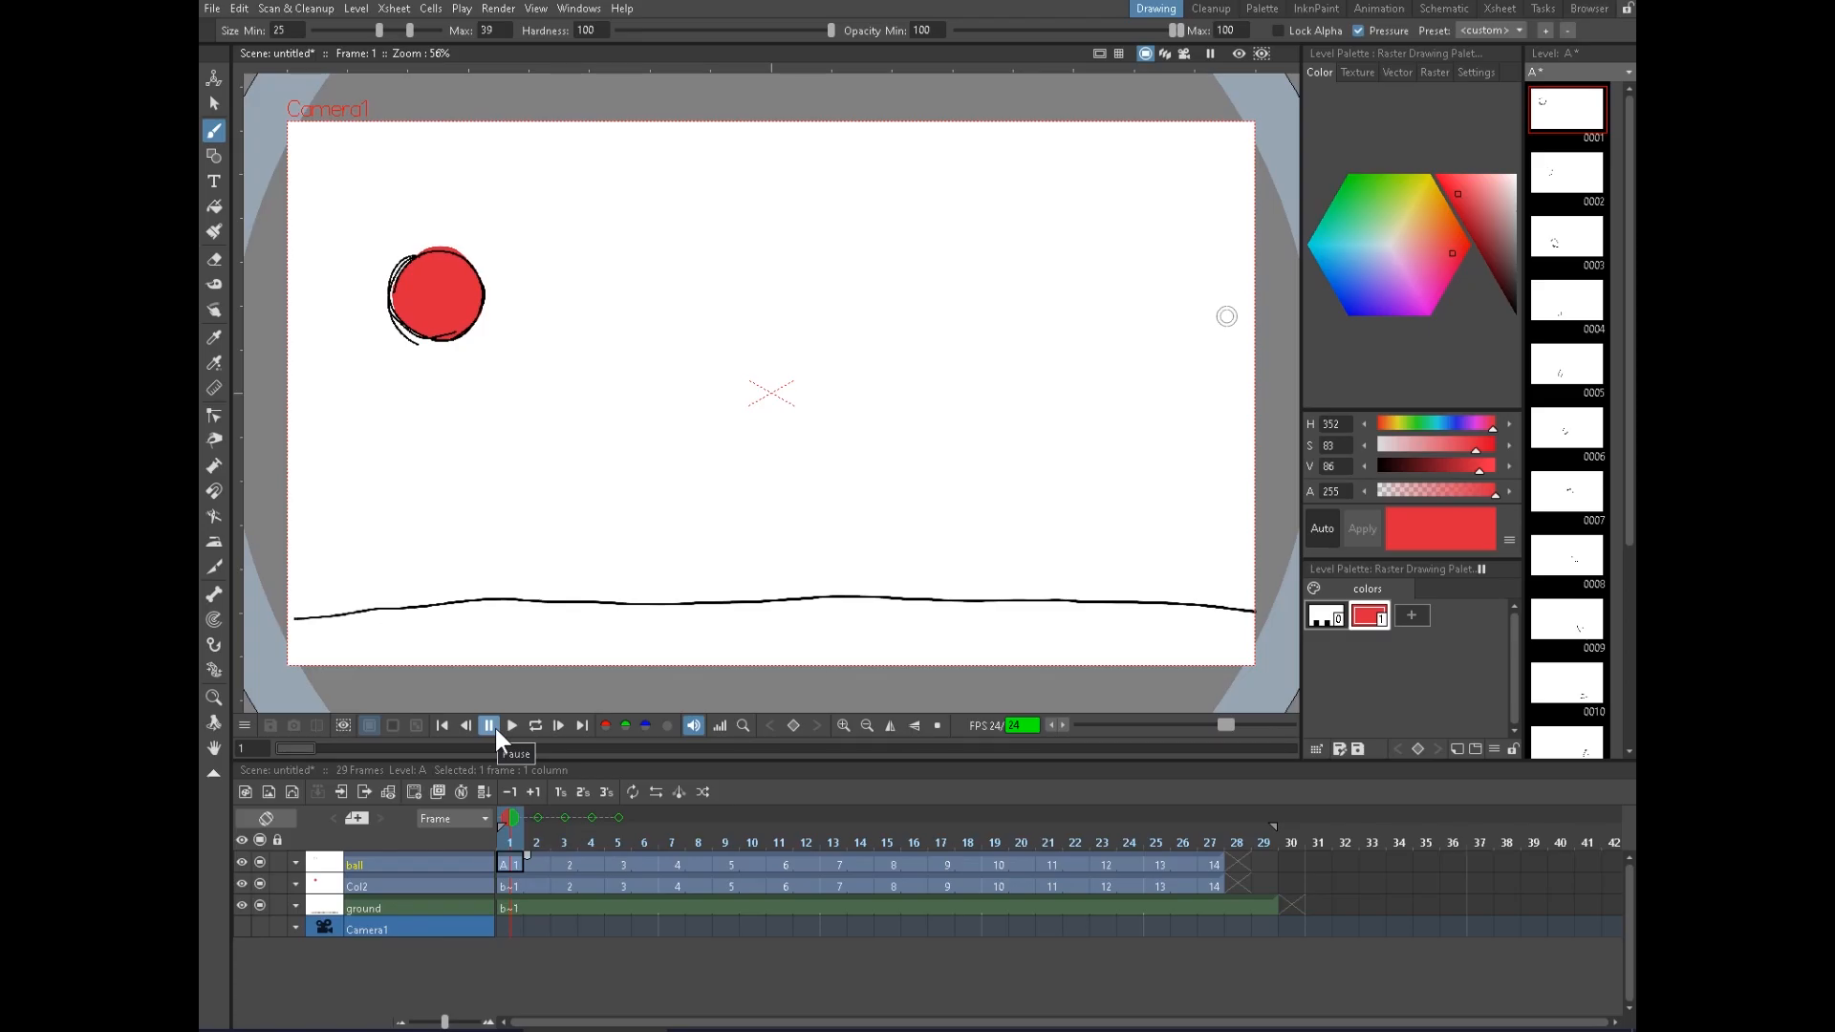
# Save the scene as bouncer_01 in the brush_test project's scenes folder and save all of its levels
pyautogui.click(213, 8)
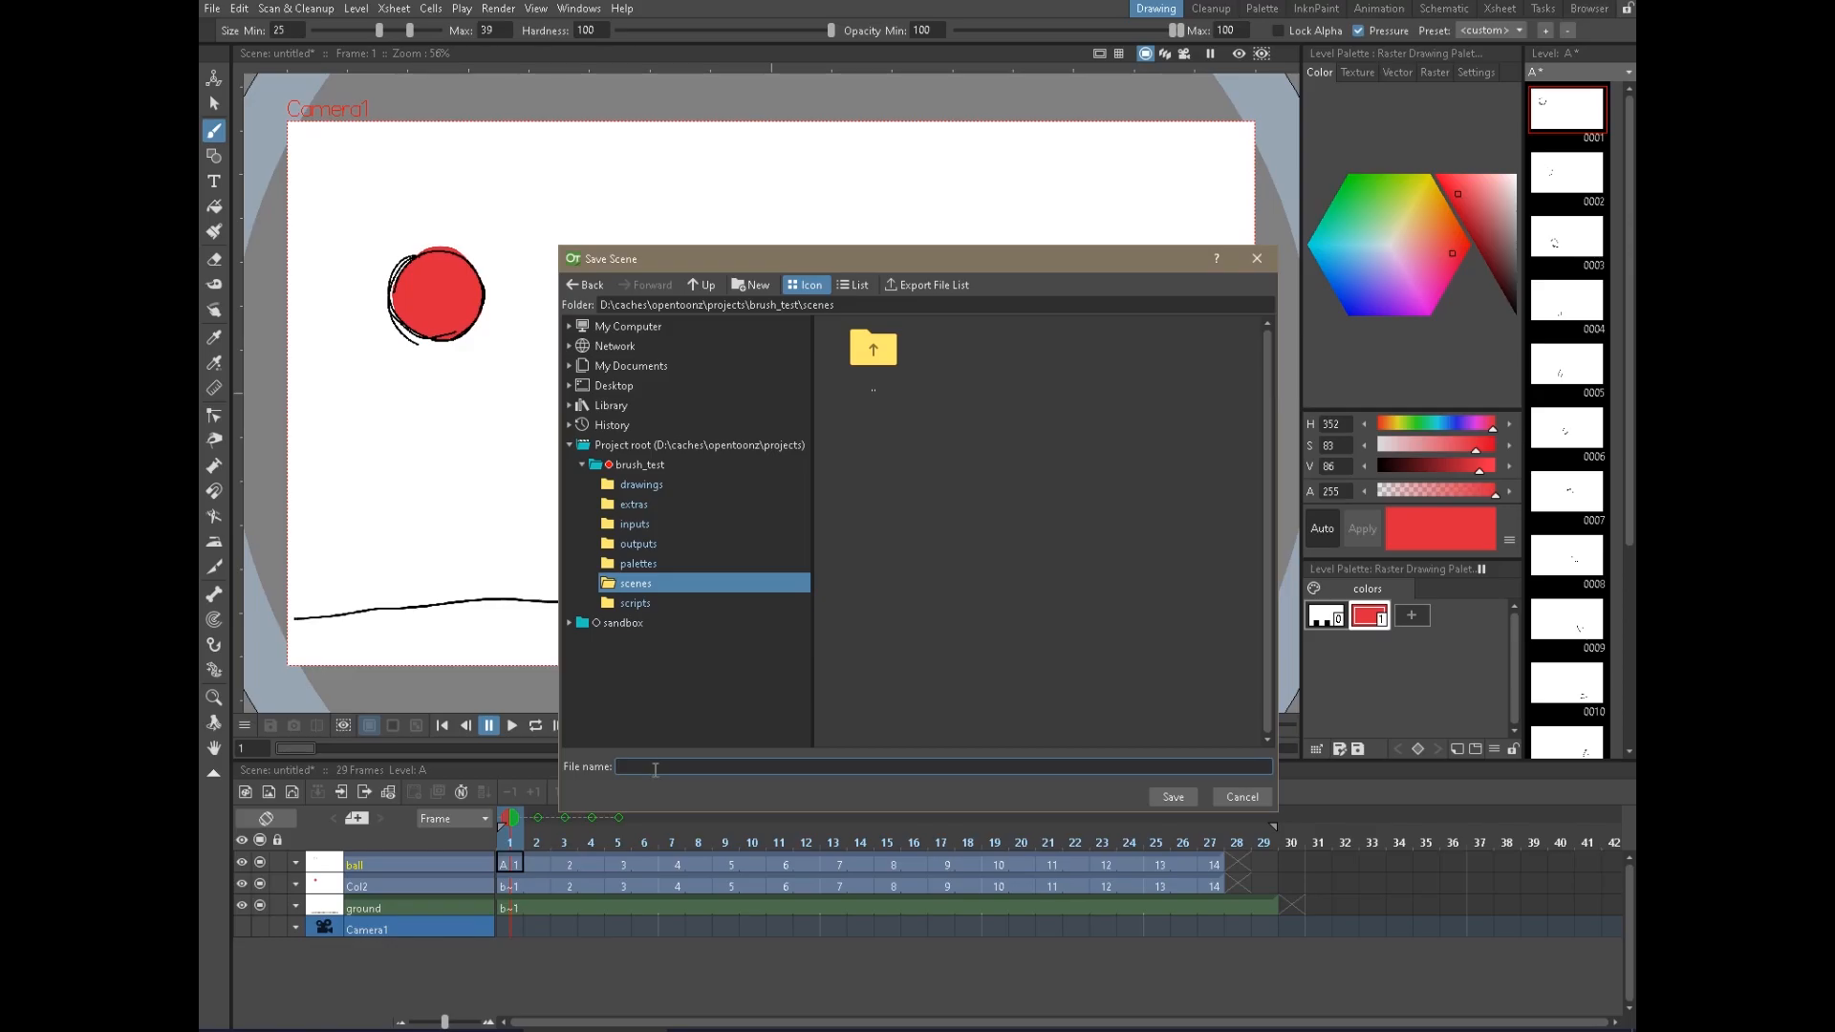
pyautogui.write('bouncer_01')
pyautogui.click(1178, 797)
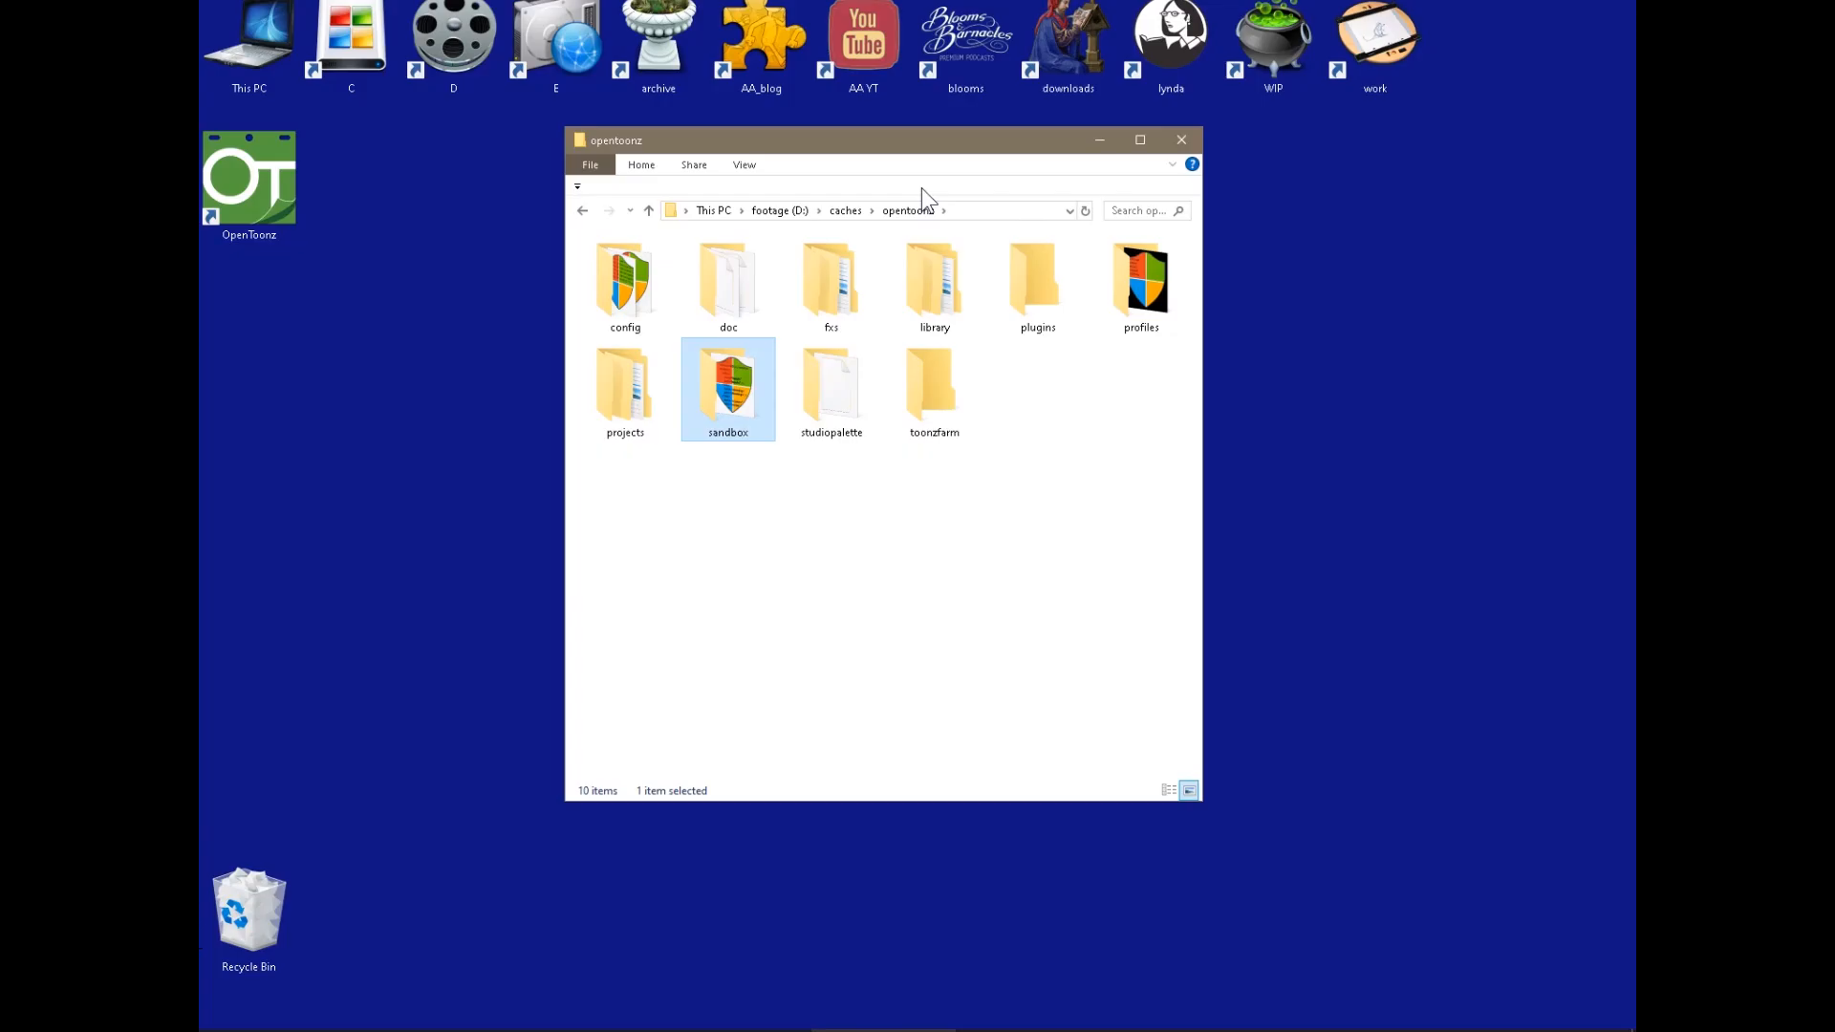
pyautogui.doubleClick(732, 392)
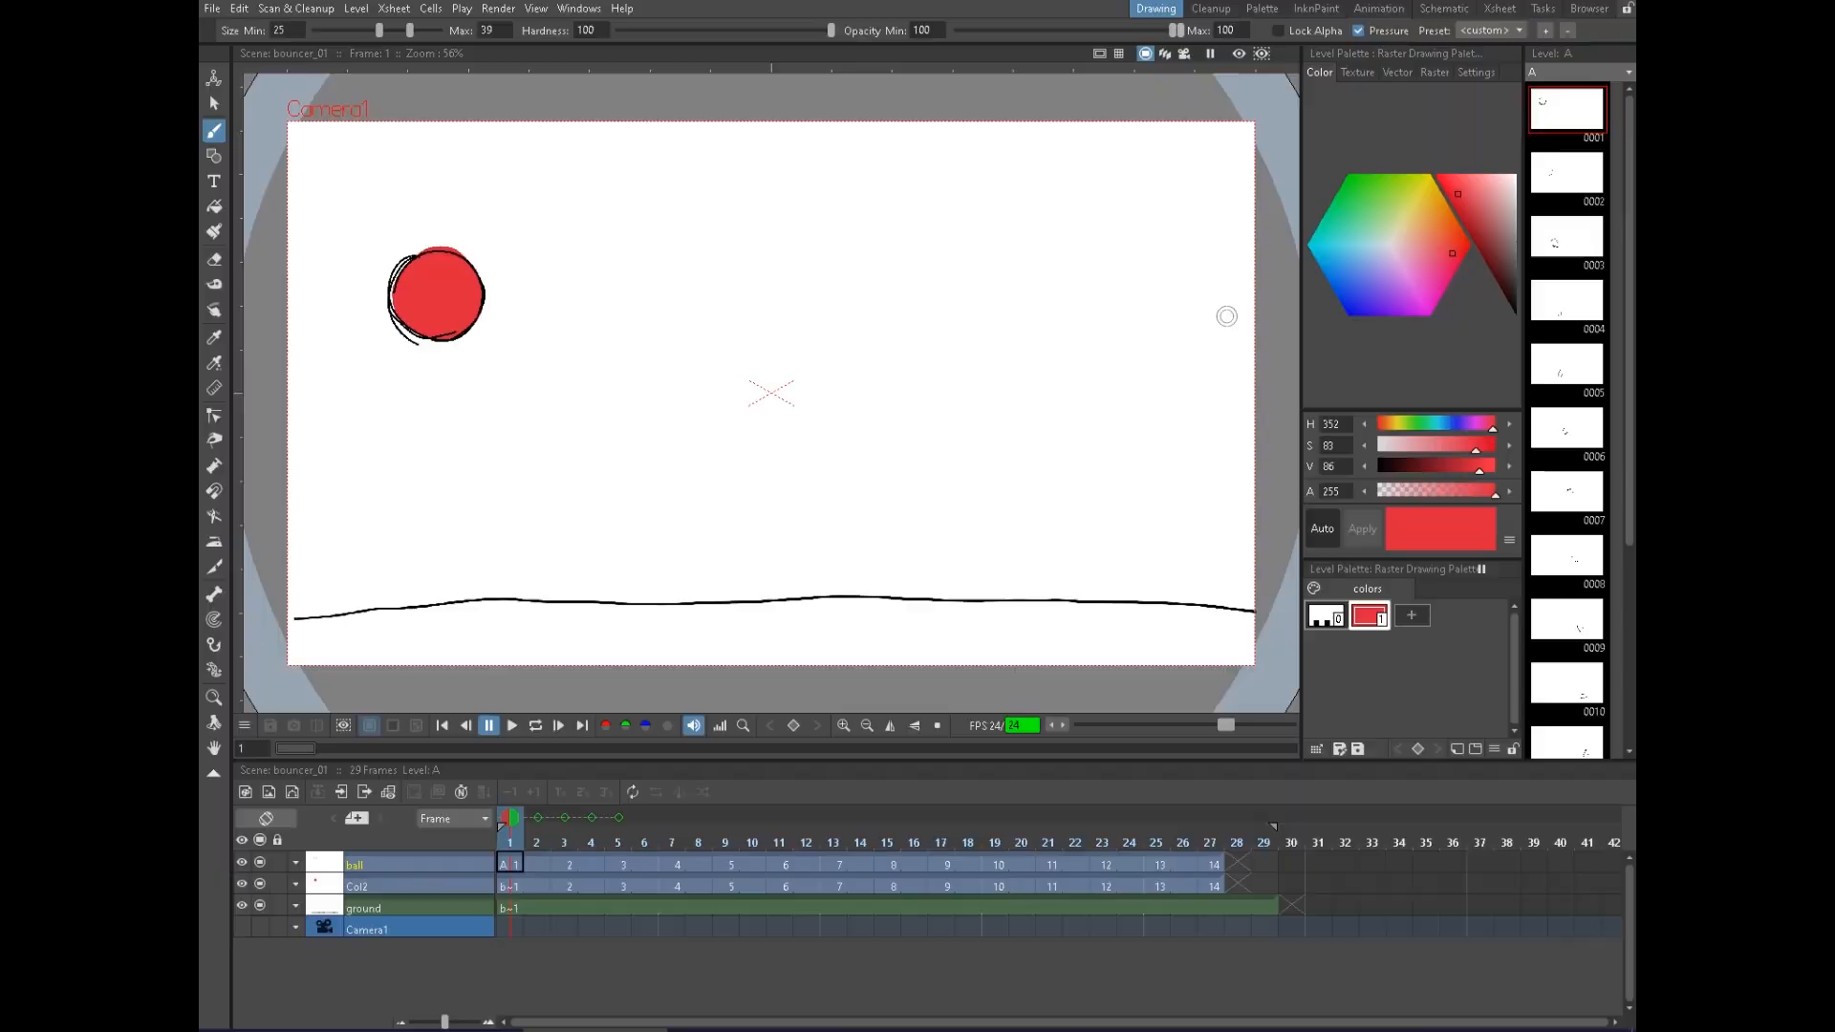
pyautogui.click(212, 8)
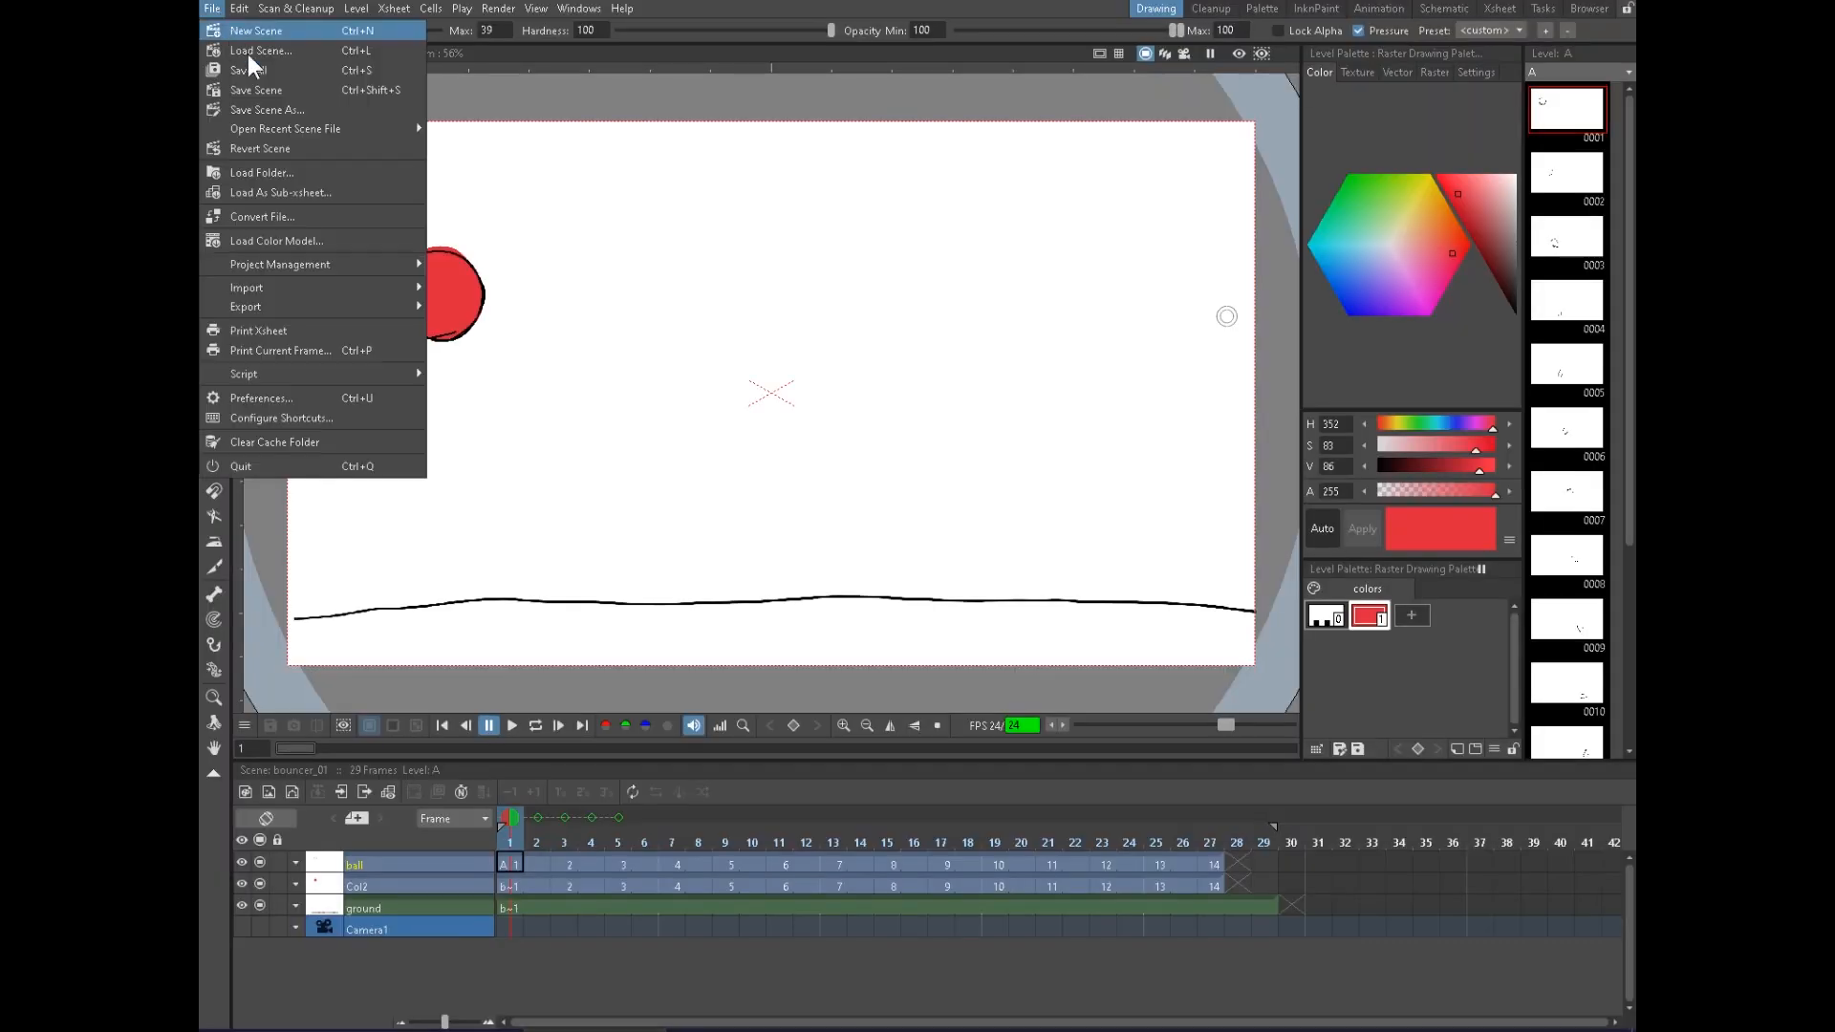
pyautogui.click(378, 73)
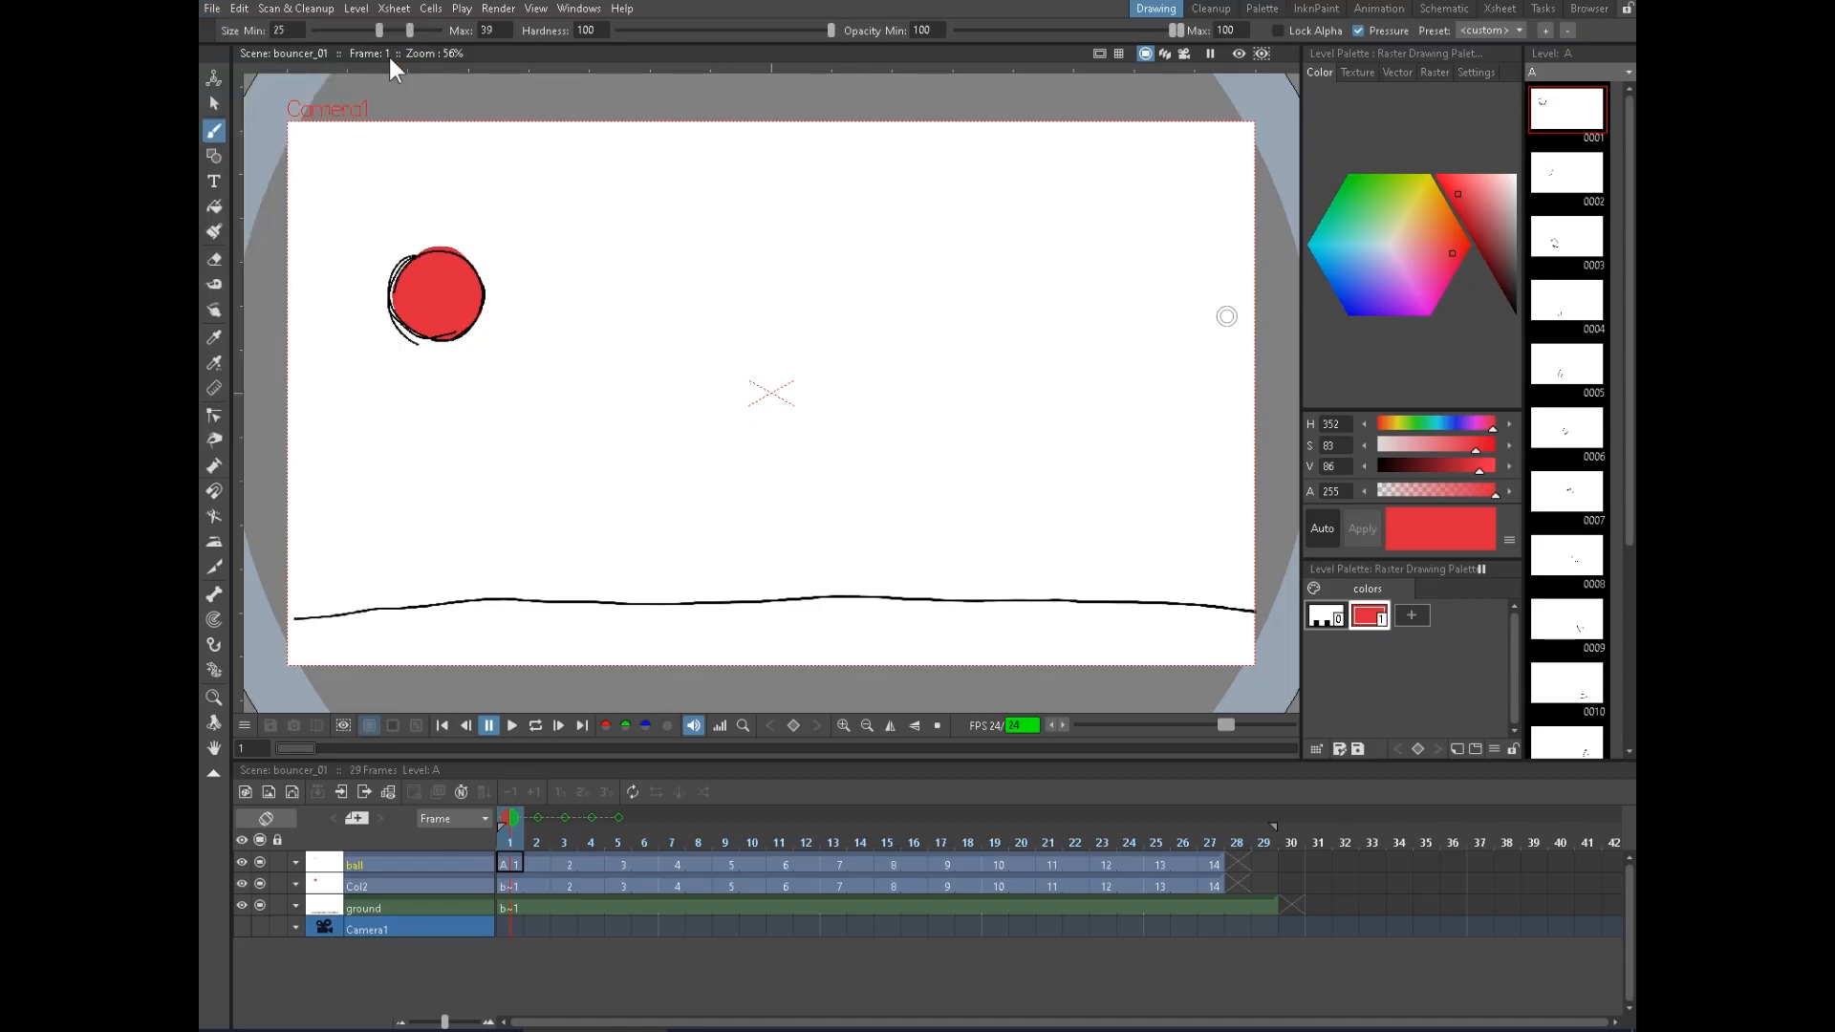
# Examine the folder path of bouncer_01.tnz in the scene-saving dialog and close the dialog without saving
pyautogui.click(214, 10)
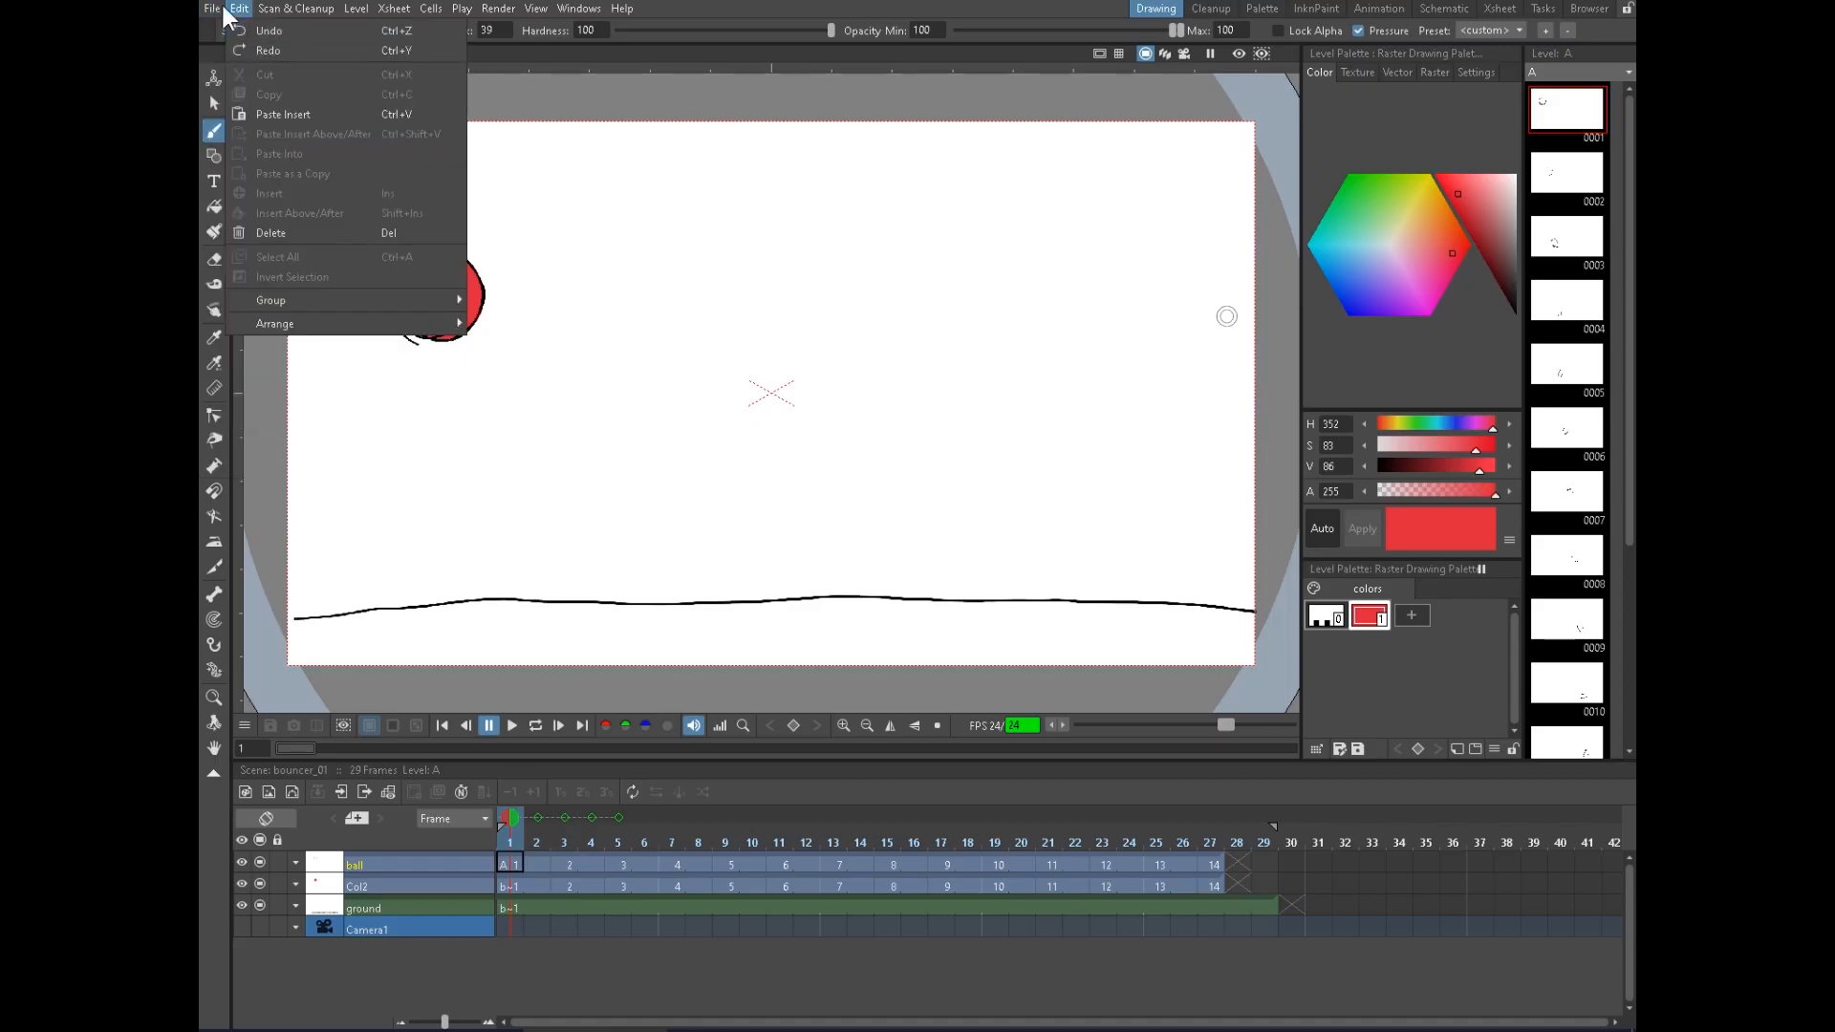
pyautogui.click(295, 112)
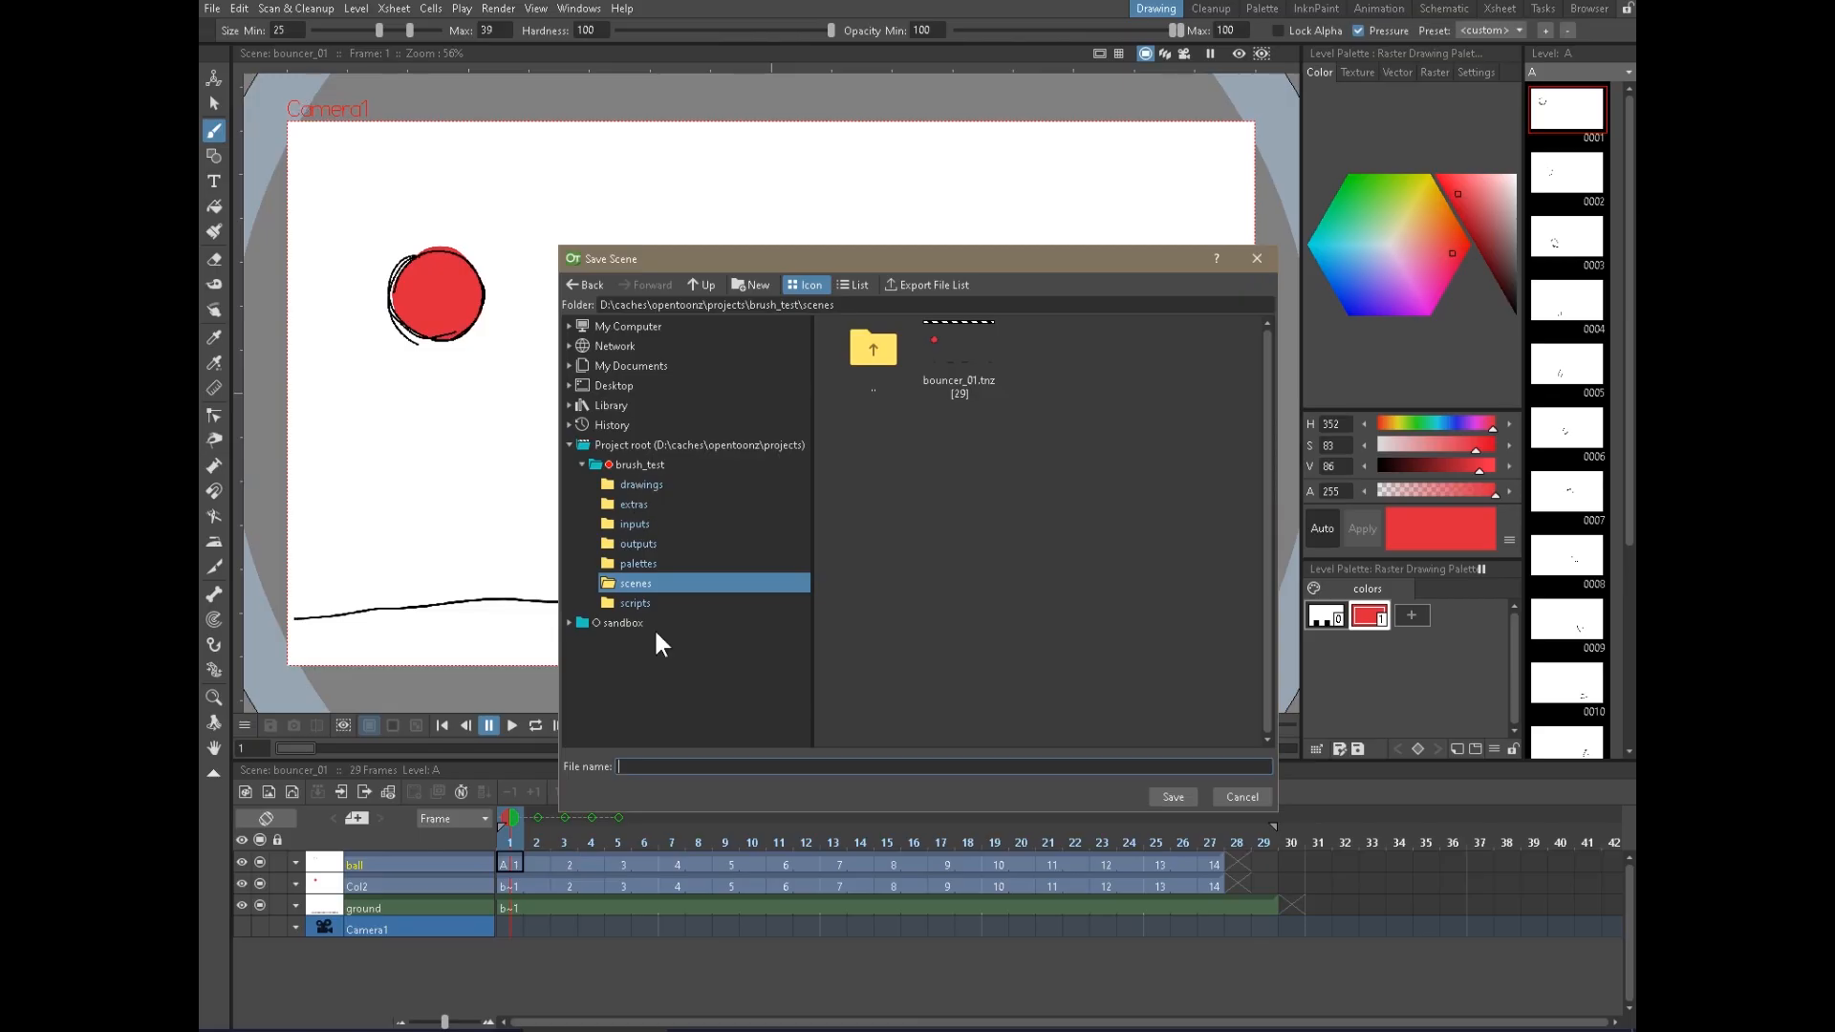
pyautogui.click(960, 361)
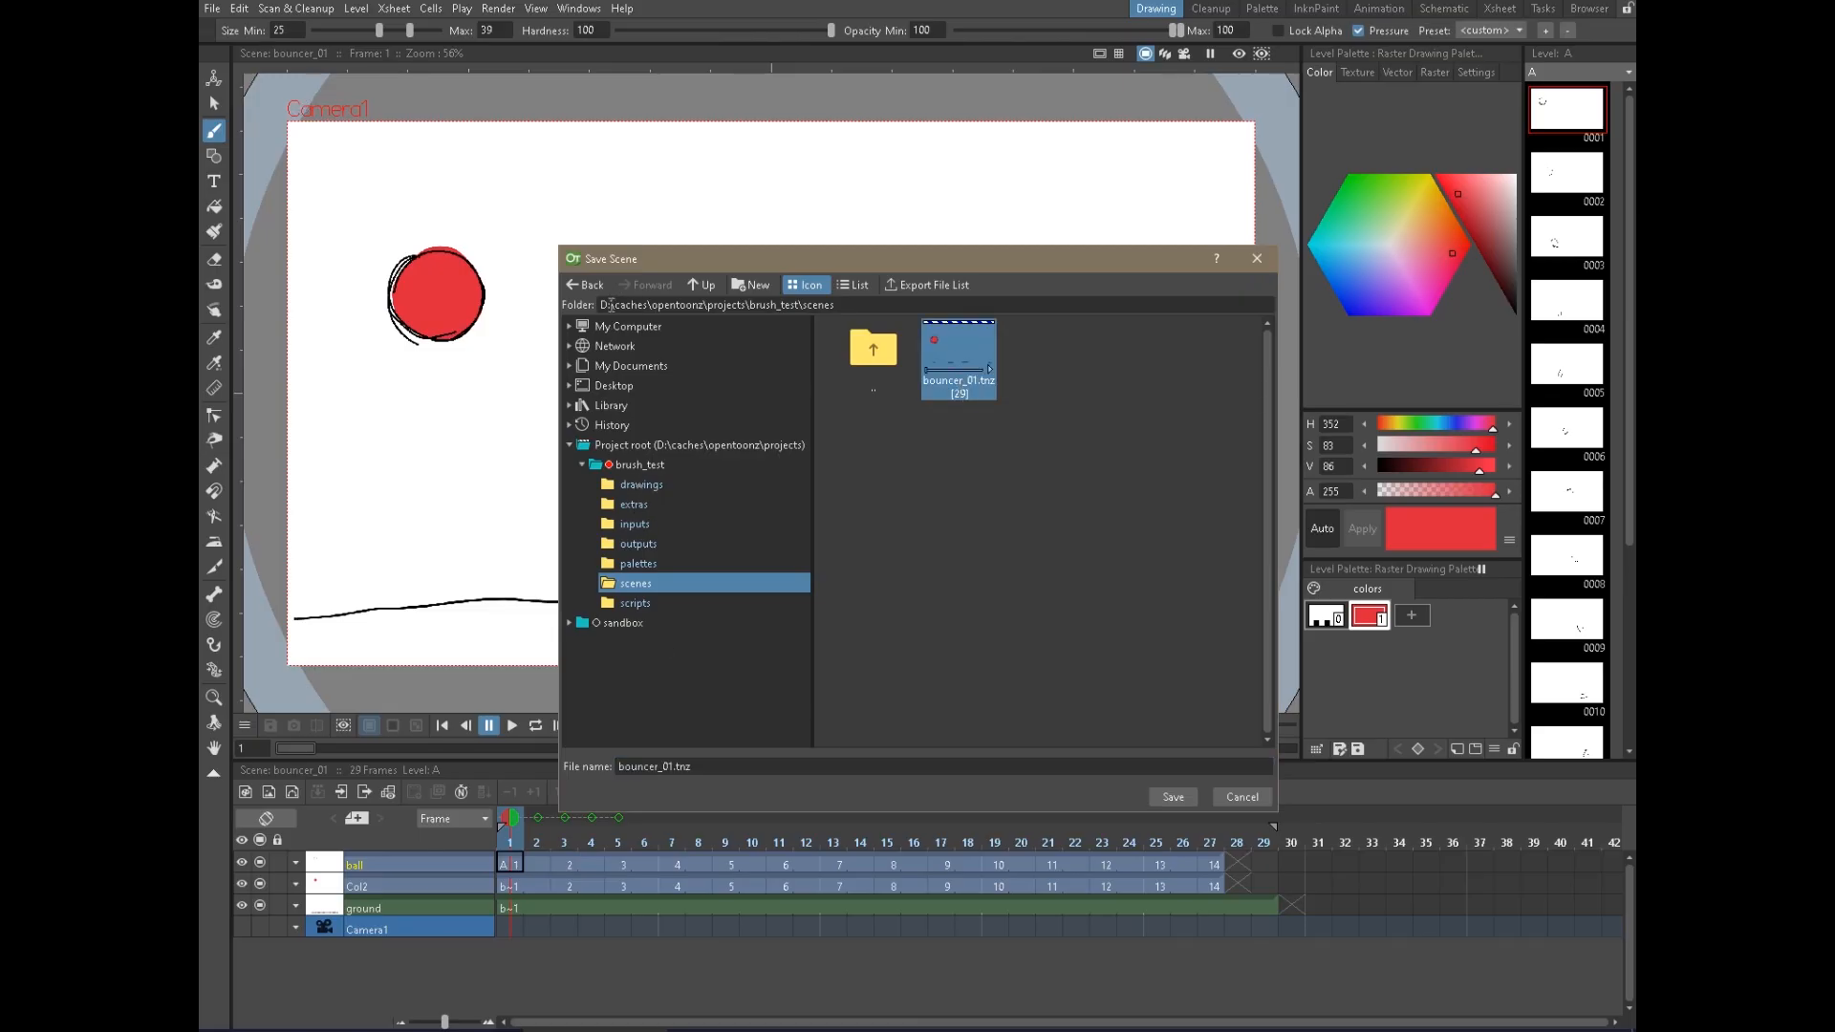
pyautogui.moveTo(615, 305); pyautogui.dragTo(819, 313)
pyautogui.click(860, 306)
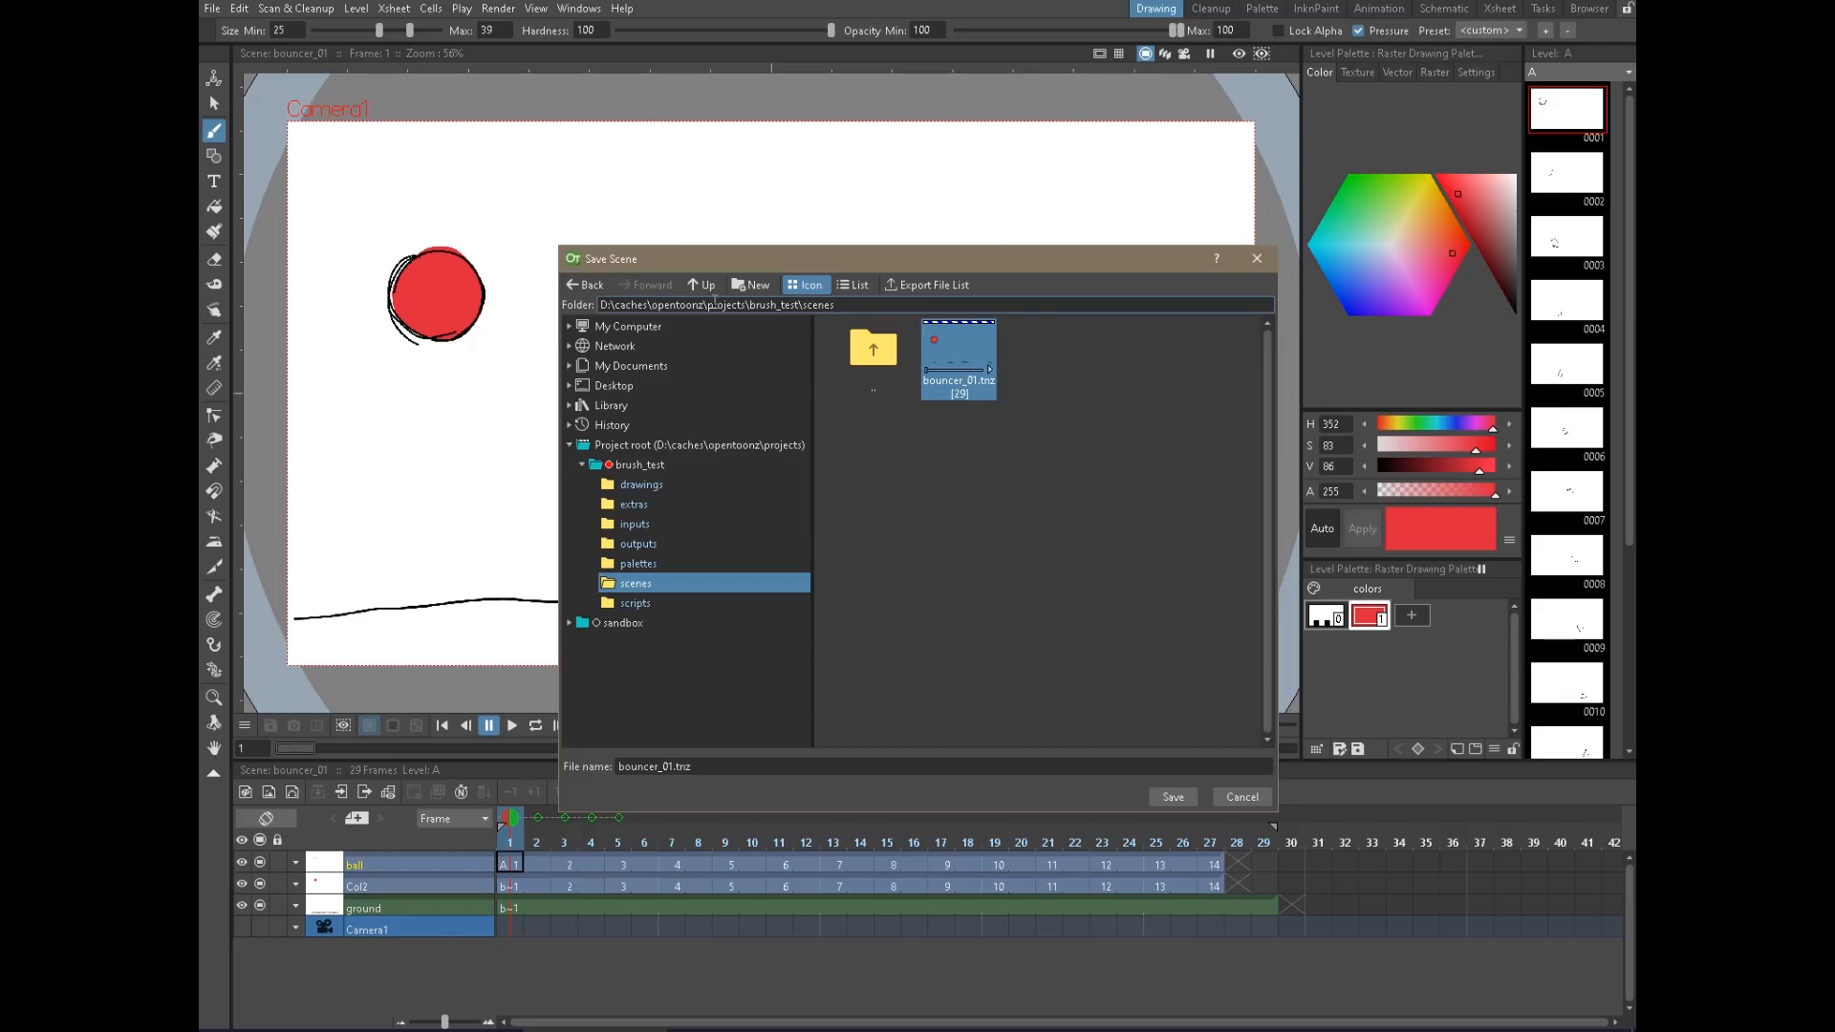
pyautogui.click(1262, 263)
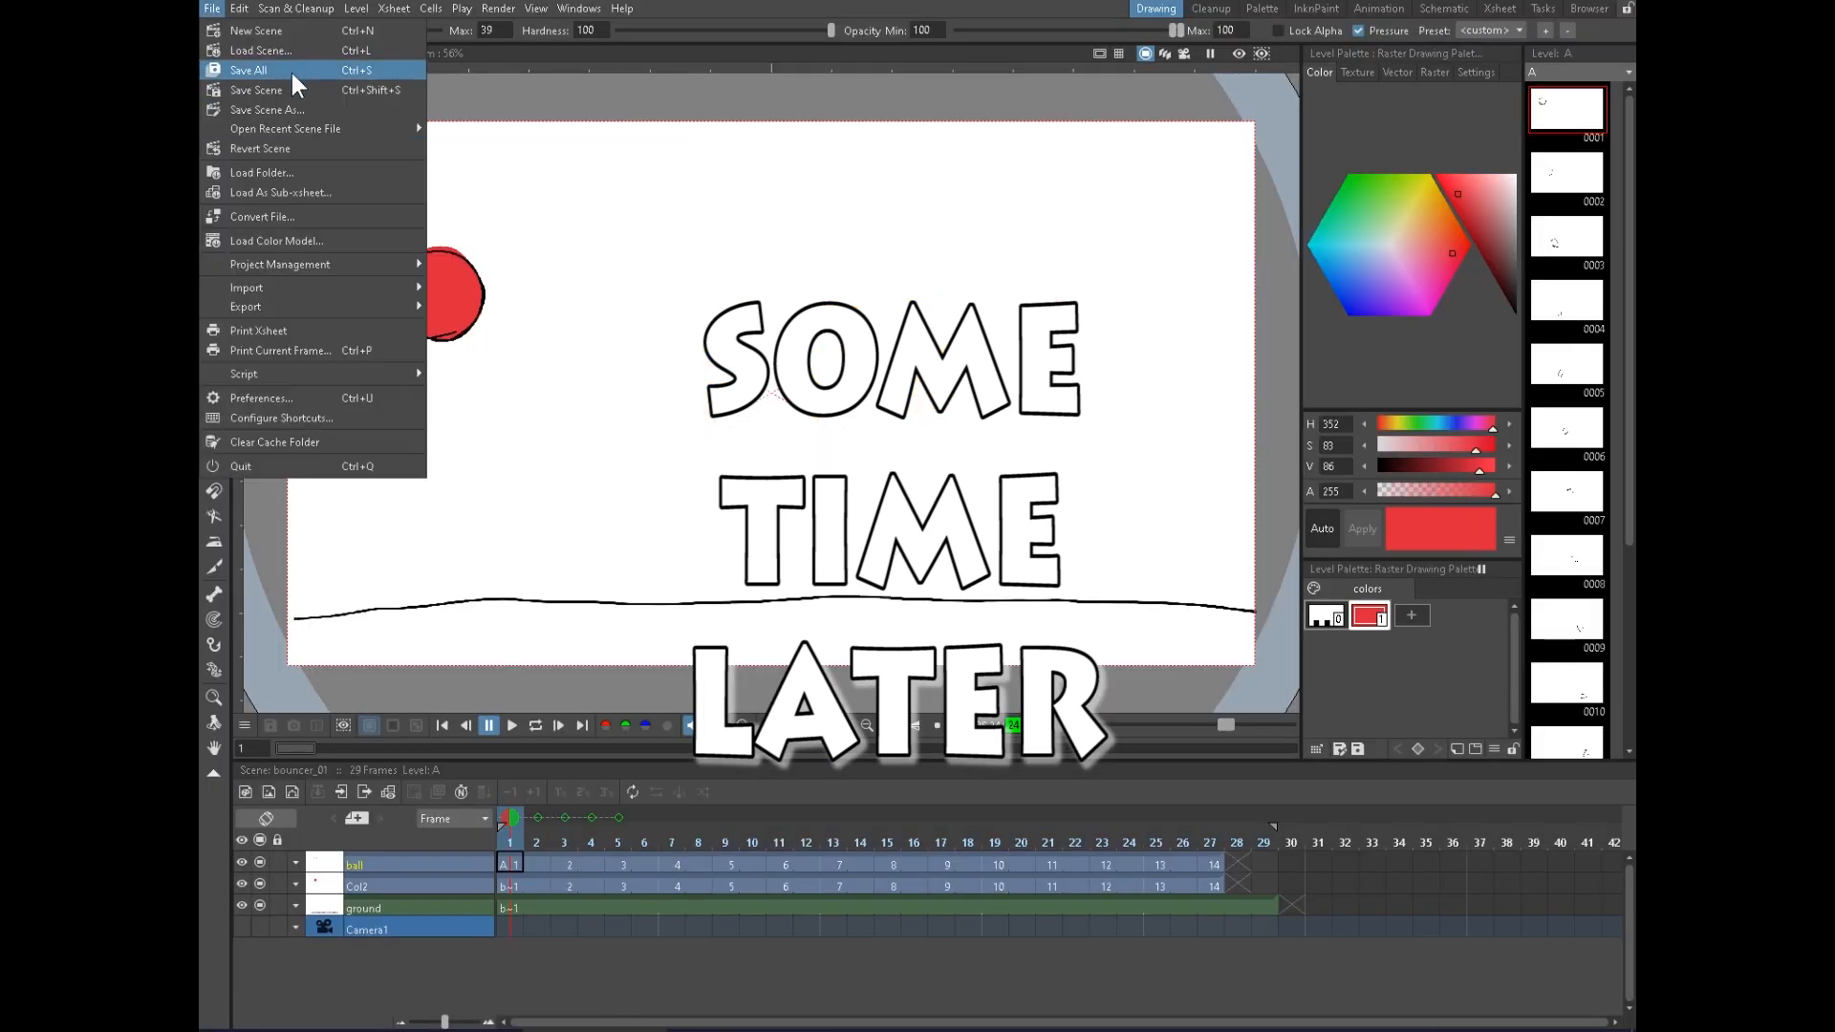
# Save the bouncer_01 scene again together with all its levels
pyautogui.click(291, 73)
pyautogui.click(211, 7)
pyautogui.click(278, 111)
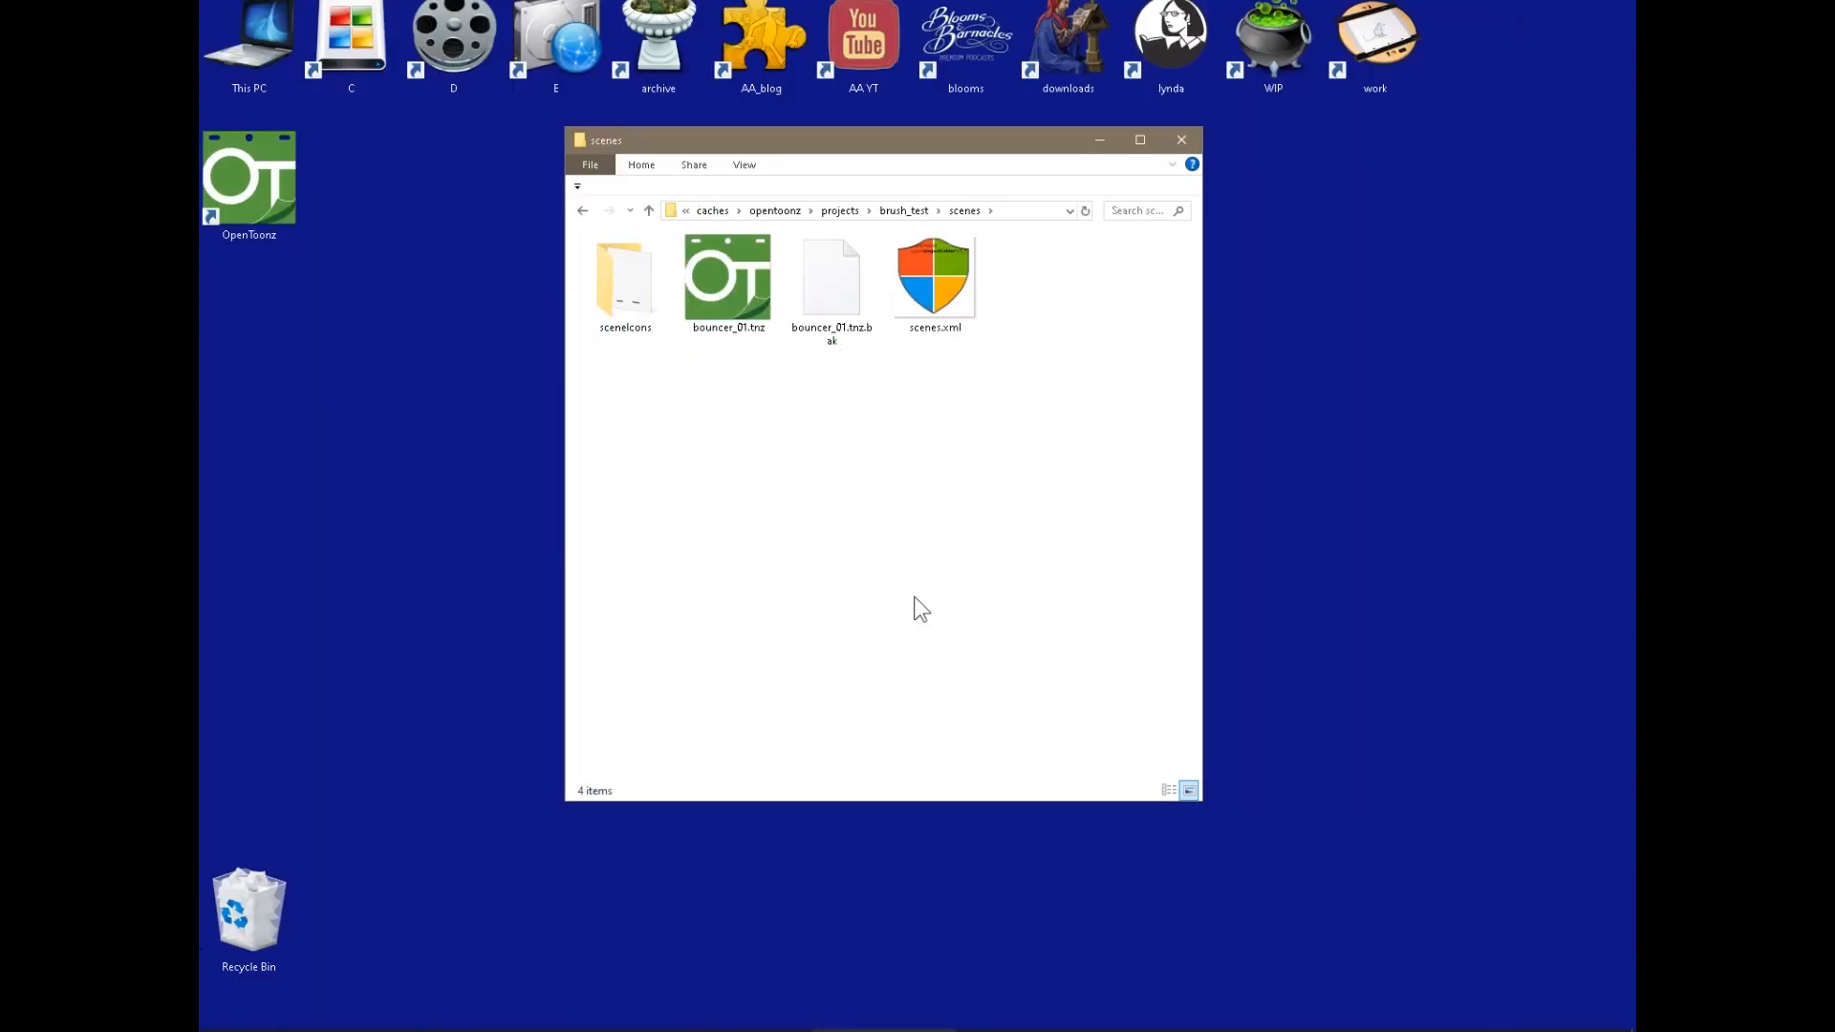
# Switch to File Explorer and examine the sceneIcons and drawings folders of the brush_test project
pyautogui.doubleClick(623, 276)
pyautogui.click(647, 210)
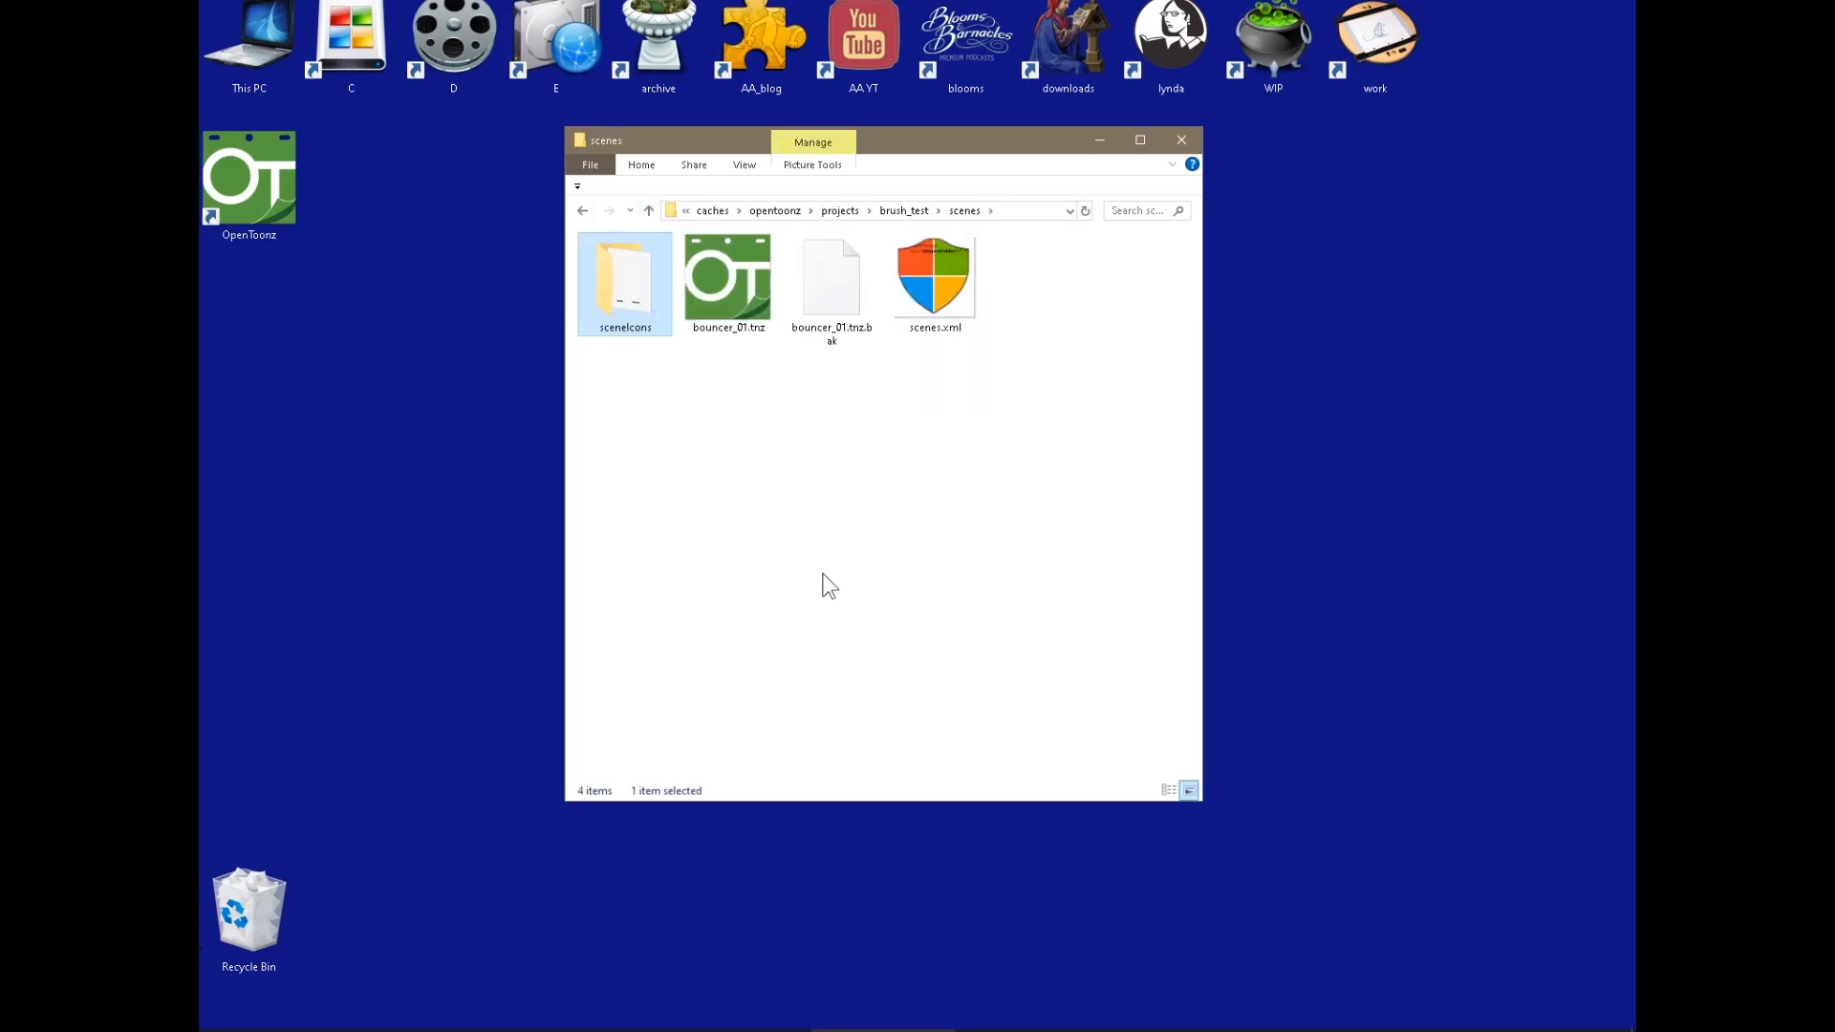
pyautogui.click(904, 210)
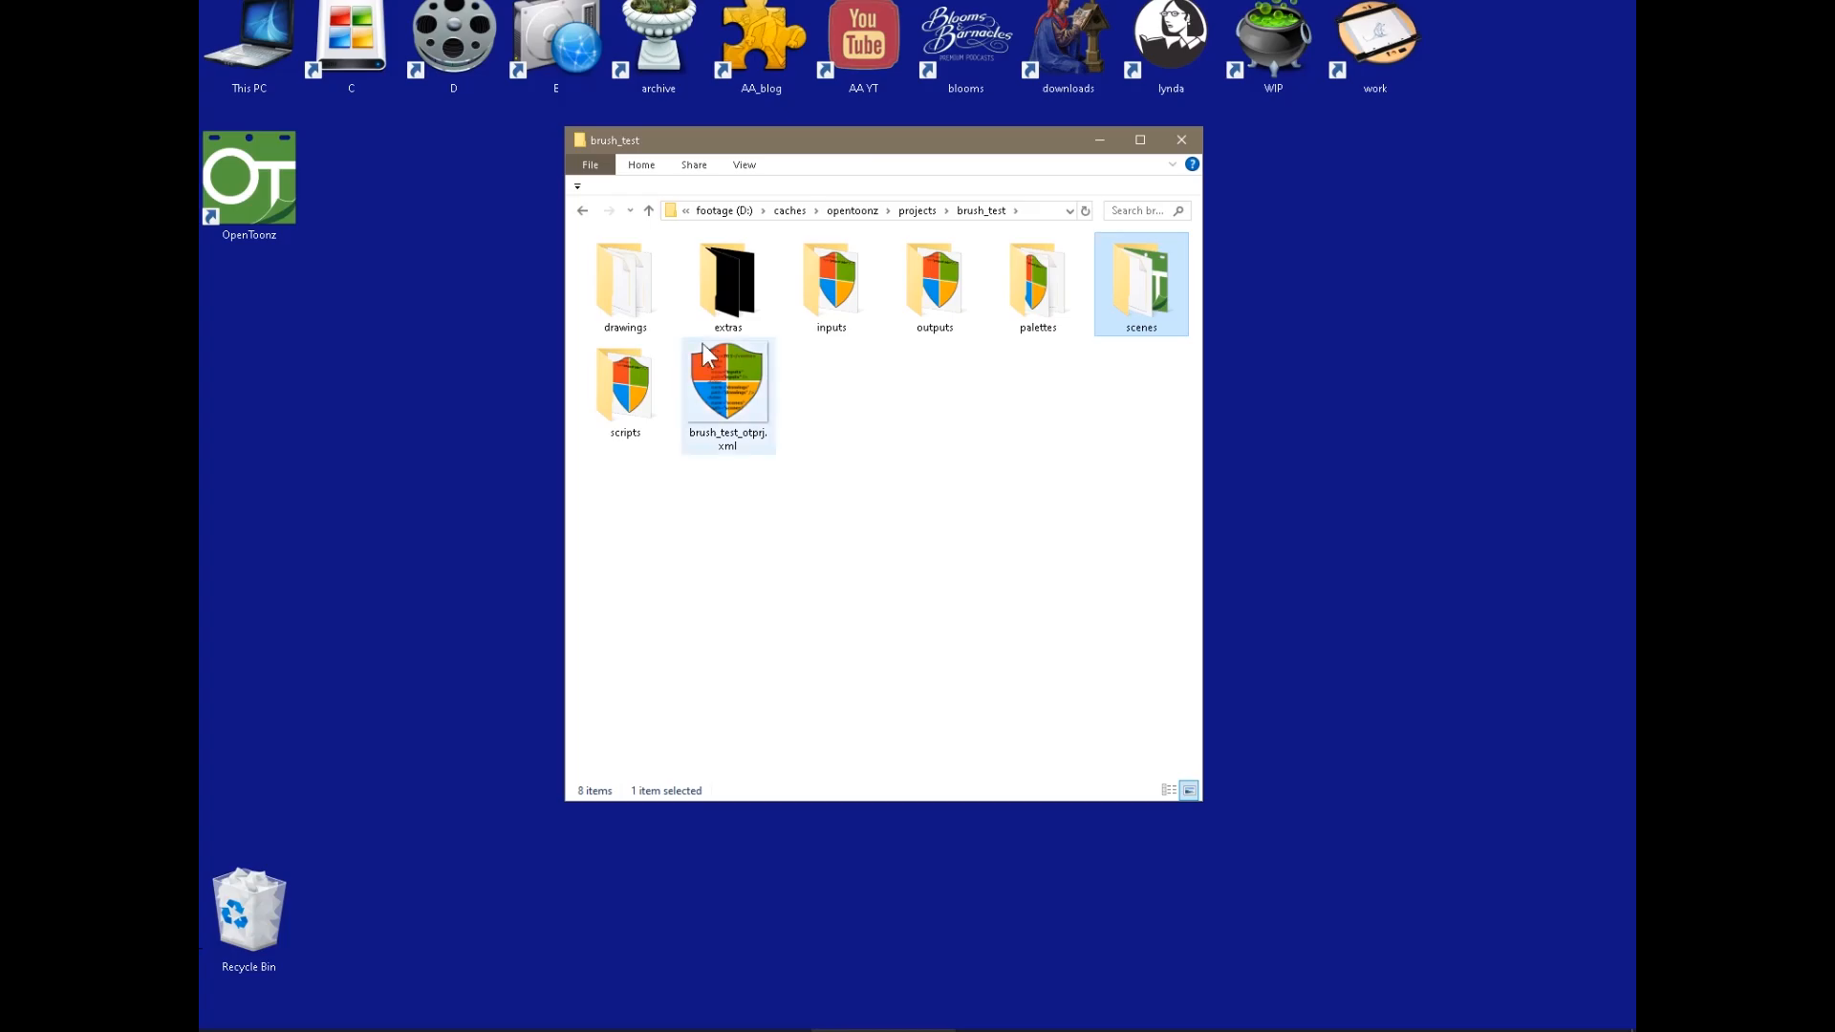
pyautogui.click(639, 293)
pyautogui.doubleClick(639, 292)
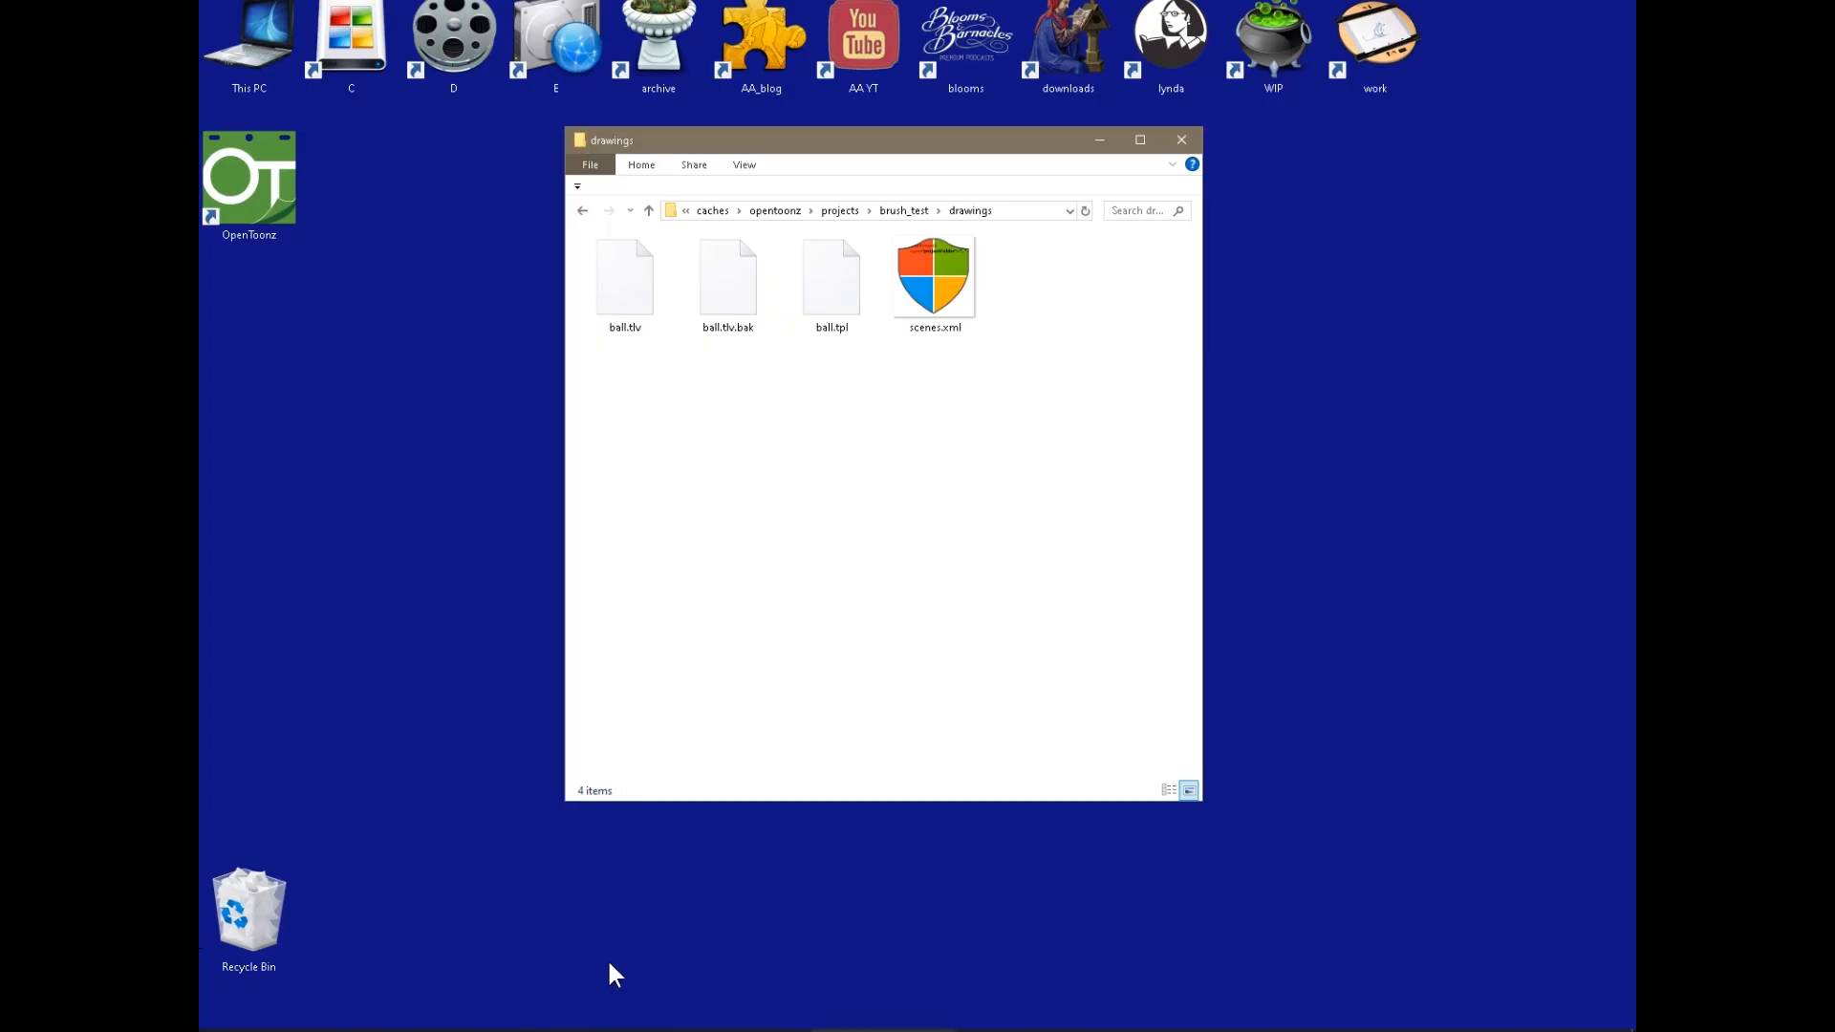
pyautogui.click(903, 210)
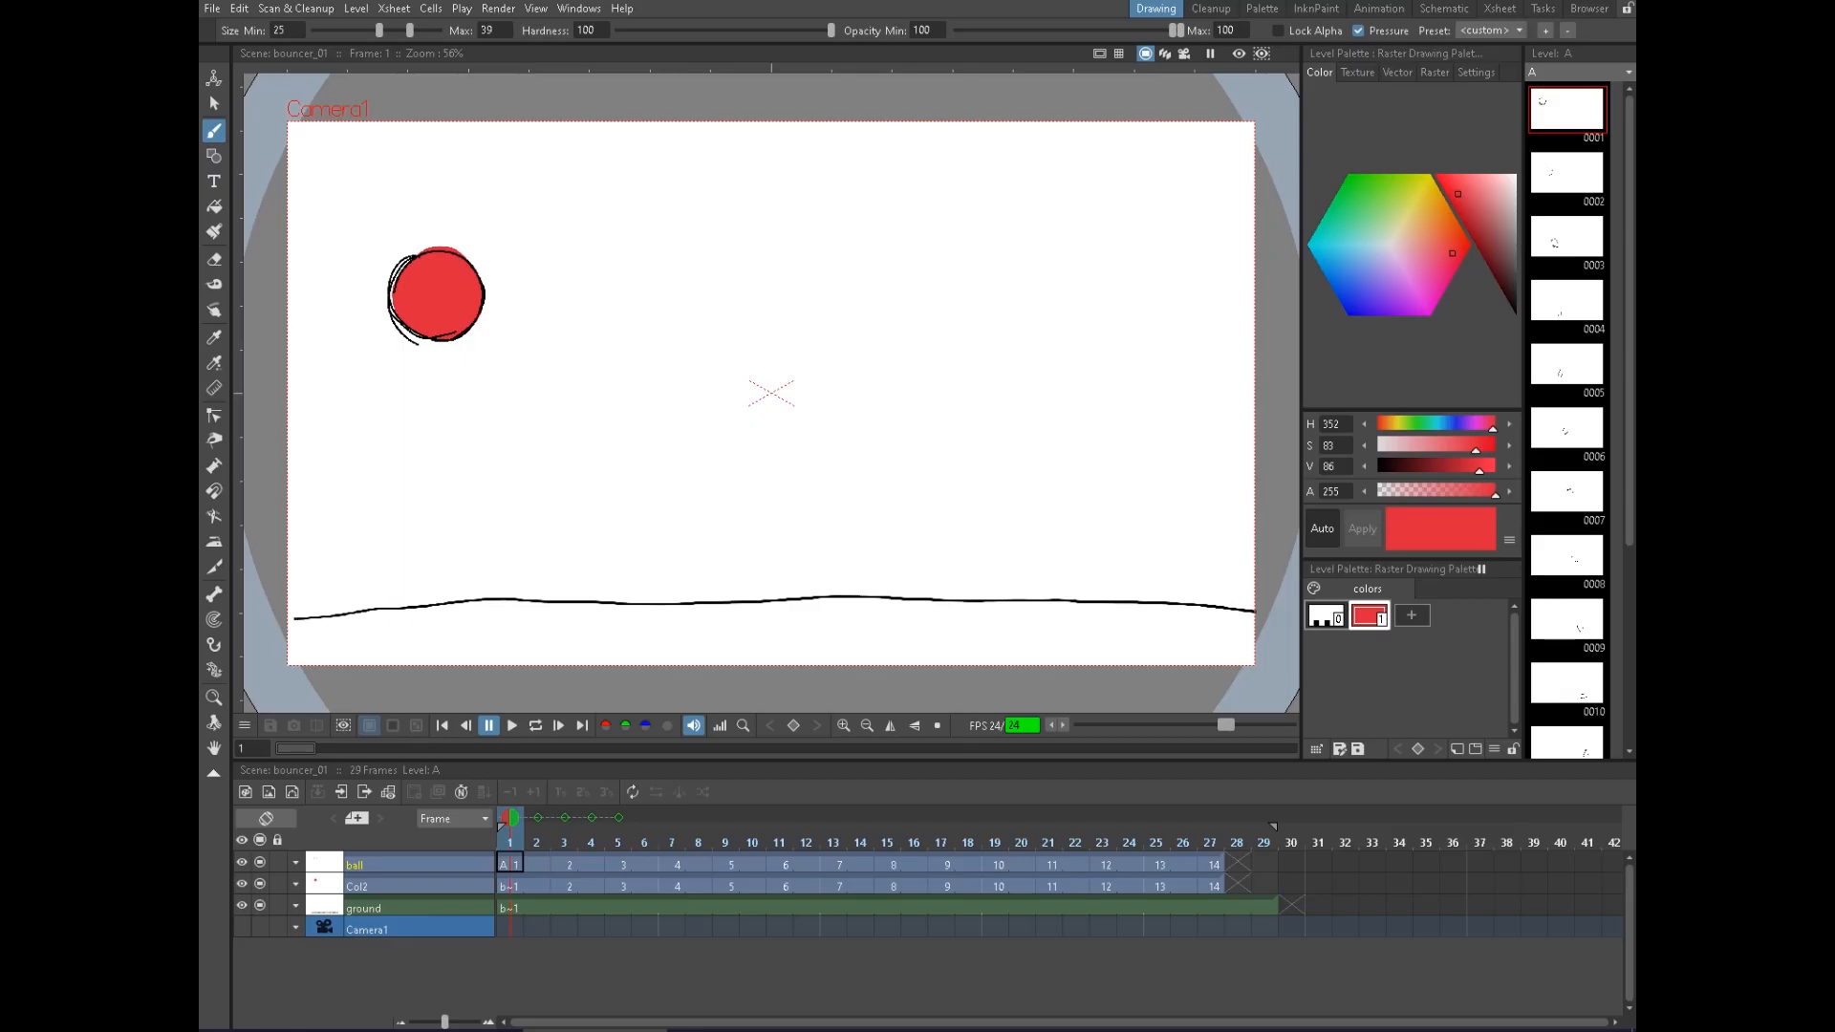
# Return to OpenToonz and zoom, rotate and pan the canvas to examine the ball on frame 1 up close
pyautogui.hotkey('shift', 'space')
pyautogui.hotkey('ctrl', 'space')
pyautogui.moveTo(965, 417); pyautogui.dragTo(921, 491)
pyautogui.hotkey('shift', 'space')
pyautogui.moveTo(778, 478); pyautogui.dragTo(1238, 523)
pyautogui.hotkey('shift', 'space')
pyautogui.moveTo(1052, 393); pyautogui.dragTo(1003, 372)
pyautogui.moveTo(864, 340); pyautogui.dragTo(812, 425)
pyautogui.press('space')
pyautogui.moveTo(746, 334); pyautogui.dragTo(1032, 292)
pyautogui.hotkey('shift', 'space')
pyautogui.press('space')
pyautogui.moveTo(1058, 414)
pyautogui.mouseDown()
pyautogui.moveTo(970, 443)
pyautogui.moveTo(931, 426)
pyautogui.mouseUp()
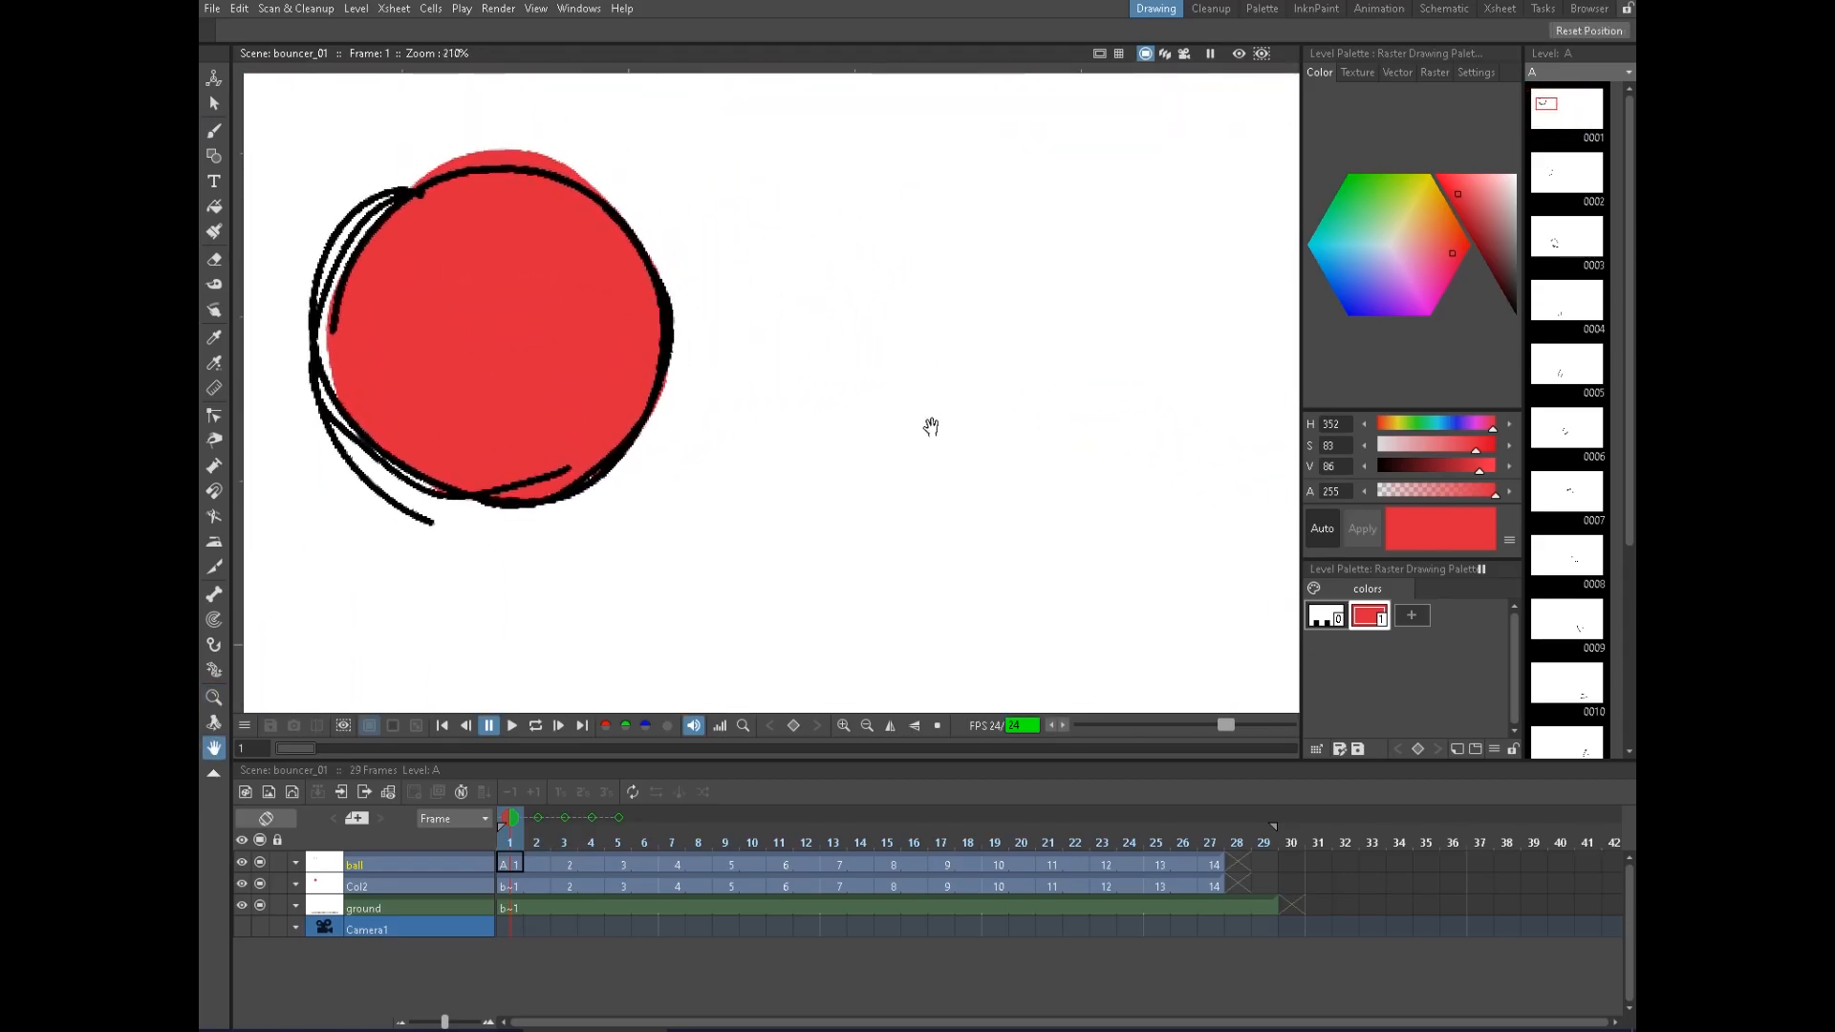
# Try a red brush stroke inside the ball on frame 1 of the ball level and undo it
pyautogui.click(215, 130)
pyautogui.click(514, 859)
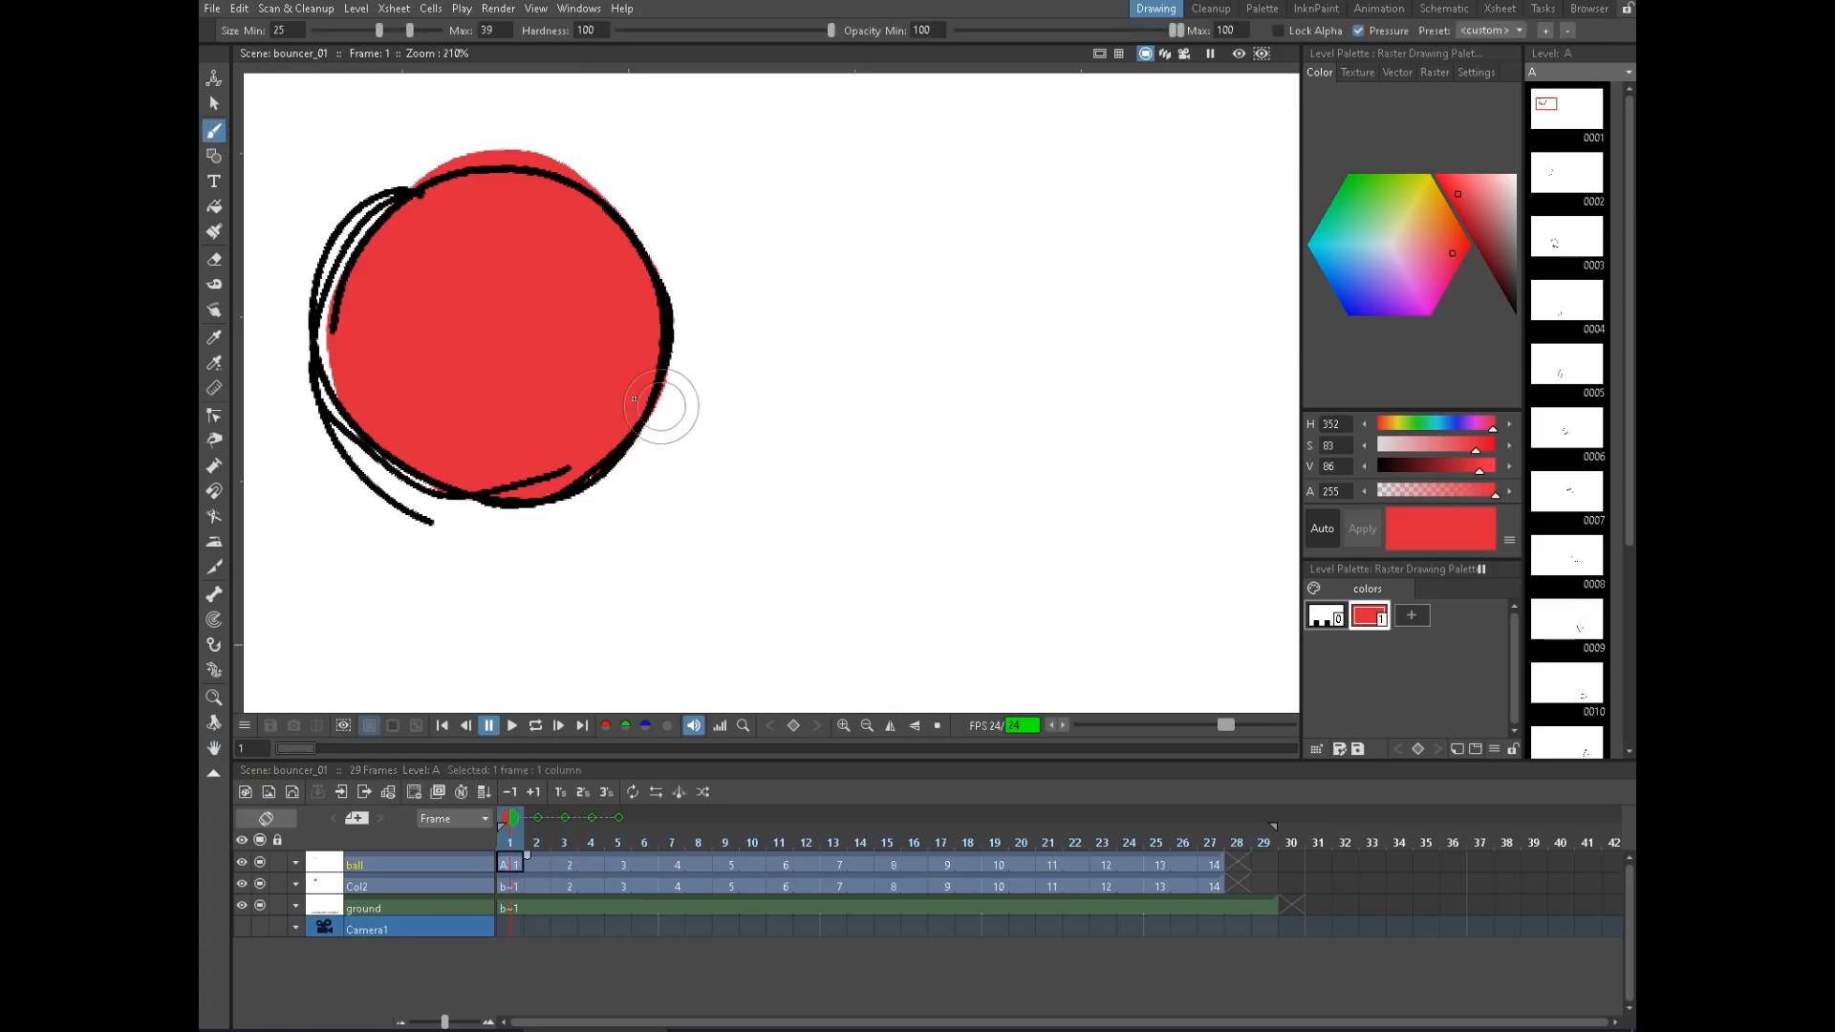
pyautogui.moveTo(378, 409); pyautogui.dragTo(488, 289)
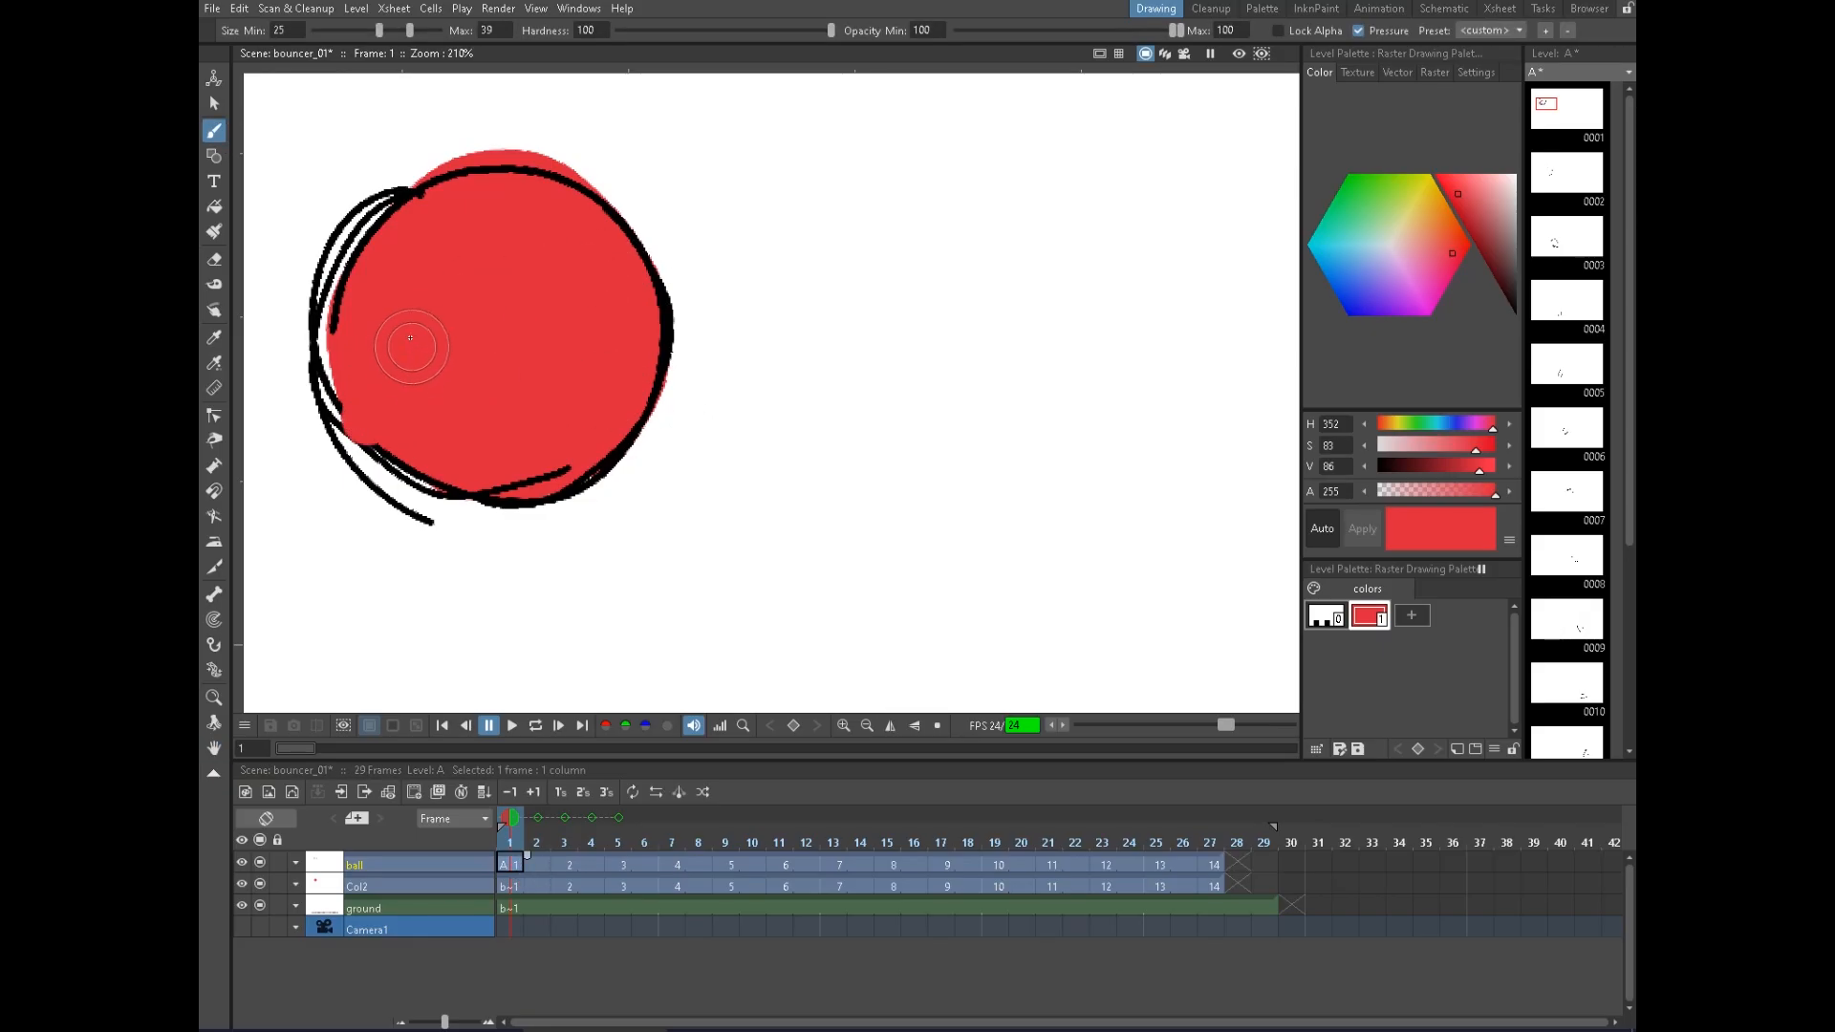
pyautogui.hotkey('ctrl', 'z')
pyautogui.hotkey('ctrl', 'z')
# Set the drawing colour to black and the brush size to 4–6, then undo the test strokes
pyautogui.moveTo(1484, 229); pyautogui.dragTo(1426, 394)
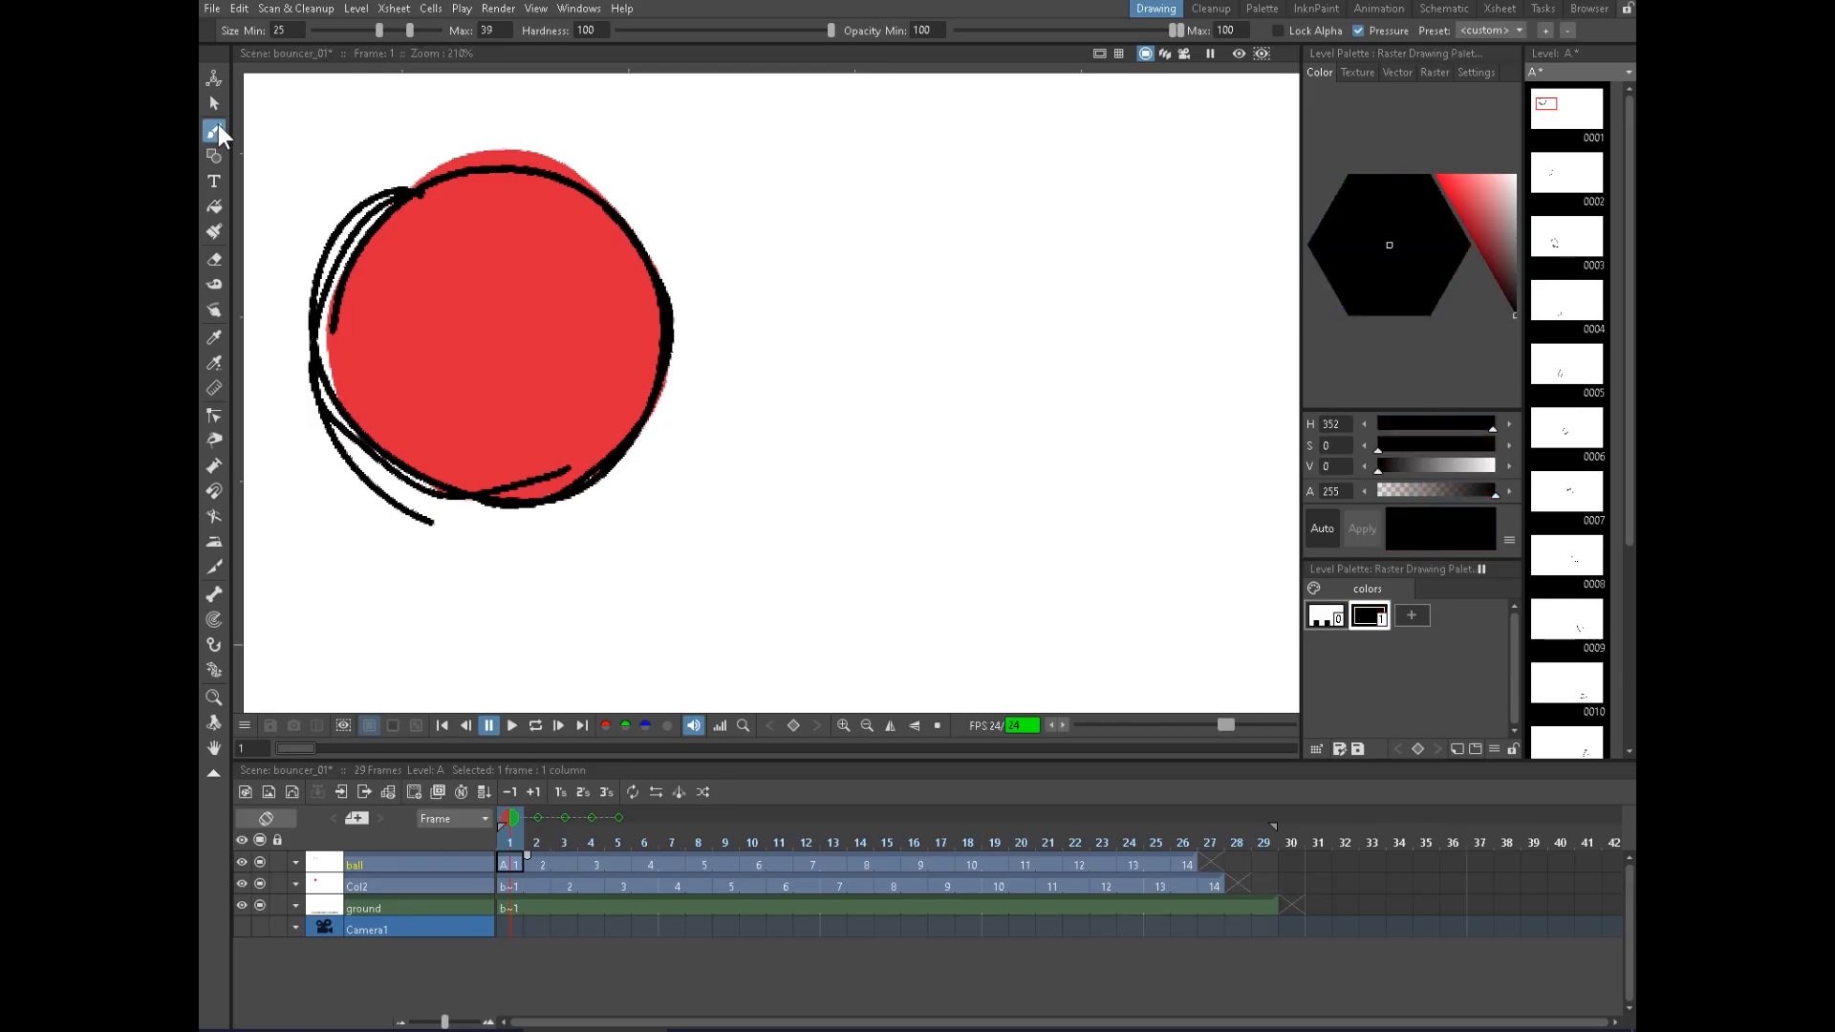
pyautogui.moveTo(480, 400)
pyautogui.mouseDown()
pyautogui.moveTo(672, 311)
pyautogui.moveTo(1060, 308)
pyautogui.mouseUp()
pyautogui.moveTo(779, 435); pyautogui.dragTo(1035, 392)
pyautogui.hotkey('ctrl', 'z')
pyautogui.hotkey('ctrl', 'z')
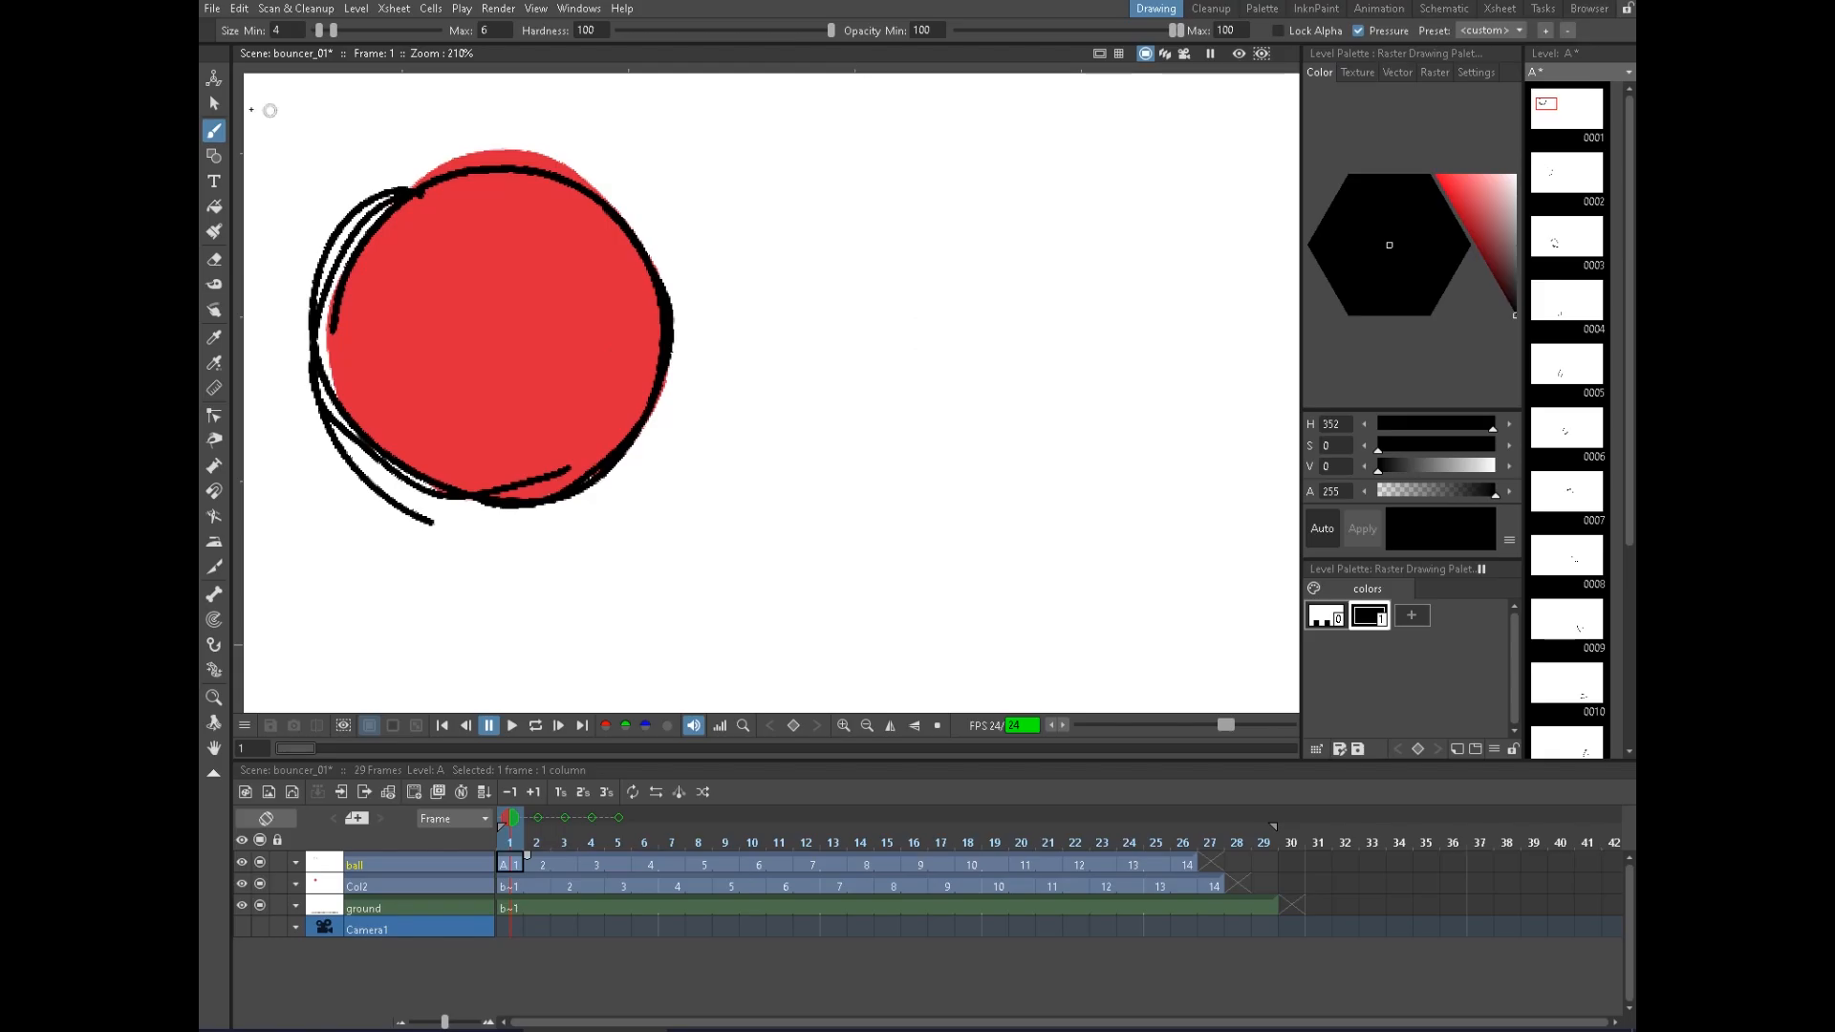
# Browse the vector and raster brush styles, try black strokes beside the ball and undo them
pyautogui.click(1359, 72)
pyautogui.click(1409, 72)
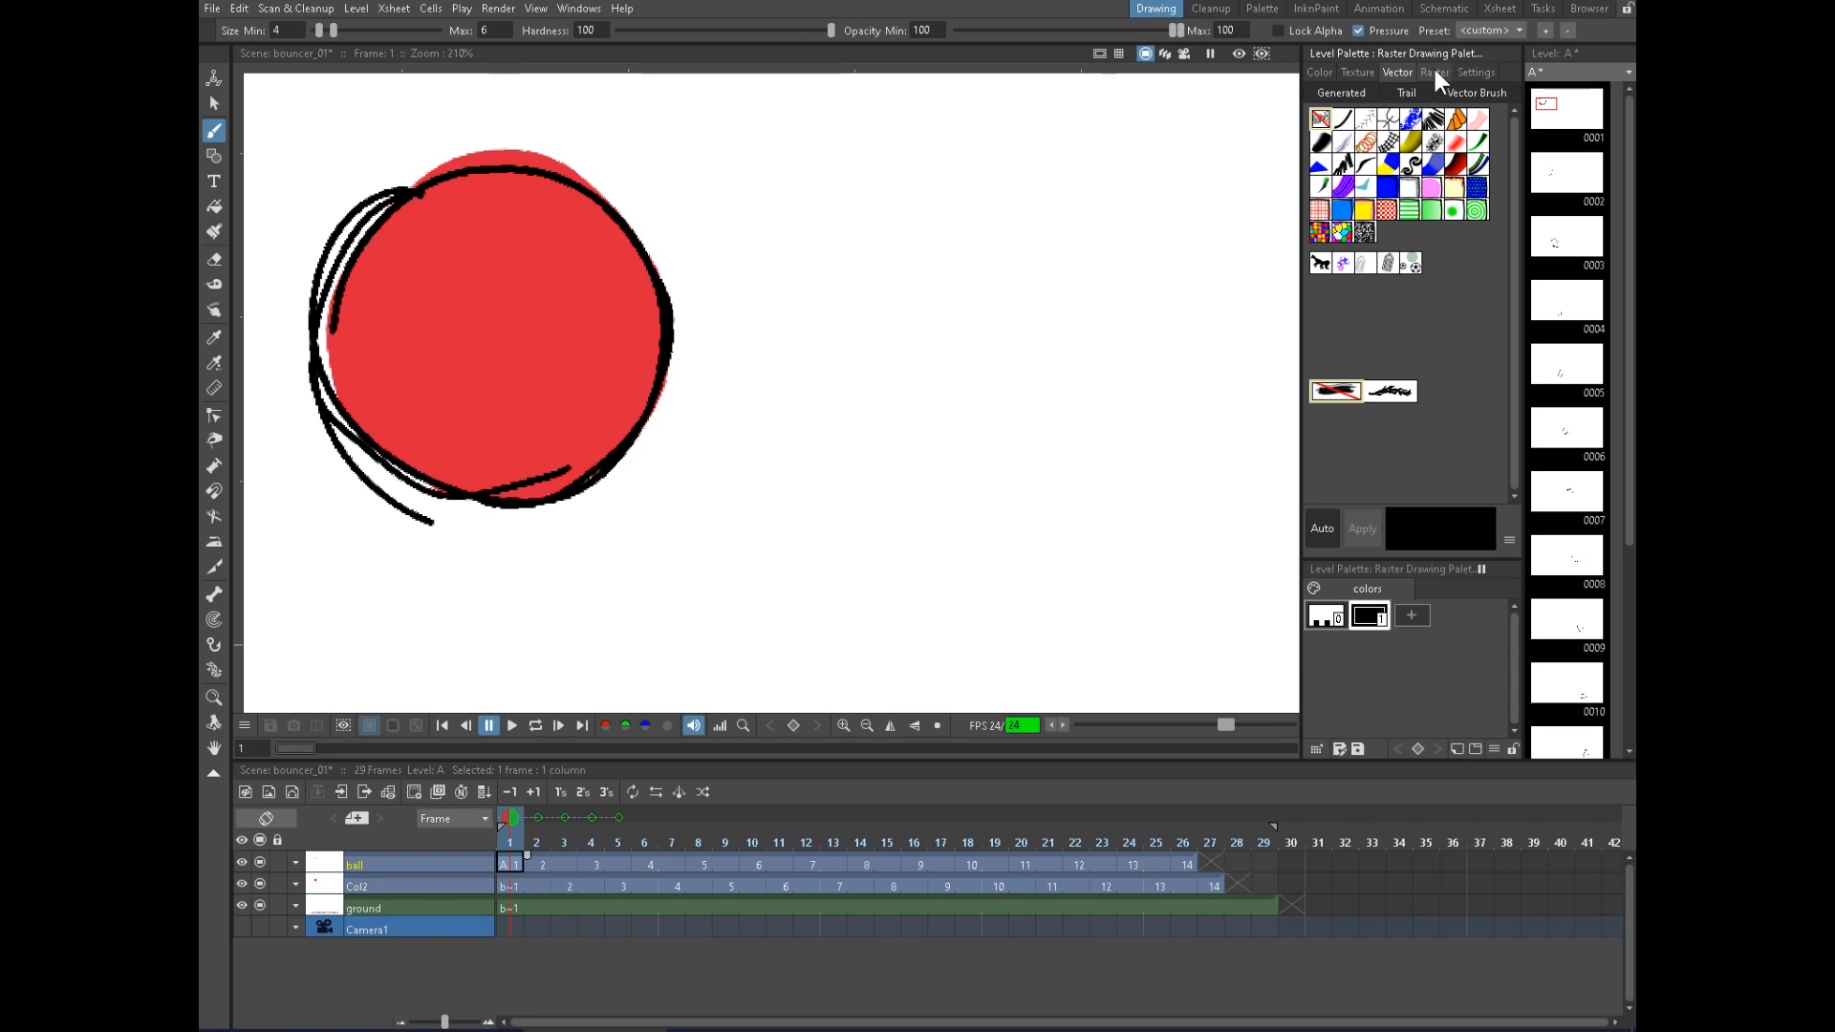
pyautogui.click(1434, 73)
pyautogui.moveTo(826, 308); pyautogui.dragTo(1037, 292)
pyautogui.moveTo(854, 372); pyautogui.dragTo(985, 353)
pyautogui.hotkey('ctrl', 'z')
pyautogui.hotkey('ctrl', 'z')
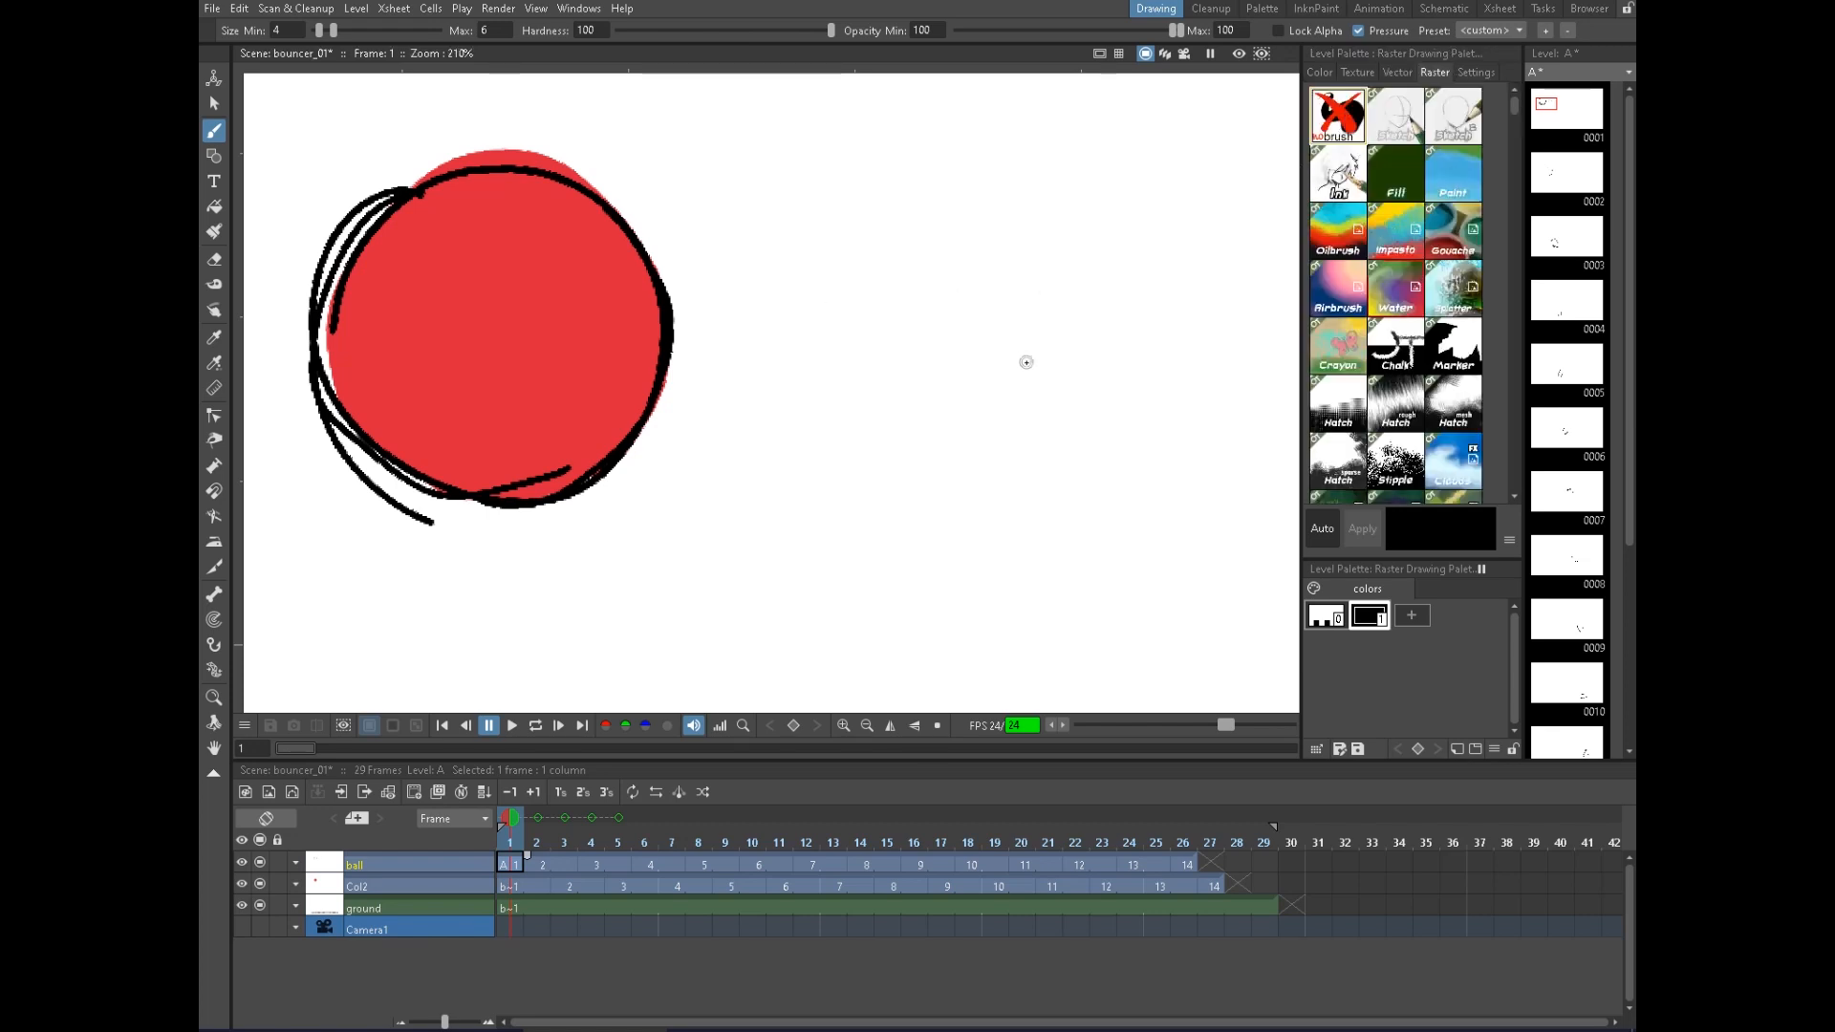
# Choose a pencil-like raster brush and draw a curved seam line across the ball on frame 1
pyautogui.click(1404, 124)
pyautogui.moveTo(824, 359); pyautogui.dragTo(991, 289)
pyautogui.hotkey('ctrl', 'z')
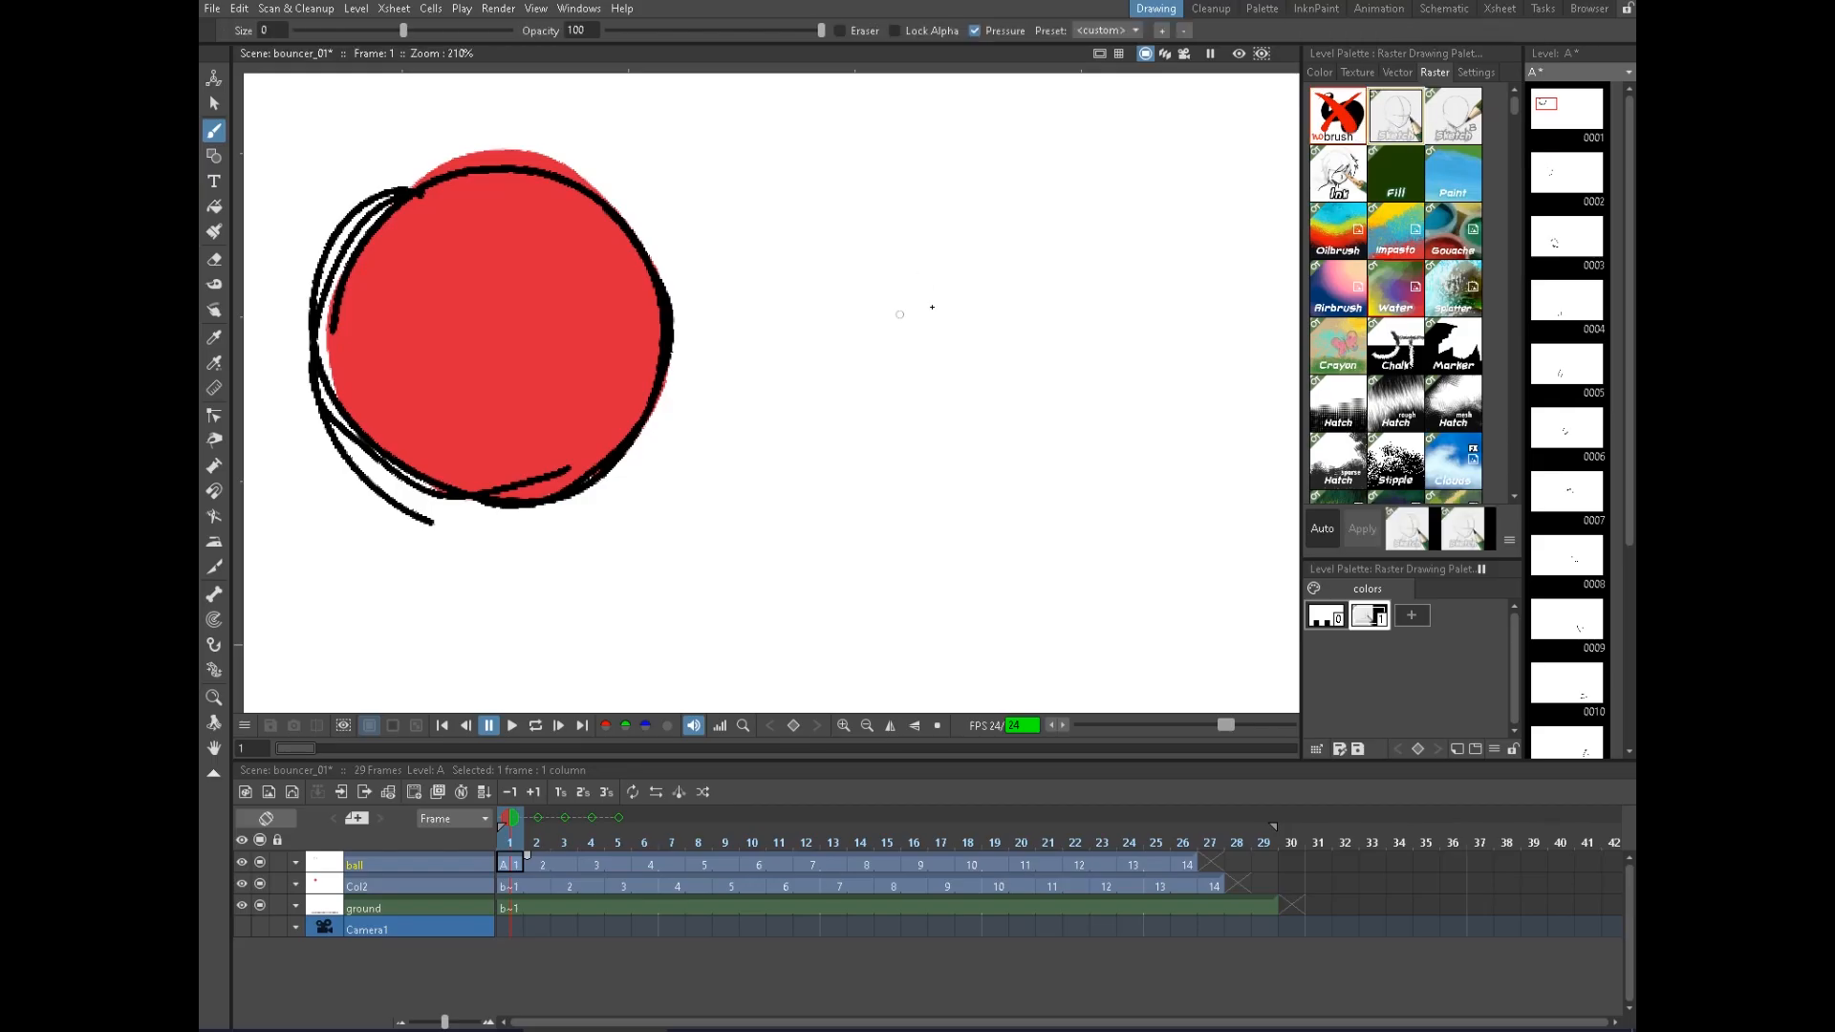
pyautogui.moveTo(431, 330)
pyautogui.mouseDown()
pyautogui.moveTo(527, 255)
pyautogui.moveTo(597, 230)
pyautogui.mouseUp()
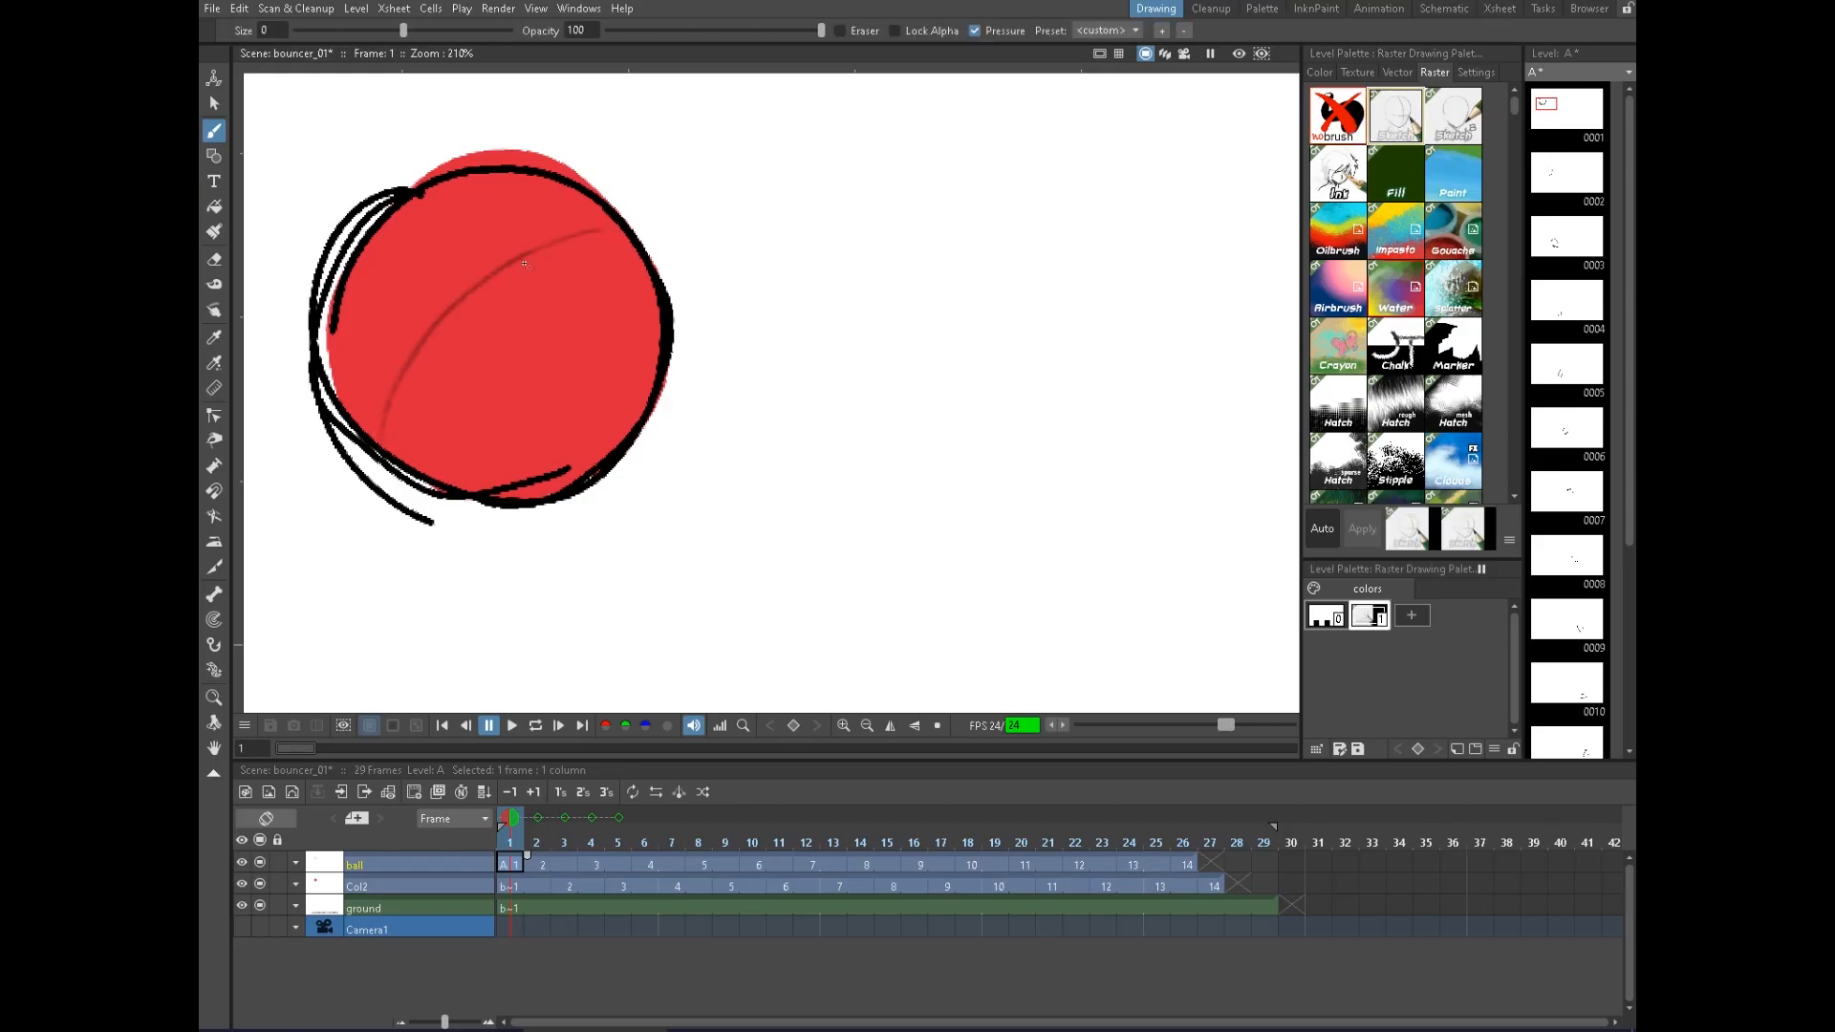
pyautogui.moveTo(383, 439)
pyautogui.mouseDown()
pyautogui.moveTo(426, 339)
pyautogui.moveTo(604, 230)
pyautogui.mouseUp()
pyautogui.moveTo(479, 287); pyautogui.dragTo(608, 230)
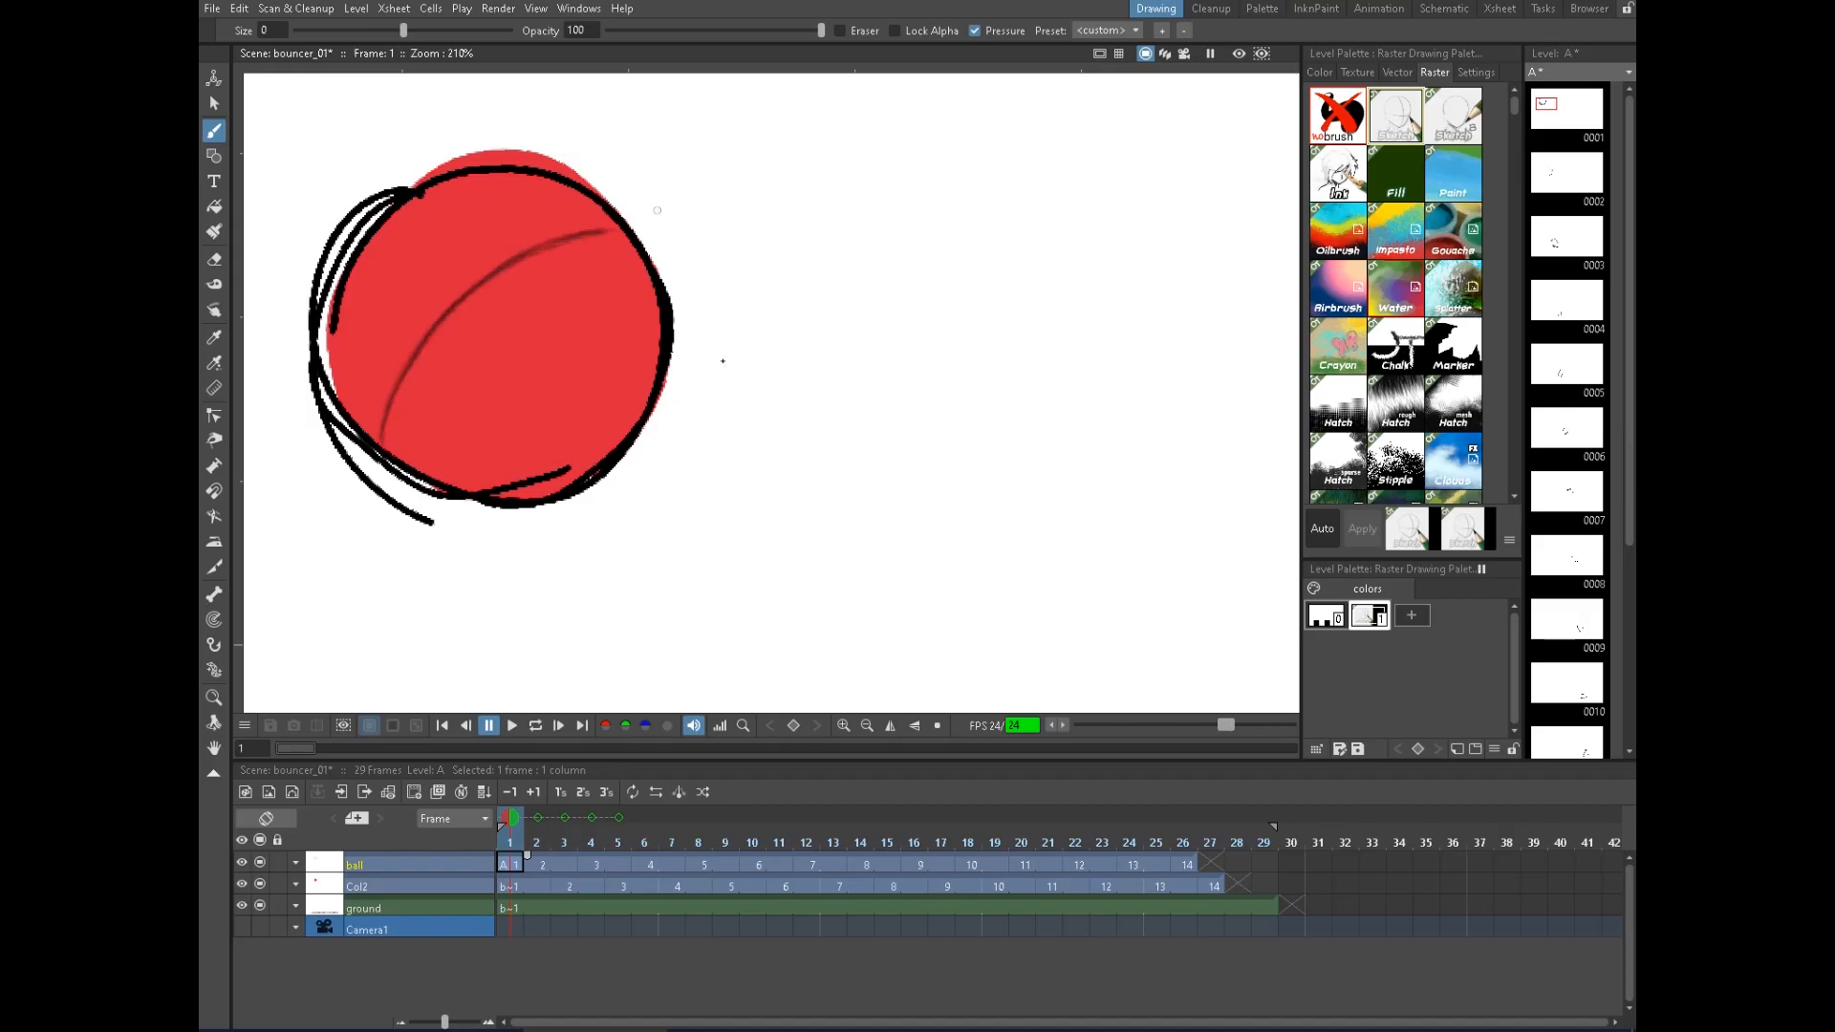
# Add a faint second curve over the ball's upper right on frame 1 and compare it with frame 2
pyautogui.press('space')
pyautogui.moveTo(669, 379); pyautogui.dragTo(994, 426)
pyautogui.moveTo(1054, 480)
pyautogui.mouseDown()
pyautogui.moveTo(991, 398)
pyautogui.moveTo(1012, 430)
pyautogui.mouseUp()
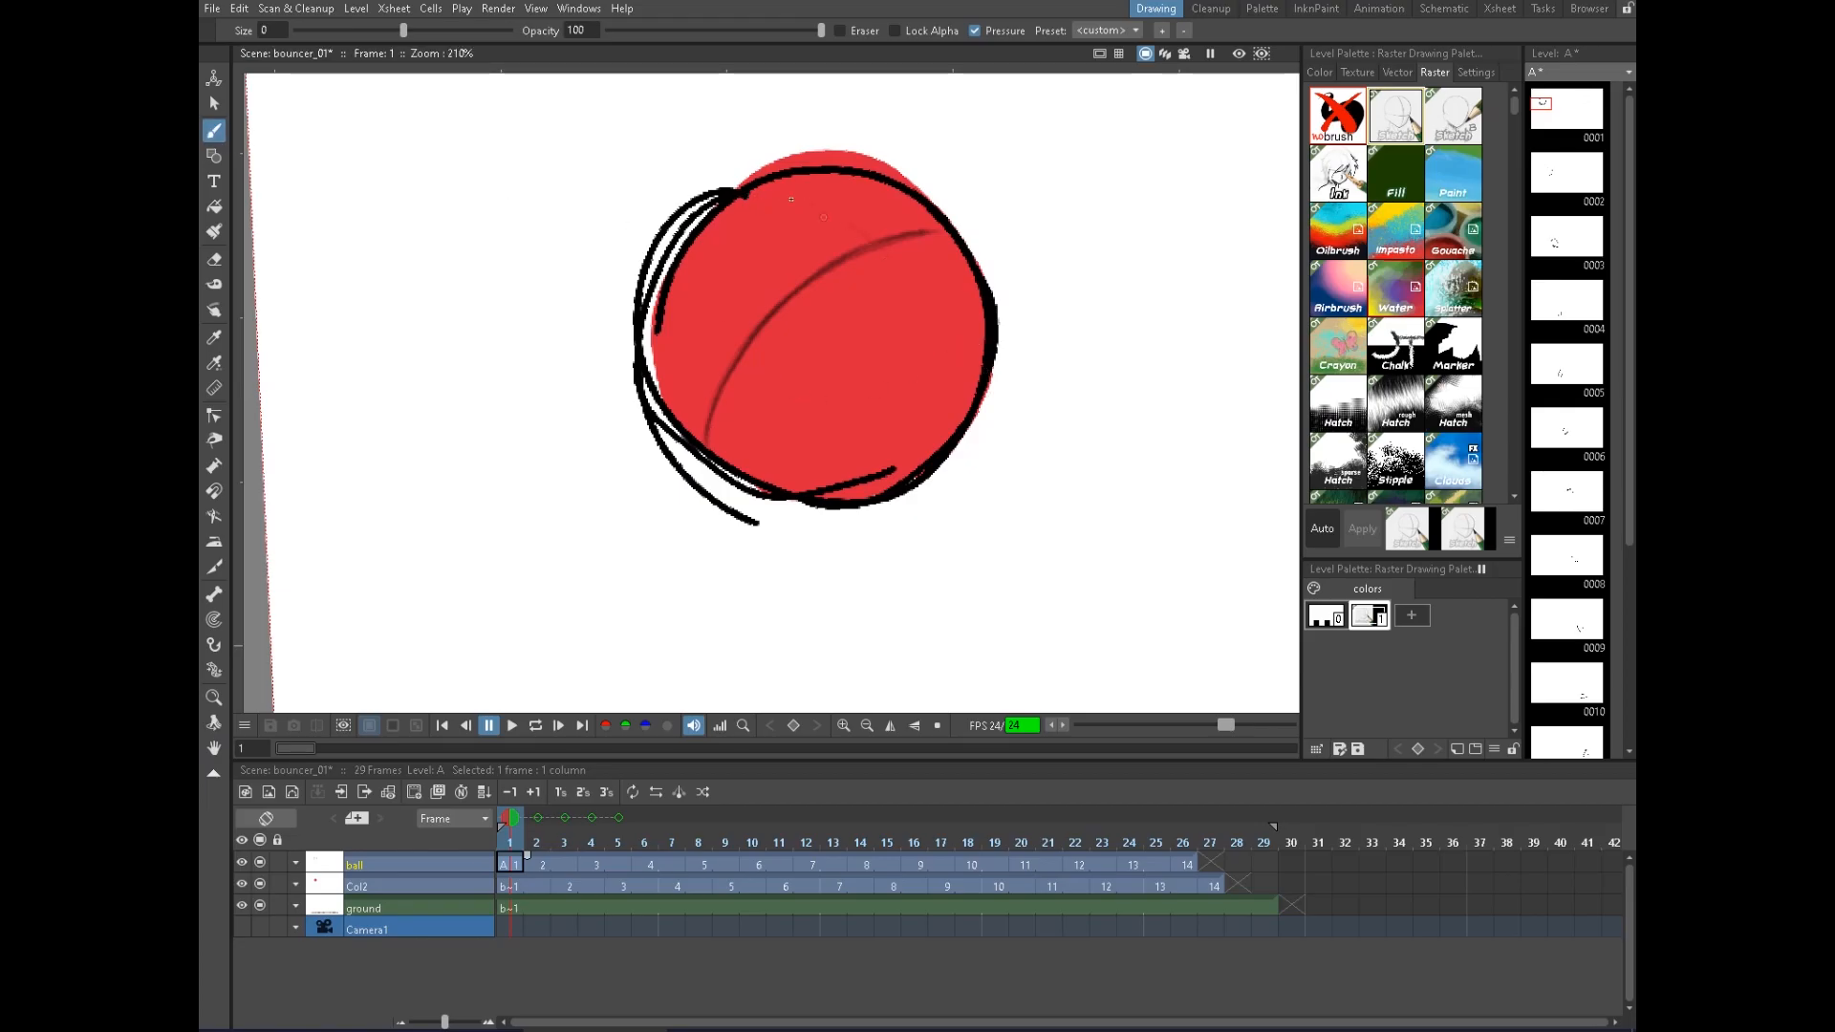
pyautogui.click(541, 866)
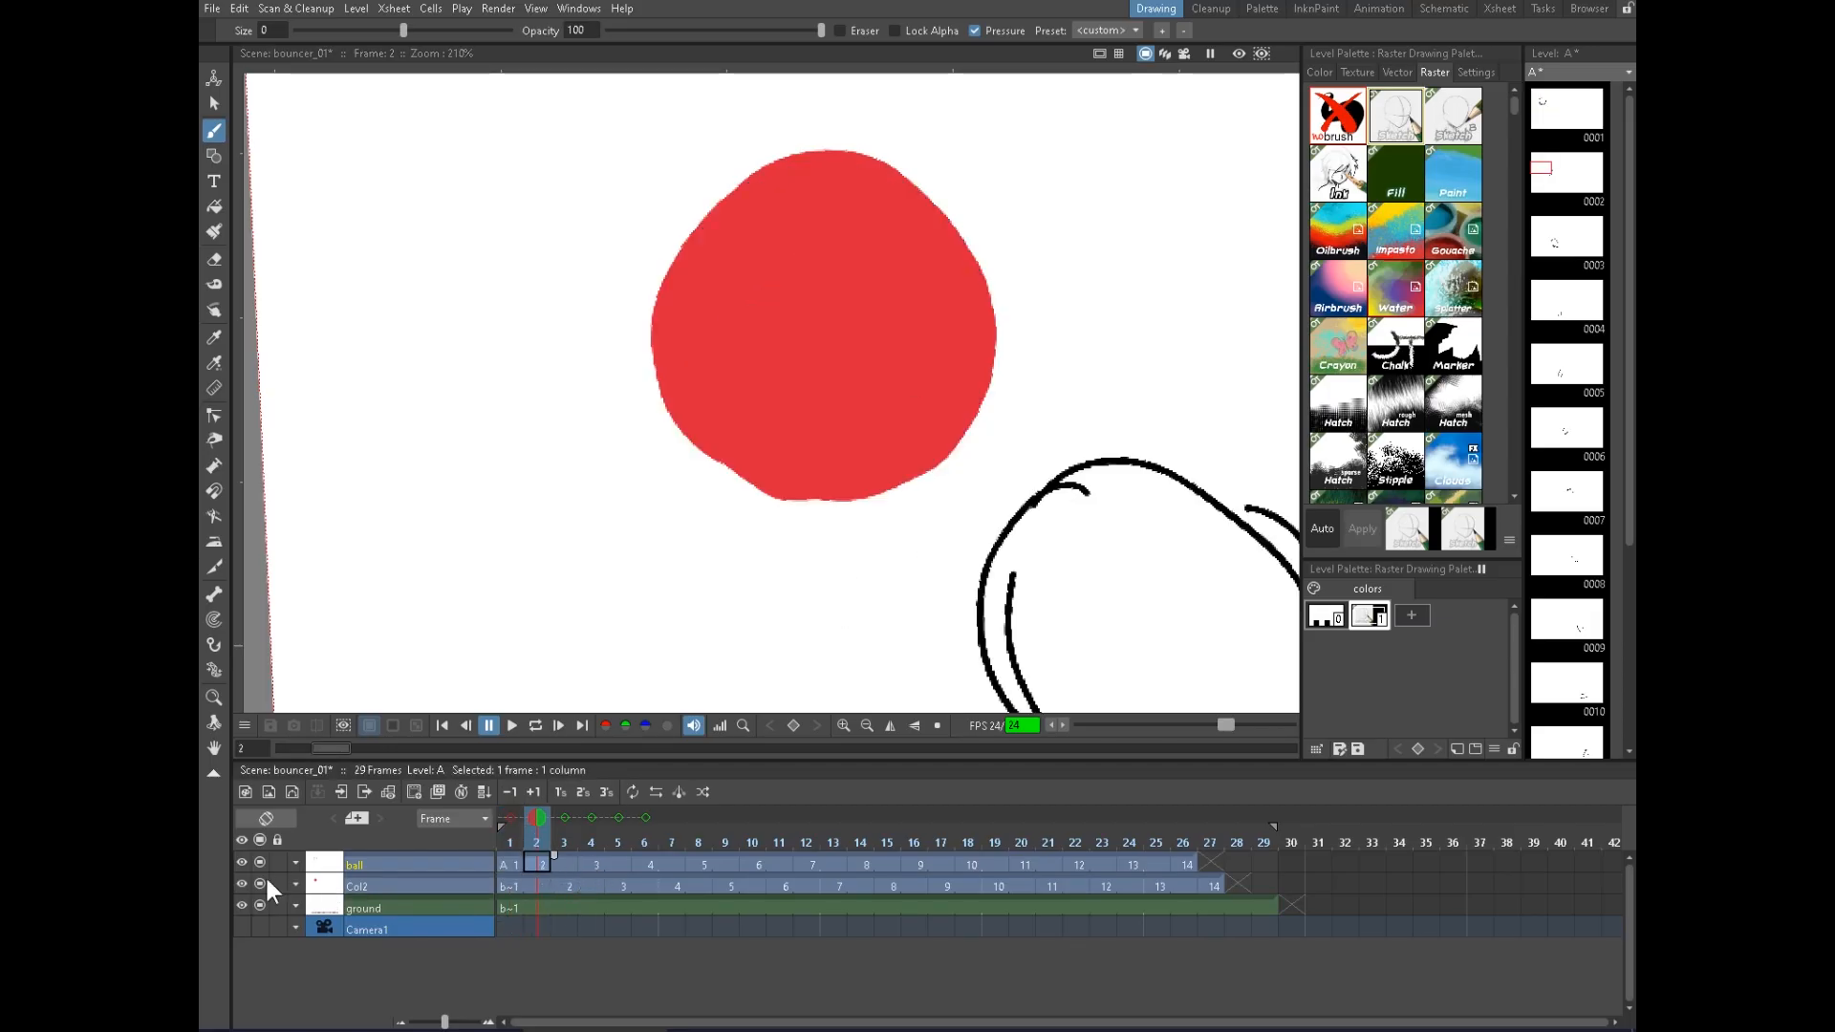
pyautogui.click(509, 865)
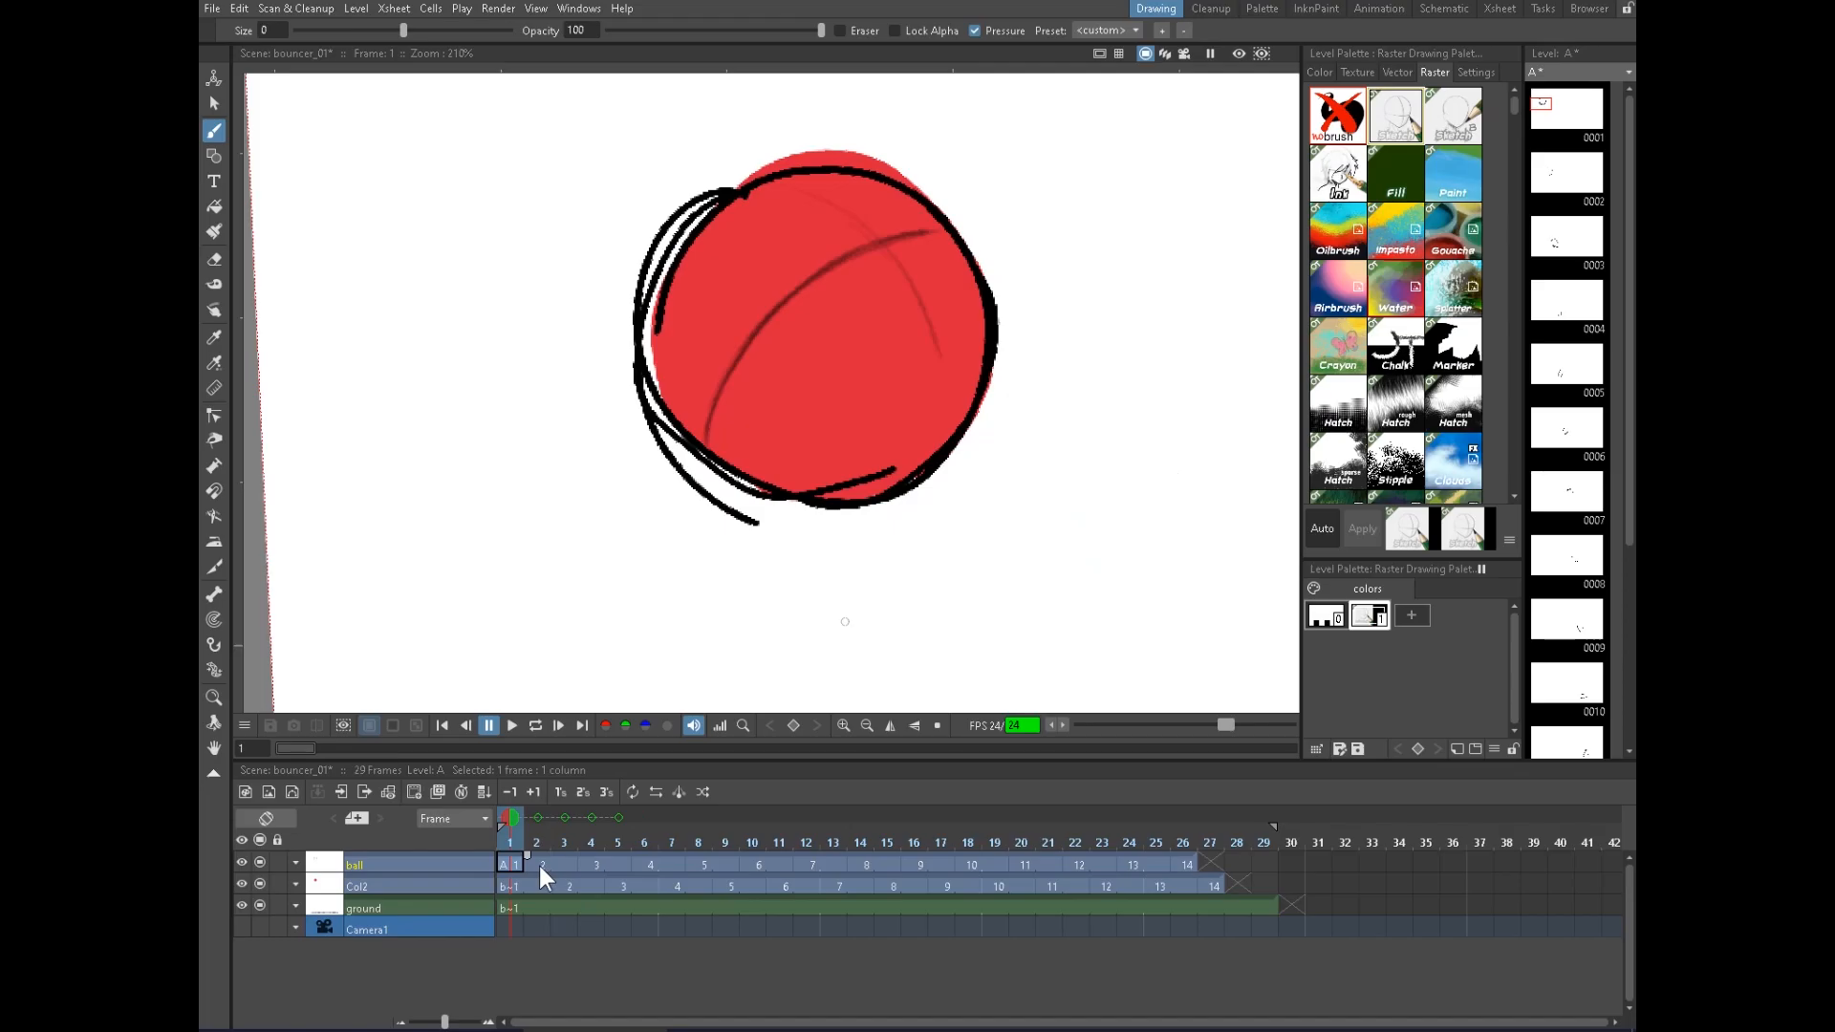
# Insert an empty cell at frame 1 of the ball level so its drawings move one frame on
pyautogui.rightClick(509, 866)
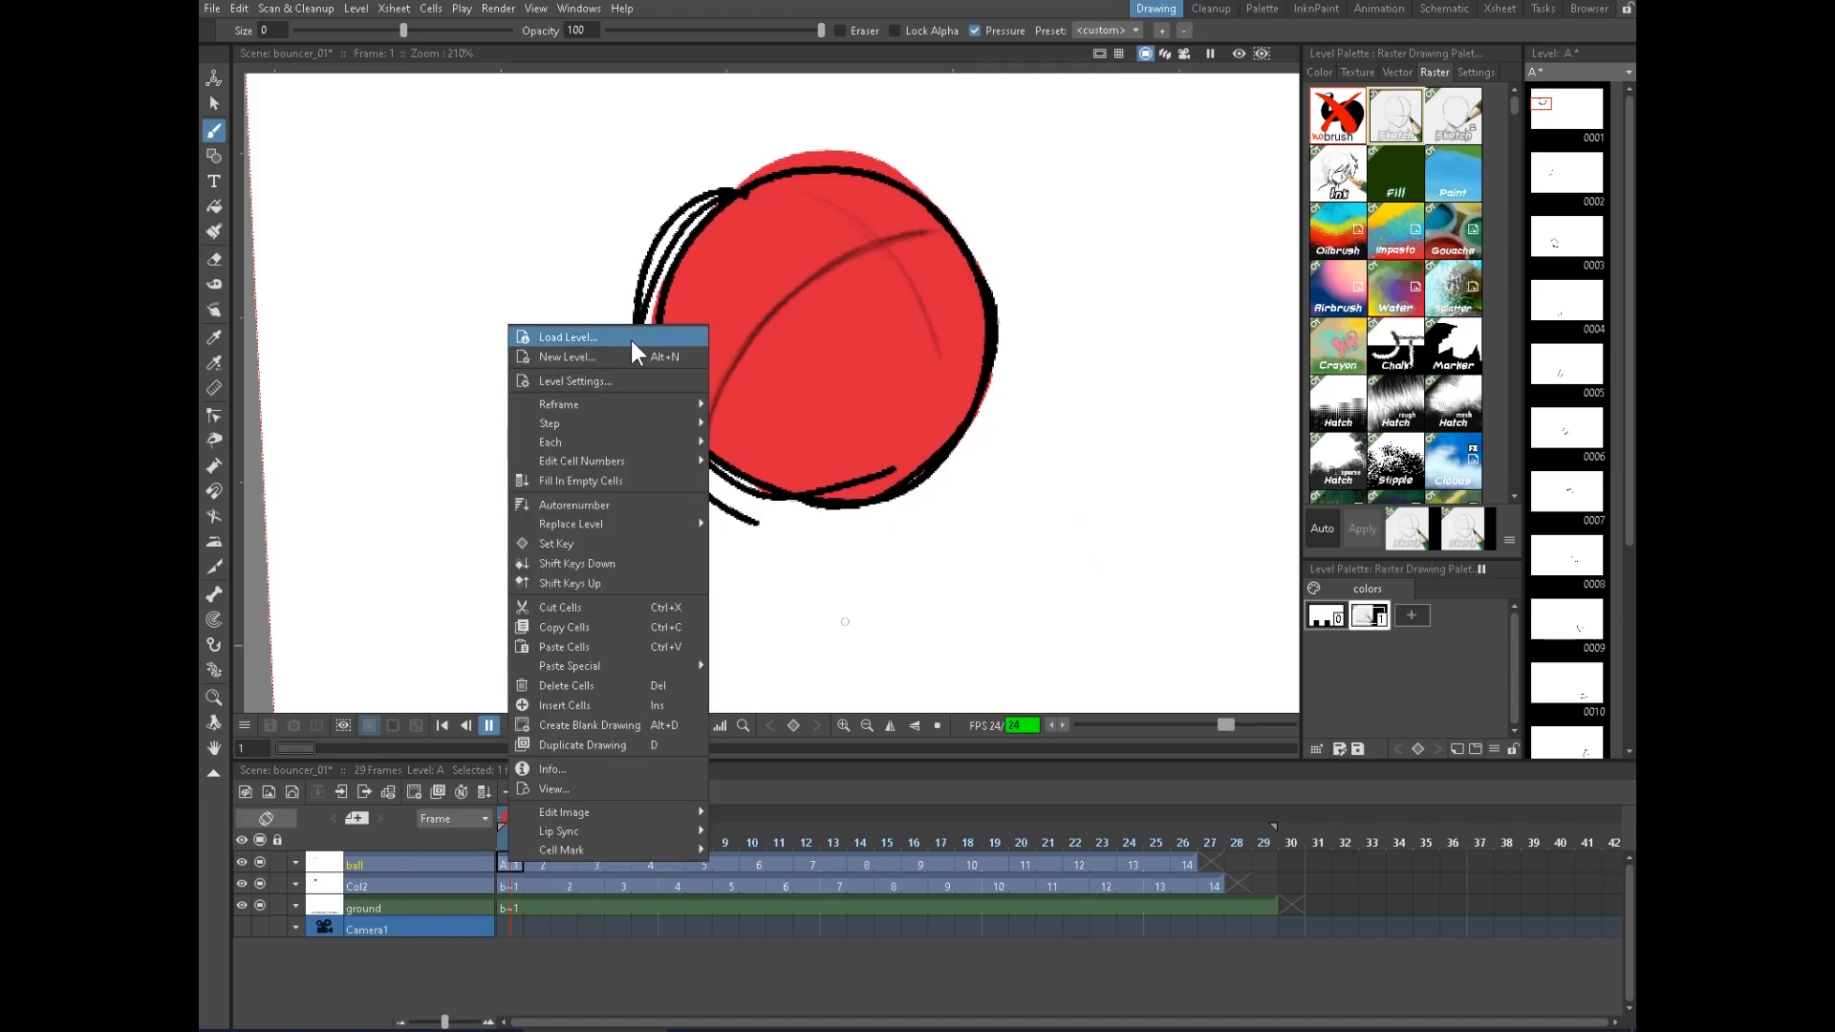
pyautogui.click(631, 706)
pyautogui.click(536, 864)
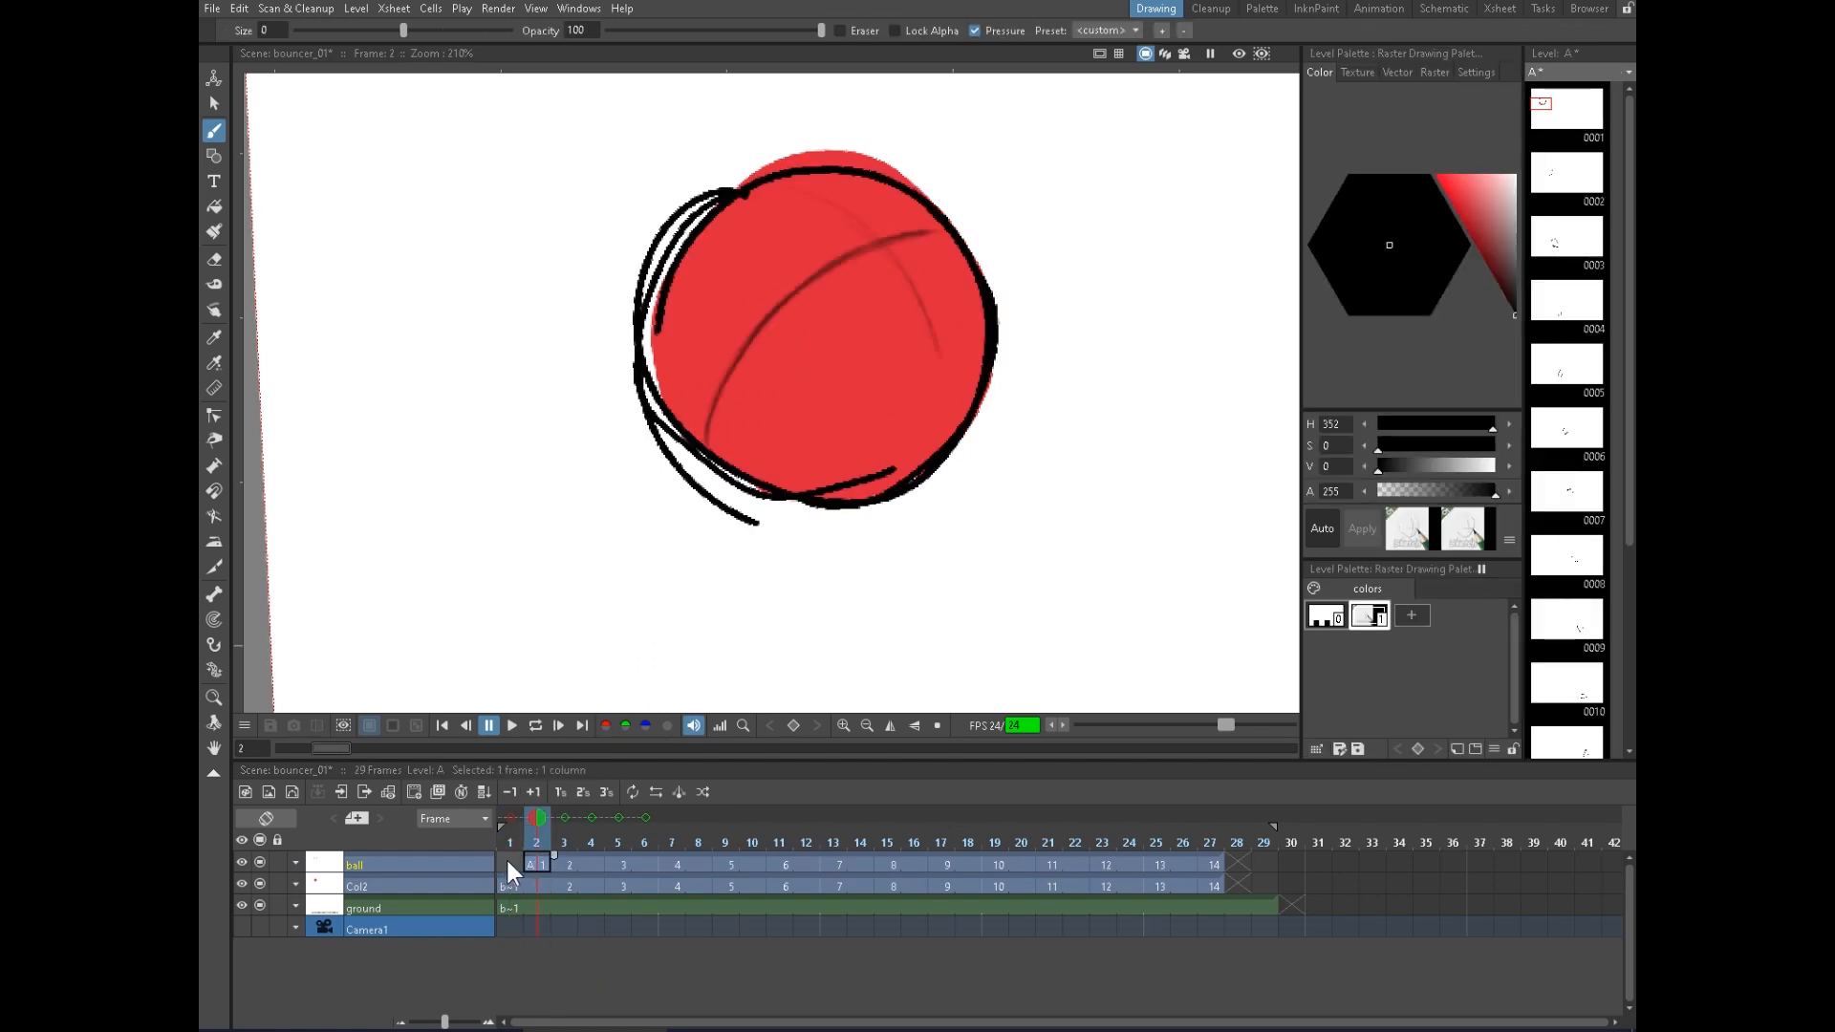
pyautogui.click(509, 864)
pyautogui.click(535, 863)
pyautogui.moveTo(536, 862); pyautogui.dragTo(521, 857)
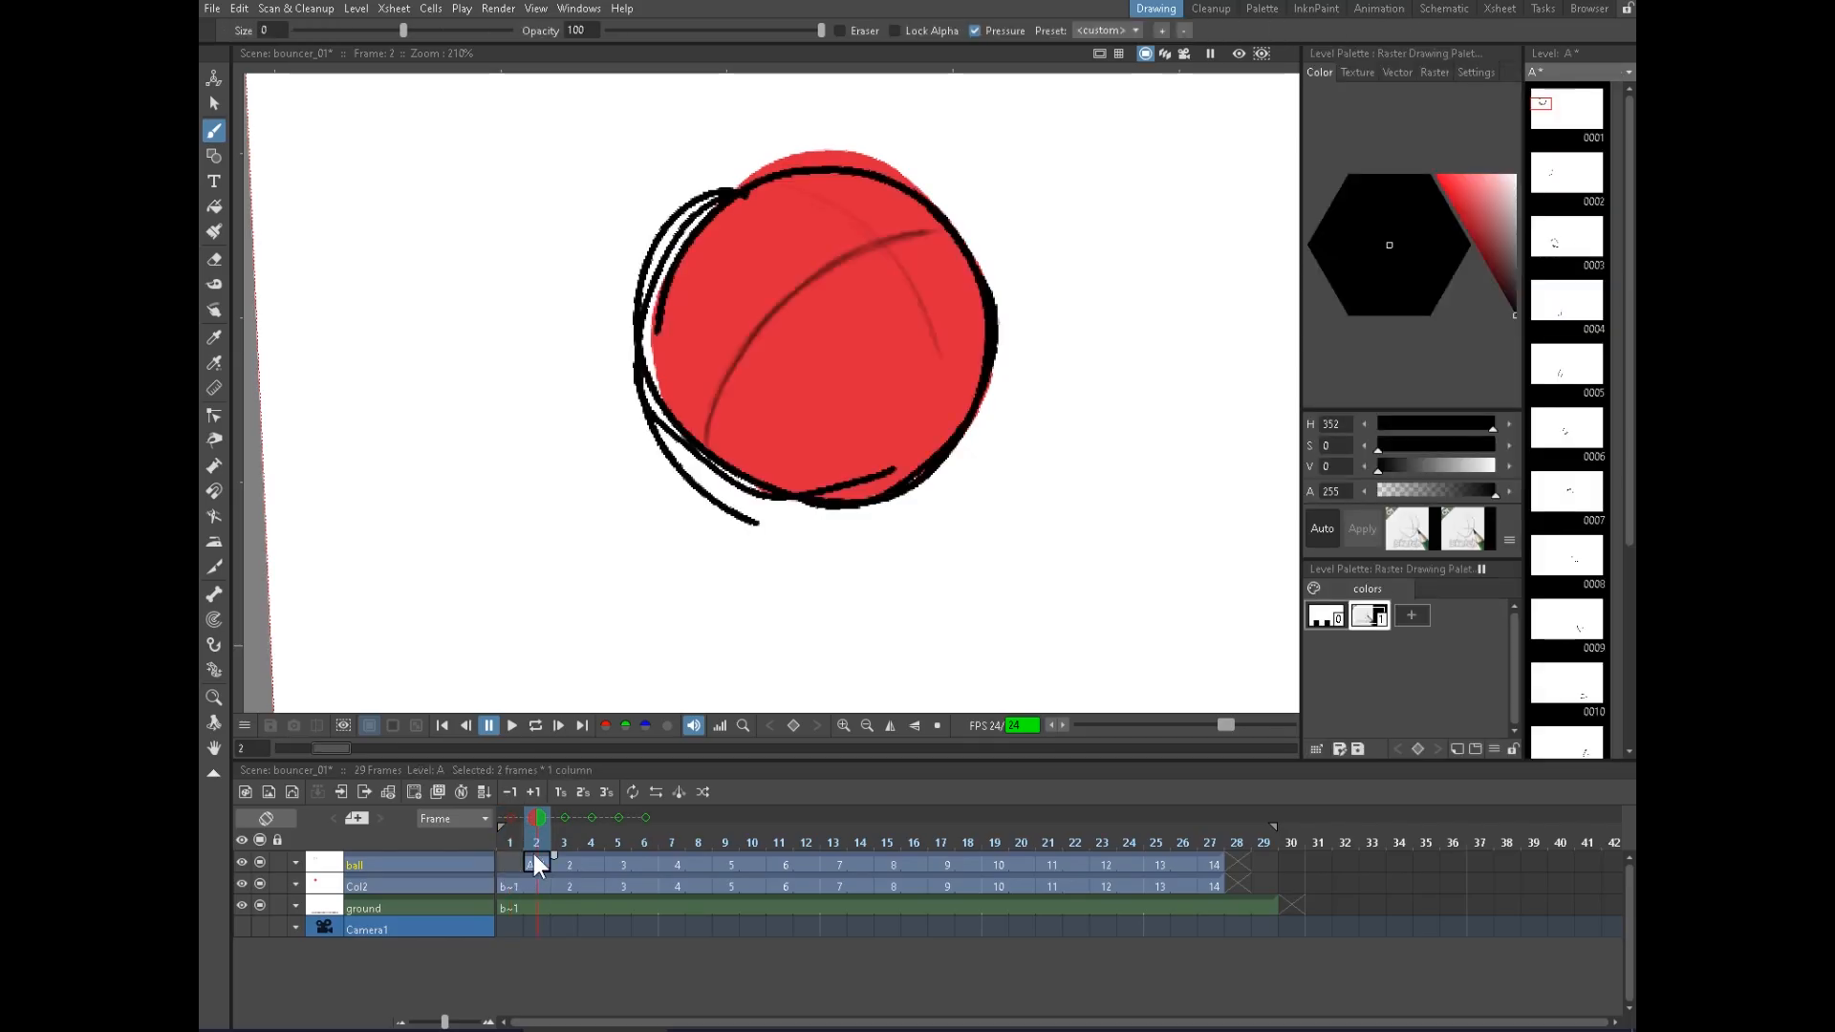
# Check that the ball level ends alongside the colour level at frame 27 and return to frame 2
pyautogui.click(1210, 867)
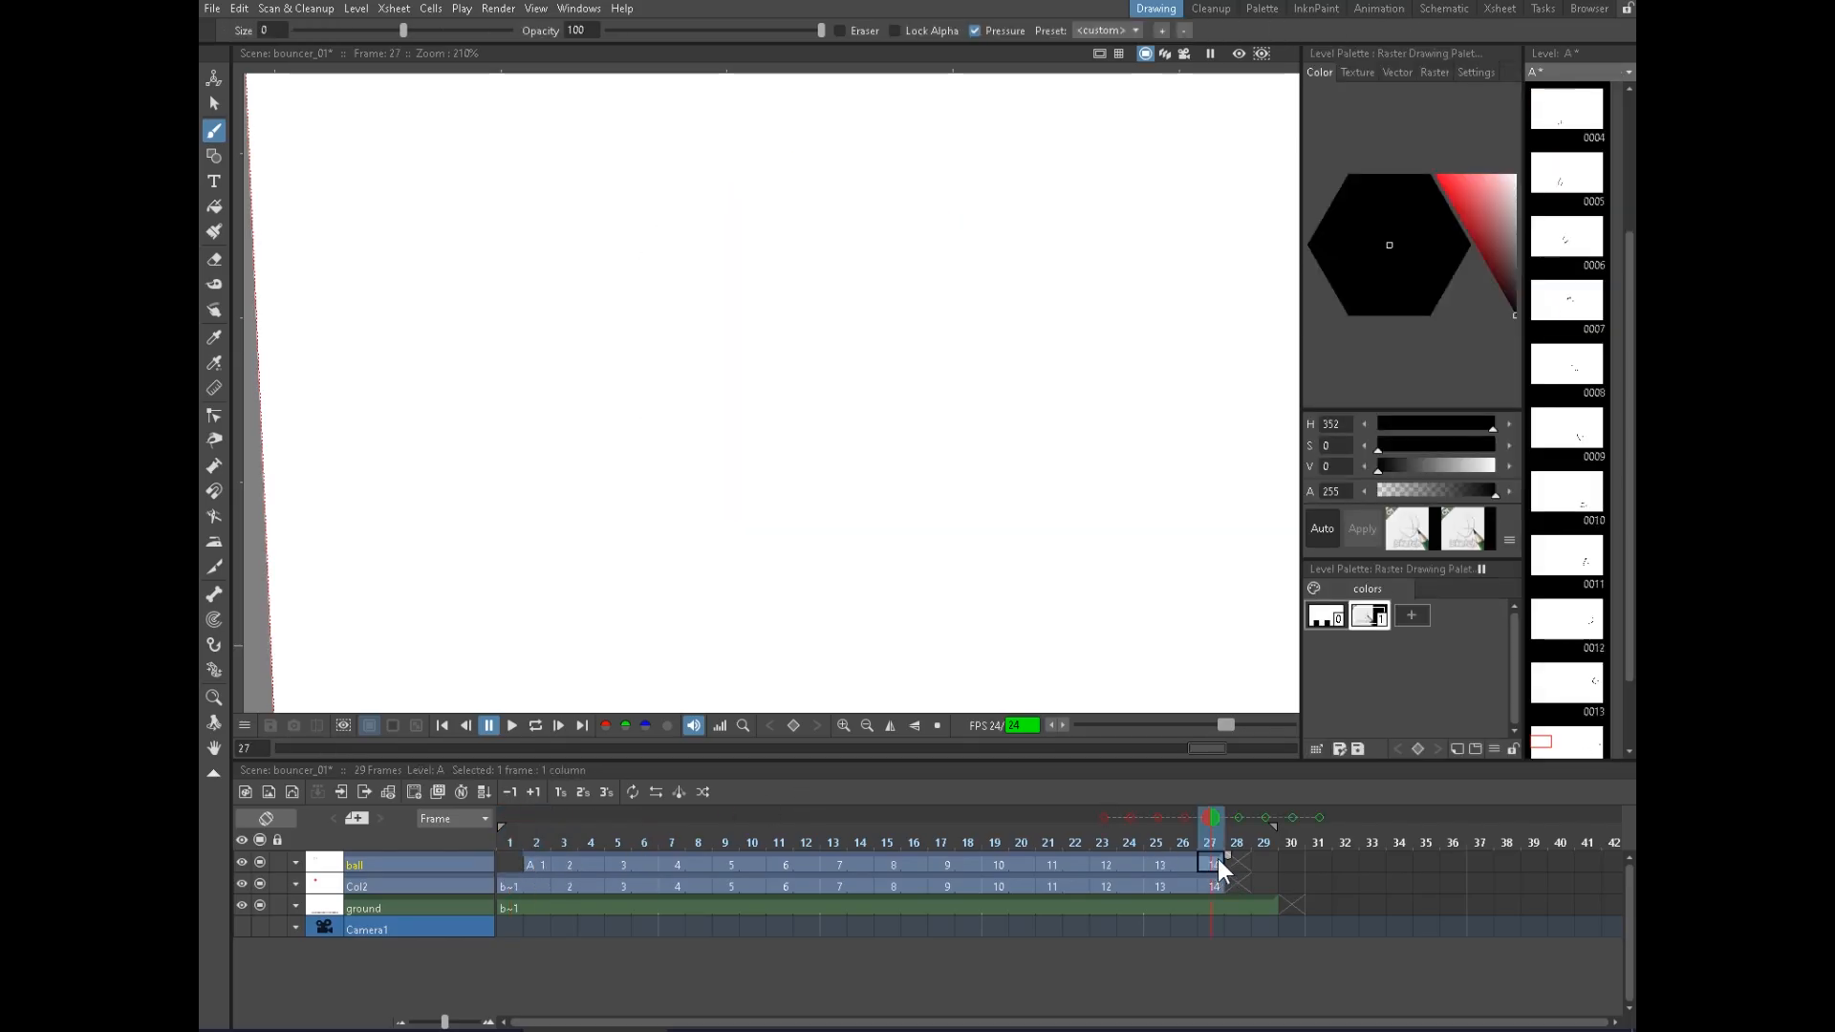
pyautogui.moveTo(1269, 889); pyautogui.dragTo(1204, 824)
pyautogui.click(536, 865)
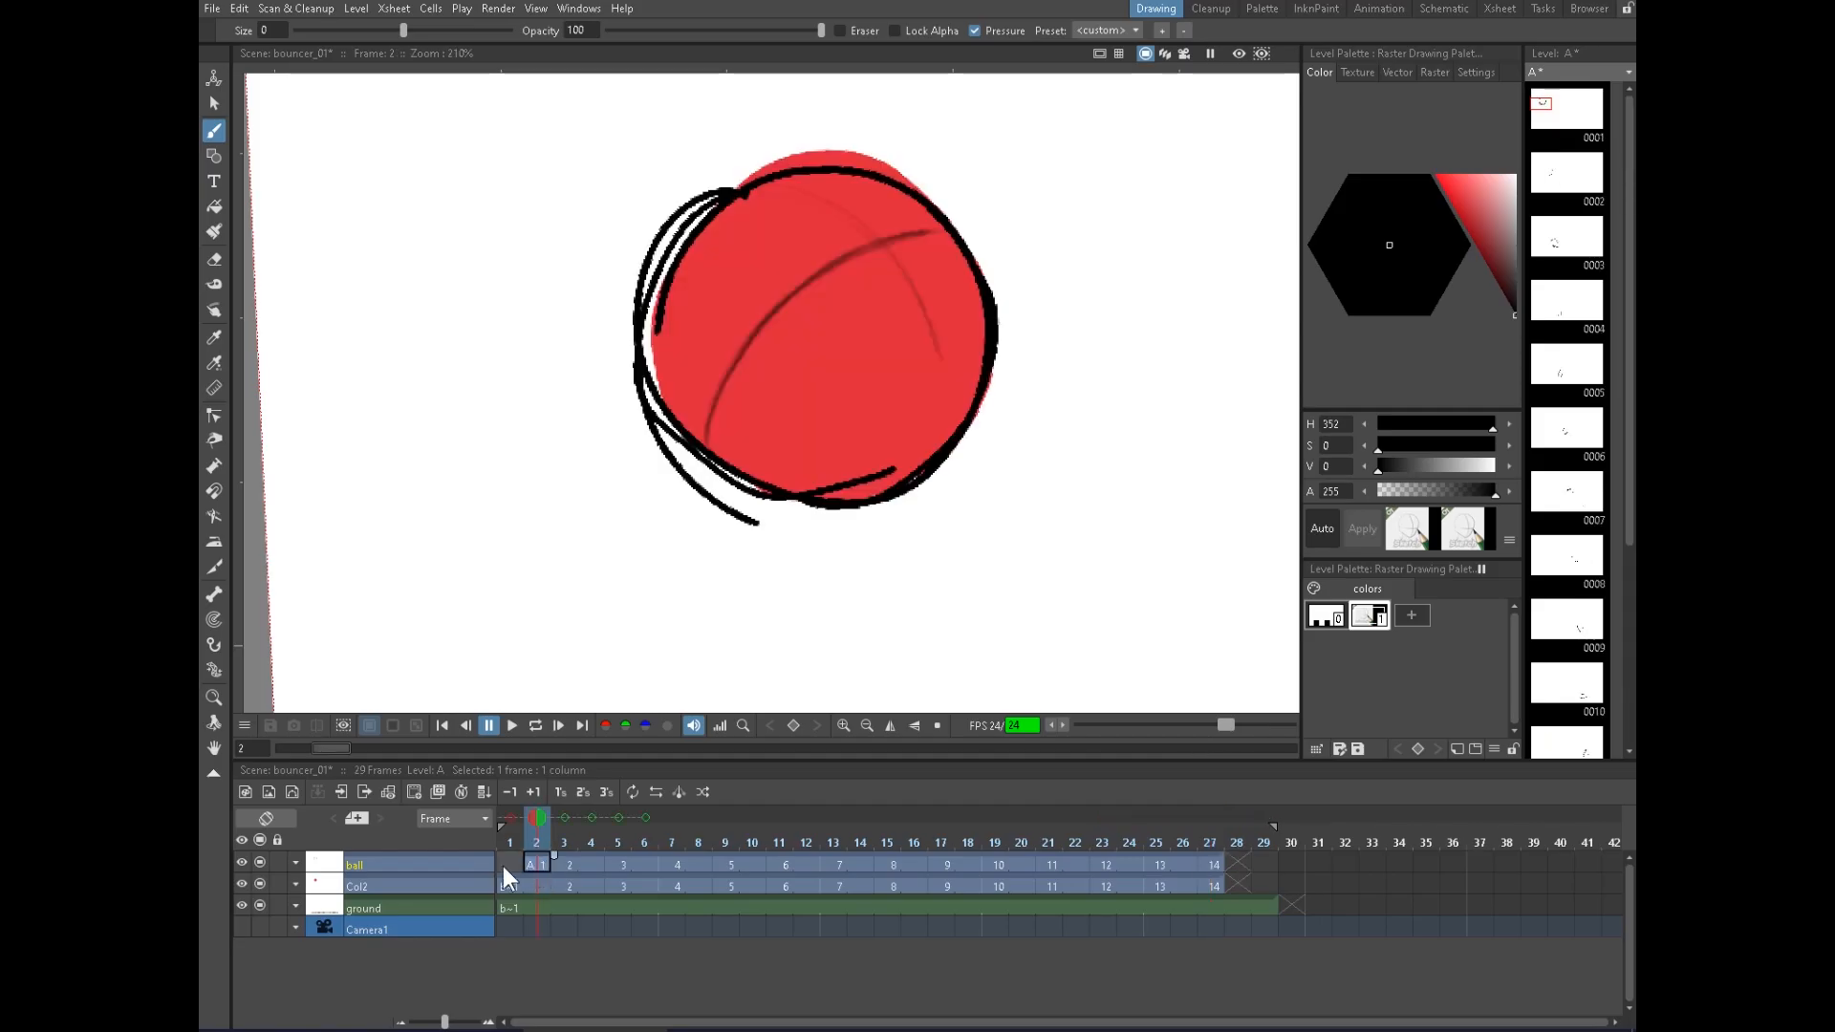
# Undo the ball level's cell insertion and the pencil seam lines drawn on frame 1
pyautogui.hotkey('ctrl', 'z')
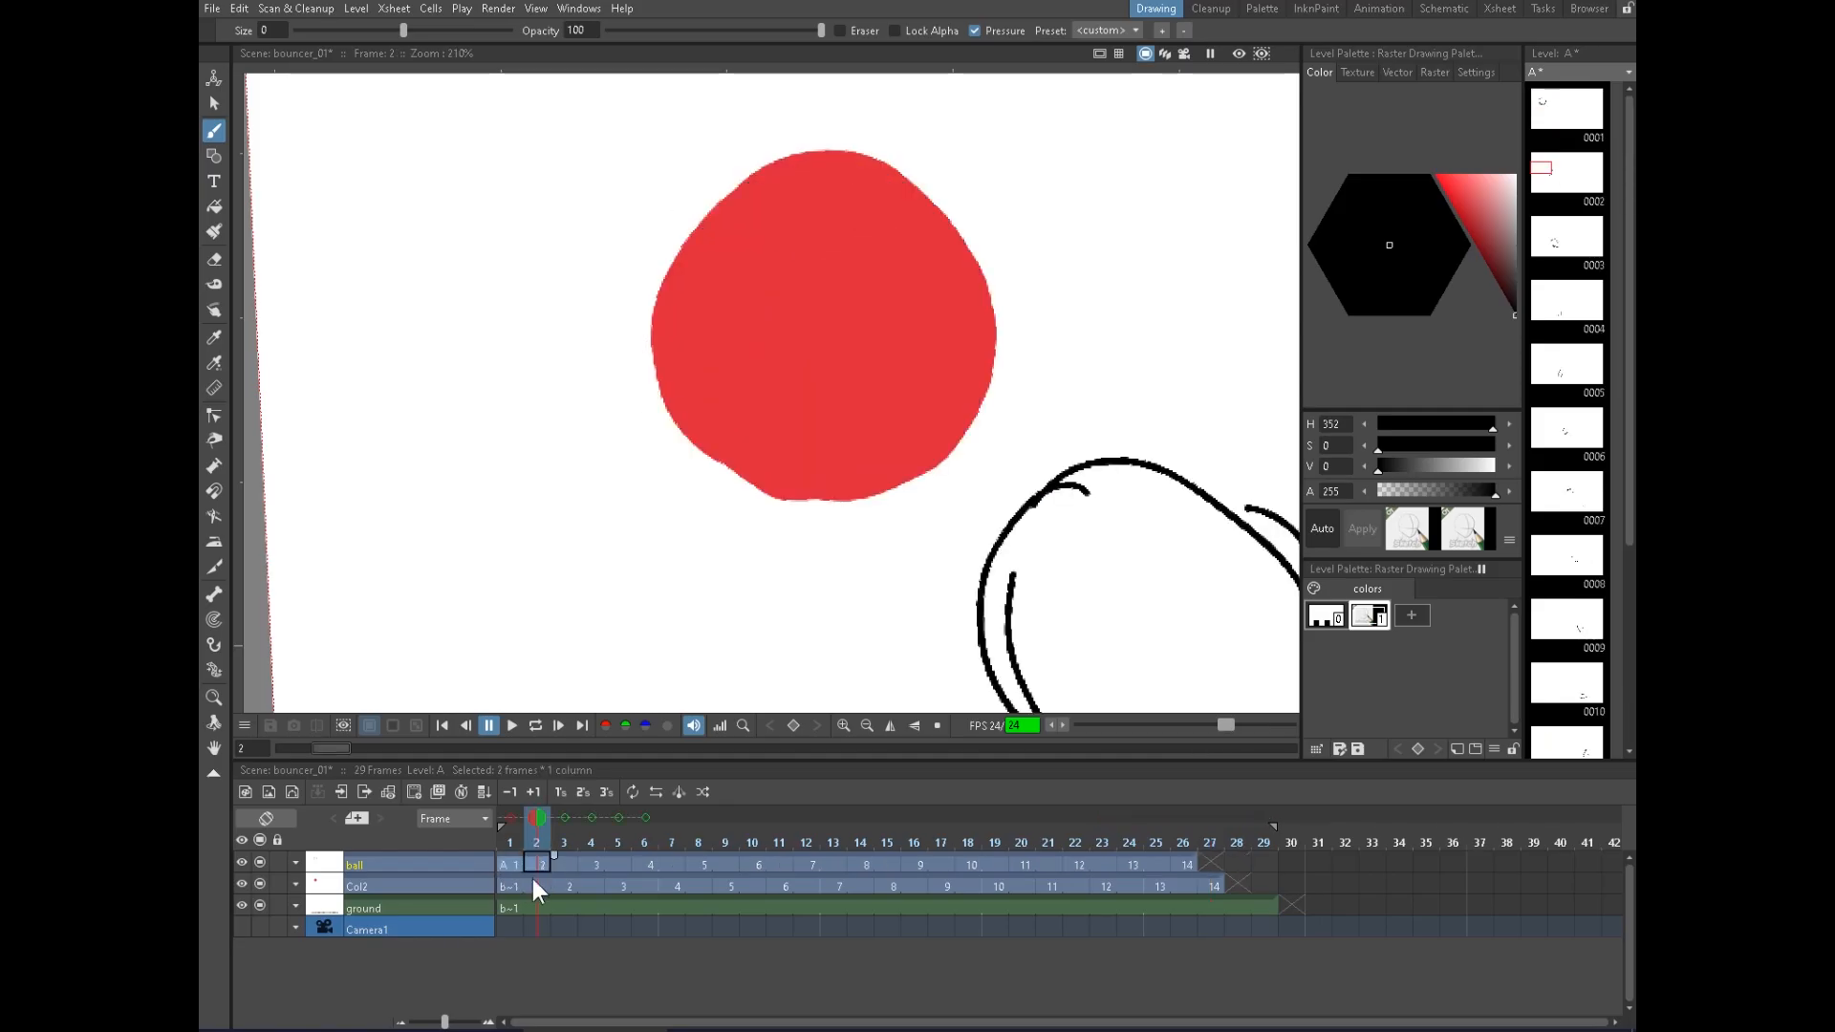
pyautogui.hotkey('ctrl', 'z')
pyautogui.hotkey('ctrl', 'z')
pyautogui.hotkey('ctrl', 'z')
pyautogui.hotkey('ctrl', 'z')
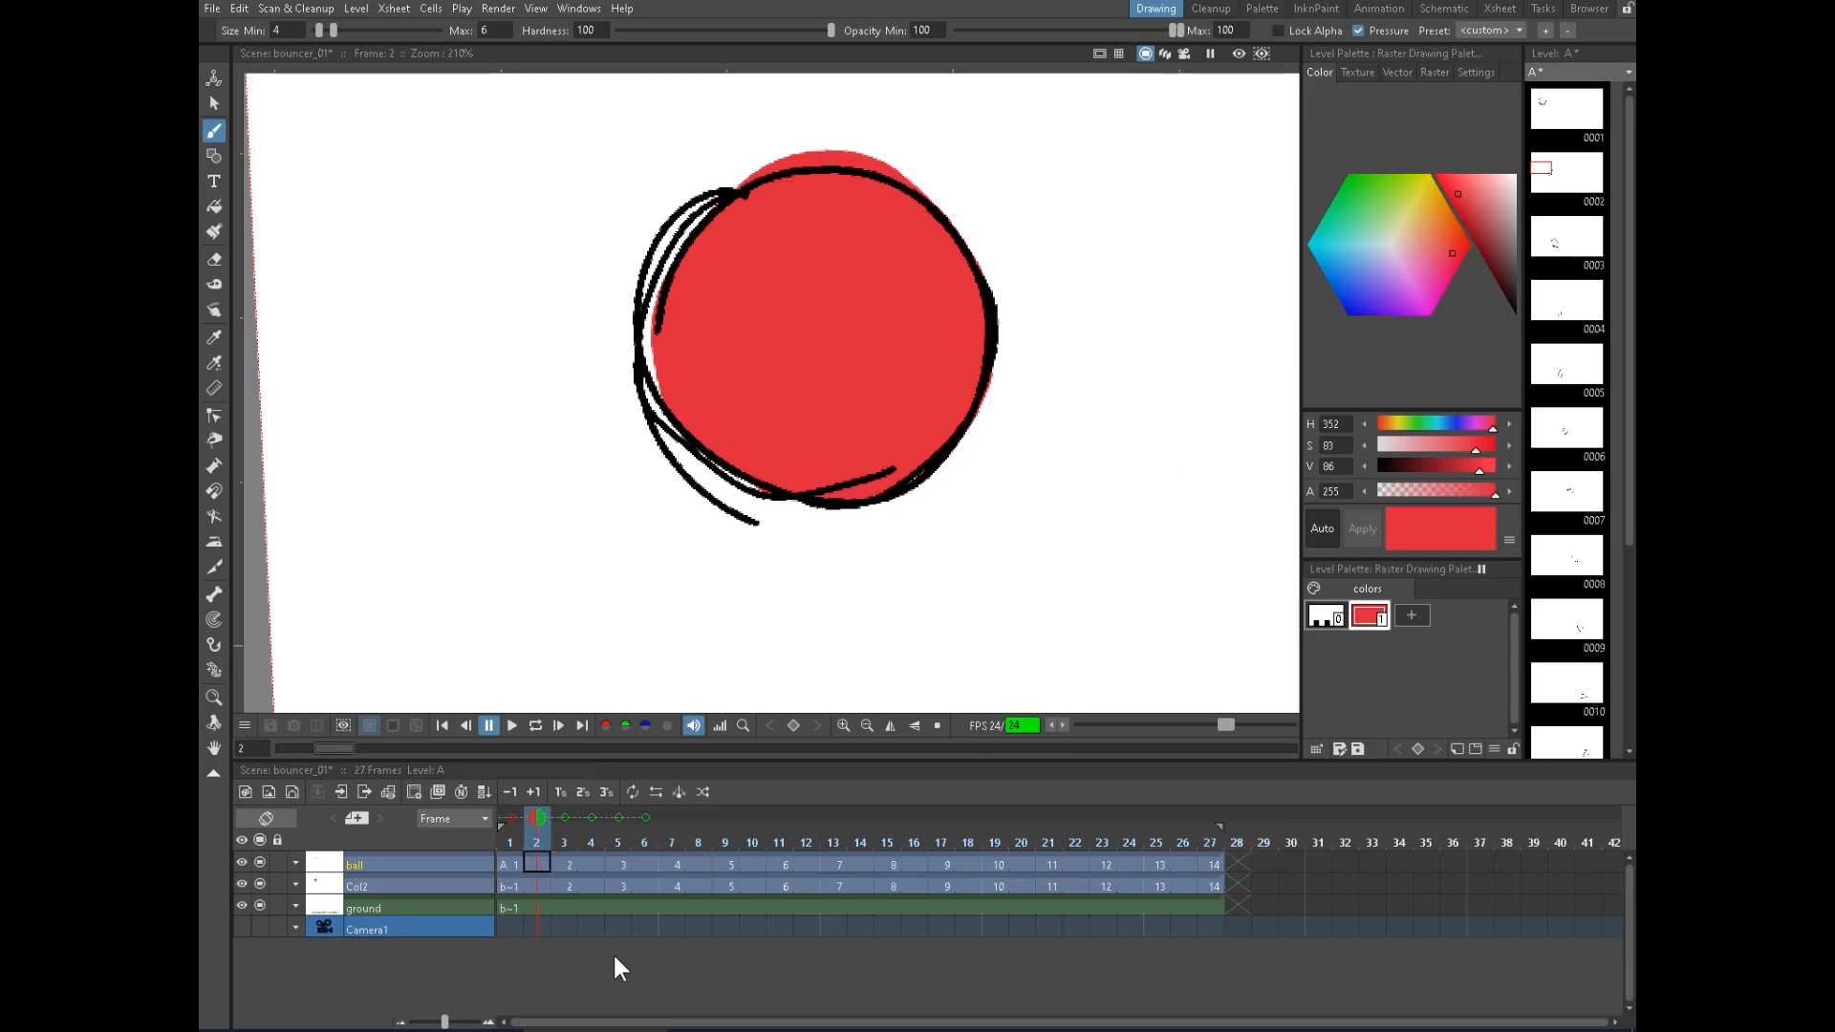
# Check the ball level's cells from frame 1 through frame 27 and undo the latest colour level edits
pyautogui.click(513, 861)
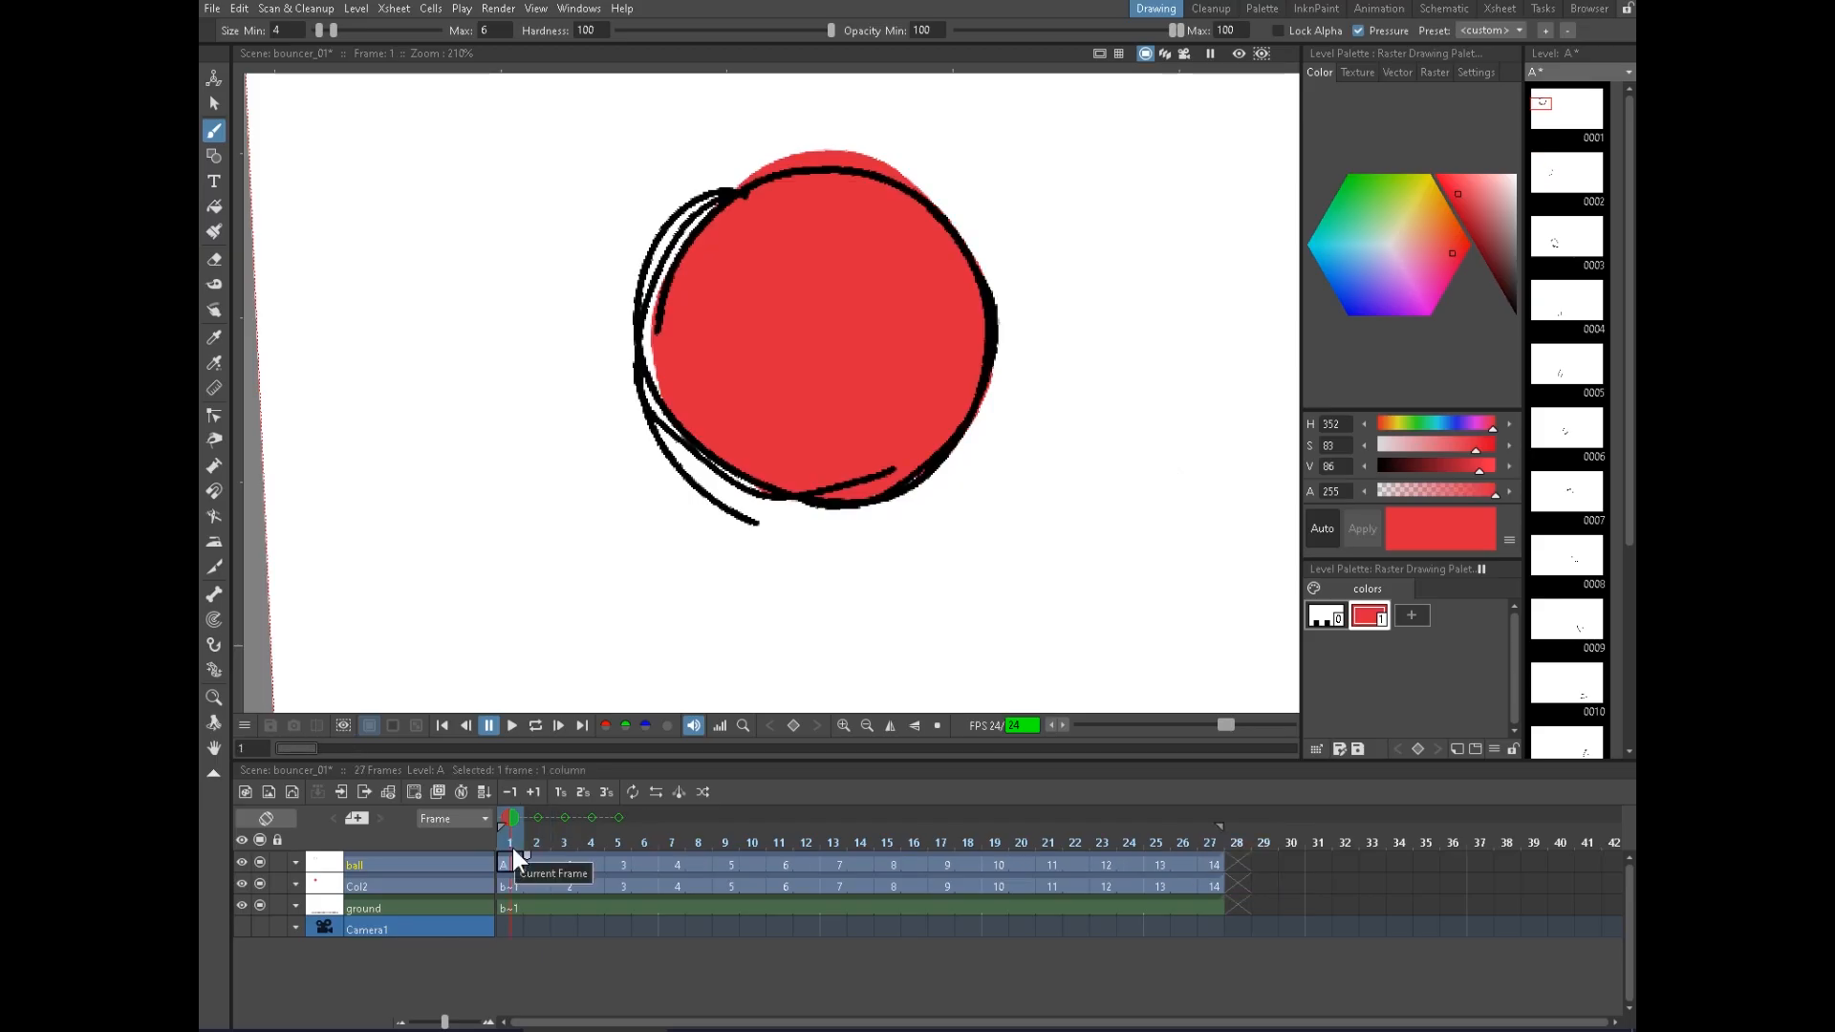
pyautogui.click(1160, 860)
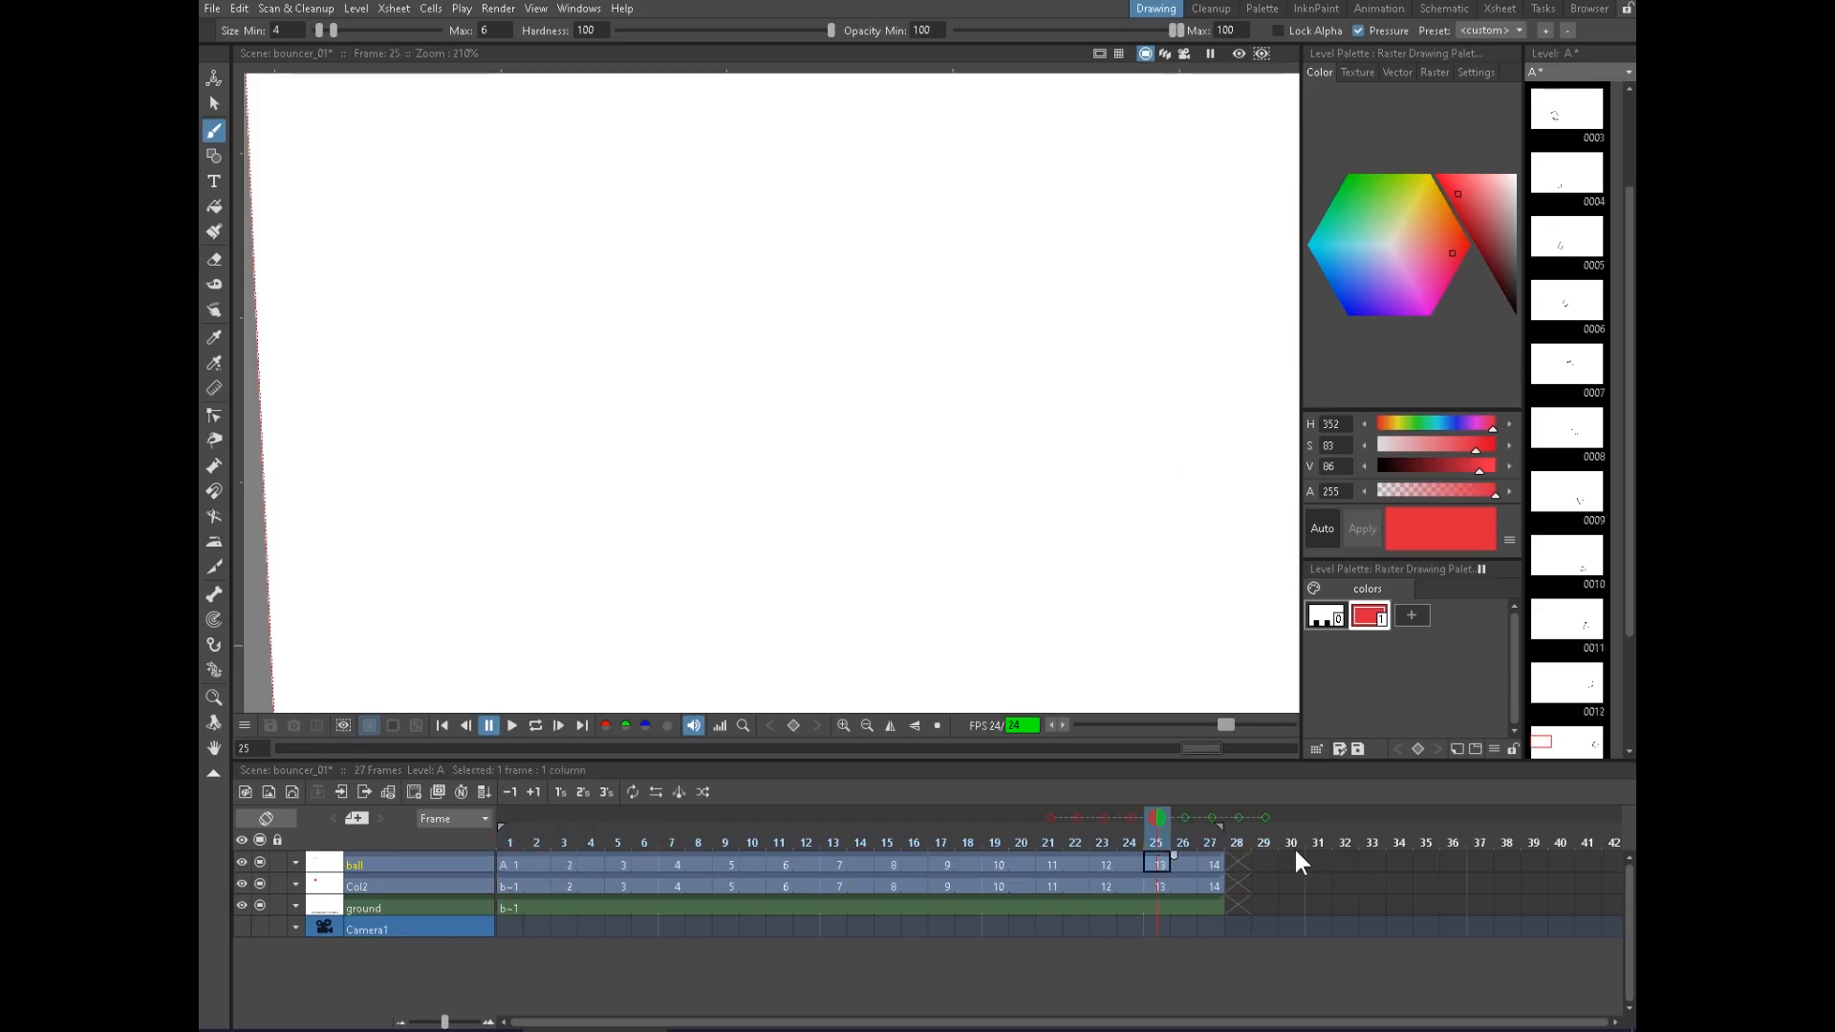
pyautogui.click(547, 875)
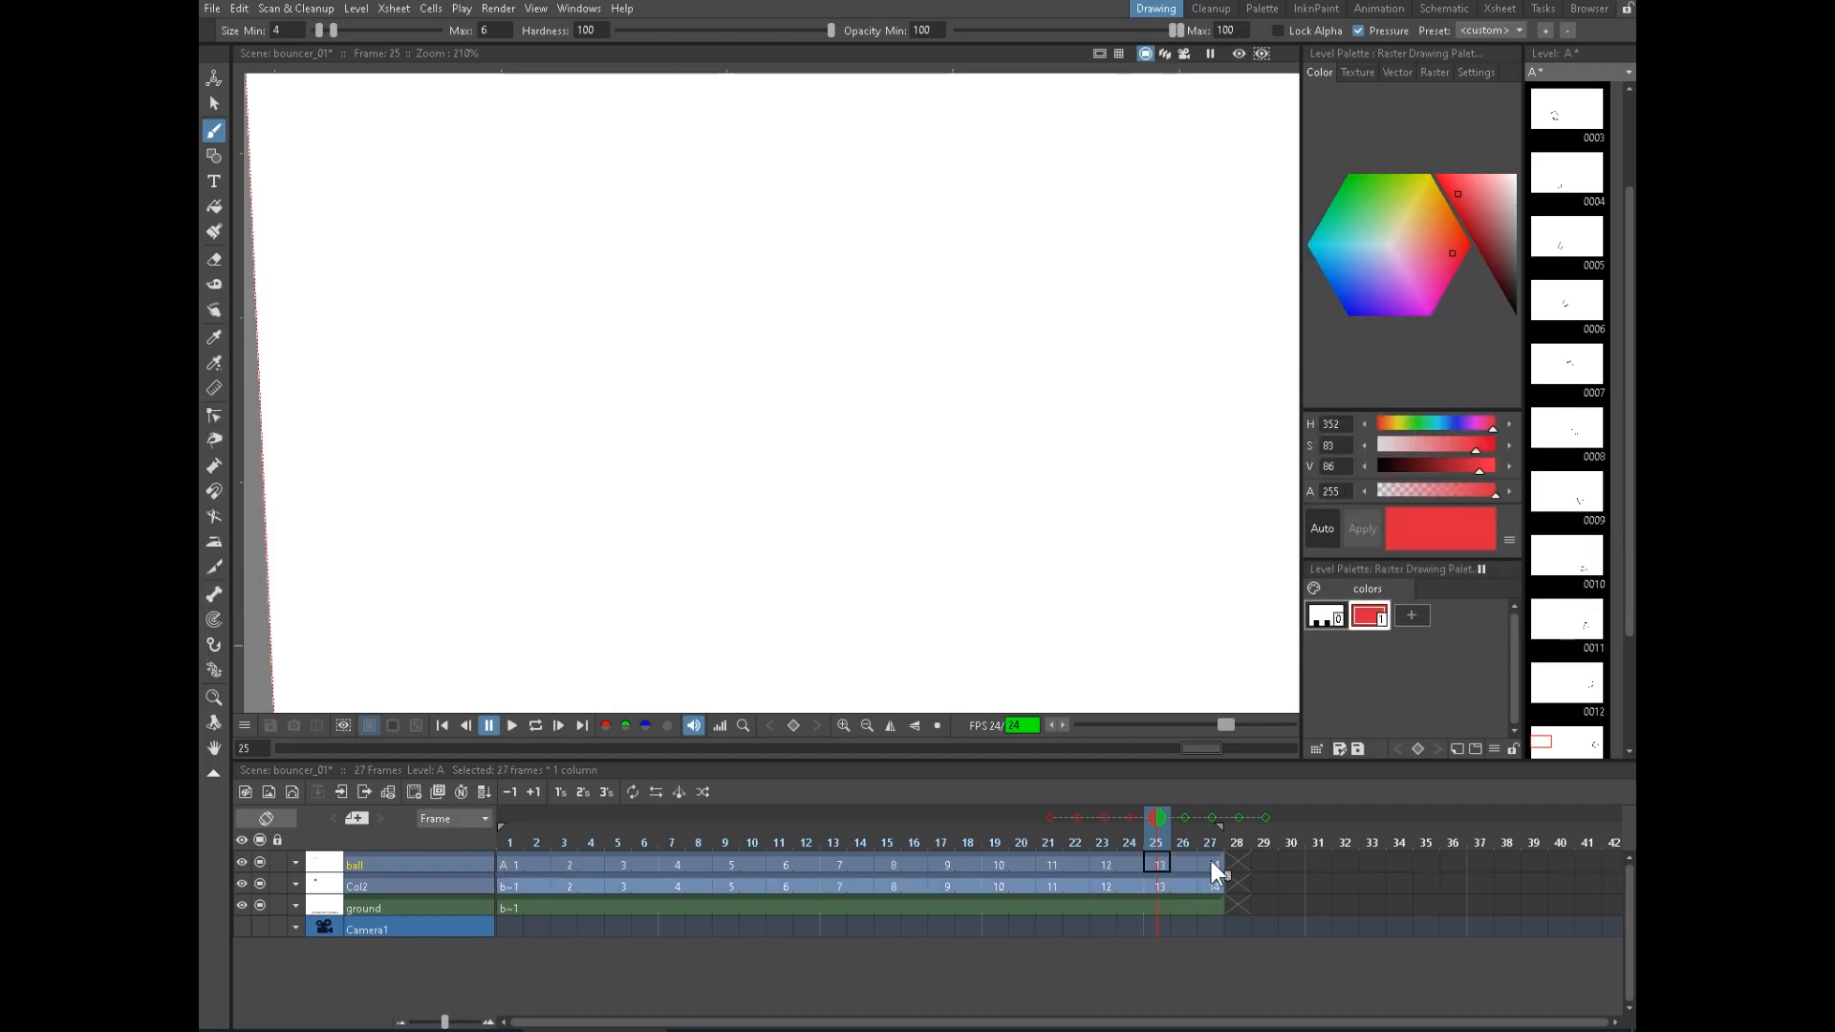
pyautogui.moveTo(1212, 864); pyautogui.dragTo(1290, 862)
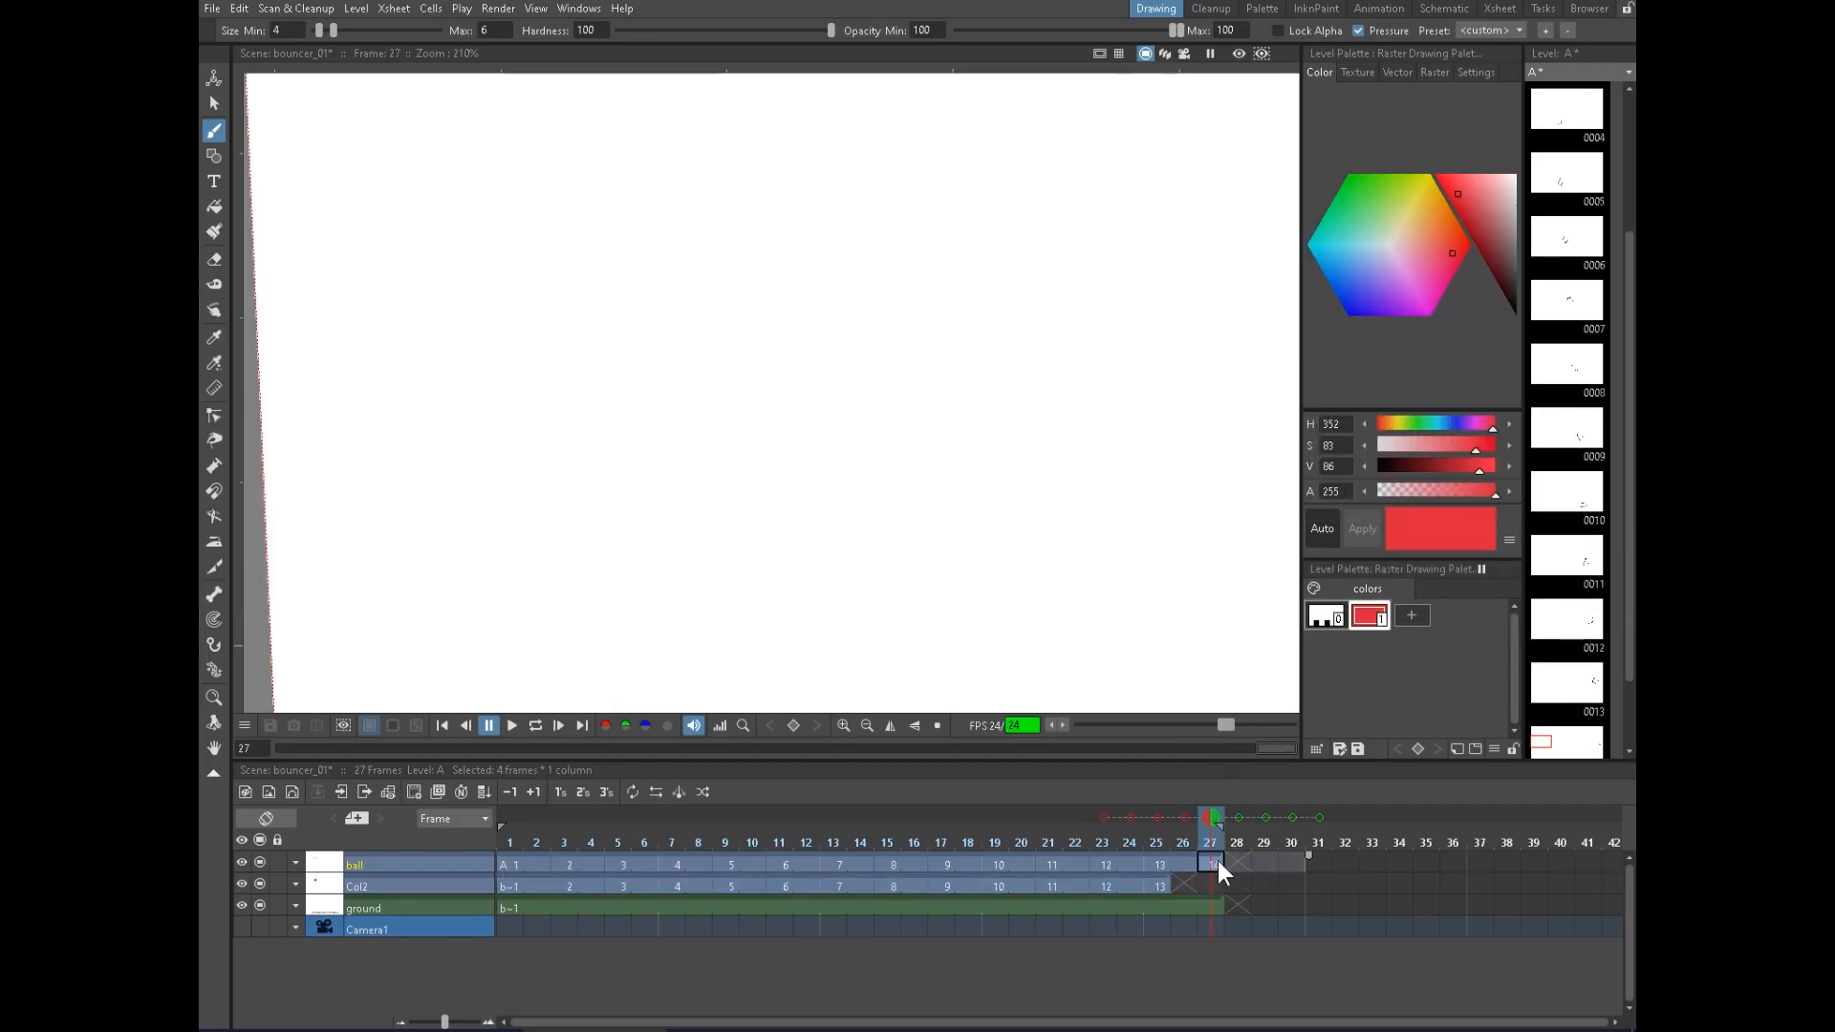
pyautogui.hotkey('ctrl', 'z')
pyautogui.hotkey('ctrl', 'z')
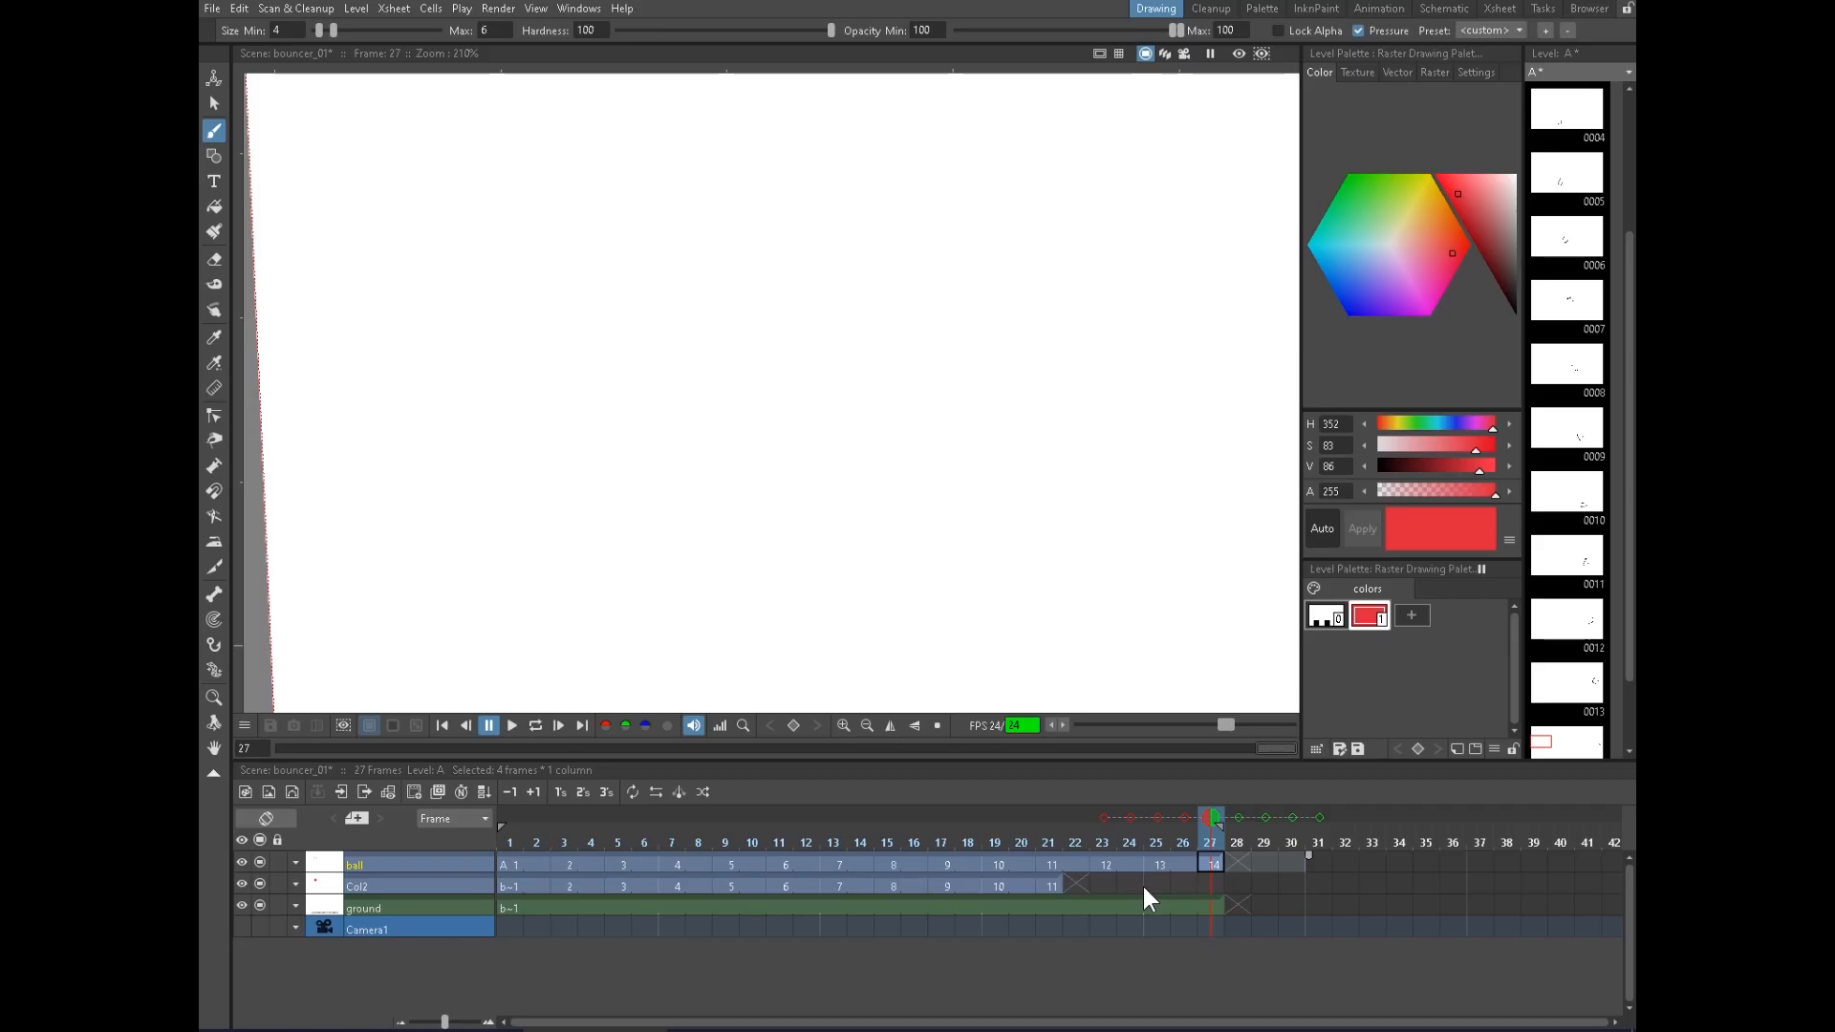
# Redo the undone colour level edits until its drawings extend to frame 27 again
pyautogui.click(237, 7)
pyautogui.click(306, 49)
pyautogui.click(237, 7)
pyautogui.click(279, 50)
pyautogui.click(239, 9)
pyautogui.click(261, 46)
pyautogui.click(511, 886)
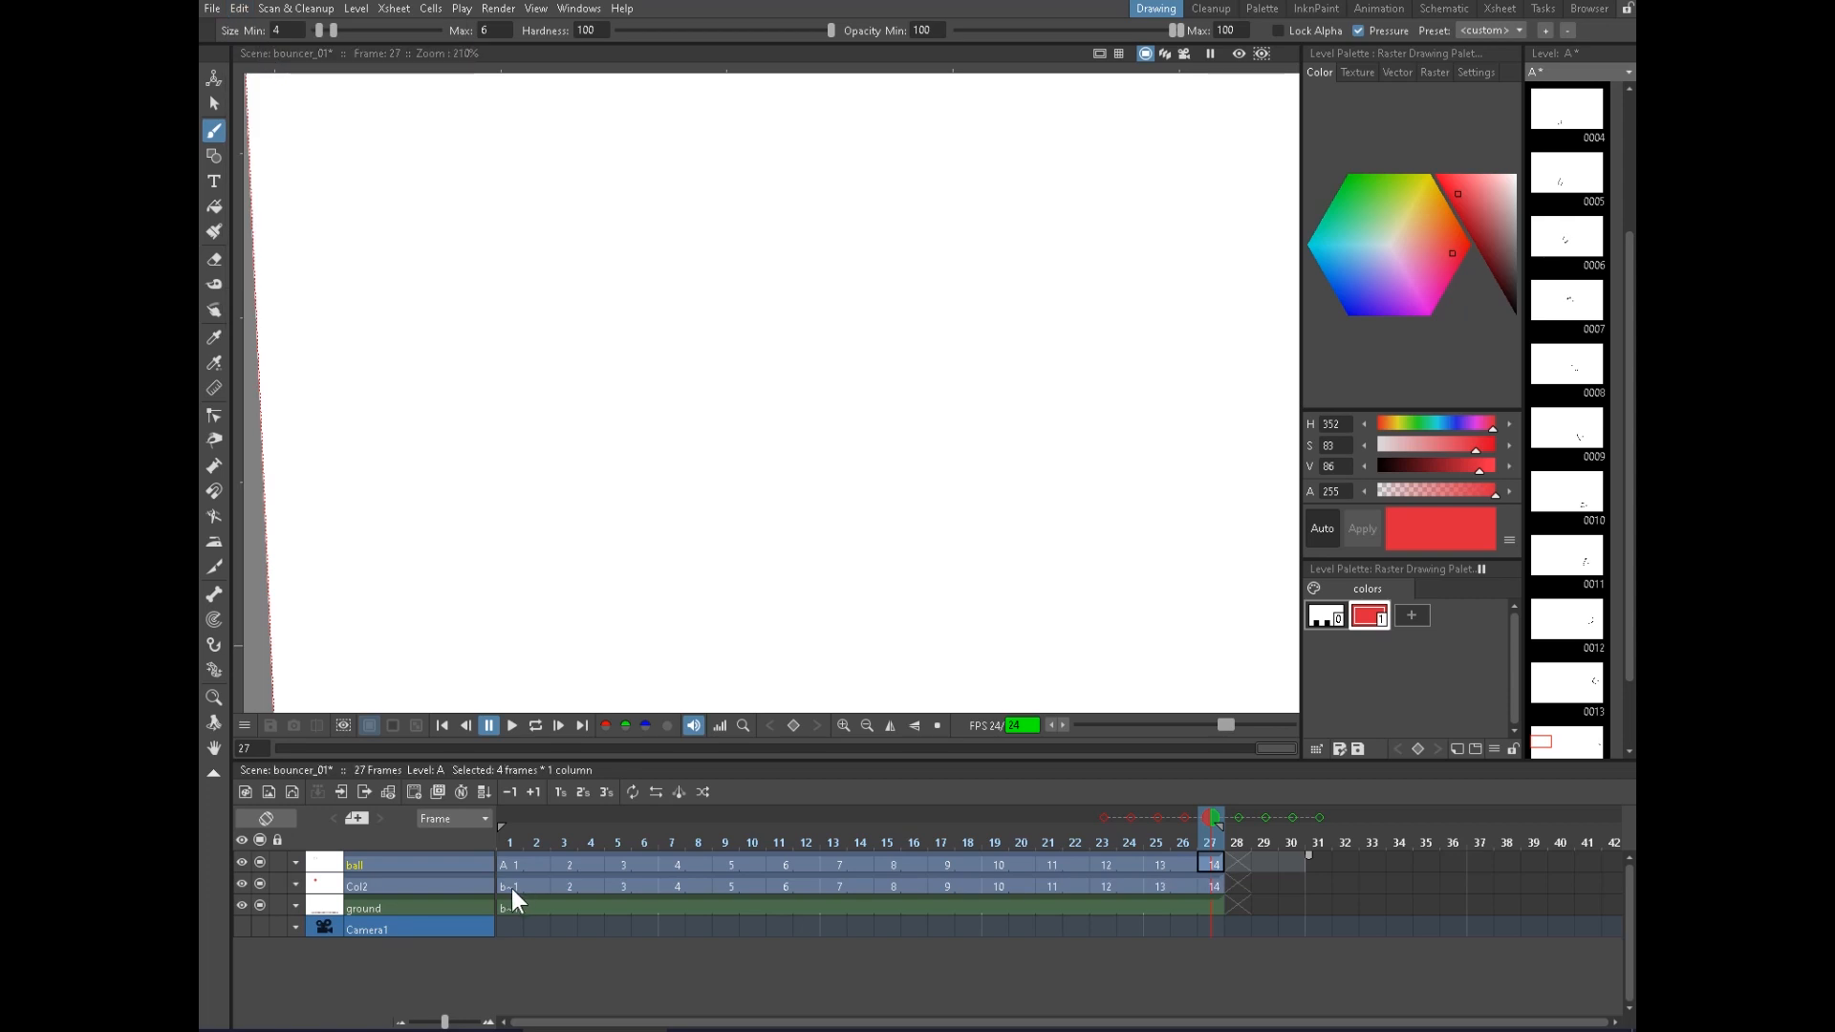
# Hide the red colour level, try a red seam mark on the ball at frame 1, and undo it
pyautogui.click(259, 884)
pyautogui.click(510, 865)
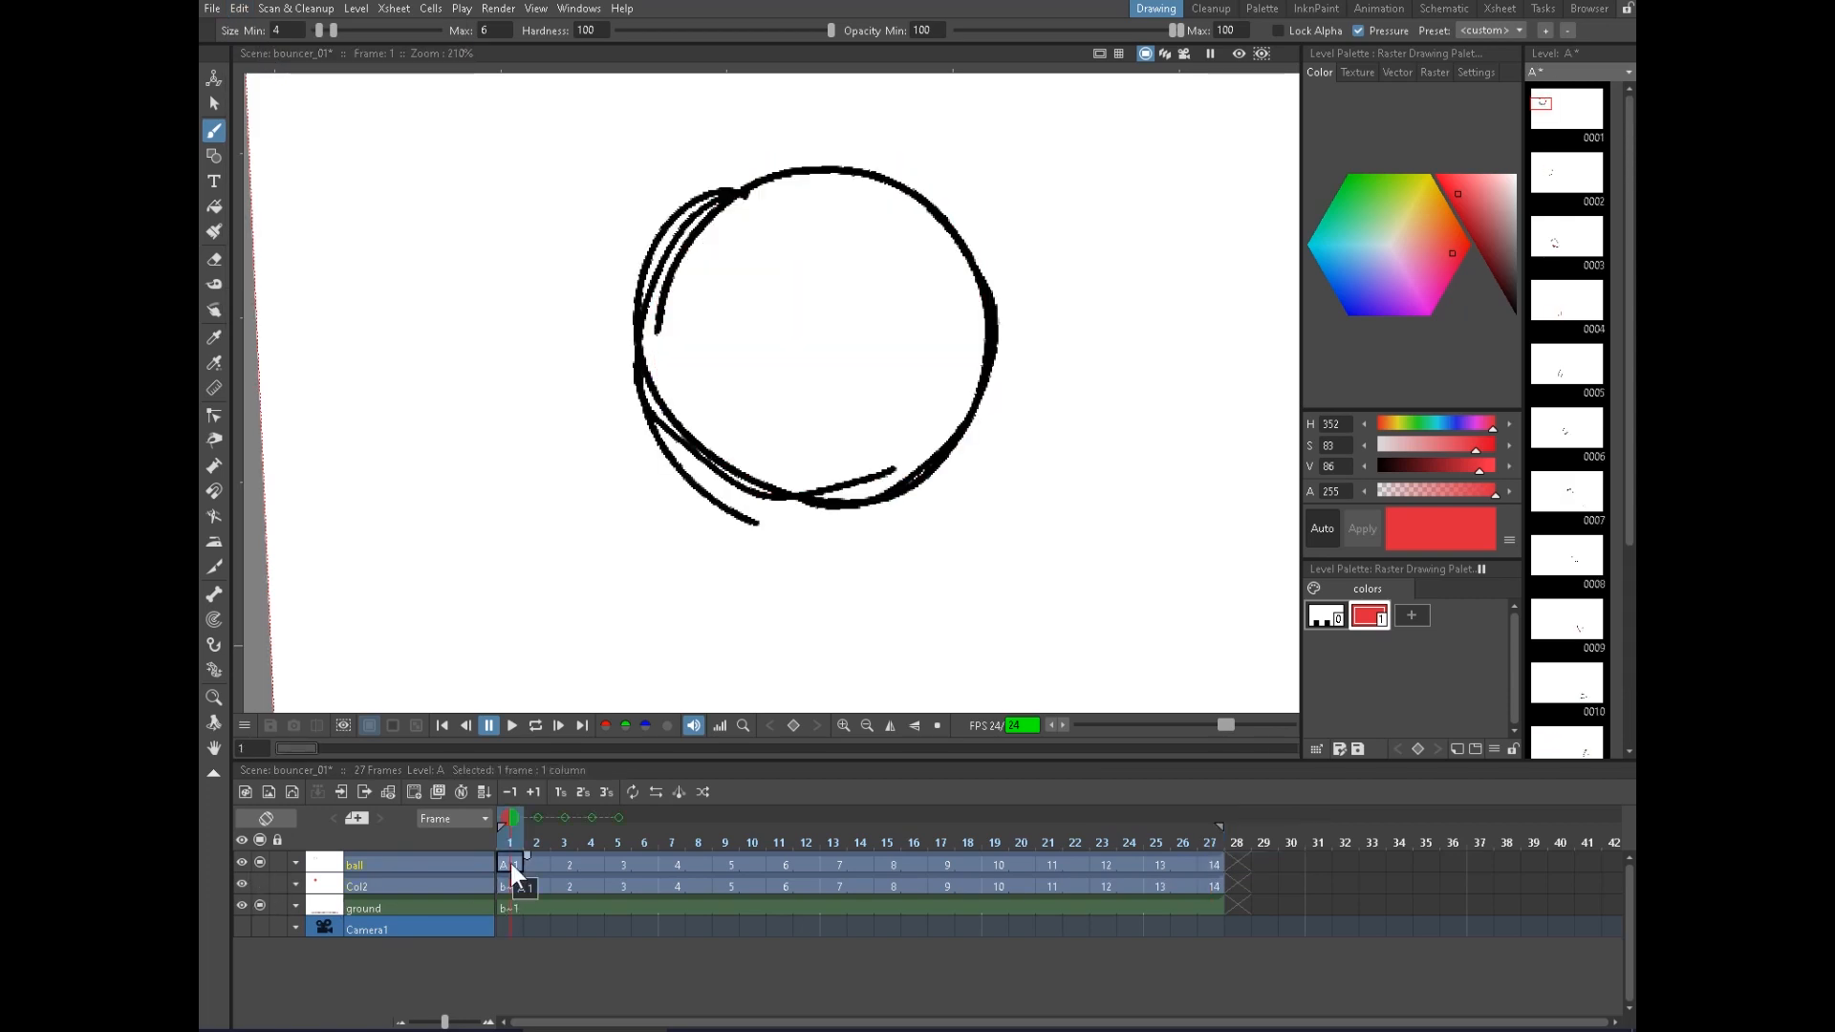
pyautogui.moveTo(677, 406)
pyautogui.mouseDown()
pyautogui.moveTo(581, 463)
pyautogui.moveTo(670, 361)
pyautogui.mouseUp()
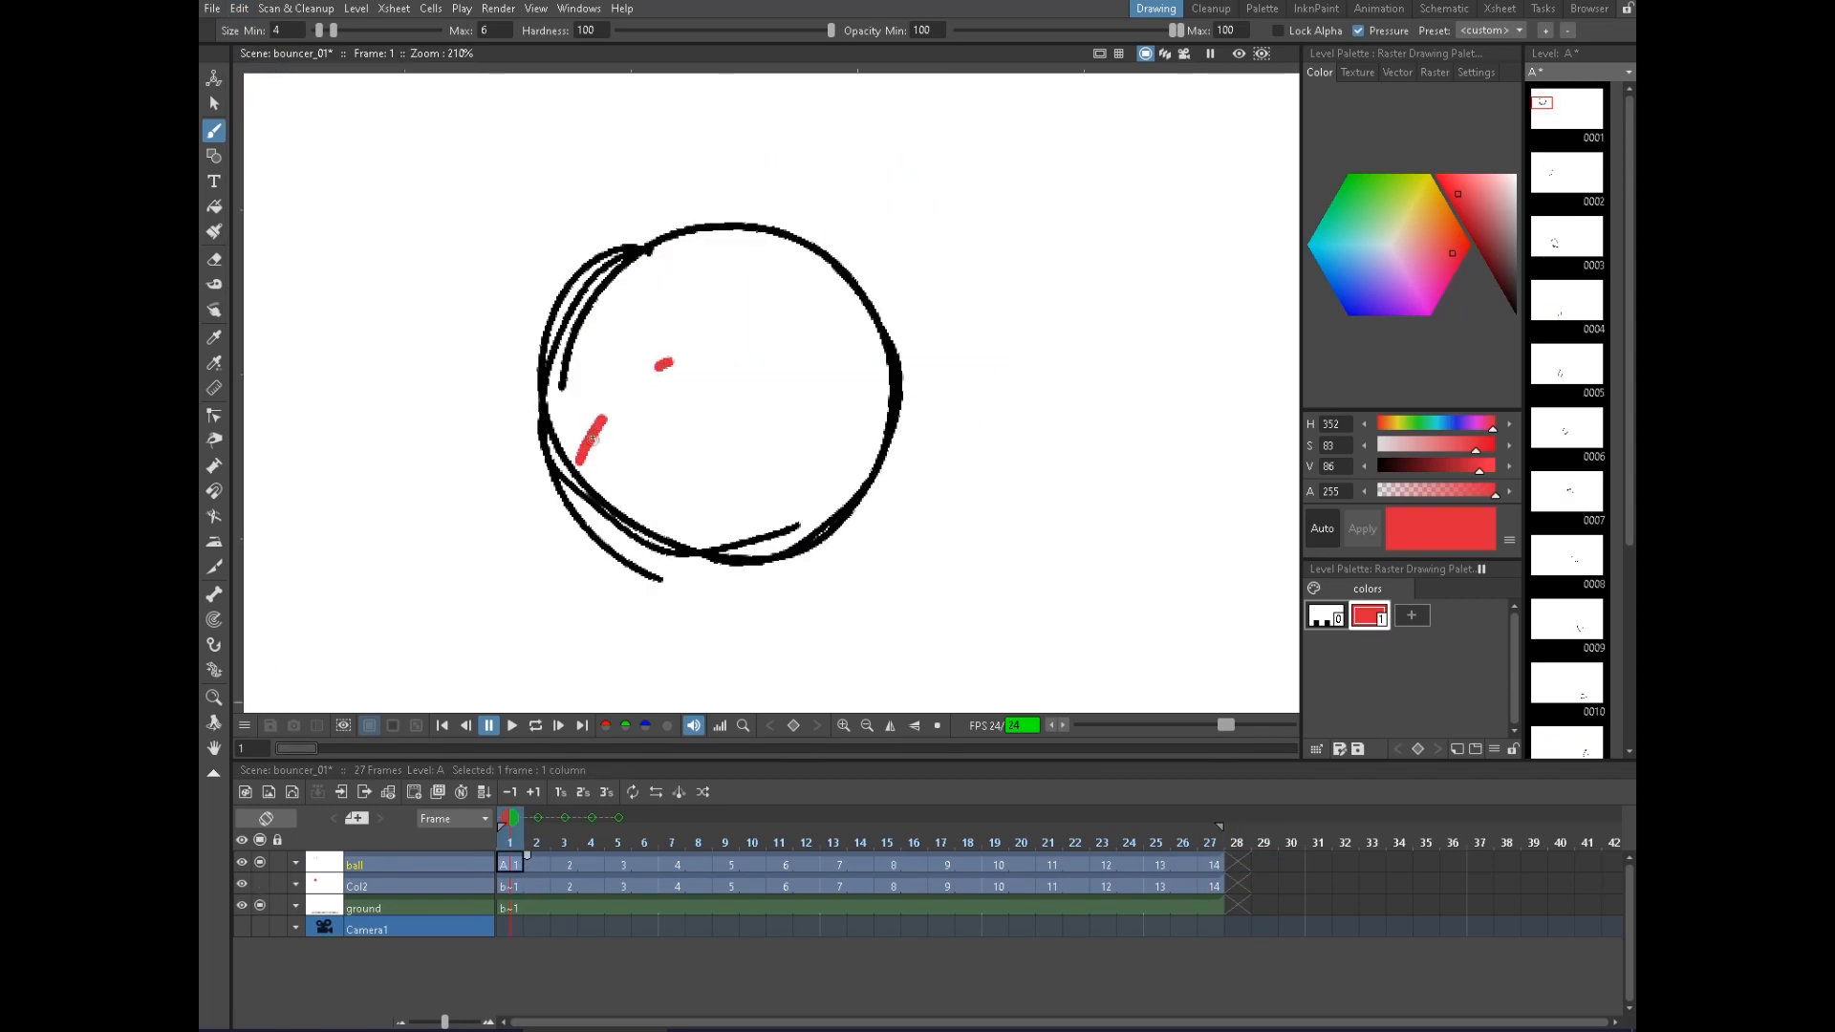
pyautogui.hotkey('ctrl', 'z')
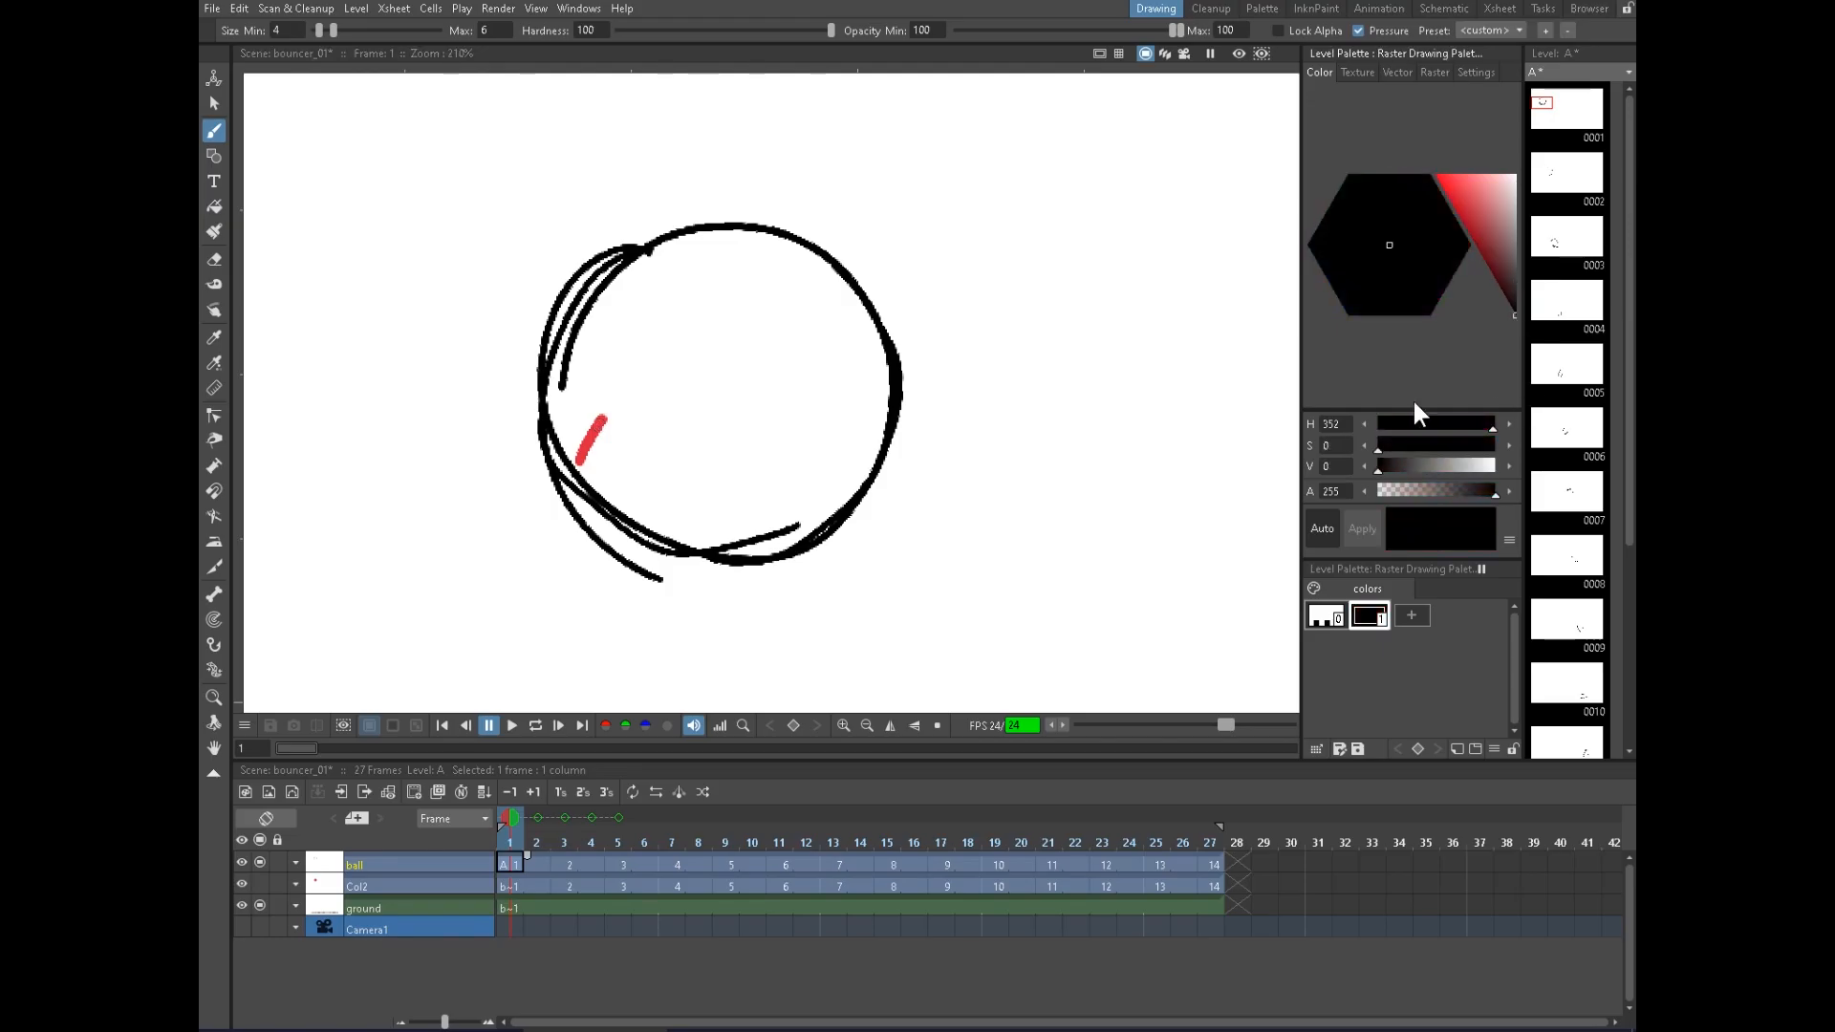
pyautogui.hotkey('ctrl', 'z')
# Switch to a black pencil-like raster brush and draw a curved seam across the ball on frame 1
pyautogui.moveTo(1487, 247); pyautogui.dragTo(1517, 315)
pyautogui.click(1435, 73)
pyautogui.click(1403, 118)
pyautogui.moveTo(688, 348)
pyautogui.mouseDown()
pyautogui.moveTo(593, 459)
pyautogui.moveTo(631, 402)
pyautogui.mouseUp()
pyautogui.moveTo(631, 401); pyautogui.dragTo(833, 281)
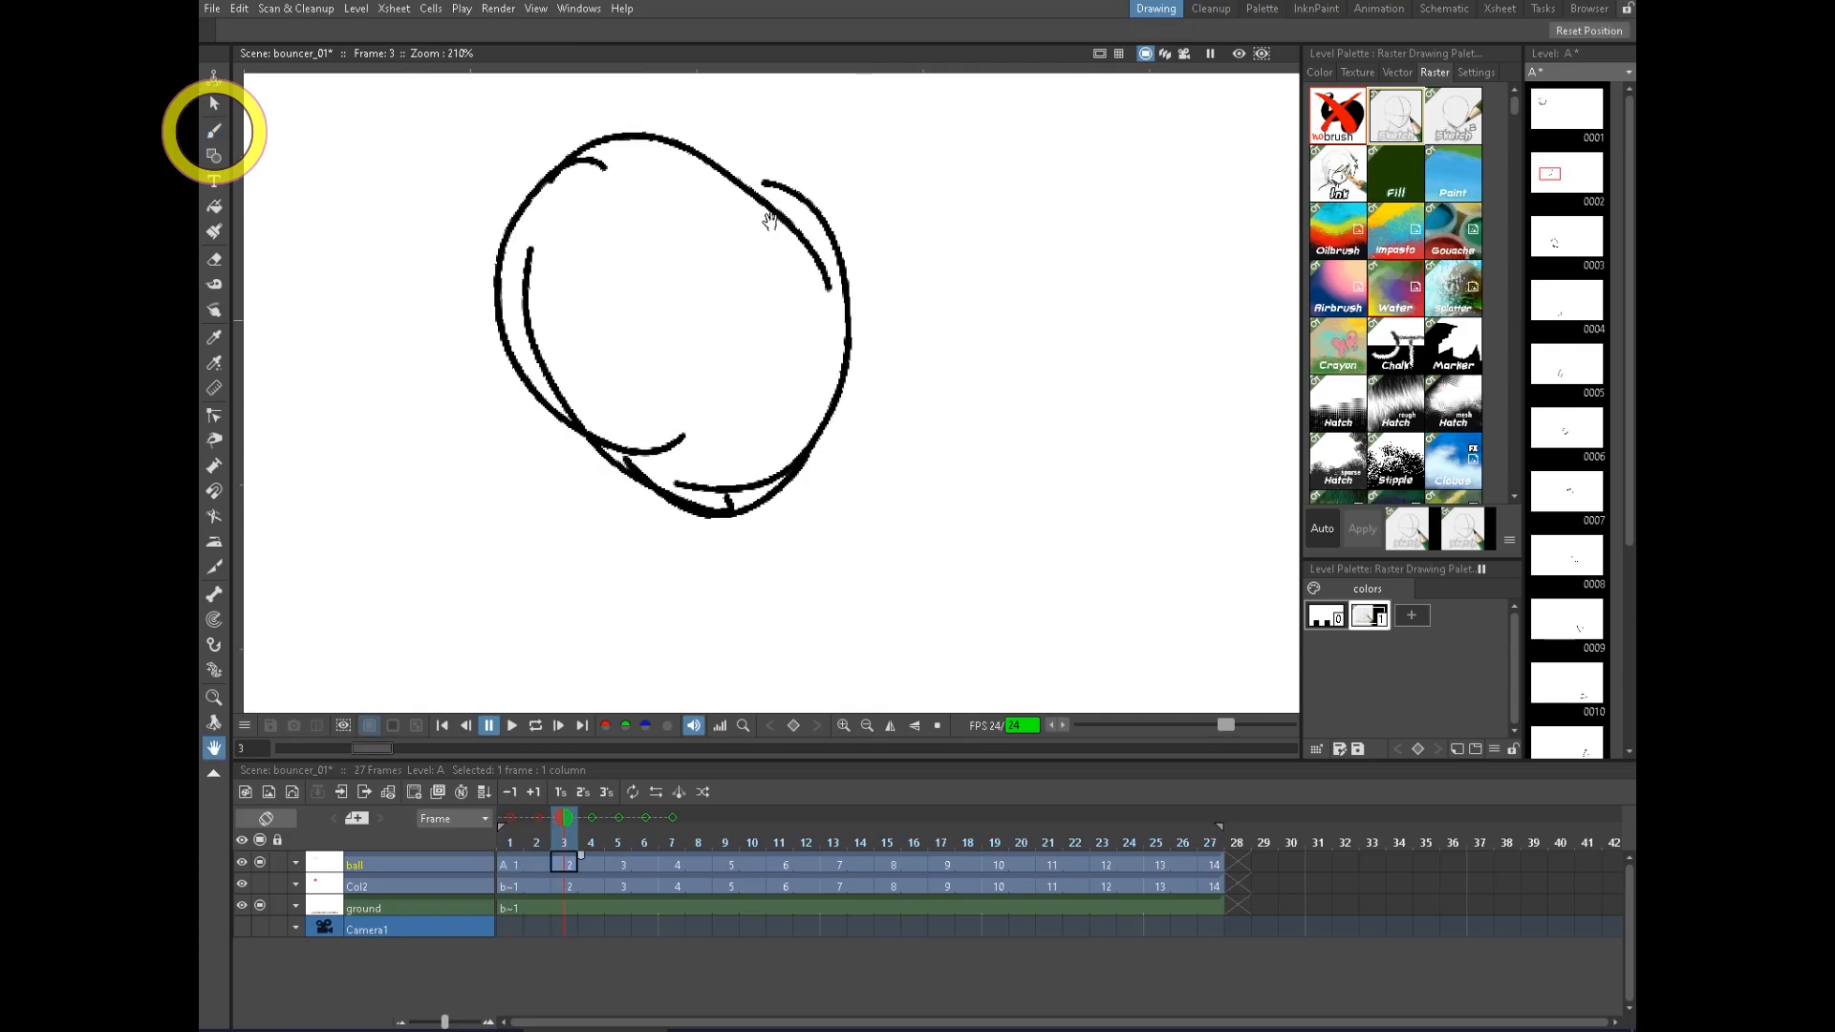
# Draw curved pencil seam lines across the ball on frames 3 and 5
pyautogui.moveTo(570, 386); pyautogui.dragTo(736, 244)
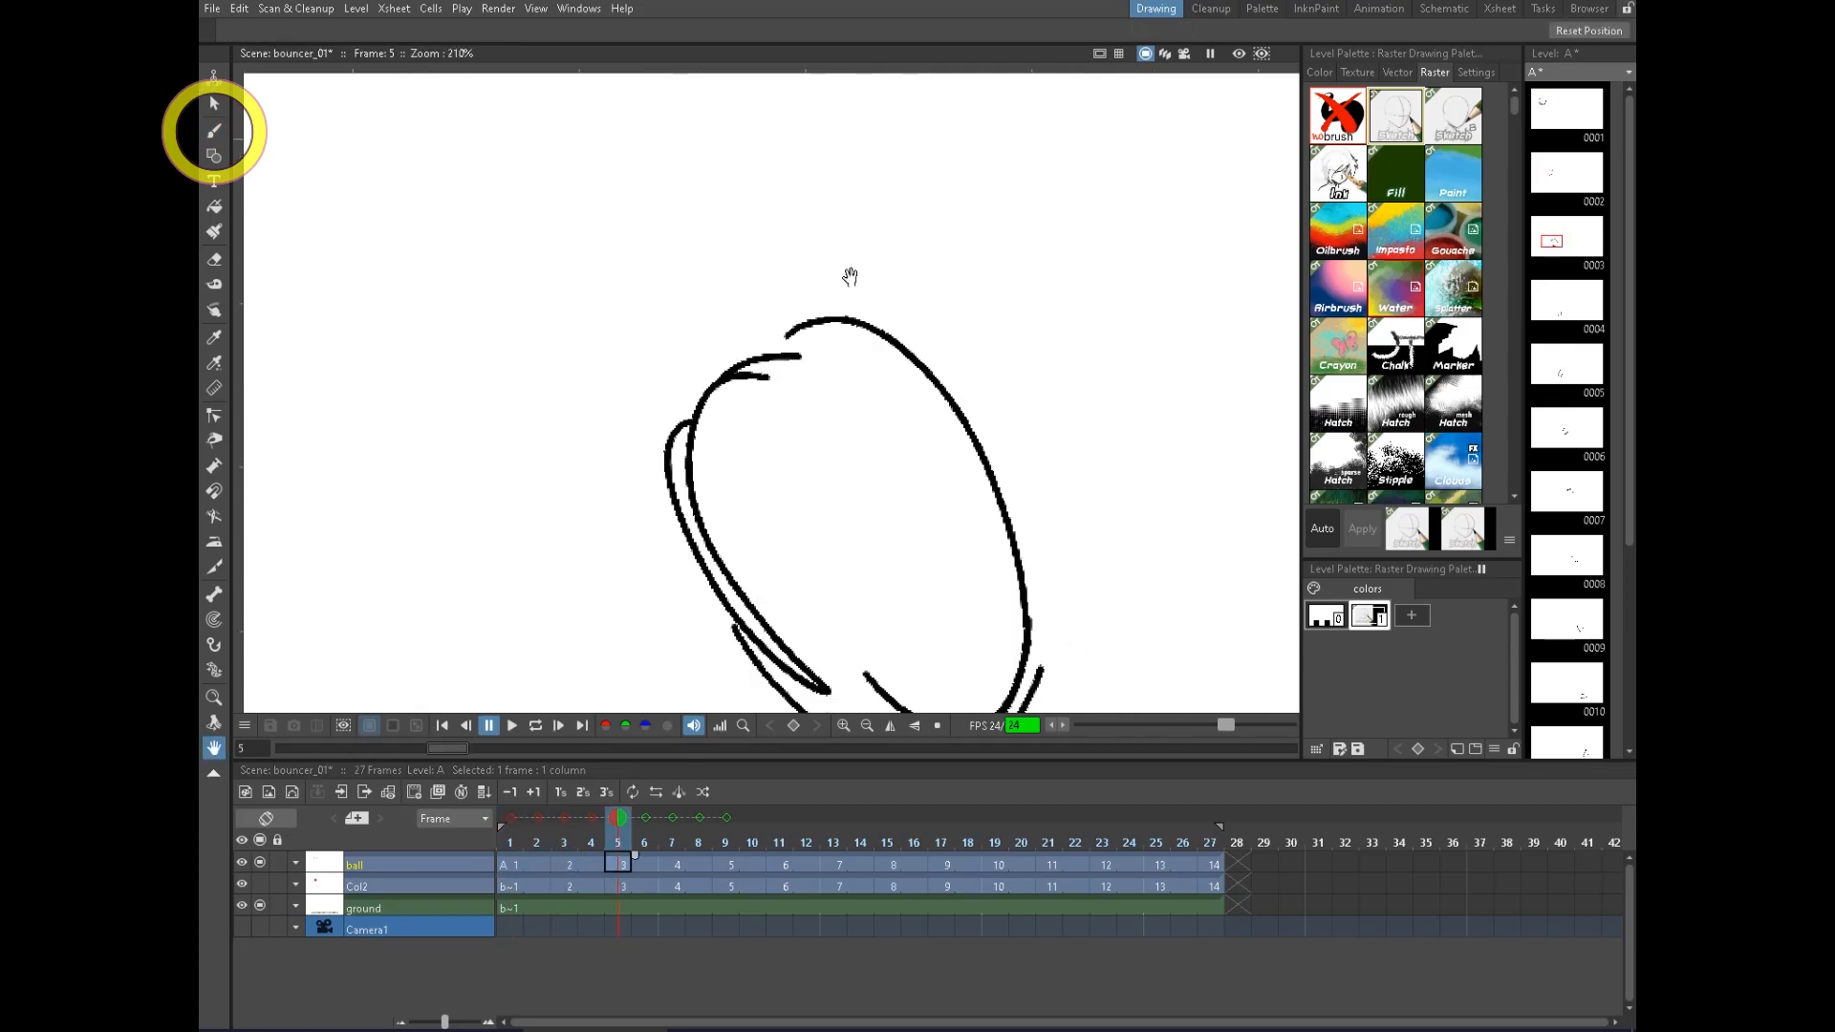
pyautogui.moveTo(632, 387); pyautogui.dragTo(841, 277)
pyautogui.moveTo(653, 356); pyautogui.dragTo(807, 286)
# Draw pencil seam lines across the ball on frame 7
pyautogui.click(673, 864)
pyautogui.press('space')
pyautogui.moveTo(943, 491)
pyautogui.mouseDown()
pyautogui.moveTo(877, 426)
pyautogui.moveTo(749, 132)
pyautogui.mouseUp()
pyautogui.moveTo(431, 330); pyautogui.dragTo(787, 317)
pyautogui.moveTo(583, 318); pyautogui.dragTo(823, 291)
# Draw pencil seam lines across the stretched ball on frame 9
pyautogui.click(725, 864)
pyautogui.moveTo(564, 350); pyautogui.dragTo(736, 368)
pyautogui.press('space')
pyautogui.moveTo(674, 428); pyautogui.dragTo(767, 338)
pyautogui.moveTo(873, 491); pyautogui.dragTo(810, 412)
# Draw slightly curved pencil seam lines inside the ball on frame 11
pyautogui.click(779, 864)
pyautogui.moveTo(865, 215); pyautogui.dragTo(786, 586)
pyautogui.click(216, 132)
pyautogui.moveTo(675, 272); pyautogui.dragTo(849, 336)
pyautogui.moveTo(705, 263); pyautogui.dragTo(832, 315)
# Draw a faint seam curving down through the middle of the ball on frame 13
pyautogui.moveTo(991, 473); pyautogui.dragTo(684, 728)
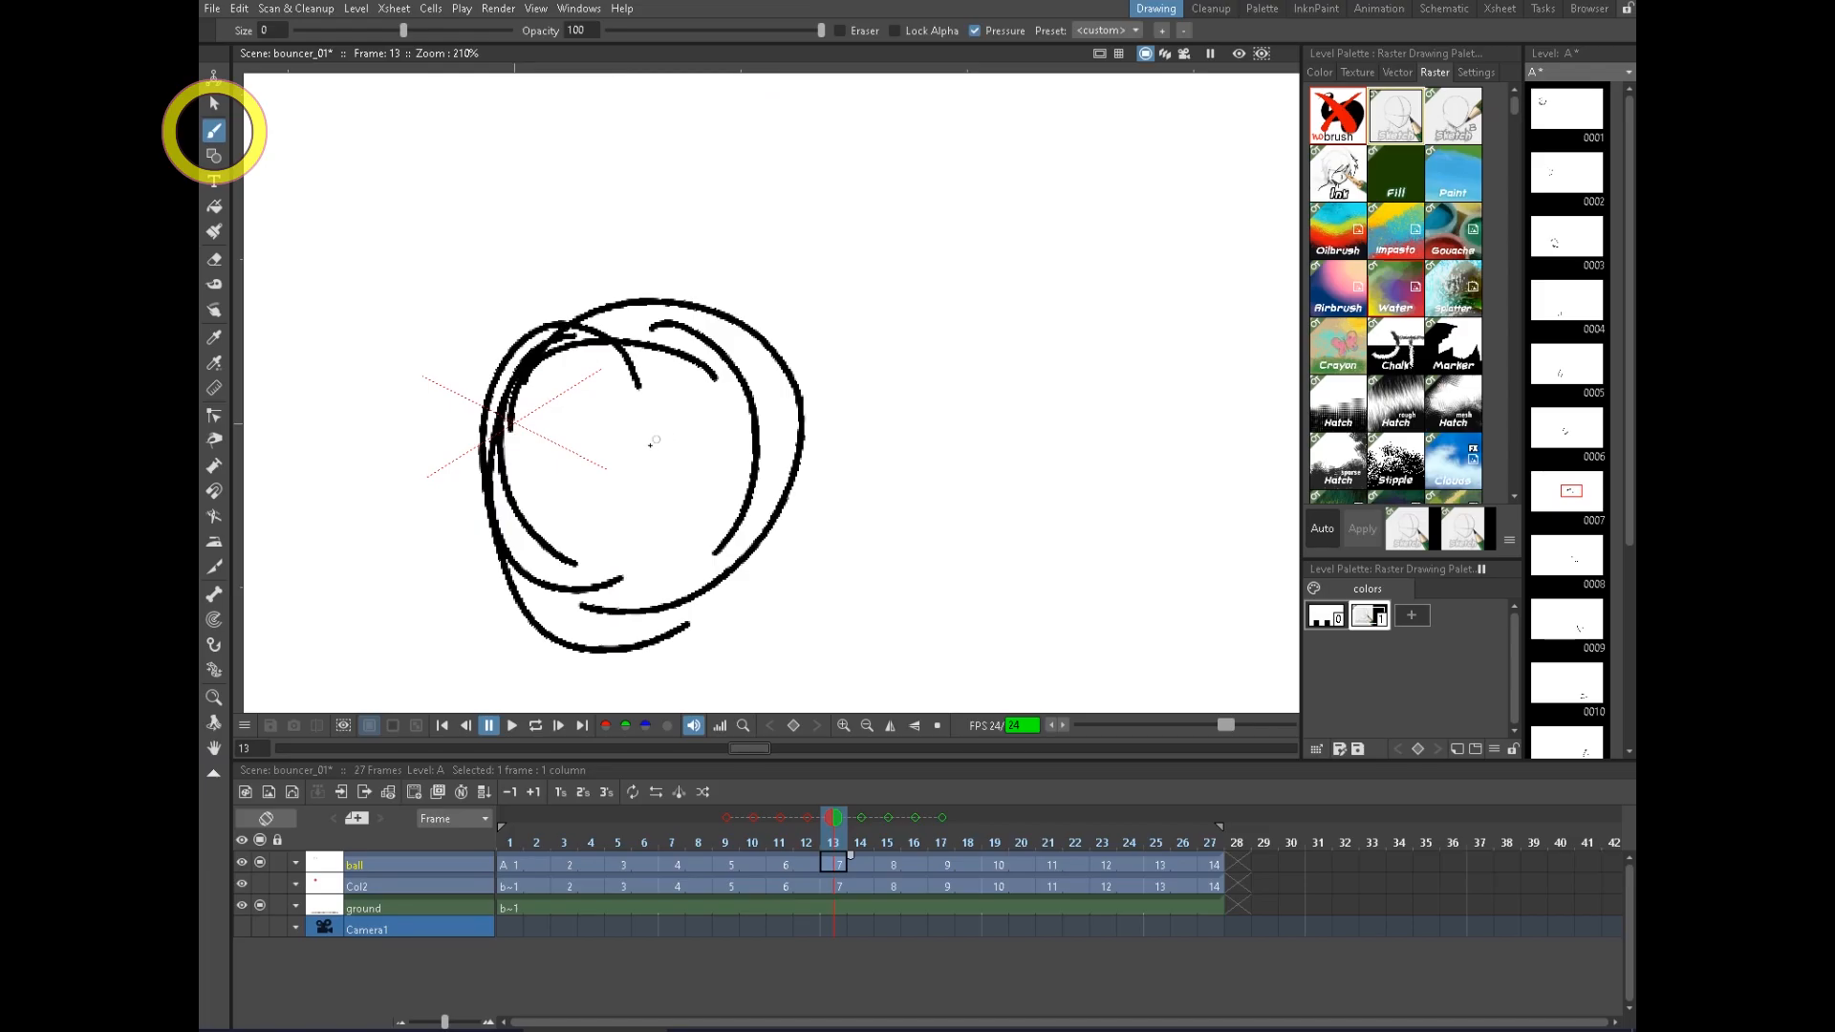
pyautogui.moveTo(552, 368)
pyautogui.mouseDown()
pyautogui.moveTo(626, 501)
pyautogui.moveTo(682, 546)
pyautogui.mouseUp()
pyautogui.moveTo(564, 405); pyautogui.dragTo(718, 544)
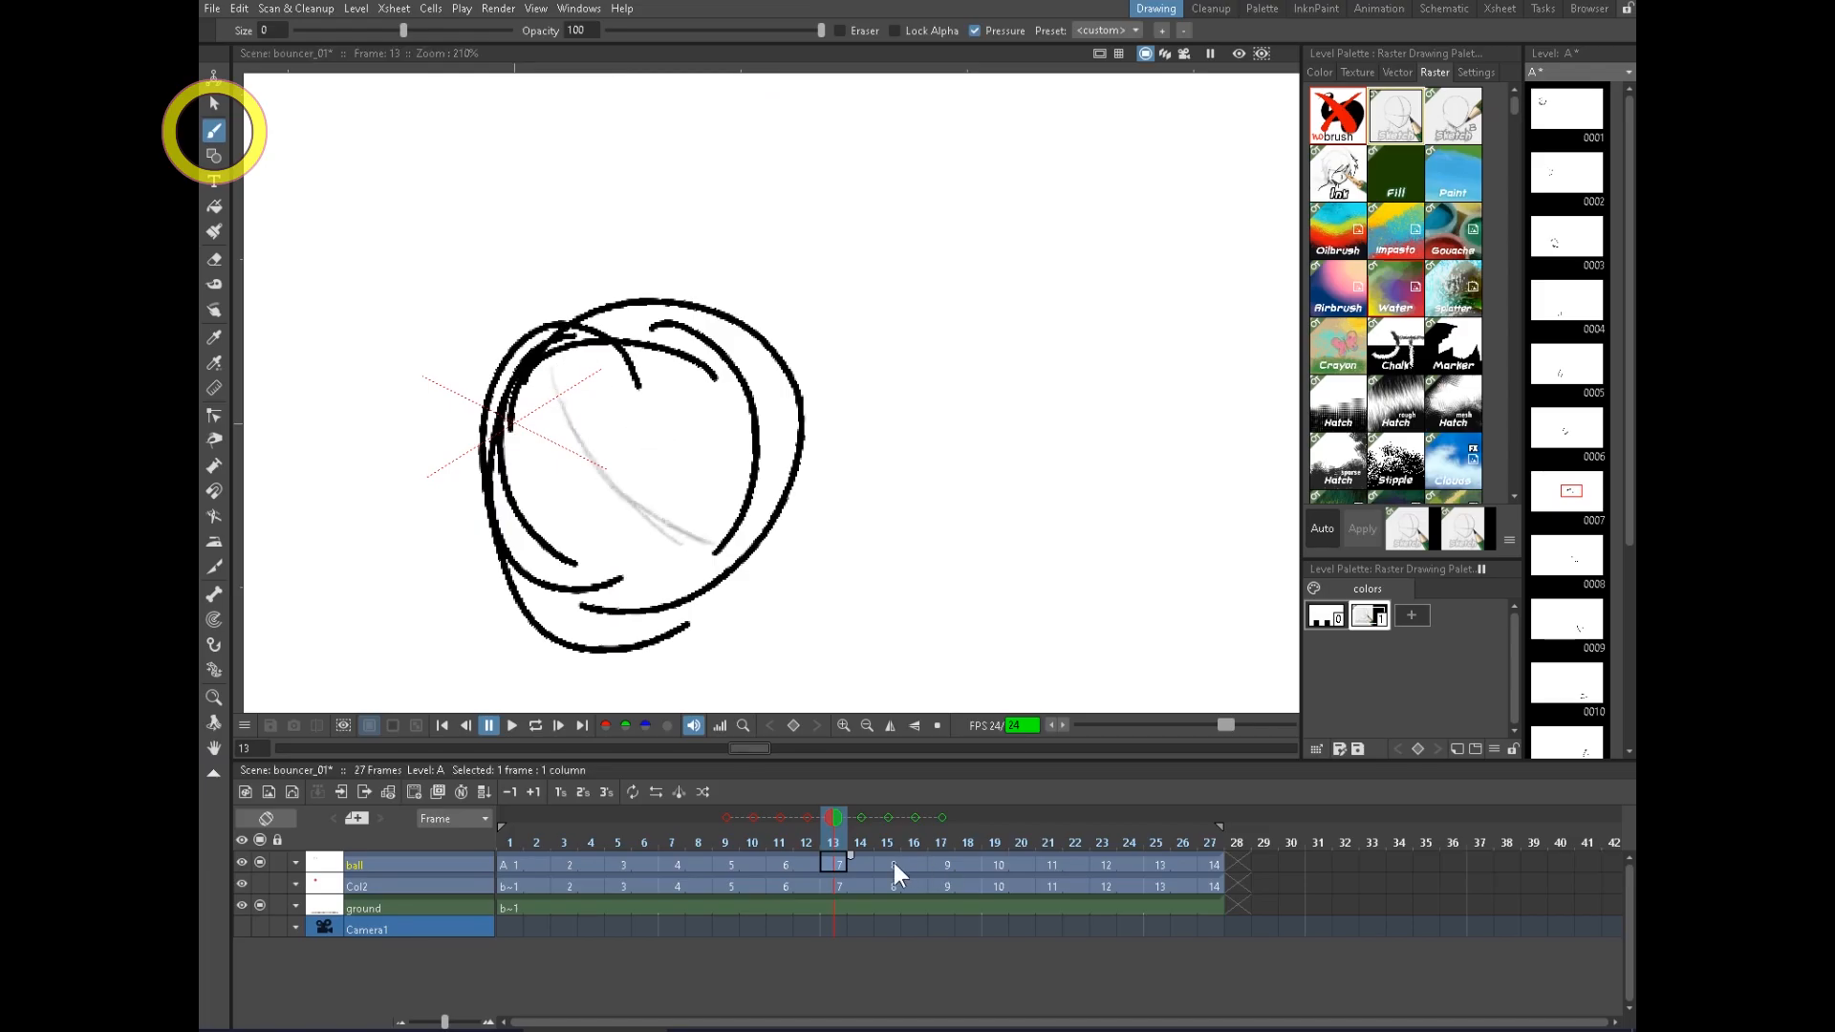
# Draw a long diagonal seam and a second curved seam crossing the ball on frame 15
pyautogui.click(896, 829)
pyautogui.moveTo(892, 643)
pyautogui.mouseDown()
pyautogui.moveTo(632, 289)
pyautogui.moveTo(692, 178)
pyautogui.mouseUp()
pyautogui.moveTo(595, 304)
pyautogui.mouseDown()
pyautogui.moveTo(715, 173)
pyautogui.moveTo(688, 175)
pyautogui.mouseUp()
pyautogui.press('space')
pyautogui.moveTo(790, 207); pyautogui.dragTo(878, 359)
pyautogui.moveTo(671, 260); pyautogui.dragTo(818, 384)
pyautogui.moveTo(772, 325); pyautogui.dragTo(871, 455)
pyautogui.press('space')
pyautogui.moveTo(974, 538)
pyautogui.mouseDown()
pyautogui.moveTo(829, 449)
pyautogui.moveTo(988, 460)
pyautogui.mouseUp()
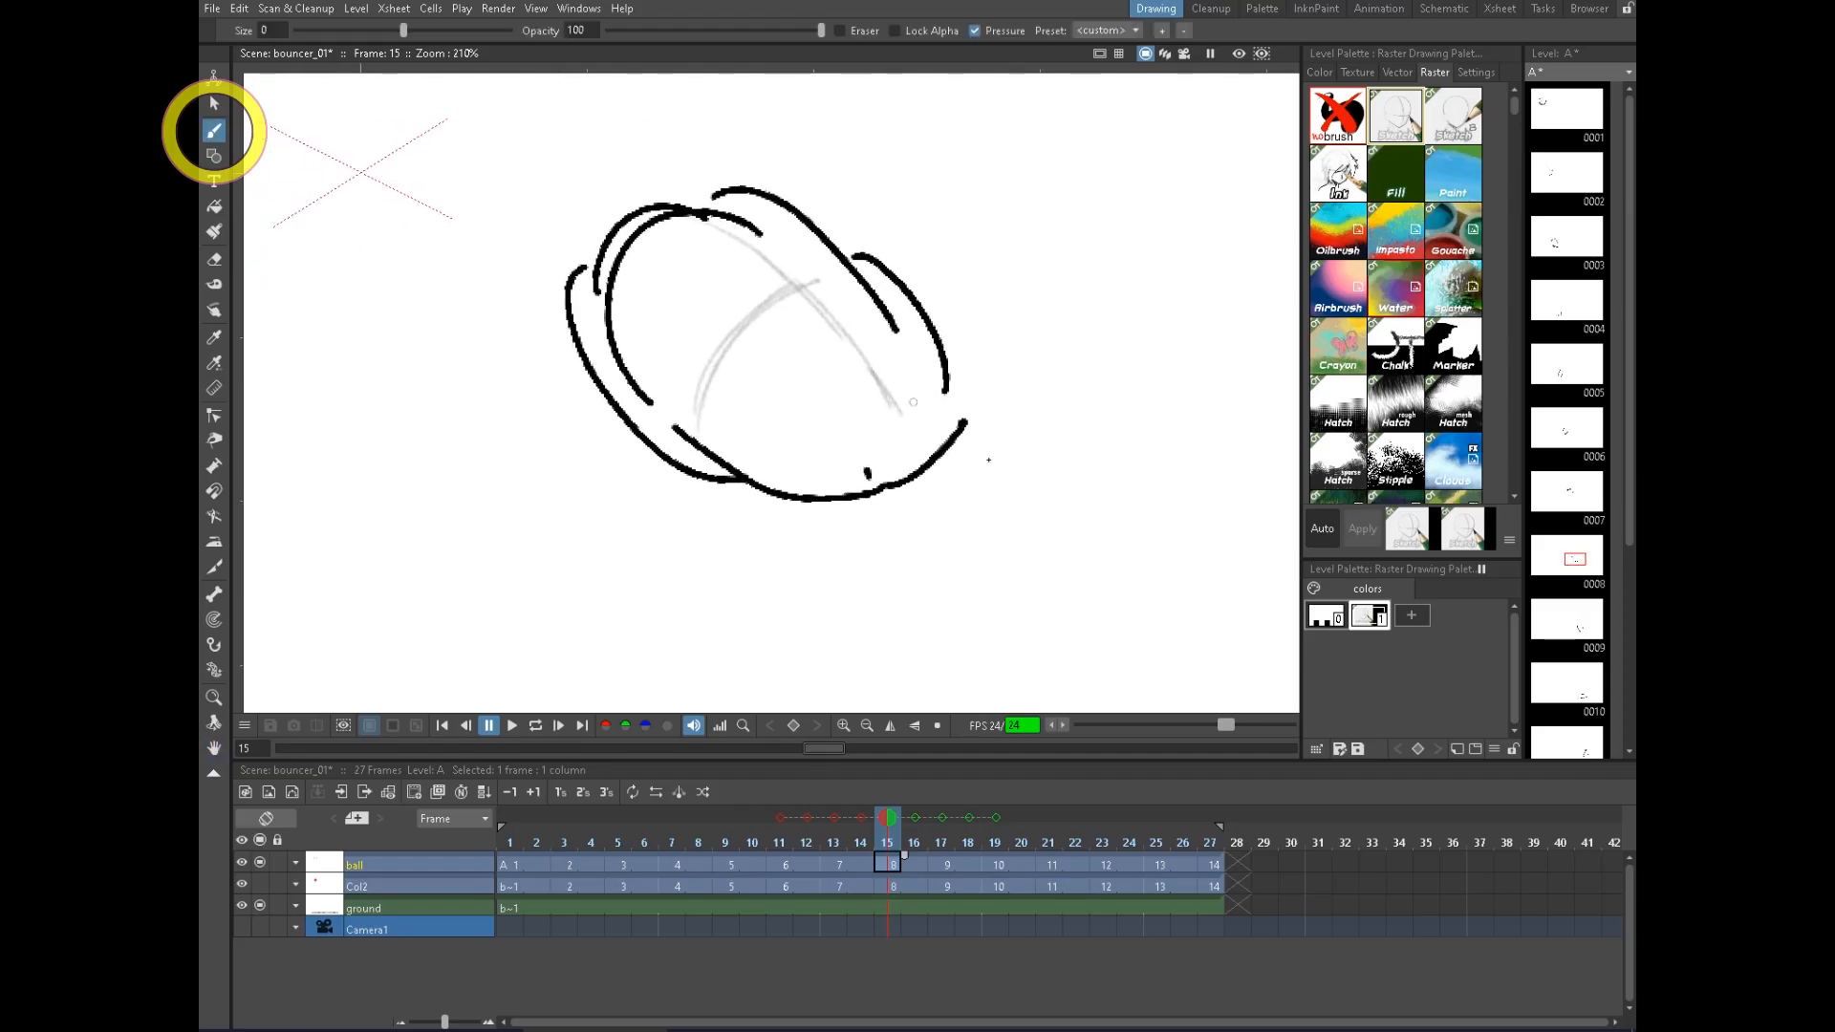
pyautogui.moveTo(695, 432)
pyautogui.mouseDown()
pyautogui.moveTo(823, 275)
pyautogui.moveTo(862, 396)
pyautogui.mouseUp()
# Draw two crossing seam lines on the stretched ball at frame 17 and add a faint second curve above them
pyautogui.click(944, 865)
pyautogui.press('space')
pyautogui.moveTo(951, 676)
pyautogui.mouseDown()
pyautogui.moveTo(704, 388)
pyautogui.moveTo(859, 294)
pyautogui.mouseUp()
pyautogui.moveTo(690, 393); pyautogui.dragTo(865, 286)
pyautogui.moveTo(740, 209); pyautogui.dragTo(875, 384)
pyautogui.press('space')
pyautogui.moveTo(943, 395); pyautogui.dragTo(874, 384)
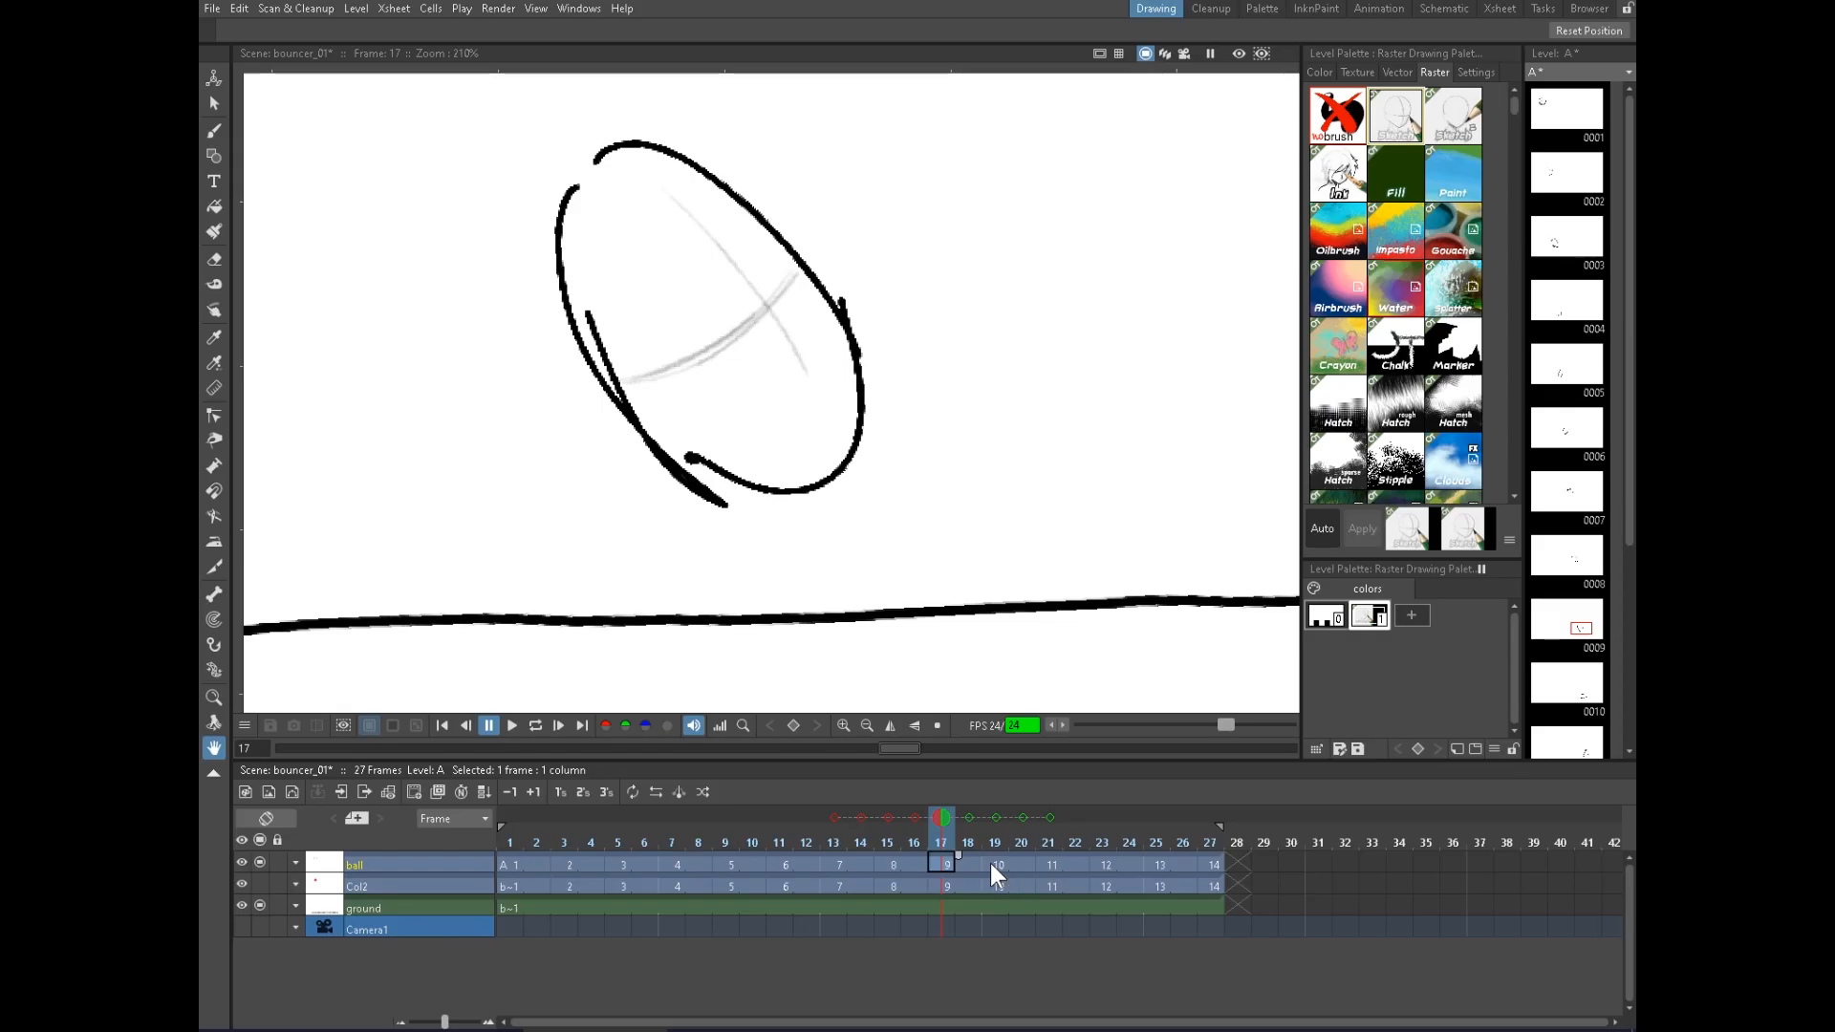
pyautogui.moveTo(1026, 389); pyautogui.dragTo(1066, 460)
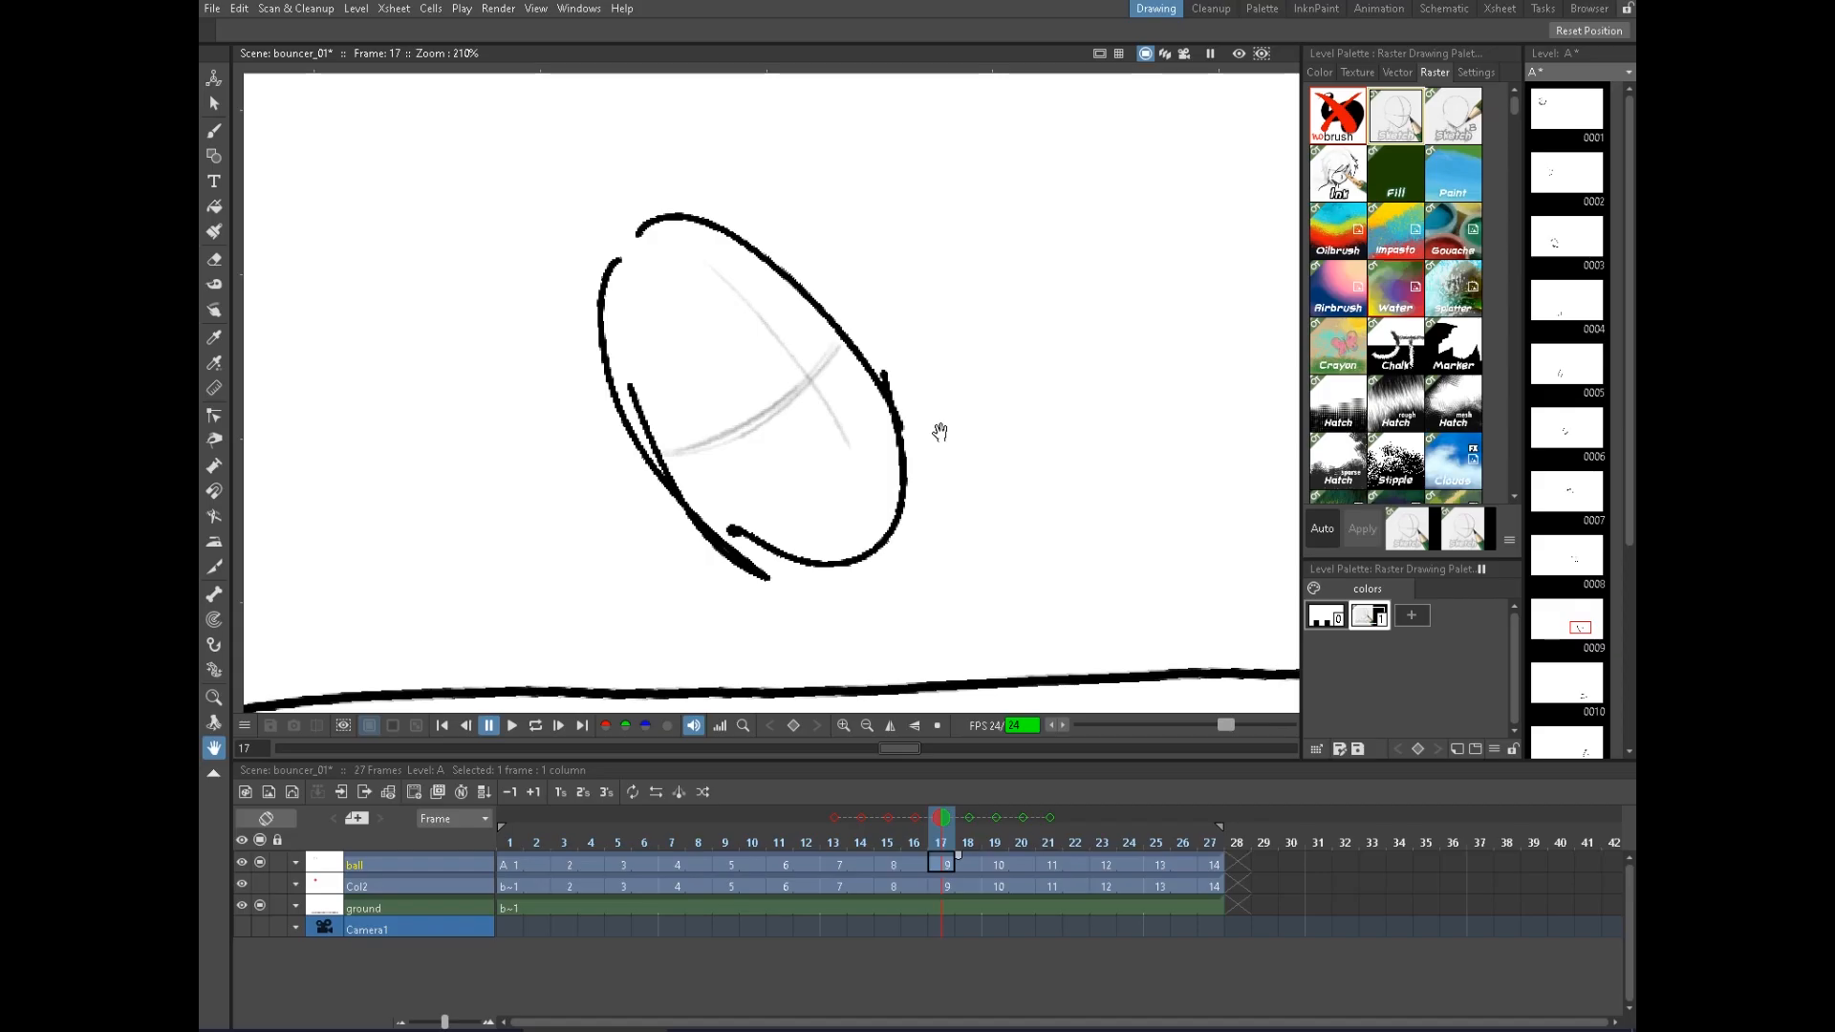
pyautogui.click(216, 134)
pyautogui.moveTo(697, 341); pyautogui.dragTo(796, 402)
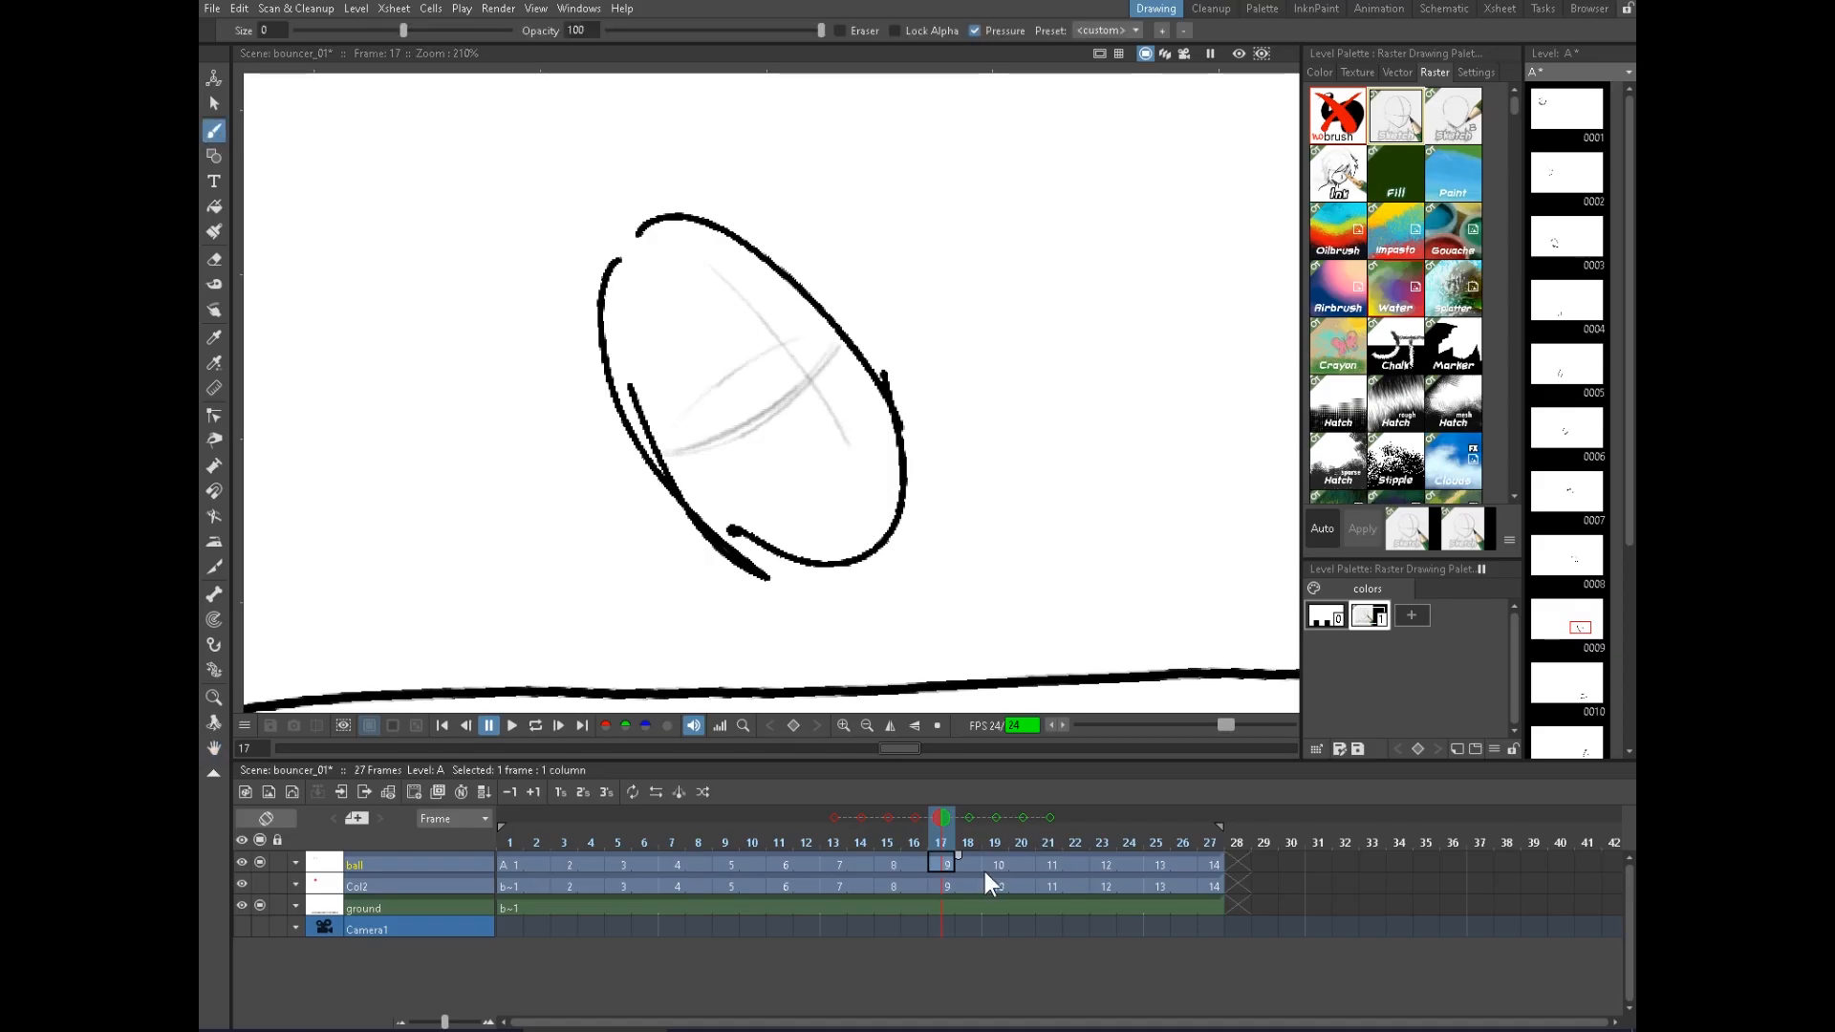
# Draw a wide horizontal seam and a vertical seam across the squashed ball on frame 19
pyautogui.click(994, 867)
pyautogui.press('space')
pyautogui.moveTo(1000, 421); pyautogui.dragTo(994, 196)
pyautogui.moveTo(677, 396); pyautogui.dragTo(1027, 392)
pyautogui.moveTo(1028, 392); pyautogui.dragTo(764, 413)
pyautogui.moveTo(850, 316); pyautogui.dragTo(847, 451)
pyautogui.press('space')
pyautogui.moveTo(1011, 510); pyautogui.dragTo(869, 520)
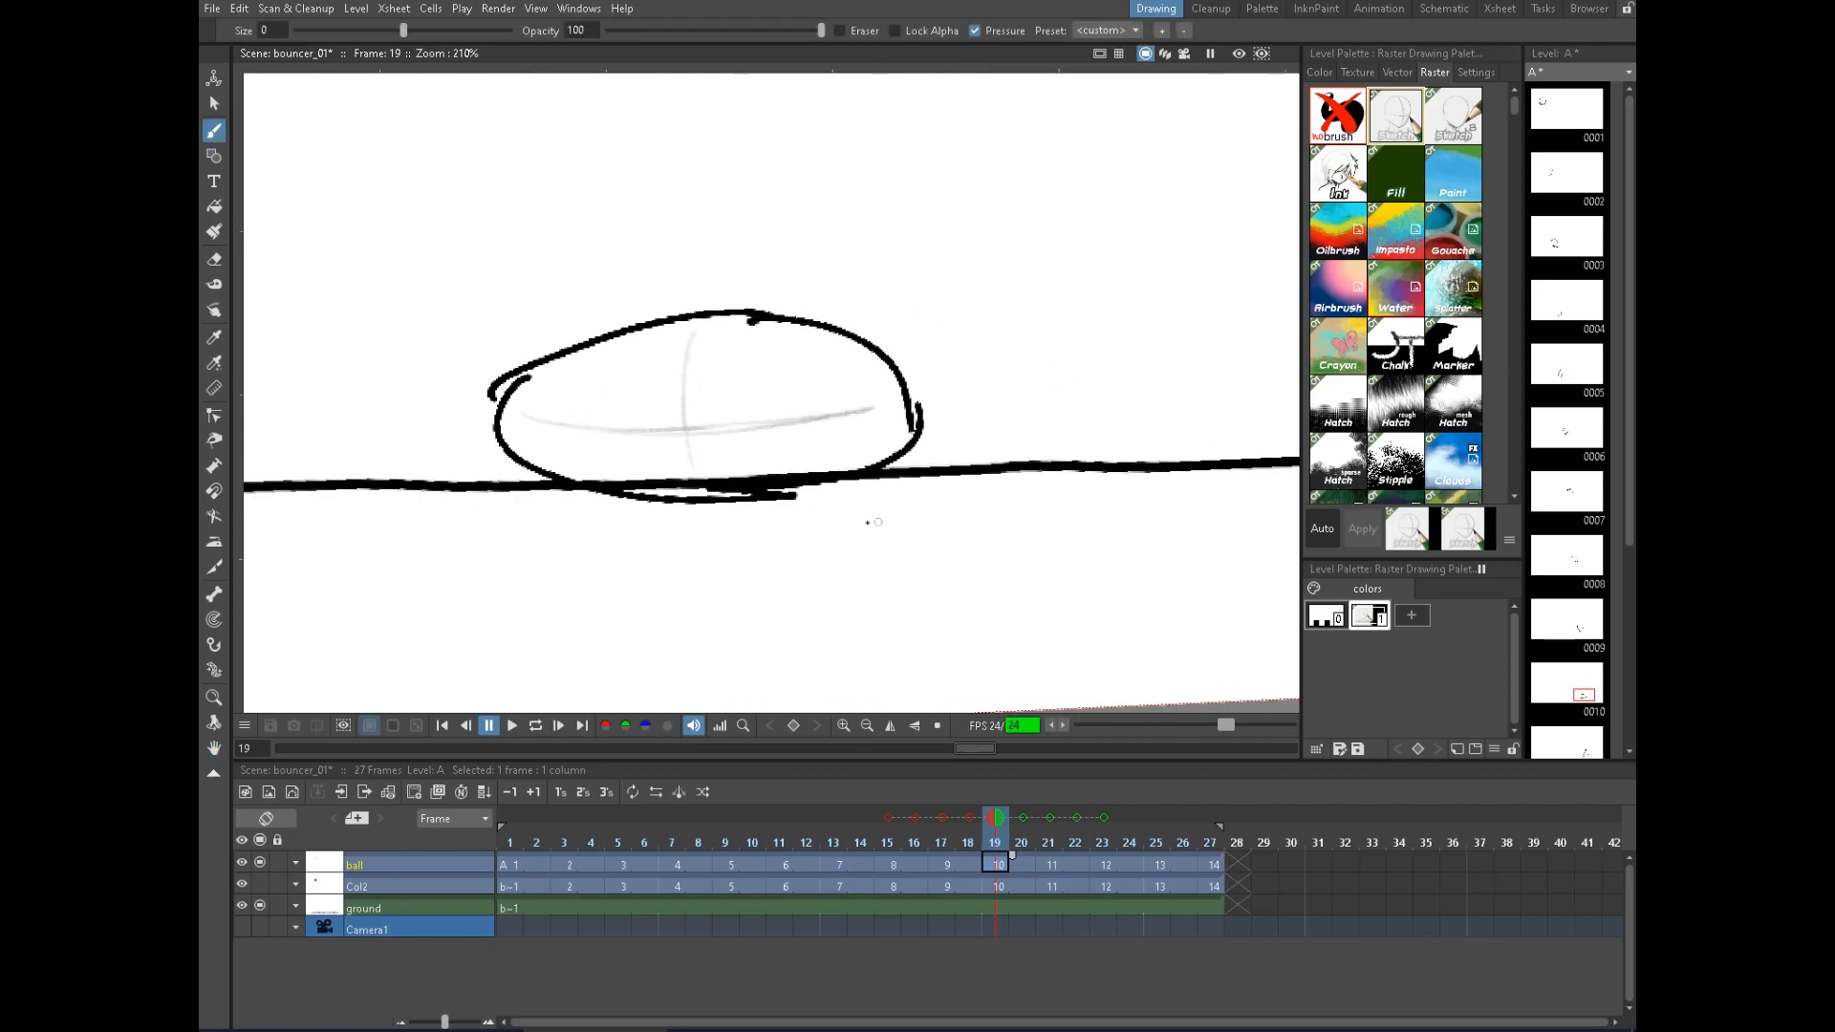
# Add faint second curves beside the vertical seam and above the horizontal seam on frame 19
pyautogui.moveTo(719, 330); pyautogui.dragTo(748, 412)
pyautogui.press('space')
pyautogui.moveTo(629, 432)
pyautogui.mouseDown()
pyautogui.moveTo(842, 429)
pyautogui.moveTo(734, 397)
pyautogui.mouseUp()
pyautogui.moveTo(1057, 499)
pyautogui.mouseDown()
pyautogui.moveTo(892, 545)
pyautogui.moveTo(995, 581)
pyautogui.mouseUp()
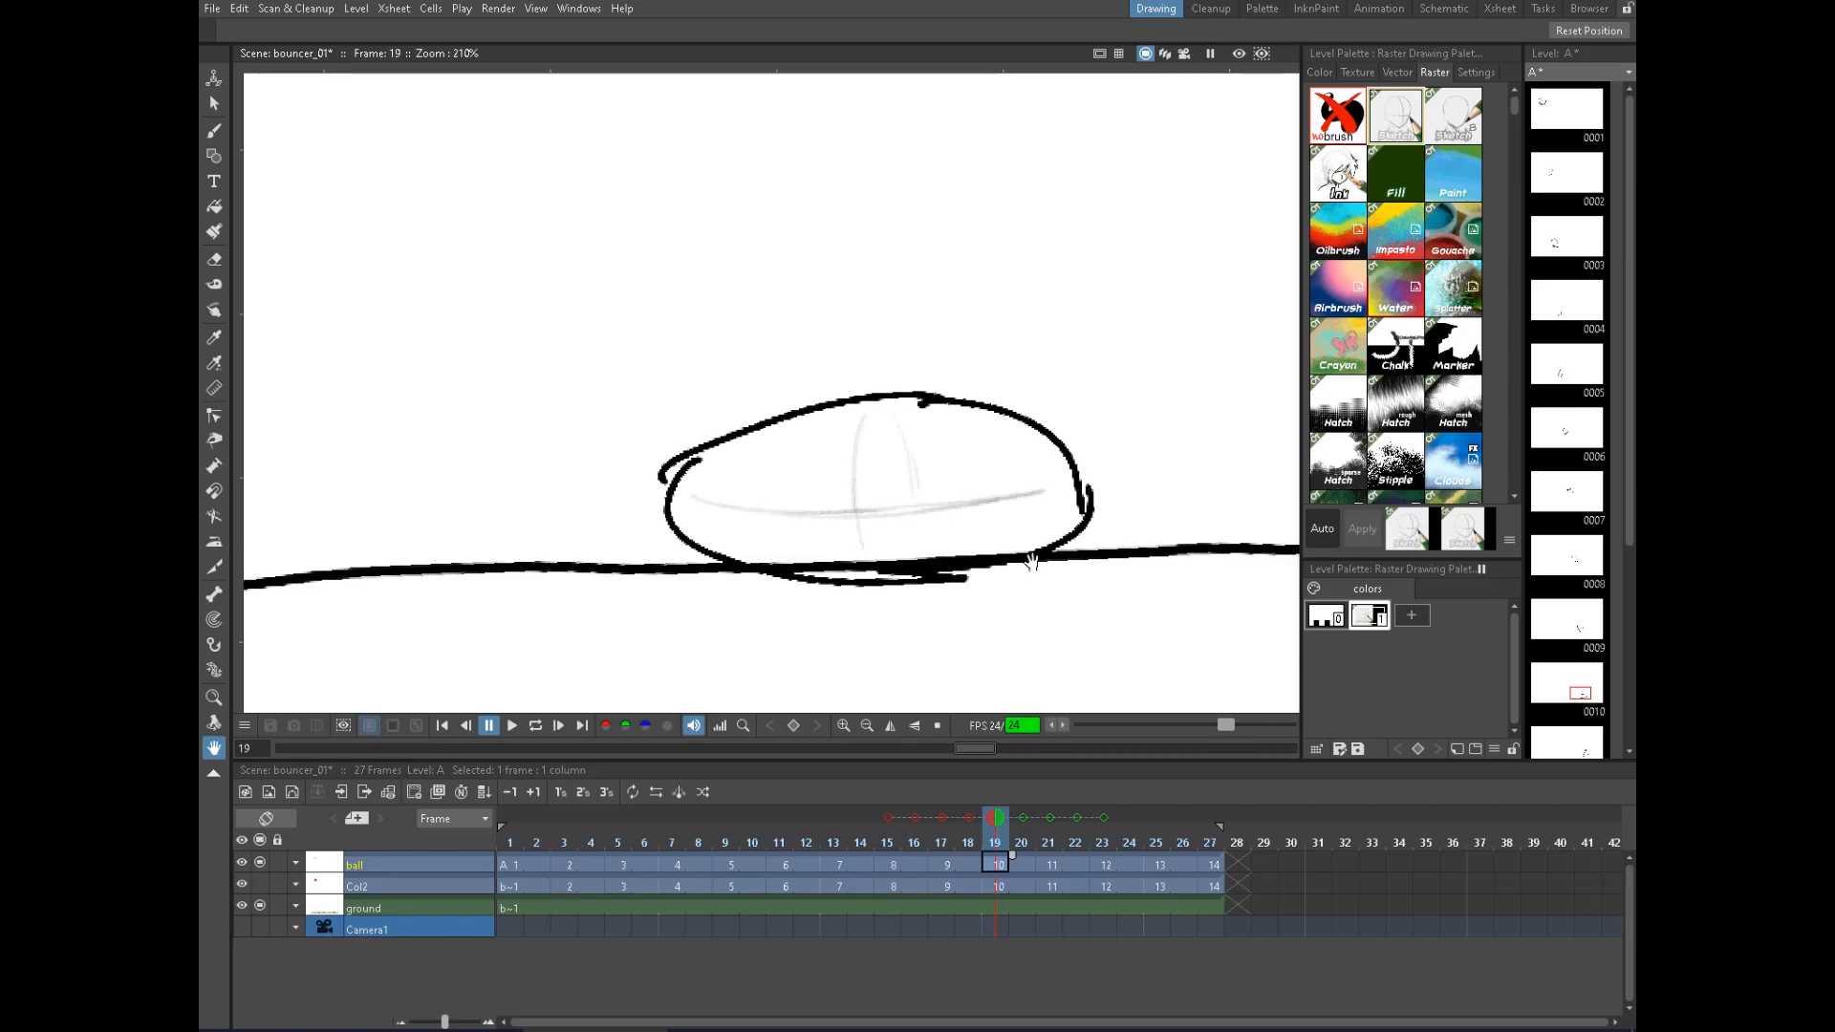
pyautogui.moveTo(697, 481); pyautogui.dragTo(889, 448)
# Test temporary panning and zooming, and view the whole camera frame at frame 19
pyautogui.press('space')
pyautogui.moveTo(1105, 539); pyautogui.dragTo(742, 485)
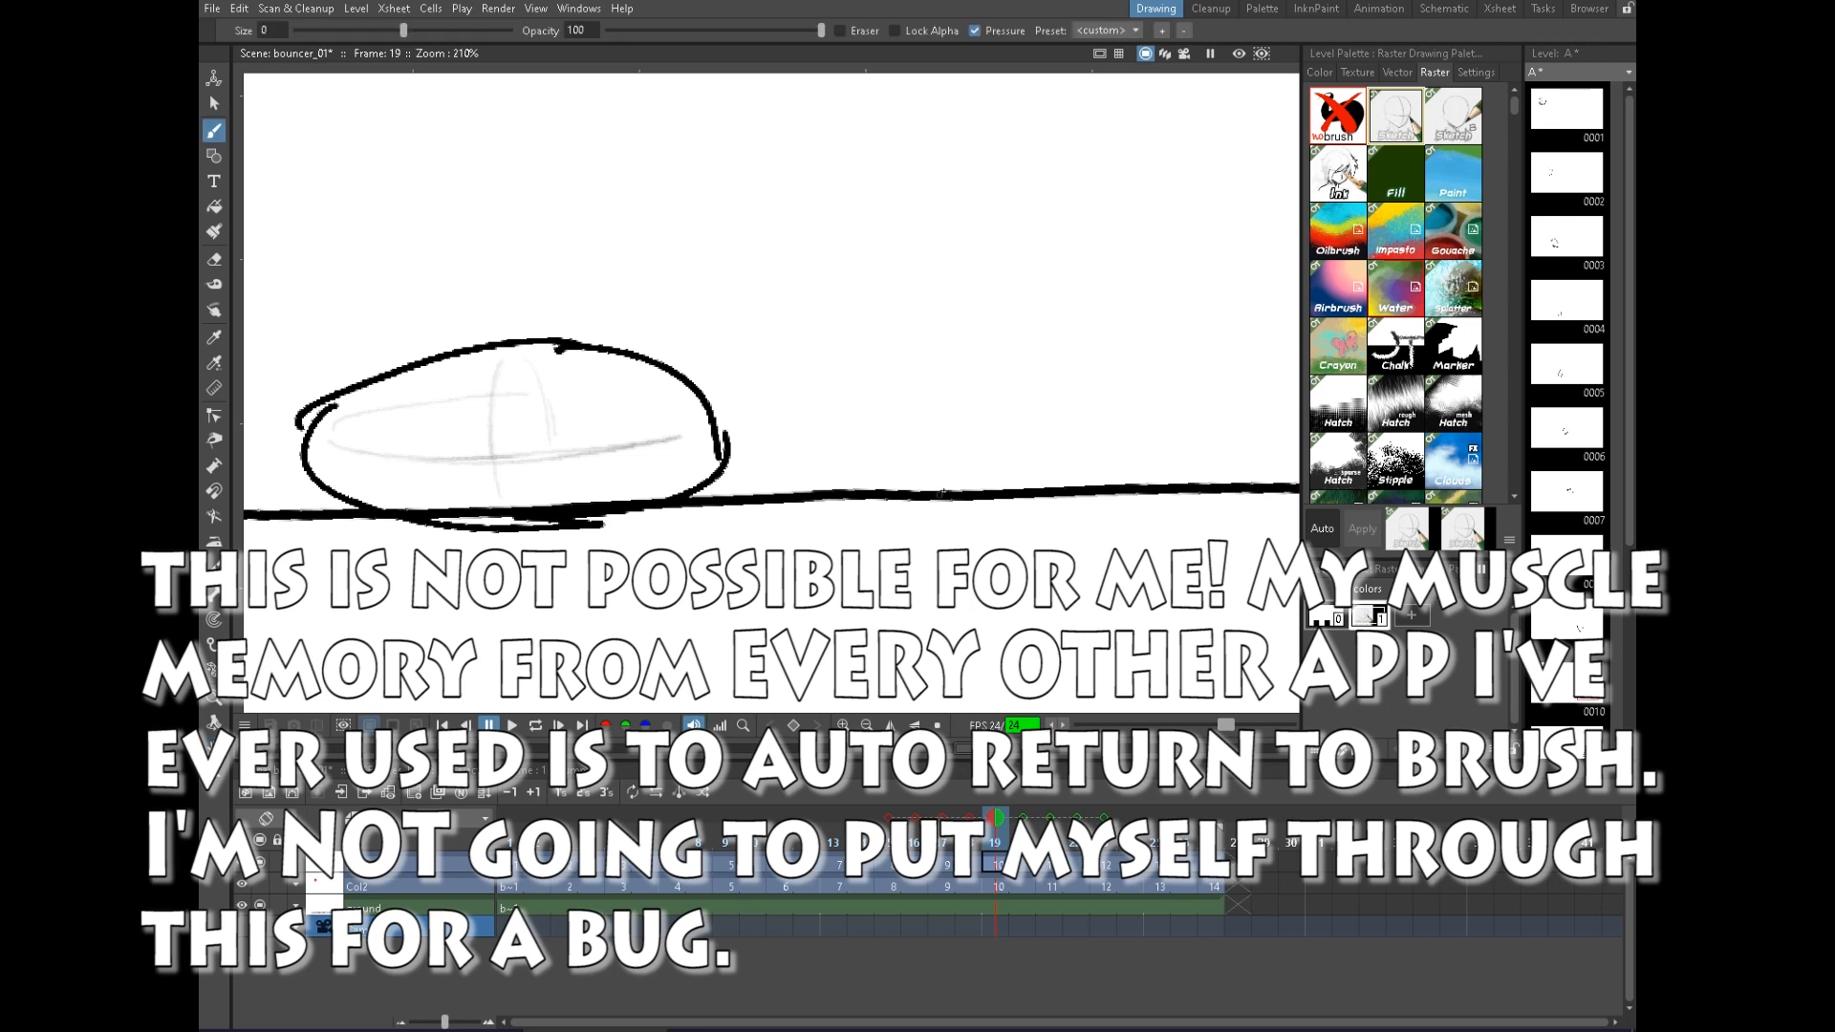
pyautogui.hotkey('shift', 'space')
pyautogui.moveTo(1163, 512); pyautogui.dragTo(1059, 560)
pyautogui.moveTo(921, 316)
pyautogui.mouseDown()
pyautogui.moveTo(852, 446)
pyautogui.moveTo(814, 426)
pyautogui.moveTo(978, 616)
pyautogui.mouseUp()
pyautogui.press('space')
pyautogui.hotkey('shift', 'space')
pyautogui.moveTo(1031, 496); pyautogui.dragTo(1031, 498)
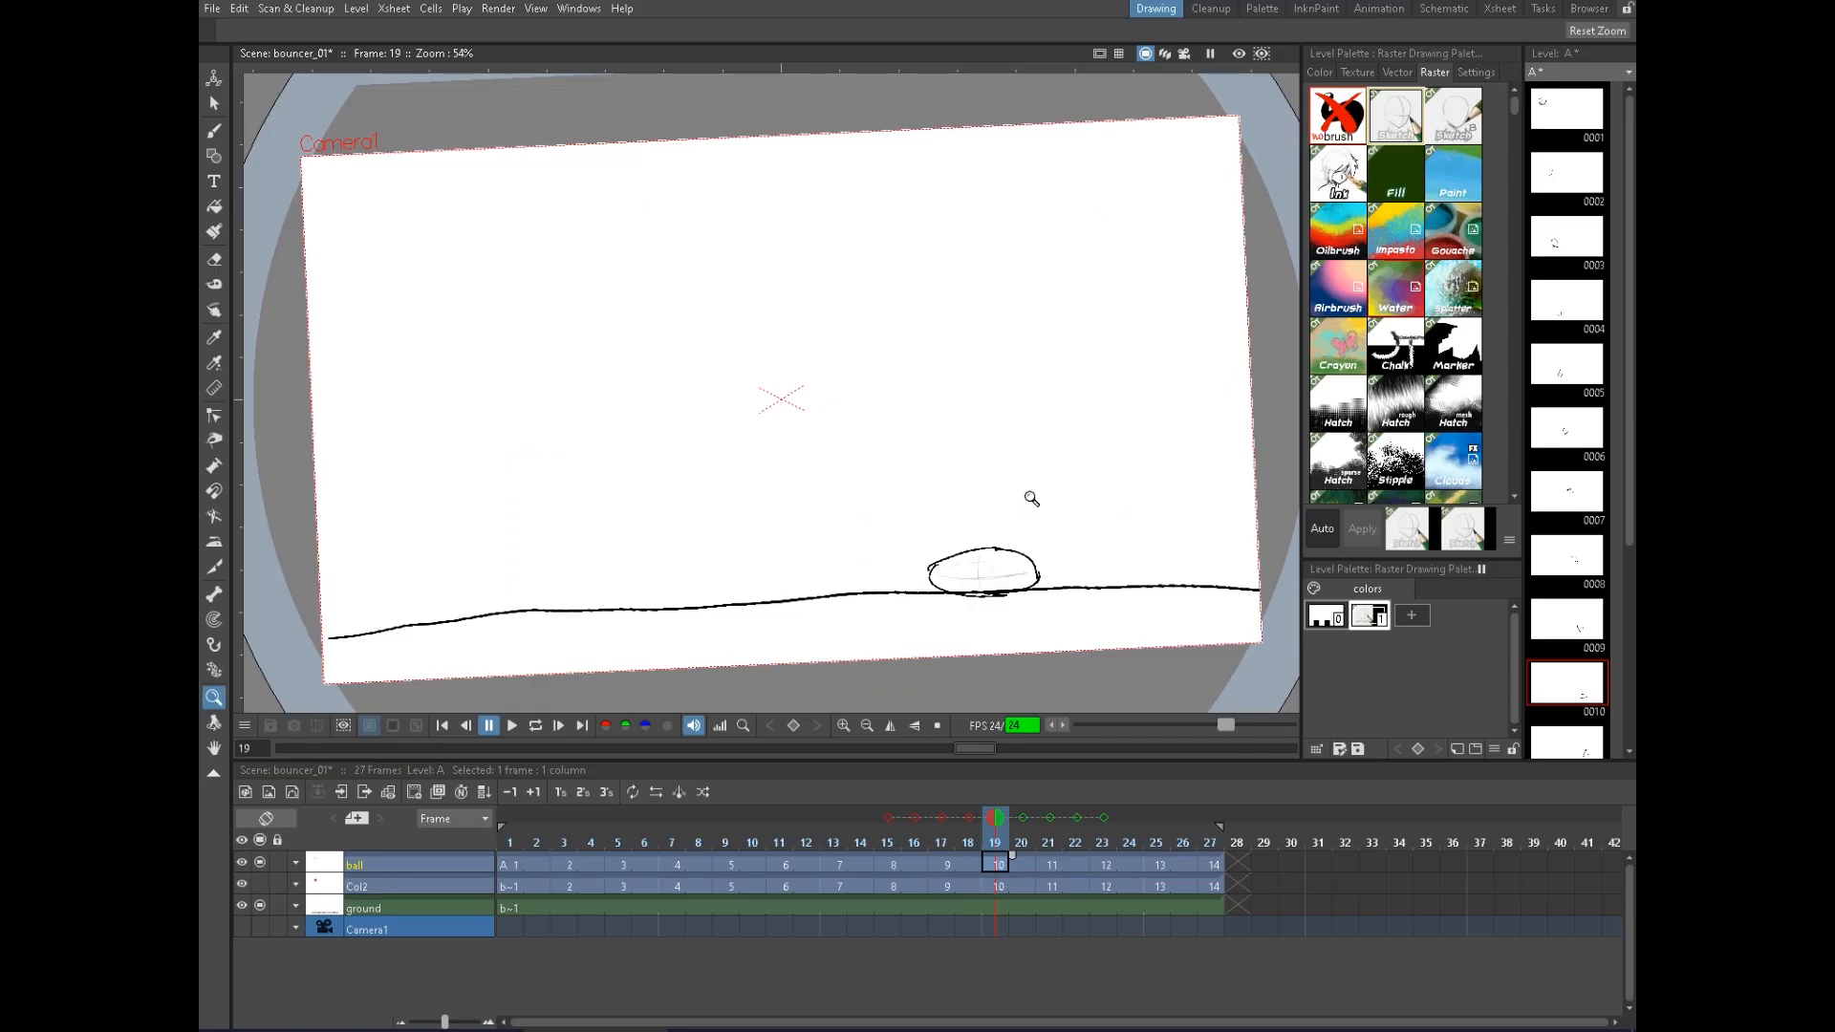
# Start a new scene, discarding the unsaved changes to the scene, the A level and its palette
pyautogui.click(1607, 2)
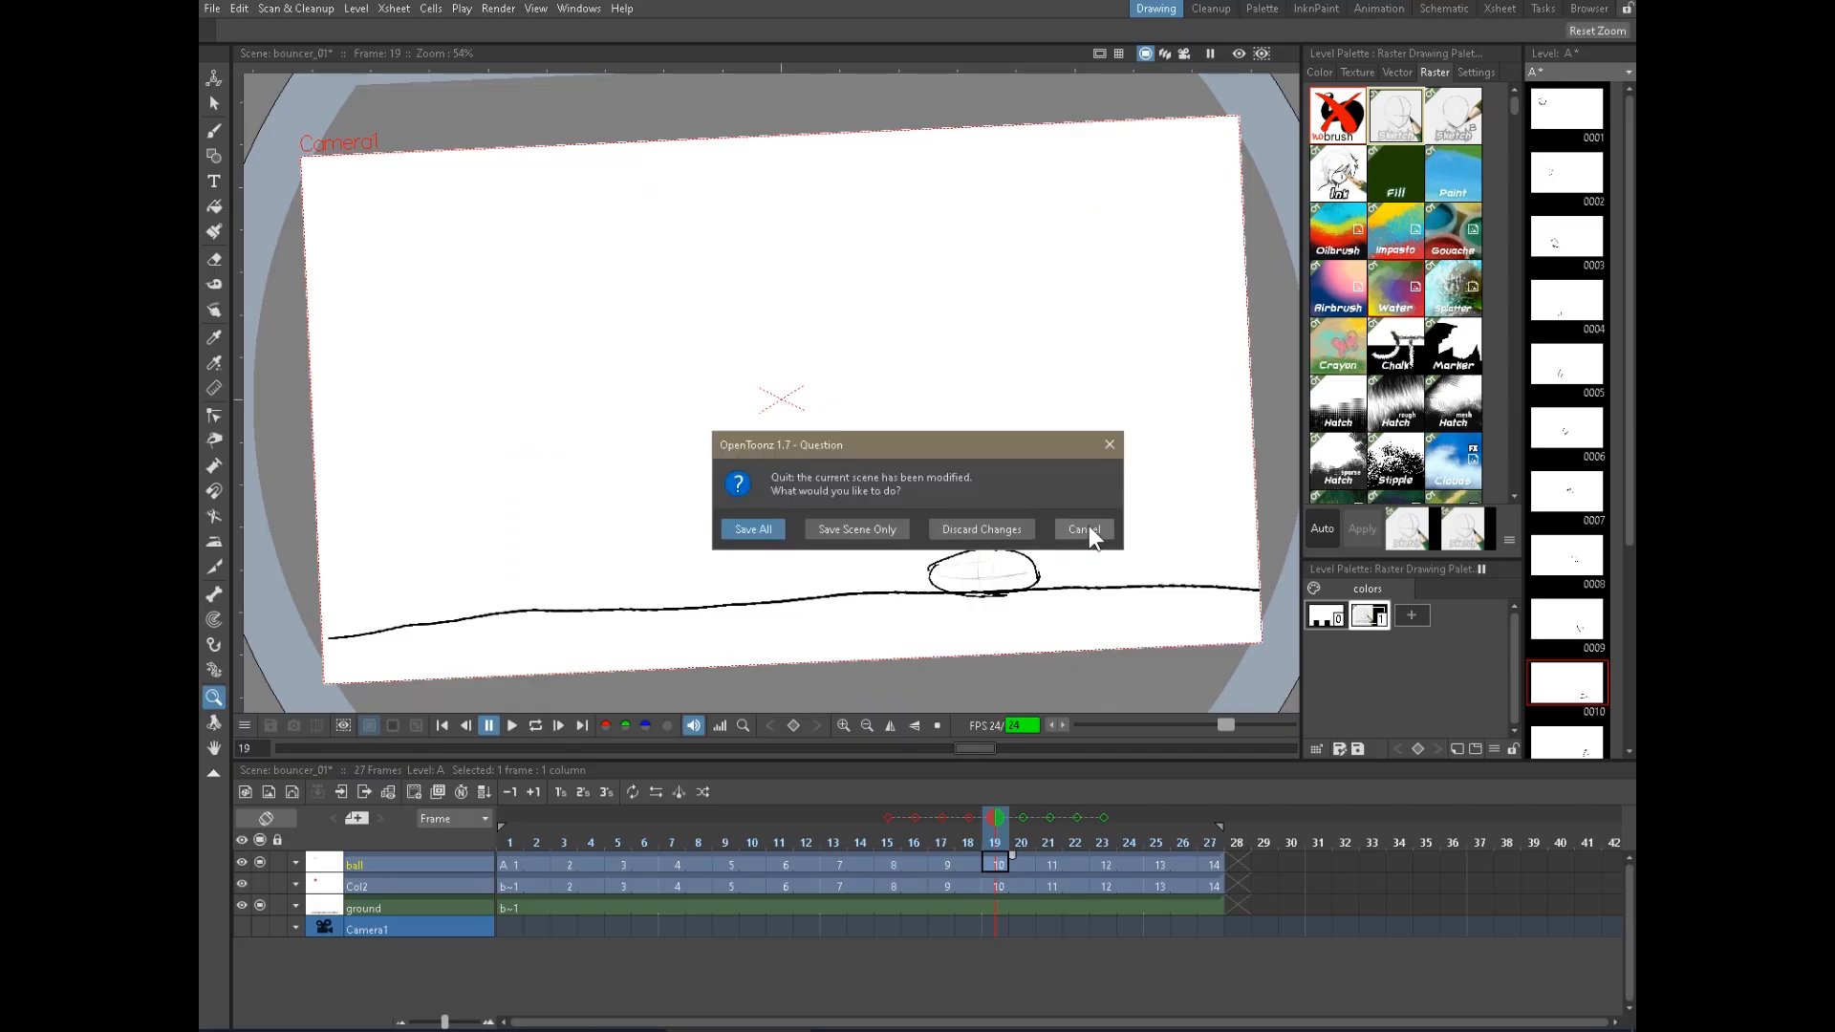
pyautogui.click(1086, 529)
pyautogui.click(212, 8)
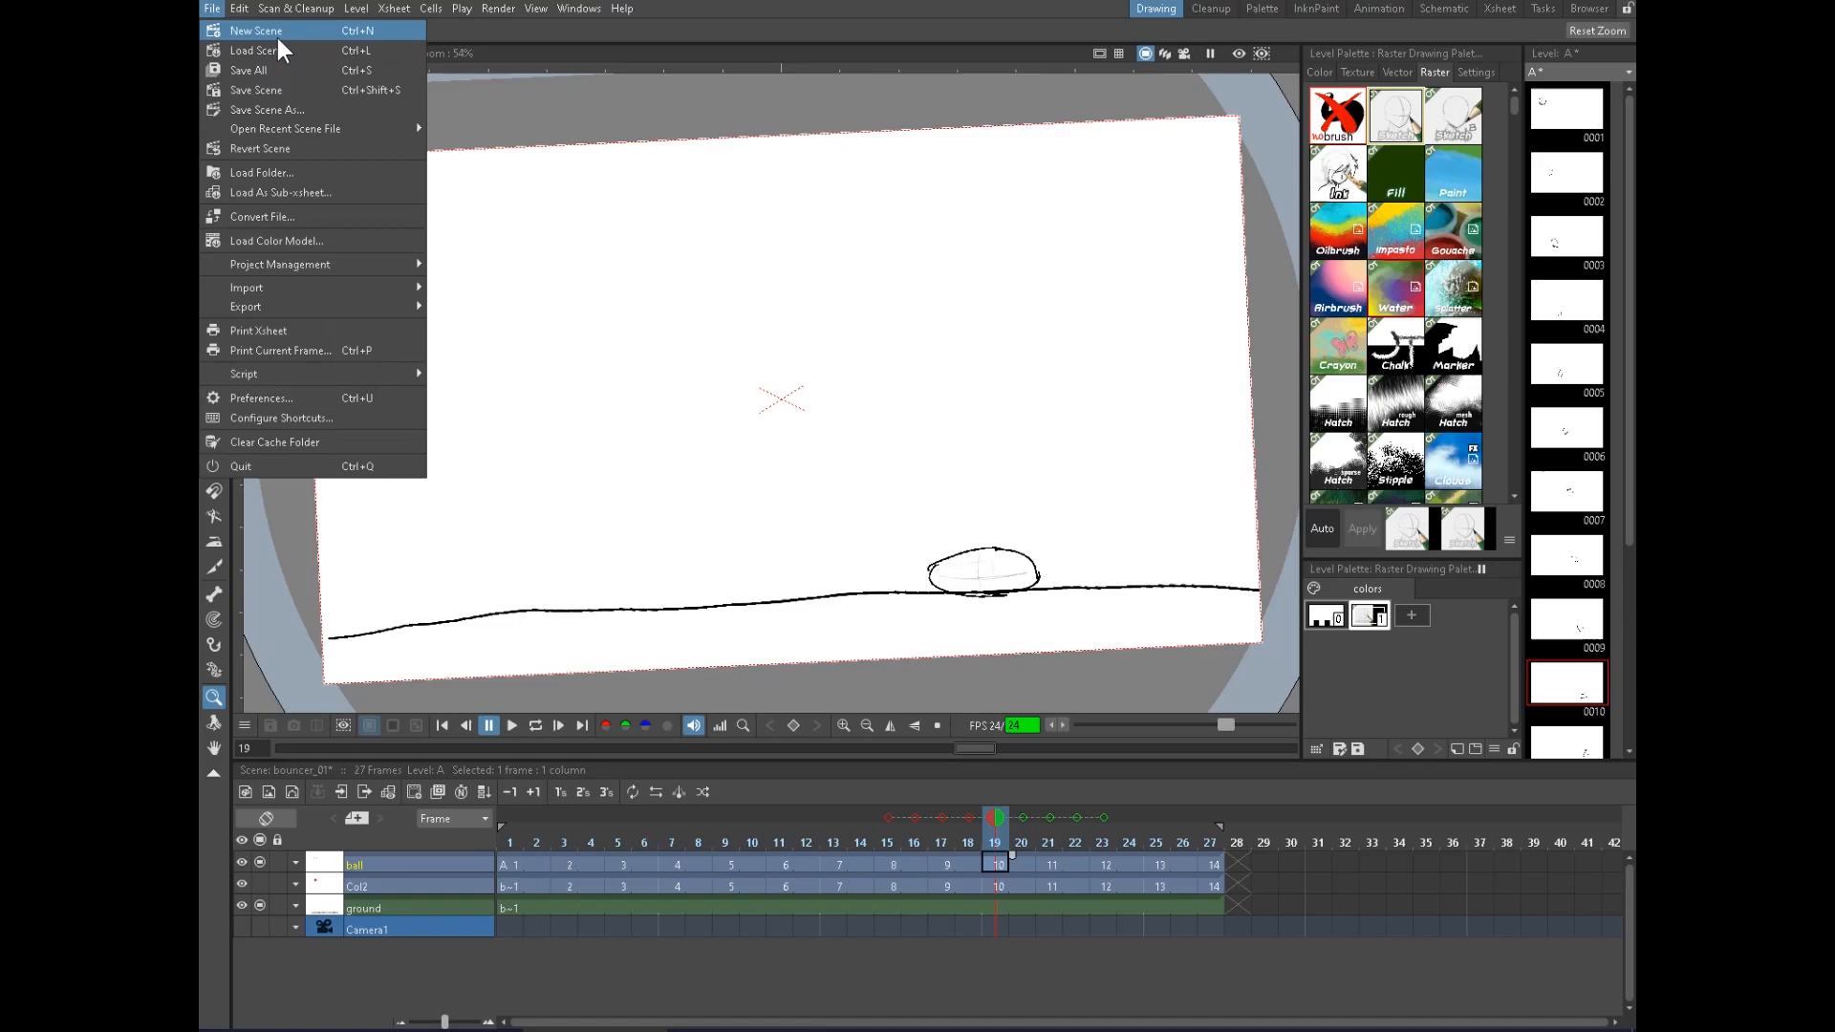
pyautogui.click(287, 35)
pyautogui.click(995, 530)
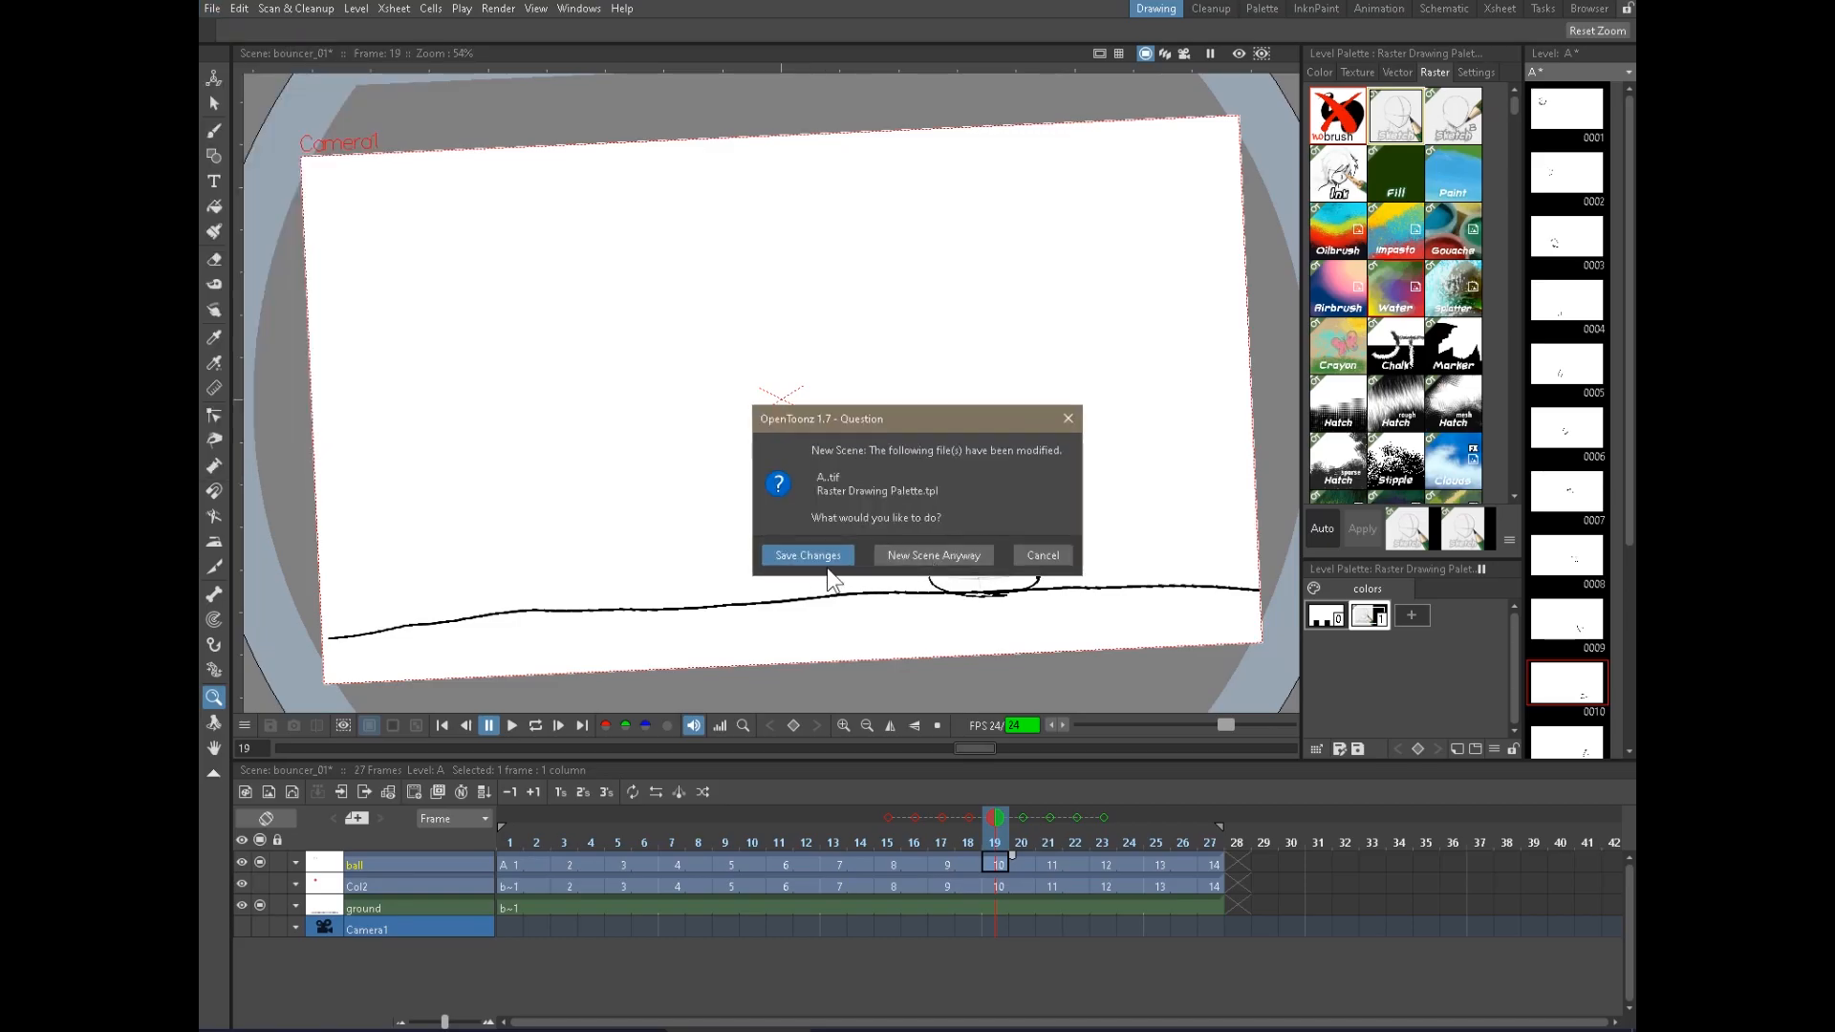
pyautogui.click(925, 558)
# Load bouncer_01.tnz from the brush_test project's scenes folder and check its ball drawings through frame 9
pyautogui.click(212, 8)
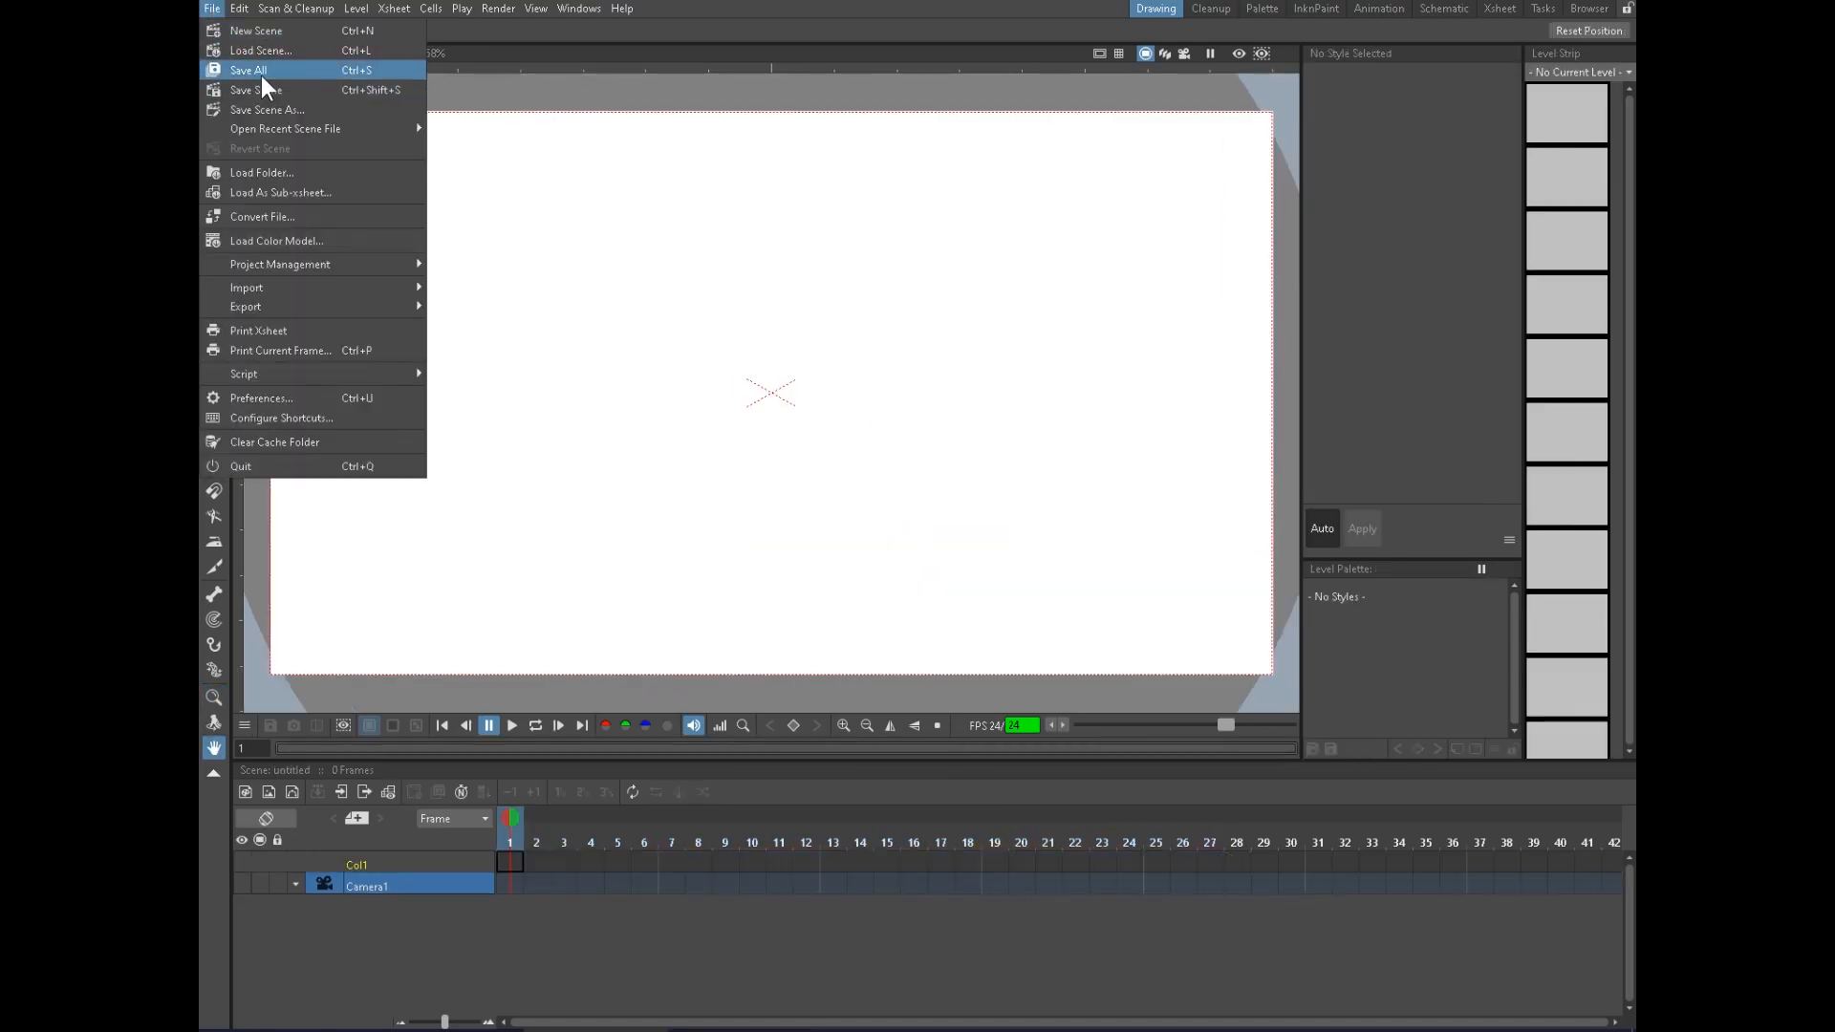
pyautogui.click(290, 52)
pyautogui.click(958, 348)
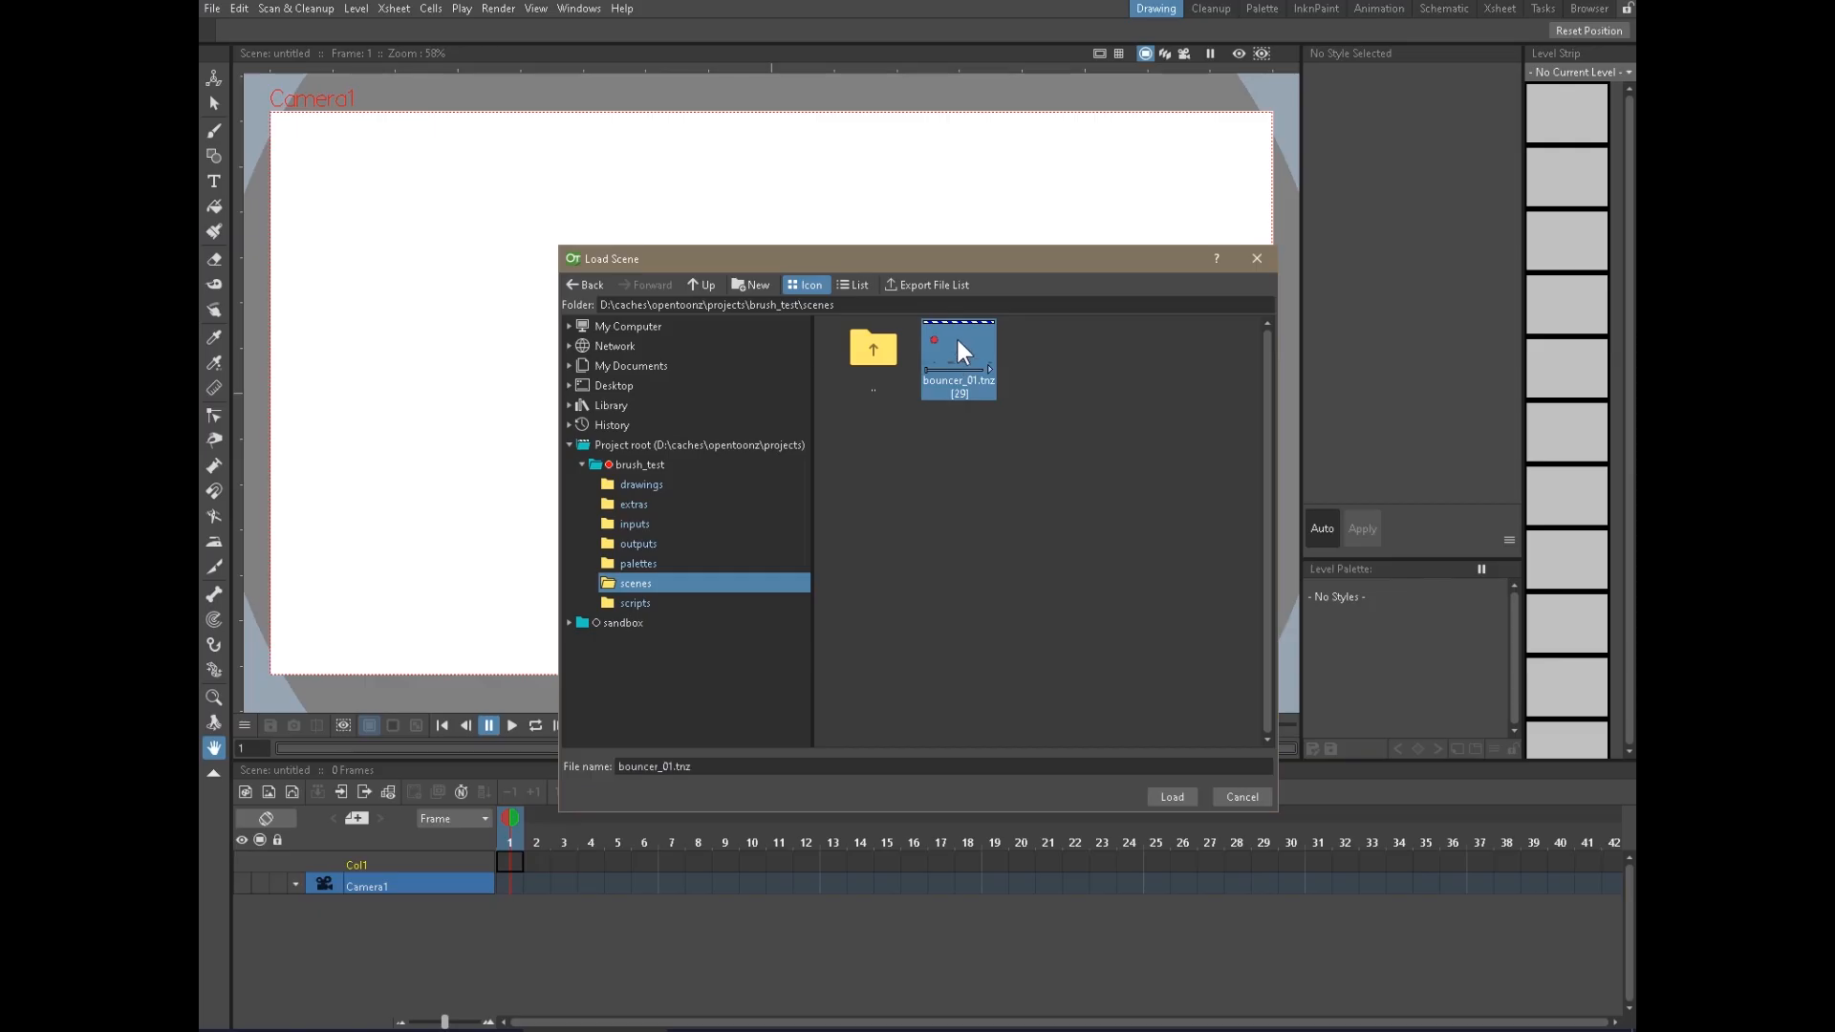
pyautogui.click(1195, 799)
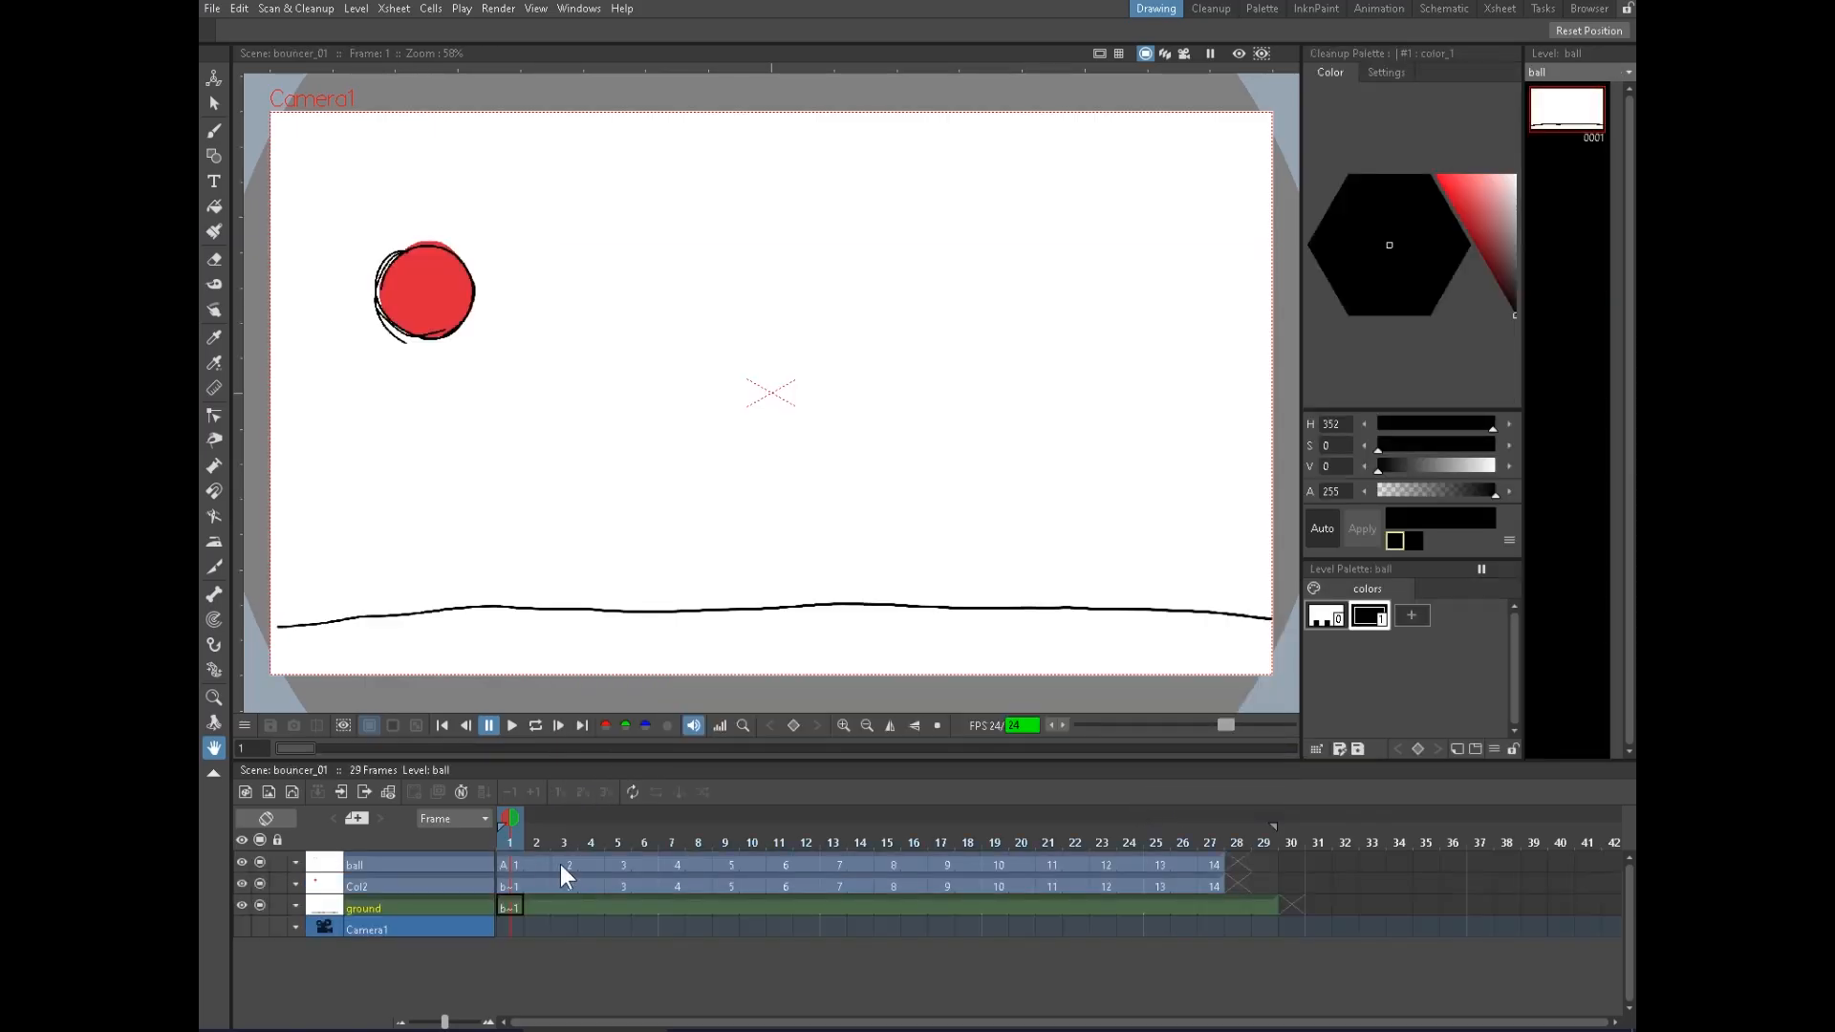
pyautogui.click(562, 865)
pyautogui.click(628, 868)
pyautogui.click(675, 864)
pyautogui.click(727, 863)
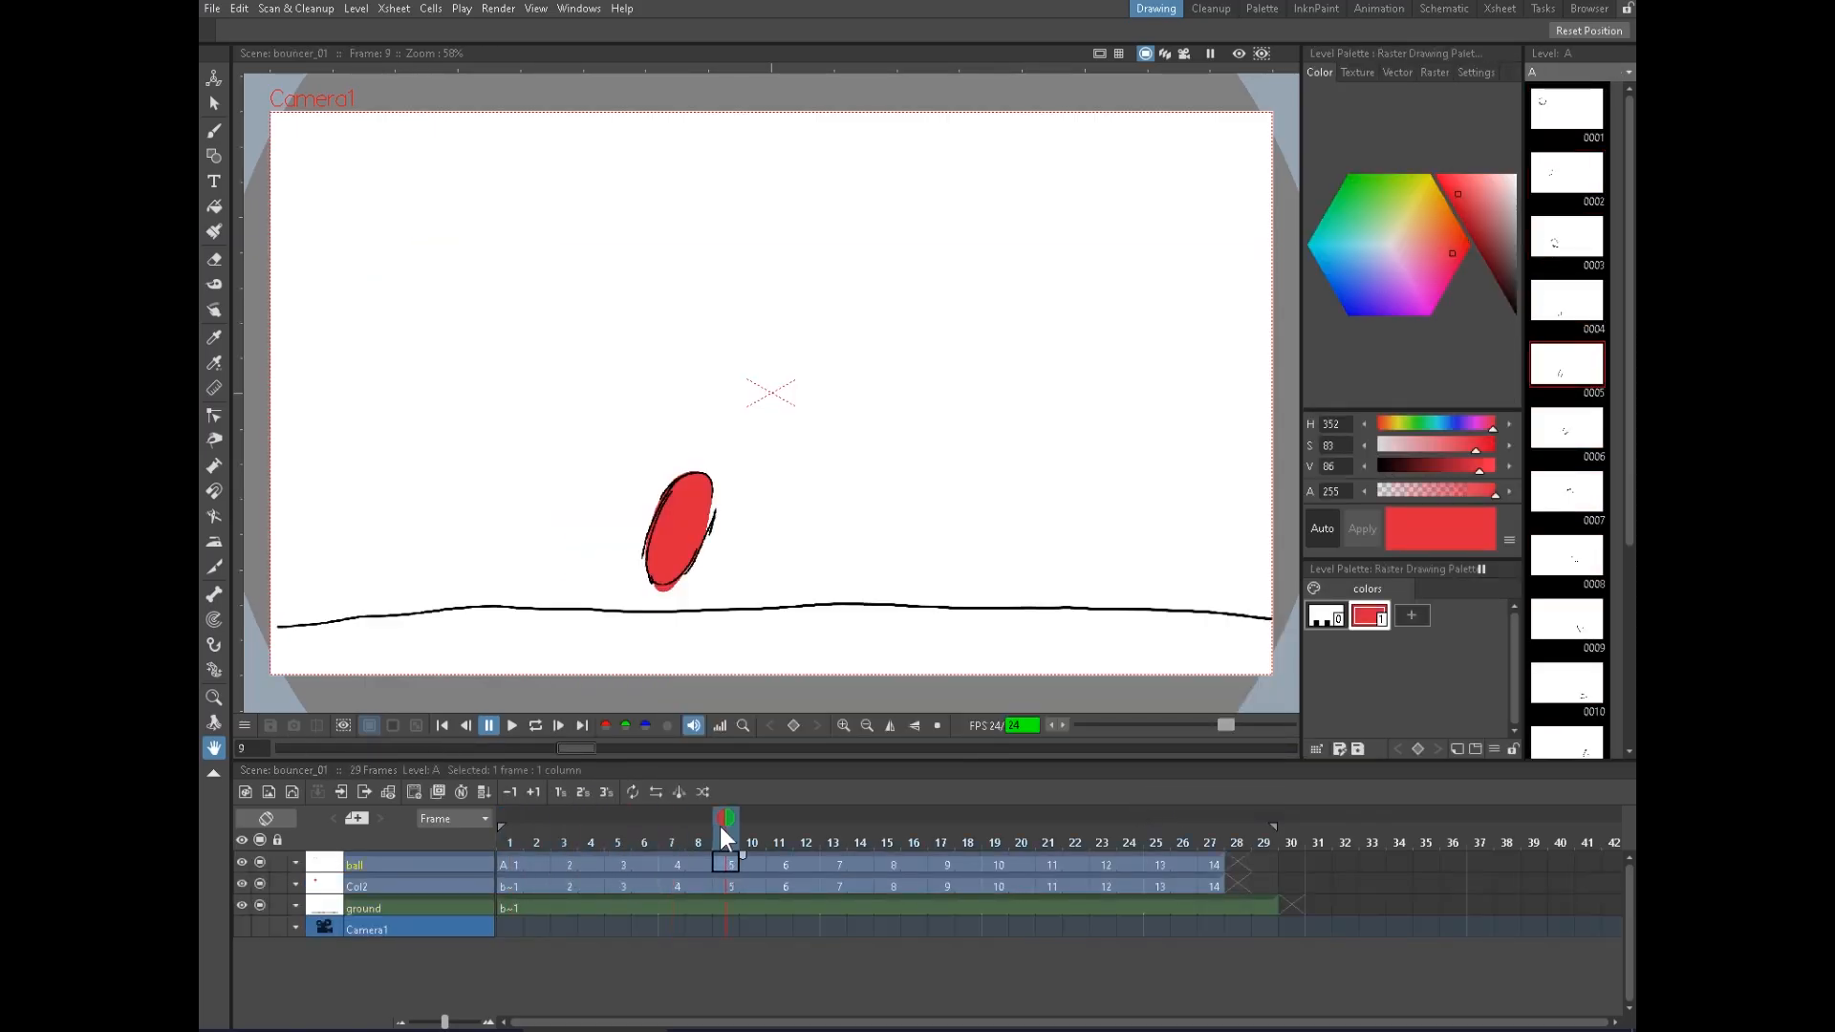
# Start a new scene, open the scene loading dialog and browse the project root and the brush_test project's folders
pyautogui.click(211, 8)
pyautogui.click(266, 30)
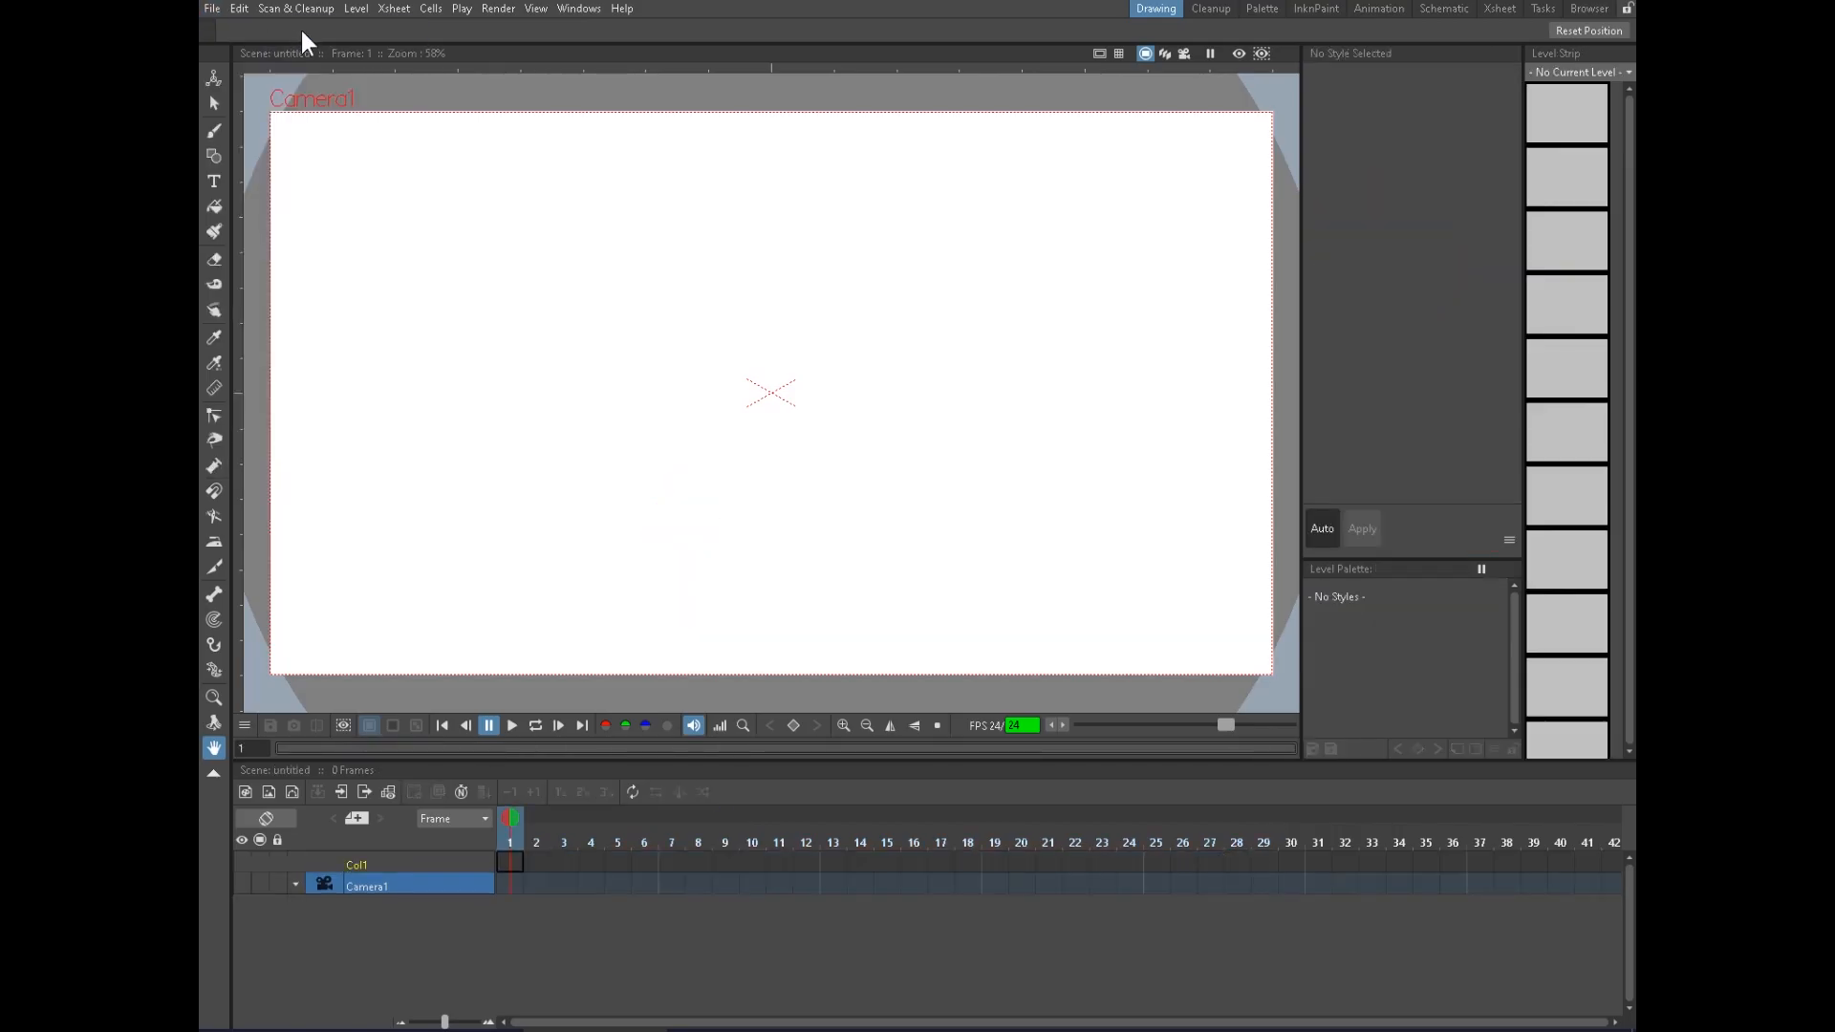
pyautogui.click(212, 8)
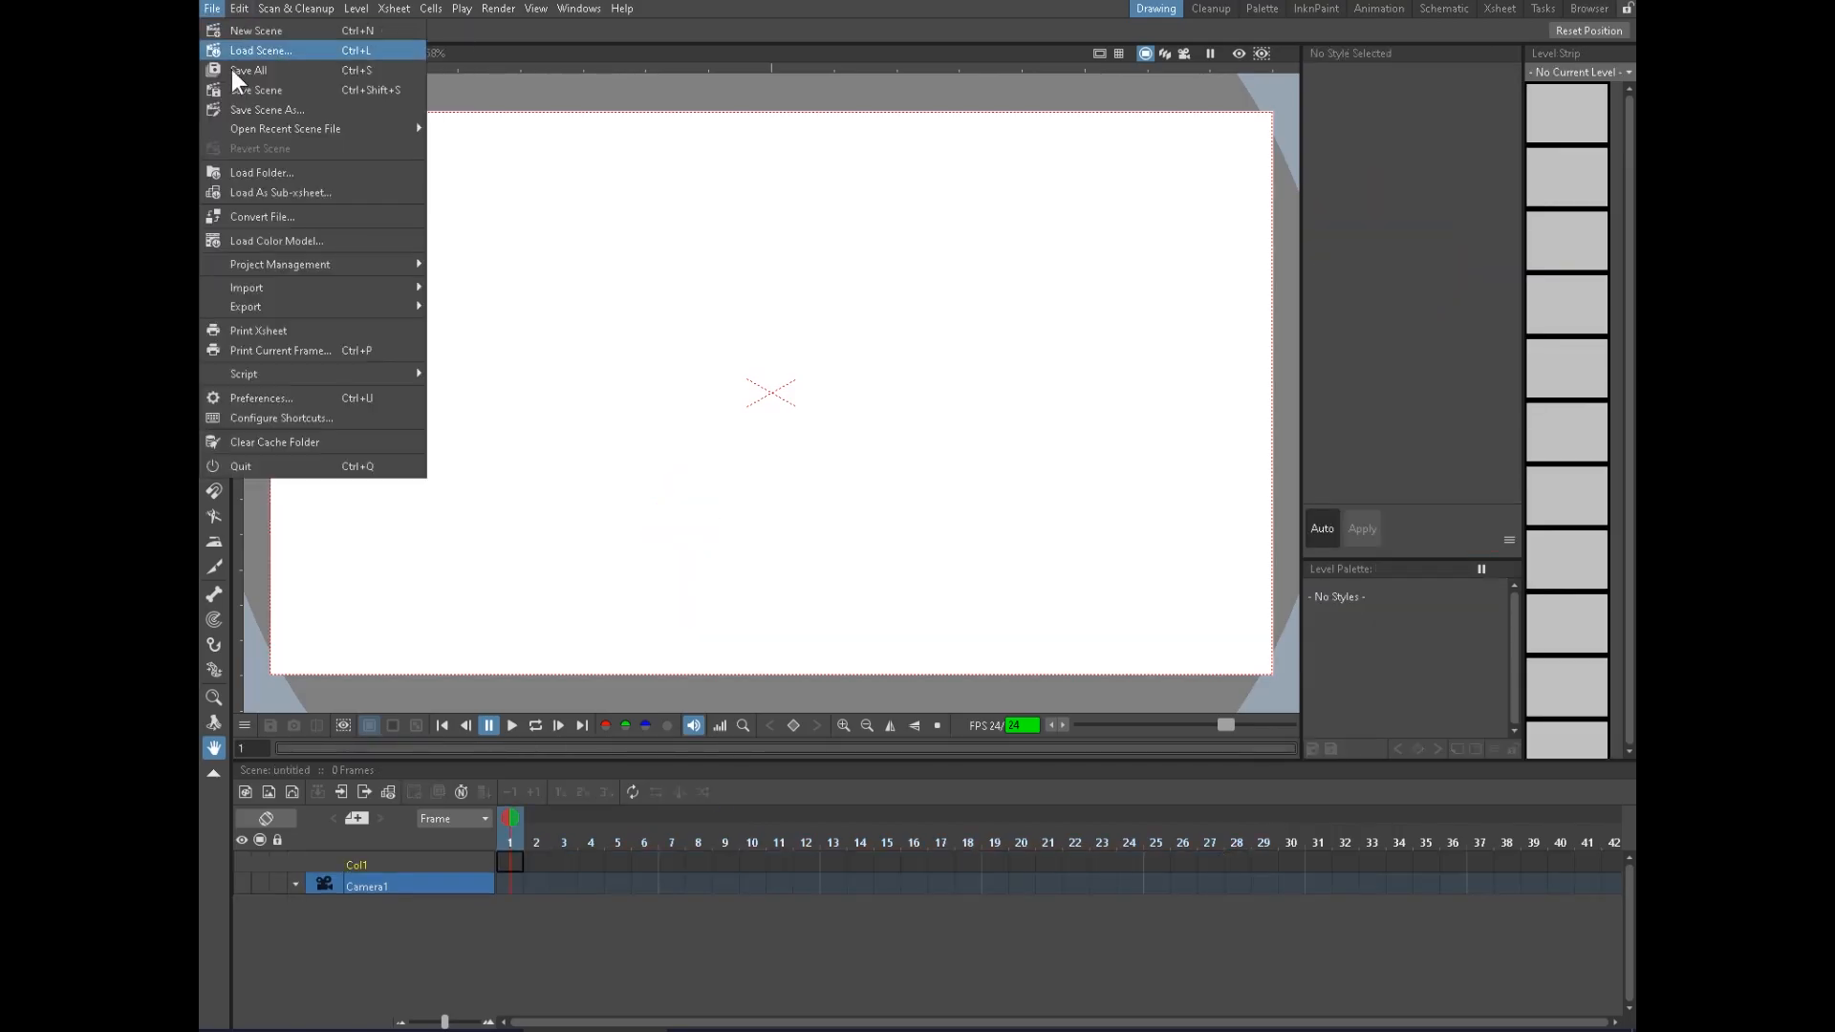
pyautogui.click(266, 52)
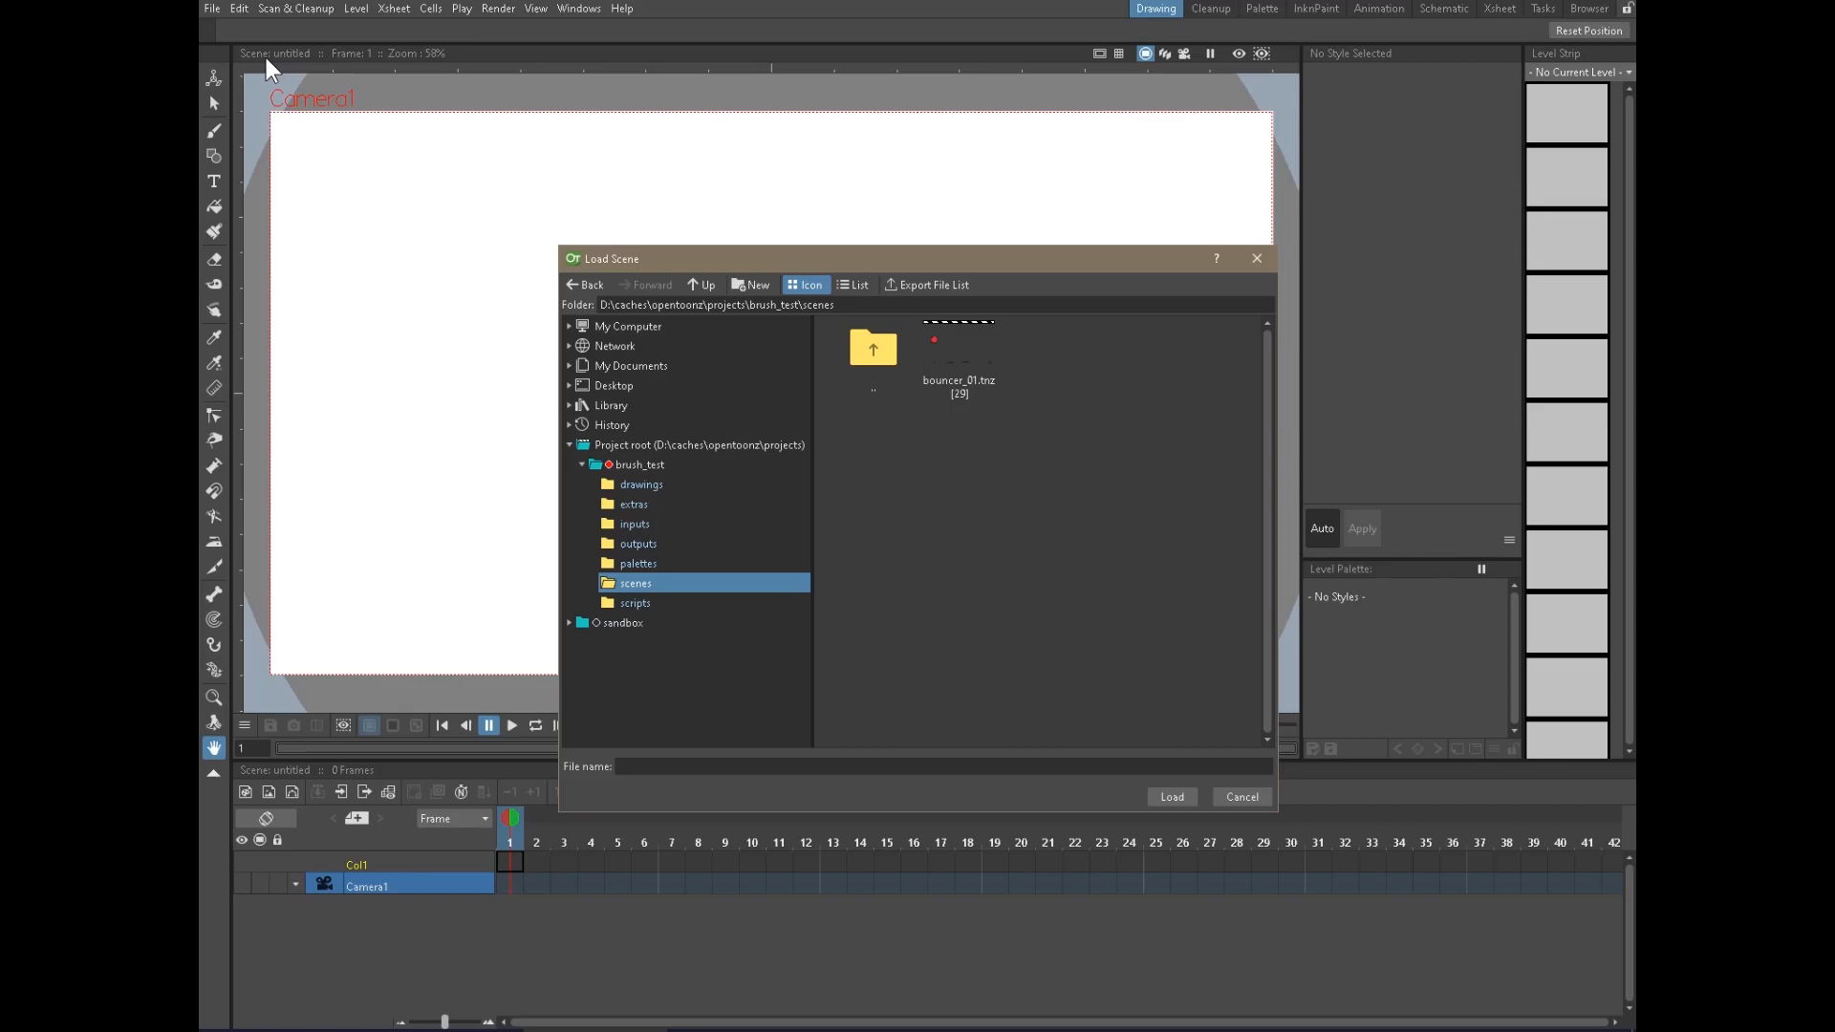
pyautogui.doubleClick(654, 462)
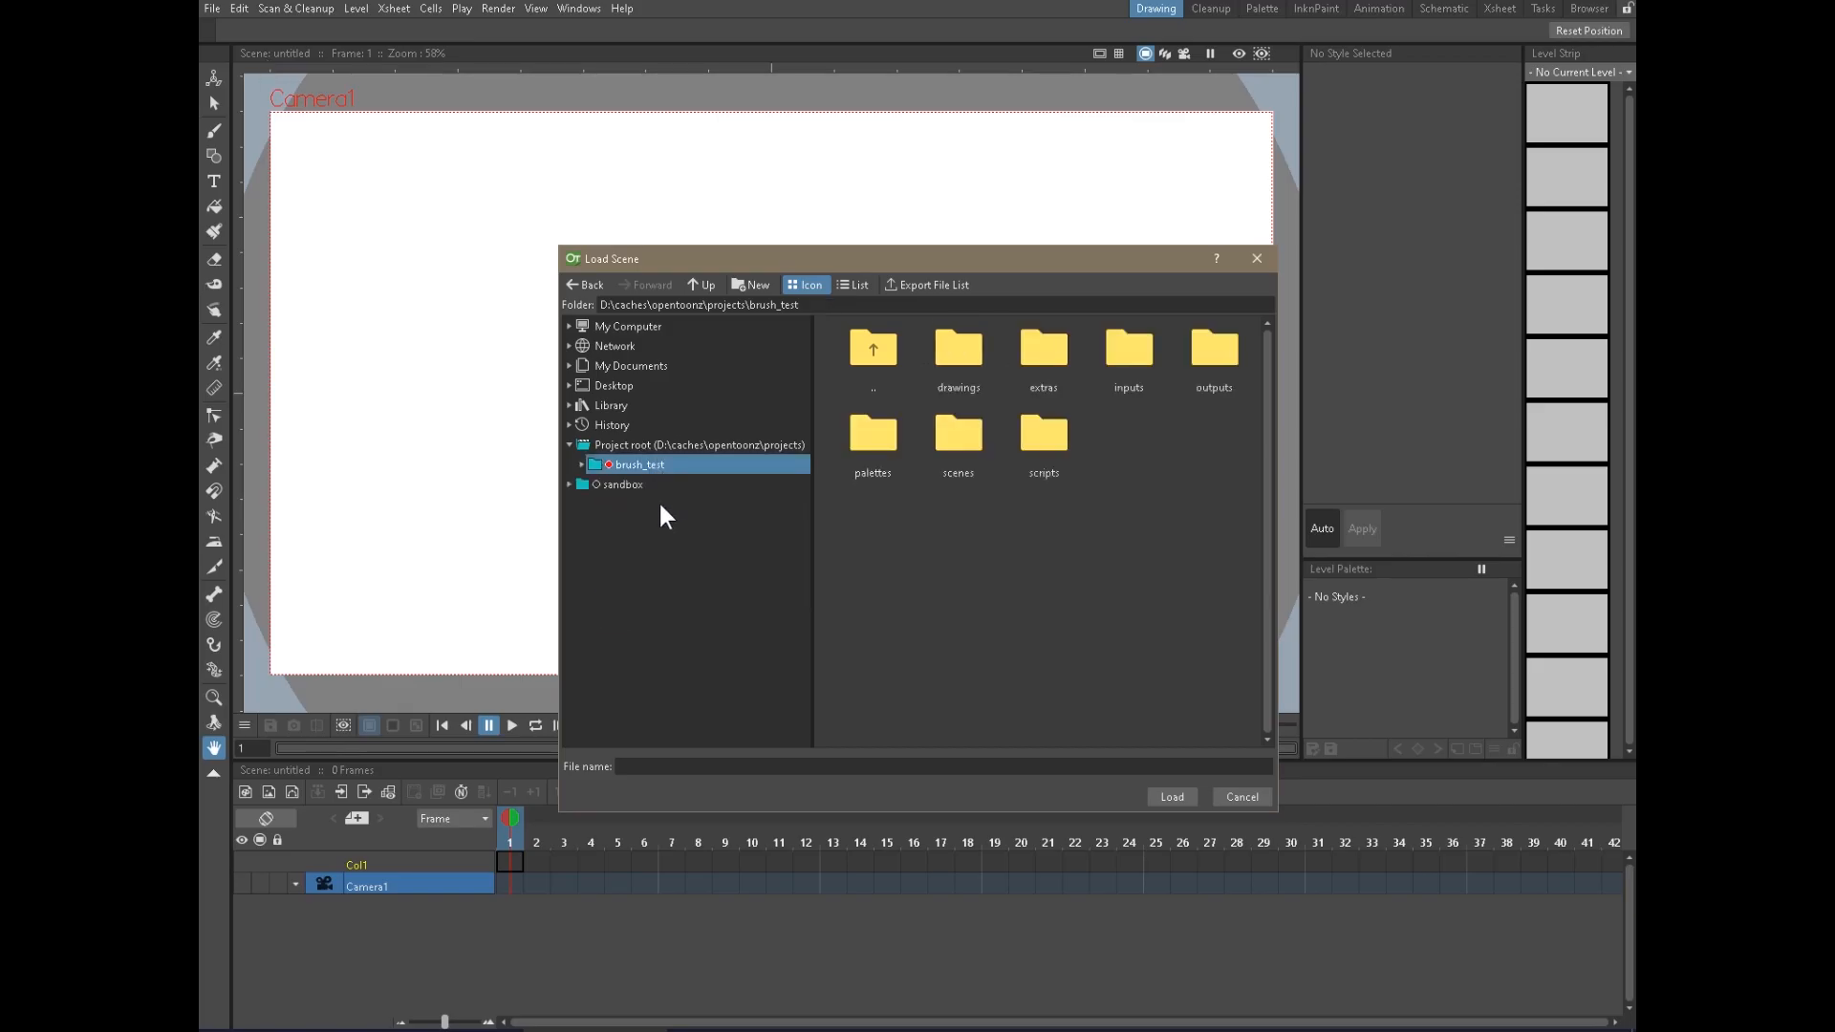
pyautogui.click(580, 465)
pyautogui.doubleClick(702, 445)
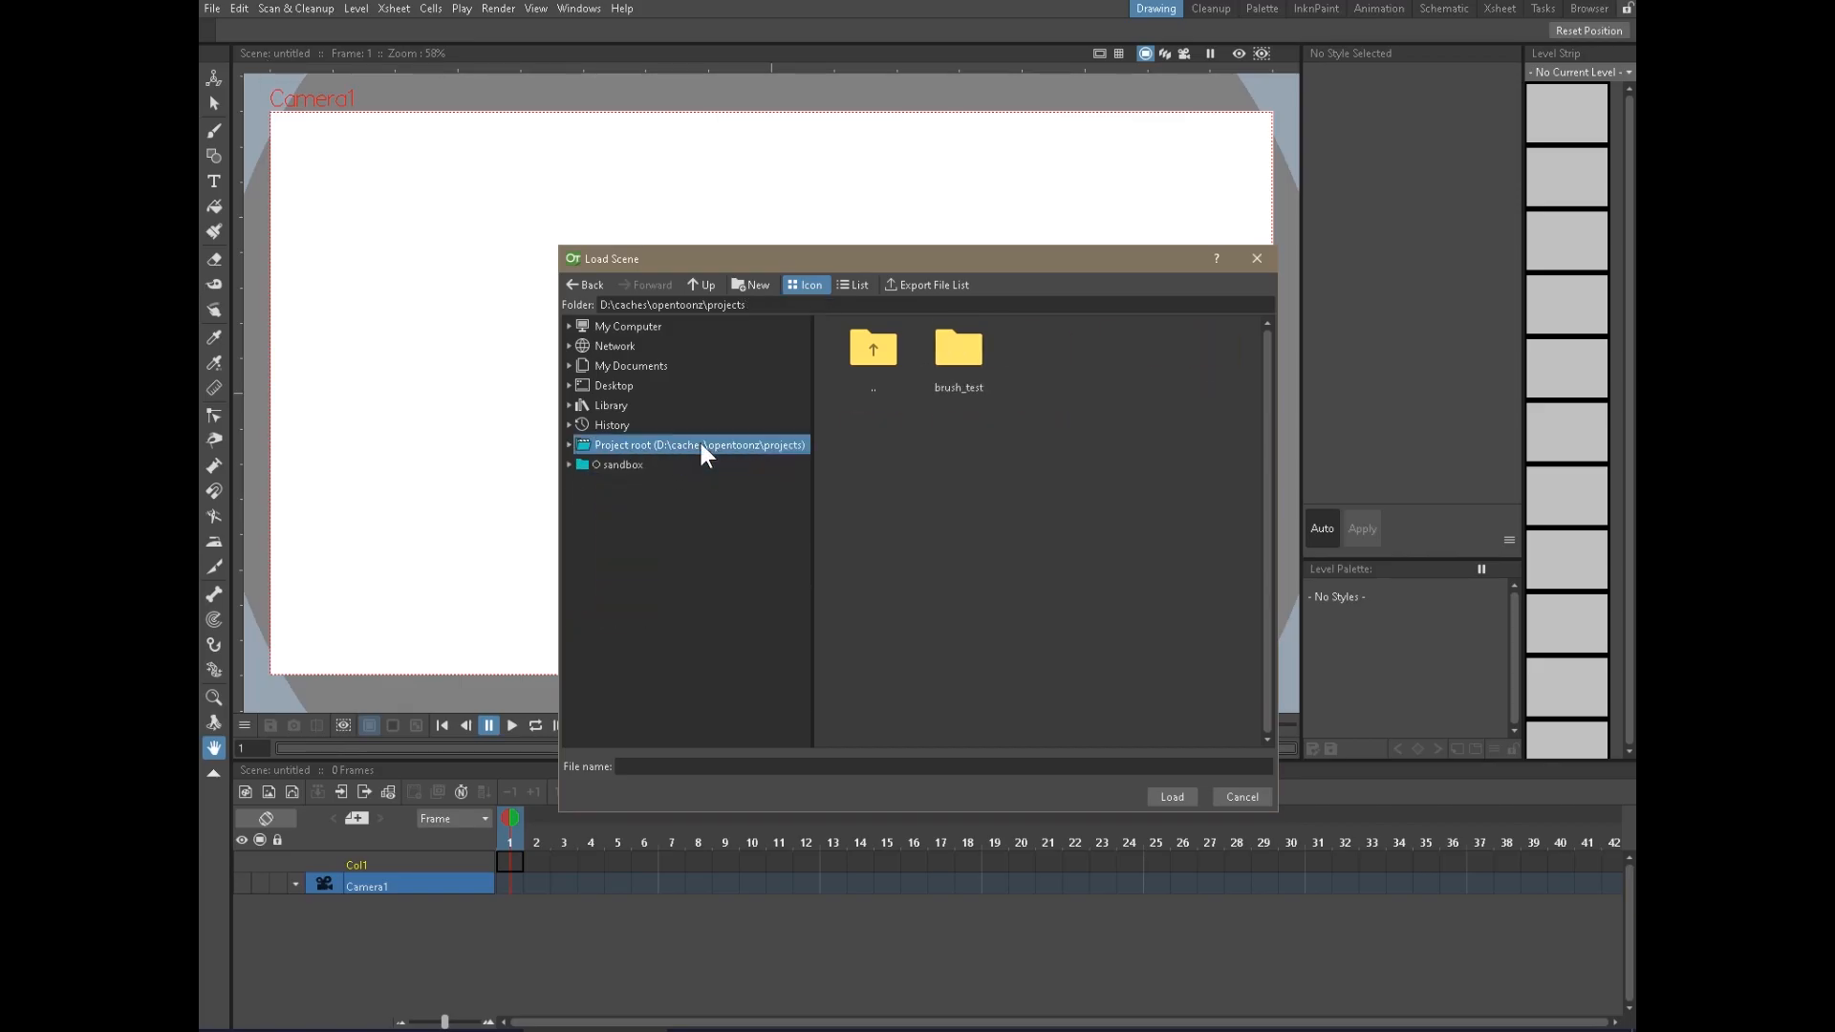
pyautogui.click(569, 444)
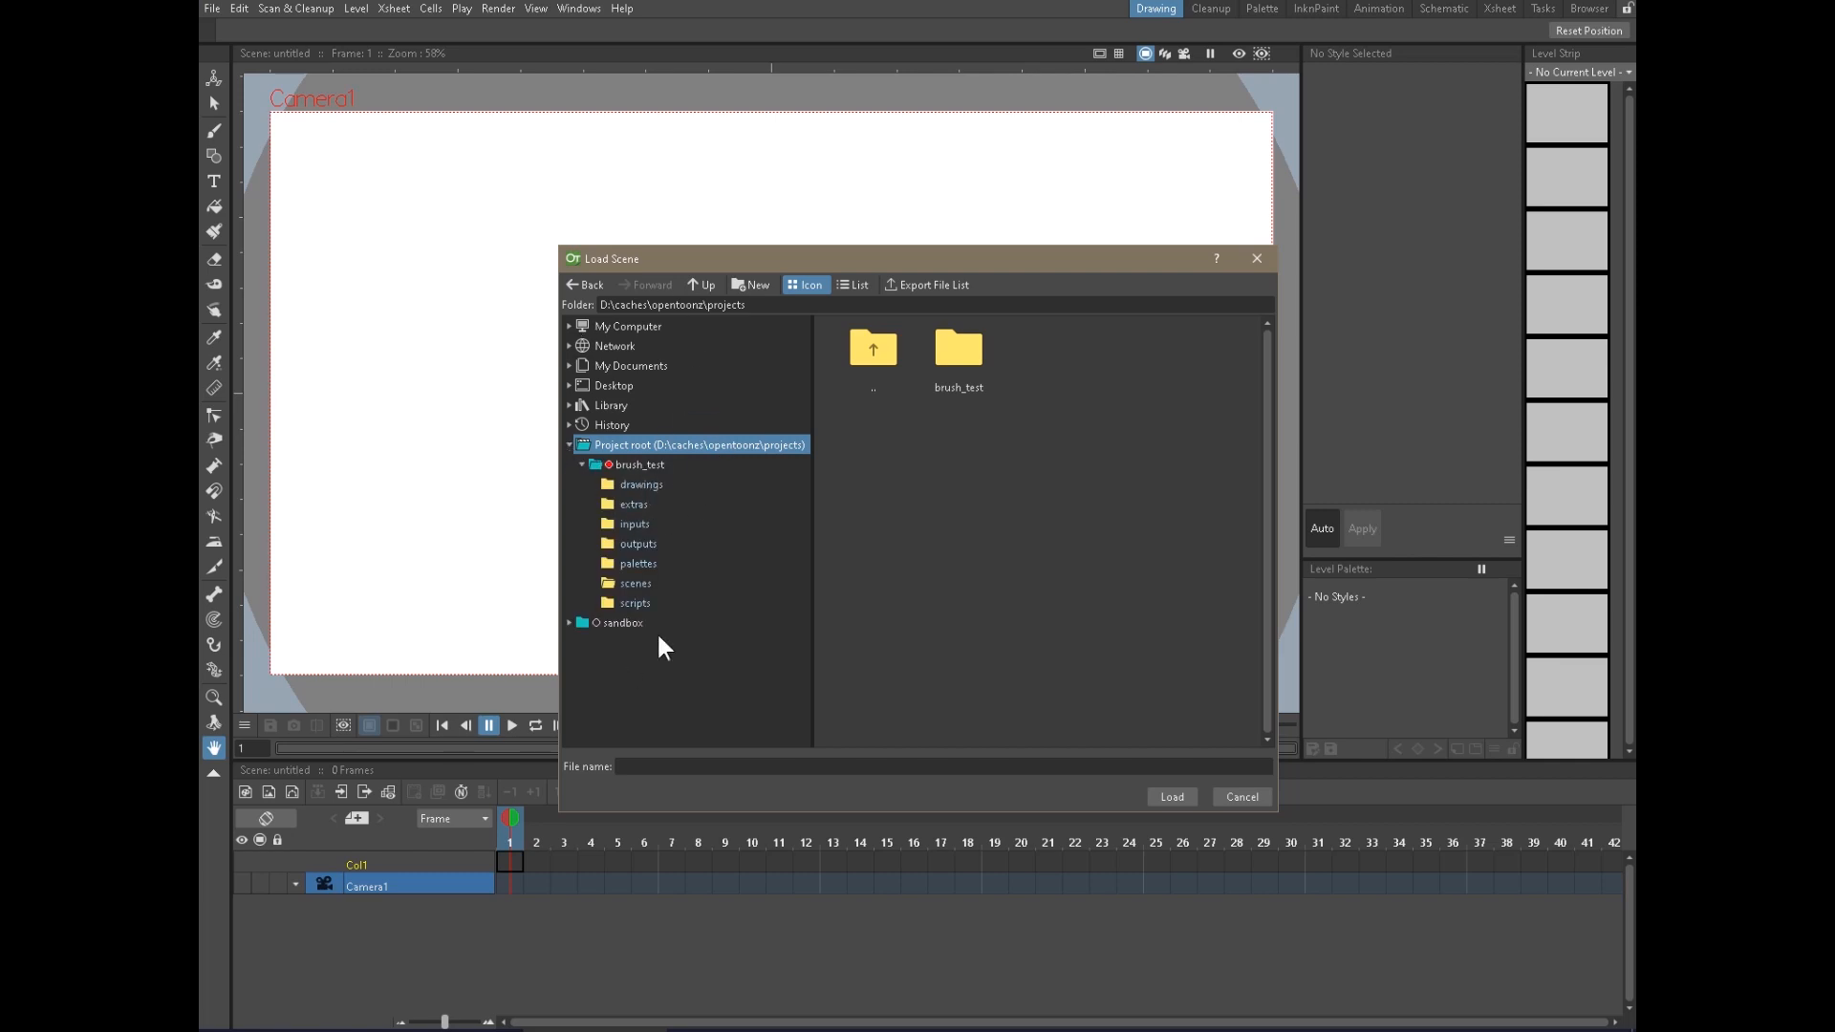
pyautogui.moveTo(949, 258); pyautogui.dragTo(861, 114)
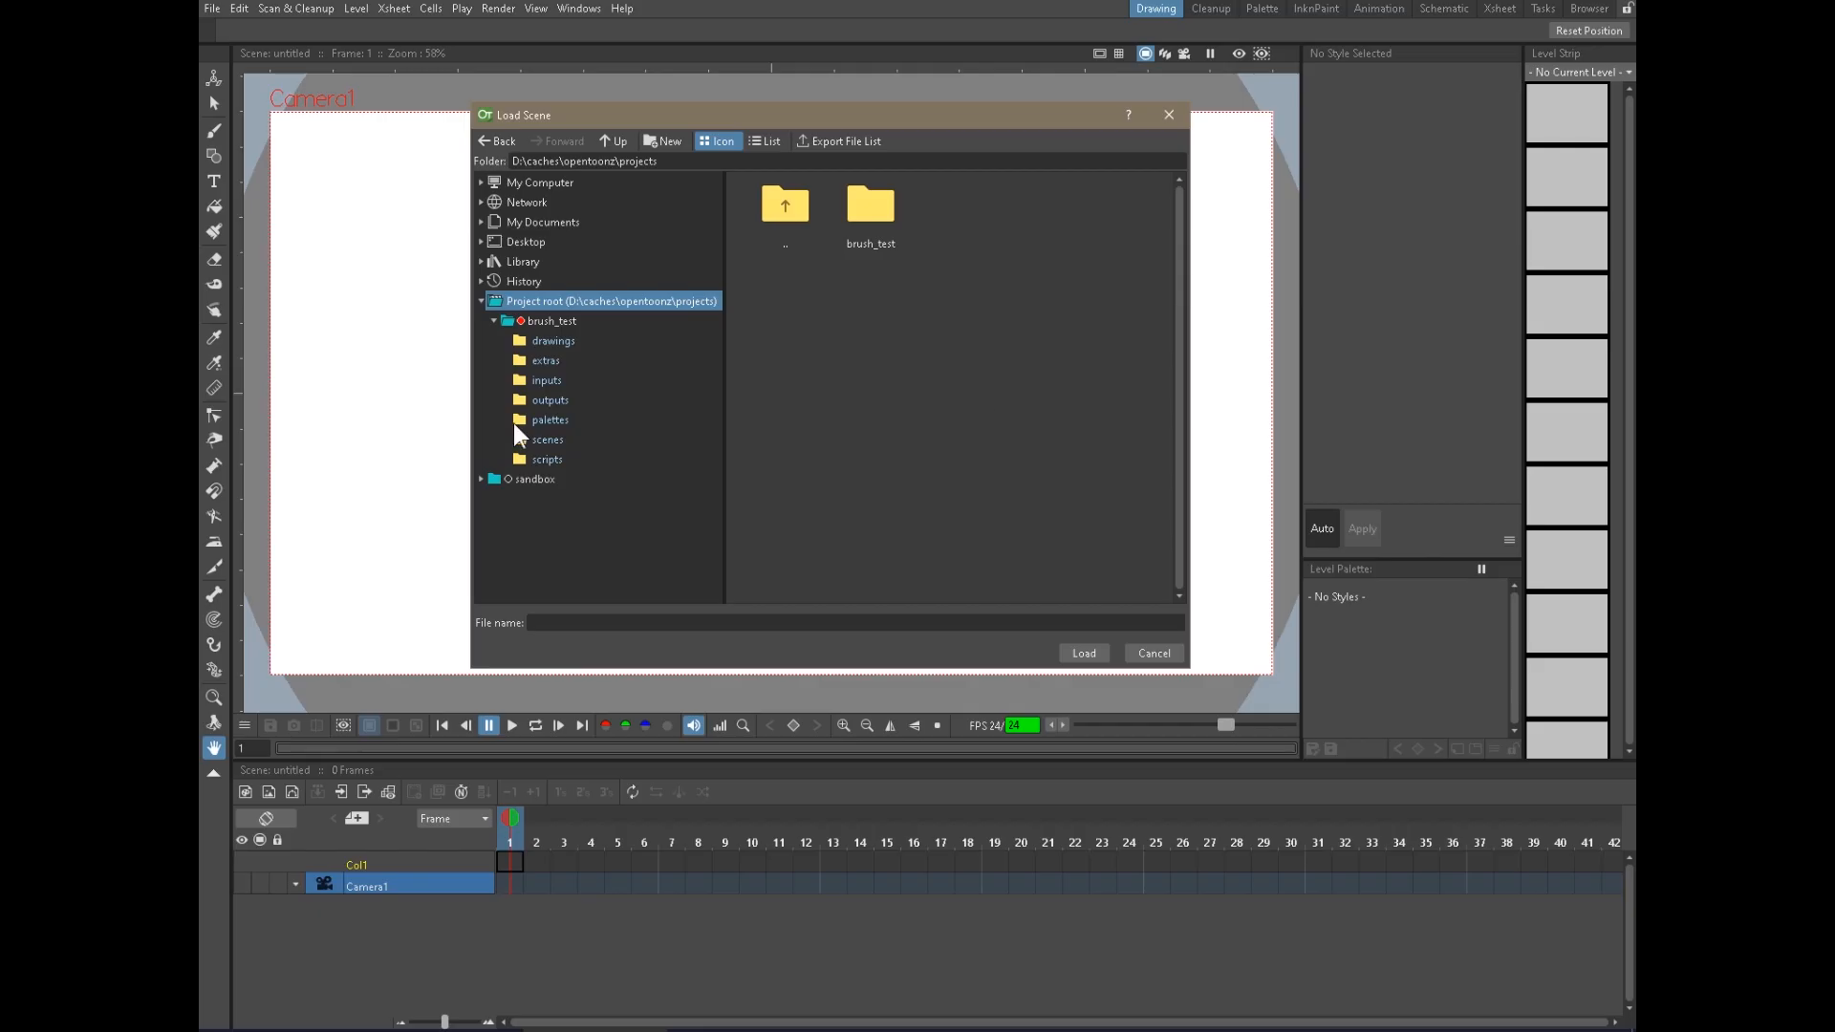
# Load bouncer_01.tnz from the brush_test project's scenes folder
pyautogui.click(535, 445)
pyautogui.click(871, 205)
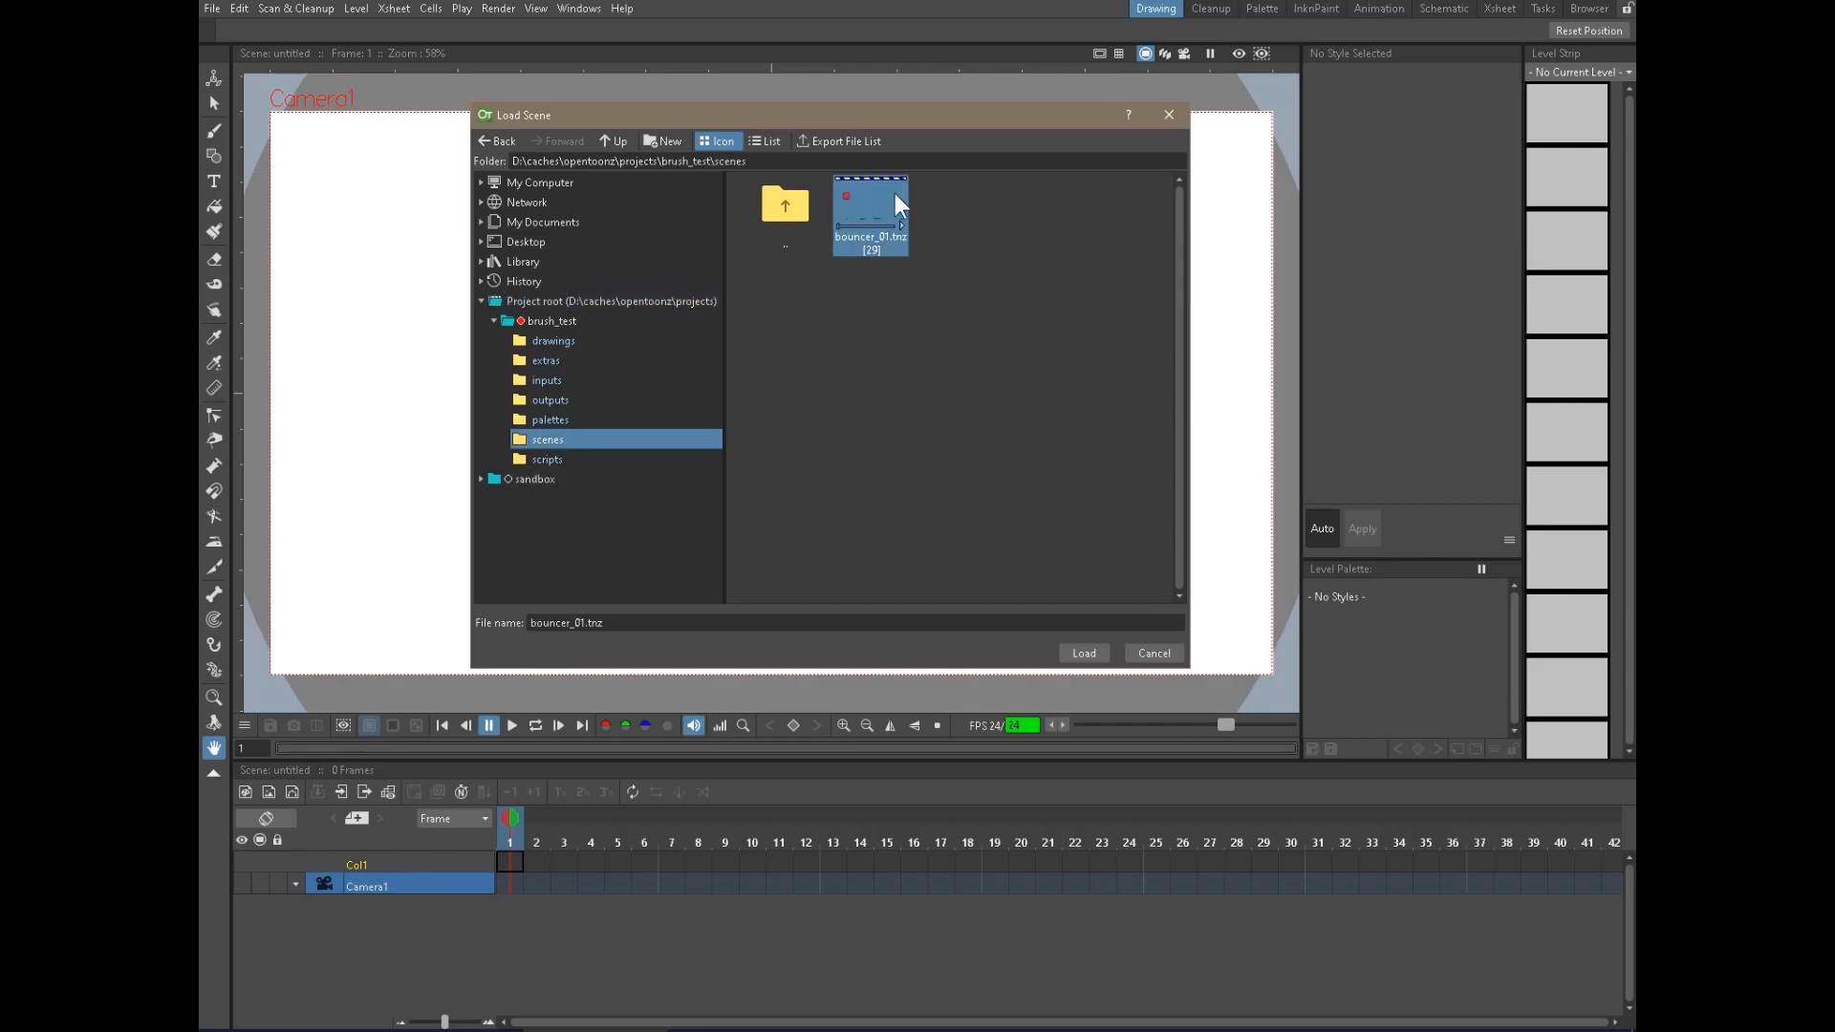
pyautogui.click(1094, 653)
pyautogui.click(692, 856)
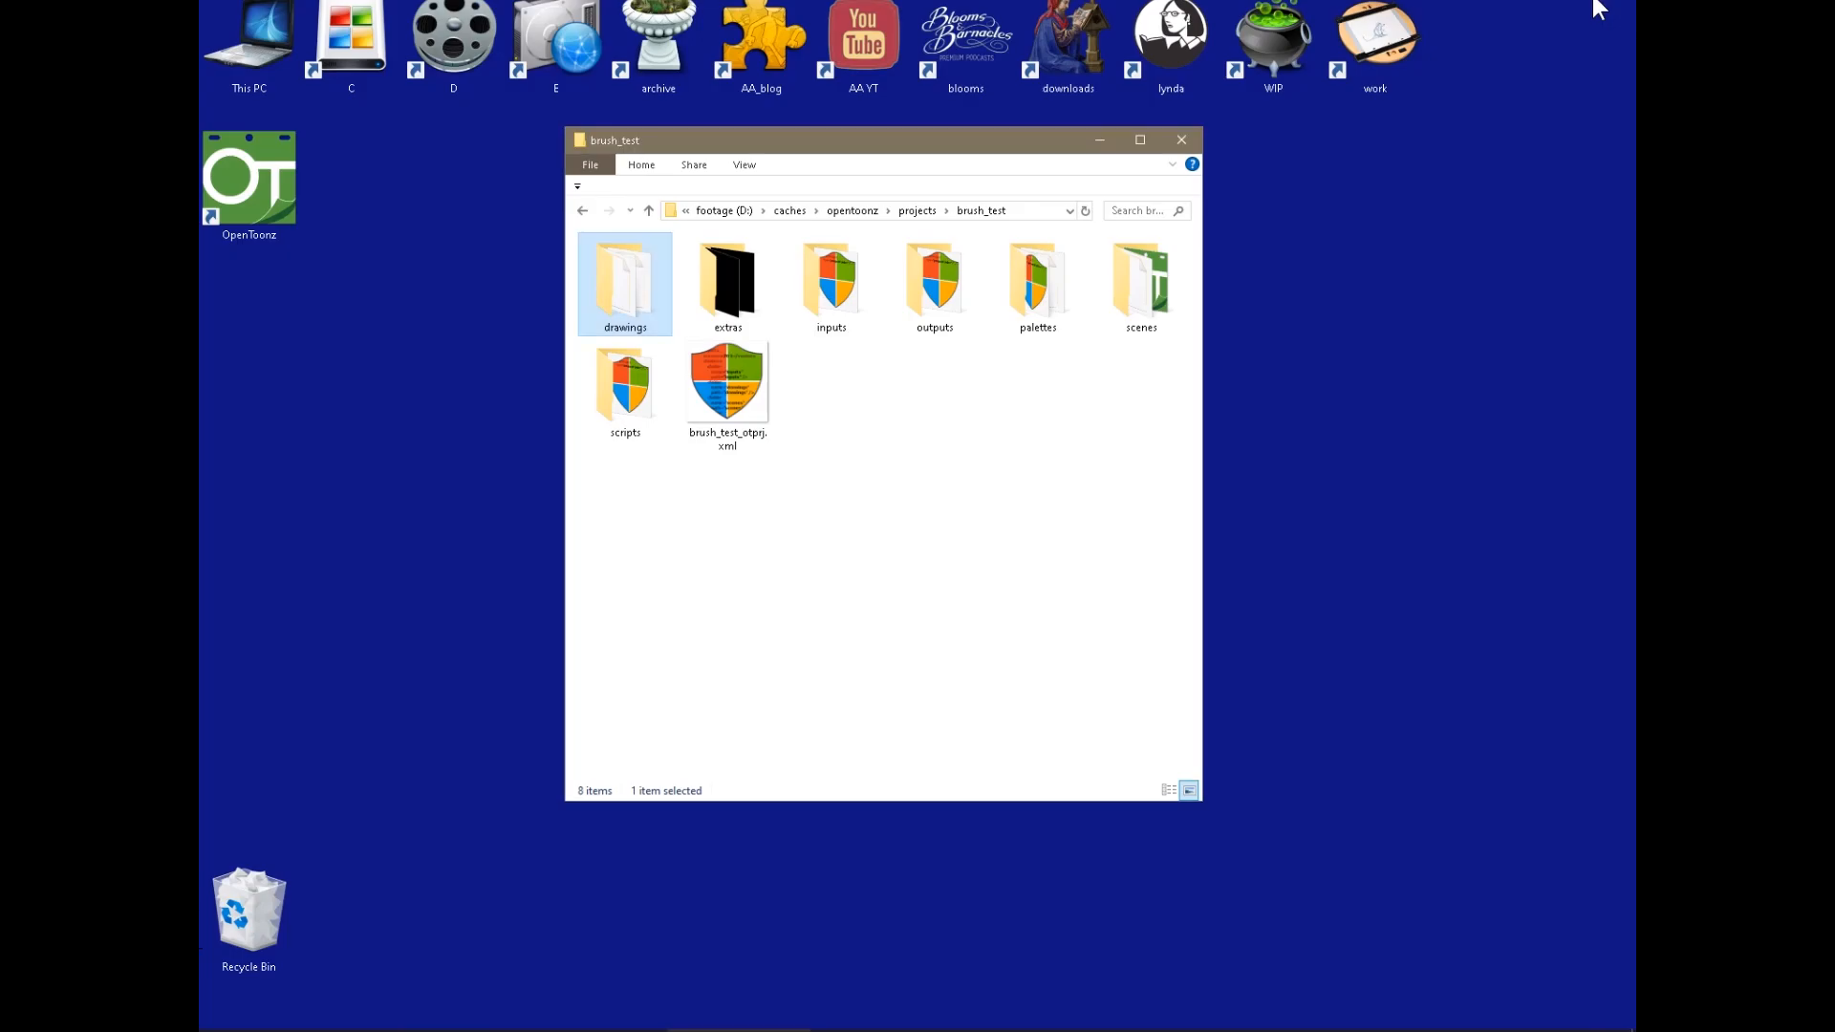
# Open Programs and Features in Windows and completely uninstall OpenToonz version 1.7.1
pyautogui.moveTo(1029, 136); pyautogui.dragTo(1342, 161)
pyautogui.click(495, 486)
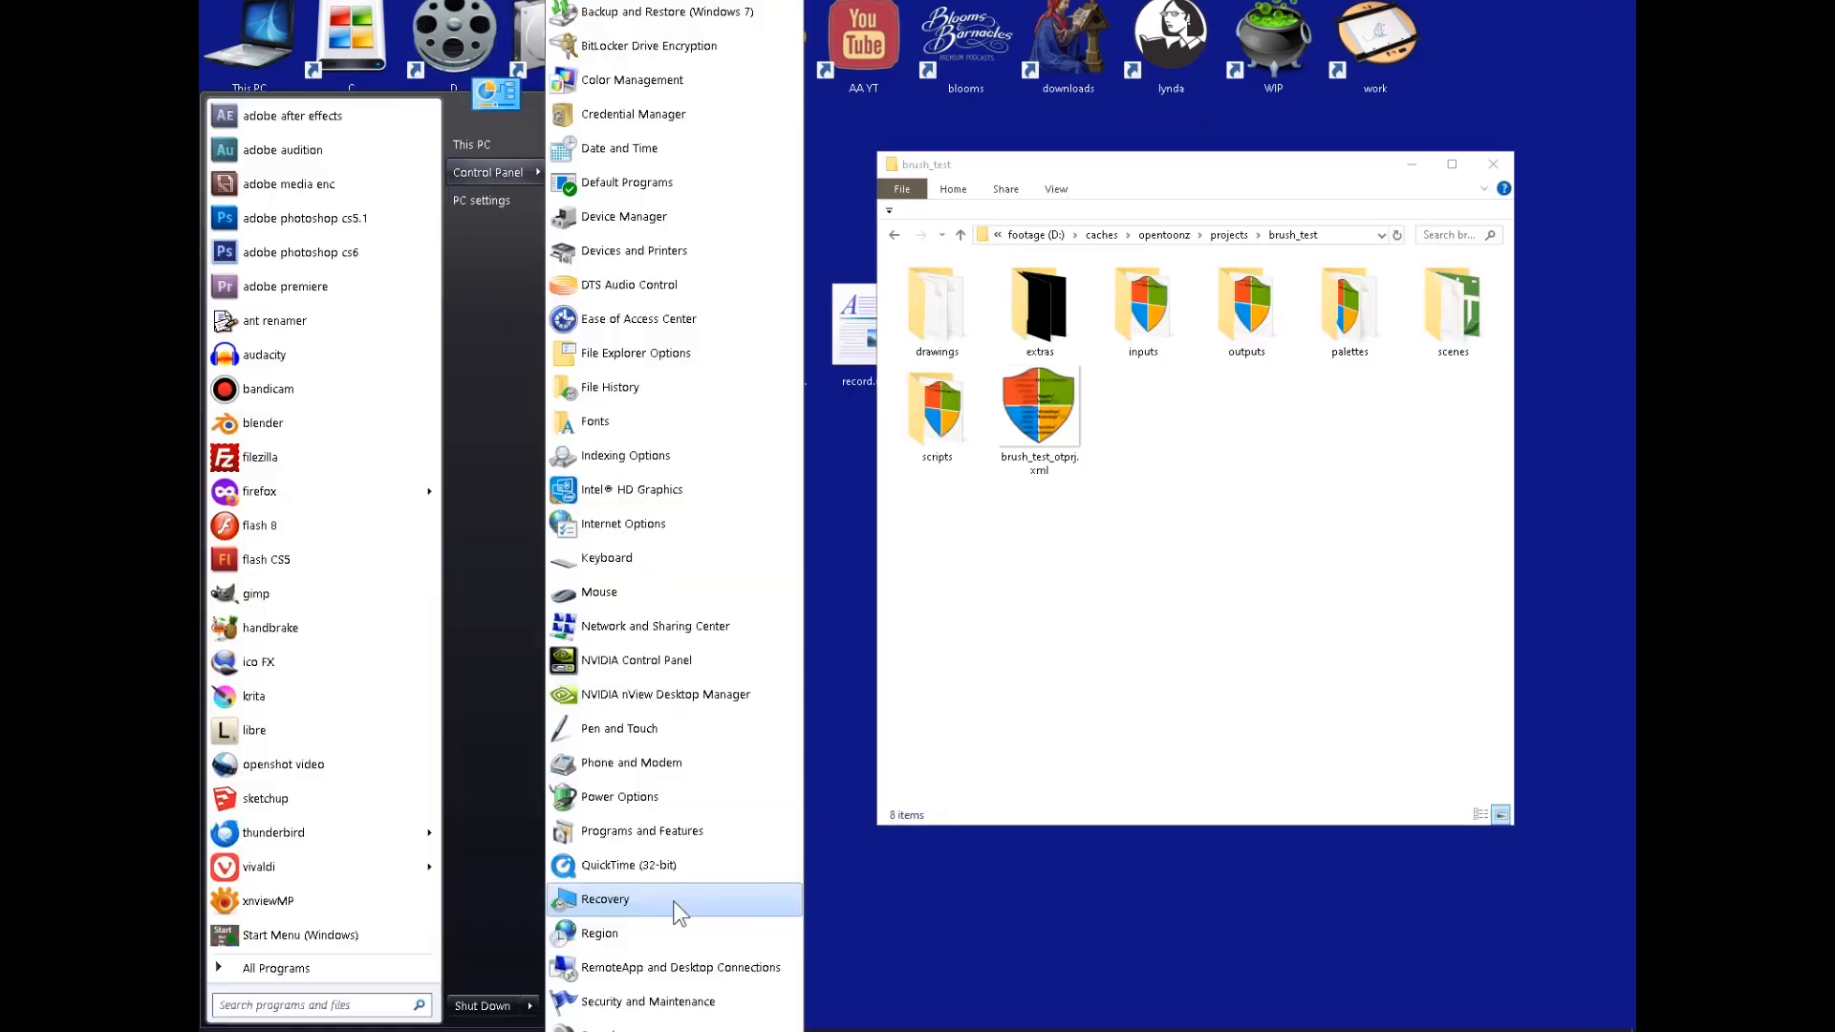
pyautogui.click(680, 832)
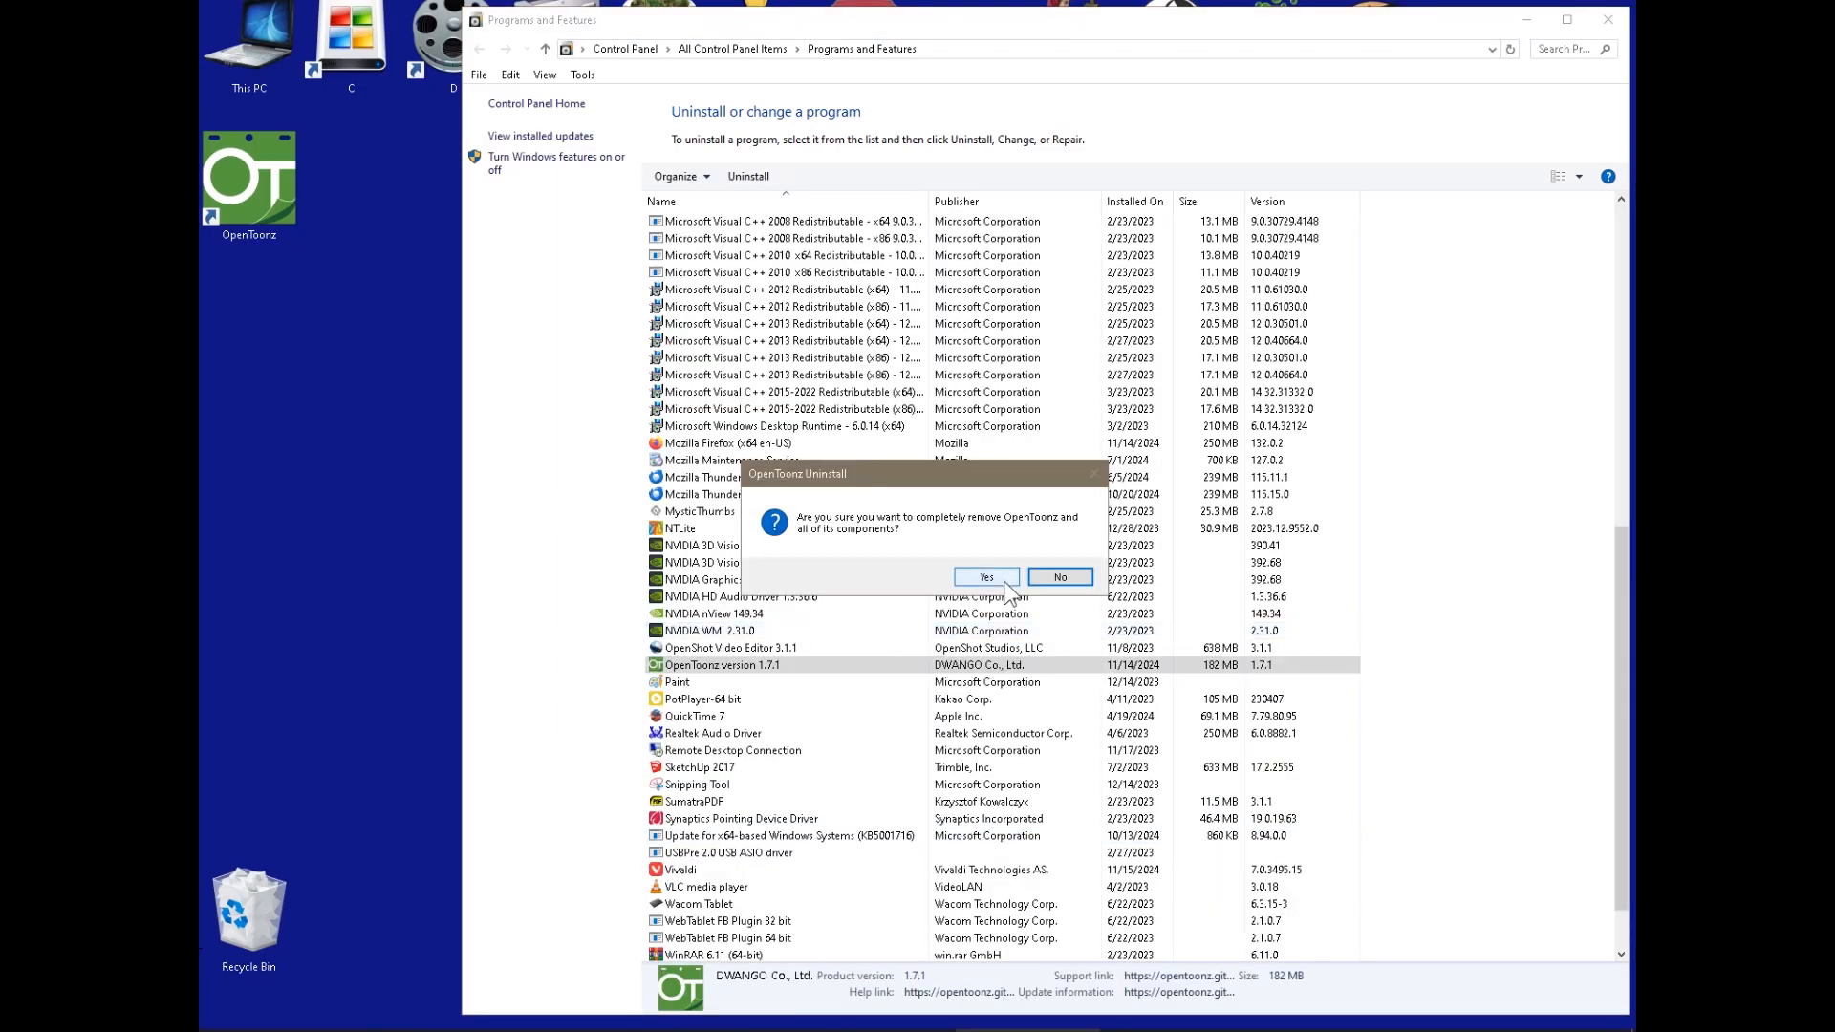
pyautogui.click(1001, 572)
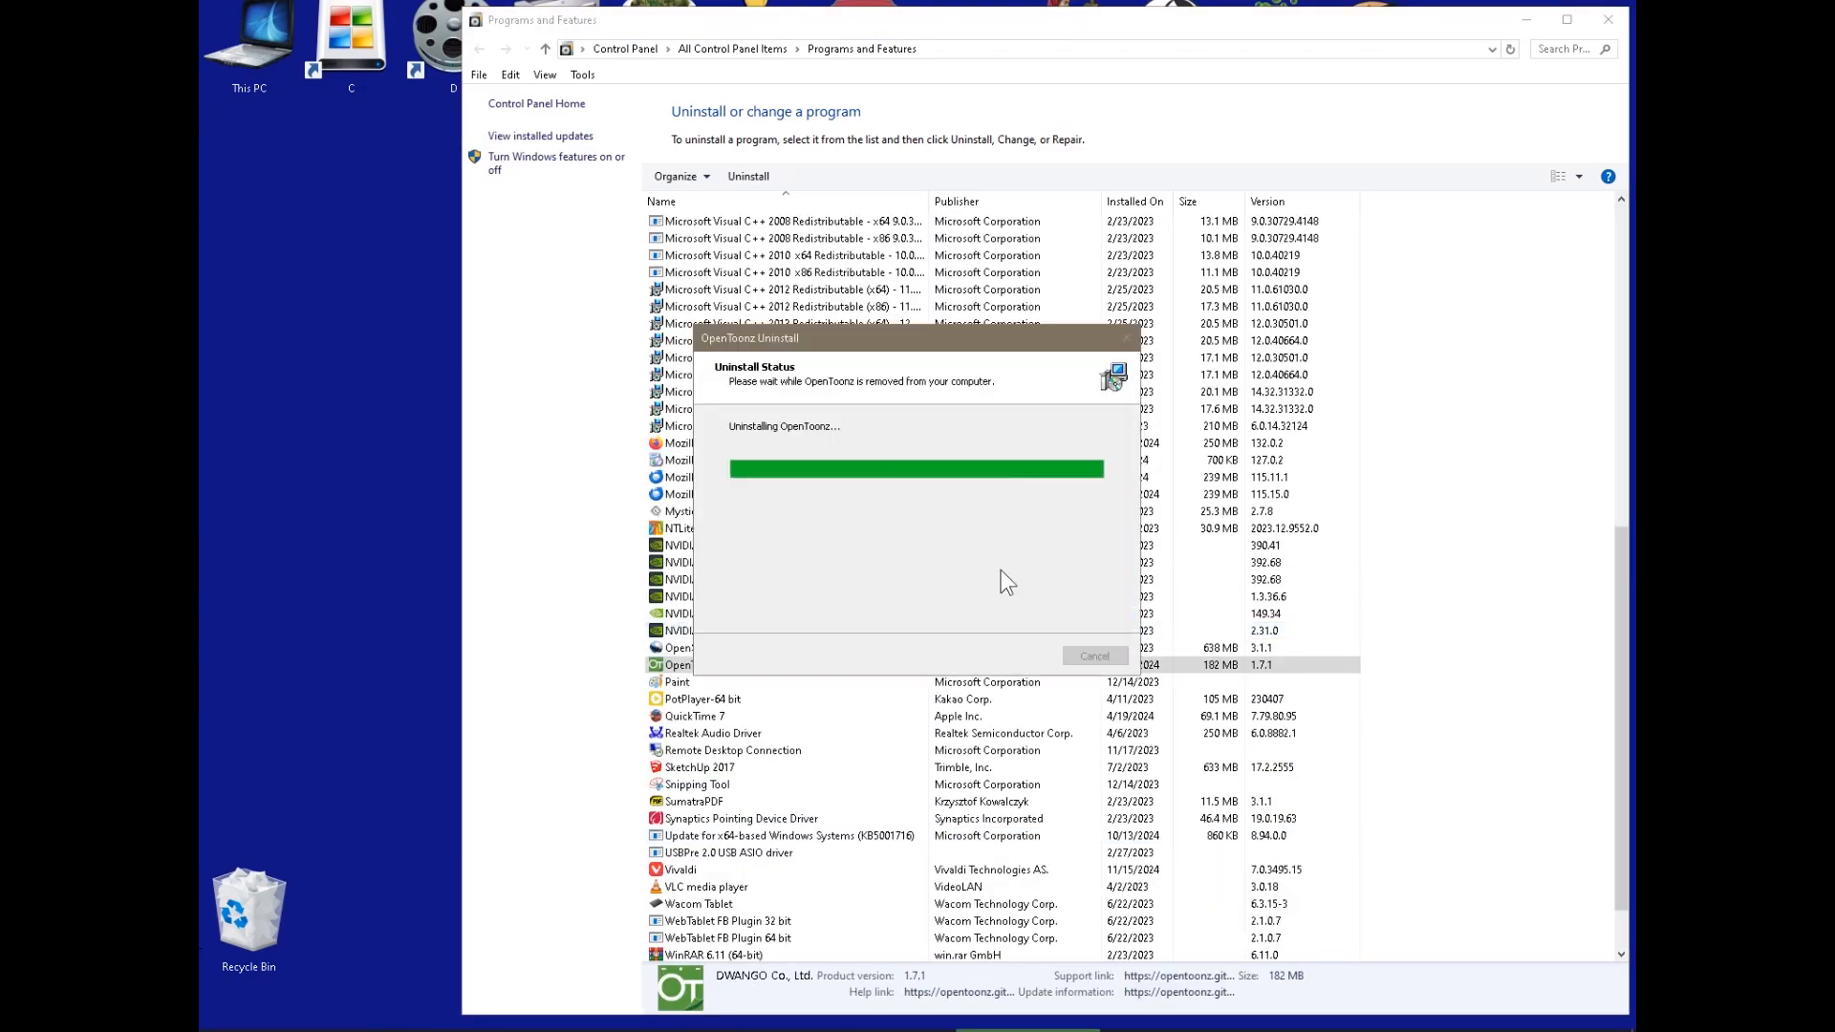
pyautogui.click(1061, 574)
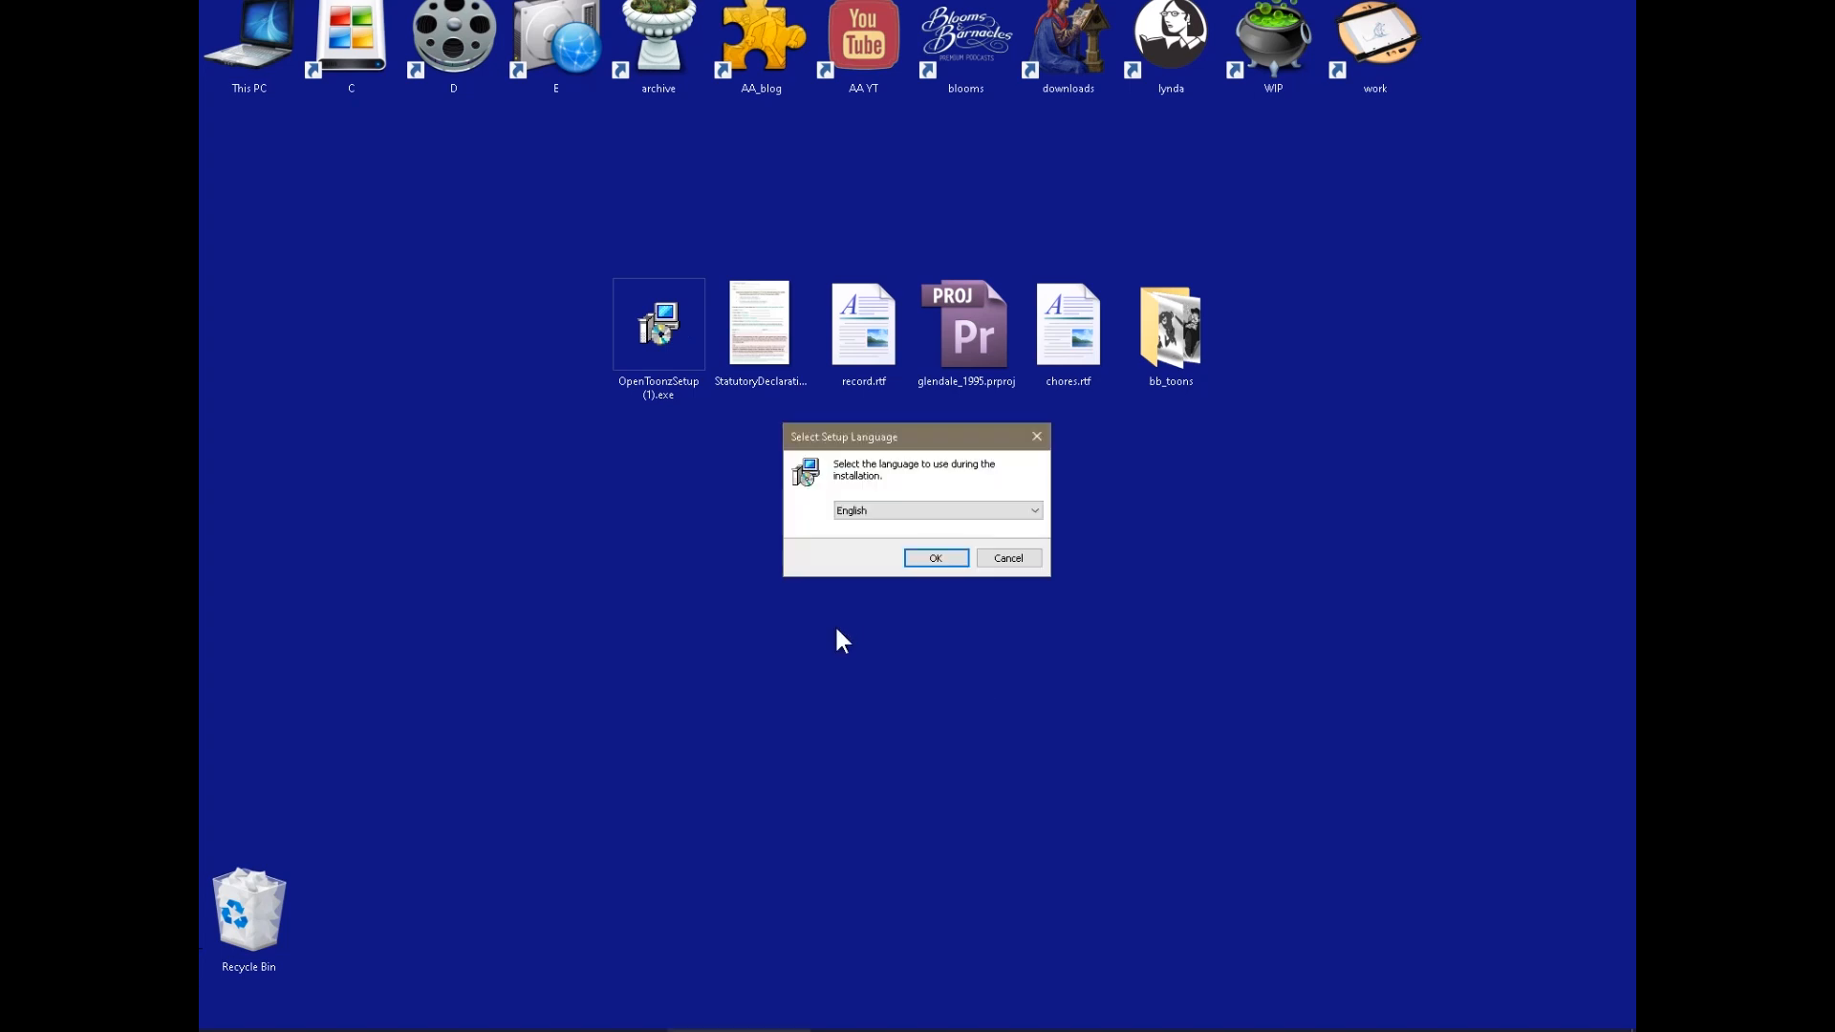
# Reinstall OpenToonz version 1.7.1 with English as the setup language, accept the licence agreement, and launch it
pyautogui.click(936, 558)
pyautogui.click(739, 599)
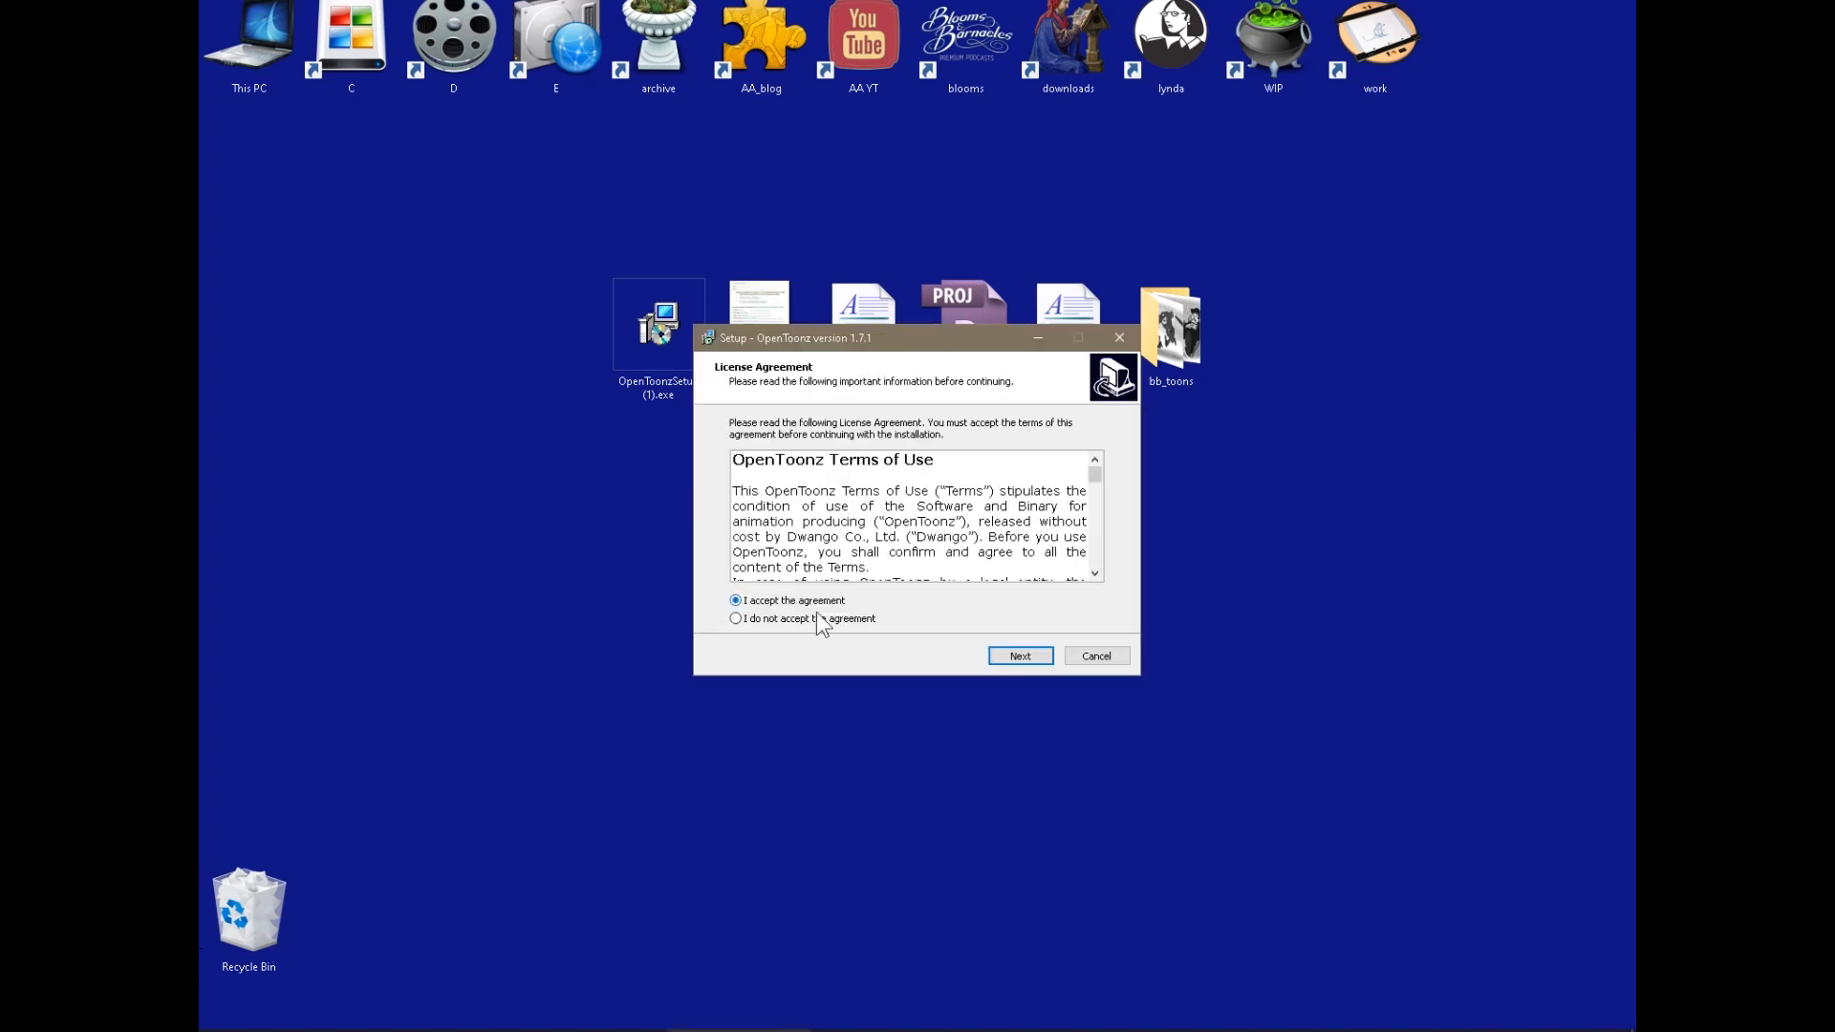
pyautogui.click(1015, 653)
pyautogui.click(1011, 653)
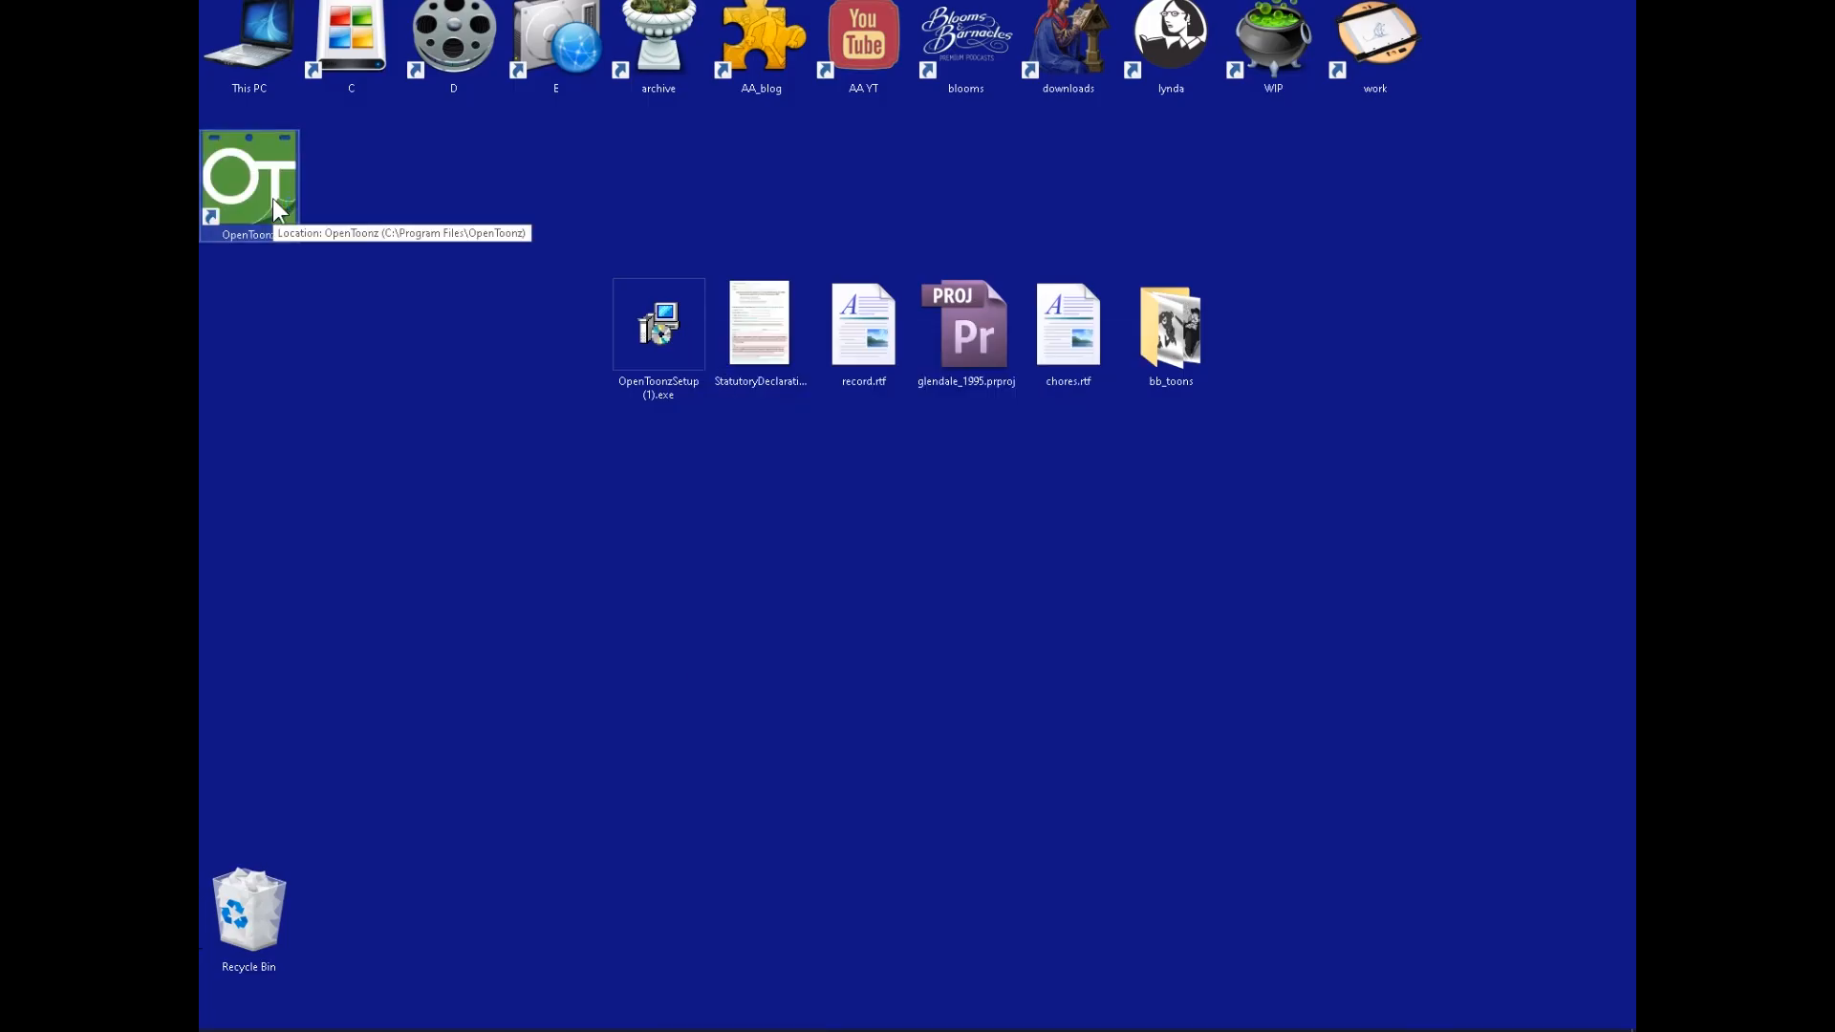
pyautogui.doubleClick(272, 199)
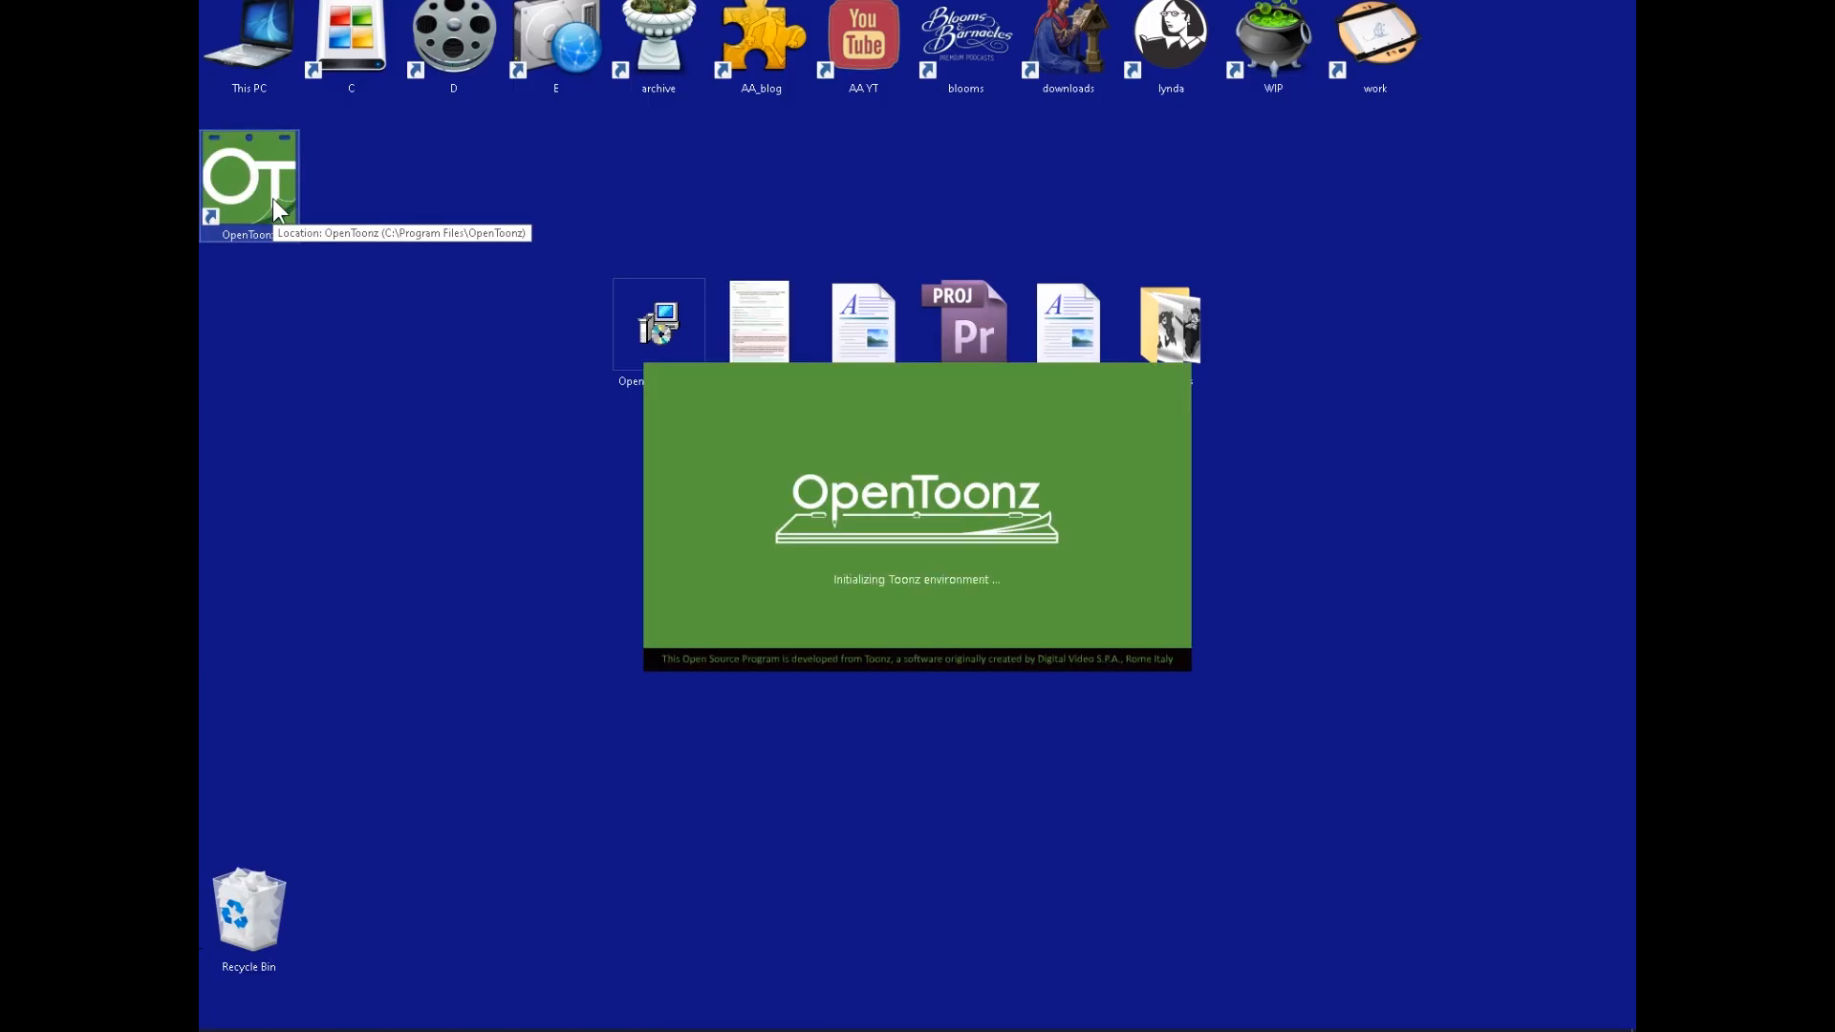
# Remove the reinstalled OpenToonz version 1.7.1 from Windows and close Programs and Features
pyautogui.click(1061, 576)
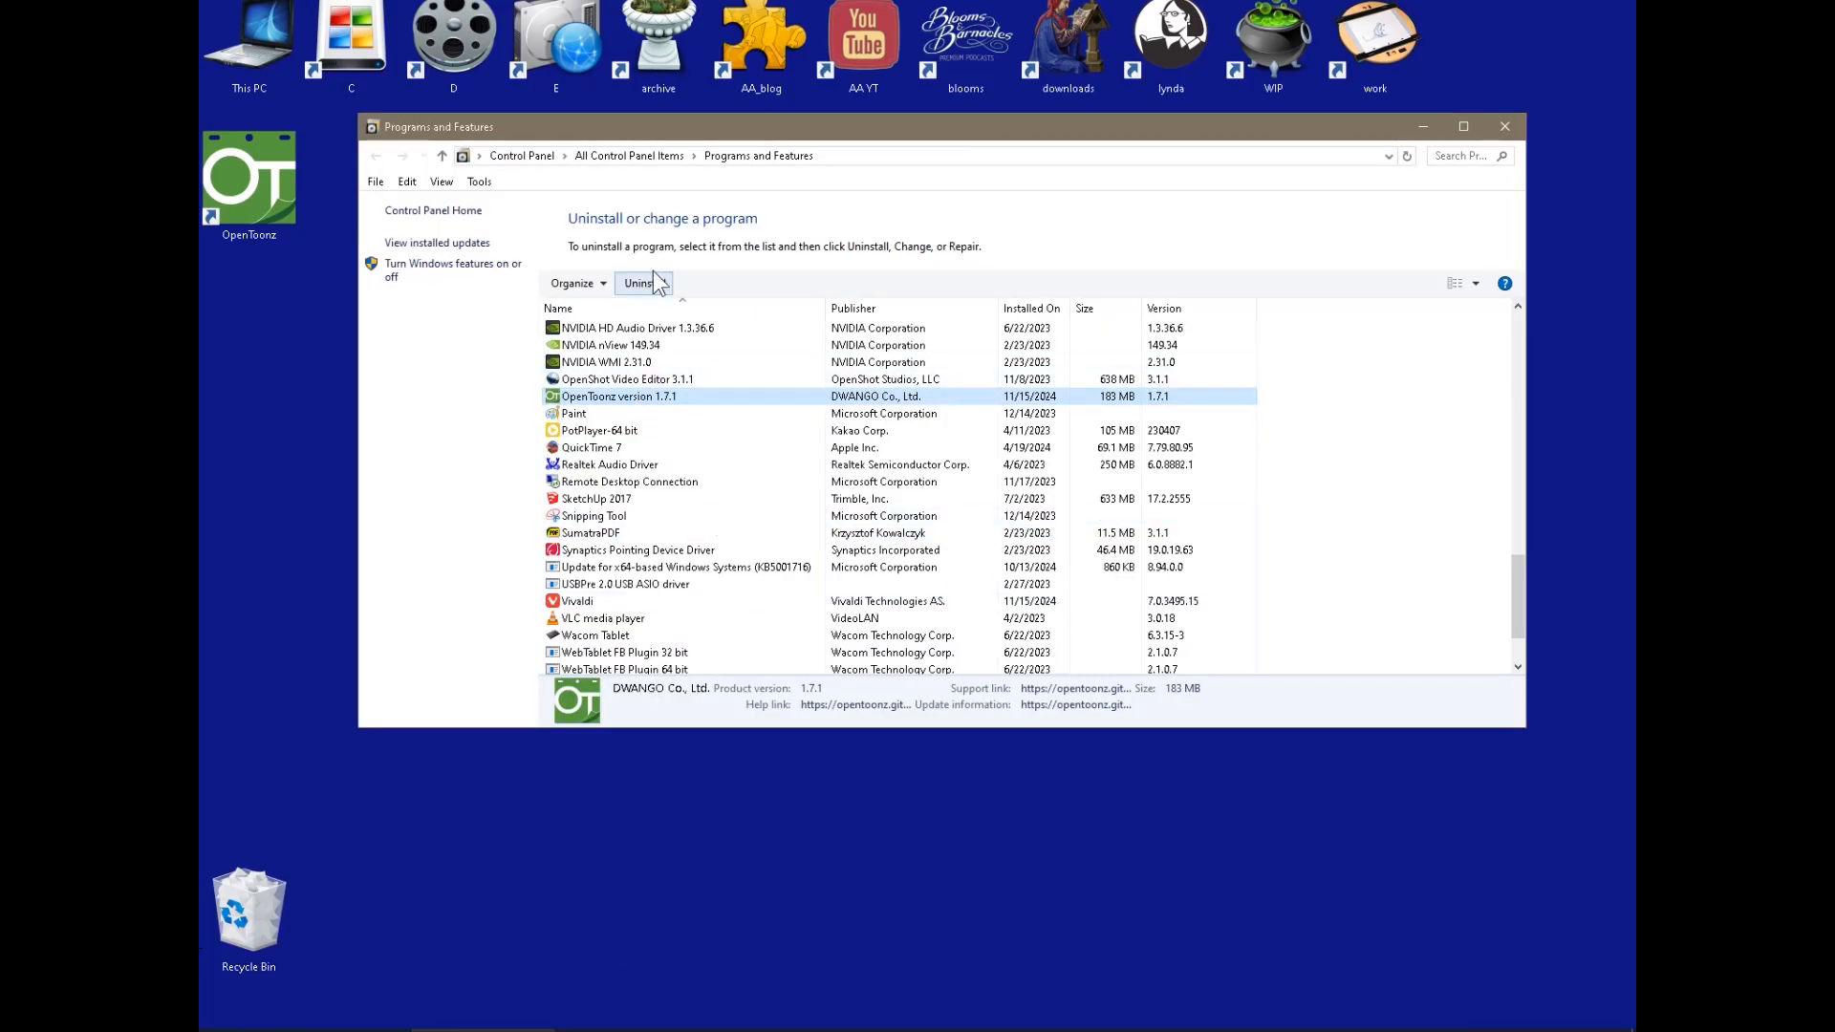
pyautogui.click(646, 283)
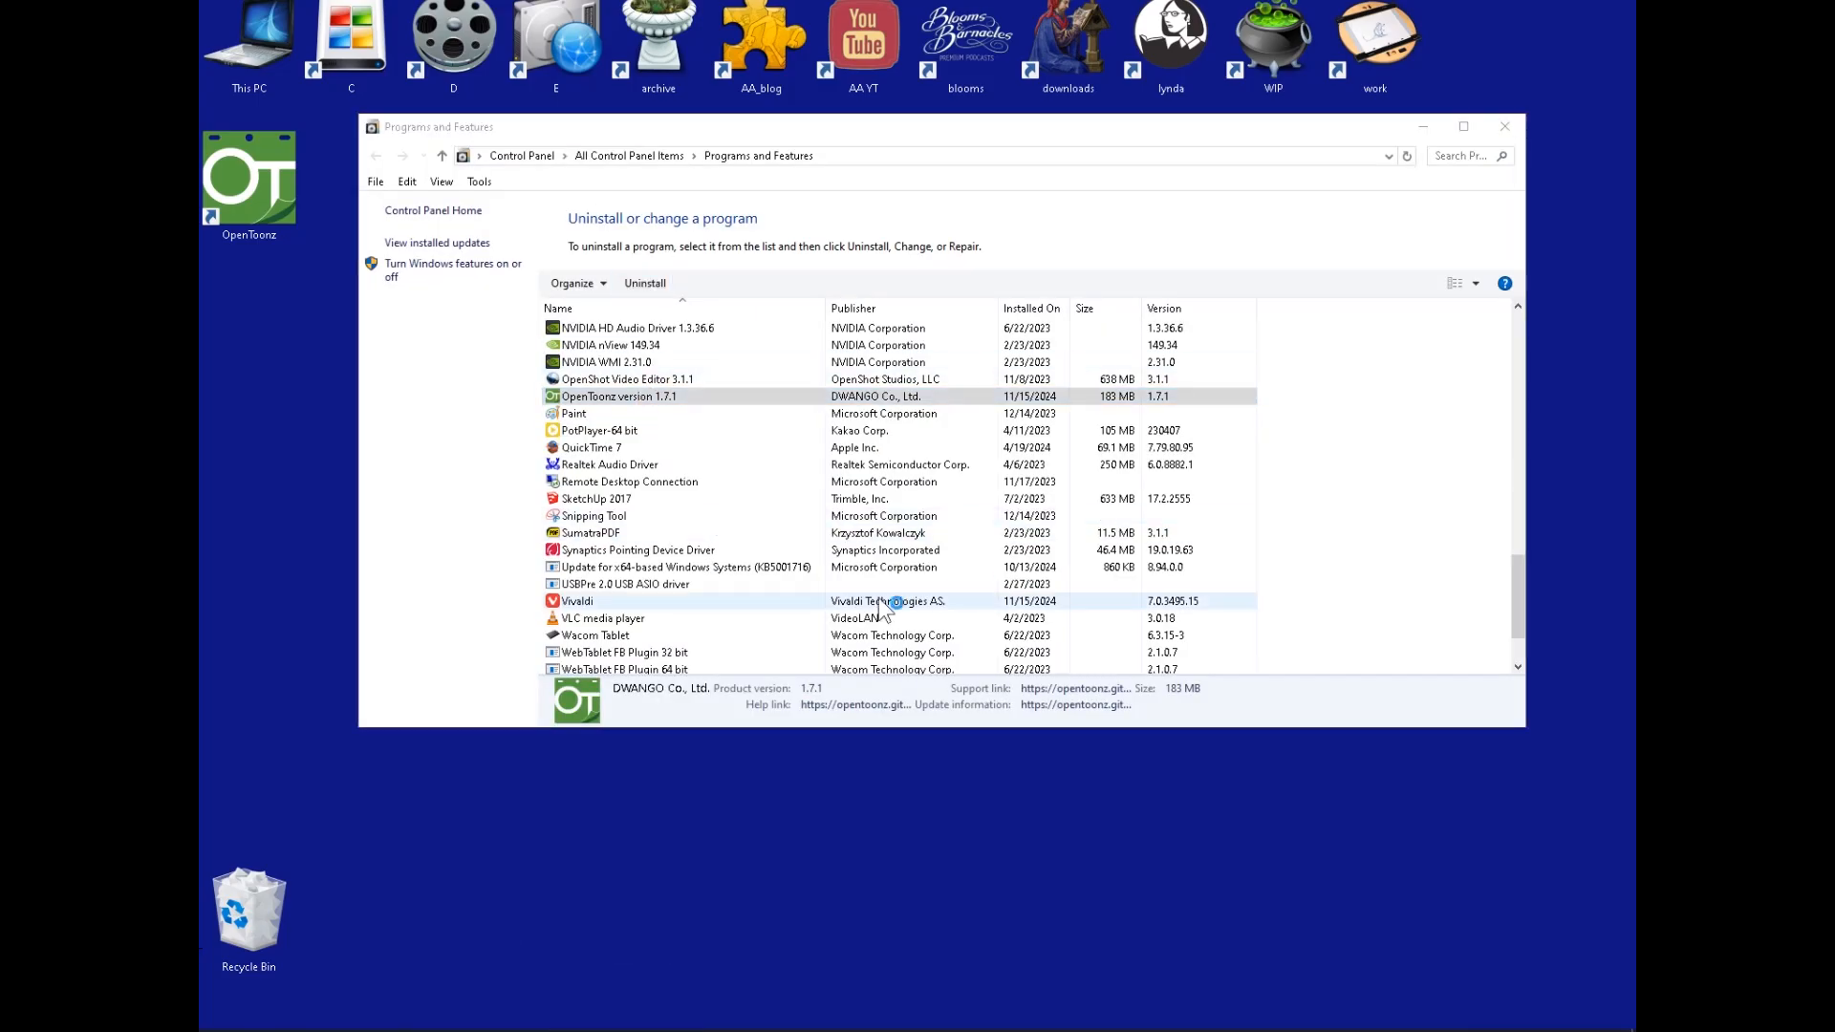
pyautogui.click(987, 578)
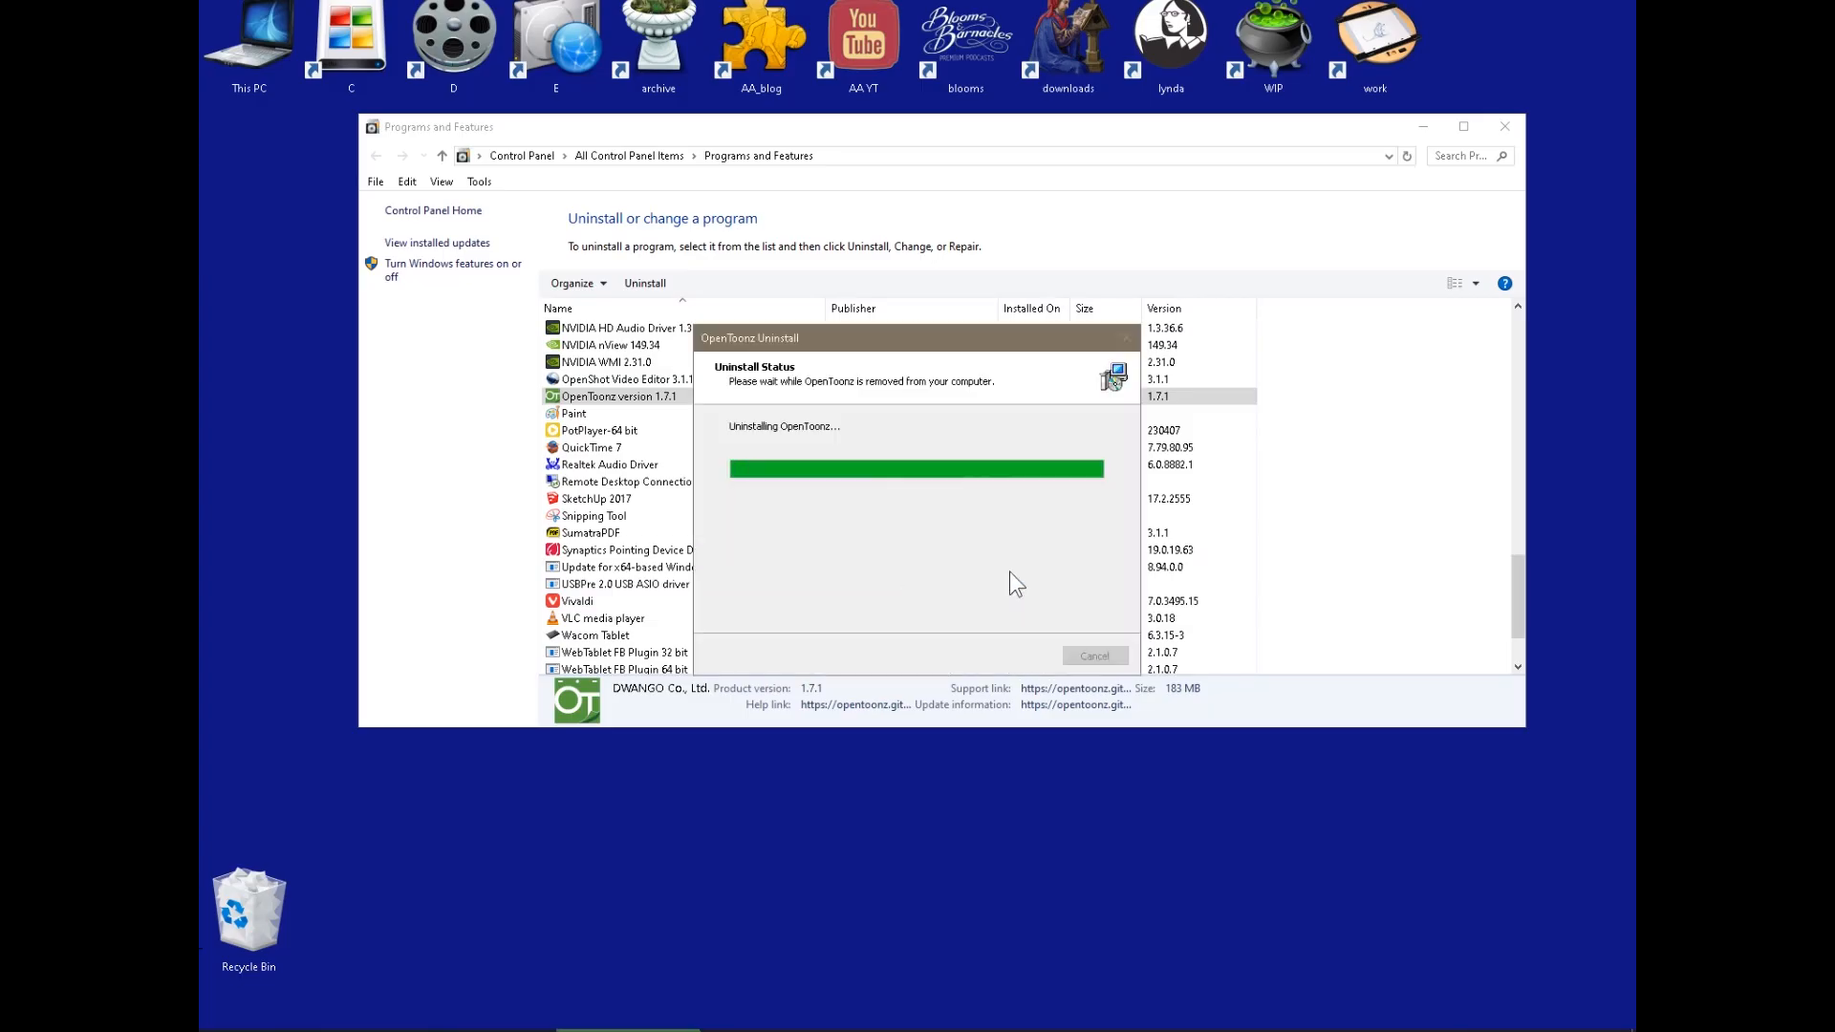
pyautogui.click(1049, 578)
pyautogui.click(1504, 126)
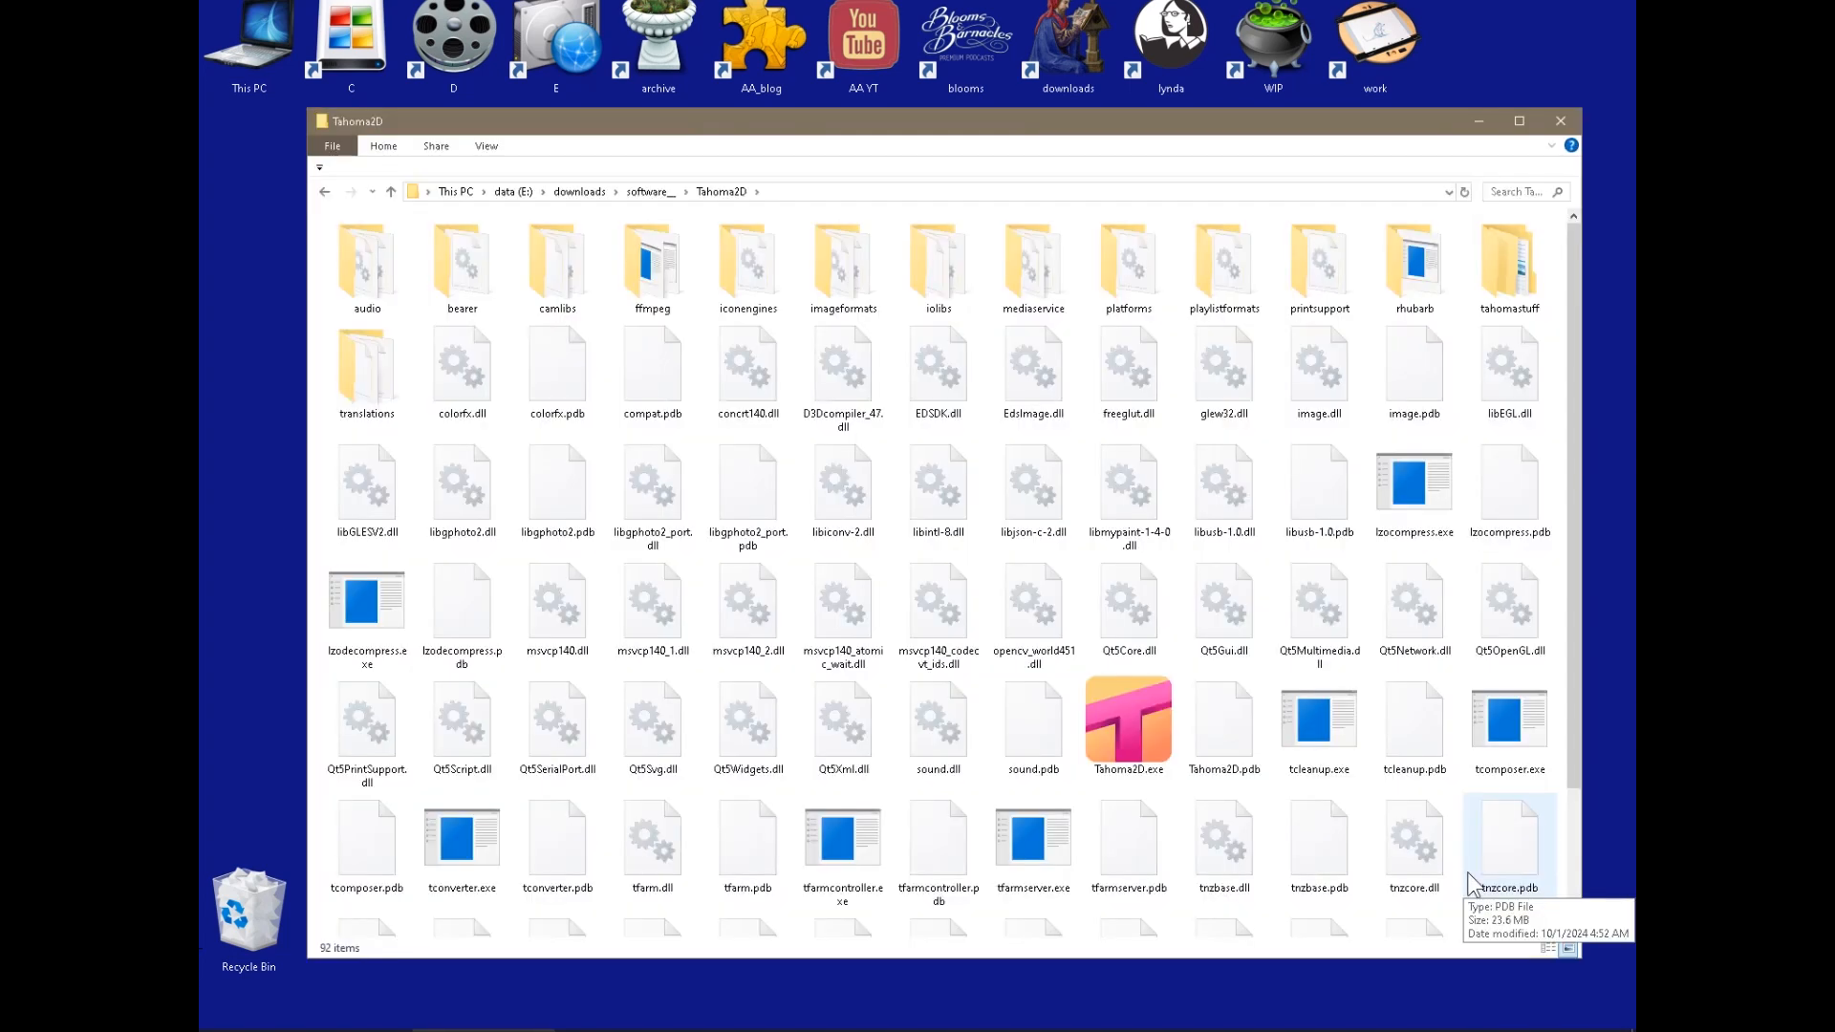
# Launch Tahoma2D.exe from the Tahoma2D folder and create a new project named first_time in the default Documents location
pyautogui.click(1123, 729)
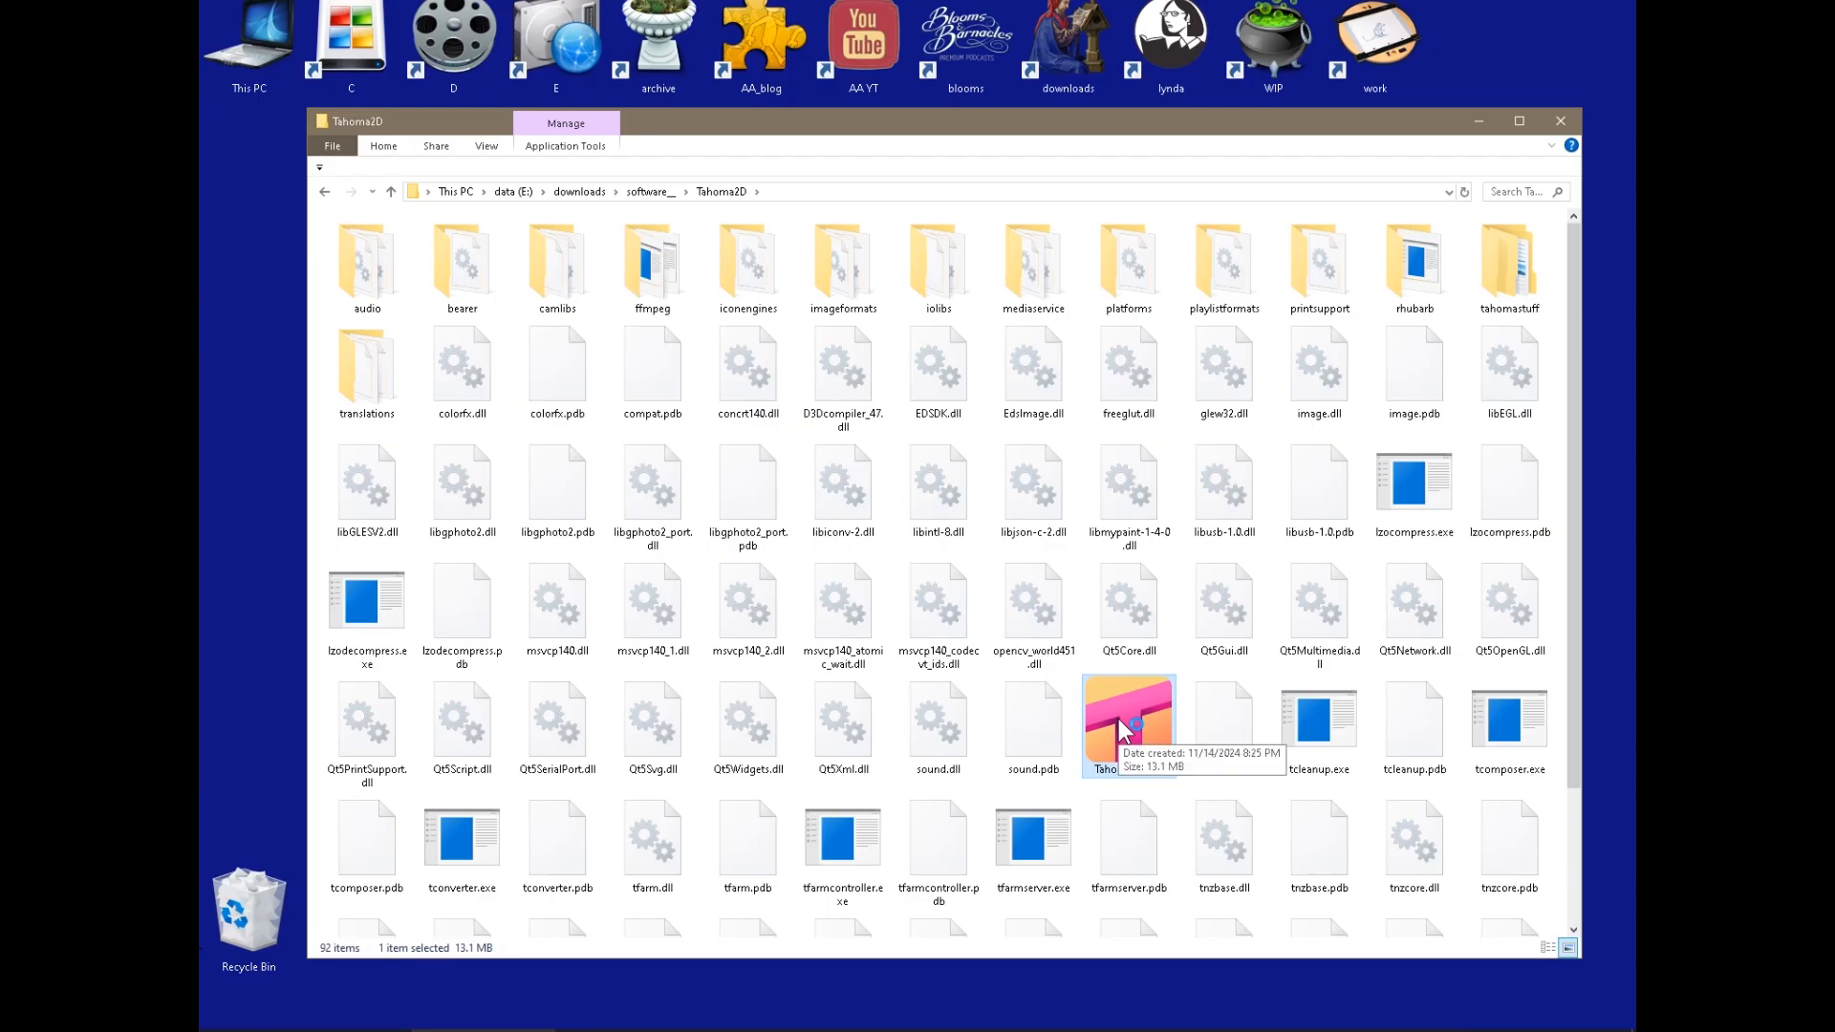
pyautogui.doubleClick(1123, 729)
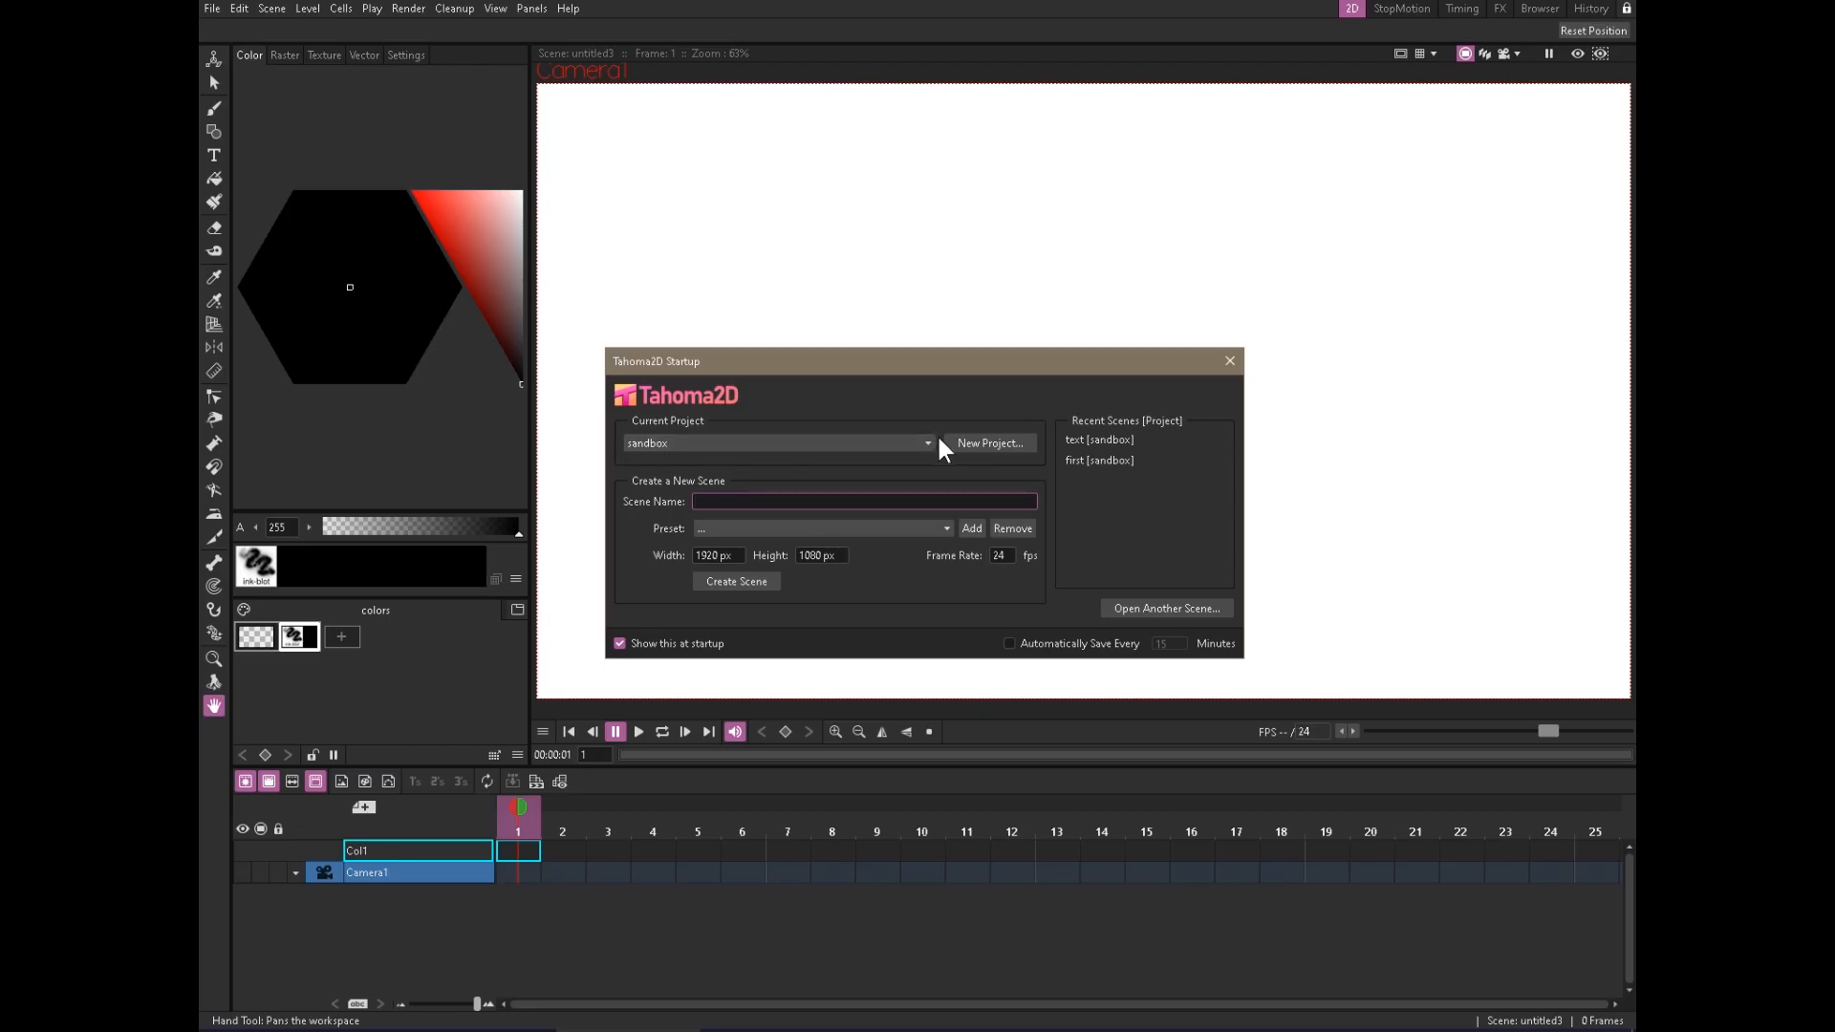
pyautogui.click(985, 443)
pyautogui.click(1201, 546)
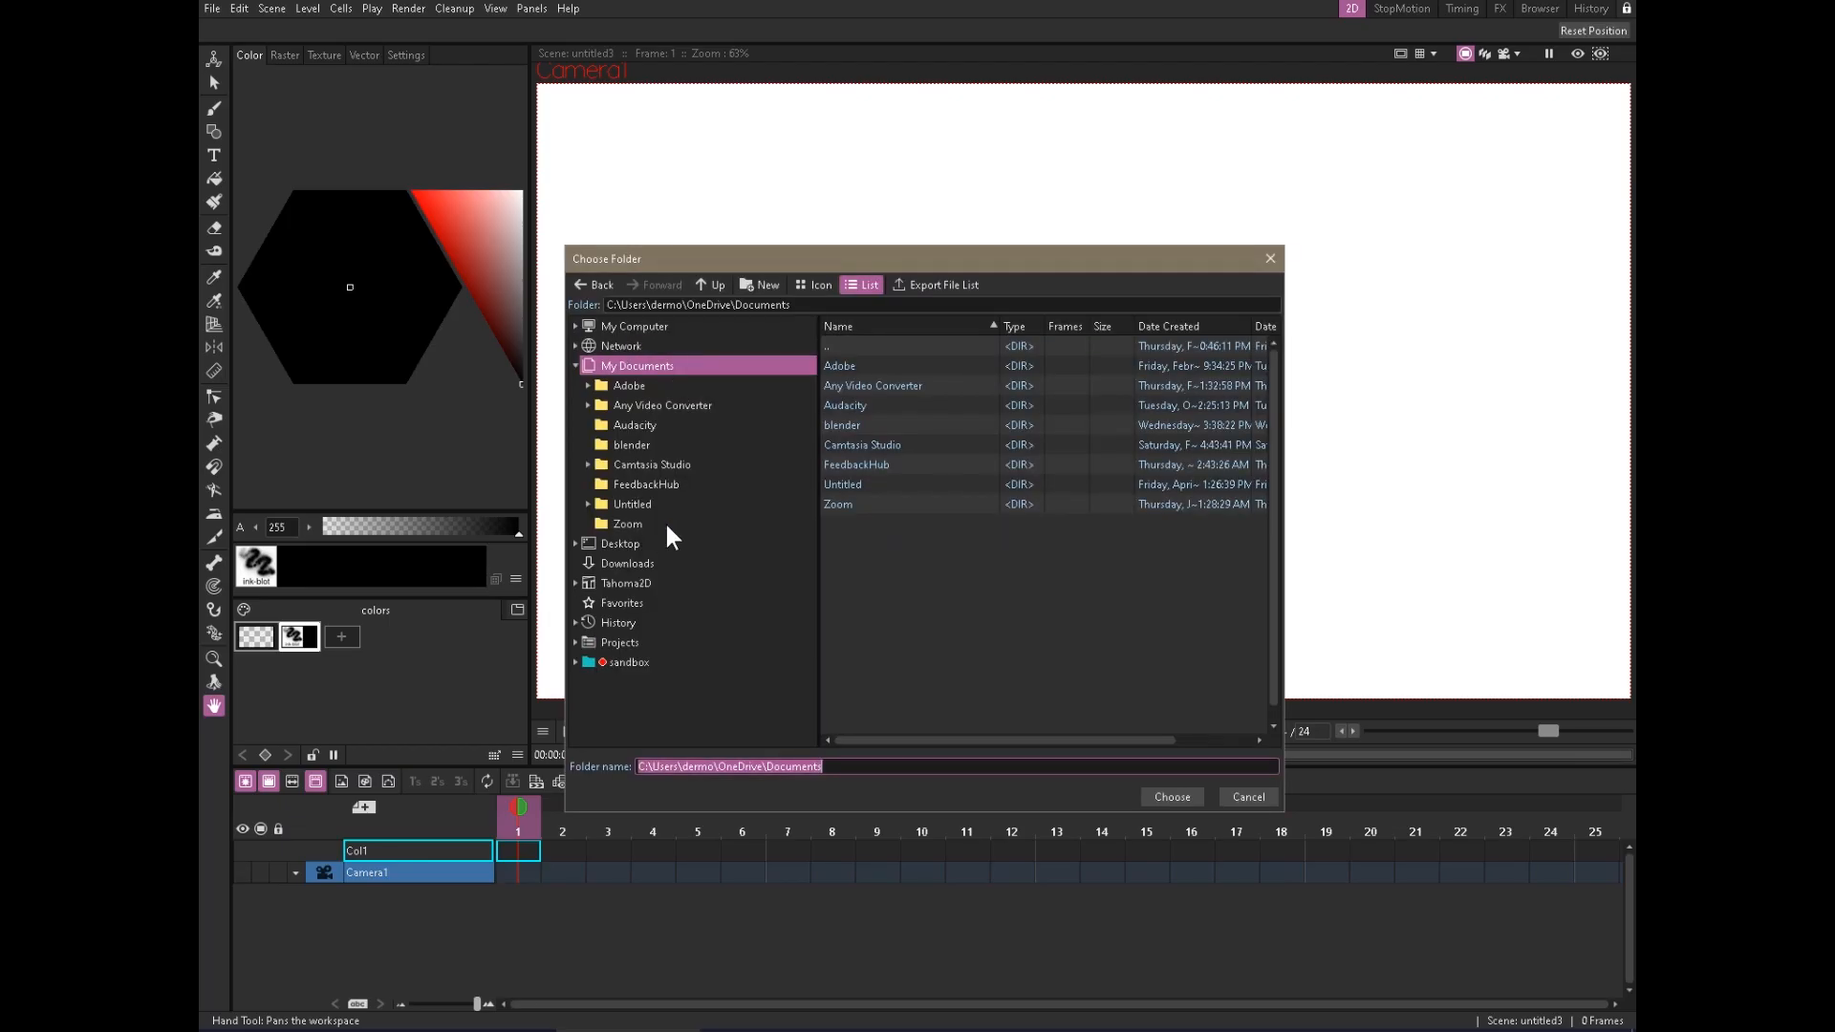
pyautogui.click(1270, 258)
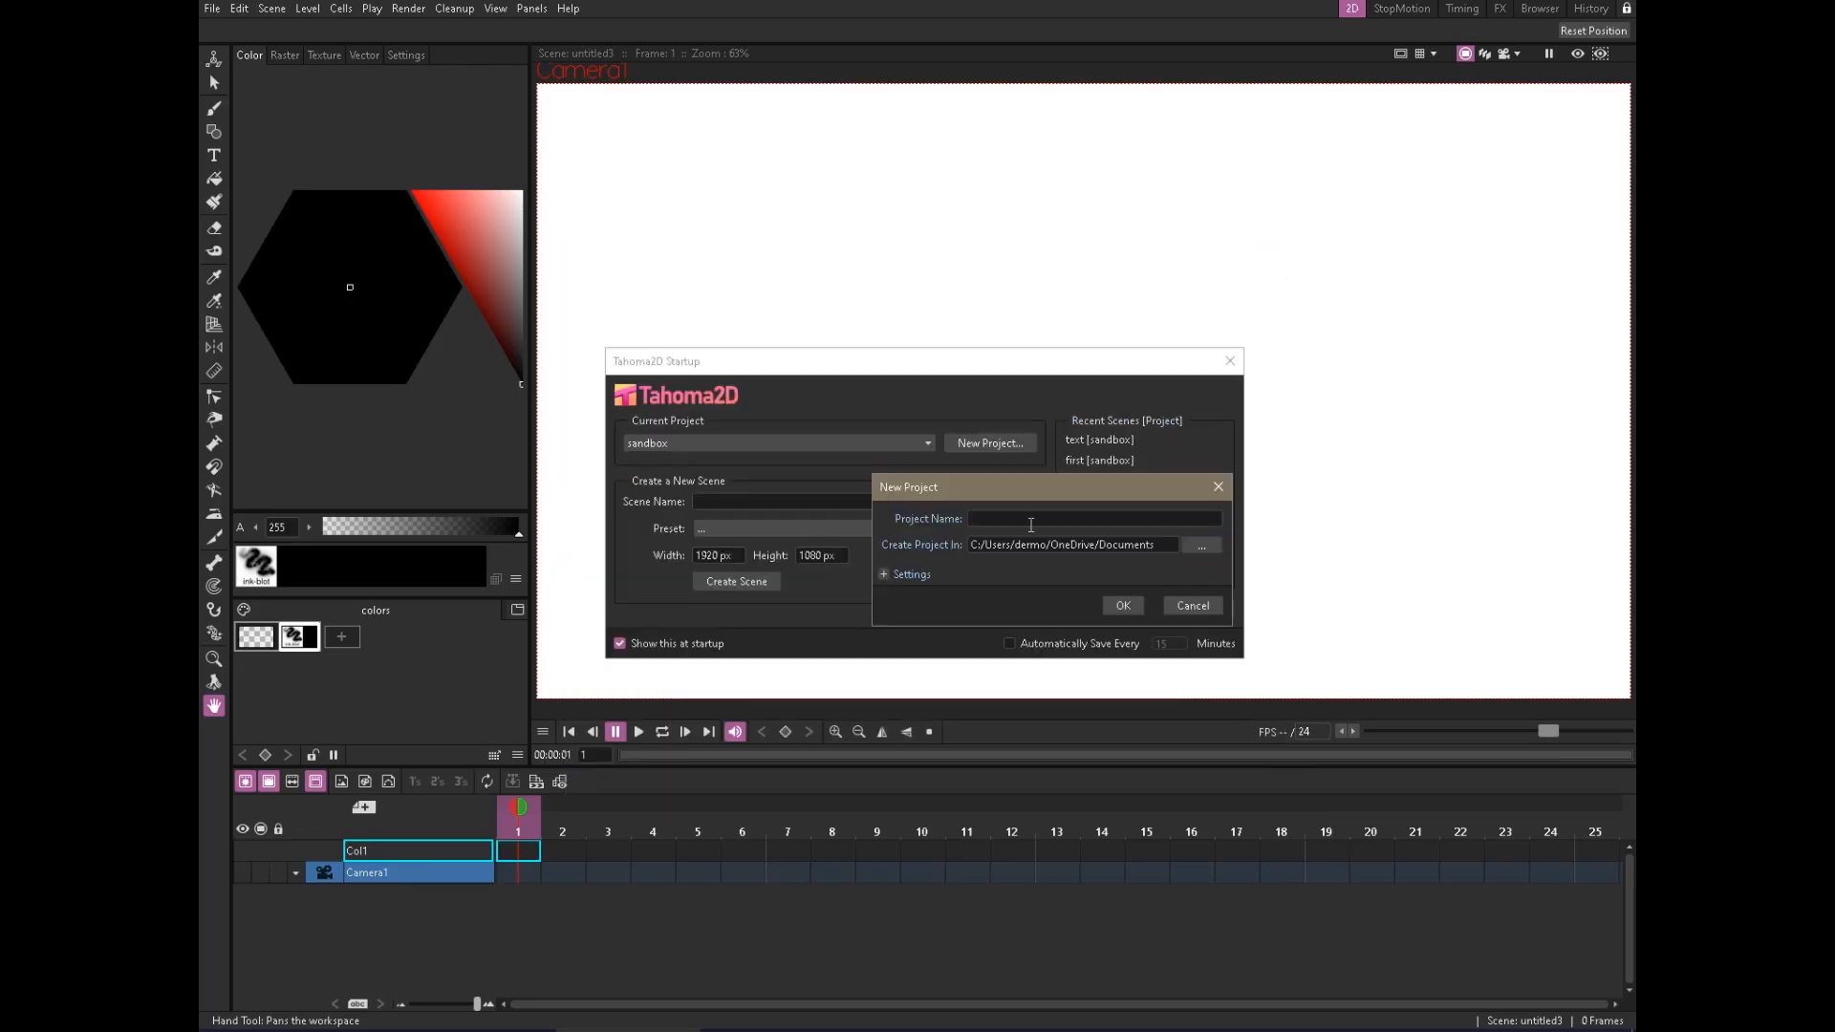
pyautogui.click(983, 518)
pyautogui.write('first_time')
pyautogui.click(1128, 608)
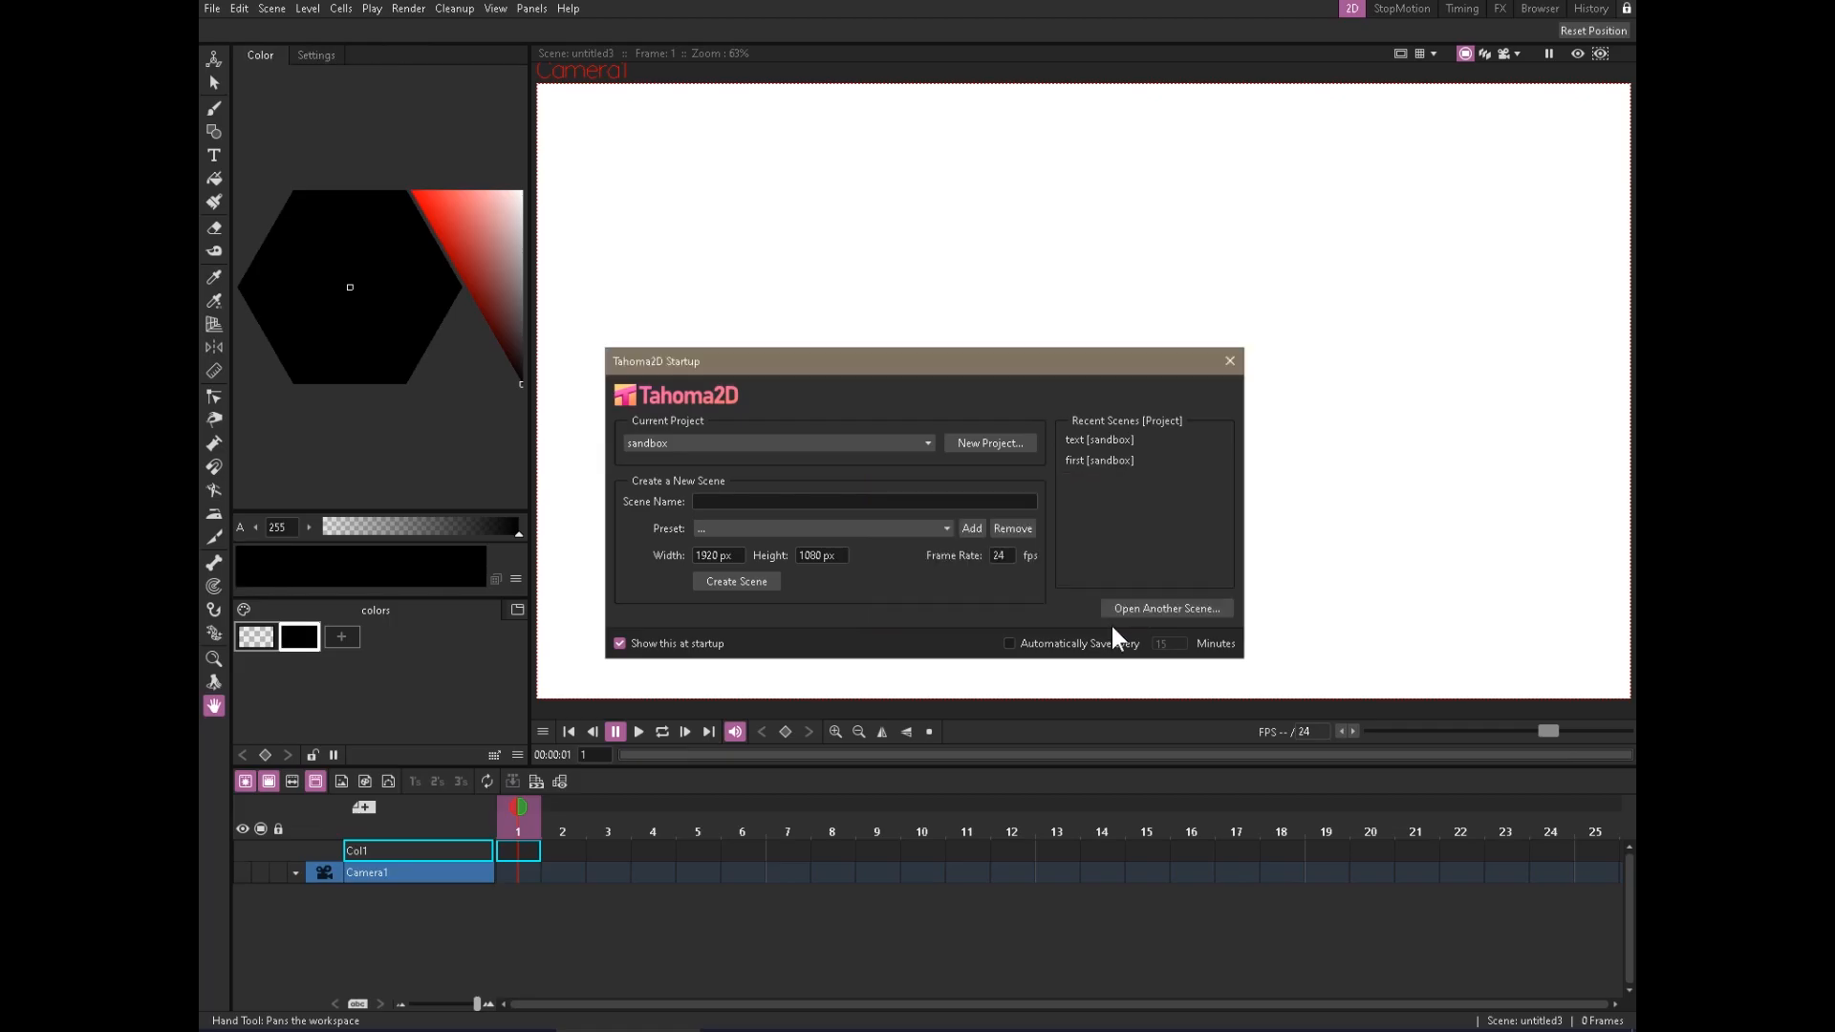
# Check the available scene presets and dismiss the startup dialog without creating a named scene
pyautogui.click(946, 527)
pyautogui.click(1106, 515)
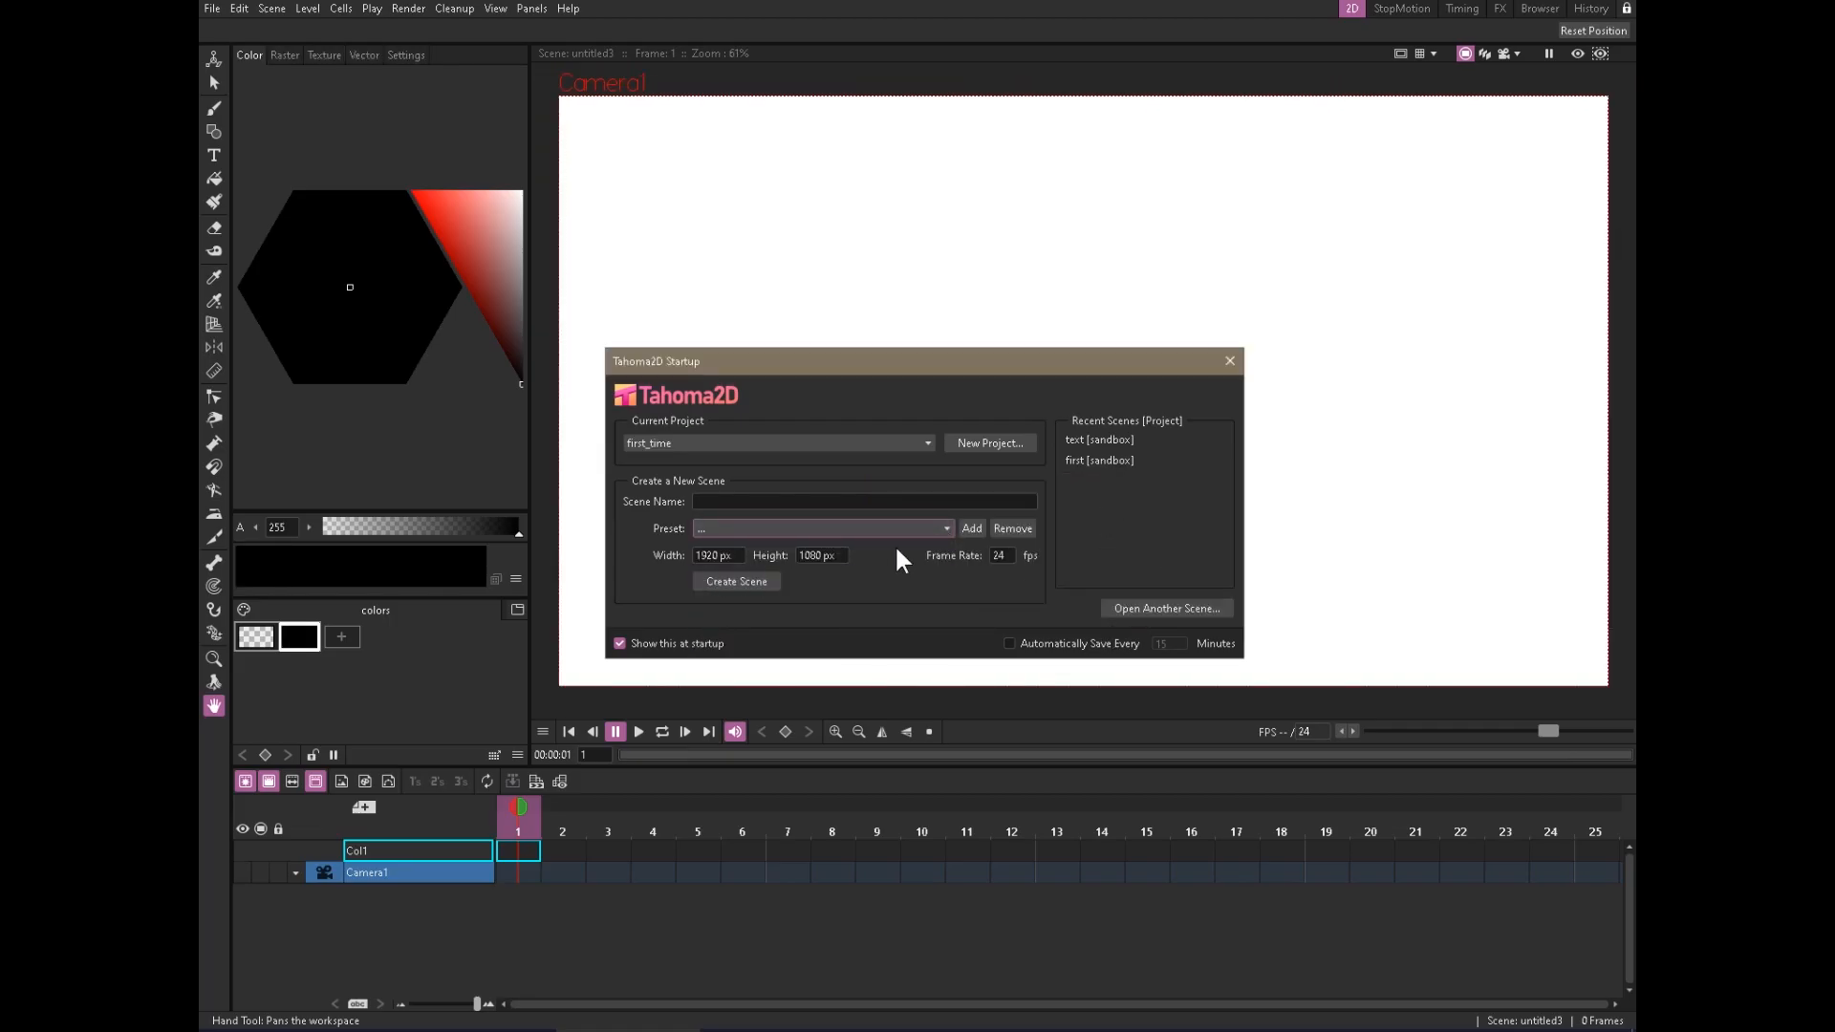
pyautogui.click(705, 651)
pyautogui.click(1230, 361)
# Test rotating, panning and zooming the canvas with the Hand and Brush tools, and view the whole camera frame
pyautogui.moveTo(1118, 417)
pyautogui.mouseDown()
pyautogui.moveTo(1070, 471)
pyautogui.moveTo(1188, 336)
pyautogui.moveTo(1041, 491)
pyautogui.moveTo(1146, 442)
pyautogui.moveTo(1208, 385)
pyautogui.moveTo(1184, 411)
pyautogui.moveTo(1193, 362)
pyautogui.moveTo(1135, 431)
pyautogui.mouseUp()
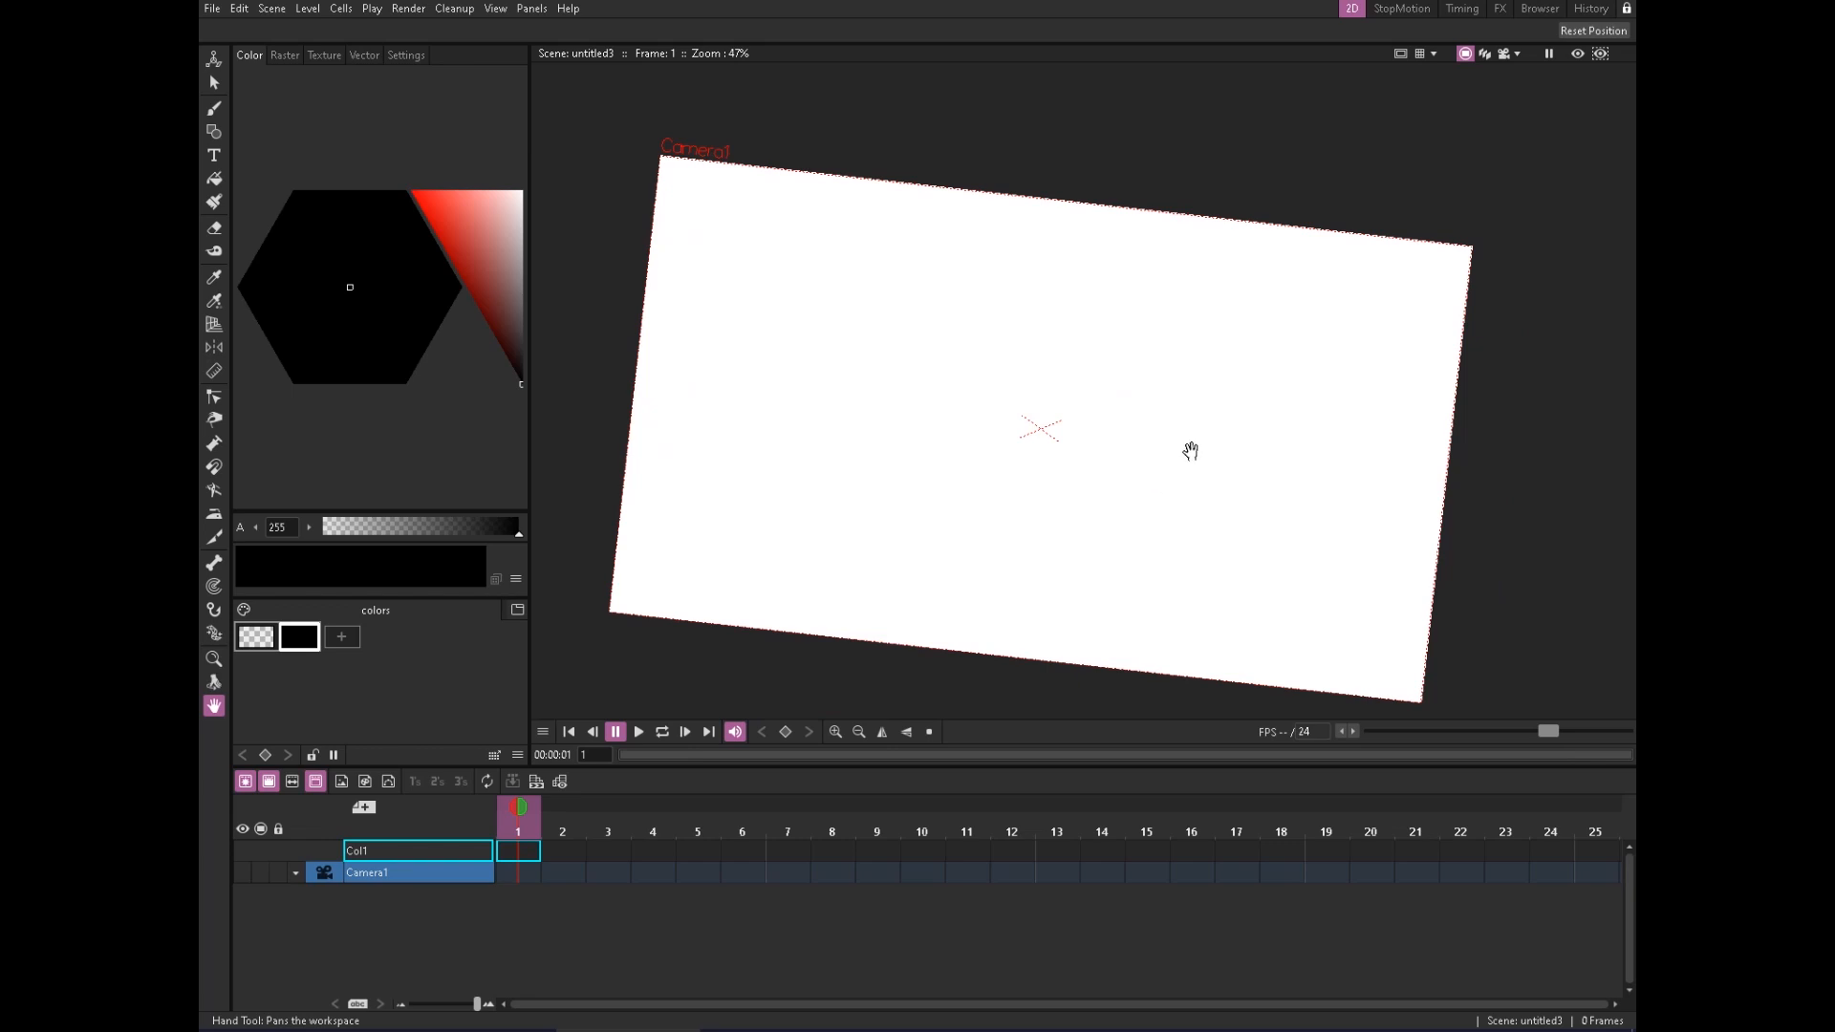
pyautogui.moveTo(1175, 500); pyautogui.dragTo(1200, 479)
pyautogui.scroll(3, 998, 477)
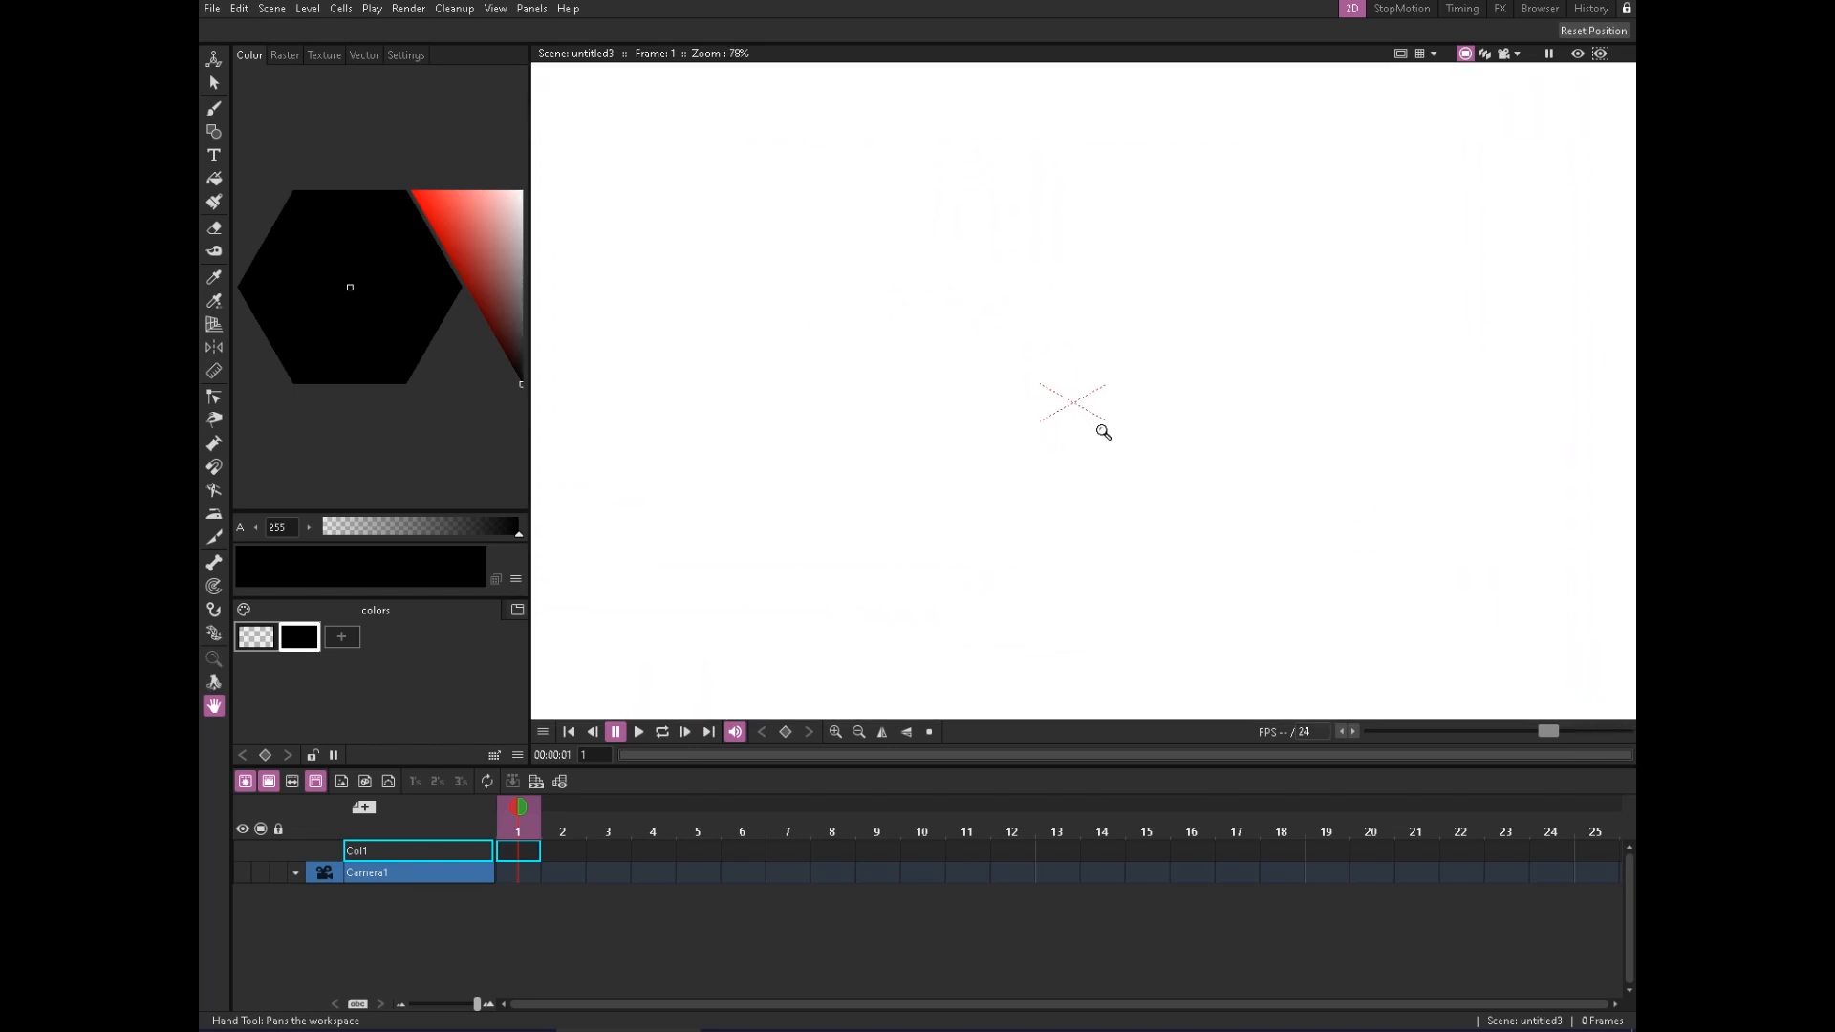
pyautogui.click(214, 108)
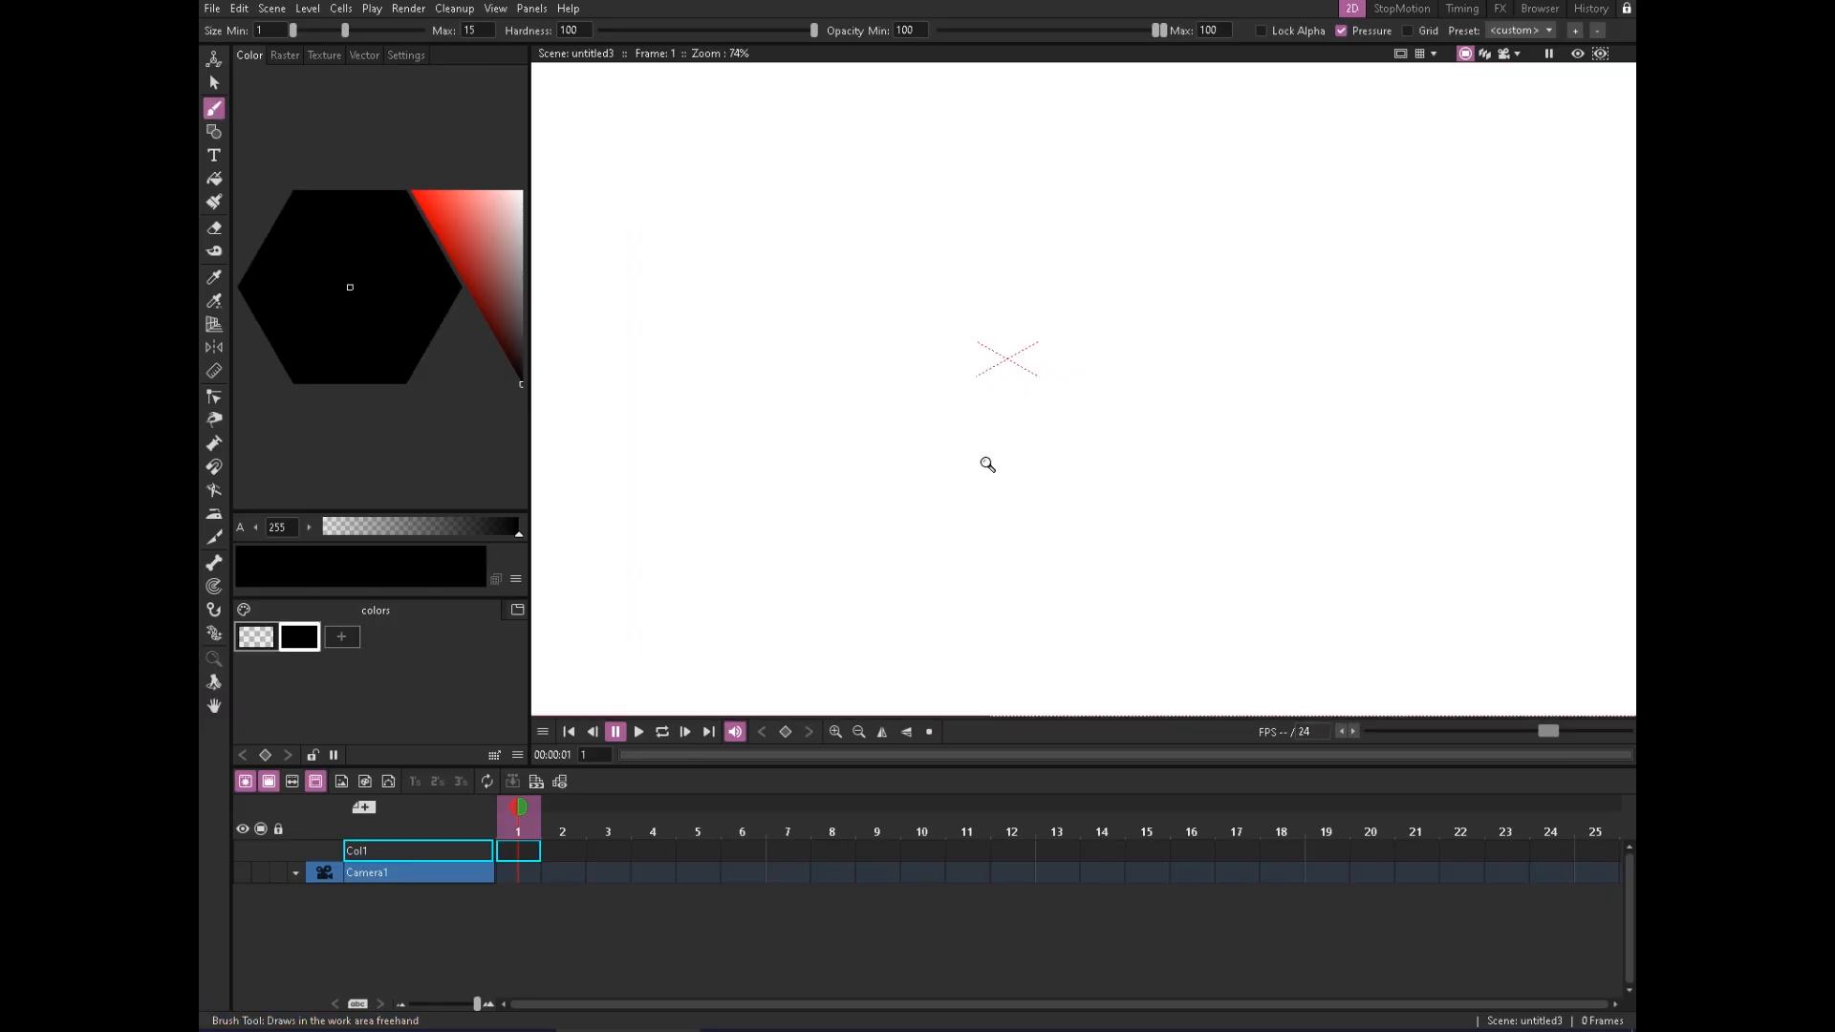
pyautogui.scroll(-3, 995, 459)
pyautogui.moveTo(993, 472); pyautogui.dragTo(1040, 465)
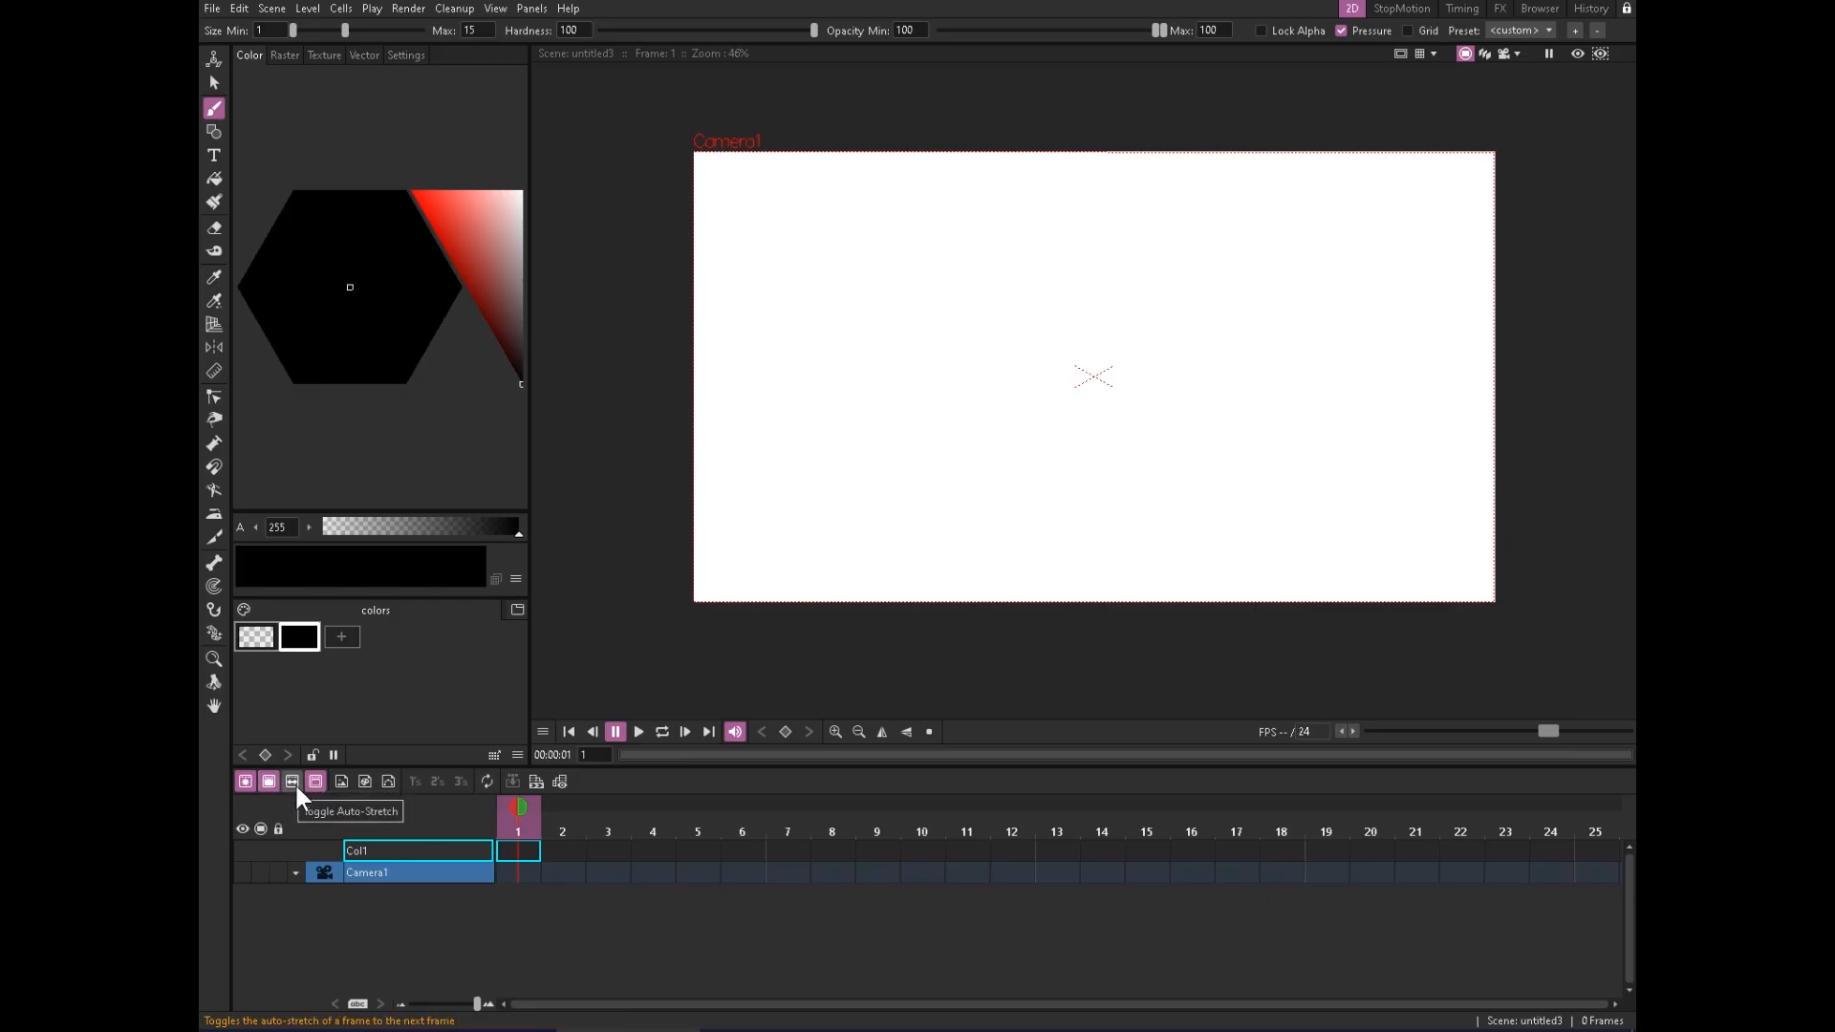
# Create a raster level named background spanning frames 1 to 31, saved in +extras
pyautogui.click(363, 808)
pyautogui.write('background')
pyautogui.click(1095, 544)
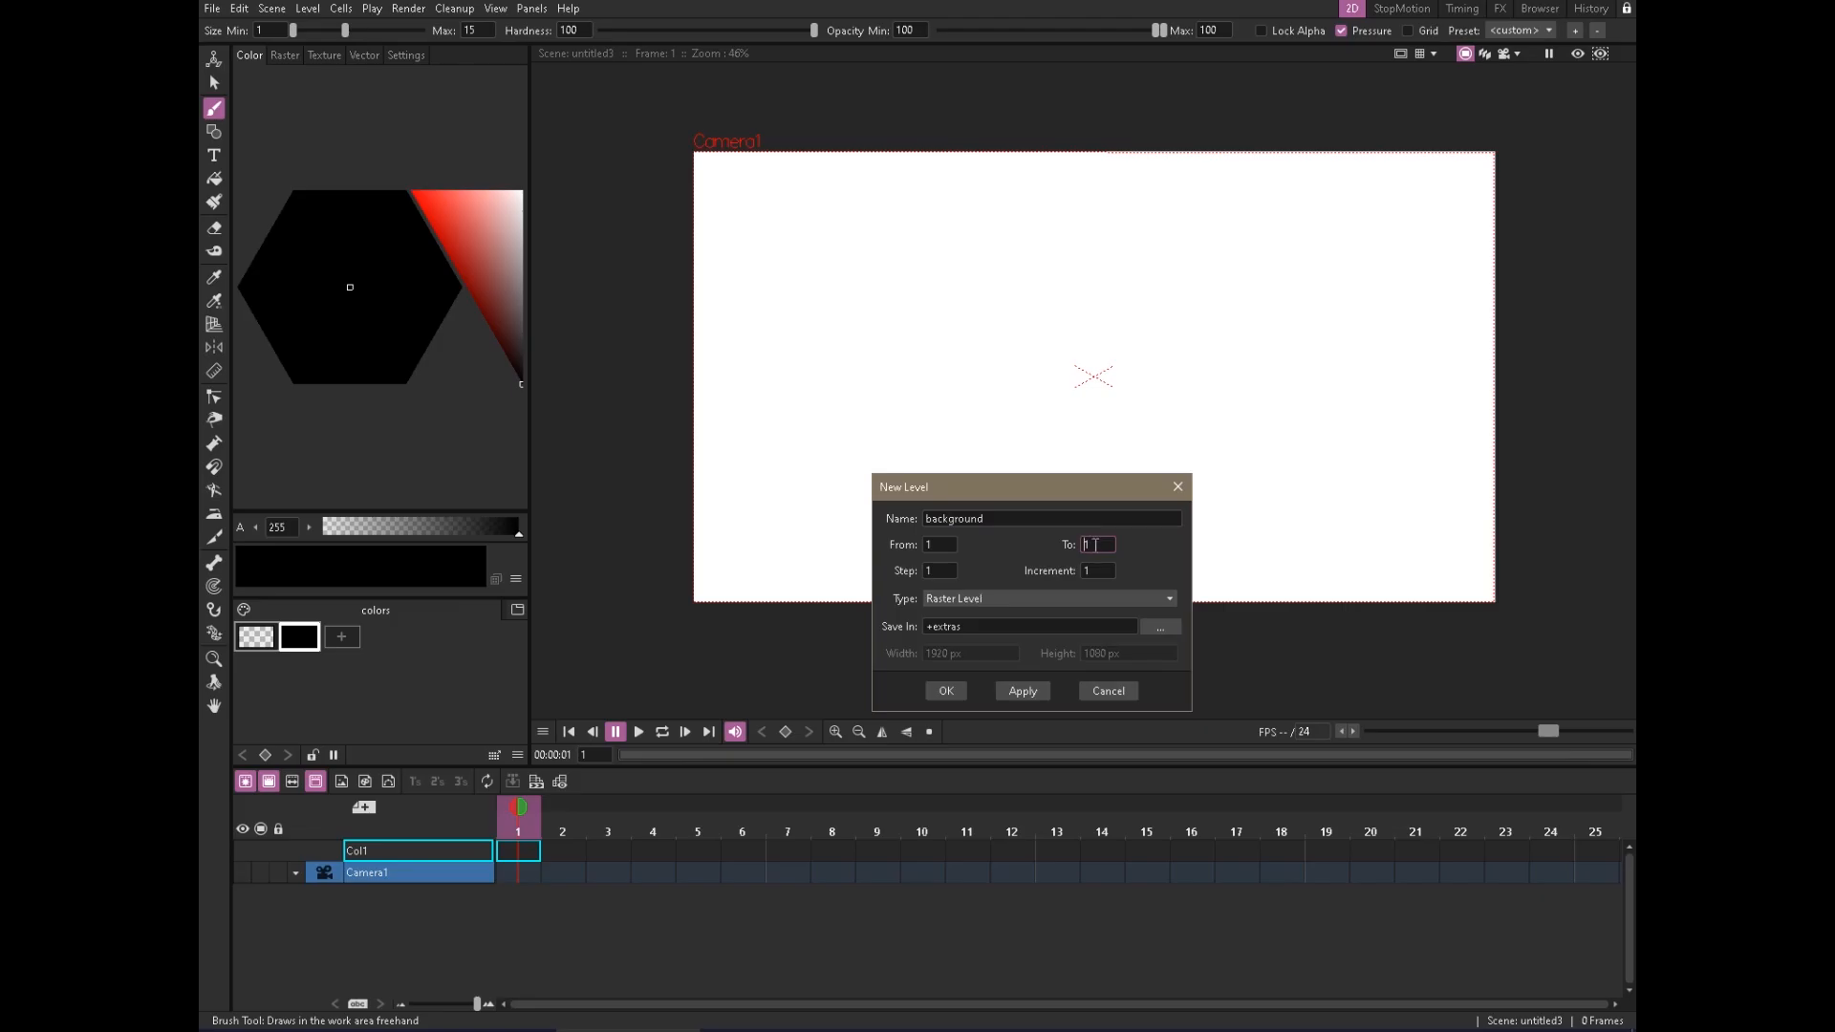
pyautogui.write('31')
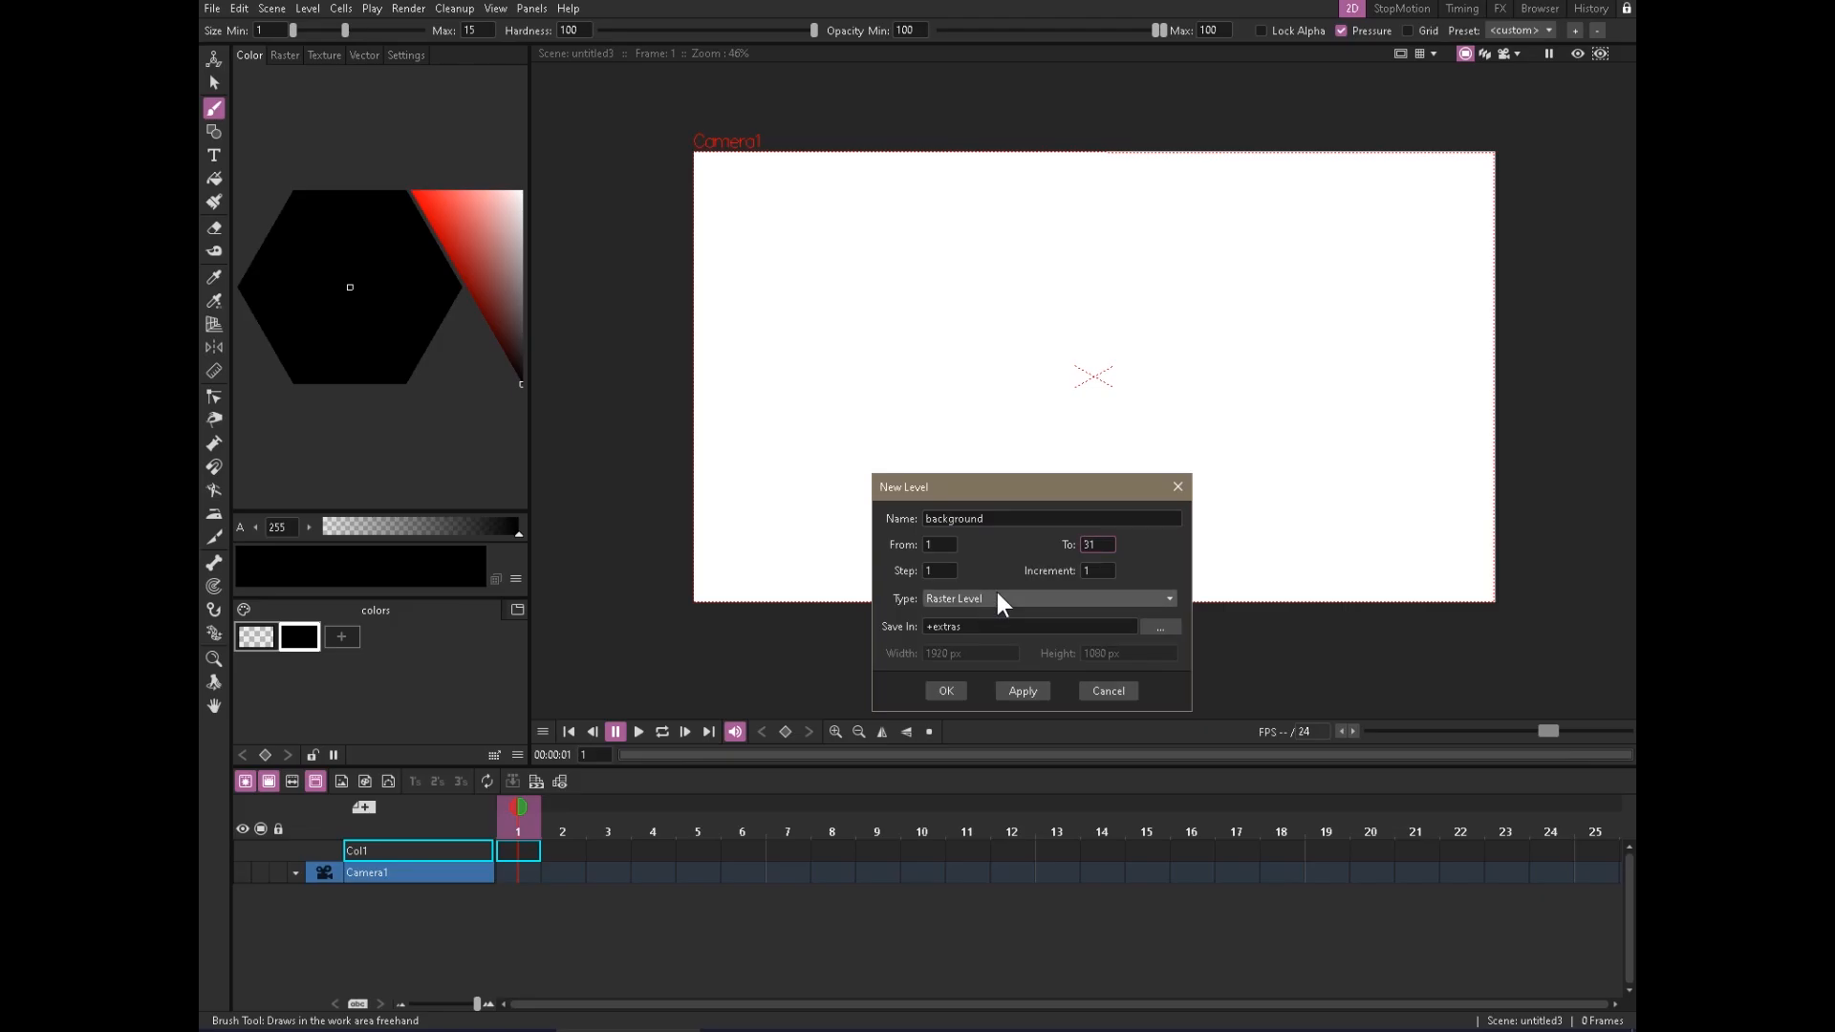
pyautogui.click(950, 685)
# Try a faster playback rate and set the rate back to 24 fps
pyautogui.moveTo(1548, 731); pyautogui.dragTo(1602, 743)
pyautogui.click(1322, 732)
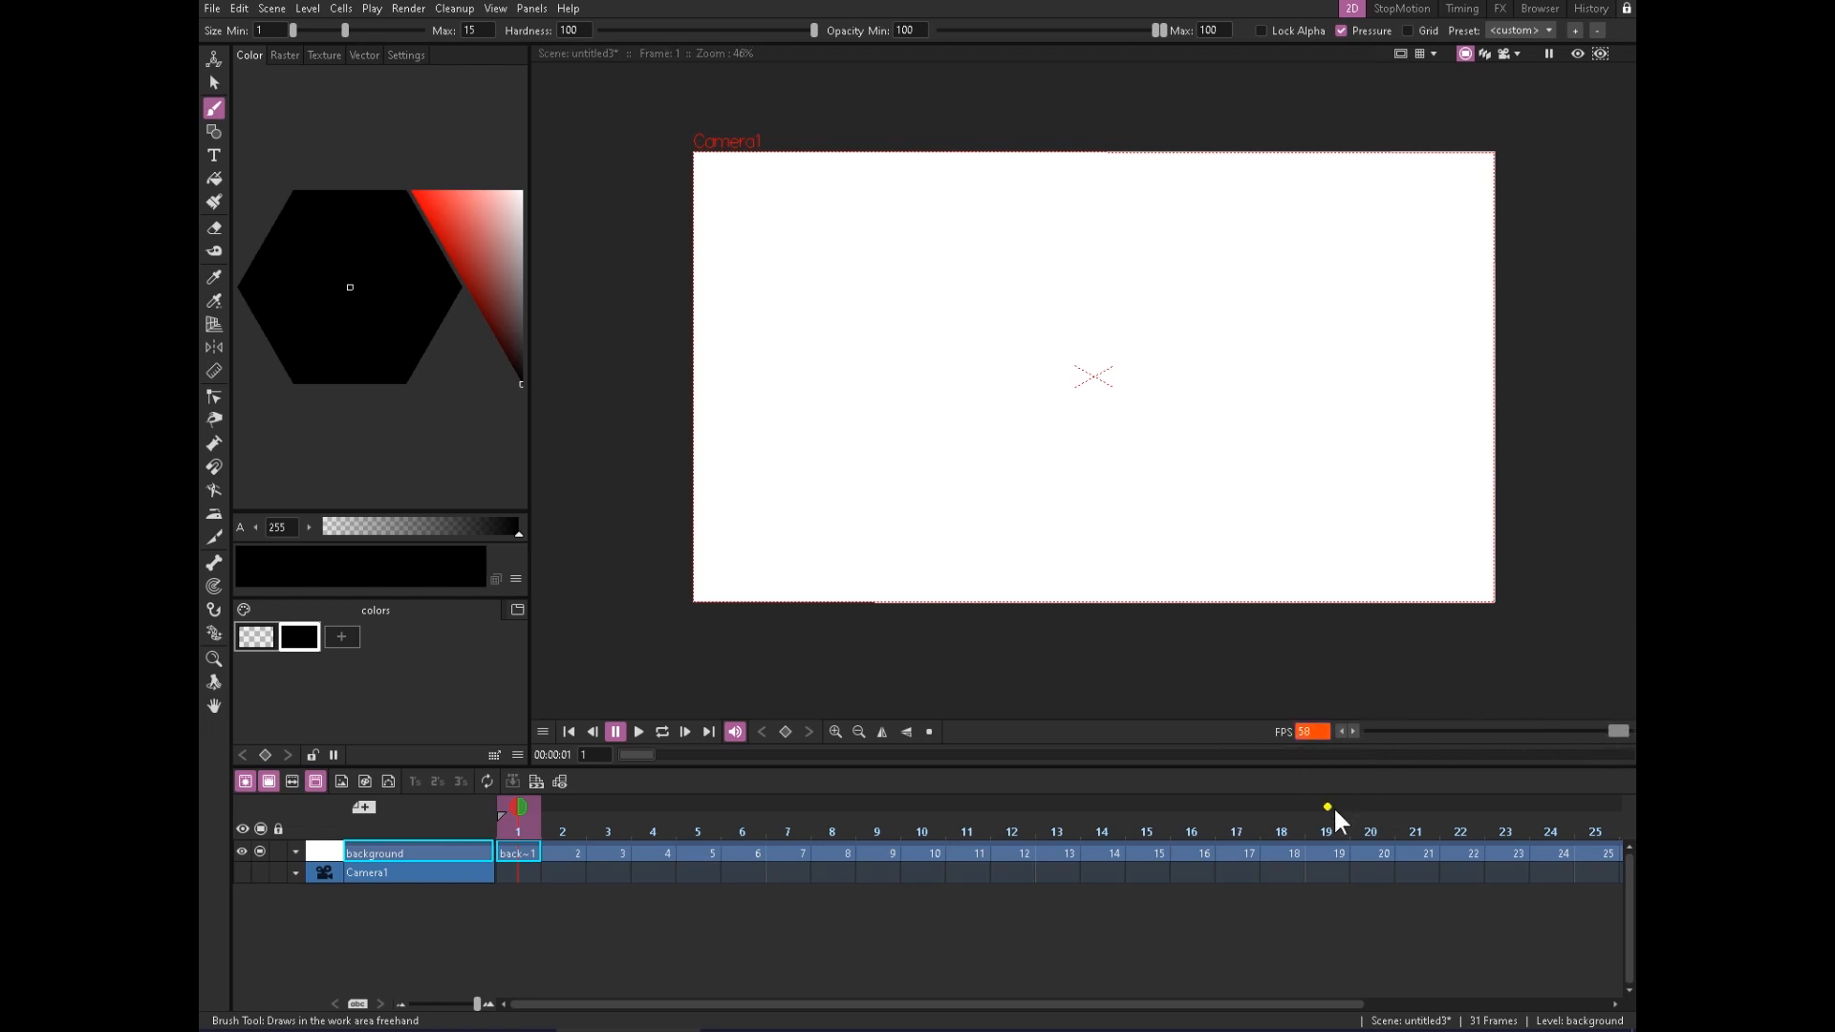
pyautogui.press('BackSpace')
pyautogui.press('BackSpace')
pyautogui.write('1')
pyautogui.write('4')
pyautogui.press('Return')
# Draw a gently arched black ground line across the lower camera frame on frame 1 of the background level, replacing the first attempt
pyautogui.moveTo(476, 1003); pyautogui.dragTo(445, 1003)
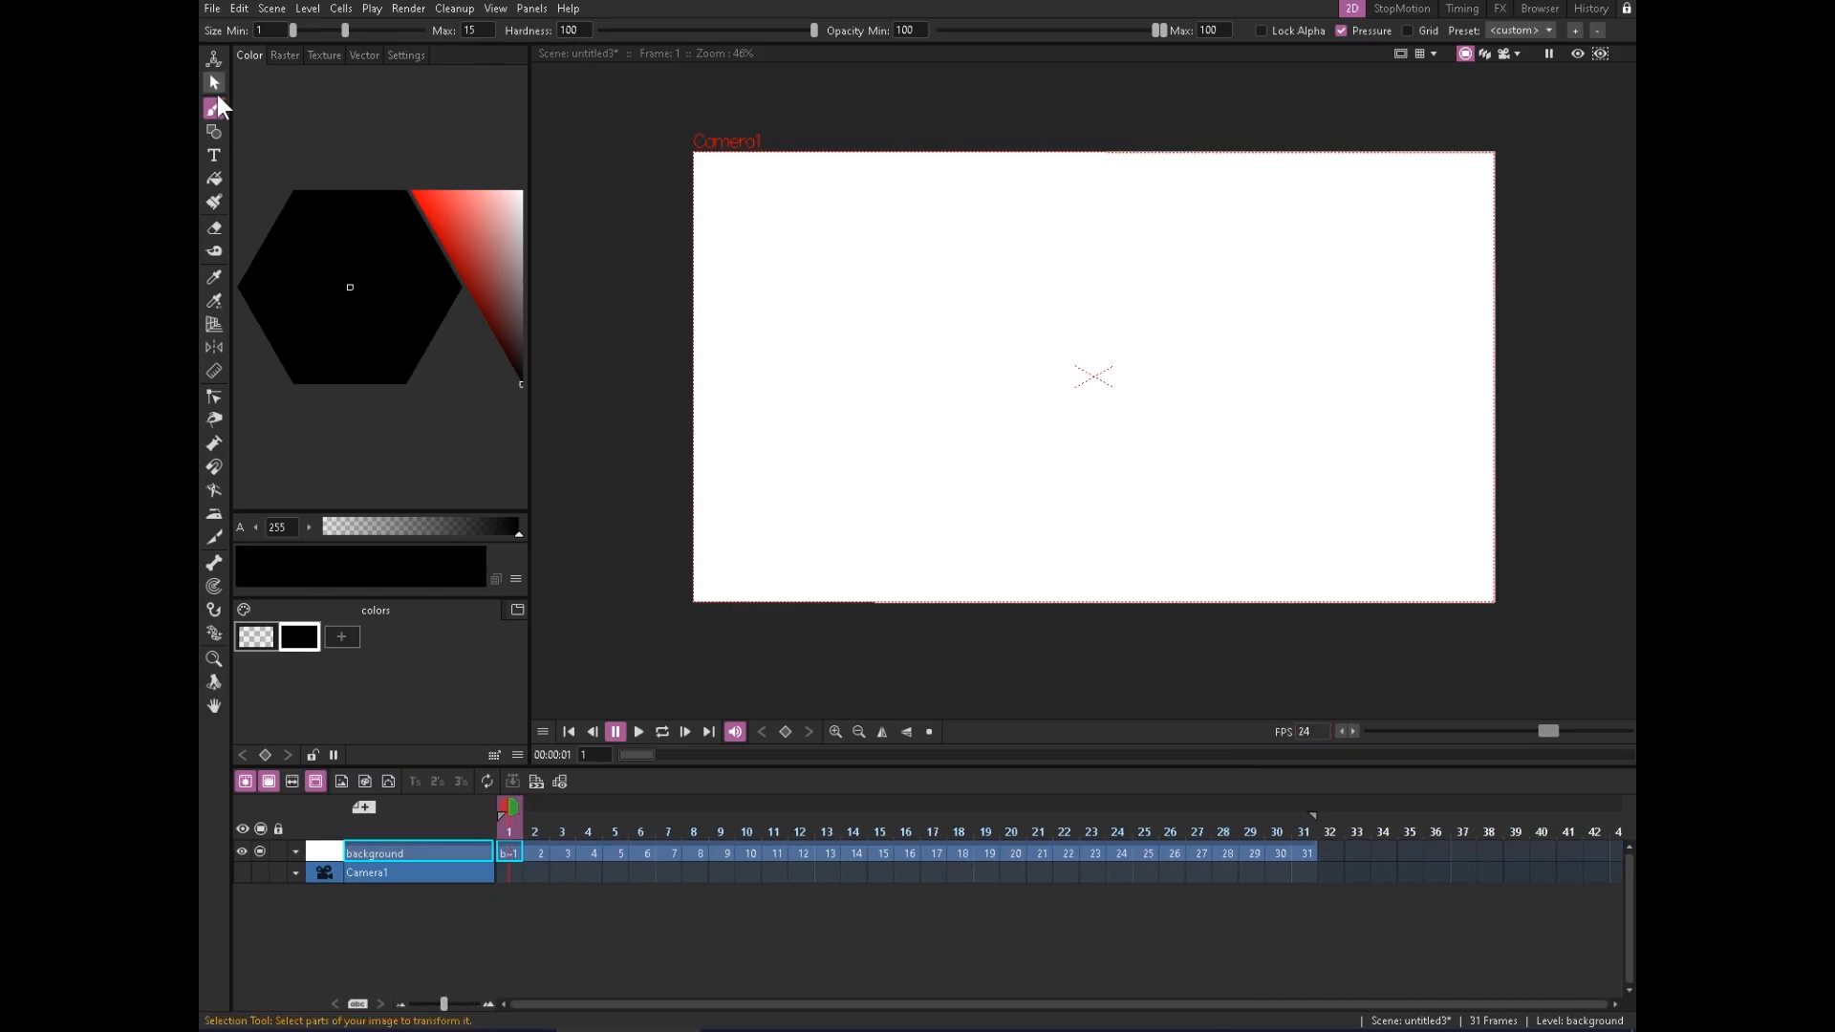
pyautogui.moveTo(693, 546)
pyautogui.mouseDown()
pyautogui.moveTo(912, 520)
pyautogui.moveTo(1477, 531)
pyautogui.mouseUp()
pyautogui.hotkey('ctrl', 'z')
pyautogui.moveTo(694, 553)
pyautogui.mouseDown()
pyautogui.moveTo(1013, 526)
pyautogui.moveTo(1545, 543)
pyautogui.mouseUp()
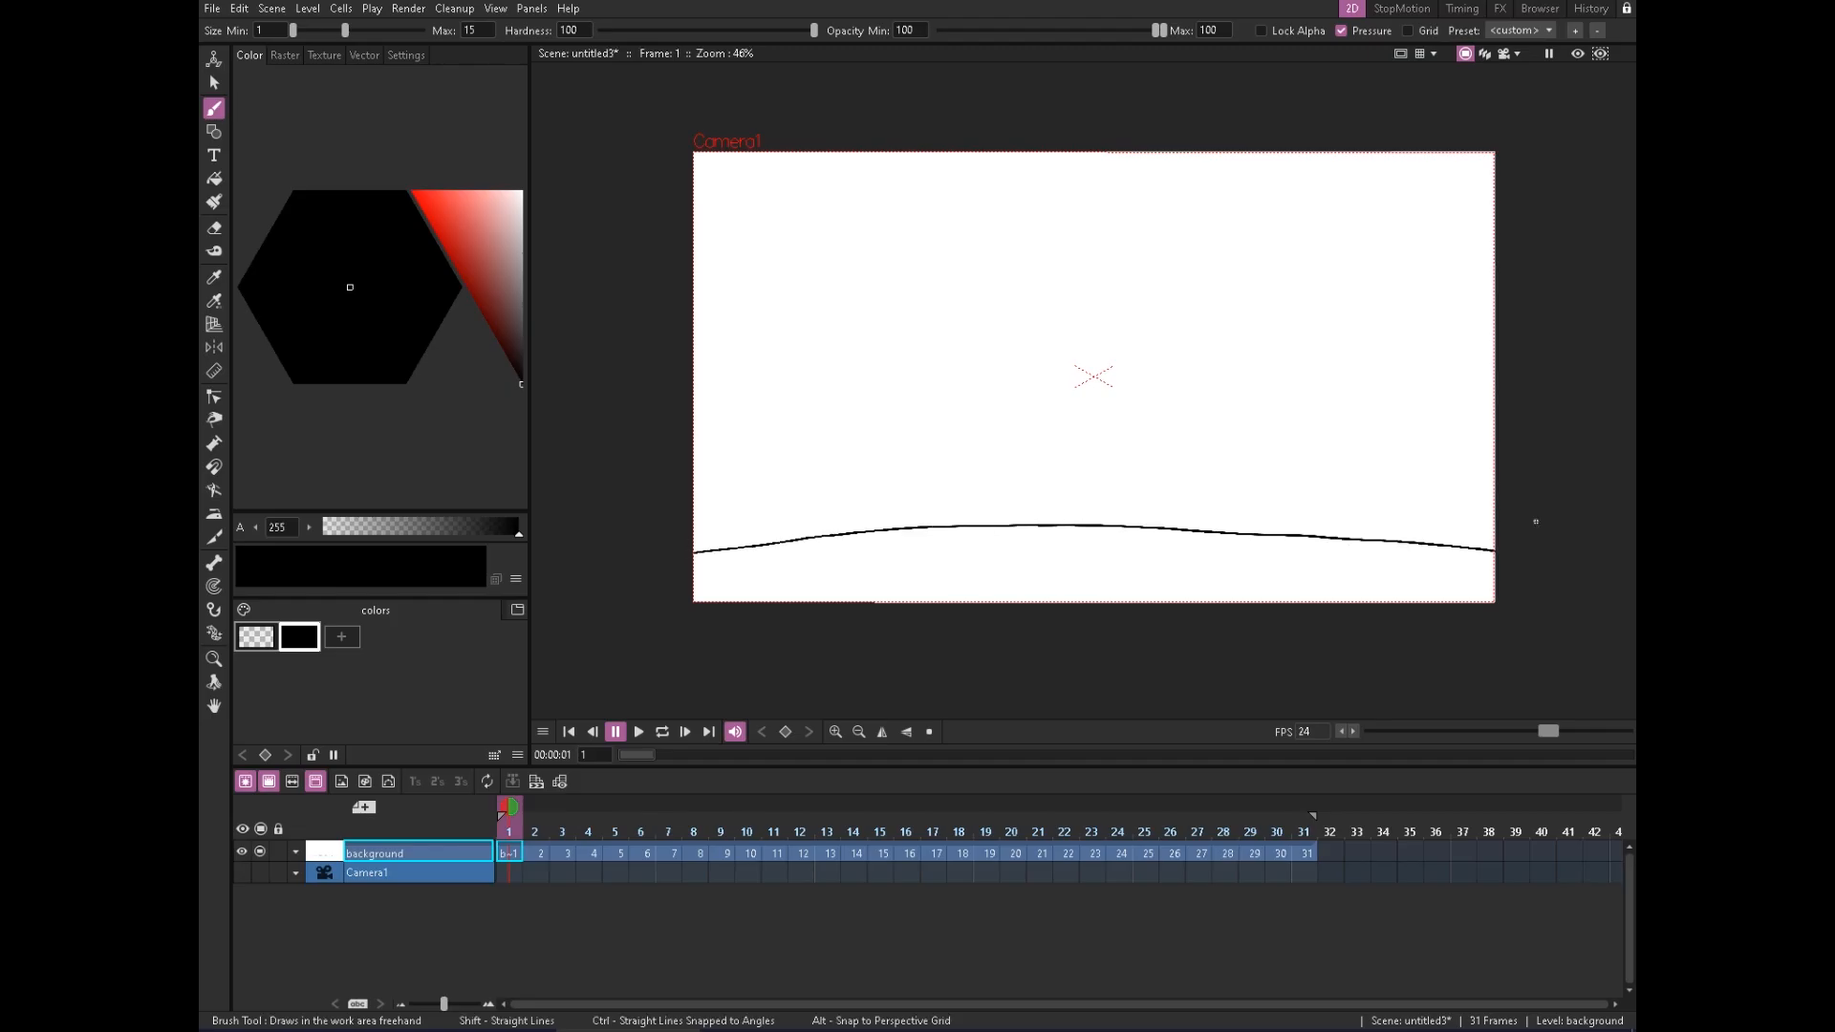
# Create a raster level named ball above the background level and draw a round ball in the camera frame's upper left on frame 1
pyautogui.click(363, 807)
pyautogui.write('ball')
pyautogui.click(949, 696)
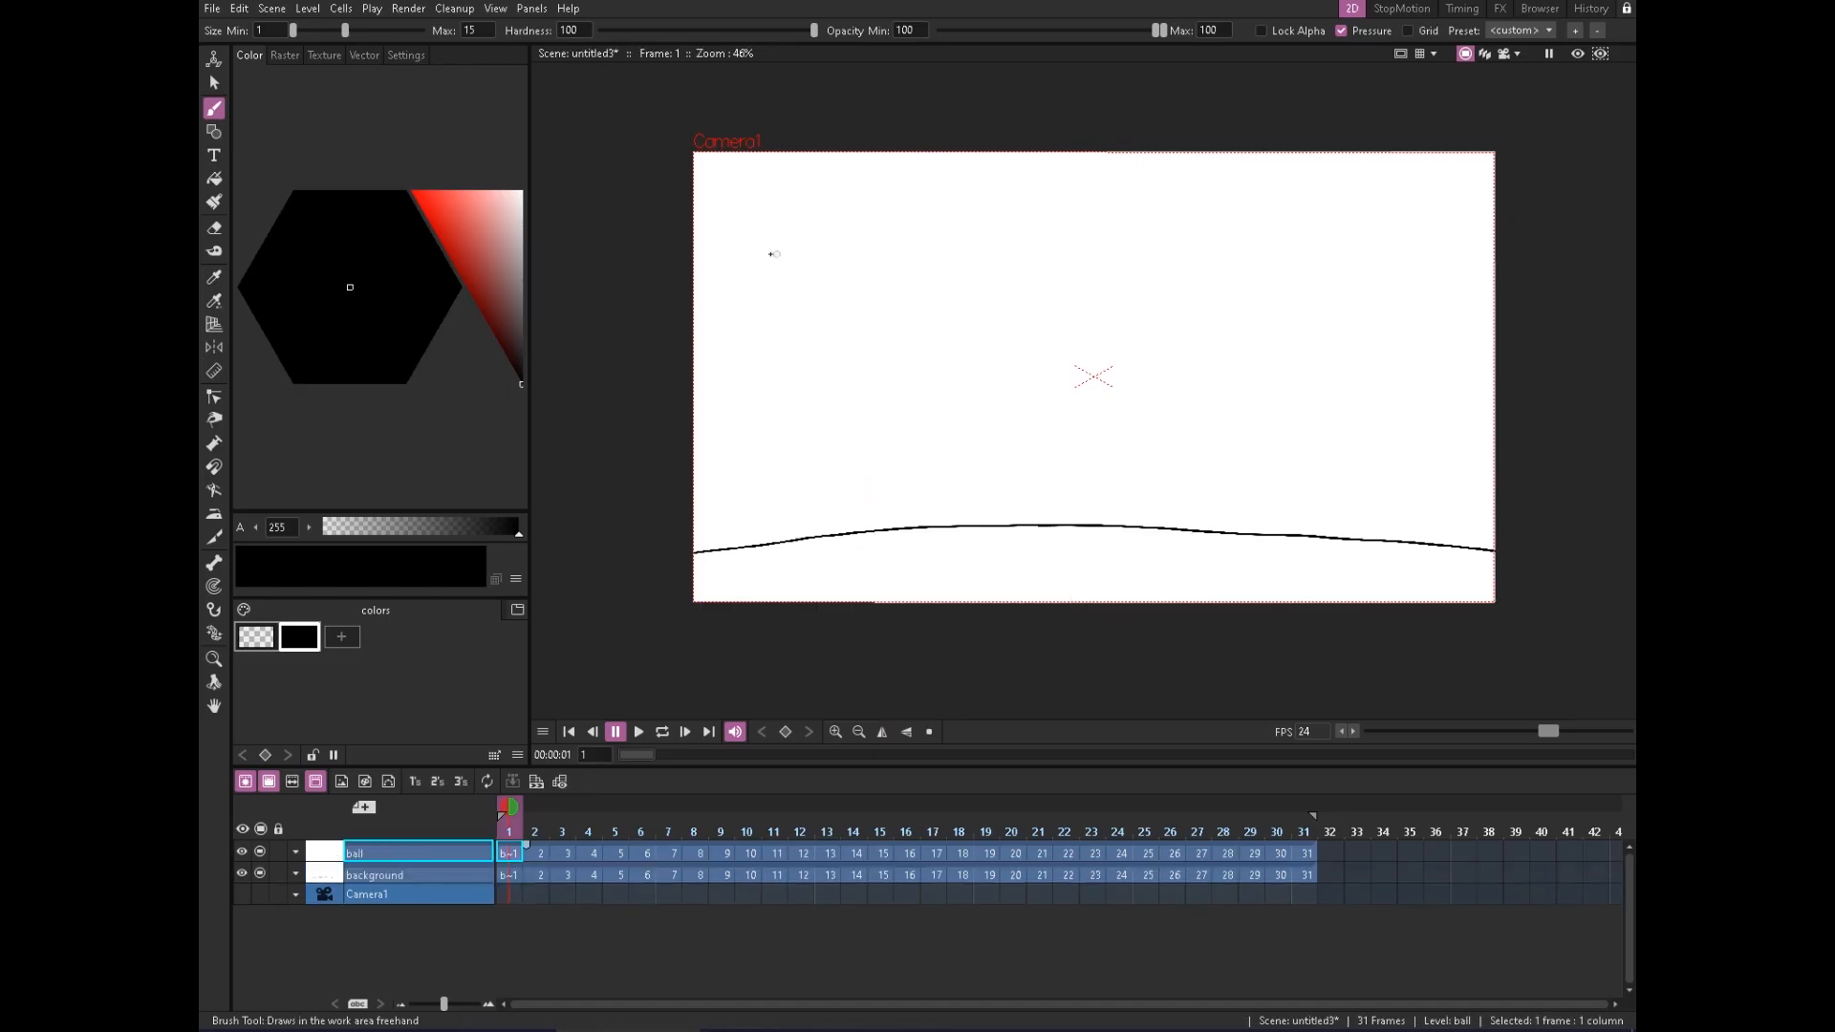
pyautogui.moveTo(779, 256)
pyautogui.mouseDown()
pyautogui.moveTo(801, 318)
pyautogui.moveTo(820, 250)
pyautogui.moveTo(801, 318)
pyautogui.moveTo(835, 284)
pyautogui.mouseUp()
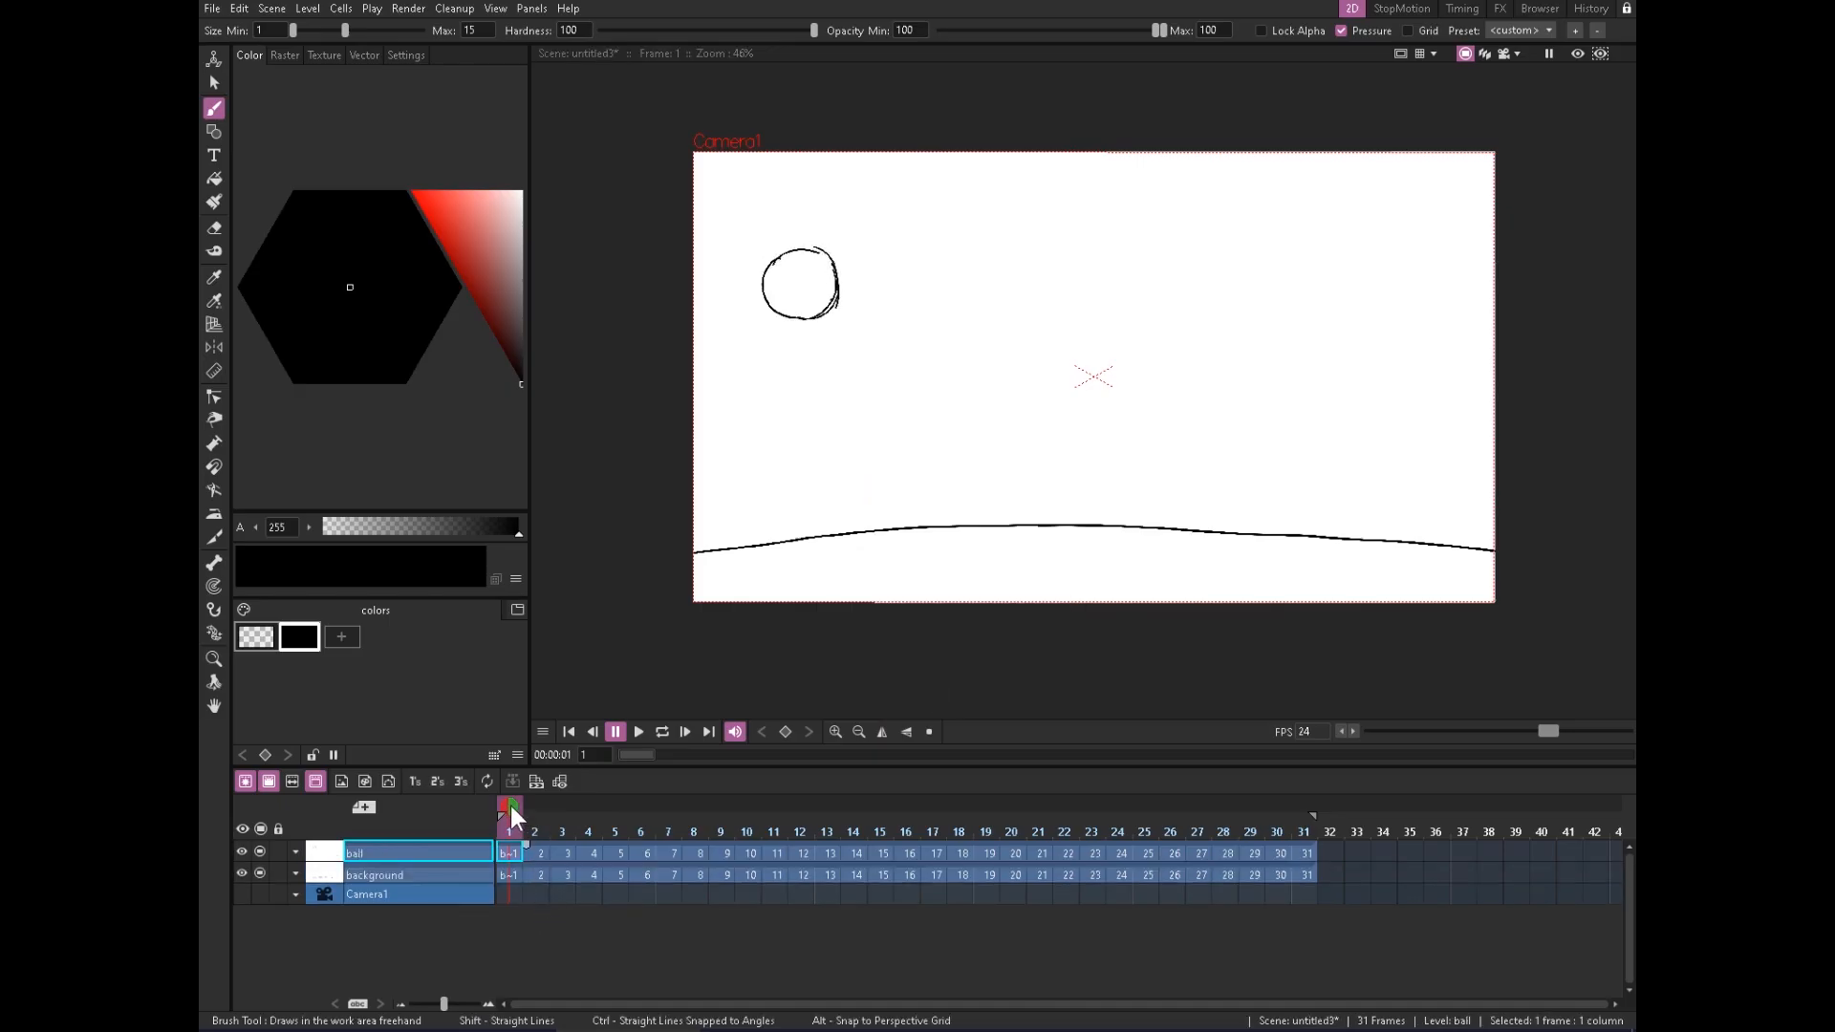
# Enable onion skin for the two frames before and after the current frame
pyautogui.moveTo(511, 806); pyautogui.dragTo(588, 807)
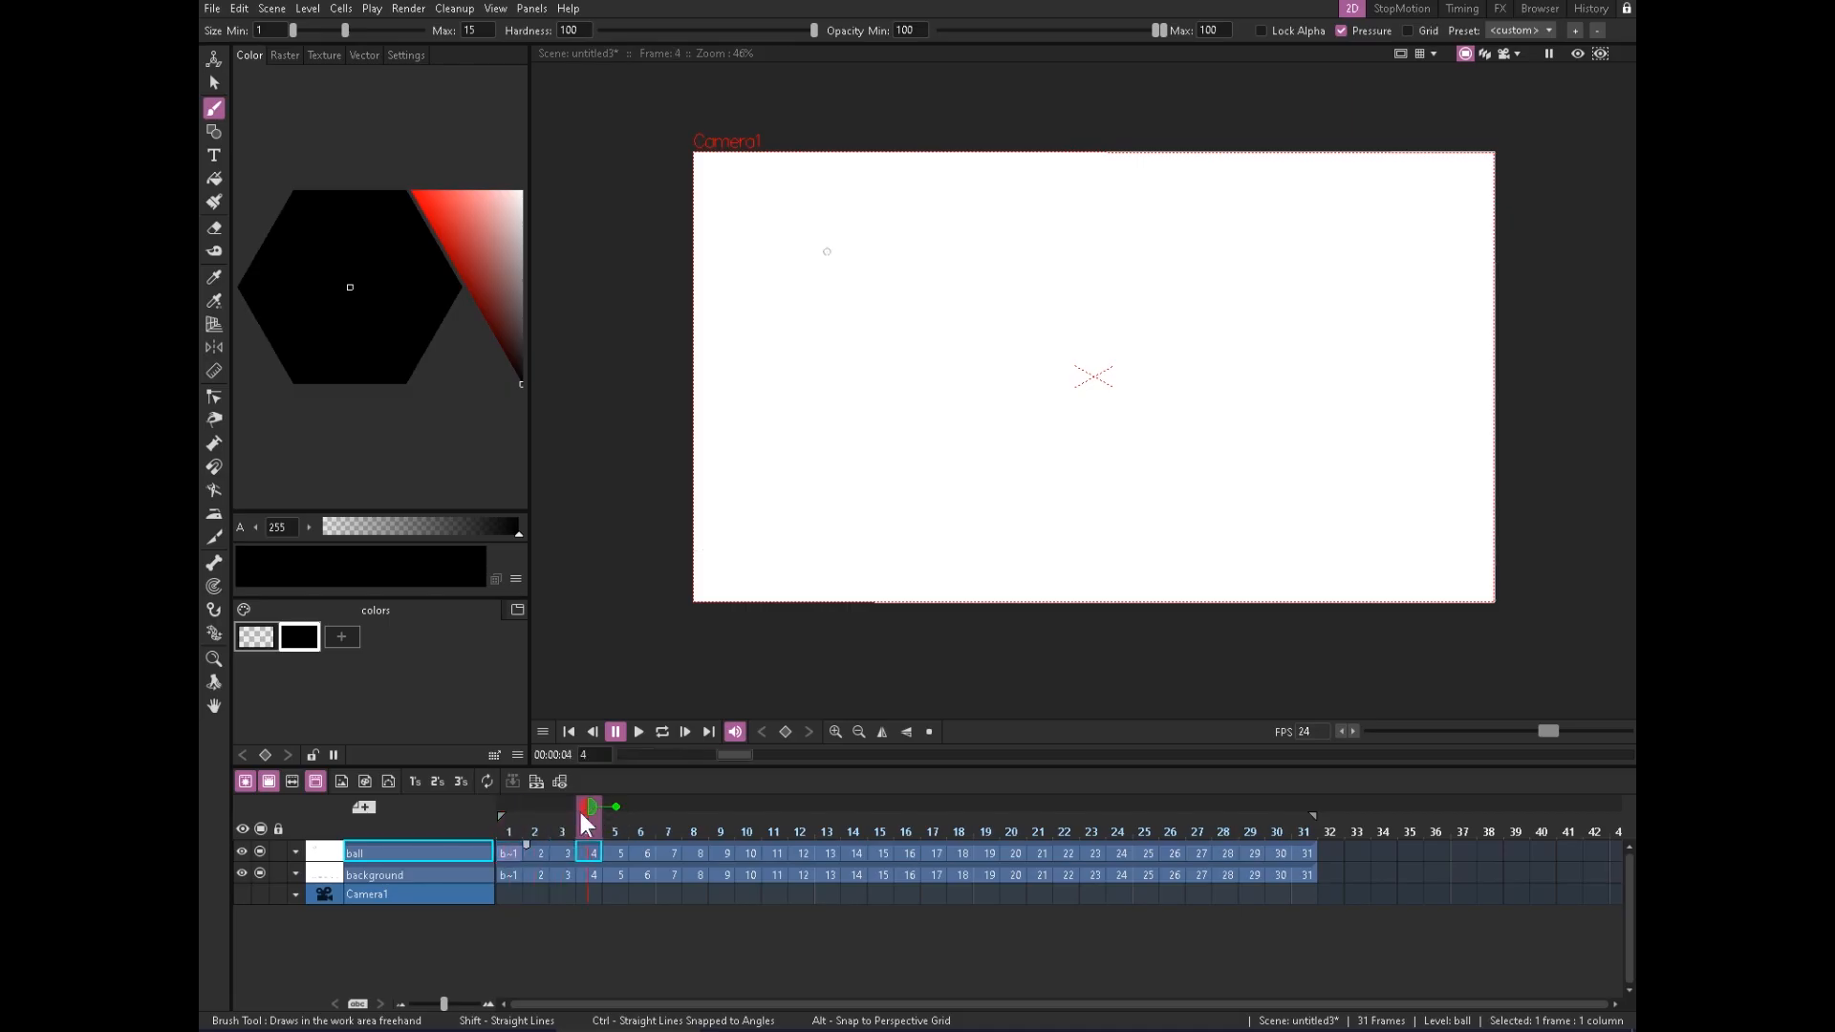
pyautogui.moveTo(587, 807)
pyautogui.mouseDown()
pyautogui.moveTo(514, 809)
pyautogui.moveTo(562, 807)
pyautogui.mouseUp()
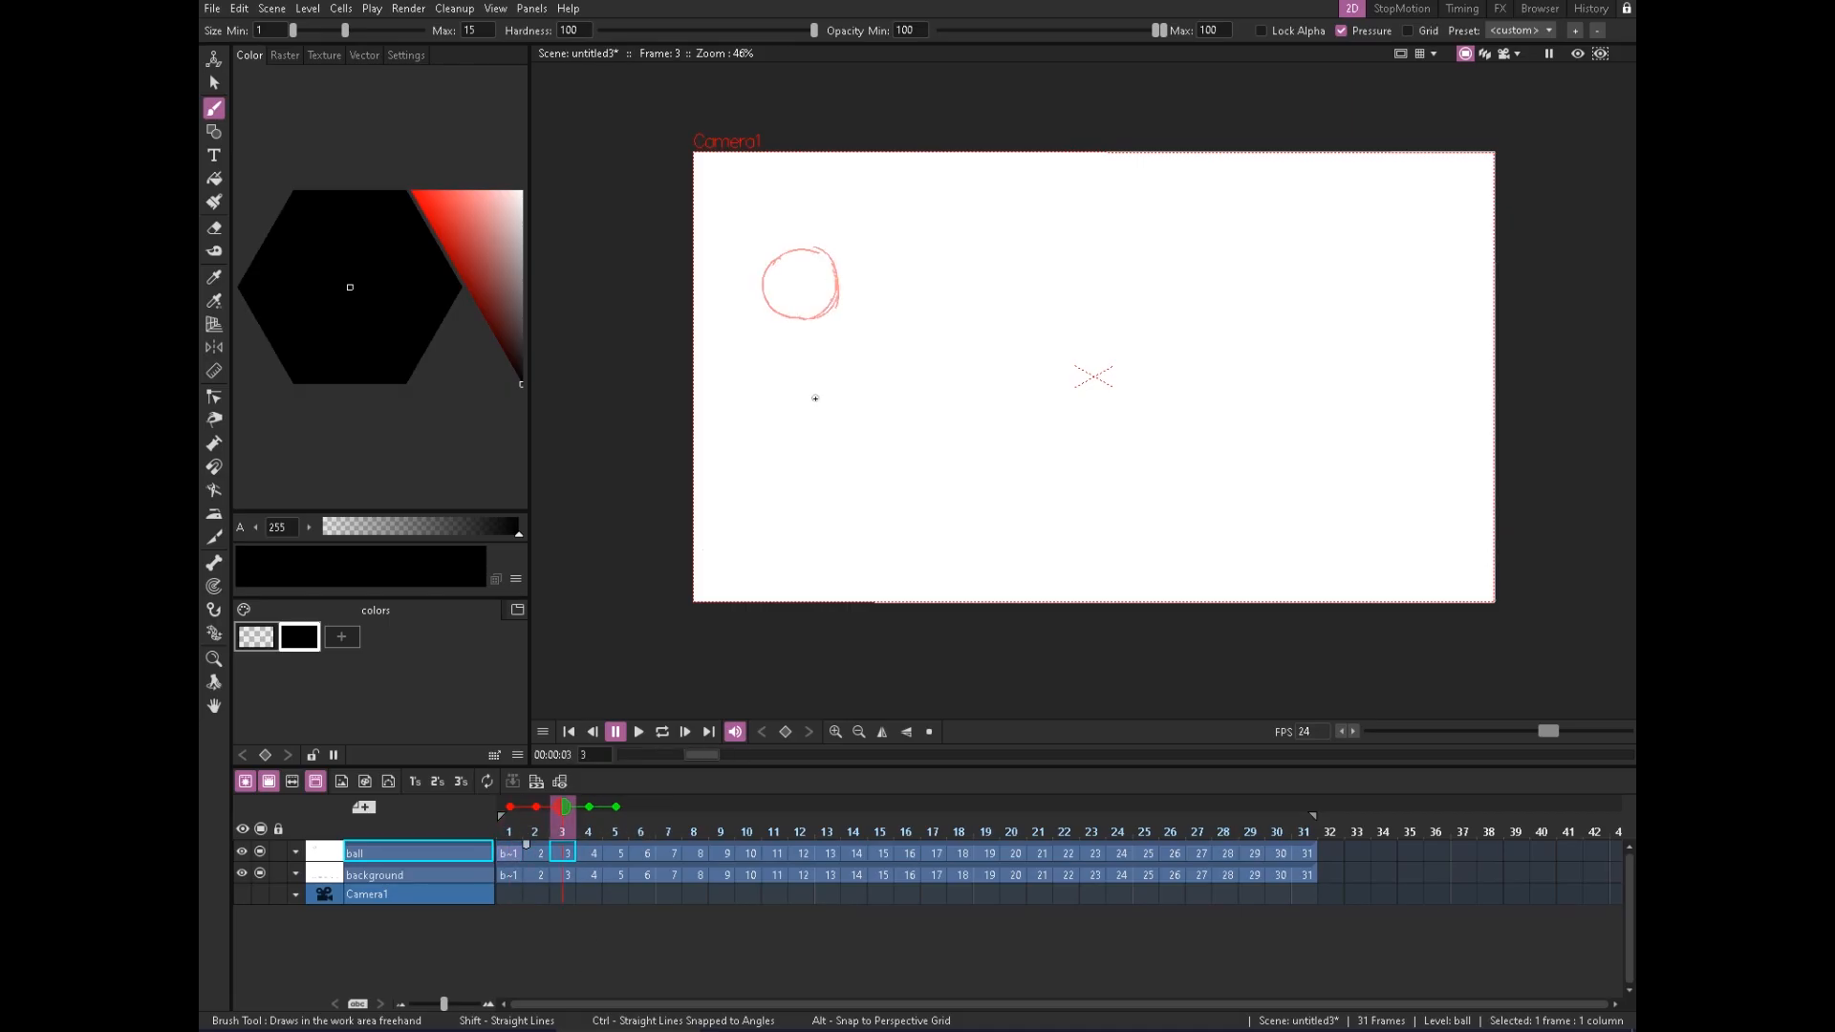
# Remove all blank background cells that follow the frame 1 ground drawing
pyautogui.click(509, 874)
pyautogui.moveTo(526, 865)
pyautogui.mouseDown()
pyautogui.moveTo(719, 867)
pyautogui.moveTo(666, 871)
pyautogui.mouseUp()
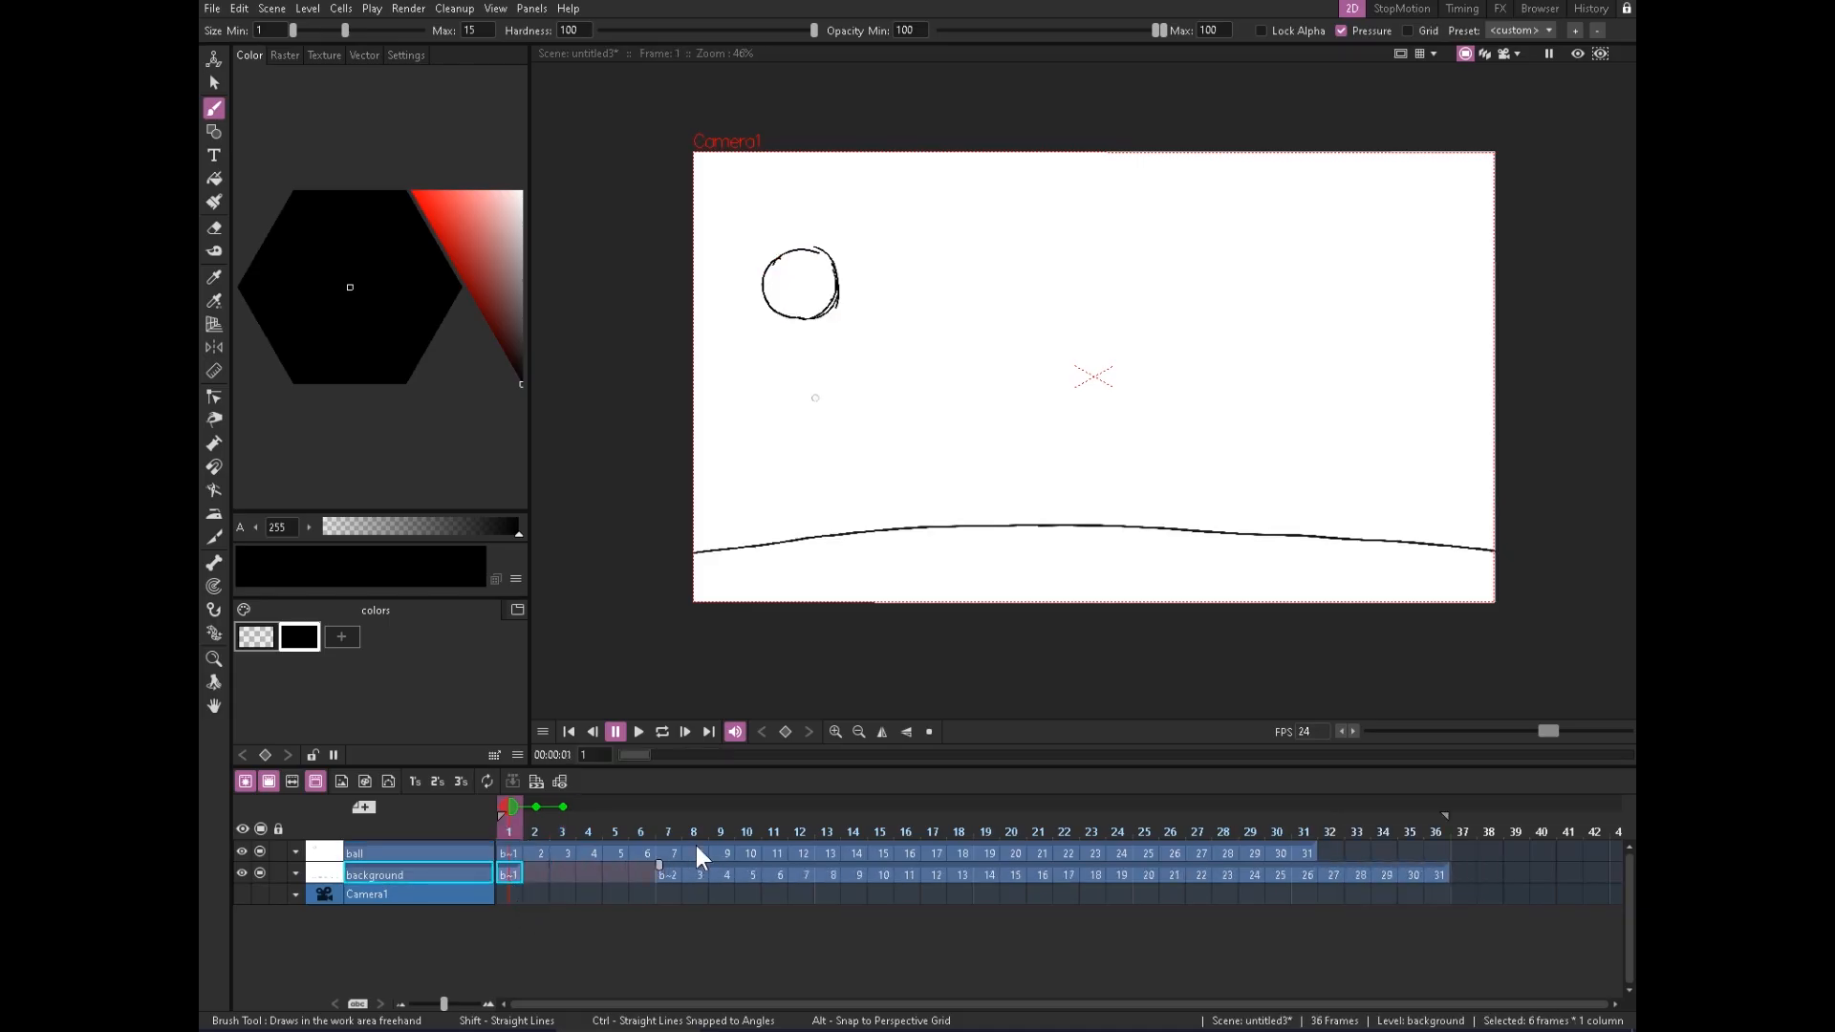
pyautogui.click(668, 874)
pyautogui.keyDown('shift'); pyautogui.click(1437, 873); pyautogui.keyUp('shift')
pyautogui.rightClick(1437, 869)
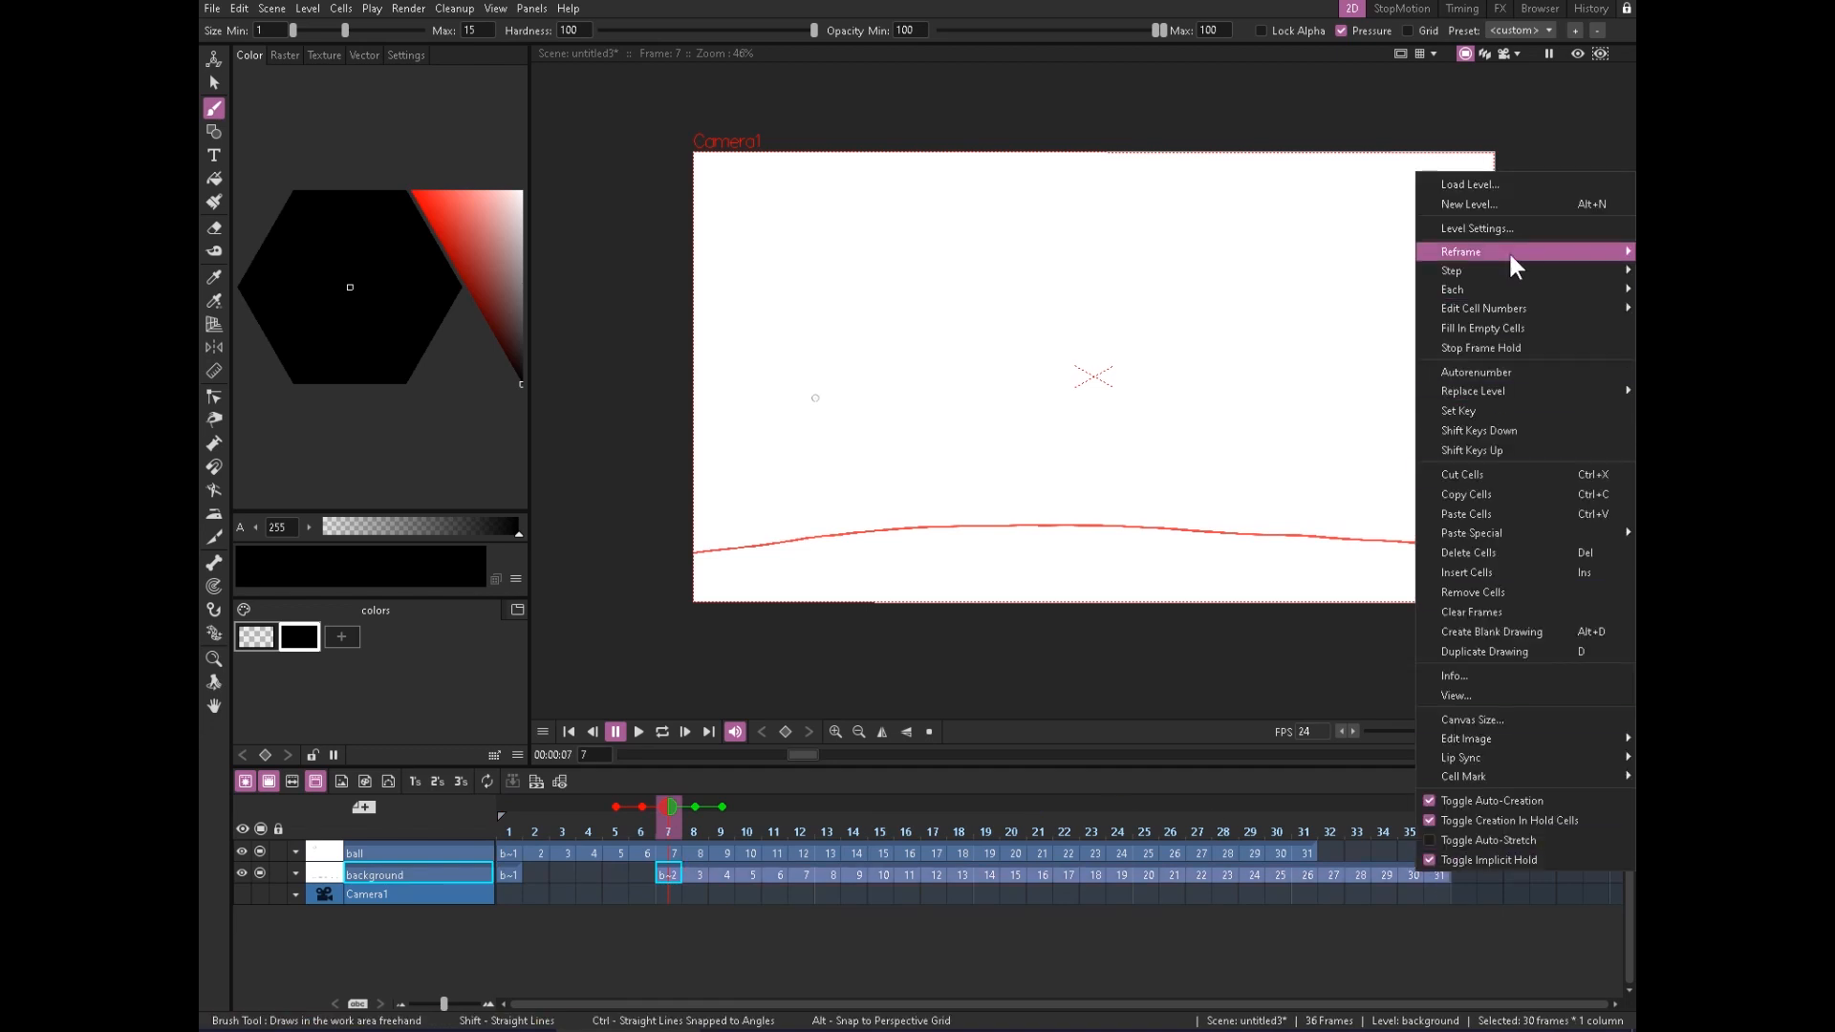
pyautogui.click(1516, 477)
# Extend the background's frame 1 drawing through frame 31 and check its hold on the following frames
pyautogui.click(517, 877)
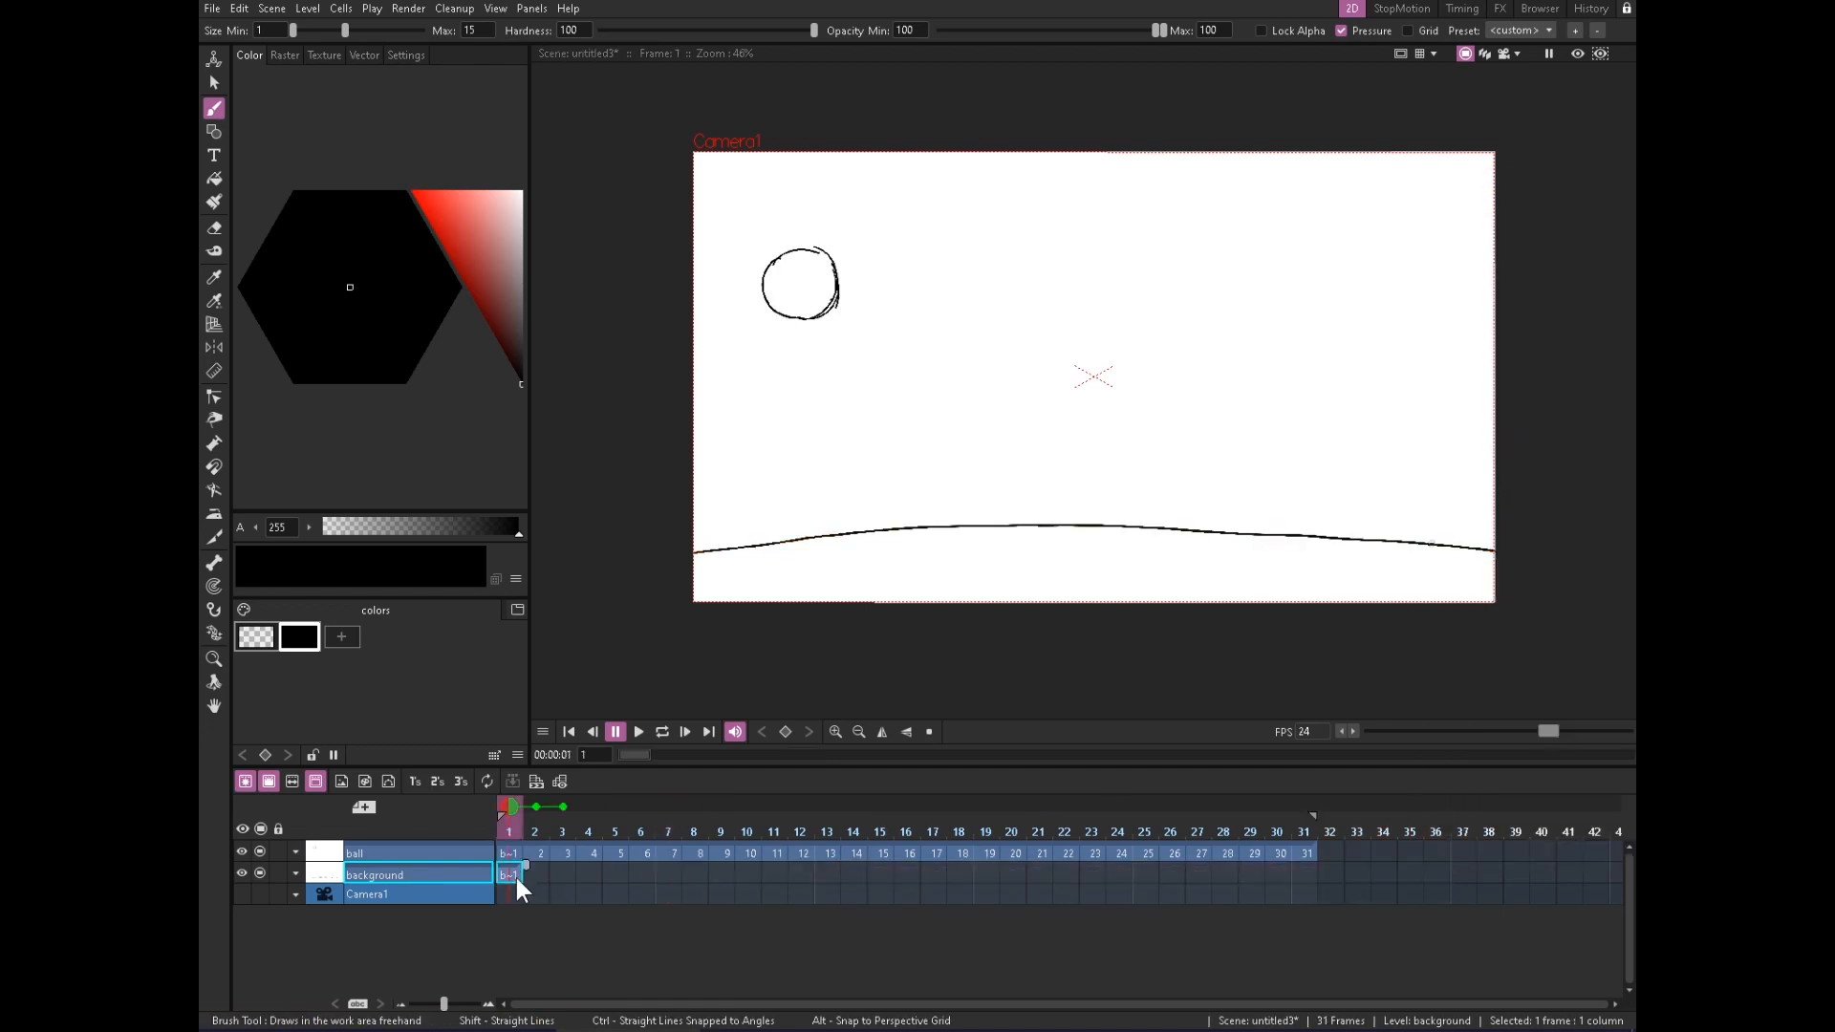
pyautogui.moveTo(527, 864); pyautogui.dragTo(1320, 866)
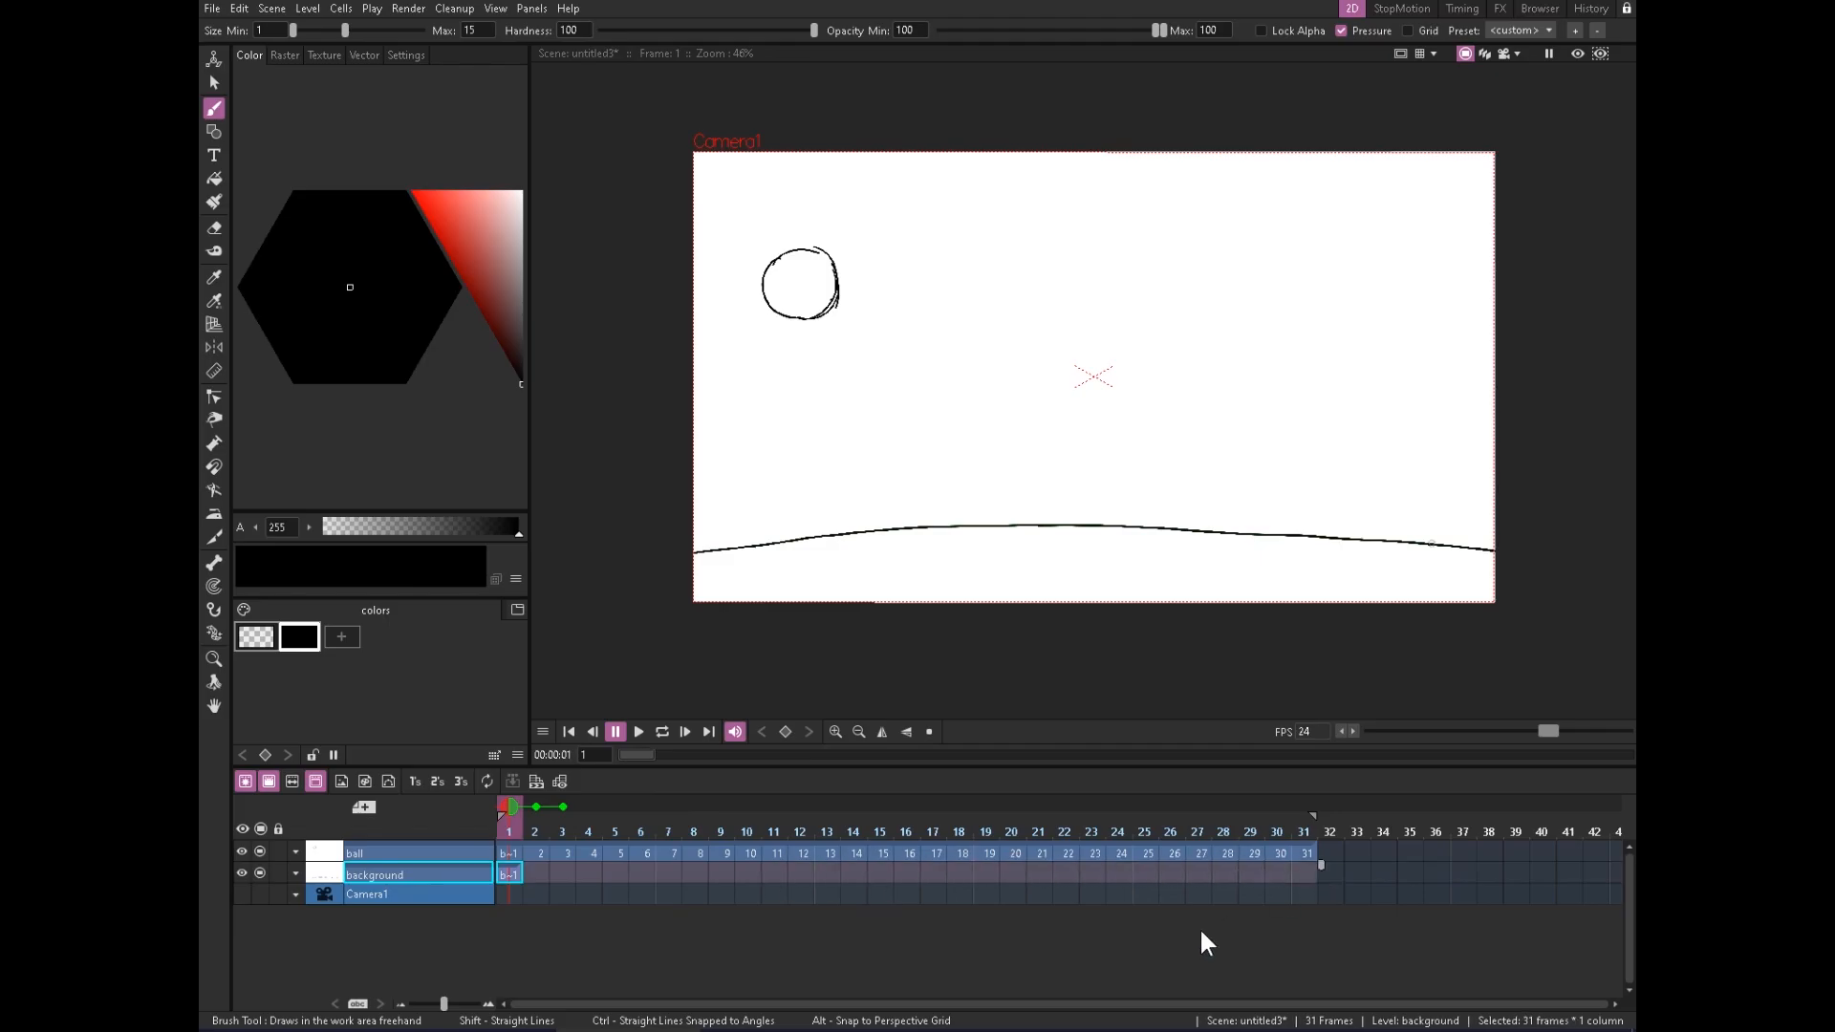
pyautogui.moveTo(536, 875); pyautogui.dragTo(765, 873)
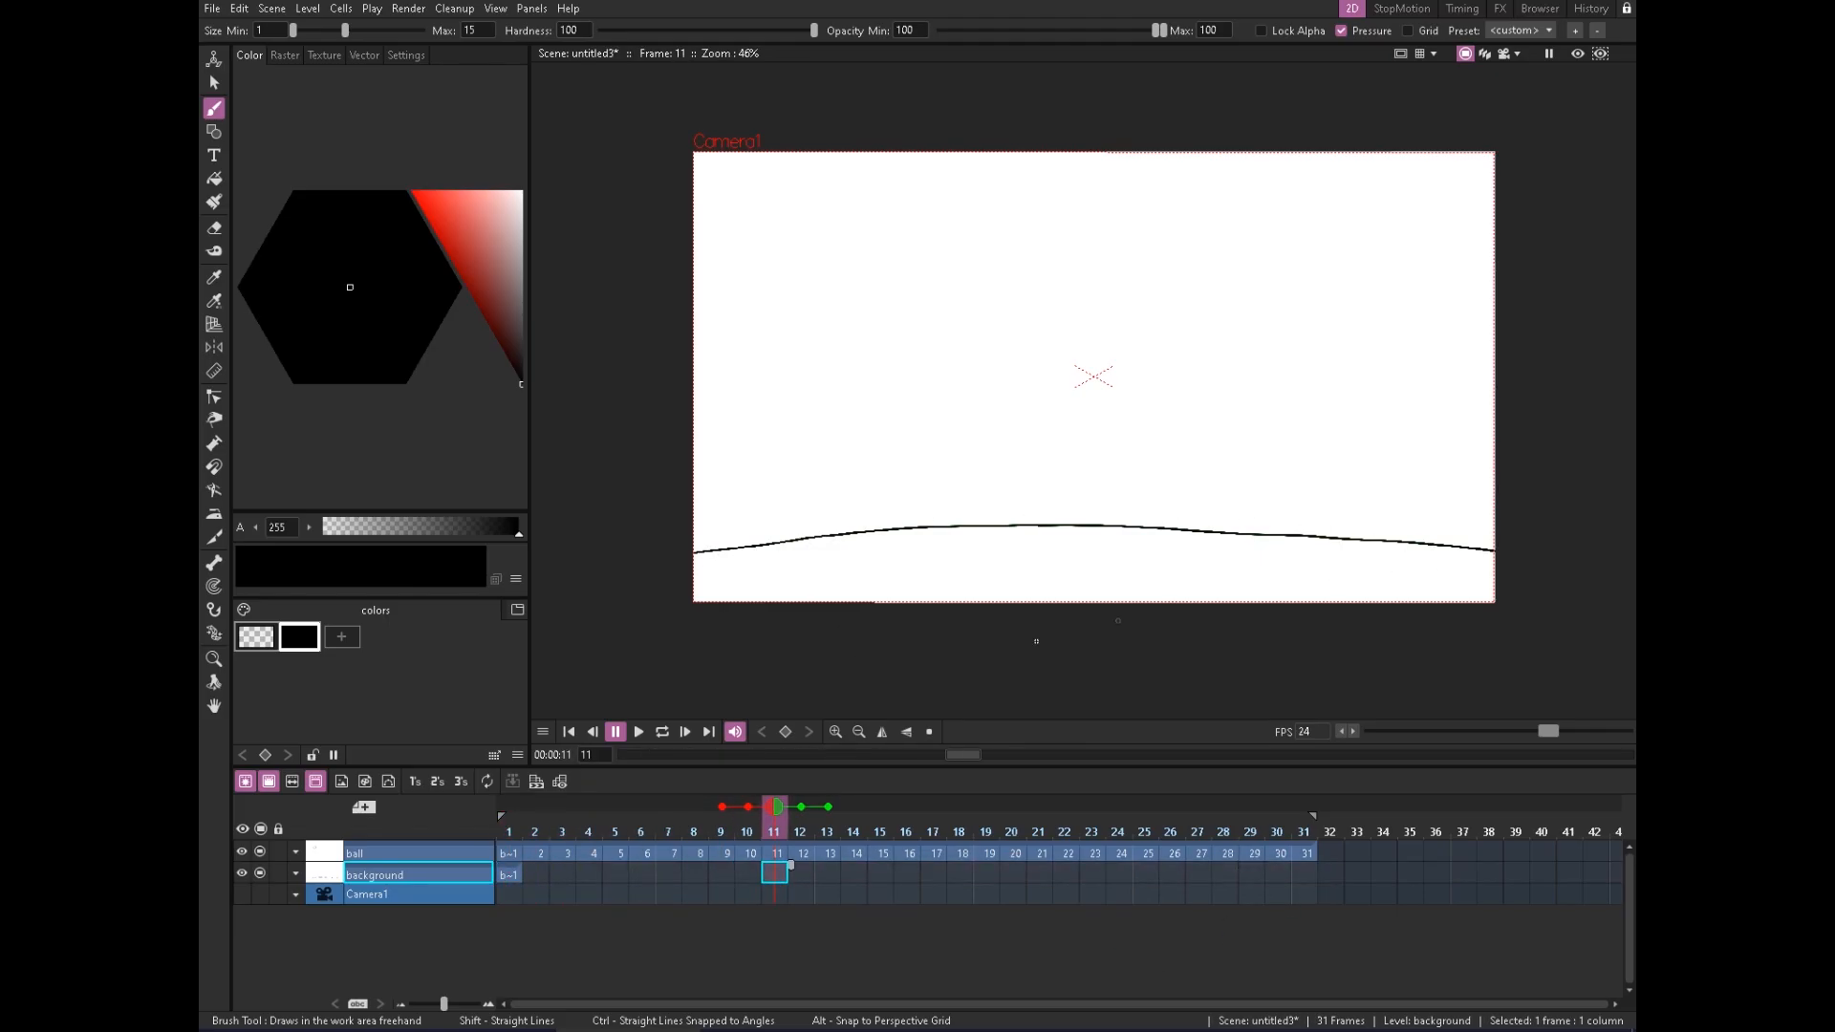
# Draw the ball on frame 3 of the ball level, slightly below and right of its frame 1 position
pyautogui.click(568, 853)
pyautogui.moveTo(819, 310)
pyautogui.mouseDown()
pyautogui.moveTo(822, 358)
pyautogui.moveTo(877, 323)
pyautogui.mouseUp()
pyautogui.moveTo(815, 348); pyautogui.dragTo(853, 369)
pyautogui.moveTo(823, 351); pyautogui.dragTo(875, 365)
# Widen the onion skin to four frames and draw a slightly stretched falling ball on frame 5
pyautogui.click(619, 853)
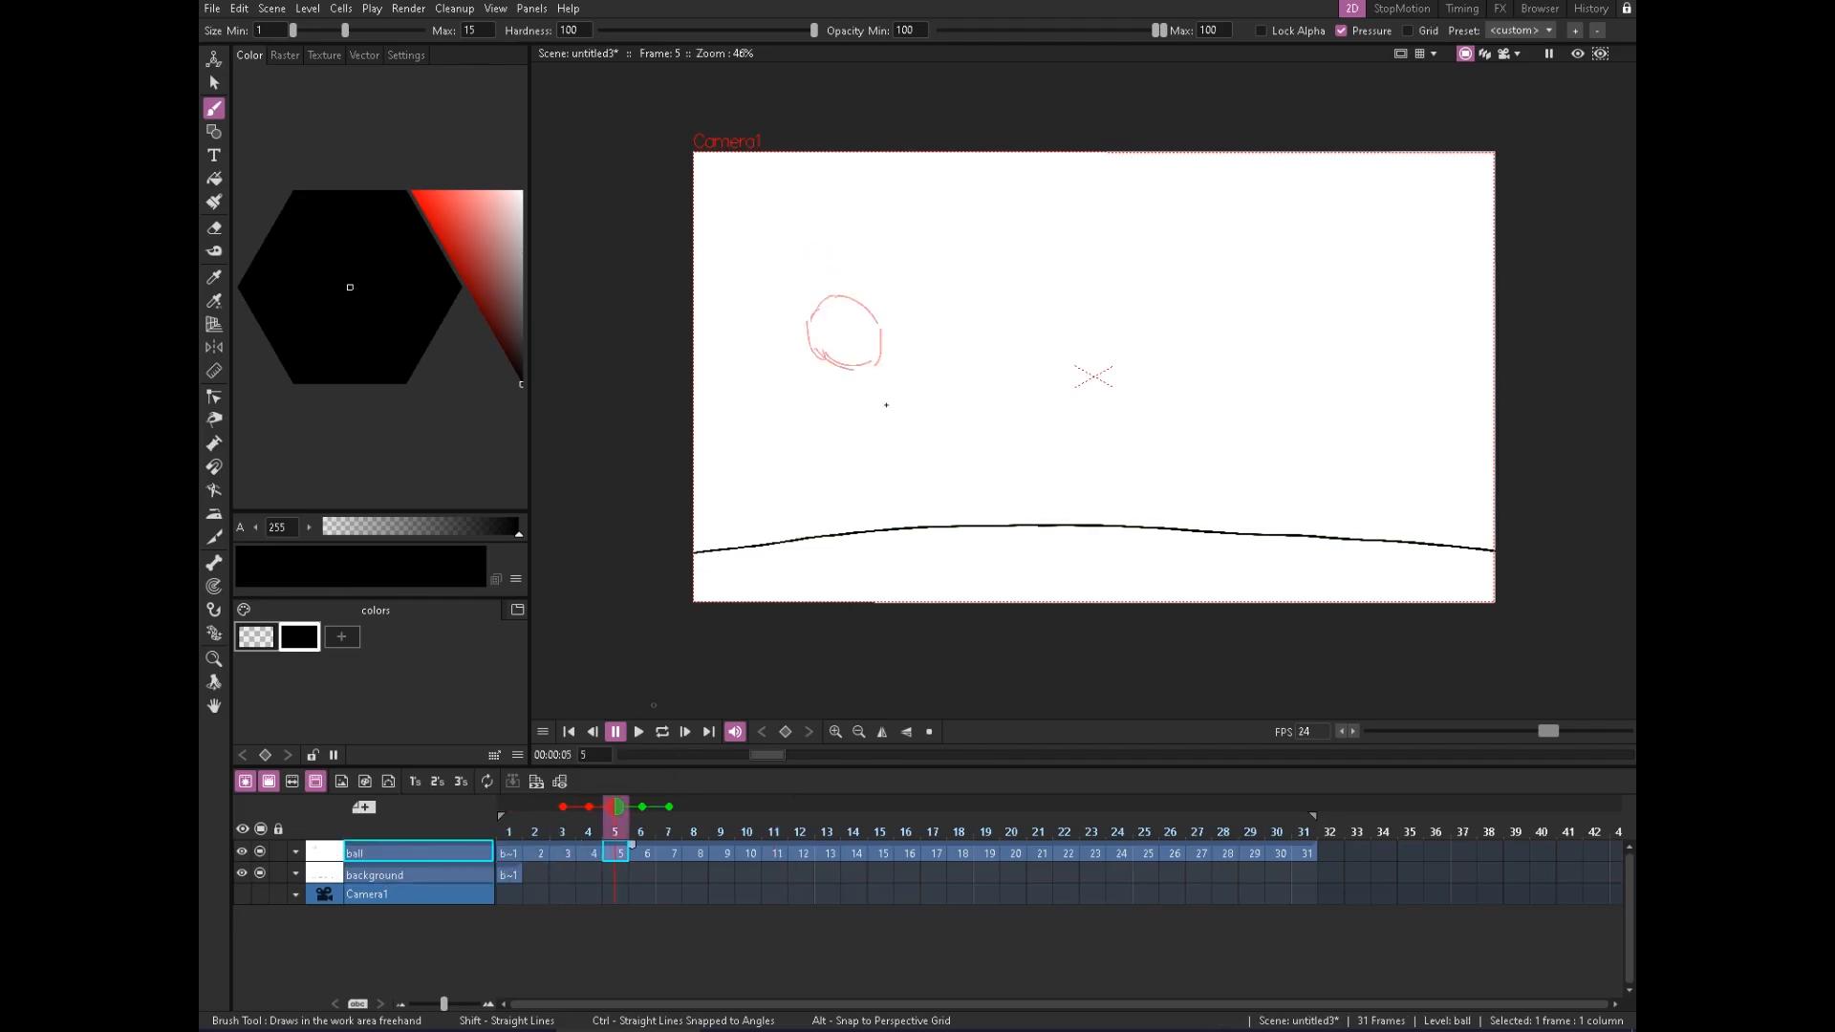
pyautogui.moveTo(615, 808)
pyautogui.mouseDown()
pyautogui.moveTo(726, 811)
pyautogui.moveTo(511, 809)
pyautogui.mouseUp()
pyautogui.moveTo(872, 383); pyautogui.dragTo(880, 434)
pyautogui.moveTo(871, 376); pyautogui.dragTo(879, 433)
pyautogui.moveTo(873, 372)
pyautogui.mouseDown()
pyautogui.moveTo(916, 402)
pyautogui.moveTo(908, 445)
pyautogui.mouseUp()
# Draw a stretched, tilted ball reaching the ground line on frame 7 of the ball level
pyautogui.click(674, 853)
pyautogui.moveTo(916, 398); pyautogui.dragTo(915, 514)
pyautogui.moveTo(919, 433); pyautogui.dragTo(951, 509)
pyautogui.moveTo(912, 510); pyautogui.dragTo(945, 525)
# Draw a flat squashed ball on the ground on frame 9 and a stretched rising ball on frame 11
pyautogui.click(726, 853)
pyautogui.click(779, 854)
pyautogui.moveTo(977, 418)
pyautogui.mouseDown()
pyautogui.moveTo(932, 491)
pyautogui.moveTo(965, 489)
pyautogui.mouseUp()
pyautogui.moveTo(969, 420); pyautogui.dragTo(973, 488)
# Draw a stretched ball on frame 13, rising up and right from its frame 11 position
pyautogui.click(833, 855)
pyautogui.moveTo(1018, 376); pyautogui.dragTo(1033, 391)
pyautogui.moveTo(1012, 377); pyautogui.dragTo(1023, 391)
# Draw a round ball at the top of the bounce on frame 15, undoing and replacing the first strokes
pyautogui.click(884, 853)
pyautogui.moveTo(1030, 354)
pyautogui.mouseDown()
pyautogui.moveTo(1046, 396)
pyautogui.moveTo(1065, 378)
pyautogui.mouseUp()
pyautogui.moveTo(1068, 367)
pyautogui.mouseDown()
pyautogui.moveTo(1039, 396)
pyautogui.moveTo(1023, 354)
pyautogui.moveTo(1024, 394)
pyautogui.mouseUp()
pyautogui.hotkey('ctrl', 'z')
pyautogui.hotkey('ctrl', 'z')
pyautogui.hotkey('ctrl', 'z')
pyautogui.hotkey('ctrl', 'z')
pyautogui.moveTo(1023, 352)
pyautogui.mouseDown()
pyautogui.moveTo(1040, 389)
pyautogui.moveTo(1021, 395)
pyautogui.moveTo(1044, 340)
pyautogui.moveTo(1068, 349)
pyautogui.moveTo(1034, 397)
pyautogui.mouseUp()
# Compare the frames around the first bounce and draw the ball starting to descend on frame 17
pyautogui.click(510, 852)
pyautogui.click(852, 845)
pyautogui.click(800, 852)
pyautogui.click(834, 852)
pyautogui.click(856, 854)
pyautogui.click(881, 853)
pyautogui.click(932, 852)
pyautogui.click(853, 854)
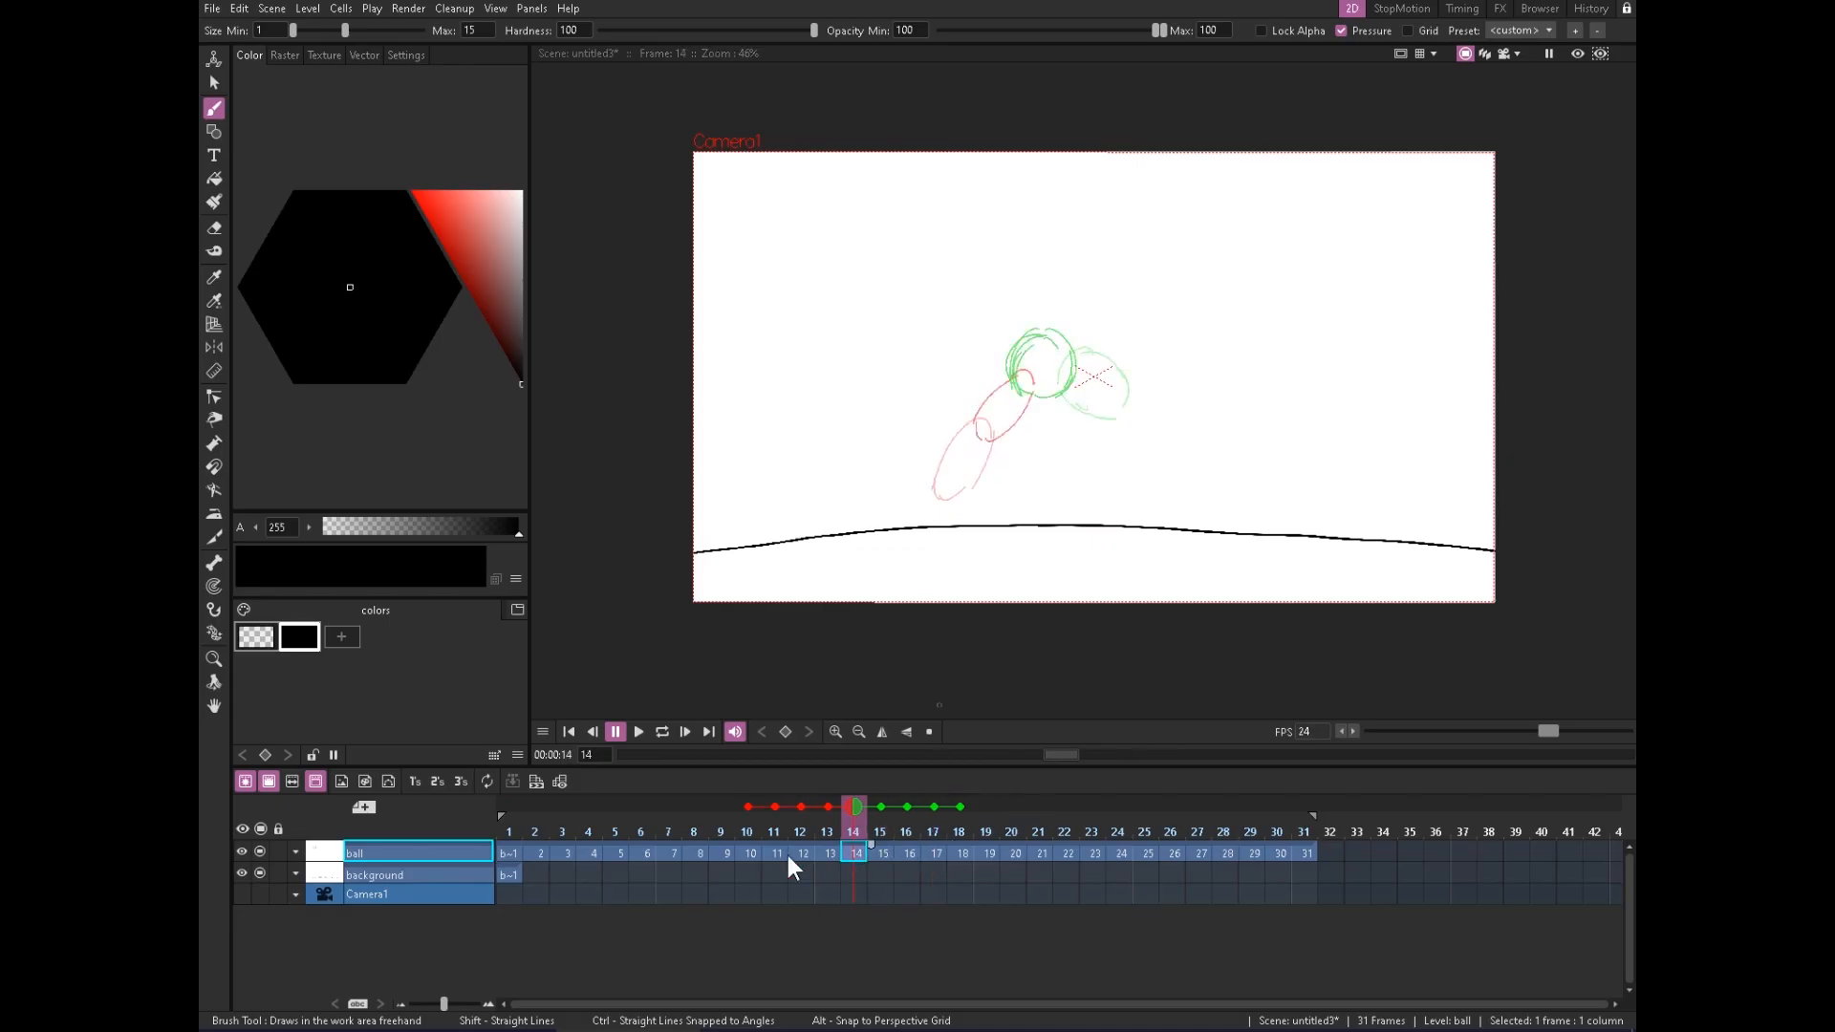
# Go through the ball drawings from frame 1 to frame 17 and check the bounce path
pyautogui.click(508, 852)
pyautogui.rightClick(512, 851)
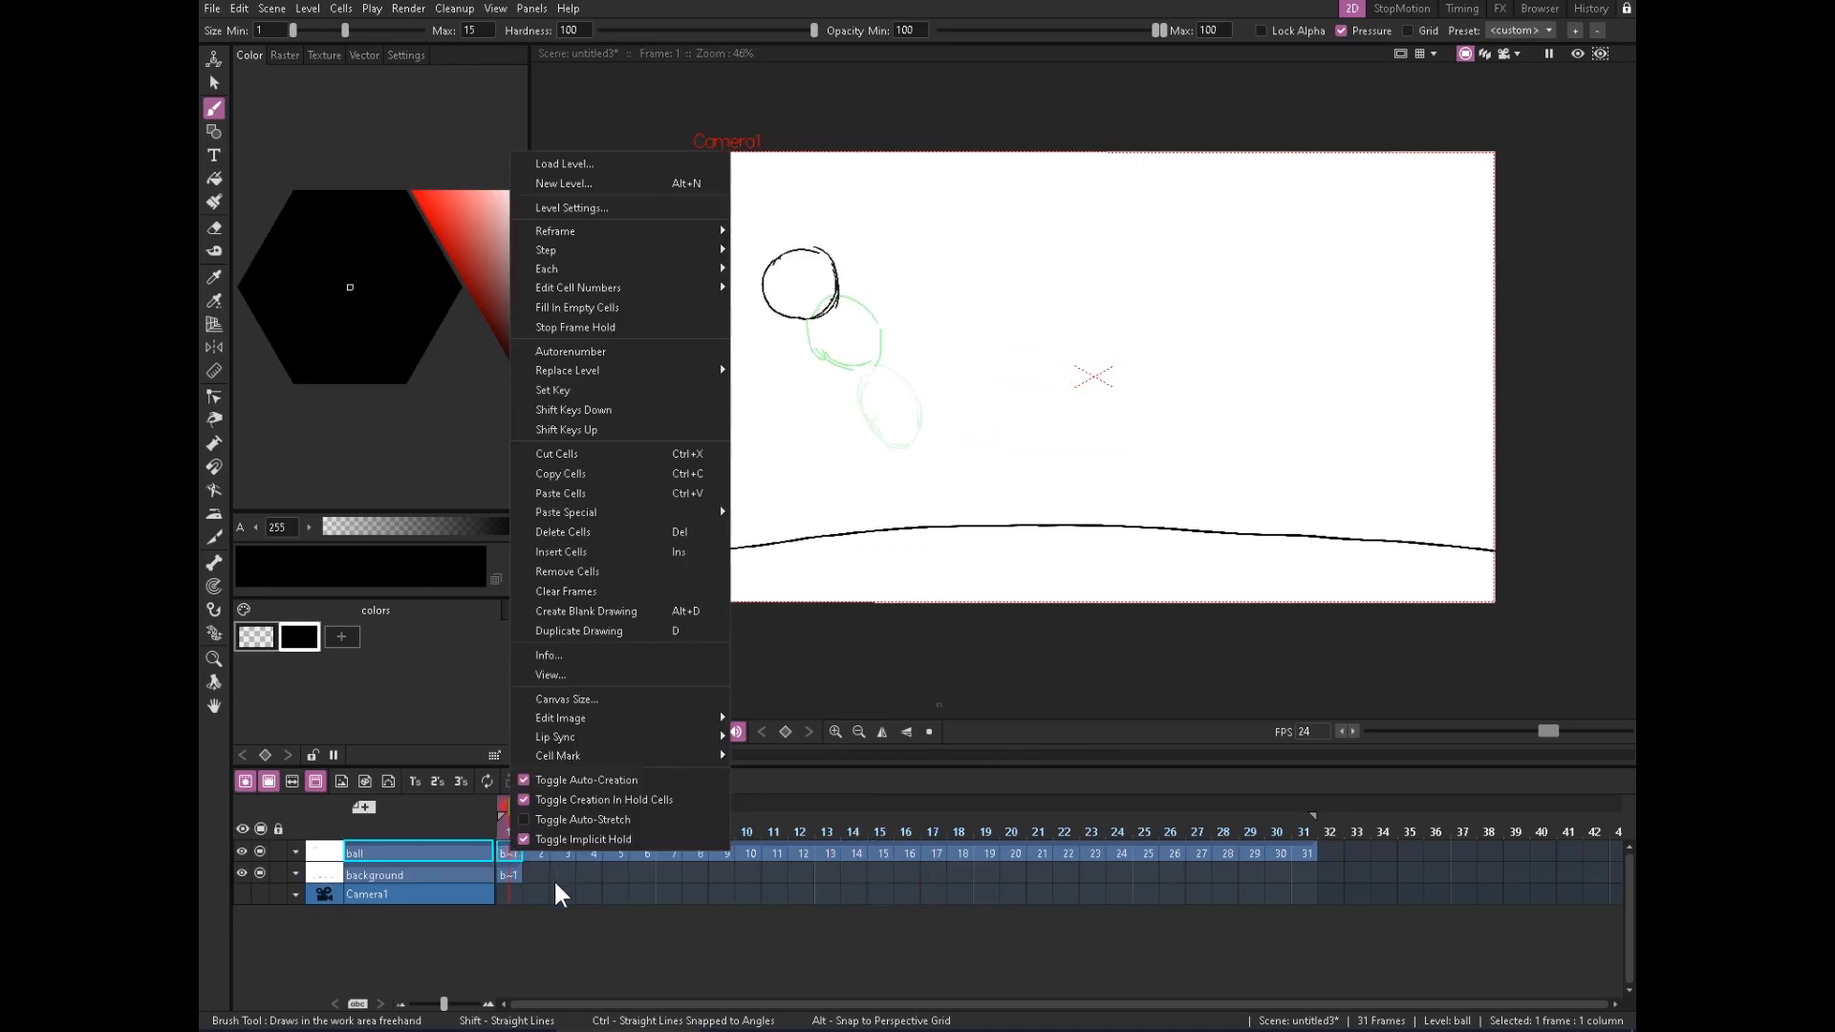
pyautogui.click(509, 854)
pyautogui.click(1306, 852)
pyautogui.click(507, 852)
pyautogui.click(535, 855)
pyautogui.click(514, 852)
pyautogui.click(568, 852)
pyautogui.click(622, 852)
pyautogui.click(672, 853)
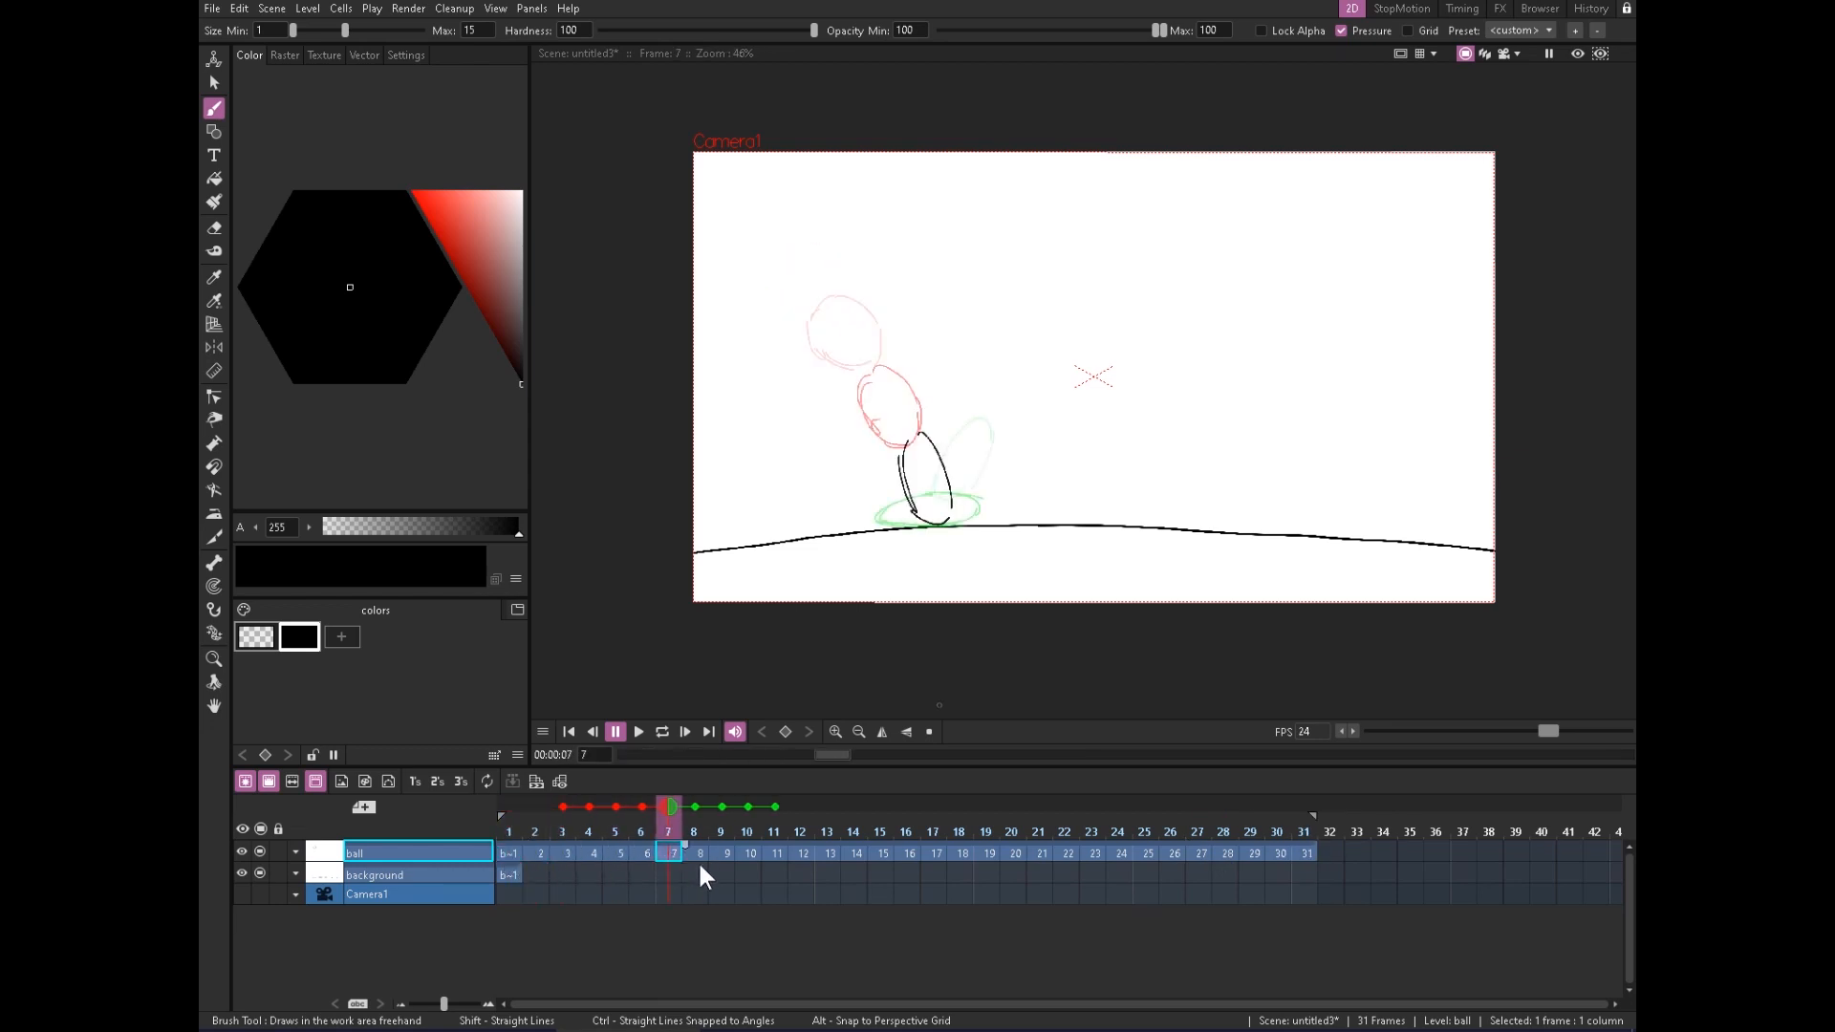
pyautogui.click(728, 853)
pyautogui.click(777, 854)
pyautogui.click(831, 853)
pyautogui.click(883, 854)
pyautogui.click(935, 852)
# Draw the ball's second fall toward the ground line on frames 19, 21 and 23
pyautogui.click(990, 852)
pyautogui.moveTo(1158, 432)
pyautogui.mouseDown()
pyautogui.moveTo(1137, 459)
pyautogui.moveTo(1168, 455)
pyautogui.moveTo(1168, 521)
pyautogui.moveTo(1222, 514)
pyautogui.mouseUp()
pyautogui.click(1044, 853)
pyautogui.click(1095, 853)
# Draw the ball rising to the camera frame's upper right on frames 25, 27, 29 and 31
pyautogui.click(1149, 853)
pyautogui.moveTo(1218, 418)
pyautogui.mouseDown()
pyautogui.moveTo(1186, 504)
pyautogui.moveTo(1224, 471)
pyautogui.mouseUp()
pyautogui.moveTo(1193, 501); pyautogui.dragTo(1239, 465)
pyautogui.click(1205, 854)
pyautogui.moveTo(1263, 364)
pyautogui.mouseDown()
pyautogui.moveTo(1240, 434)
pyautogui.moveTo(1255, 432)
pyautogui.mouseUp()
pyautogui.click(1254, 854)
pyautogui.moveTo(1300, 327)
pyautogui.mouseDown()
pyautogui.moveTo(1311, 390)
pyautogui.moveTo(1334, 344)
pyautogui.moveTo(1390, 325)
pyautogui.mouseUp()
pyautogui.click(1306, 853)
# Turn off the onion skin and play the bouncing ball animation from frame 1
pyautogui.click(524, 808)
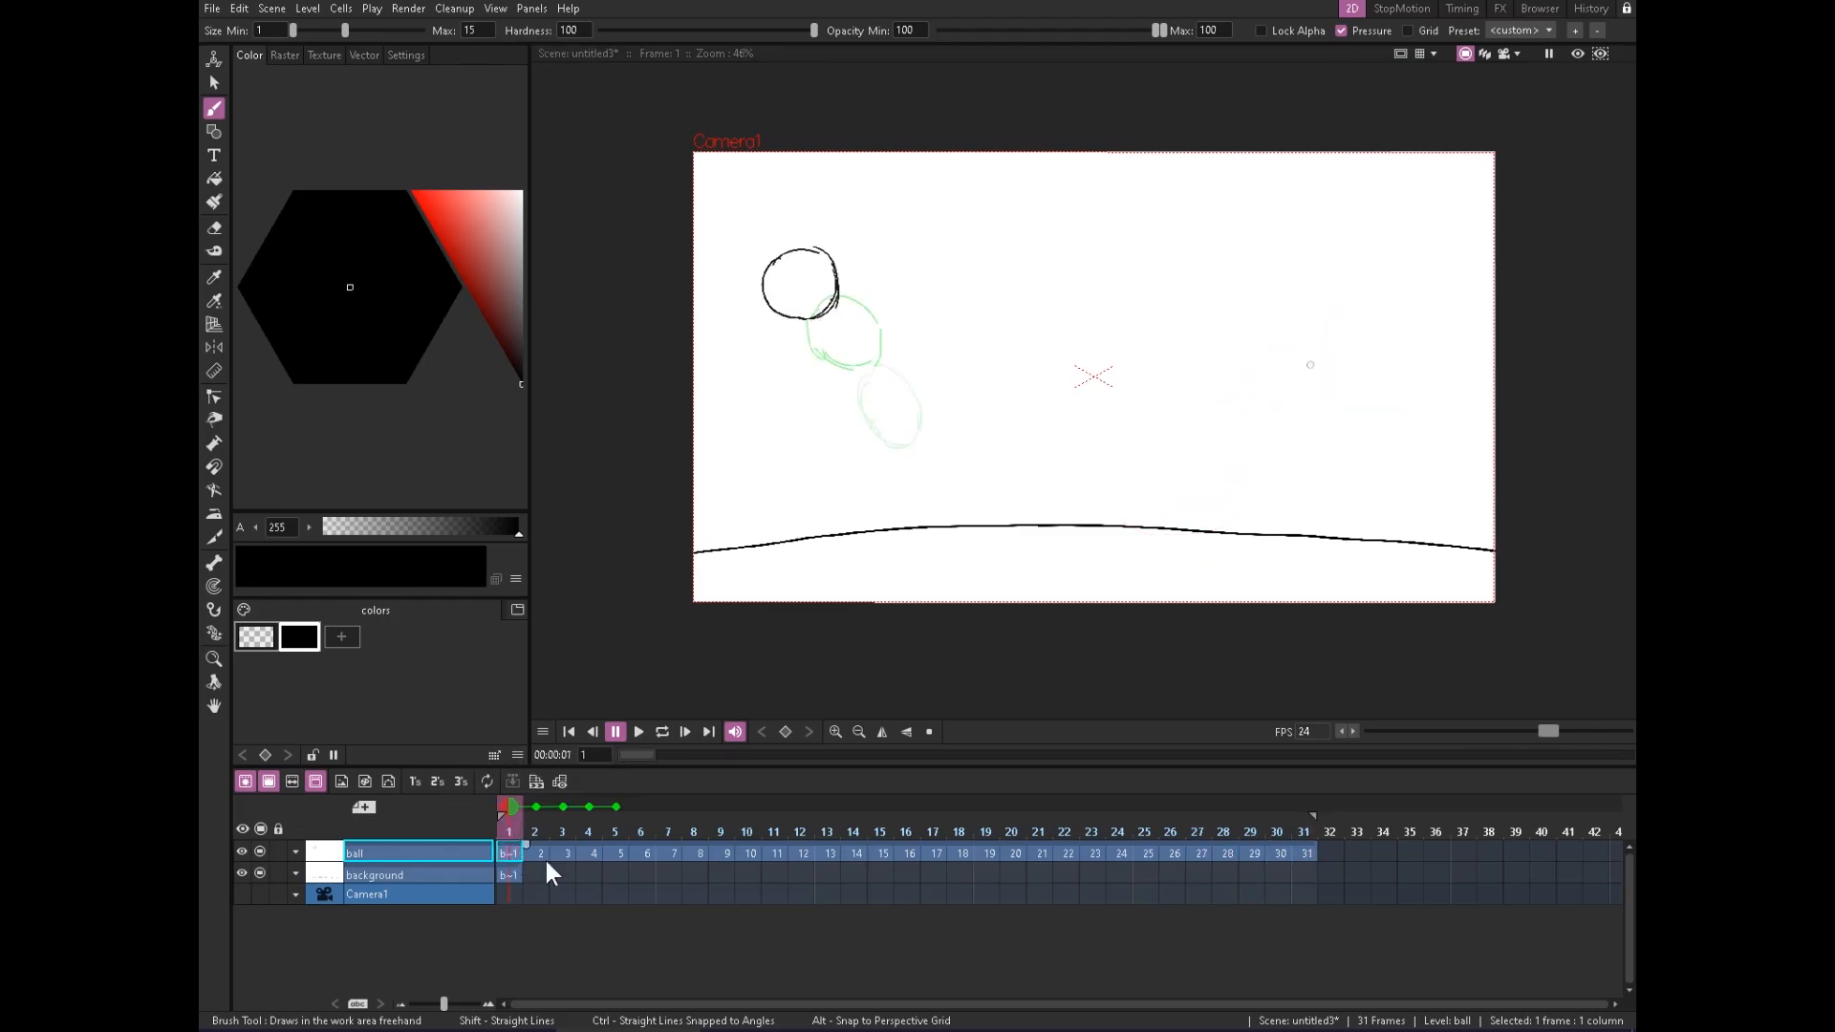
pyautogui.click(508, 807)
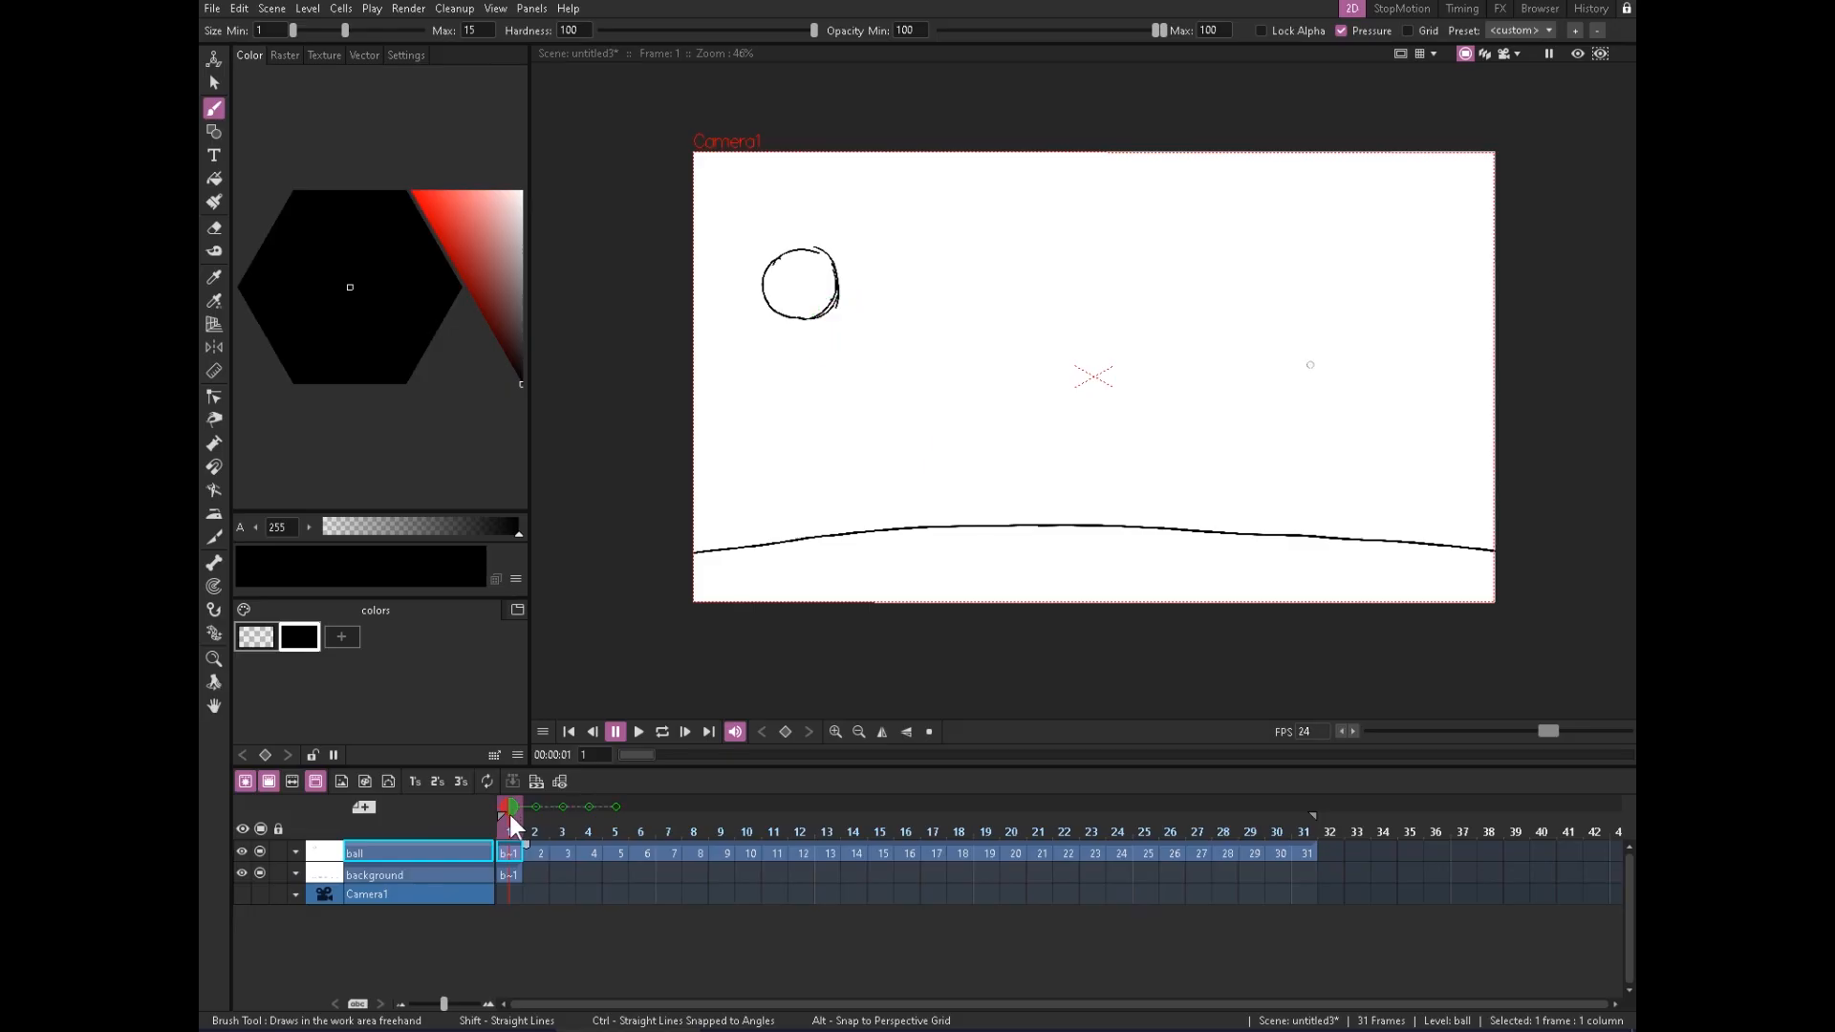
pyautogui.click(639, 732)
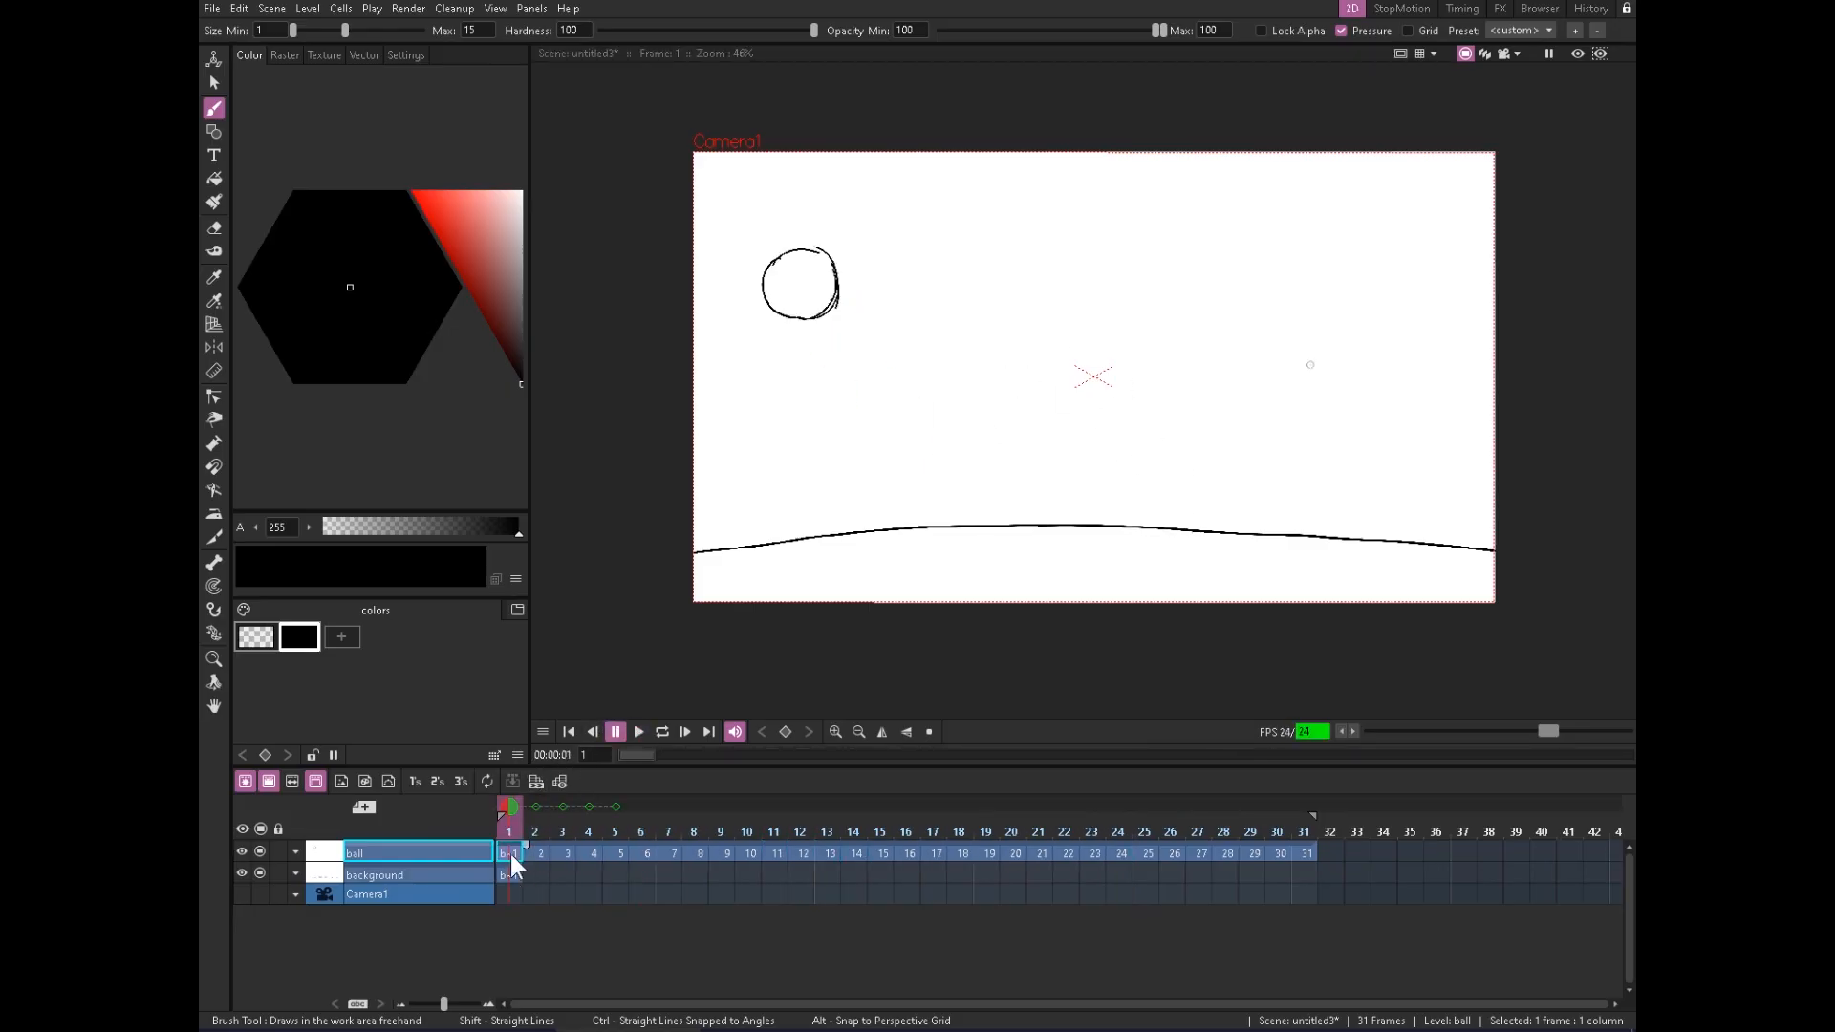
pyautogui.click(633, 731)
pyautogui.click(620, 732)
# Create a raster level named ball colour between the ball and background levels
pyautogui.click(406, 872)
pyautogui.click(369, 808)
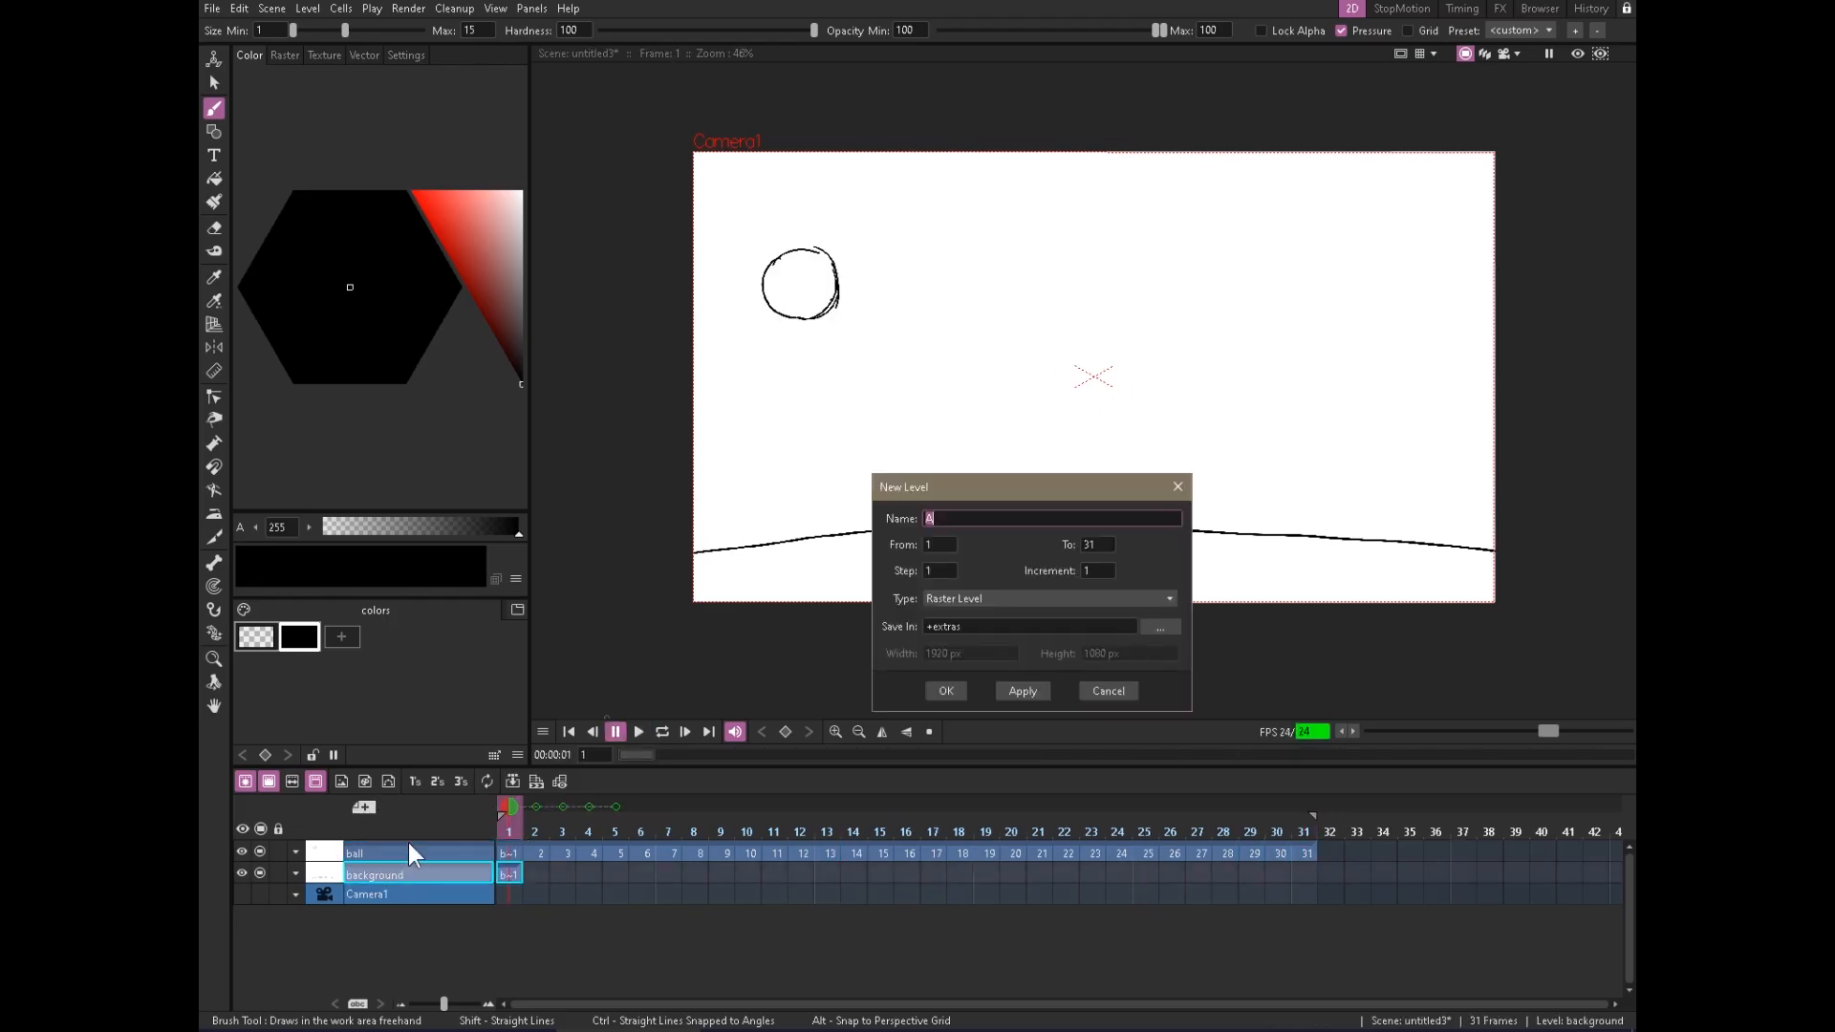
pyautogui.write('ball colour')
pyautogui.press('Return')
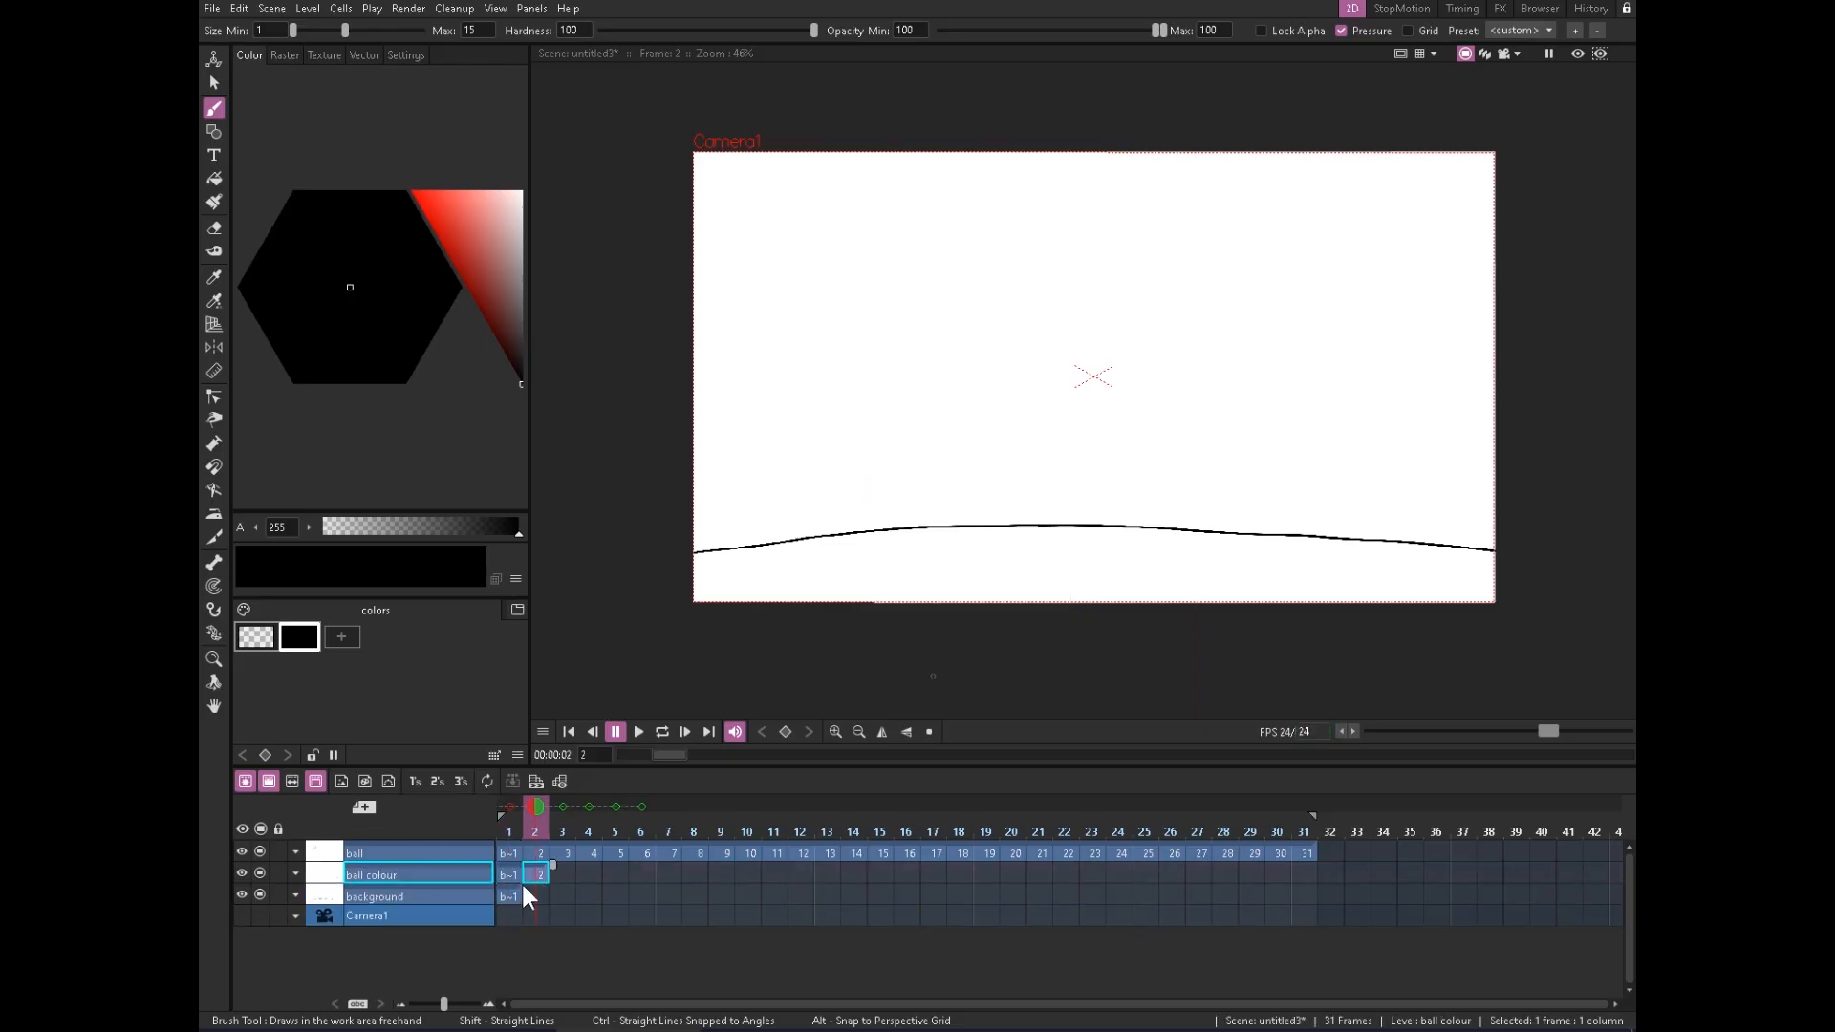
# Paint the inside of the frame 1 ball red on the ball colour level, with brush size 14 to 34
pyautogui.moveTo(469, 235); pyautogui.dragTo(423, 191)
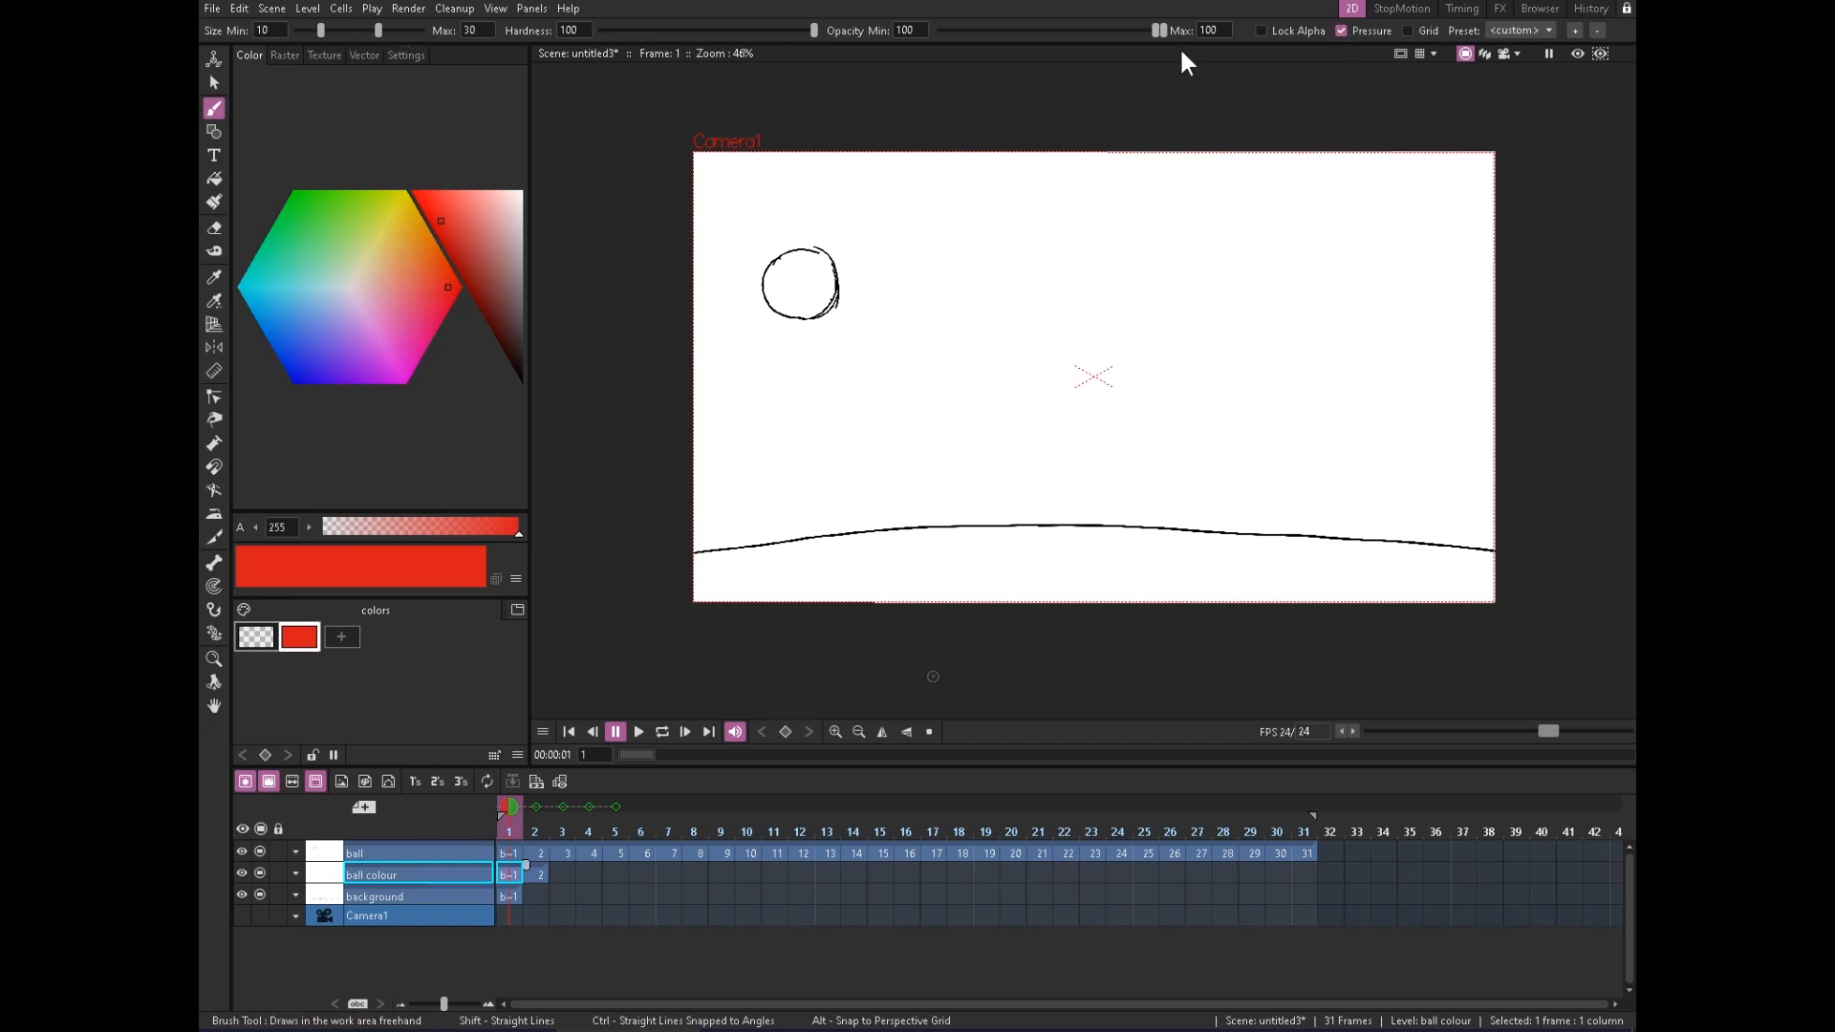
pyautogui.moveTo(803, 278)
pyautogui.mouseDown()
pyautogui.moveTo(779, 272)
pyautogui.moveTo(813, 306)
pyautogui.moveTo(817, 277)
pyautogui.moveTo(781, 307)
pyautogui.mouseUp()
pyautogui.moveTo(321, 32); pyautogui.dragTo(334, 31)
pyautogui.moveTo(378, 32); pyautogui.dragTo(385, 32)
# Delete the extra ball colour cells after frame 1
pyautogui.click(536, 875)
pyautogui.press('Right')
pyautogui.moveTo(540, 875); pyautogui.dragTo(564, 874)
pyautogui.rightClick(562, 871)
pyautogui.click(575, 862)
pyautogui.press('Delete')
pyautogui.click(516, 875)
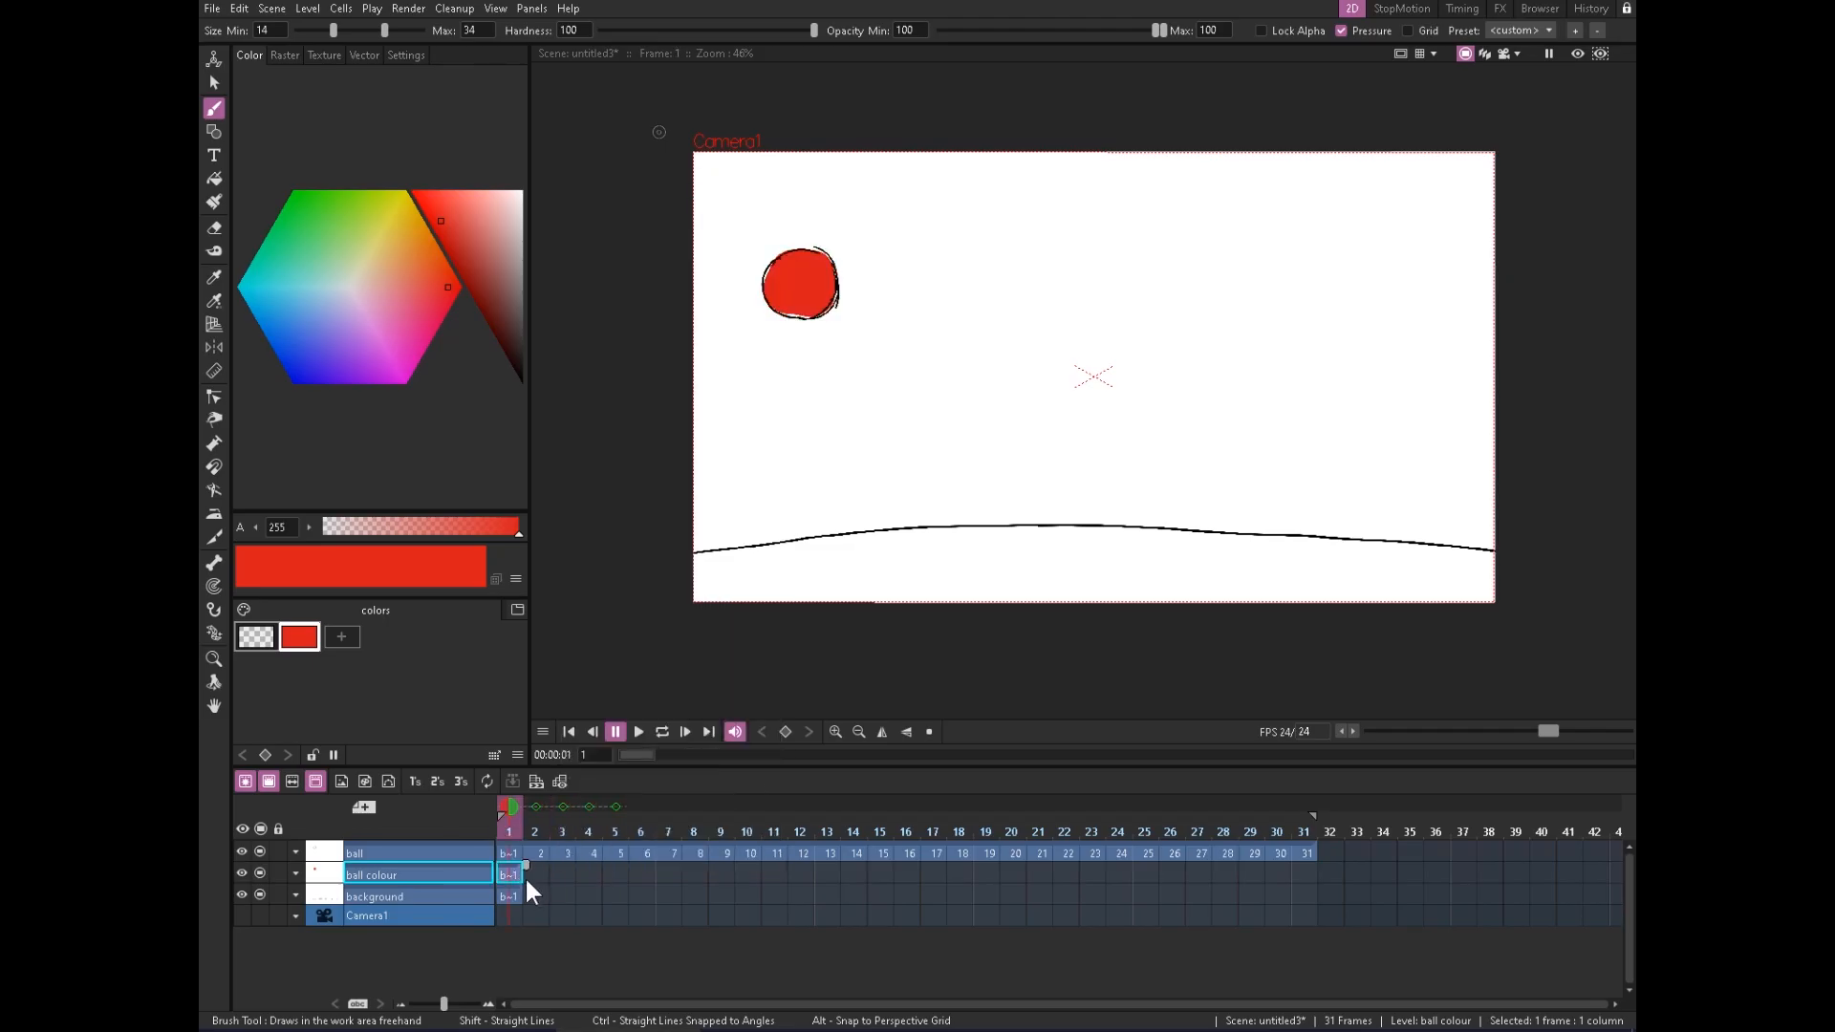
pyautogui.moveTo(541, 866)
pyautogui.mouseDown()
pyautogui.moveTo(509, 872)
pyautogui.moveTo(535, 868)
pyautogui.mouseUp()
# Hide the ball colour level in both the camera stand and the preview
pyautogui.click(506, 850)
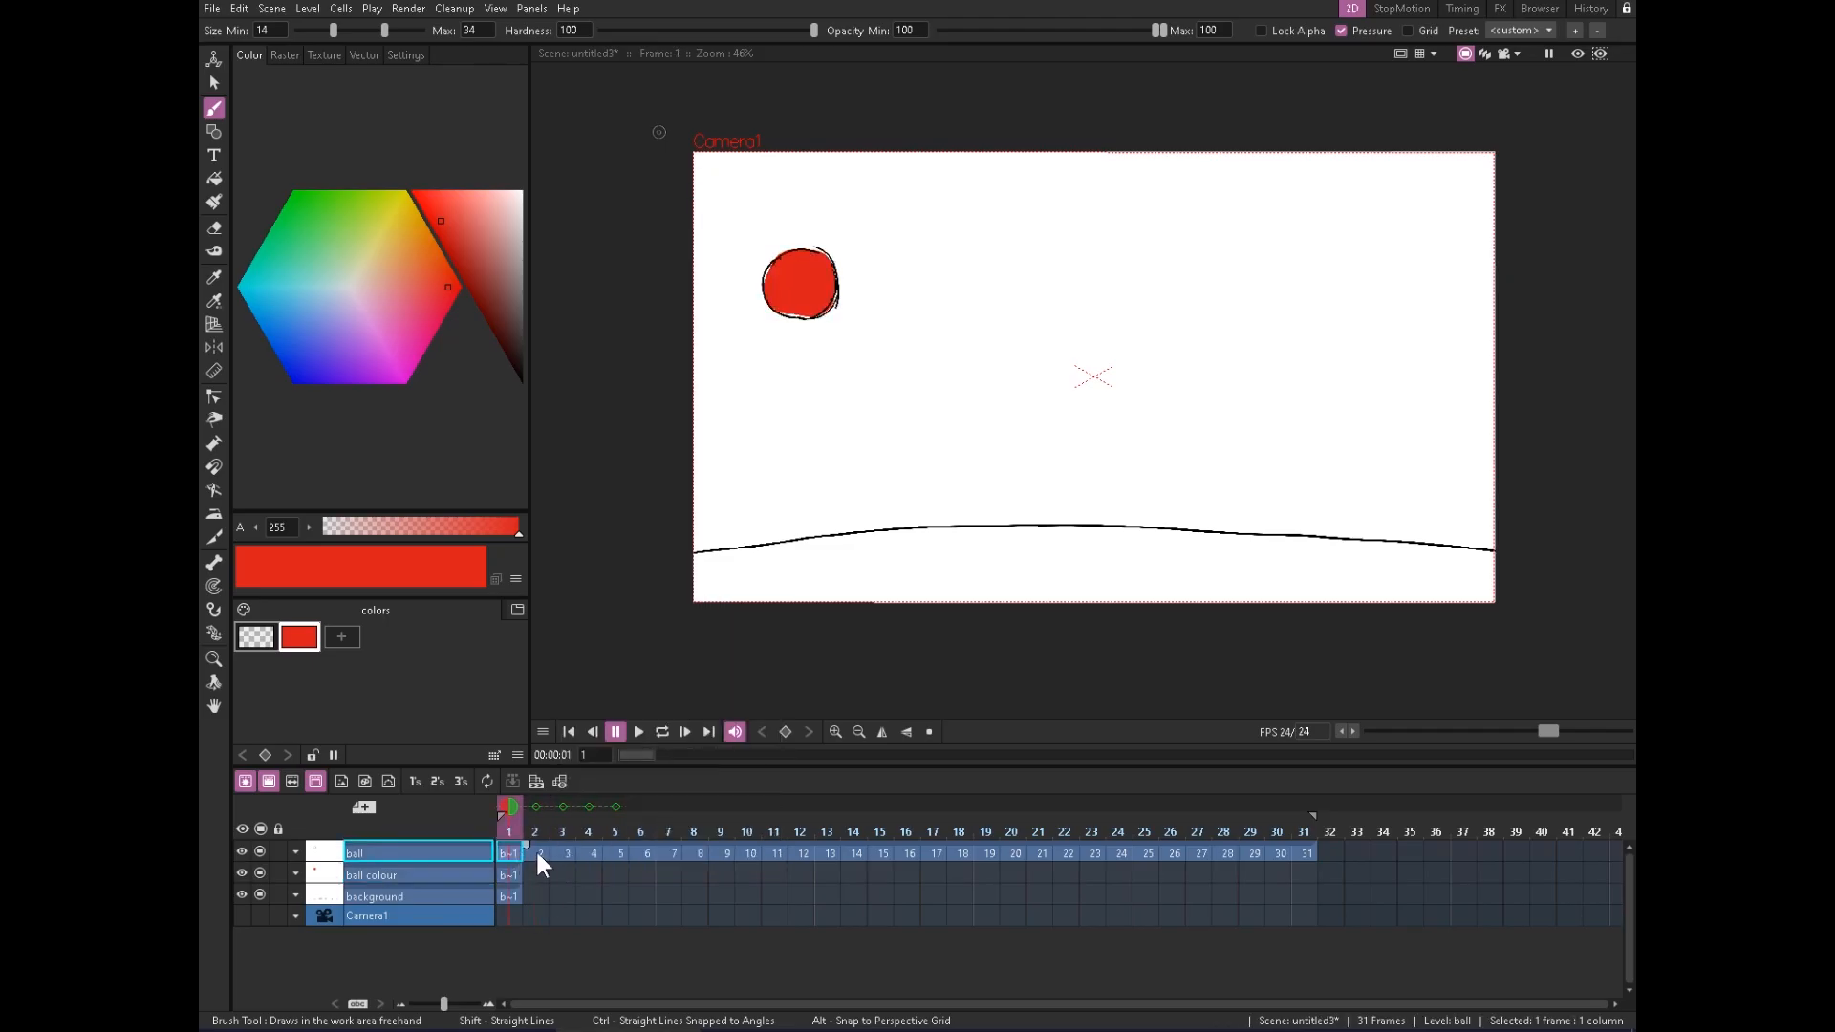
pyautogui.click(259, 873)
pyautogui.click(243, 873)
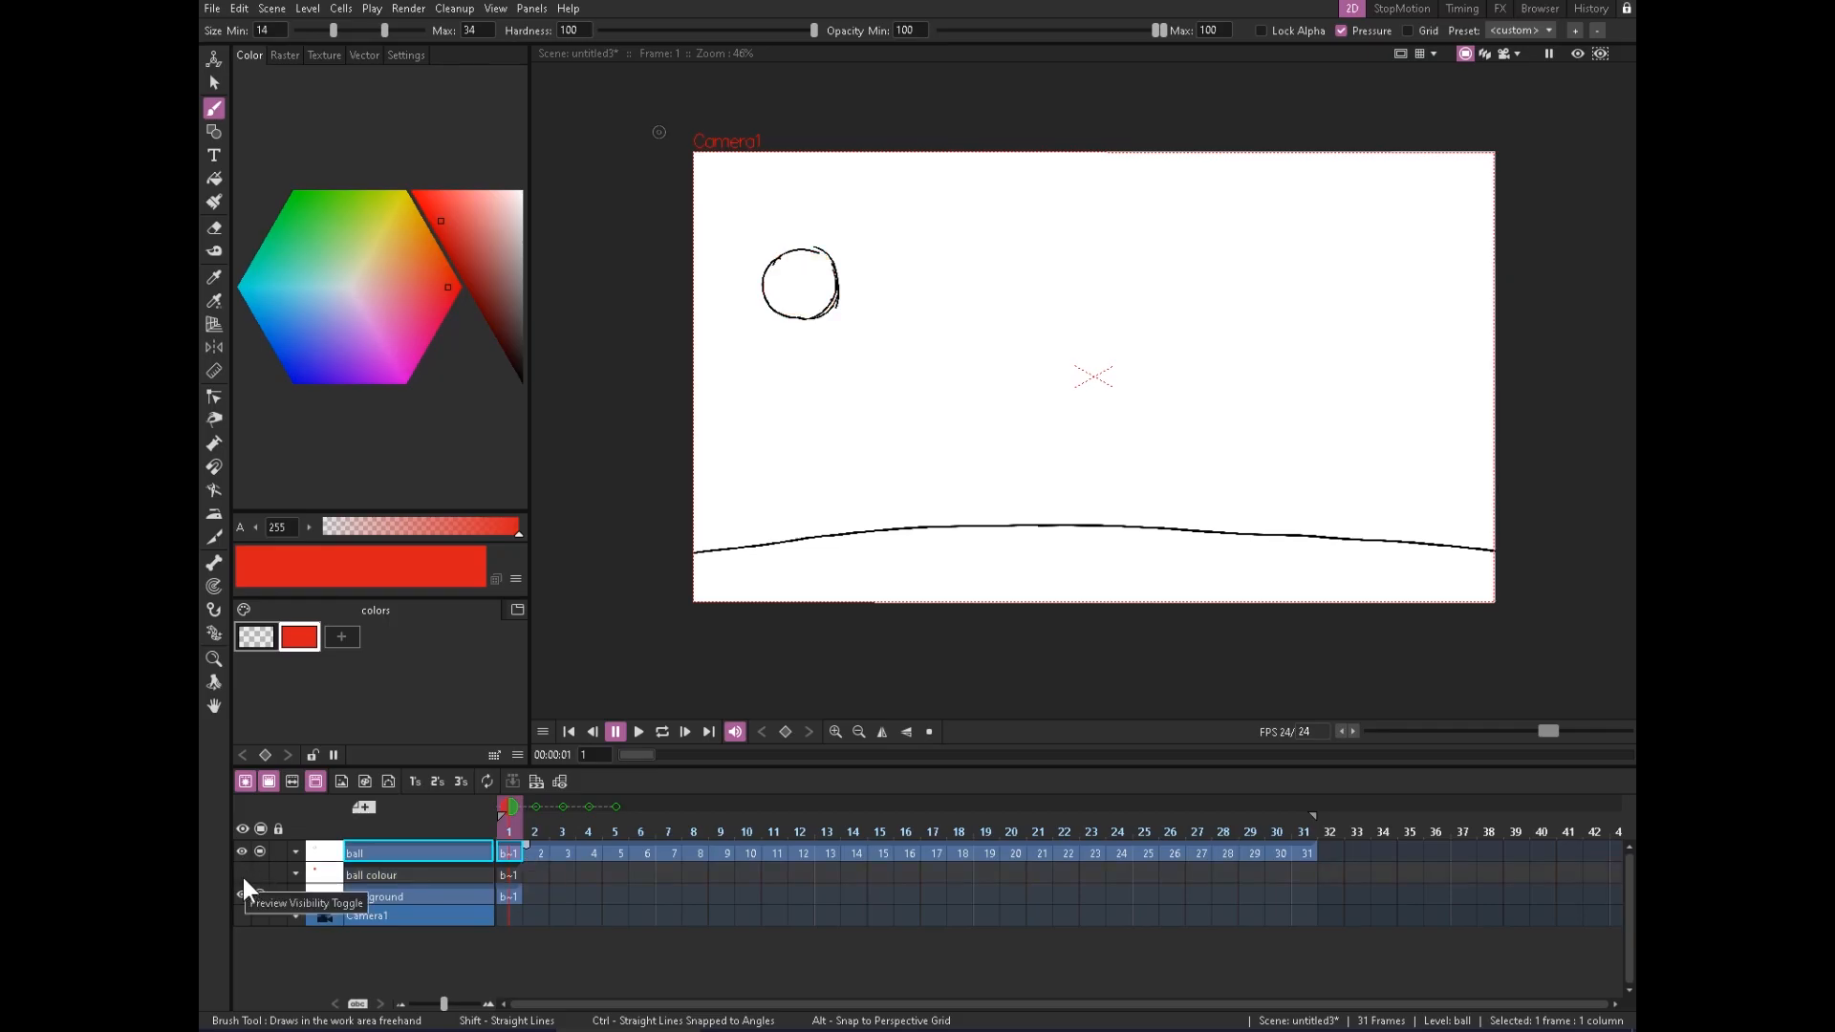
# Delete the blank frame 2 cell of the ball level
pyautogui.press('Right')
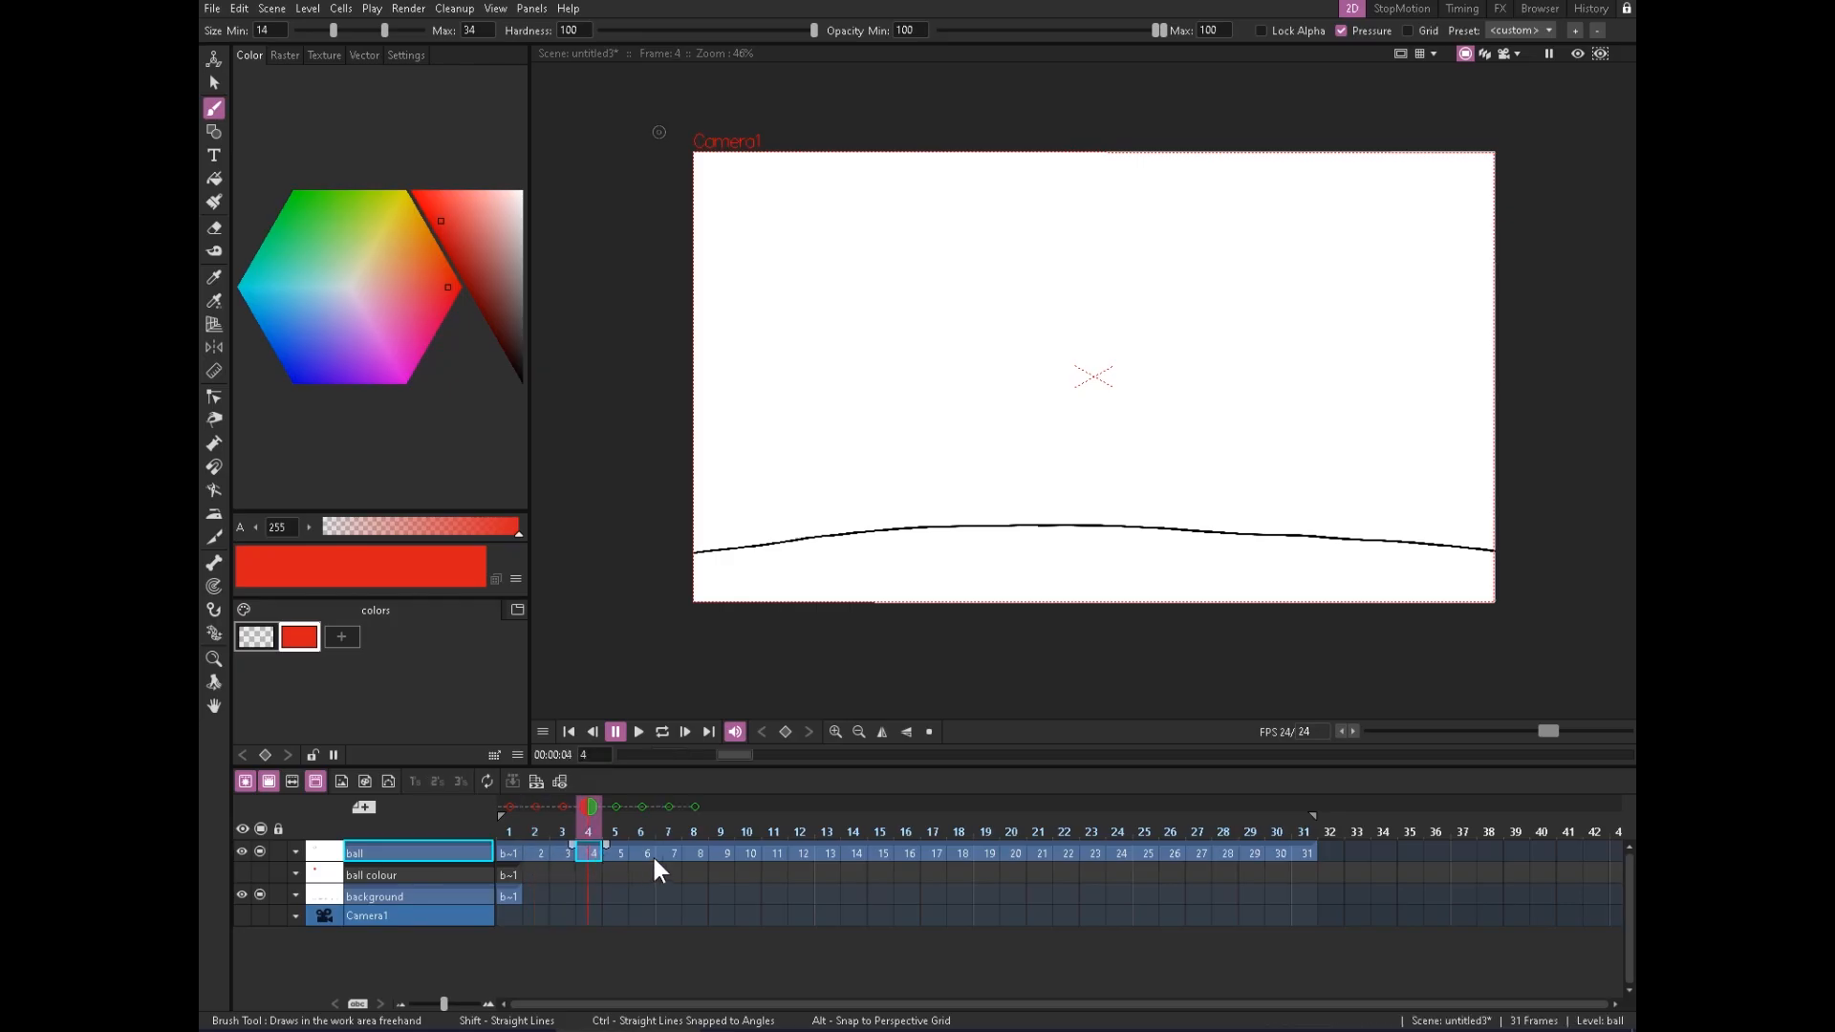
pyautogui.press('Delete')
pyautogui.click(512, 855)
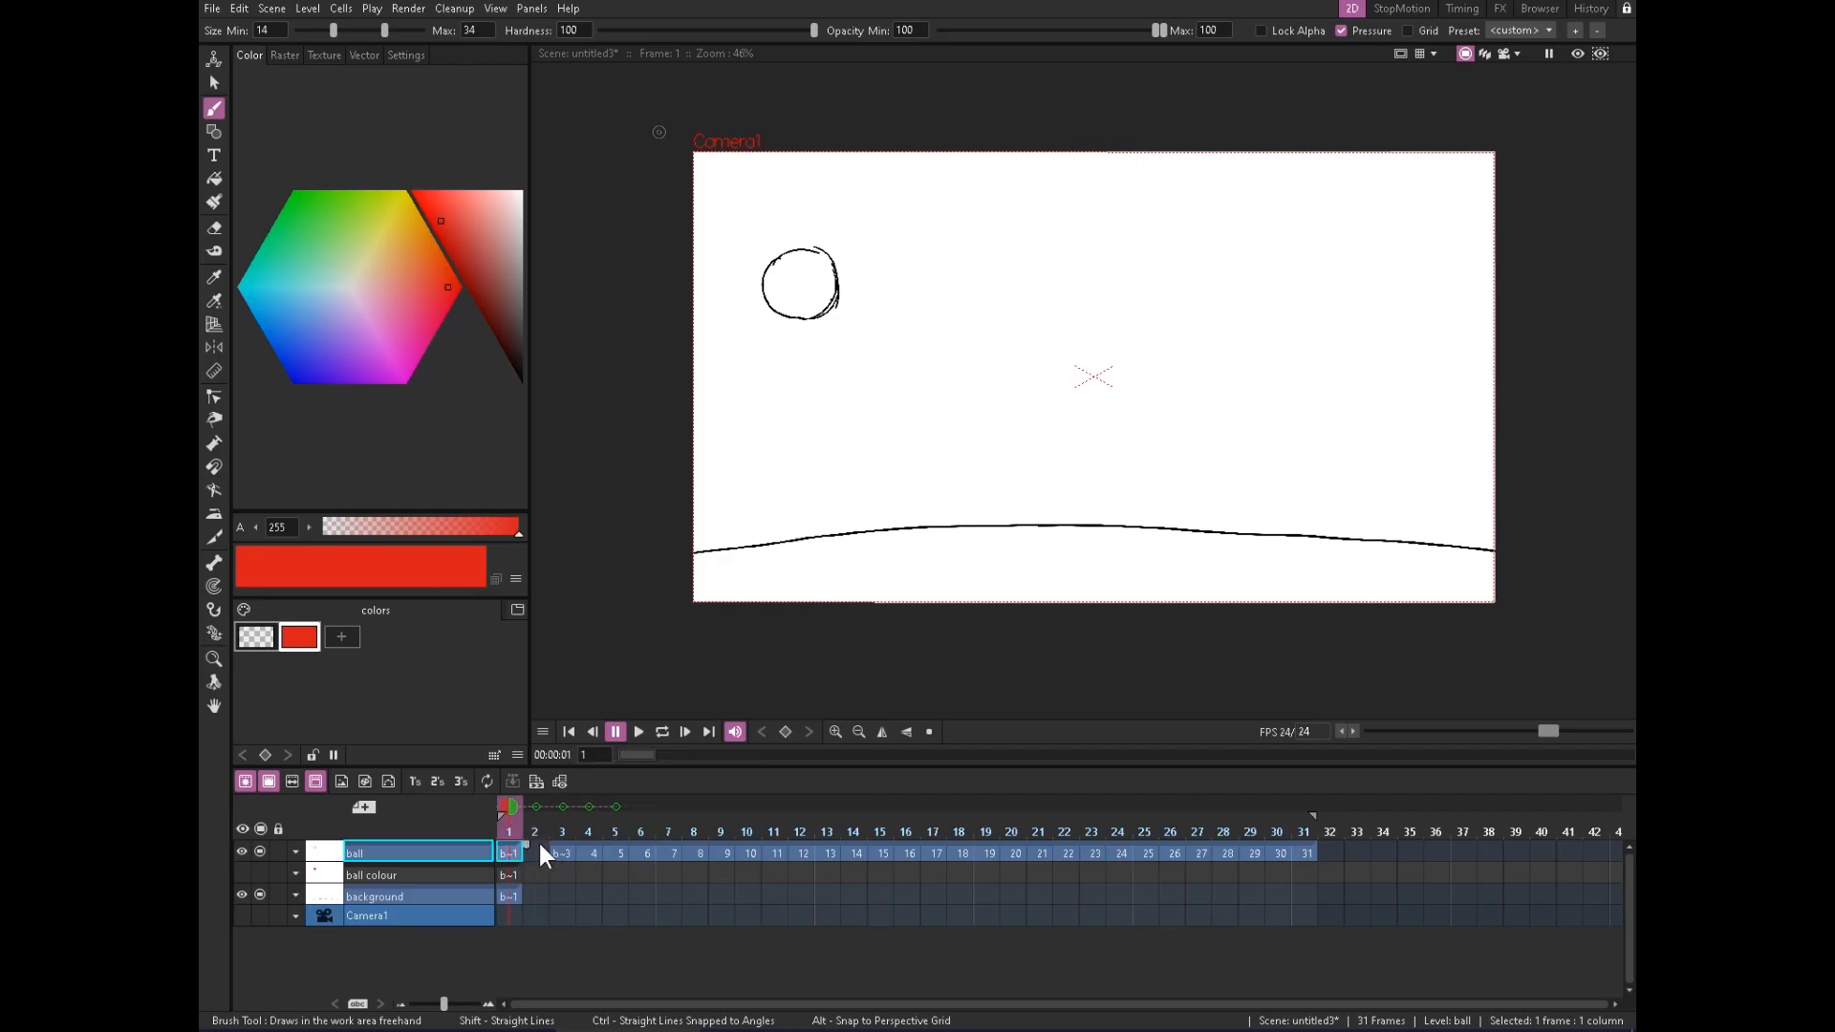
pyautogui.rightClick(553, 846)
pyautogui.moveTo(643, 760)
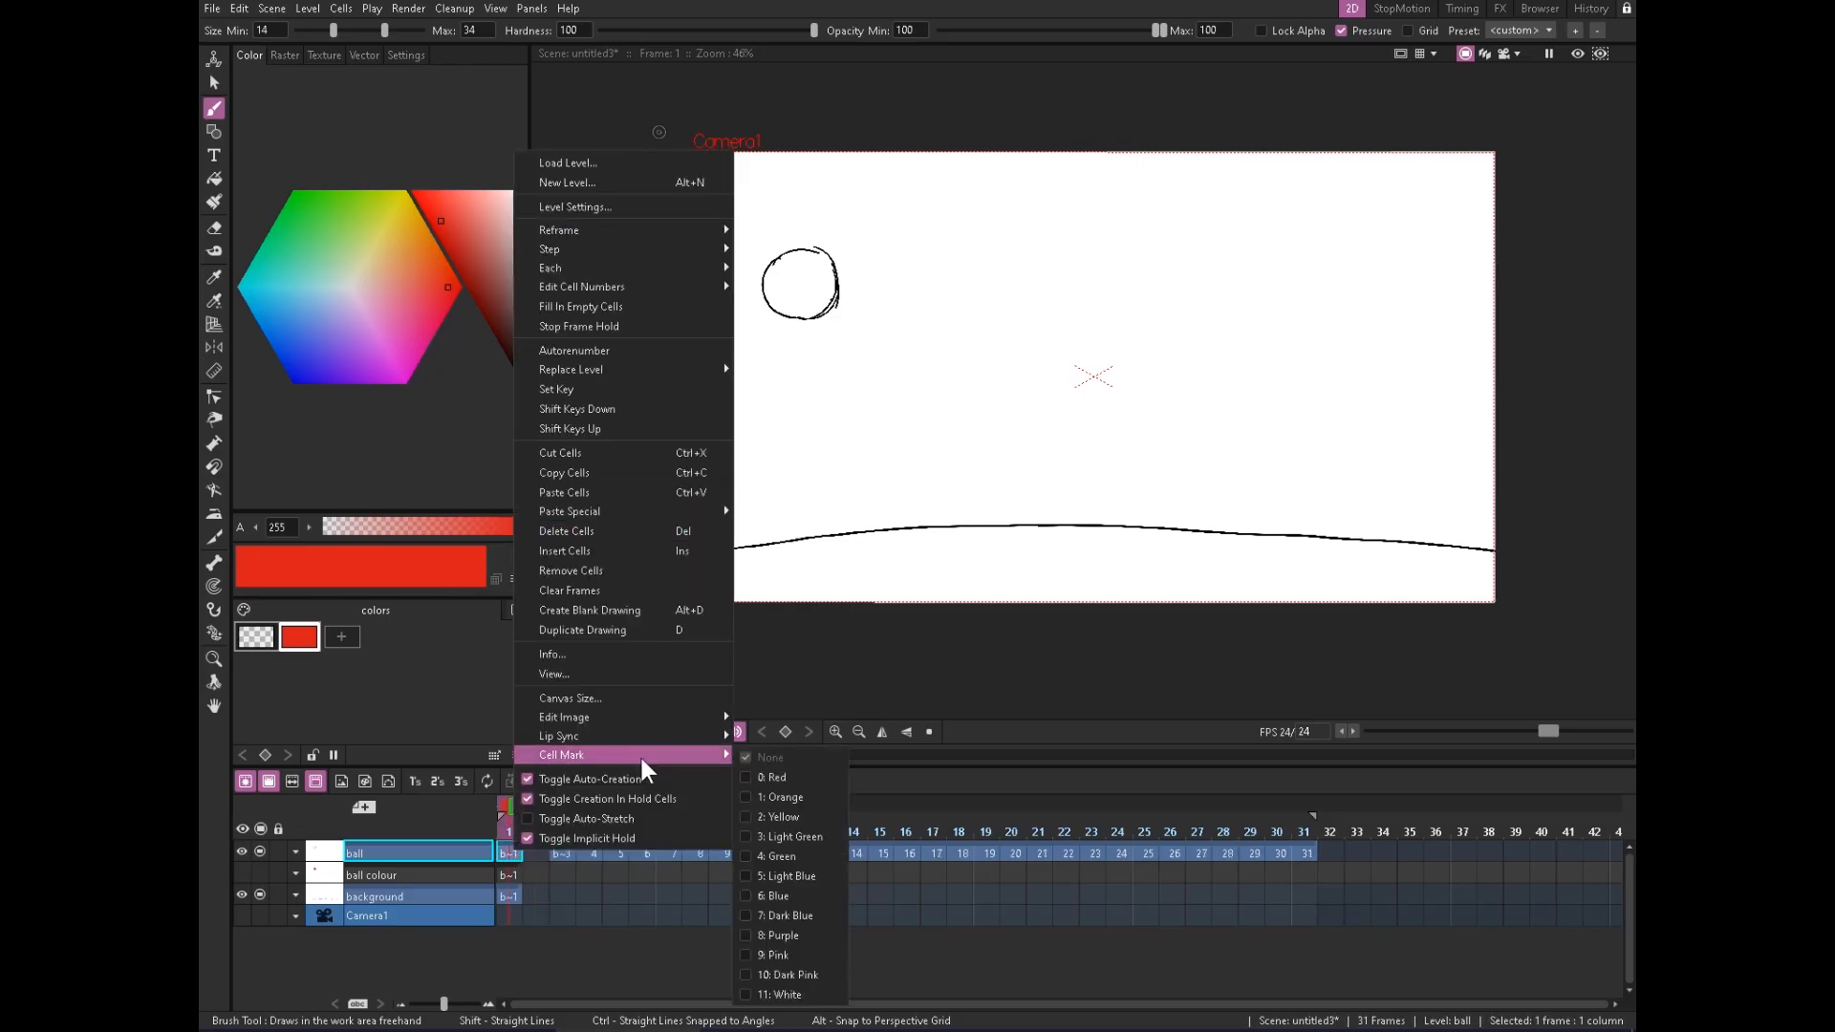
# Extend the end of the playback range to frame 34
pyautogui.click(536, 855)
pyautogui.click(1306, 854)
pyautogui.click(510, 854)
pyautogui.moveTo(1313, 816); pyautogui.dragTo(1392, 817)
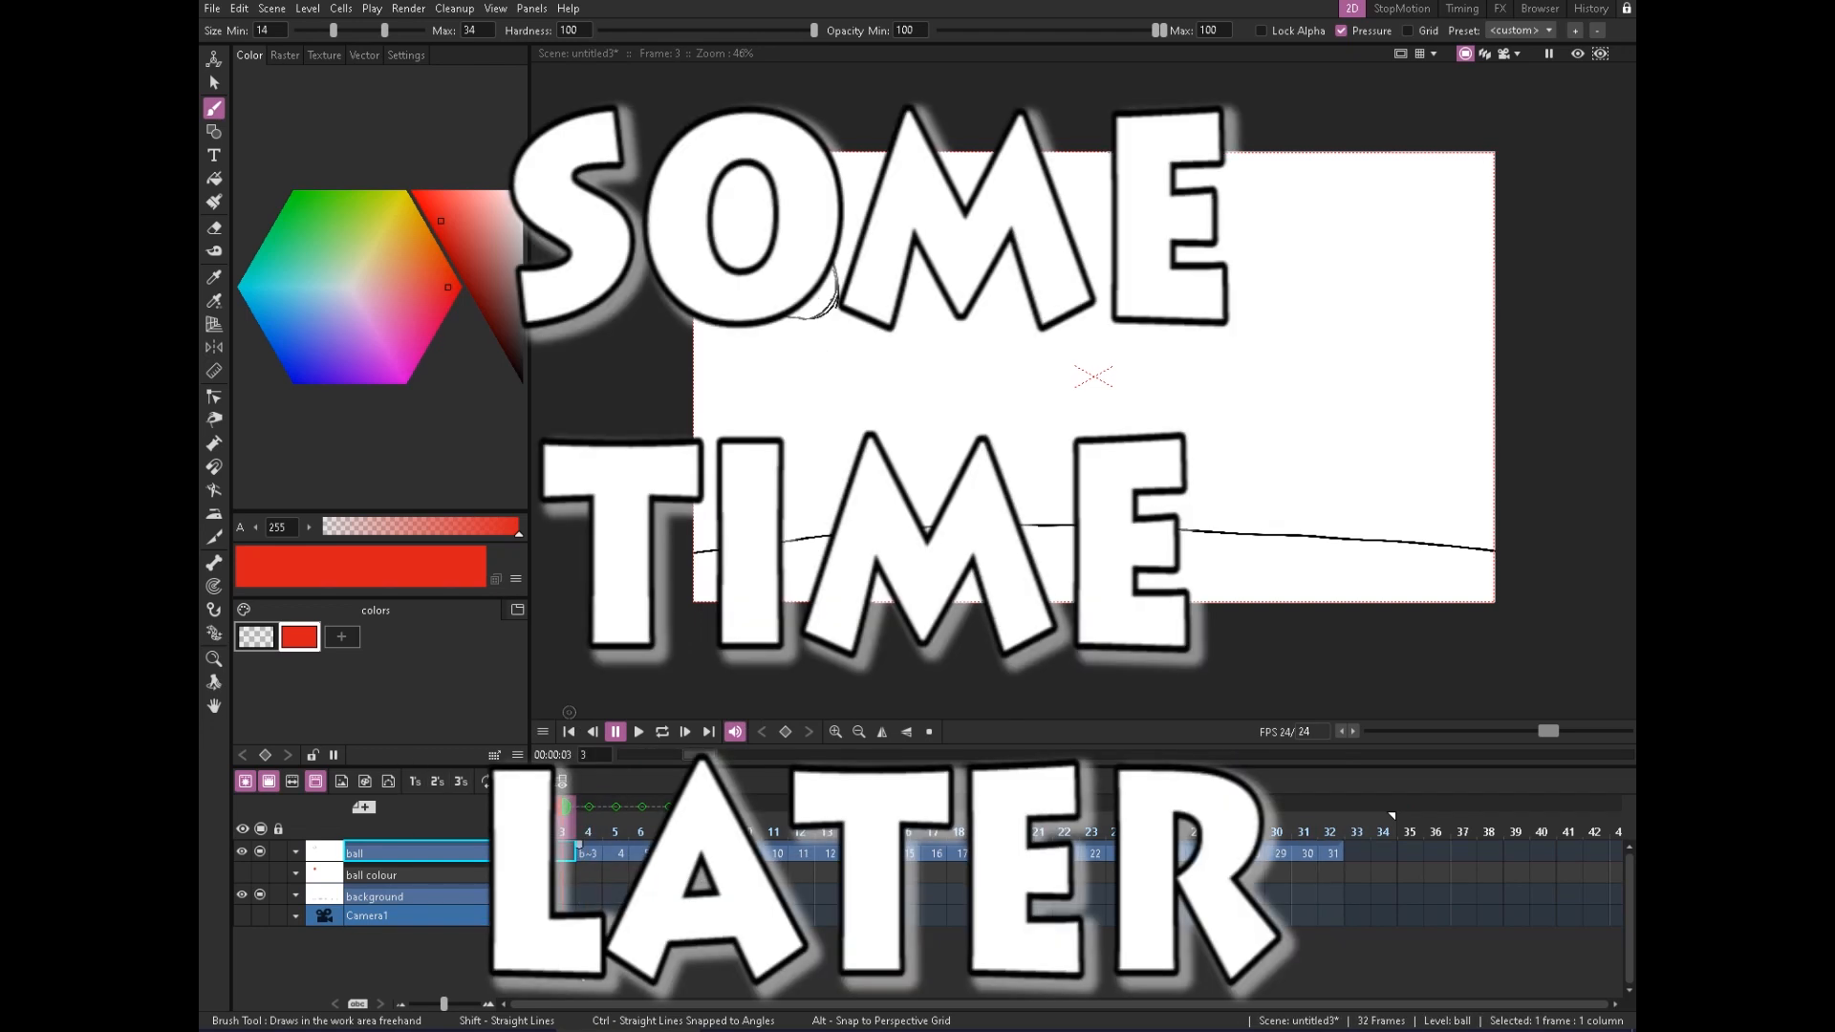
pyautogui.press('Delete')
pyautogui.click(513, 852)
pyautogui.click(559, 853)
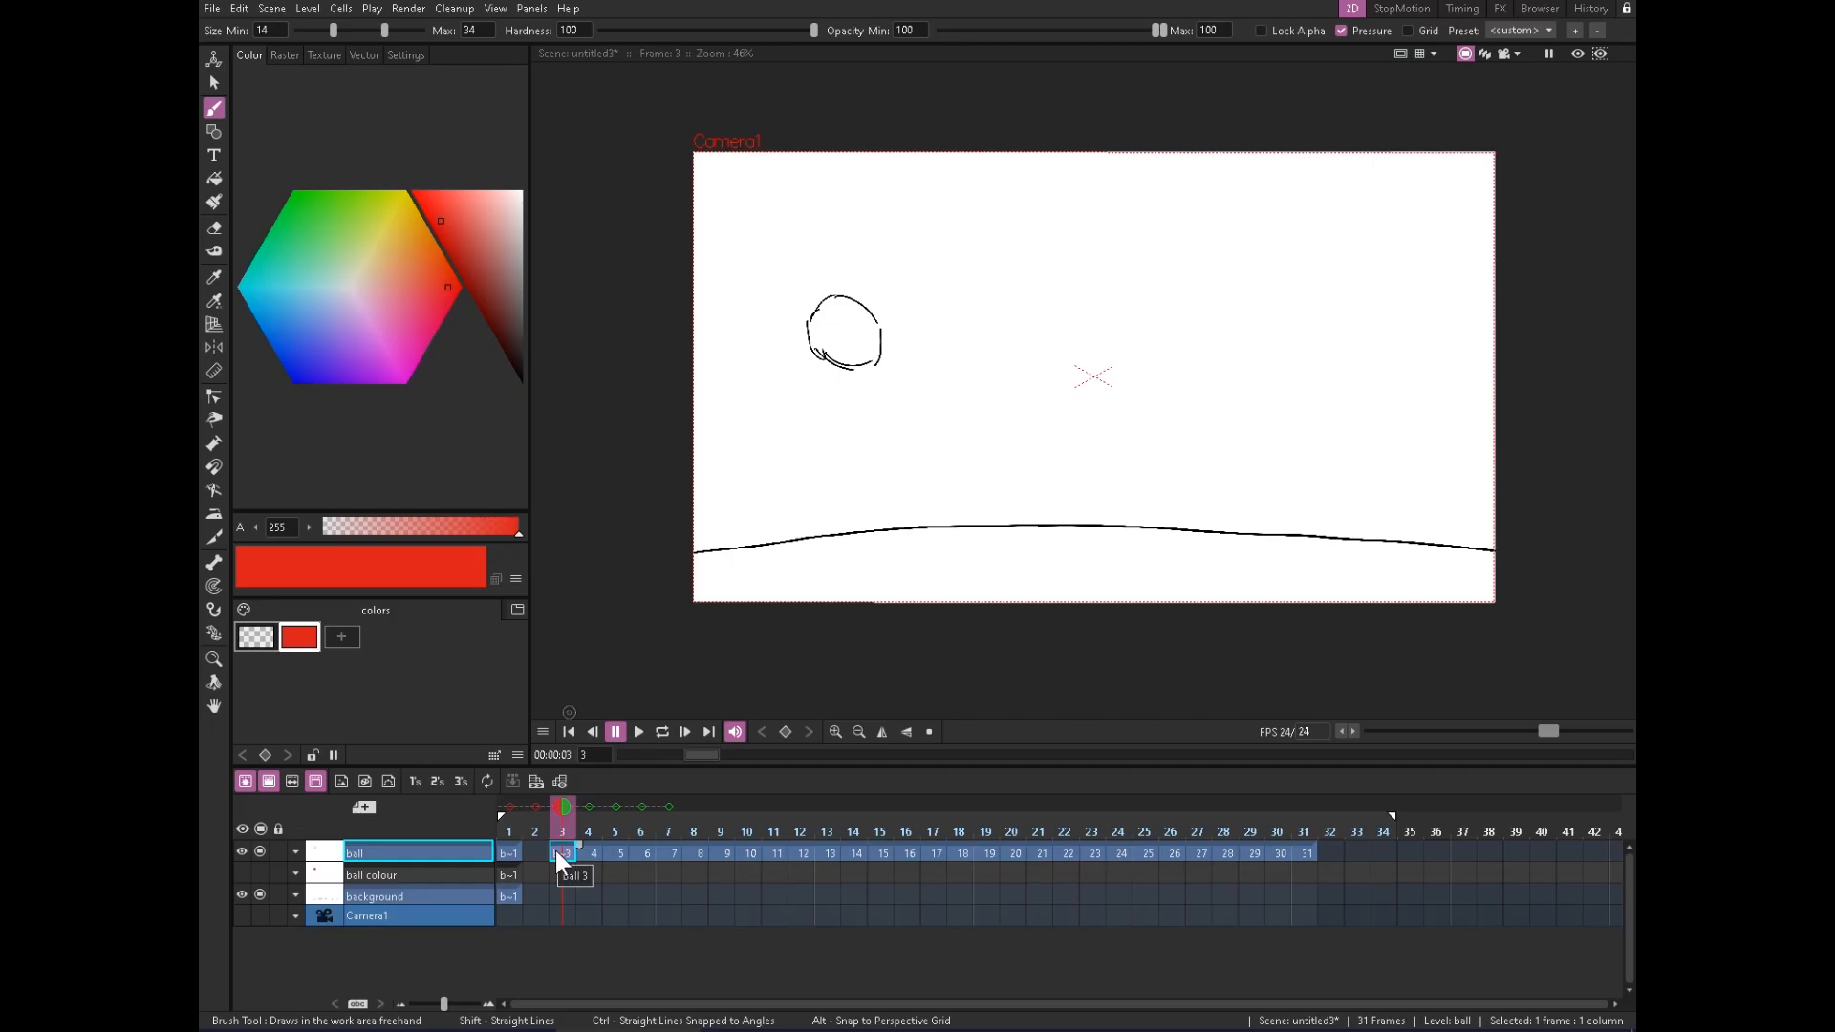
# Try to extend the ball level's last drawing past frame 31
pyautogui.click(593, 849)
pyautogui.click(1309, 856)
pyautogui.moveTo(1330, 849); pyautogui.dragTo(1319, 848)
pyautogui.click(1306, 849)
pyautogui.click(1286, 847)
pyautogui.click(1303, 851)
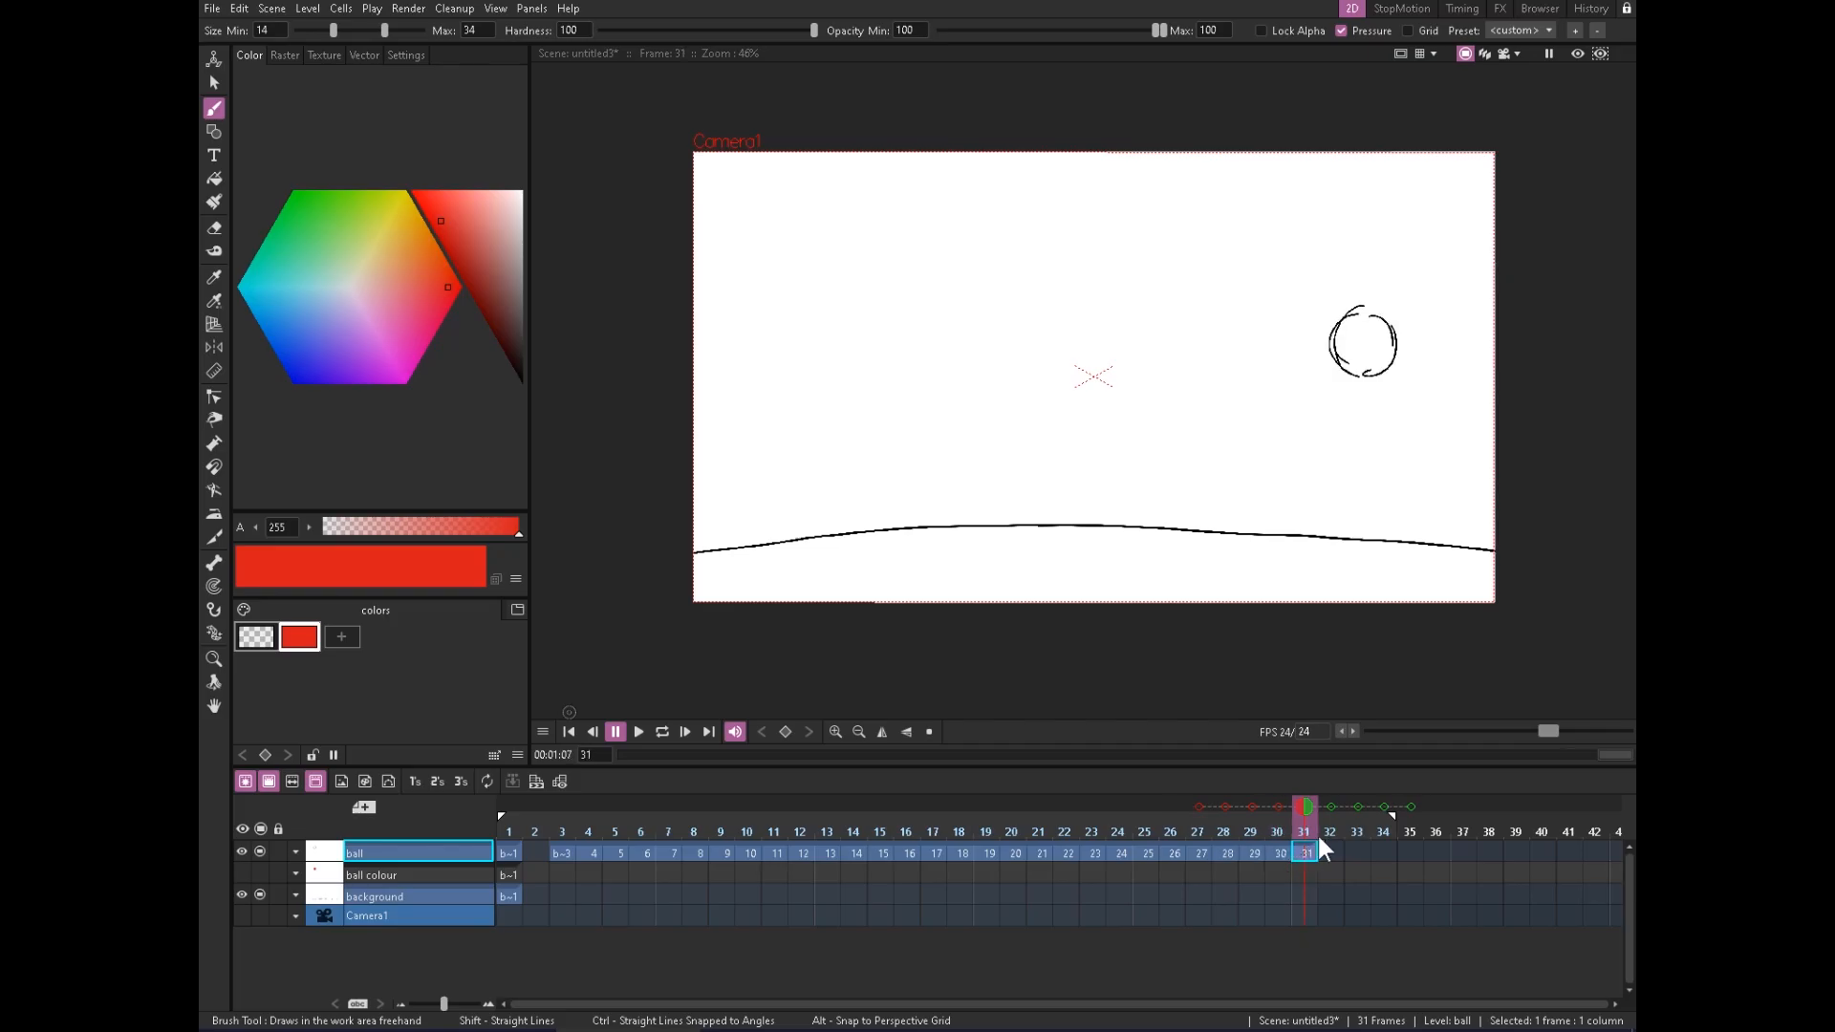
pyautogui.moveTo(1317, 846); pyautogui.dragTo(1326, 846)
pyautogui.click(1313, 854)
pyautogui.doubleClick(1304, 852)
pyautogui.click(1308, 871)
pyautogui.click(1306, 853)
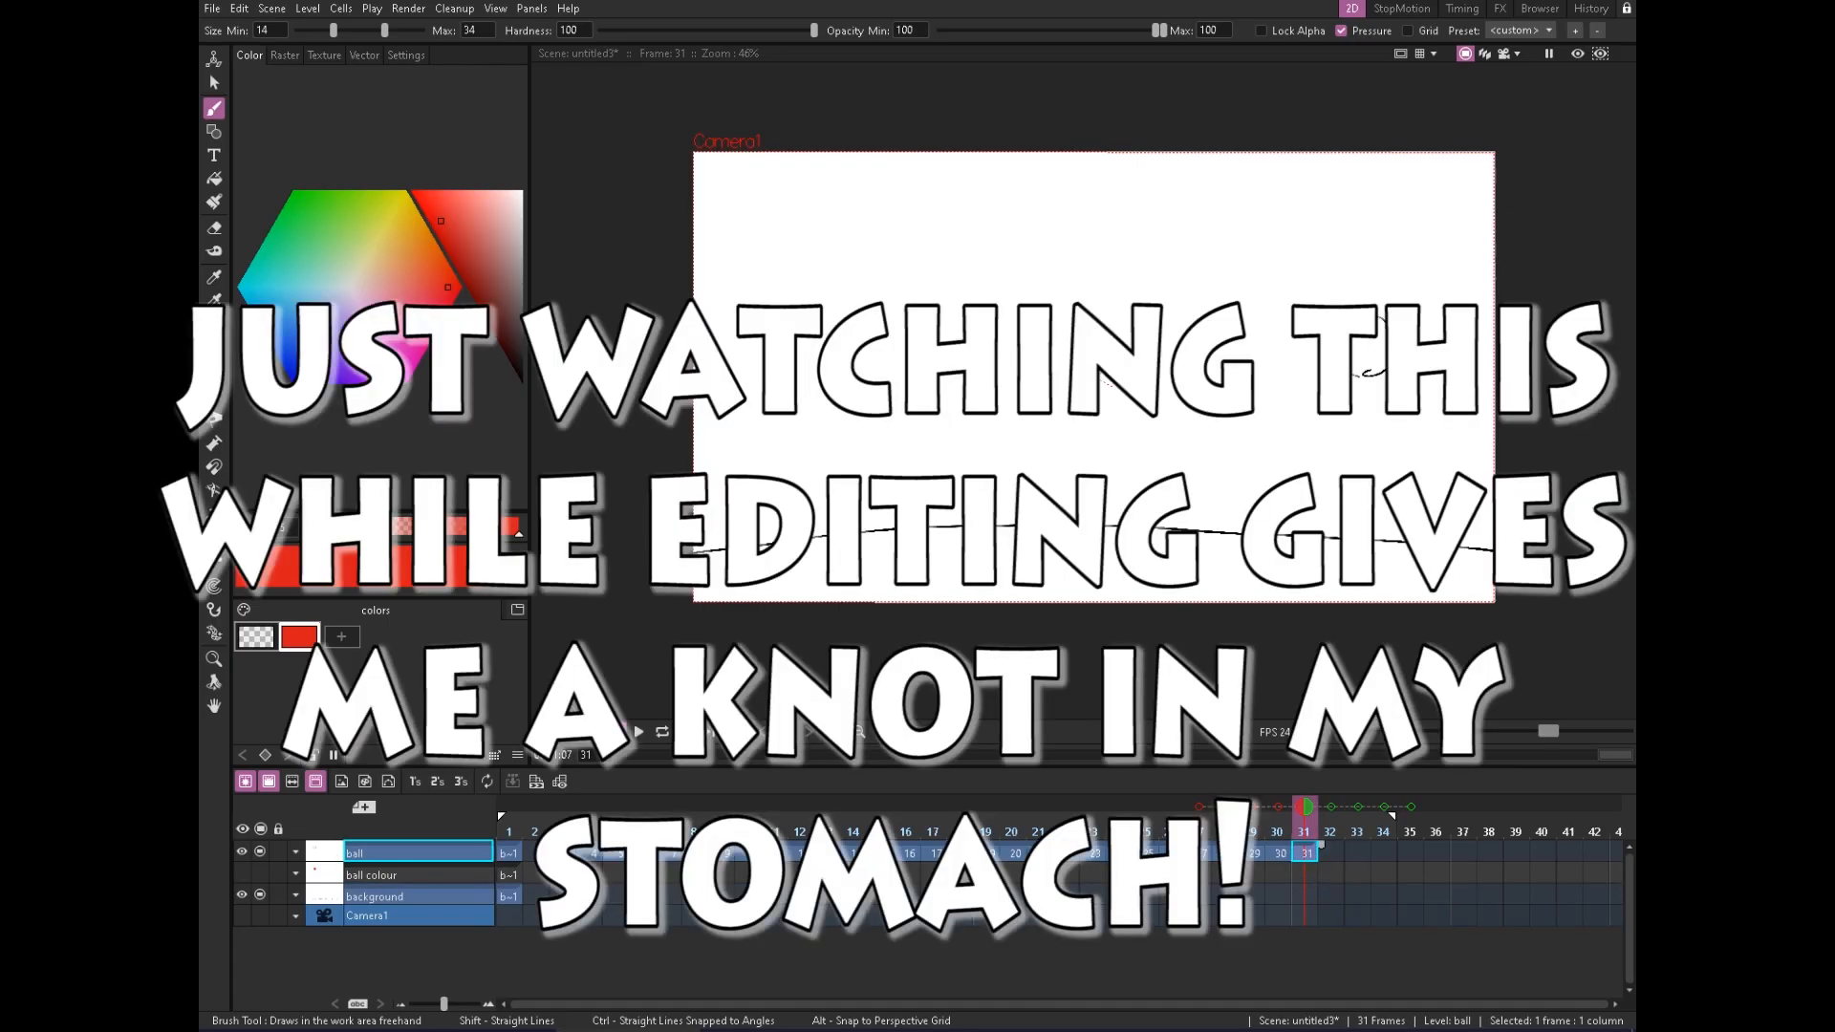
# Delete the blank even-numbered cells of the ball level from frame 4 to frame 30
pyautogui.click(562, 853)
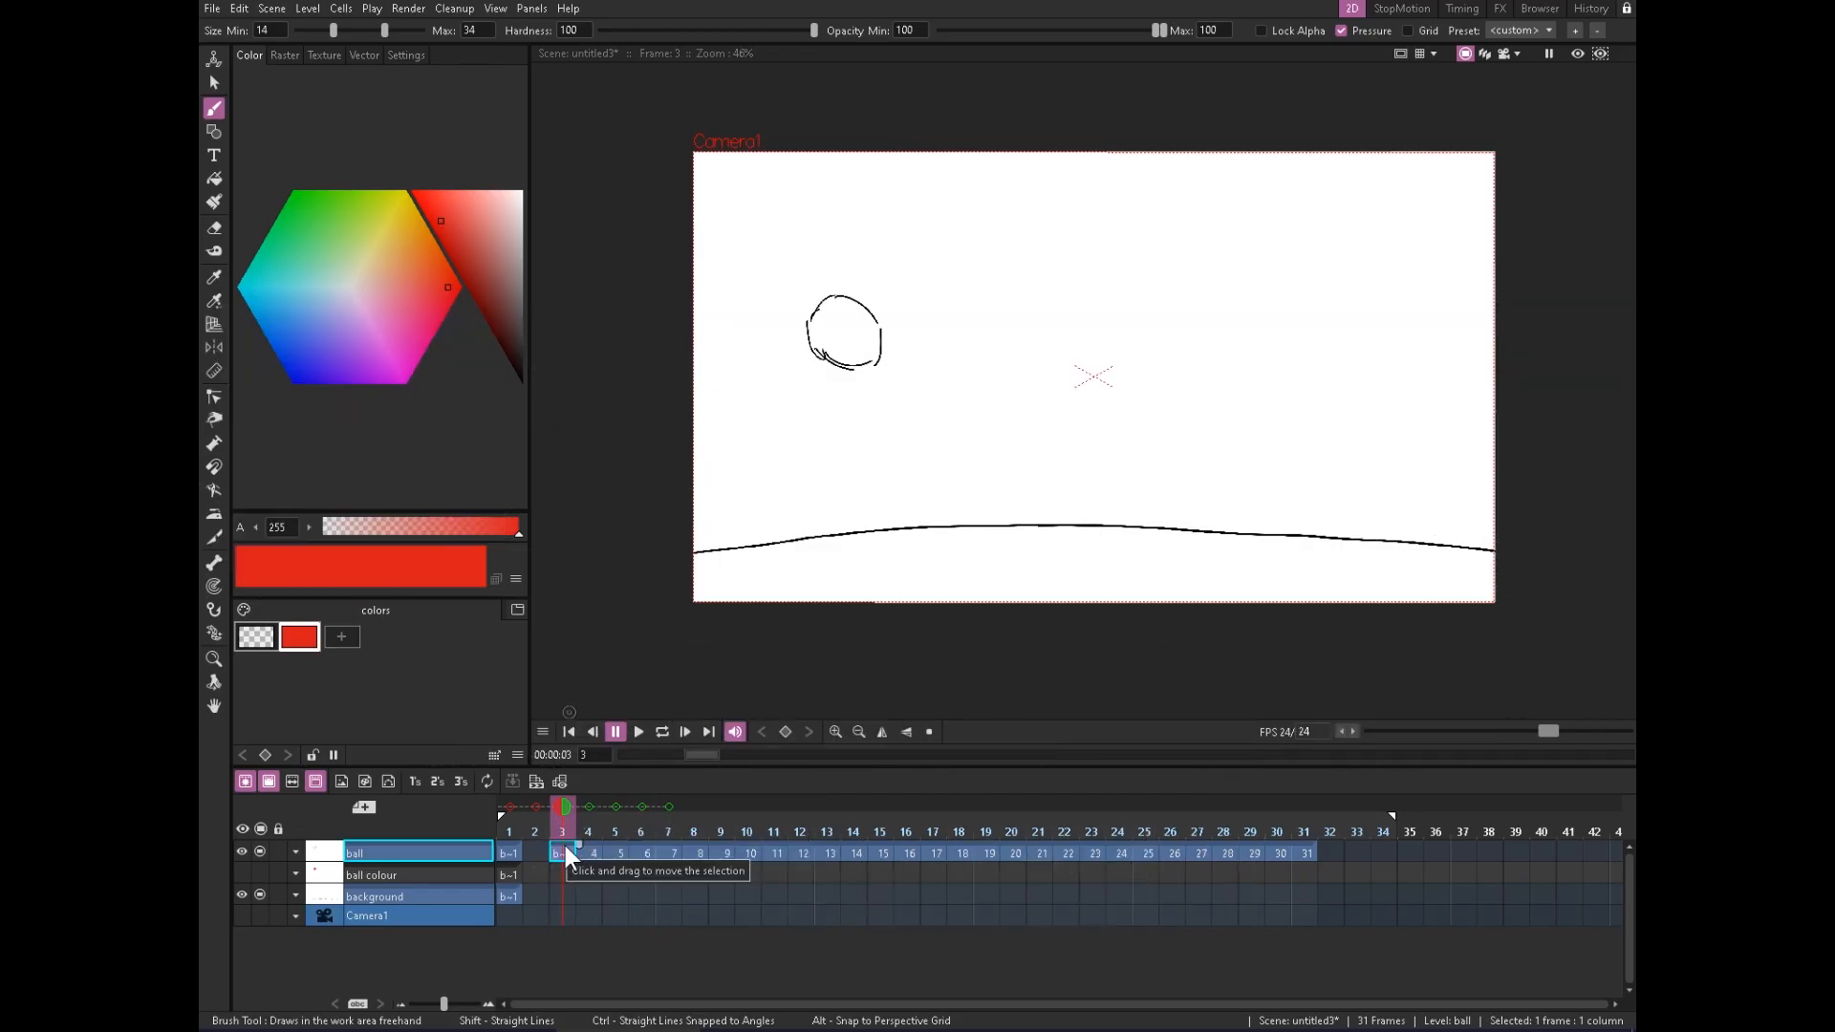
pyautogui.click(505, 847)
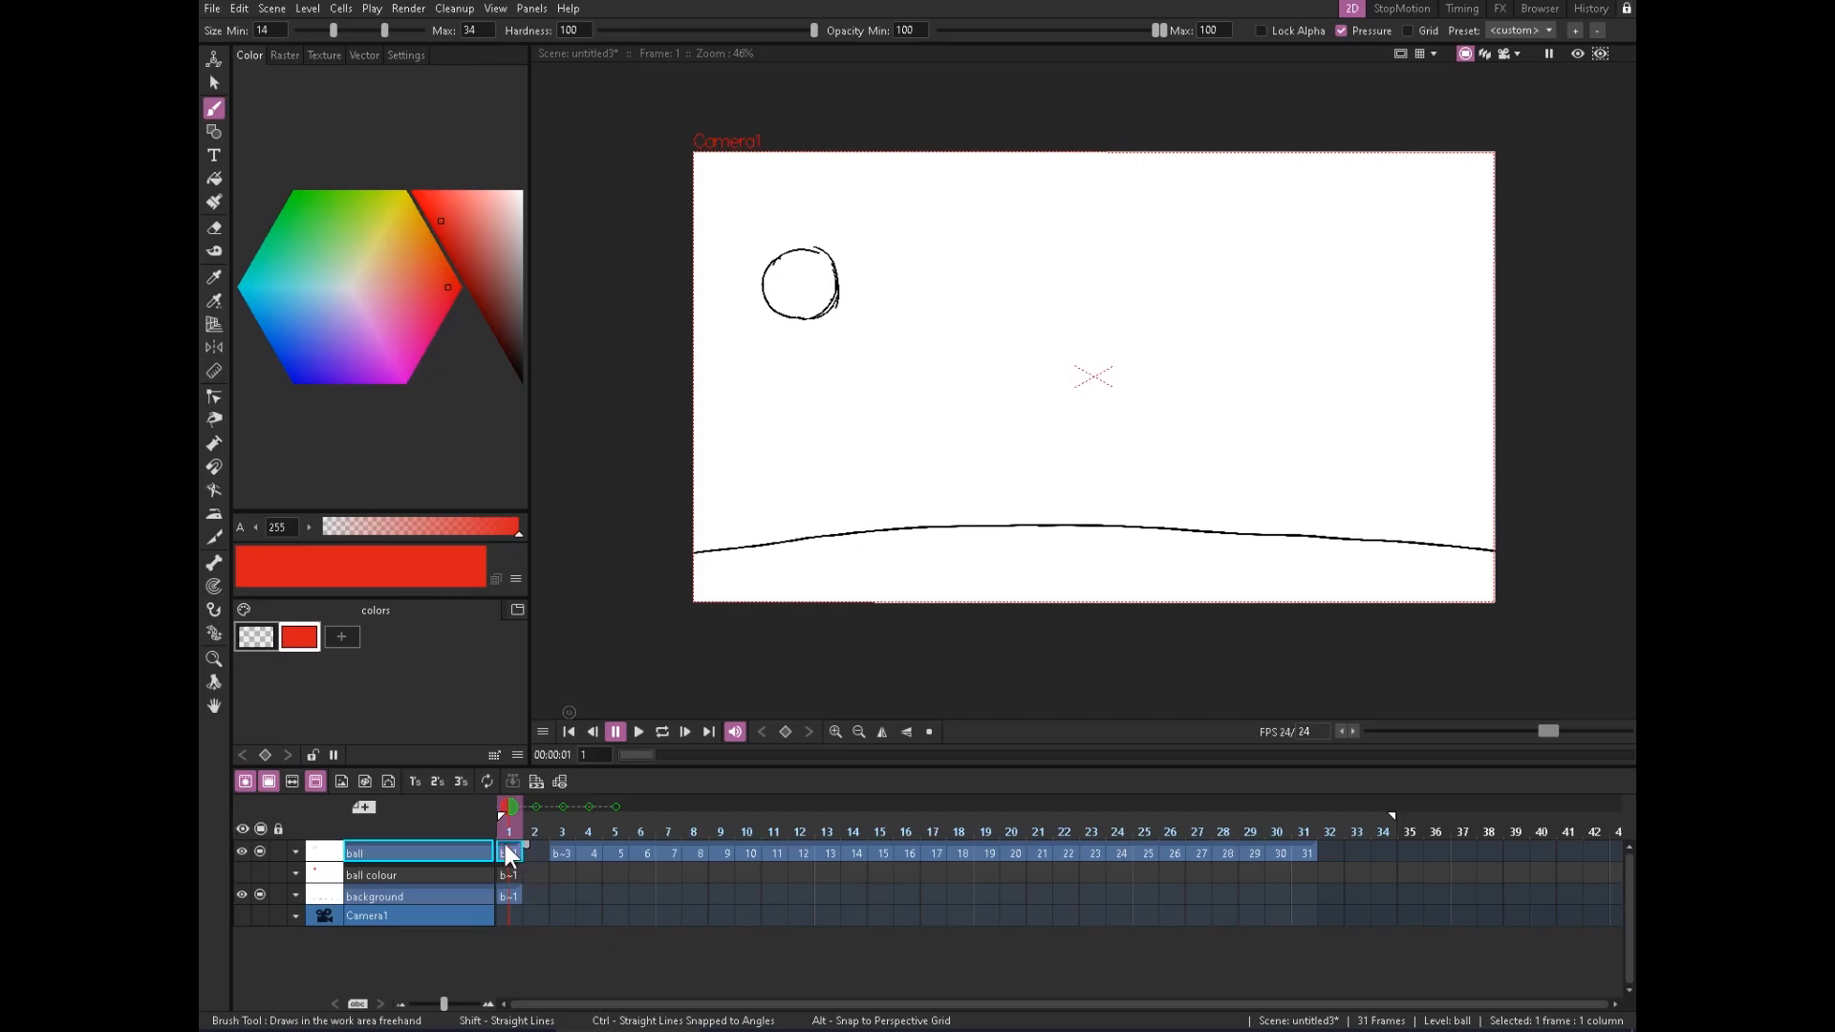
pyautogui.click(538, 849)
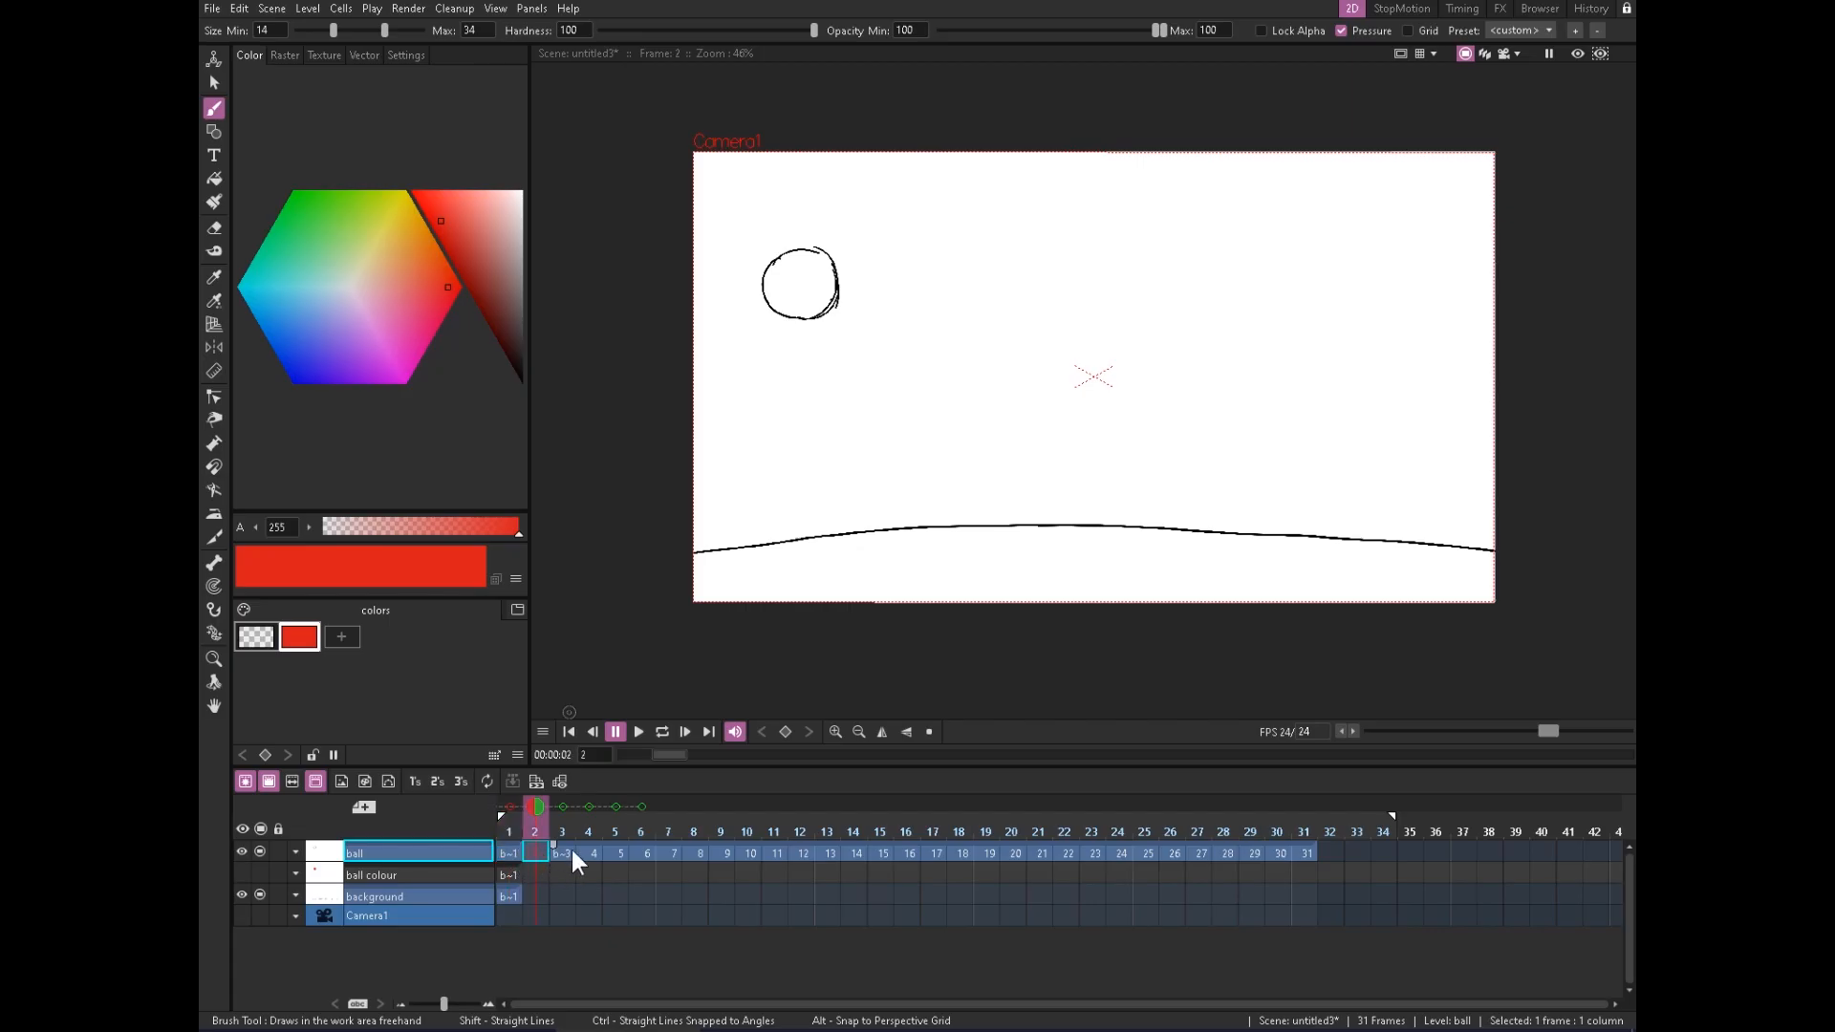
pyautogui.click(590, 848)
pyautogui.press('Delete')
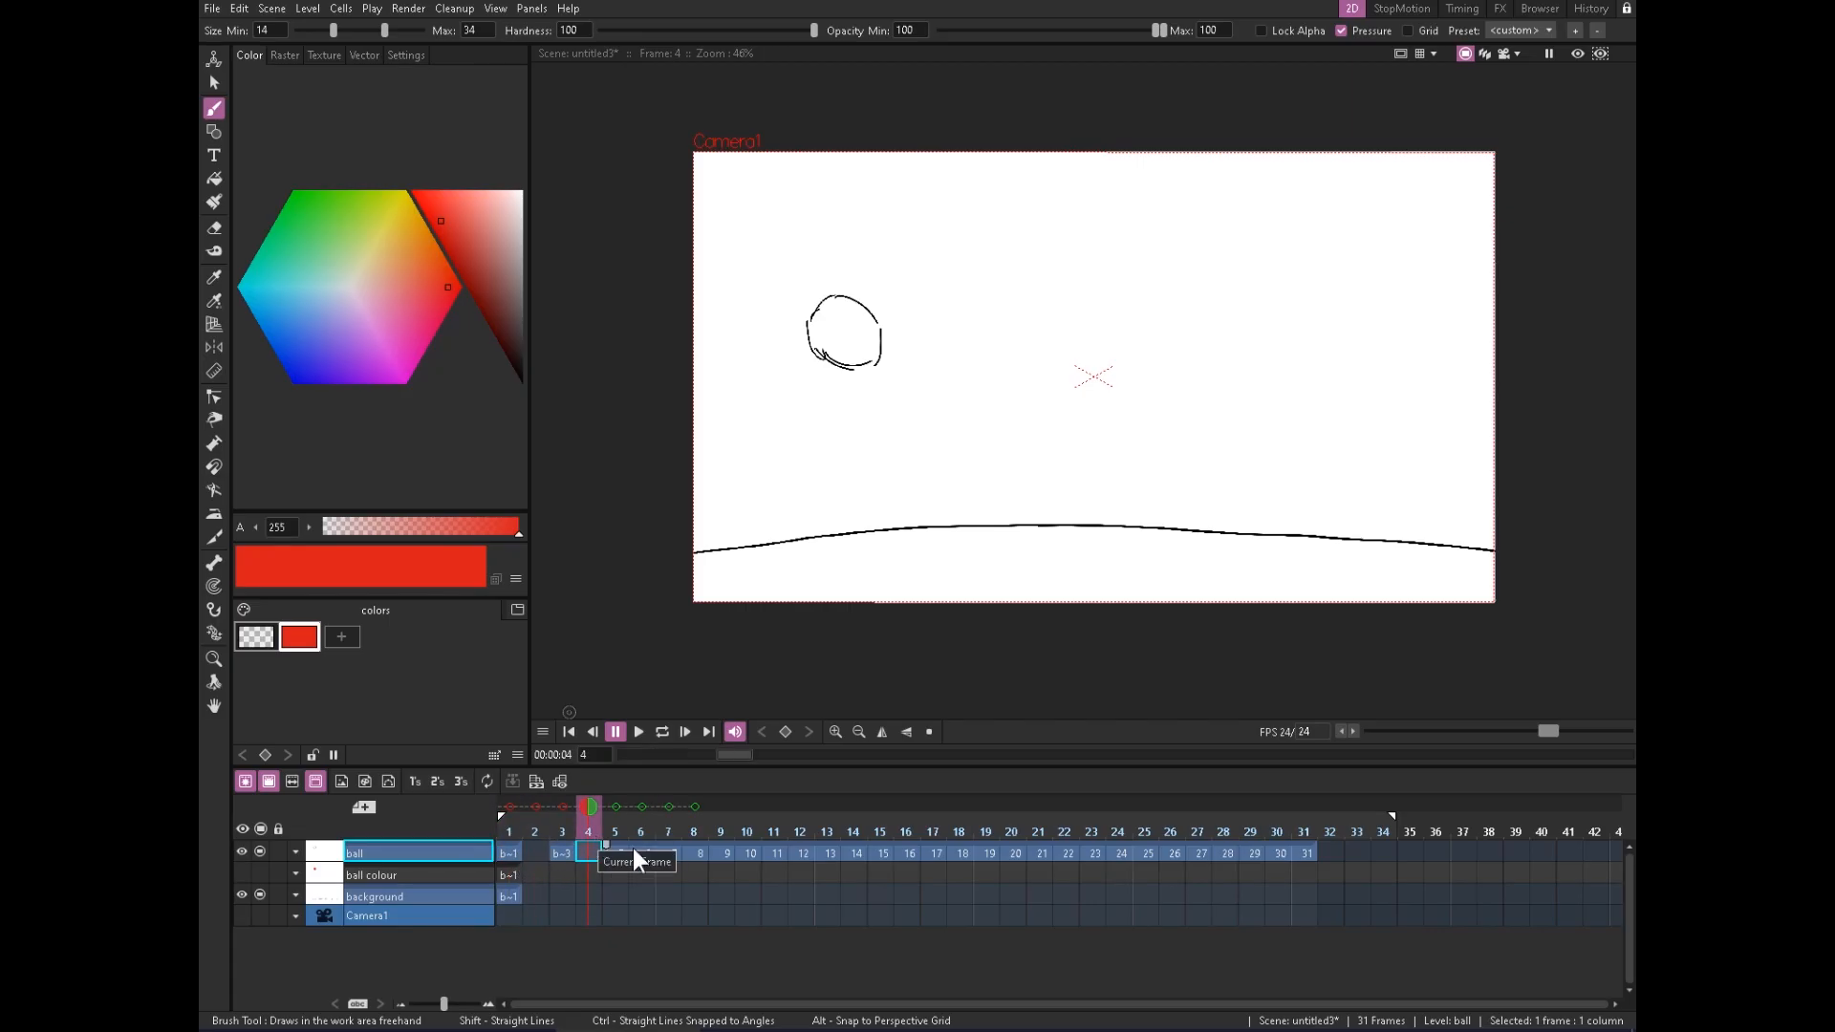
pyautogui.click(644, 852)
pyautogui.press('Delete')
pyautogui.click(698, 851)
pyautogui.press('Delete')
pyautogui.click(747, 852)
pyautogui.press('Delete')
pyautogui.click(799, 853)
pyautogui.press('Delete')
pyautogui.click(853, 852)
pyautogui.press('Delete')
pyautogui.click(906, 851)
pyautogui.press('Delete')
pyautogui.click(960, 851)
pyautogui.press('Delete')
pyautogui.click(1012, 852)
pyautogui.press('Delete')
pyautogui.click(1114, 852)
pyautogui.press('Delete')
pyautogui.click(1167, 852)
pyautogui.press('Delete')
pyautogui.click(1223, 852)
pyautogui.press('Delete')
pyautogui.click(1279, 853)
pyautogui.press('Delete')
pyautogui.click(506, 851)
pyautogui.click(562, 856)
pyautogui.rightClick(518, 853)
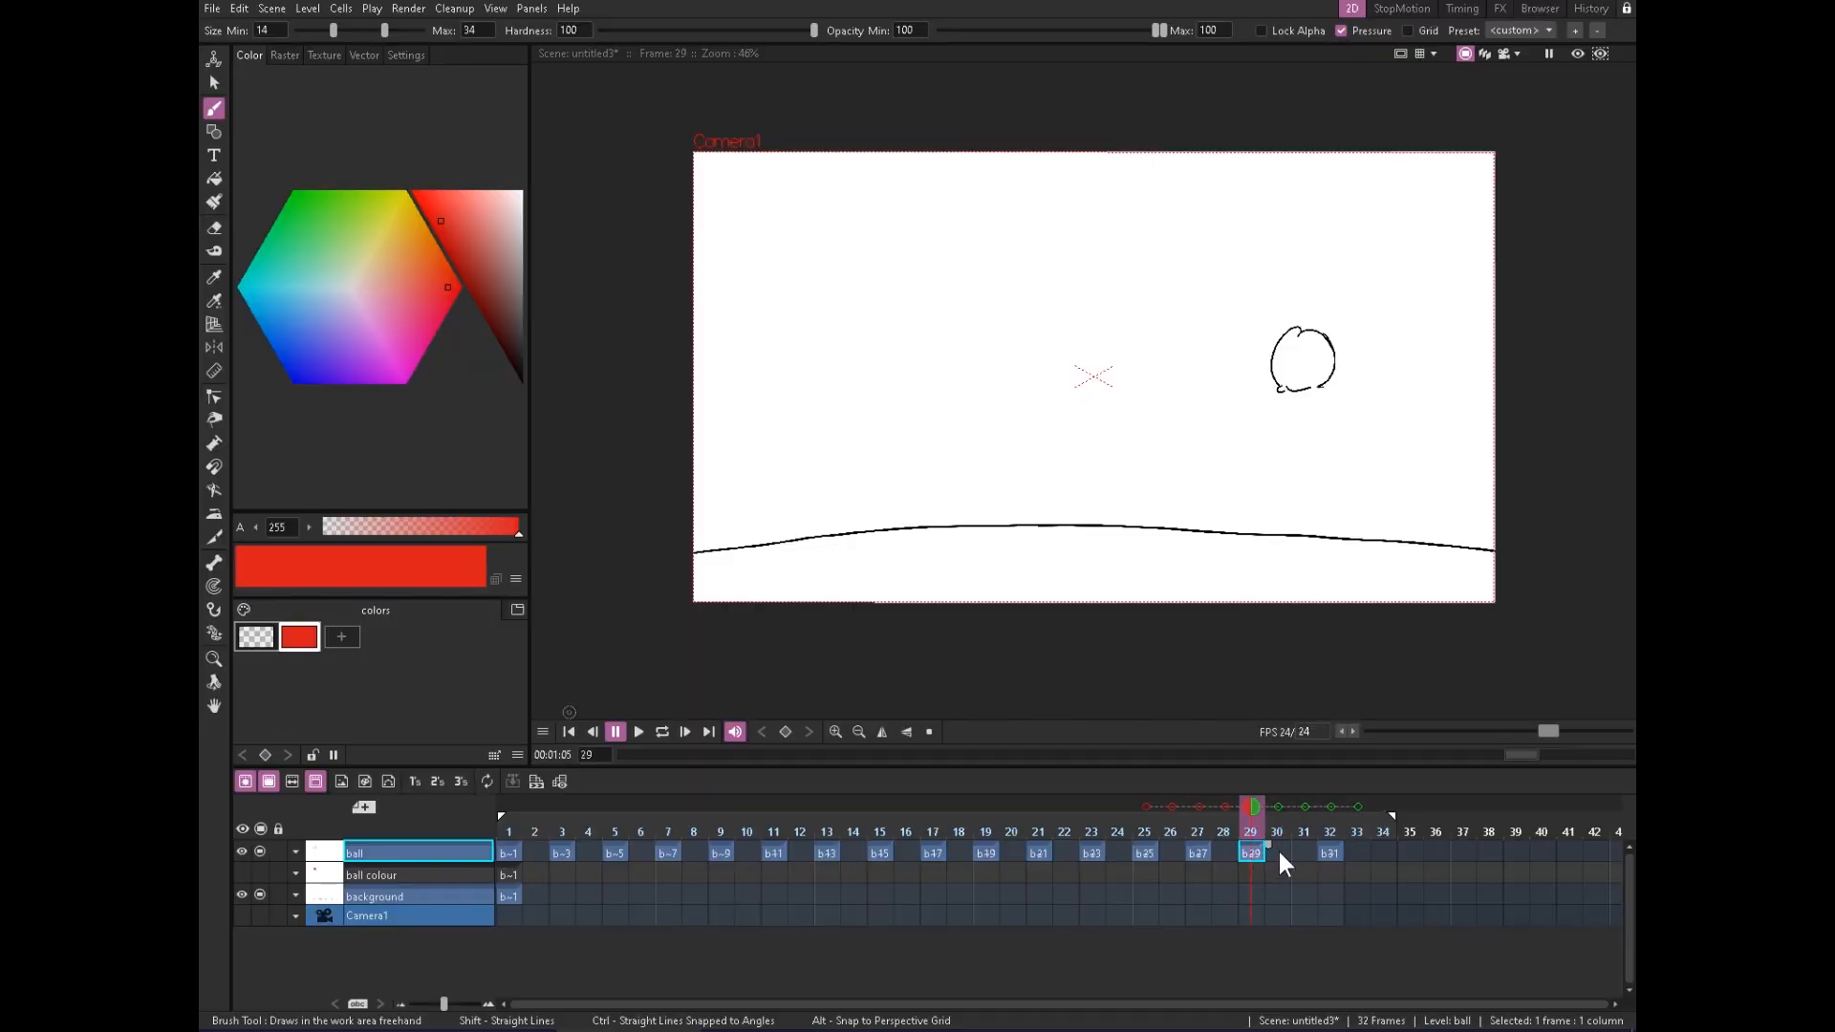
pyautogui.click(1279, 851)
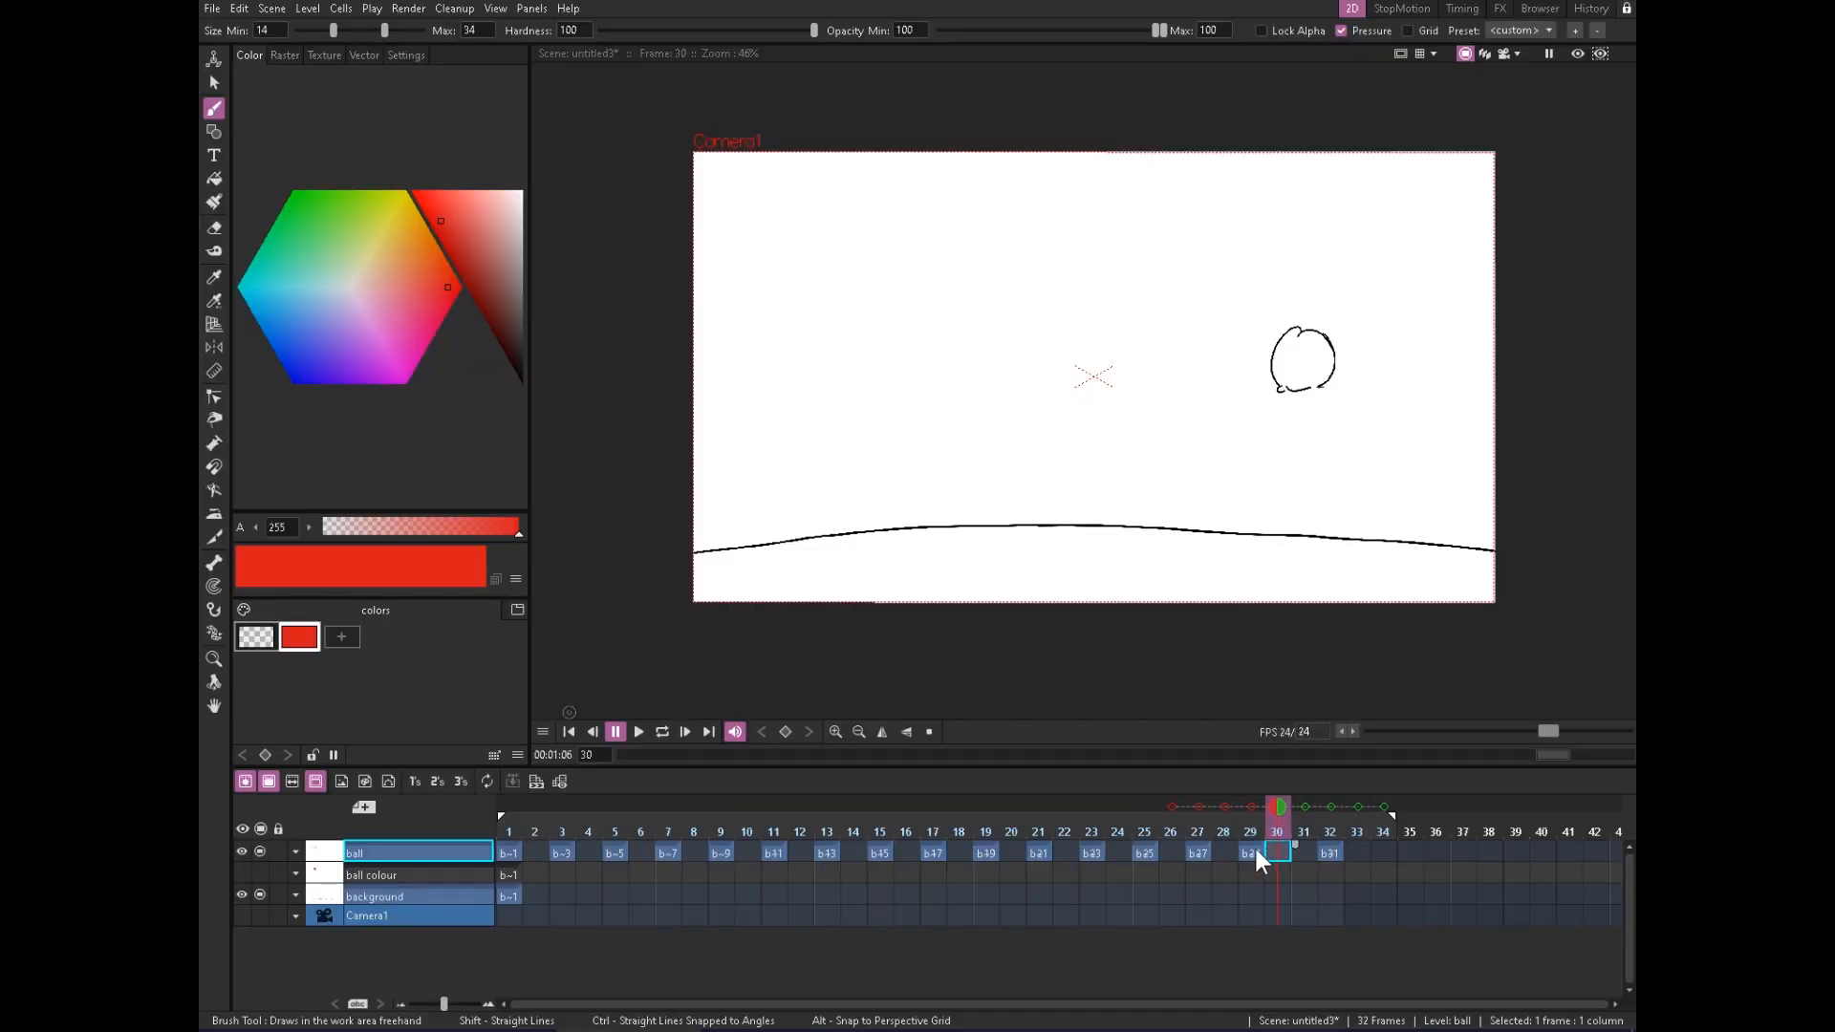
# Compare the held frames of the ball level's drawings near its end, around frames 28 to 31
pyautogui.click(1253, 846)
pyautogui.click(1299, 846)
pyautogui.click(1258, 845)
pyautogui.click(1269, 845)
pyautogui.click(1207, 852)
pyautogui.click(1219, 853)
pyautogui.click(1206, 853)
pyautogui.click(1227, 846)
# Step through frames 1 to 8 of the ball level and check how each drawing is held
pyautogui.click(510, 849)
pyautogui.click(528, 847)
pyautogui.click(513, 852)
pyautogui.click(535, 850)
pyautogui.click(562, 851)
pyautogui.click(588, 852)
pyautogui.click(615, 852)
pyautogui.click(640, 852)
pyautogui.click(697, 852)
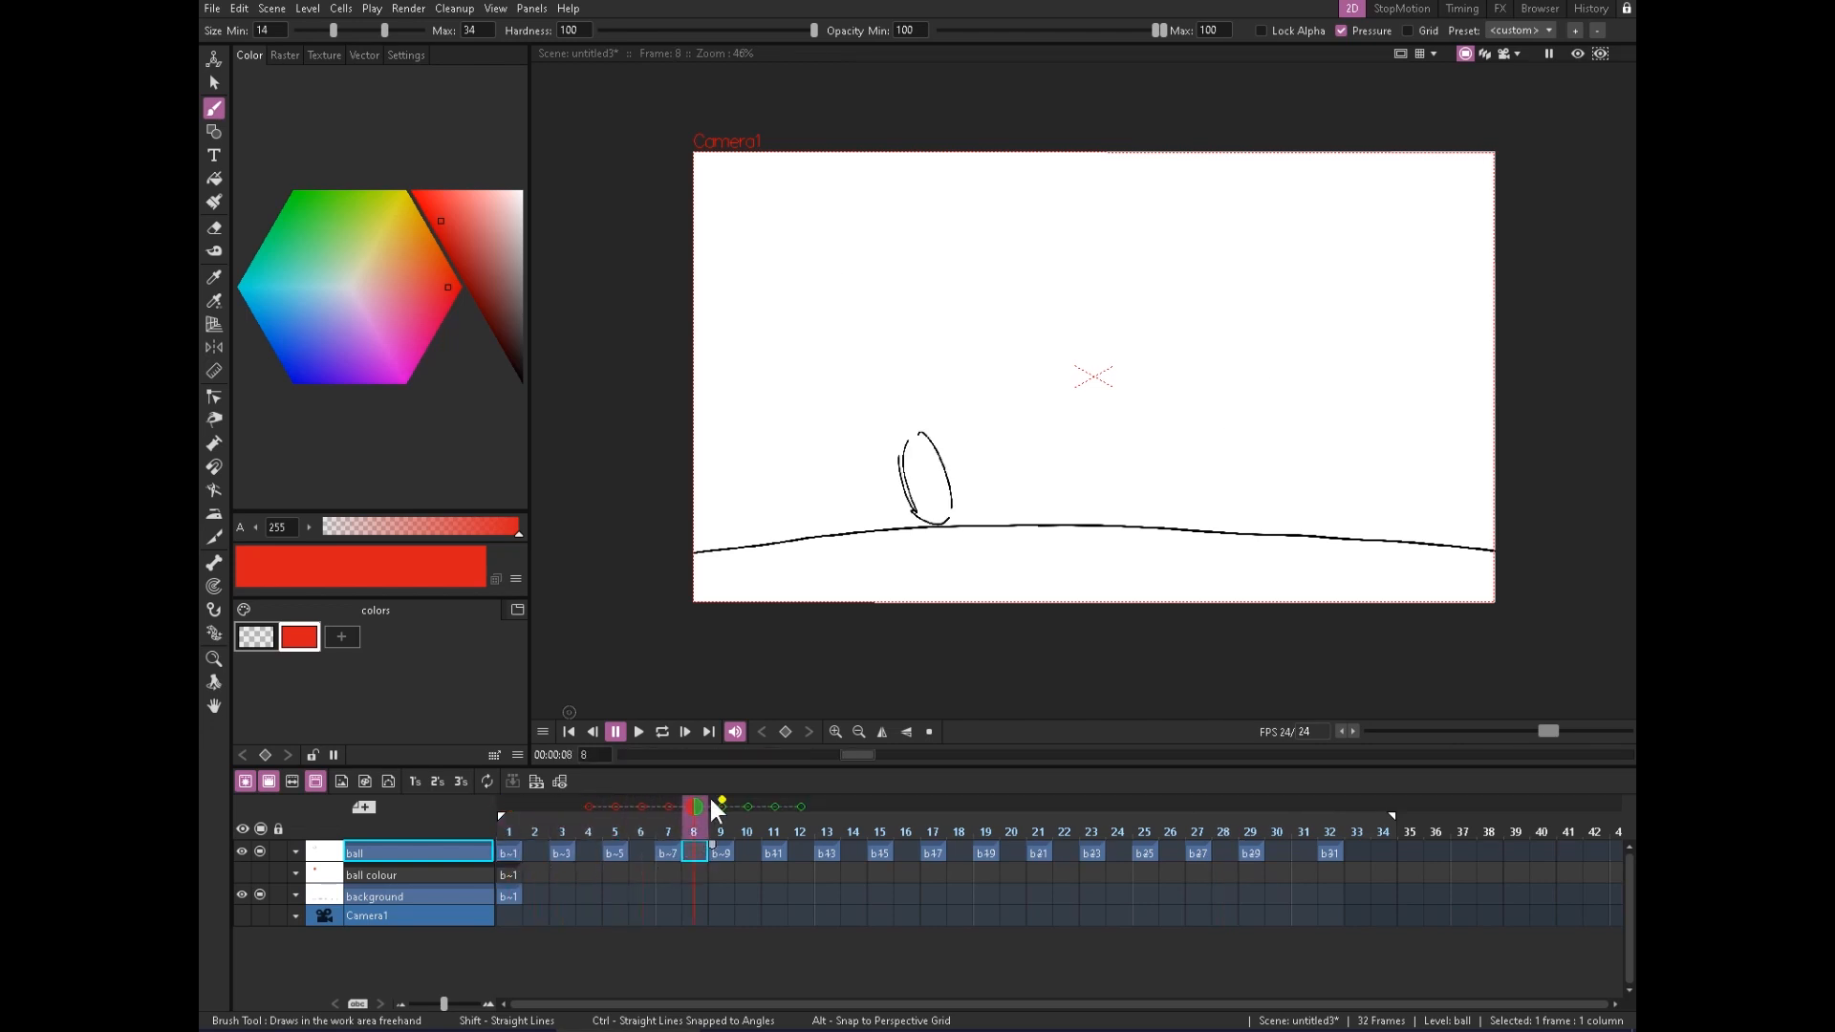
pyautogui.click(533, 850)
pyautogui.click(514, 852)
pyautogui.click(541, 857)
pyautogui.click(509, 852)
pyautogui.click(534, 853)
pyautogui.click(586, 852)
pyautogui.click(637, 851)
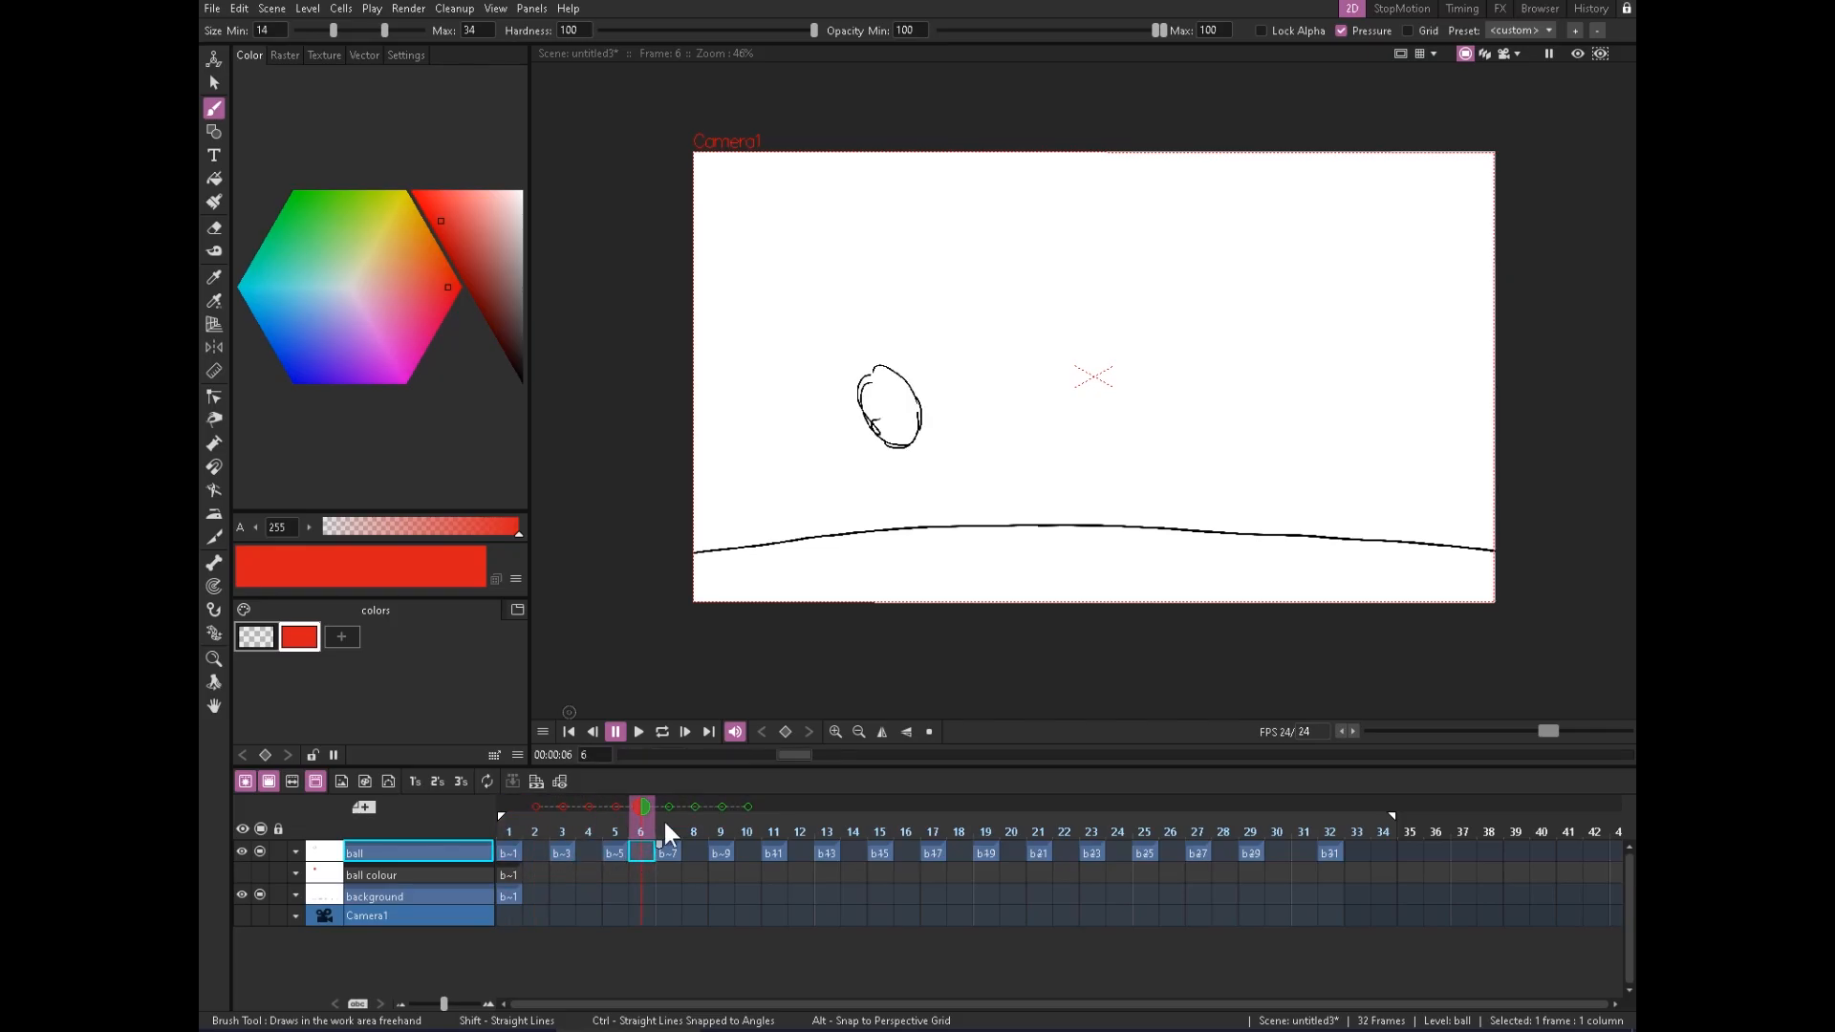
# Try to move the ball level's last drawing from frame 32 to frame 31
pyautogui.click(1251, 853)
pyautogui.click(1311, 852)
pyautogui.click(1333, 848)
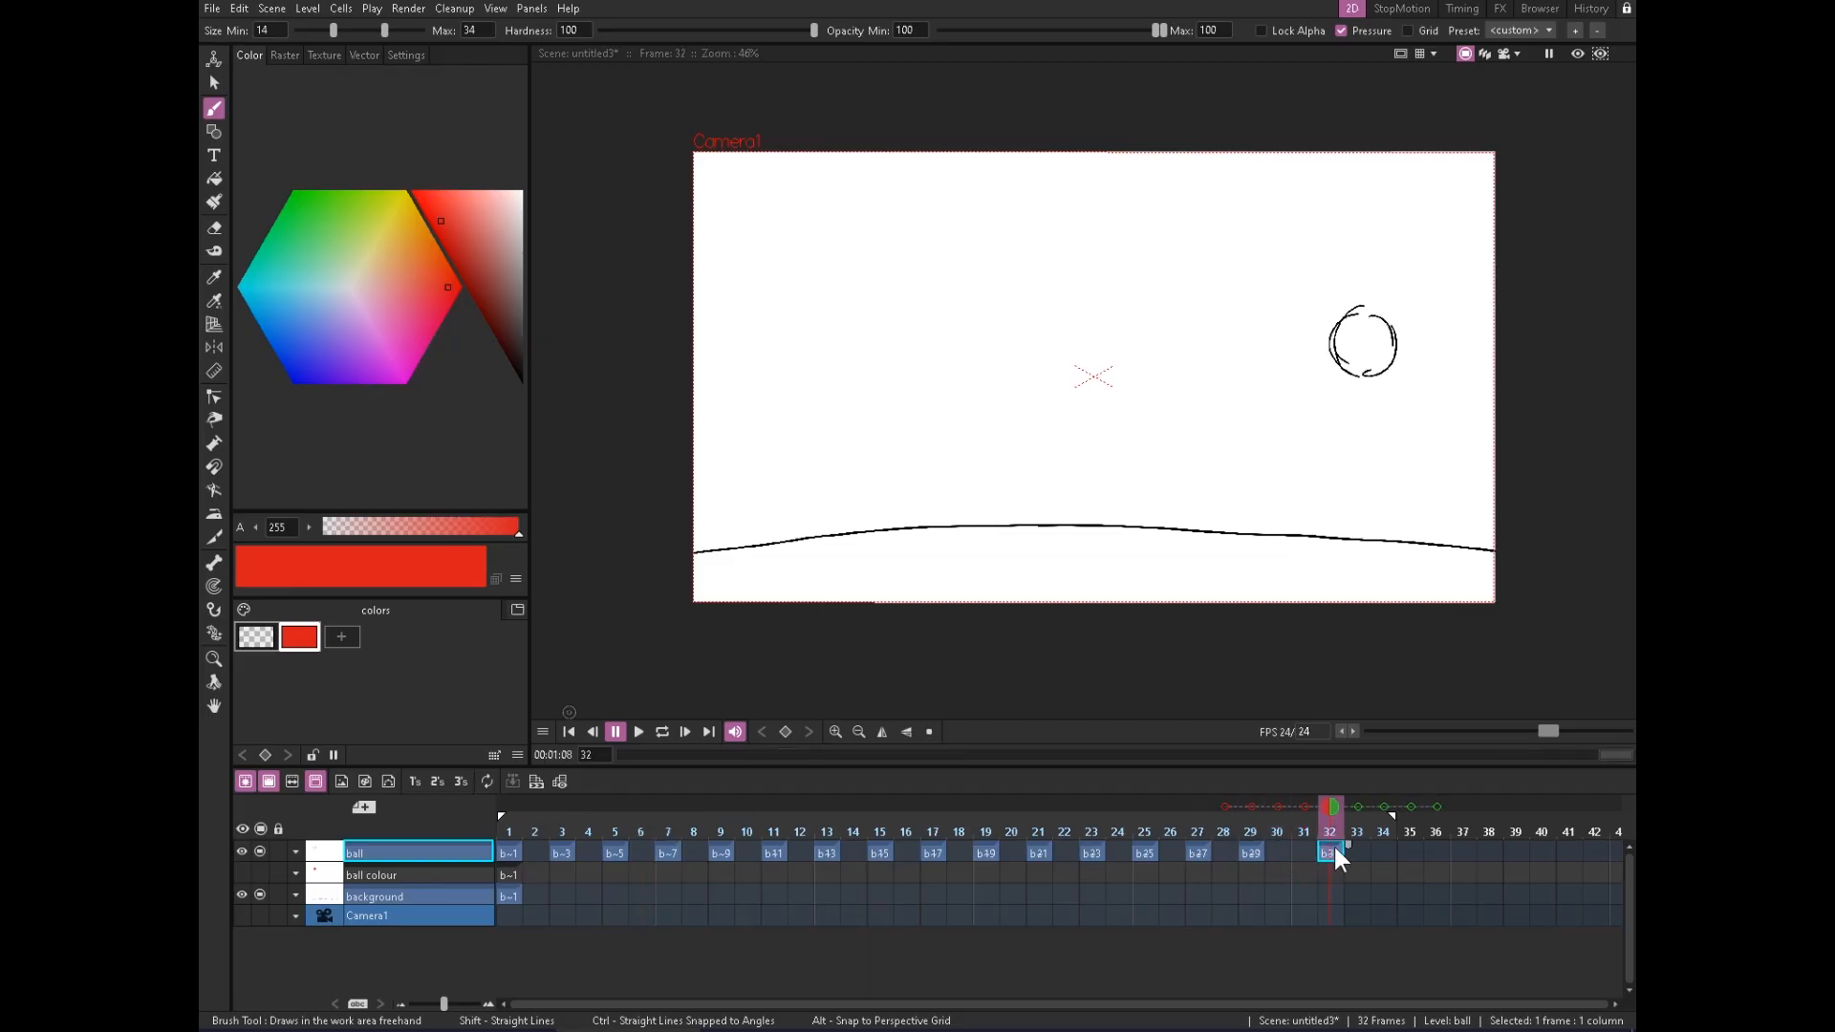
pyautogui.click(1302, 850)
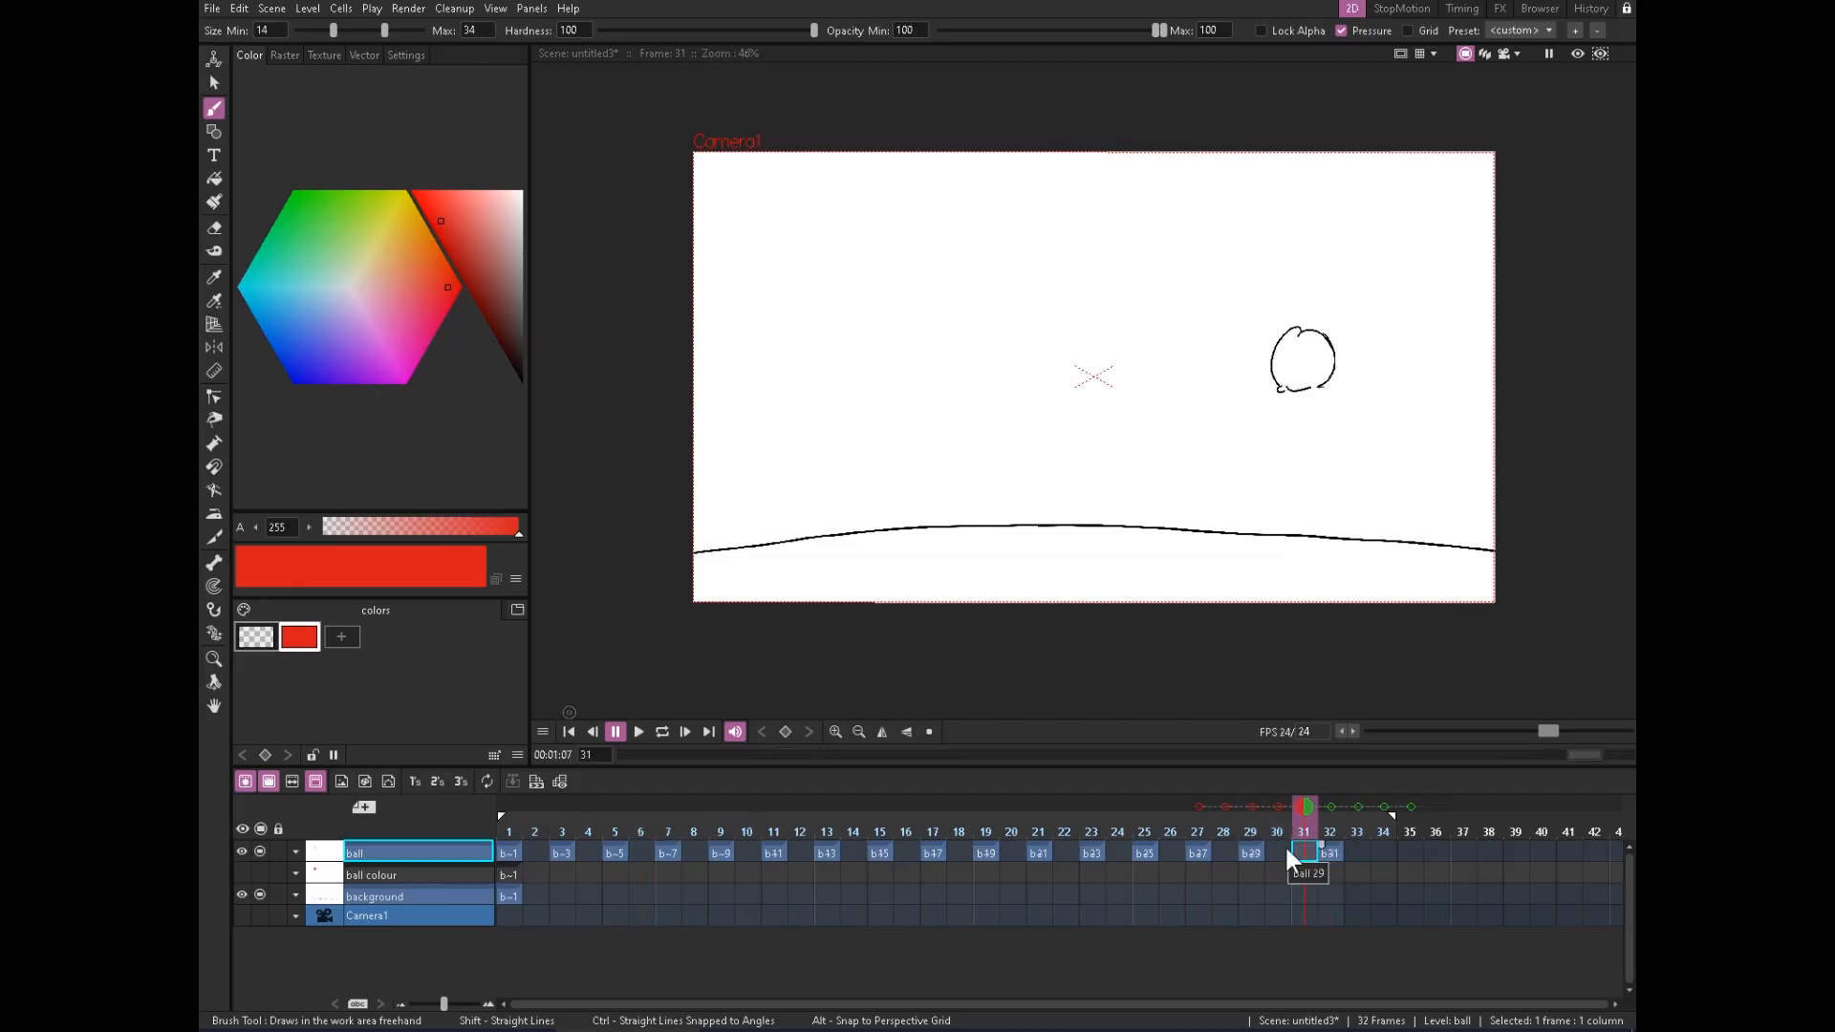
pyautogui.moveTo(1294, 851); pyautogui.dragTo(1328, 849)
pyautogui.click(1327, 854)
pyautogui.moveTo(1328, 846); pyautogui.dragTo(1313, 849)
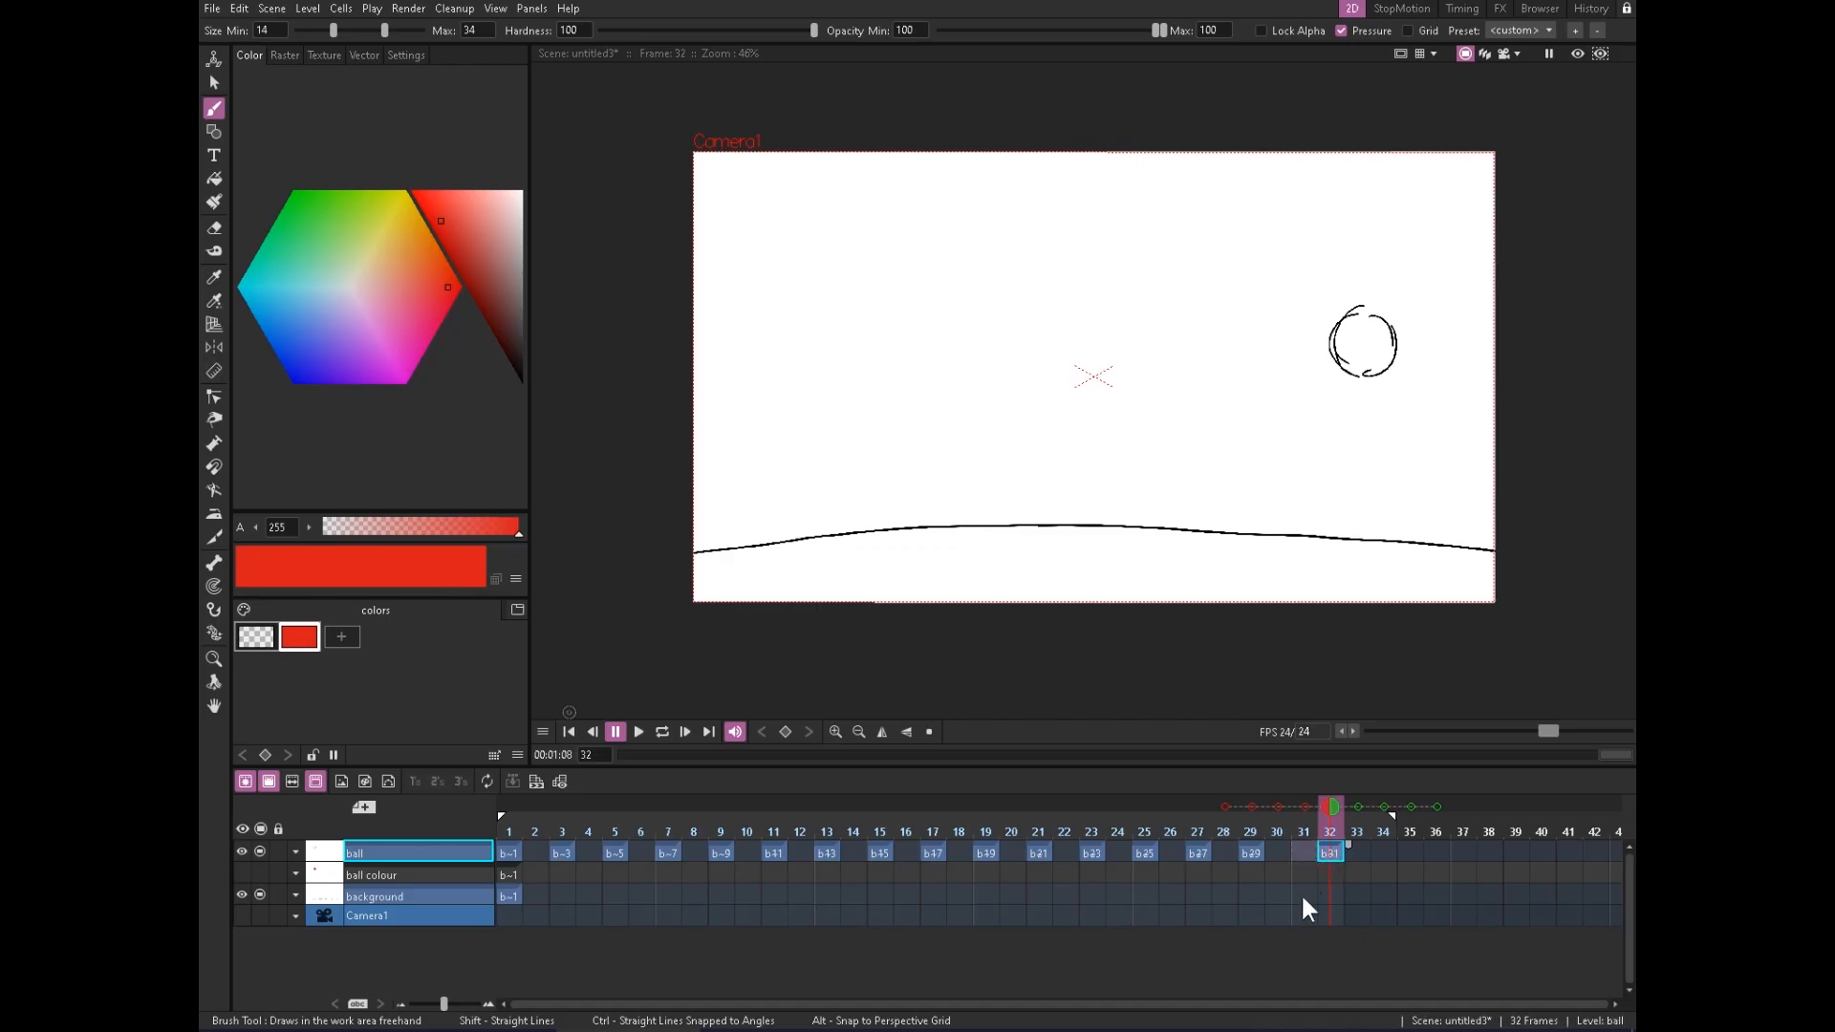
pyautogui.click(1305, 853)
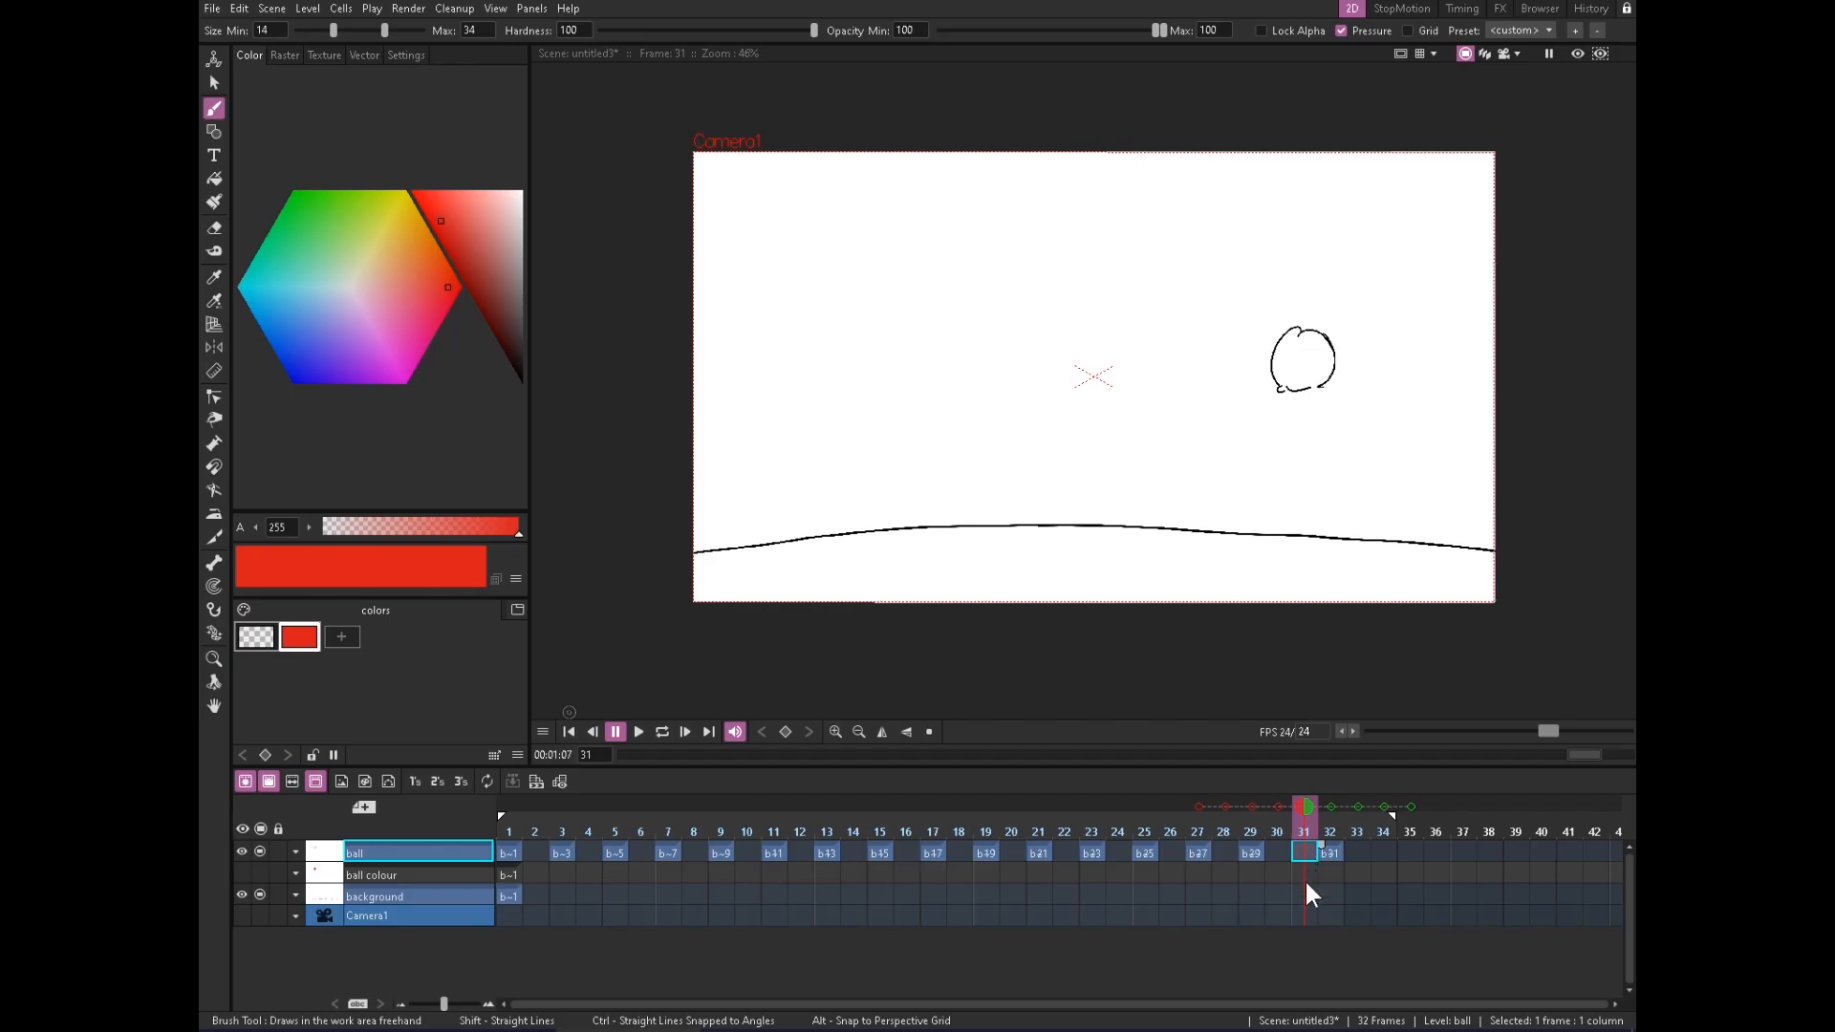
pyautogui.rightClick(1304, 847)
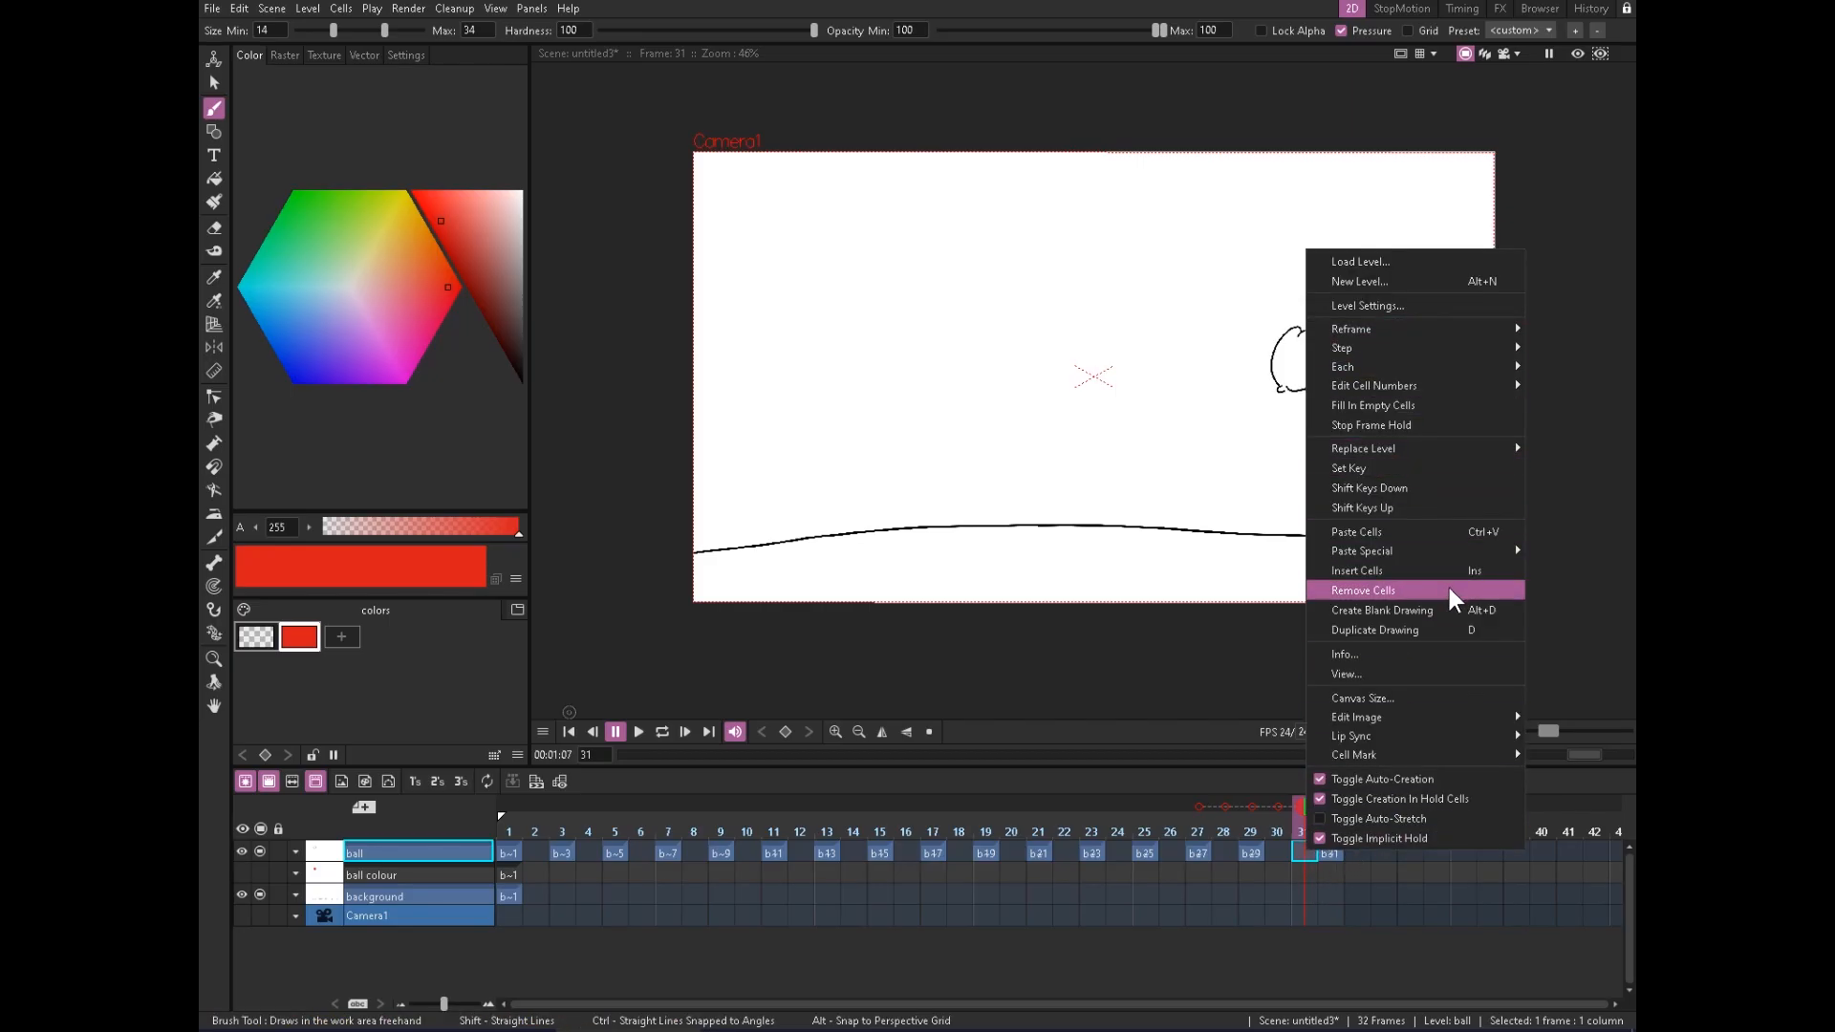
pyautogui.click(1334, 852)
pyautogui.click(1309, 848)
pyautogui.moveTo(1331, 848); pyautogui.dragTo(1301, 847)
pyautogui.click(1315, 845)
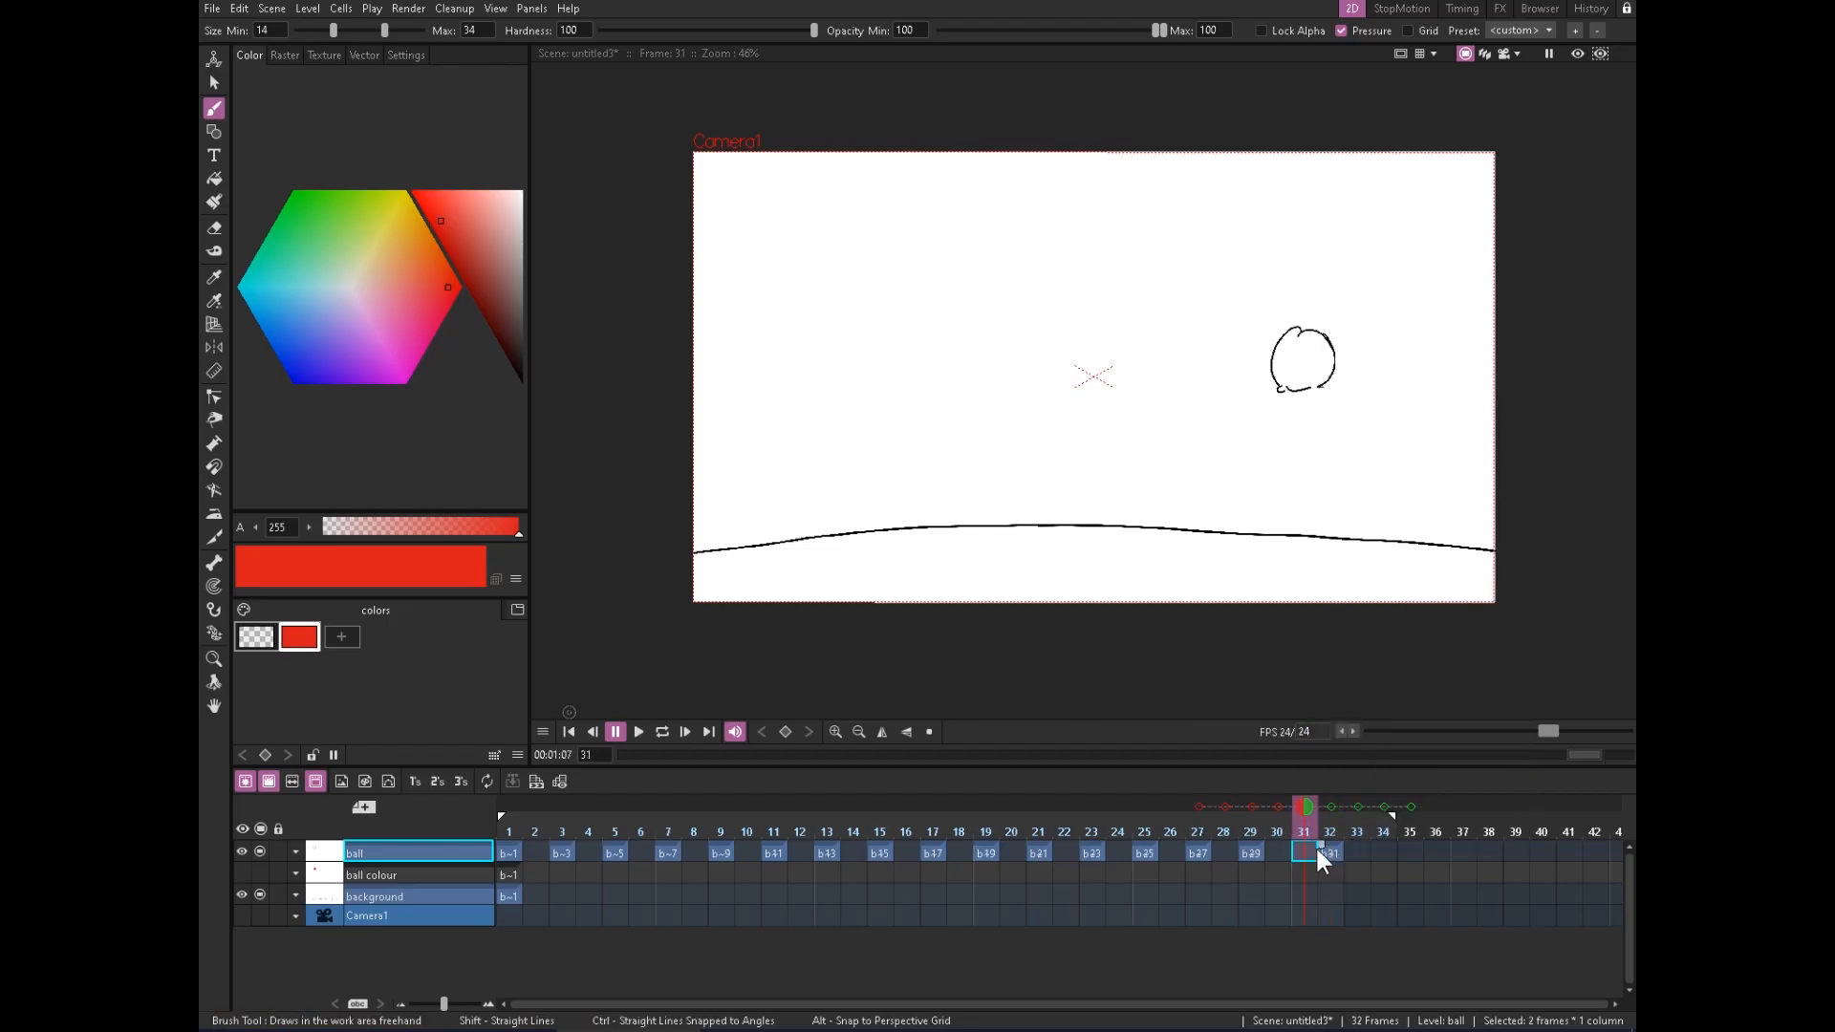
# Delete the empty frame 31 cell of the ball level so the last drawing shifts to frame 31
pyautogui.click(1275, 847)
pyautogui.click(1310, 855)
pyautogui.press('Delete')
pyautogui.click(1270, 855)
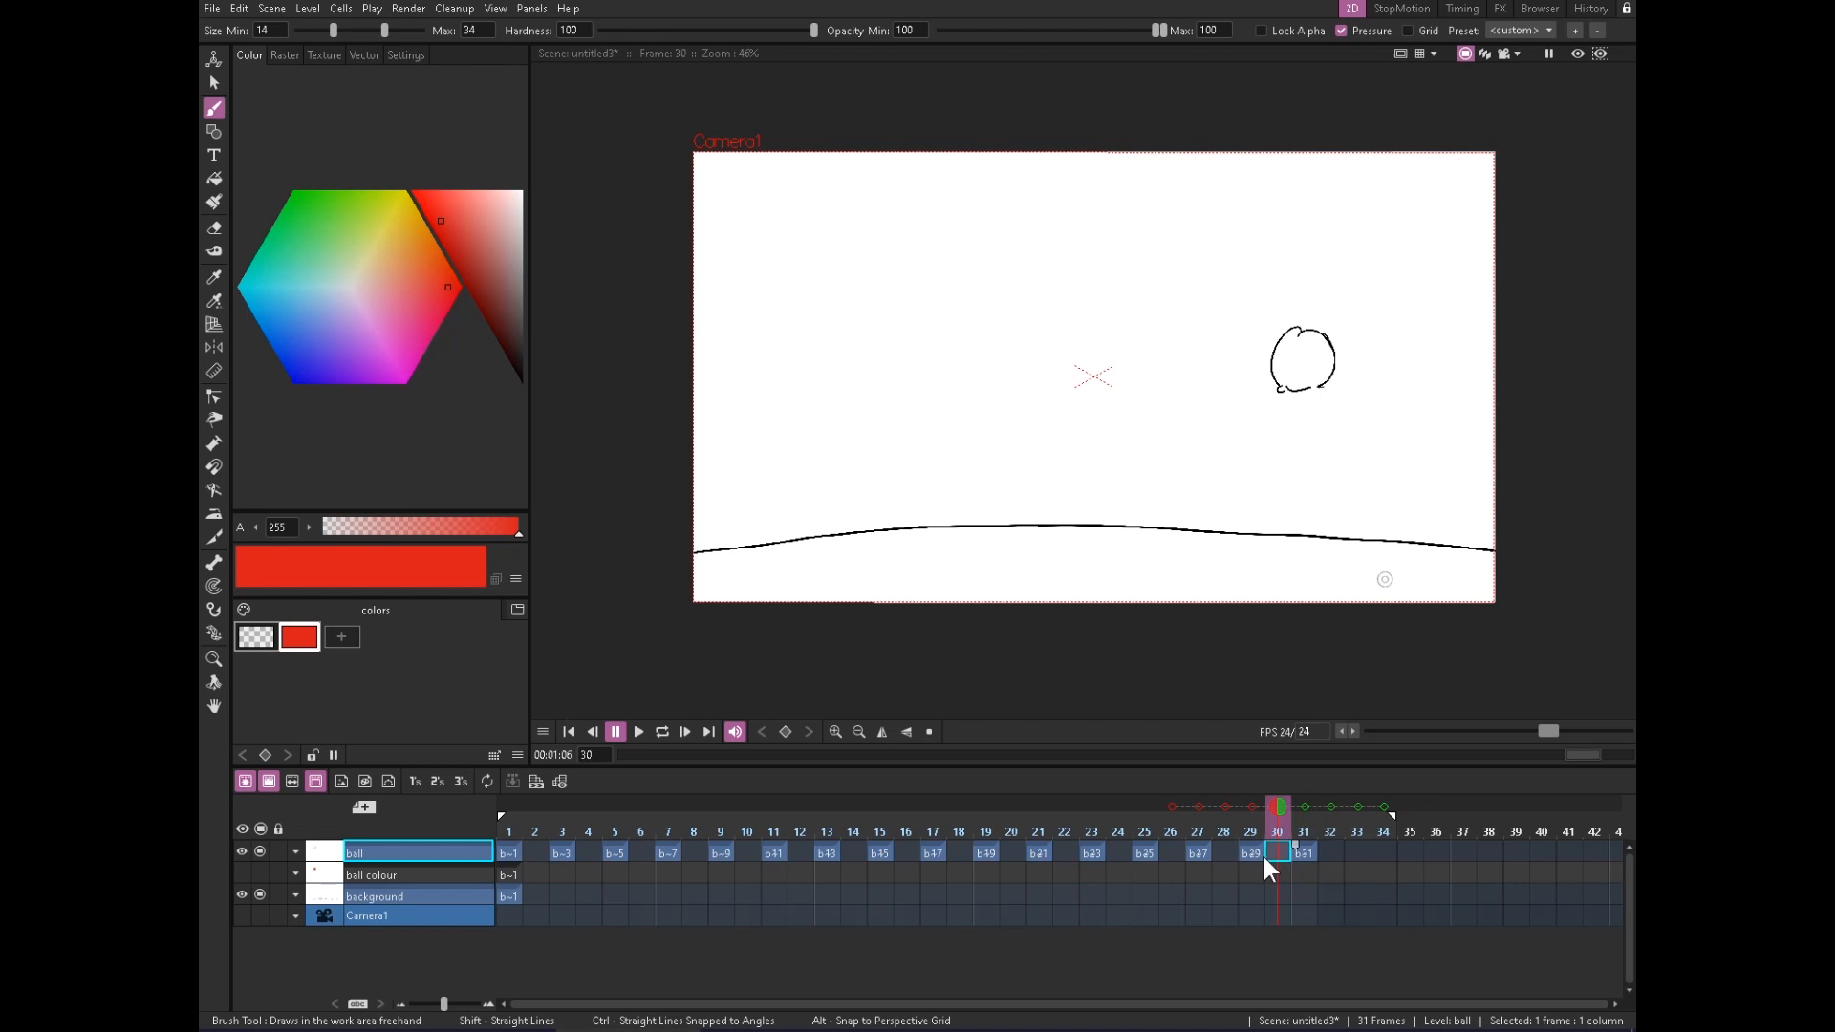
pyautogui.hotkey('ctrl', 'z')
pyautogui.click(1328, 845)
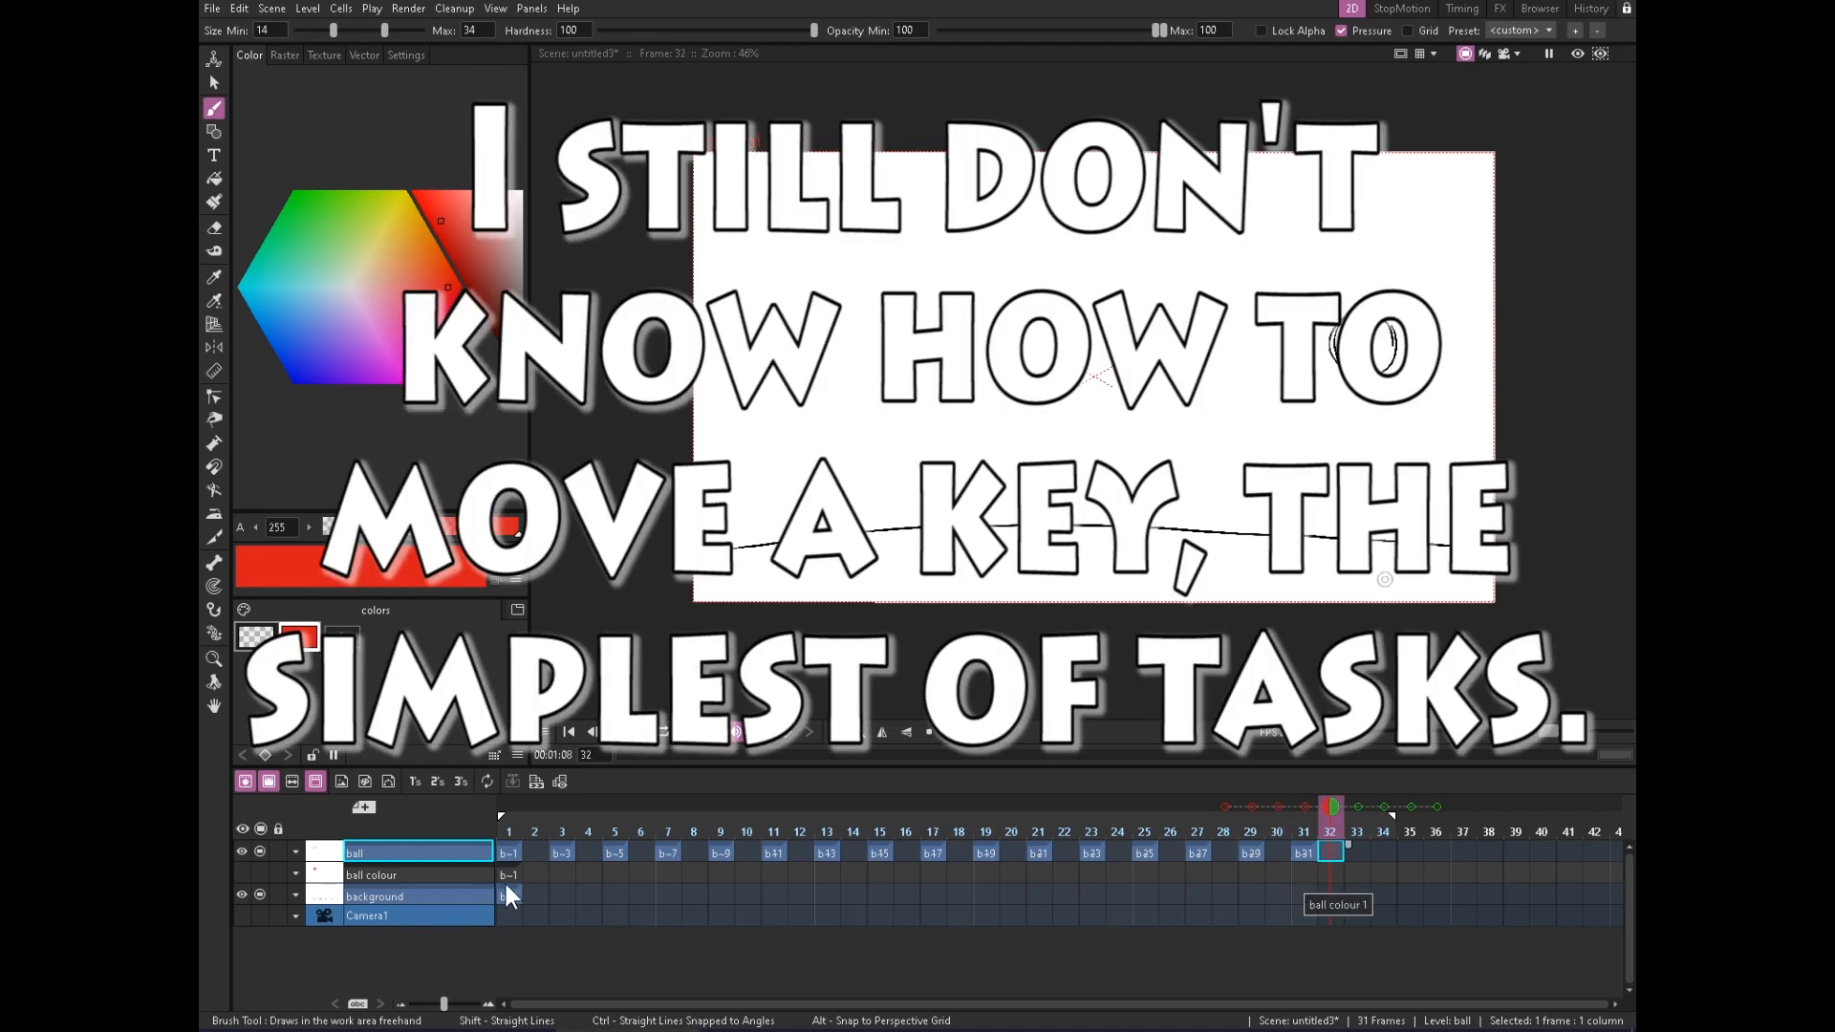
# Play the bouncing ball animation from frame 1 and return to the first frame
pyautogui.click(508, 891)
pyautogui.click(541, 894)
pyautogui.click(647, 892)
pyautogui.click(505, 837)
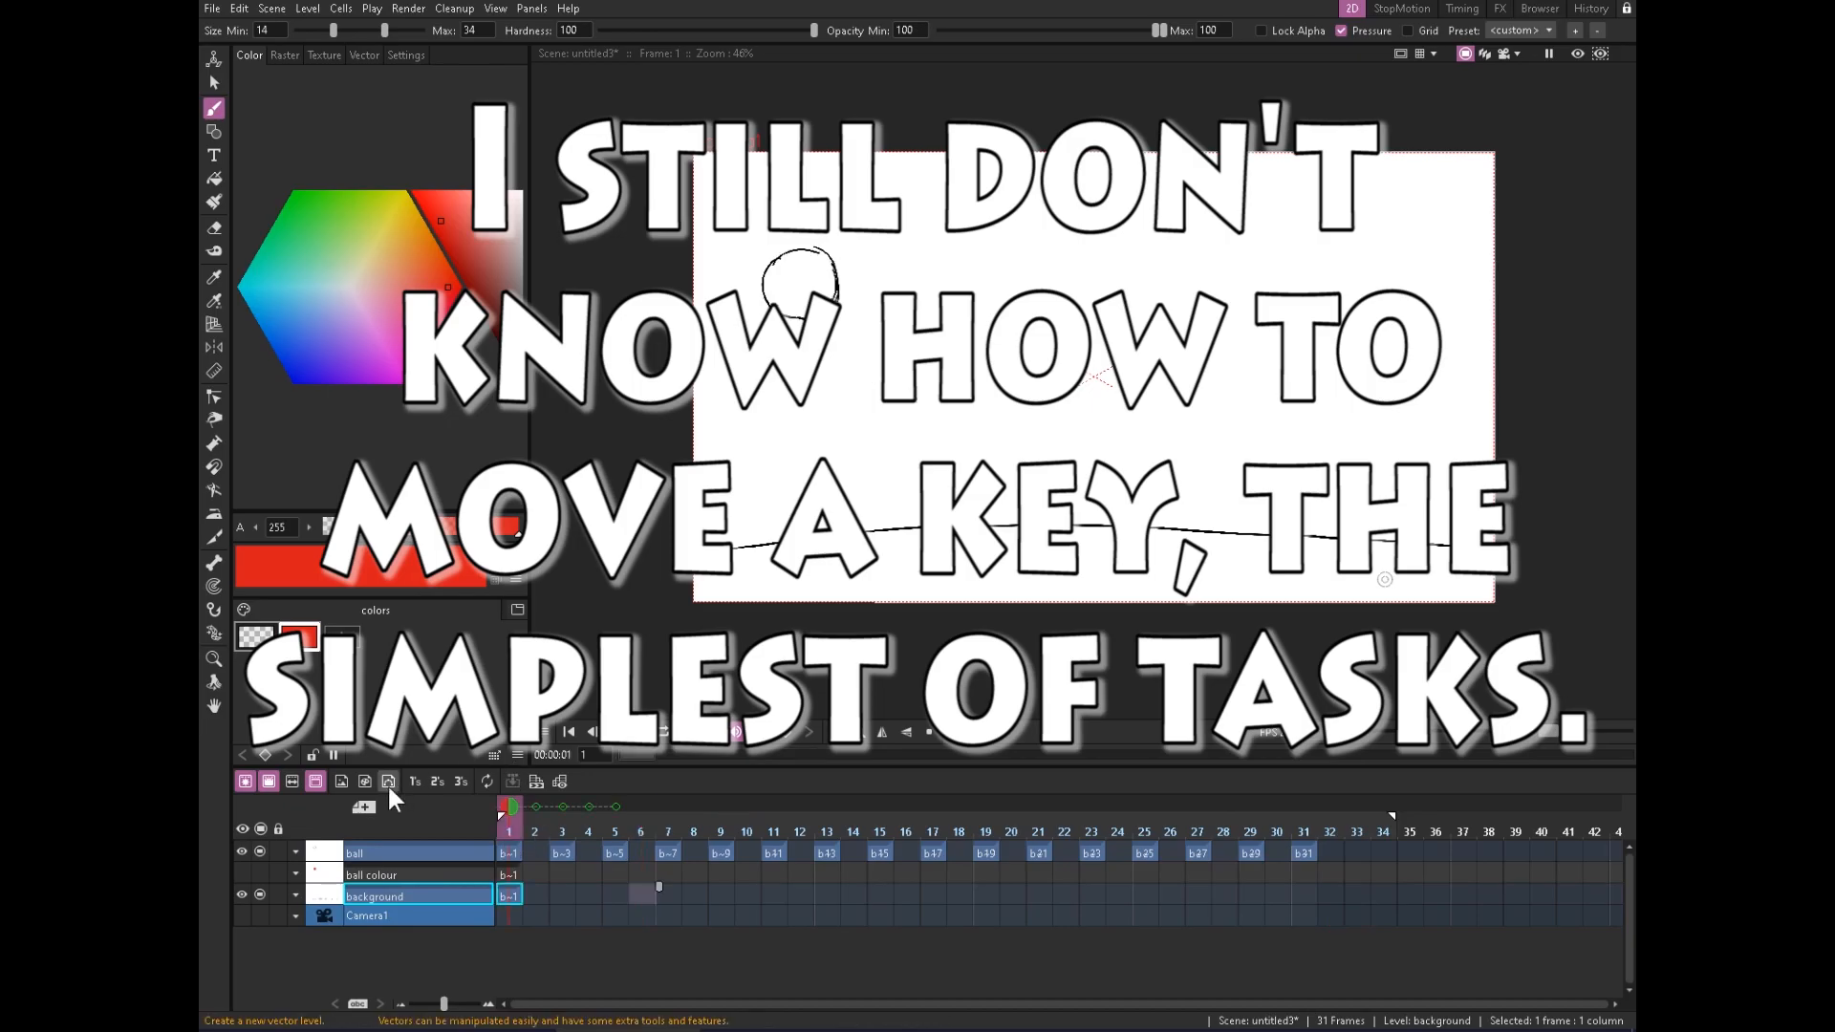
pyautogui.click(626, 730)
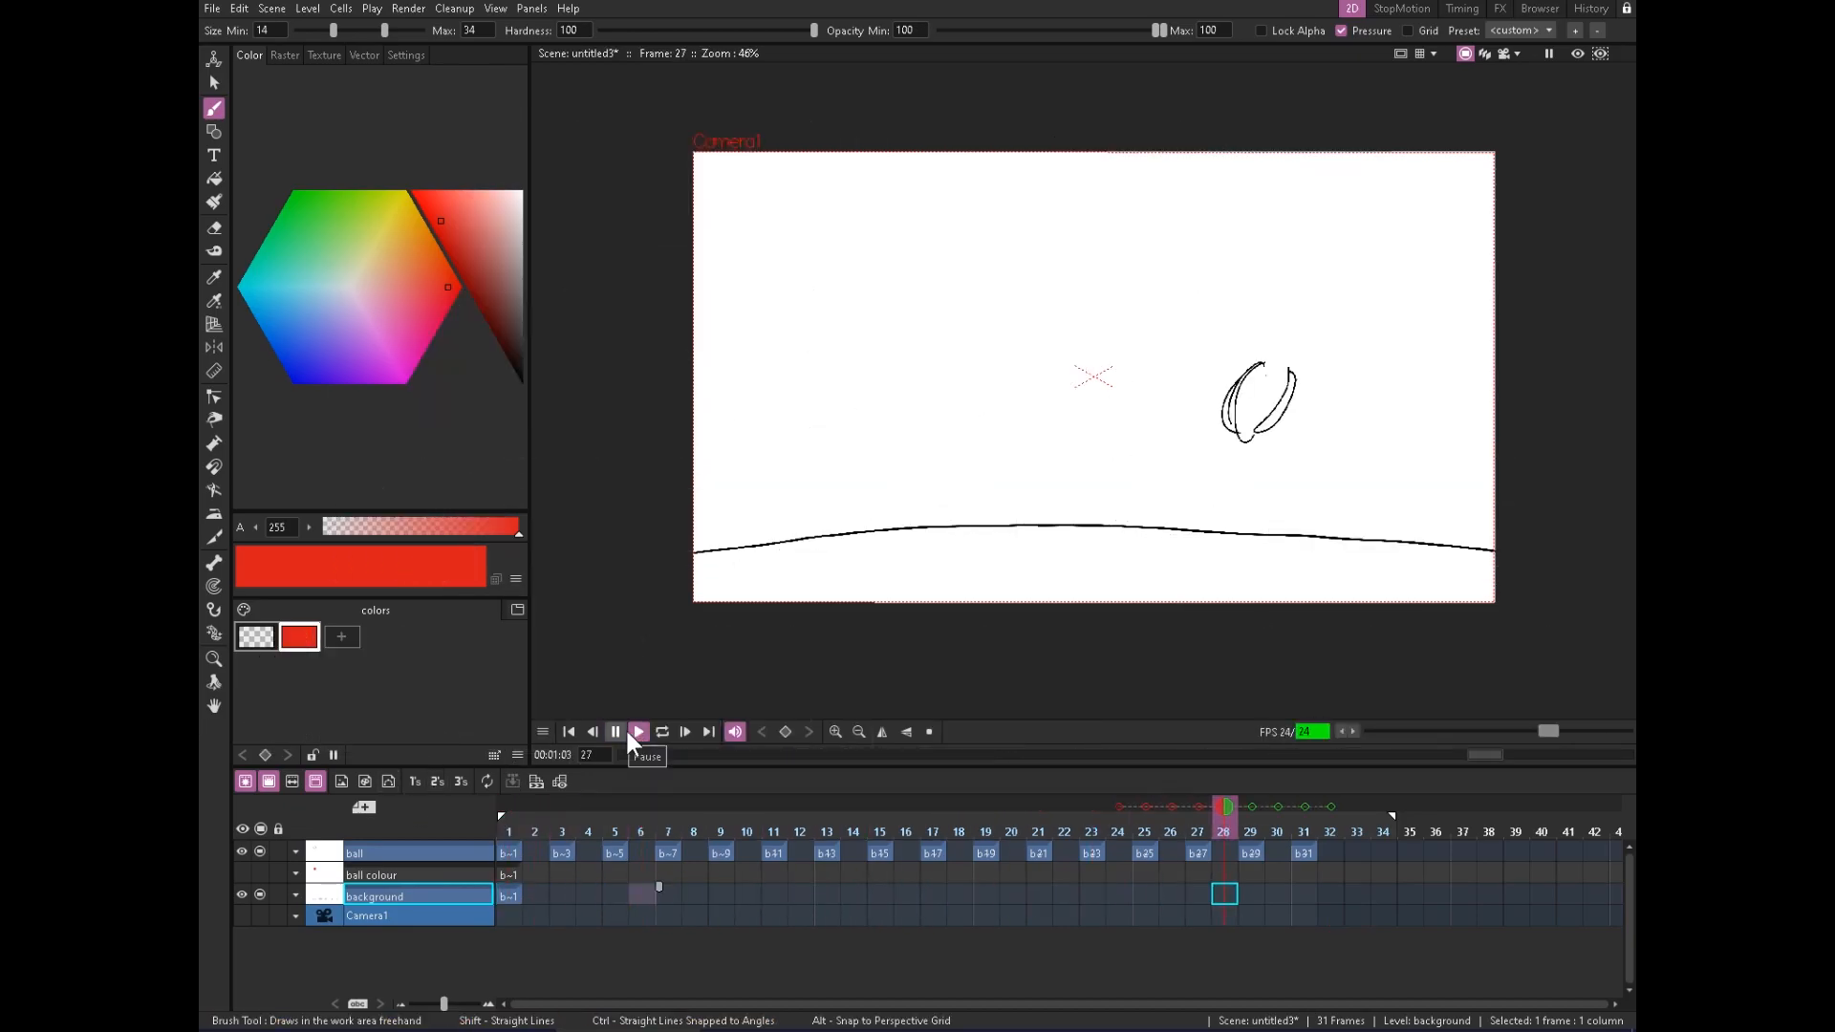
pyautogui.click(511, 873)
pyautogui.click(509, 895)
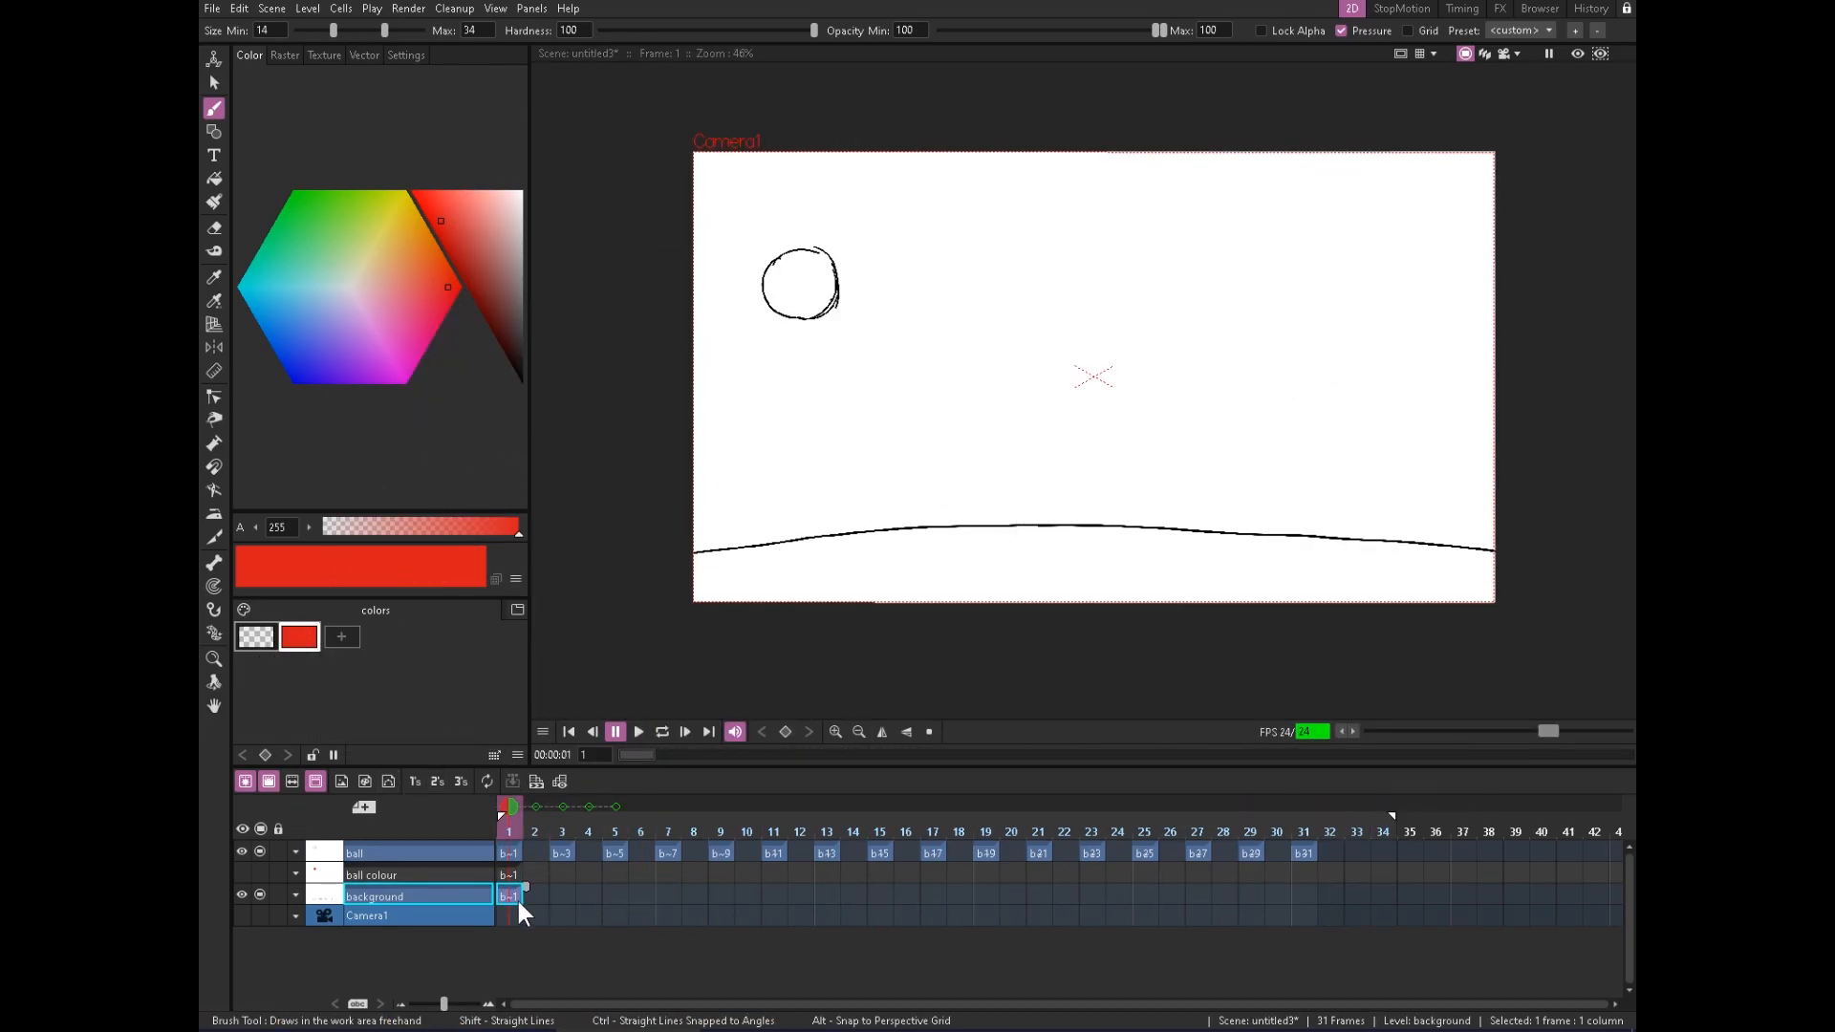
# Show the ball colour level and paint the ball red on frames 3, 5, 7, 9 and 11
pyautogui.click(513, 874)
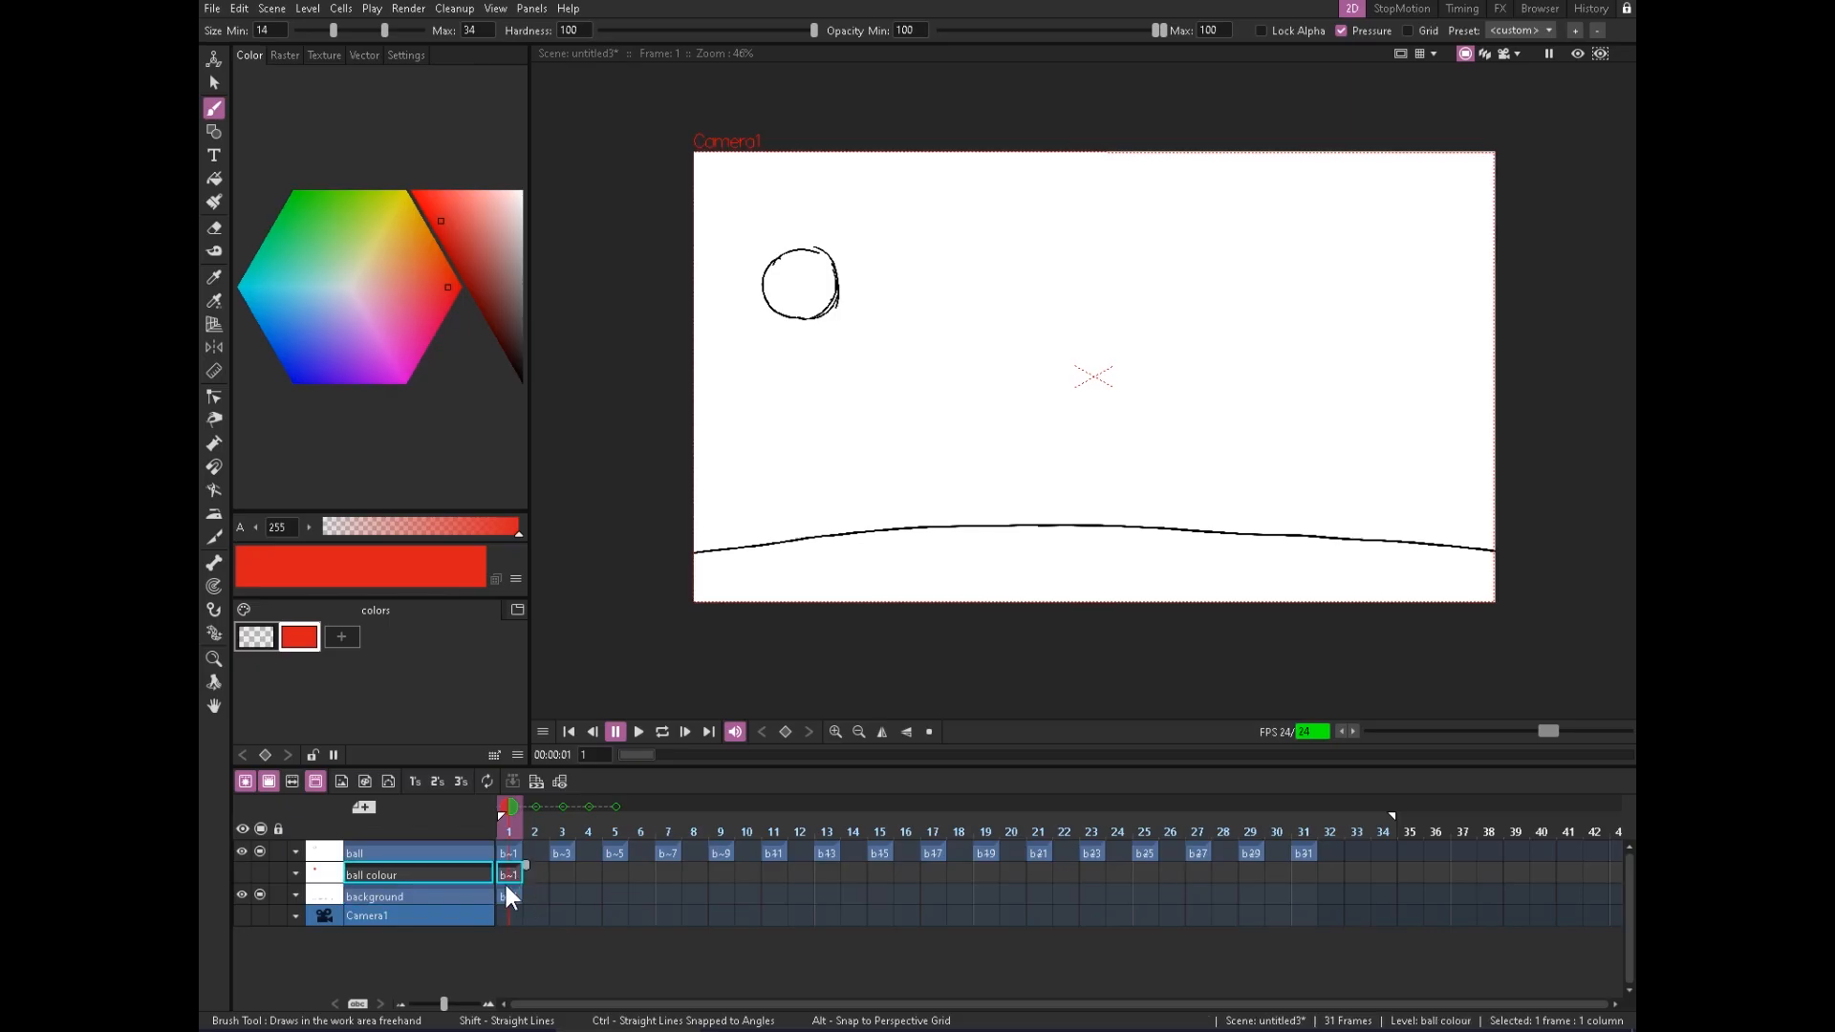
pyautogui.click(258, 871)
pyautogui.click(563, 876)
pyautogui.moveTo(827, 310)
pyautogui.mouseDown()
pyautogui.moveTo(864, 350)
pyautogui.moveTo(876, 396)
pyautogui.moveTo(894, 389)
pyautogui.moveTo(901, 428)
pyautogui.mouseUp()
pyautogui.press('Right')
pyautogui.press('Right')
pyautogui.press('Right')
pyautogui.press('Right')
pyautogui.moveTo(918, 441)
pyautogui.mouseDown()
pyautogui.moveTo(938, 489)
pyautogui.moveTo(919, 520)
pyautogui.moveTo(948, 512)
pyautogui.moveTo(975, 449)
pyautogui.mouseUp()
pyautogui.press('Right')
pyautogui.press('Right')
pyautogui.press('Right')
pyautogui.press('Right')
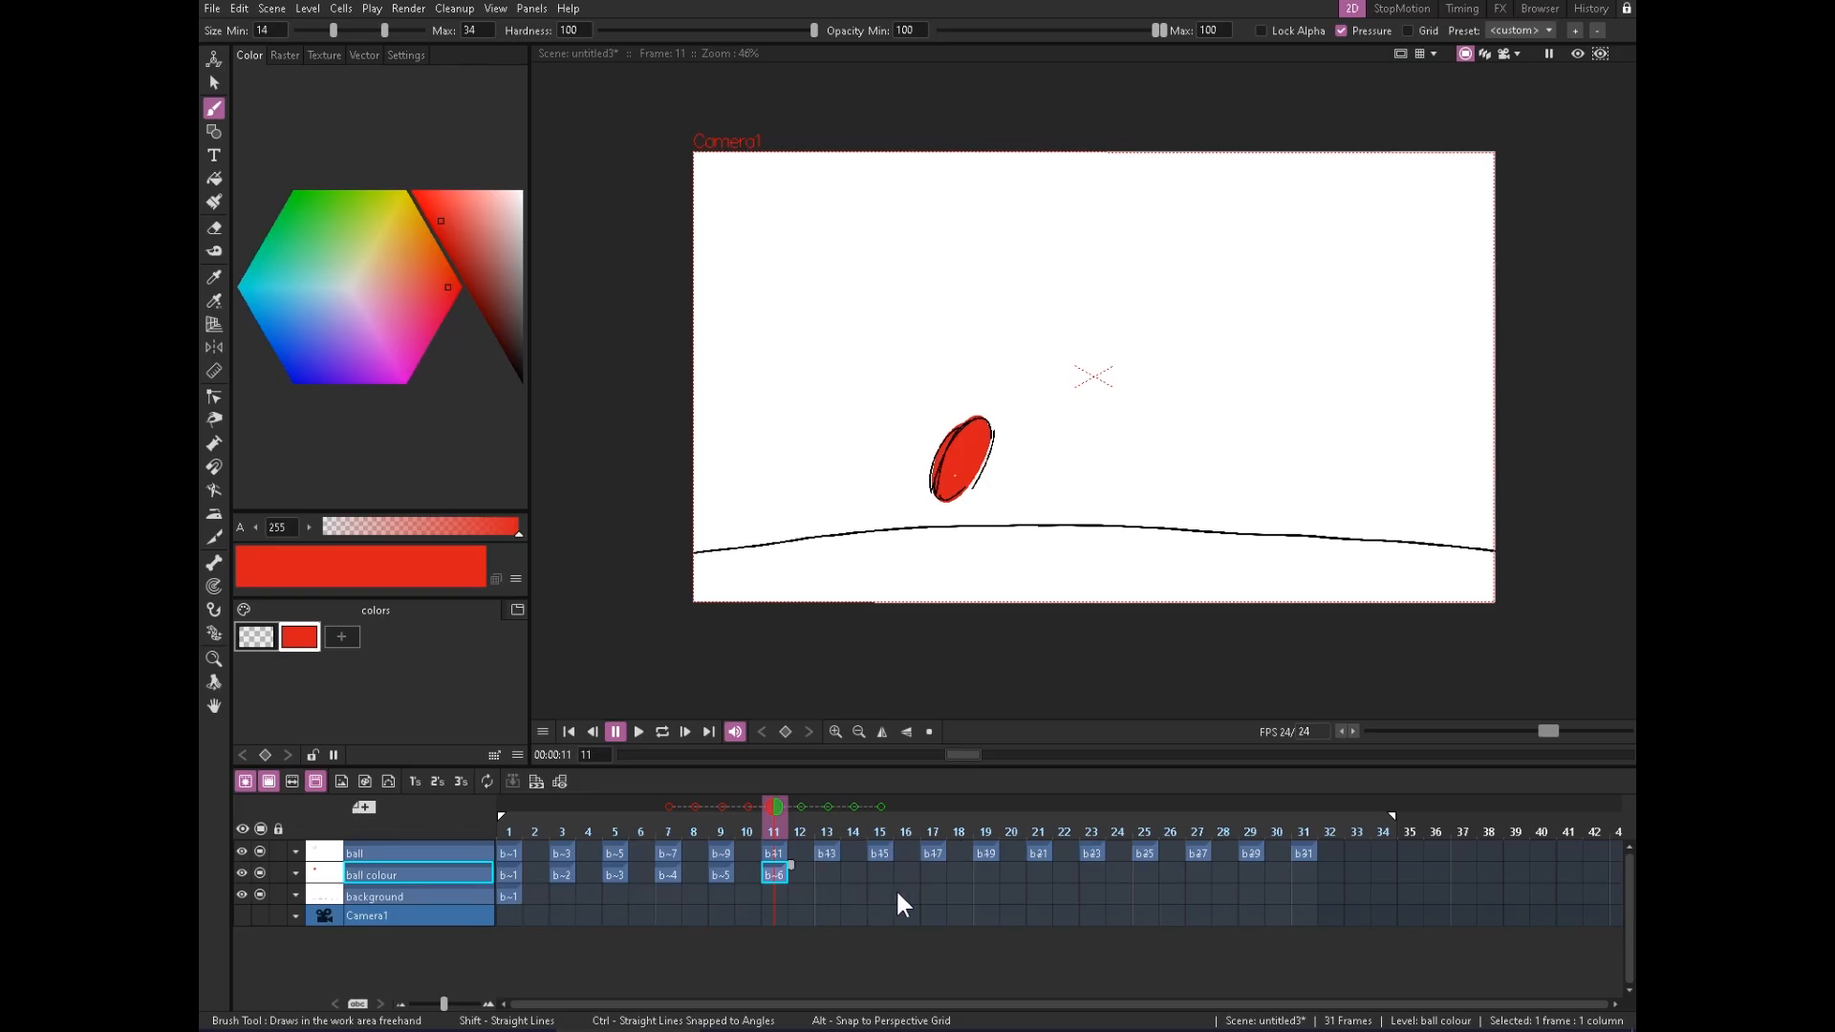
# Paint the ball red on frames 13, 15, 17 and 19 of the ball colour level
pyautogui.click(818, 873)
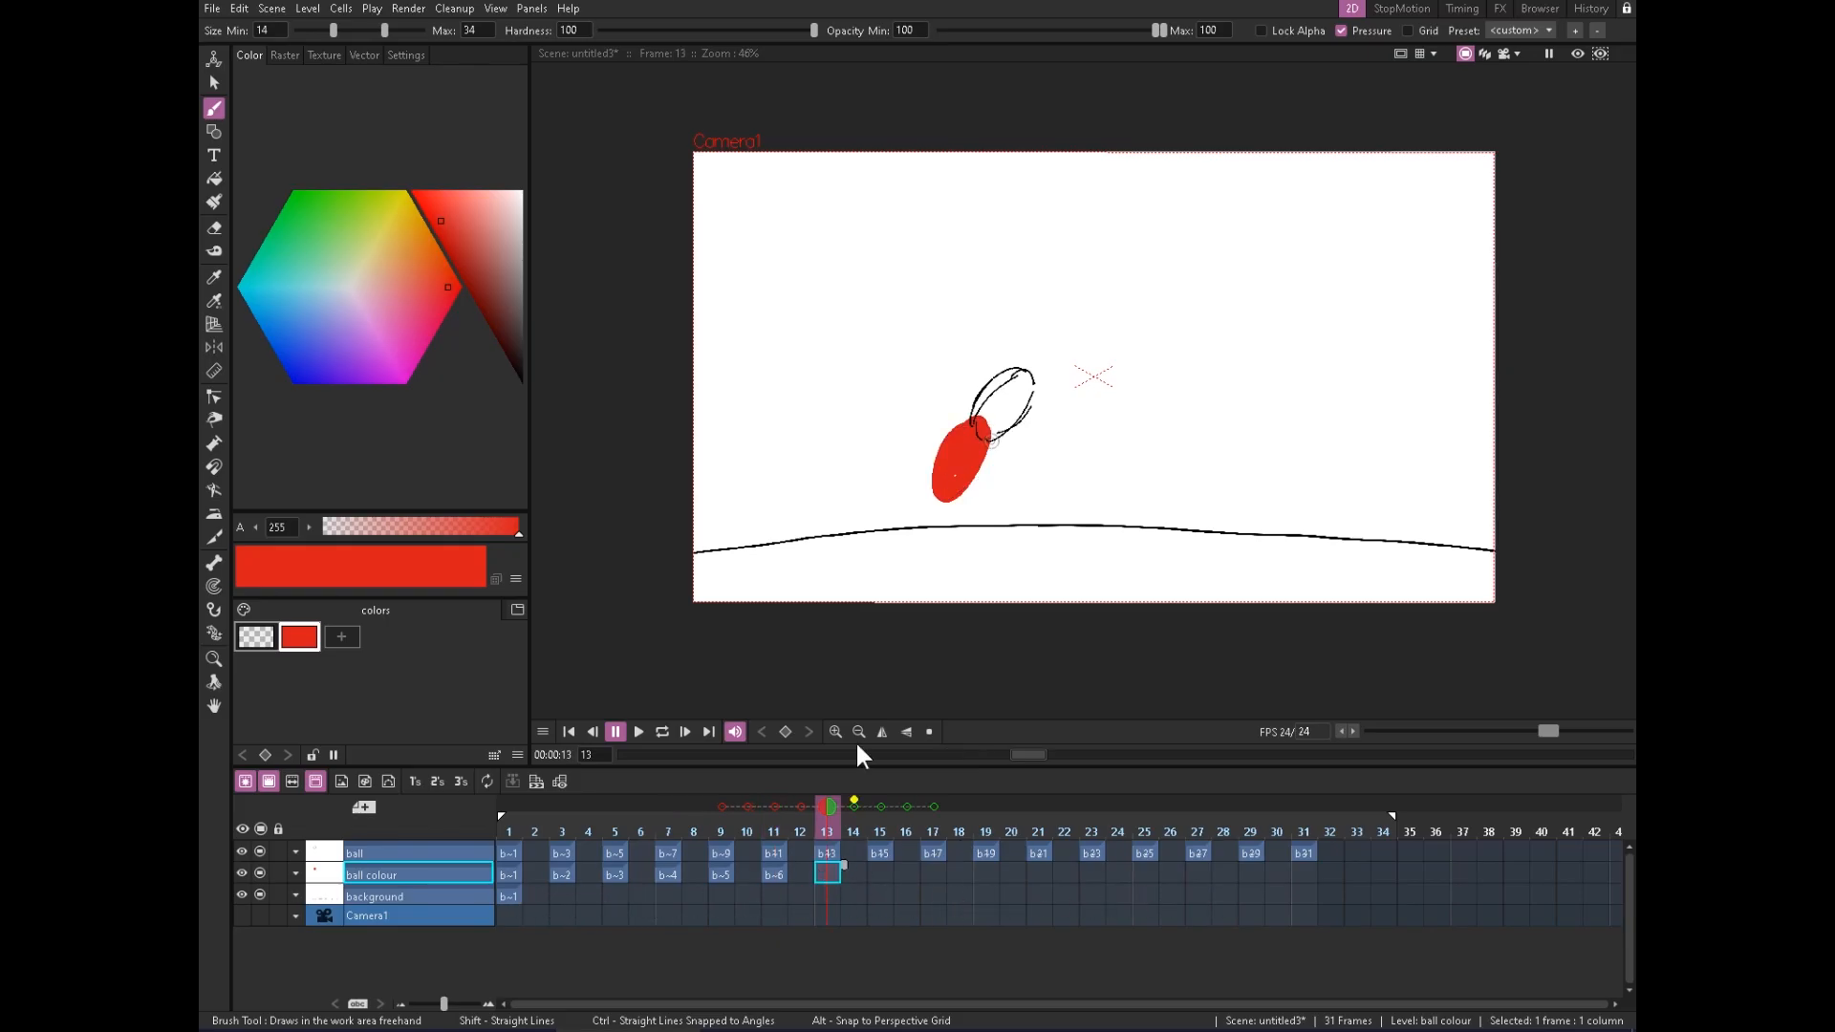
pyautogui.moveTo(993, 392)
pyautogui.mouseDown()
pyautogui.moveTo(1003, 430)
pyautogui.moveTo(975, 425)
pyautogui.mouseUp()
pyautogui.click(774, 873)
pyautogui.click(875, 874)
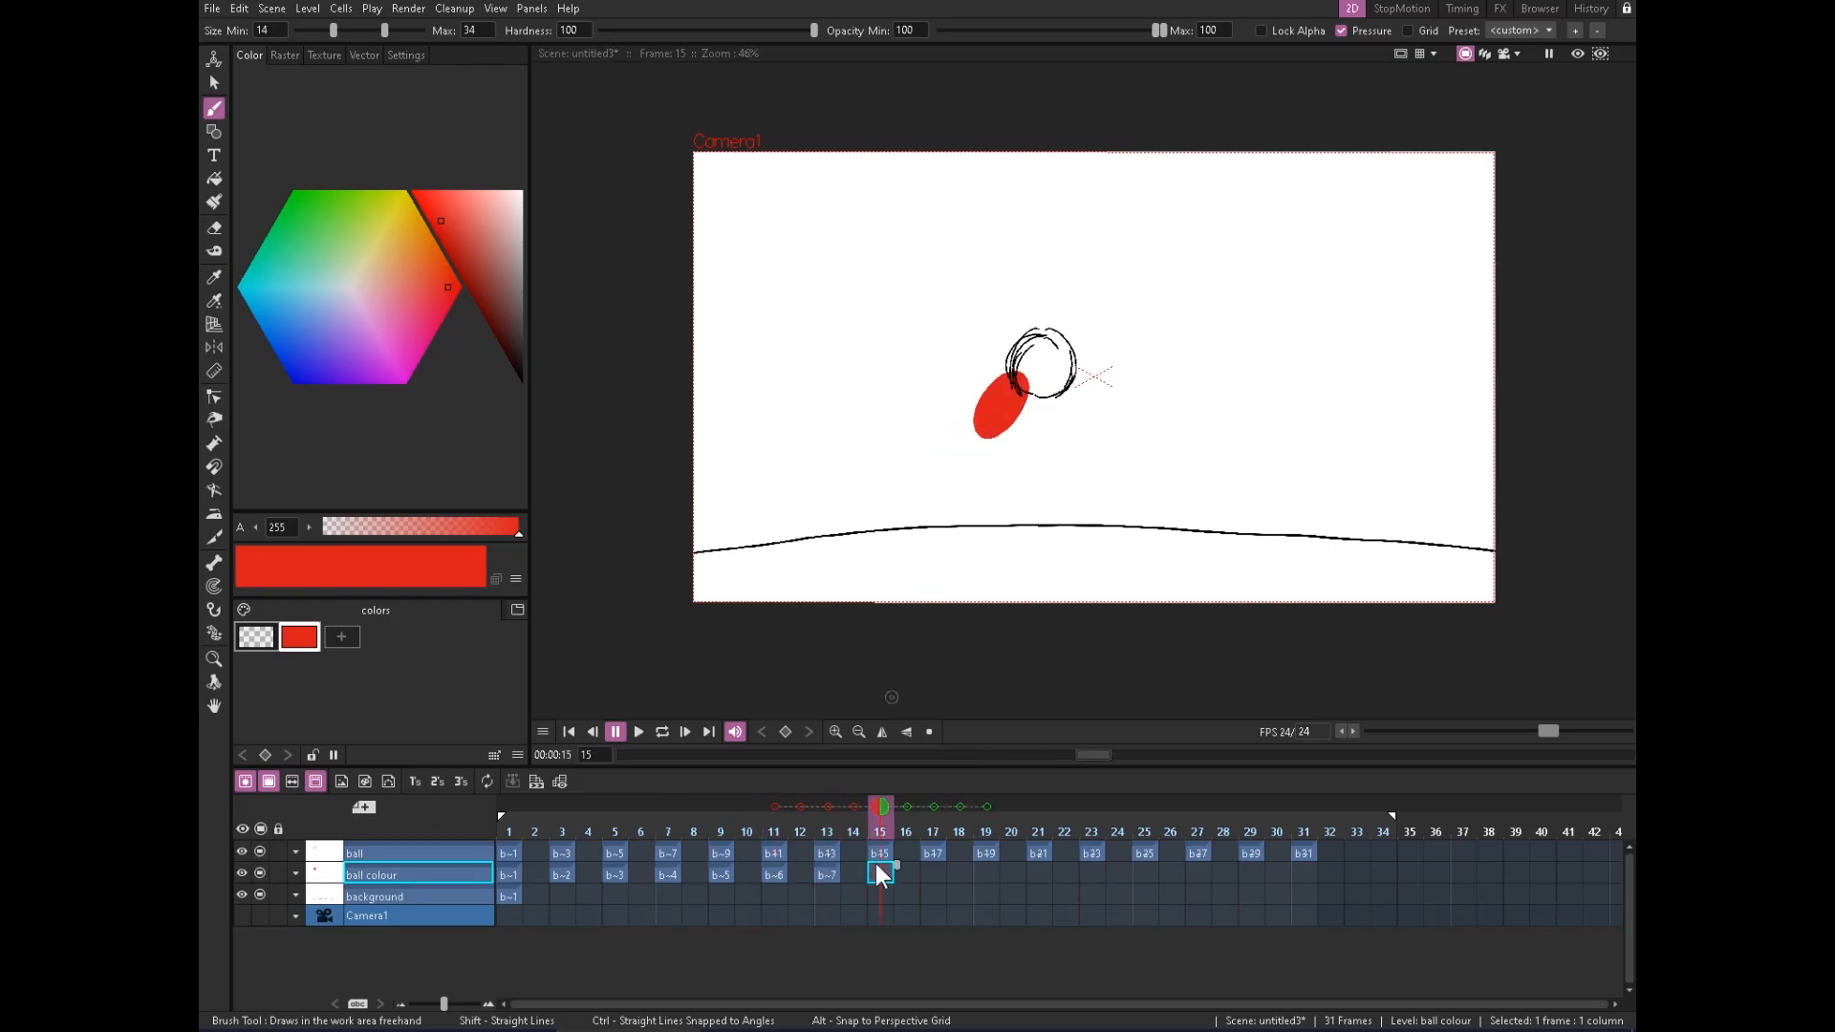
pyautogui.moveTo(1044, 359)
pyautogui.mouseDown()
pyautogui.moveTo(1028, 377)
pyautogui.moveTo(1097, 399)
pyautogui.moveTo(1102, 366)
pyautogui.moveTo(1090, 382)
pyautogui.moveTo(1133, 450)
pyautogui.moveTo(1140, 426)
pyautogui.mouseUp()
pyautogui.click(932, 873)
pyautogui.click(986, 873)
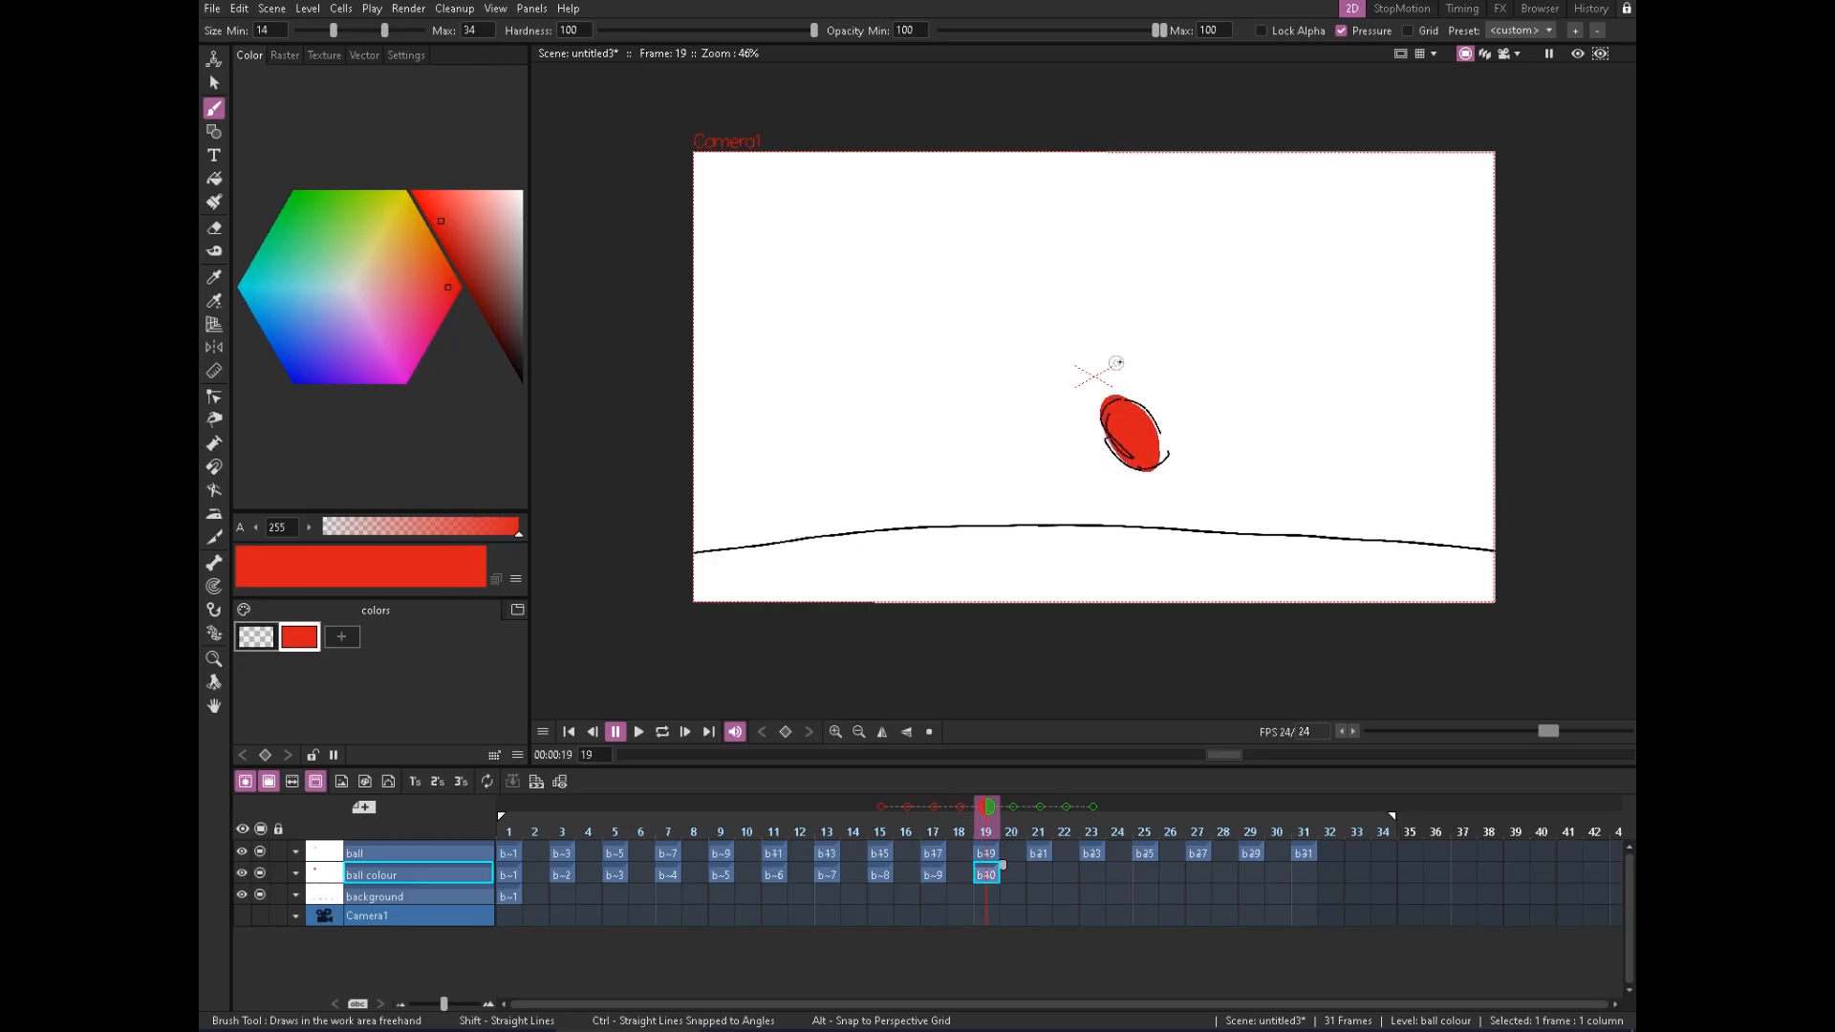
# Paint the ball red on frames 21, 23, 25, 27, 29 and 31 of the ball colour level
pyautogui.click(1045, 873)
pyautogui.moveTo(1171, 475)
pyautogui.mouseDown()
pyautogui.moveTo(1173, 516)
pyautogui.moveTo(1156, 449)
pyautogui.mouseUp()
pyautogui.click(1092, 873)
pyautogui.moveTo(1142, 517); pyautogui.dragTo(1206, 521)
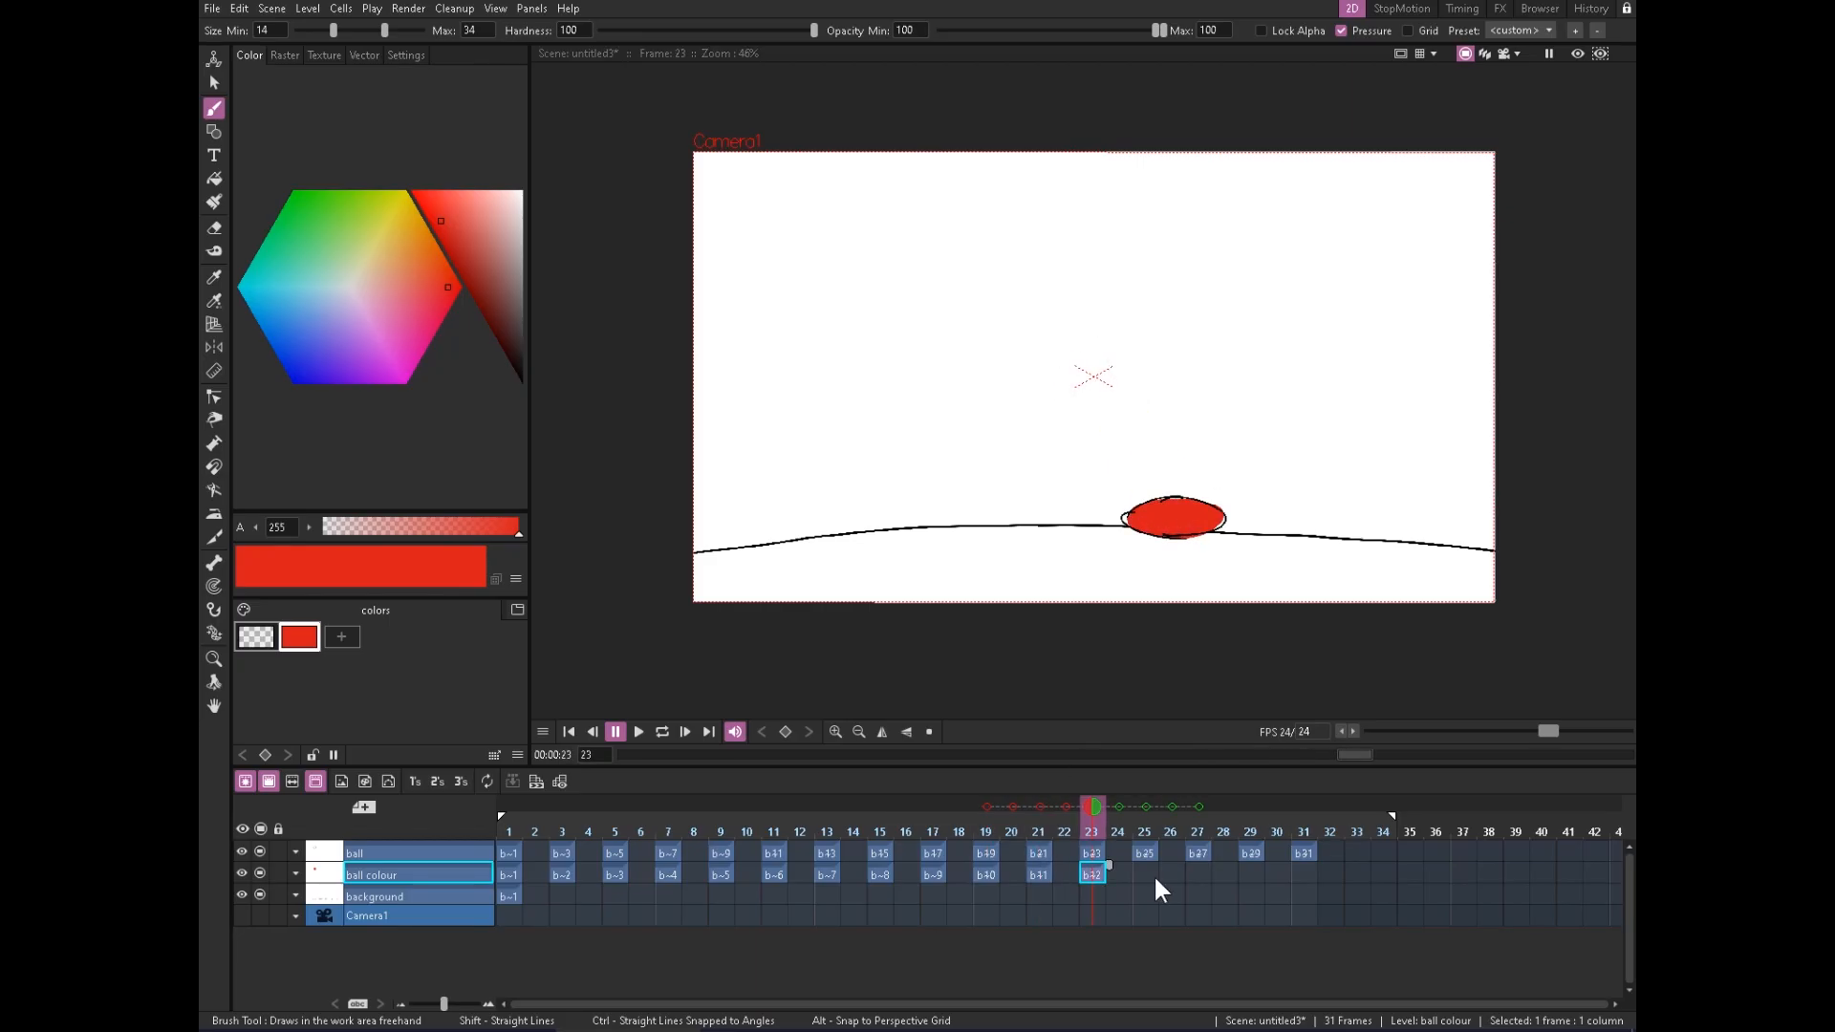
pyautogui.click(1145, 874)
pyautogui.moveTo(1214, 430); pyautogui.dragTo(1204, 482)
pyautogui.click(1198, 873)
pyautogui.moveTo(1266, 392)
pyautogui.mouseDown()
pyautogui.moveTo(1307, 340)
pyautogui.moveTo(1362, 343)
pyautogui.moveTo(1350, 354)
pyautogui.moveTo(1365, 318)
pyautogui.moveTo(1377, 360)
pyautogui.mouseUp()
pyautogui.click(1251, 874)
pyautogui.click(1303, 873)
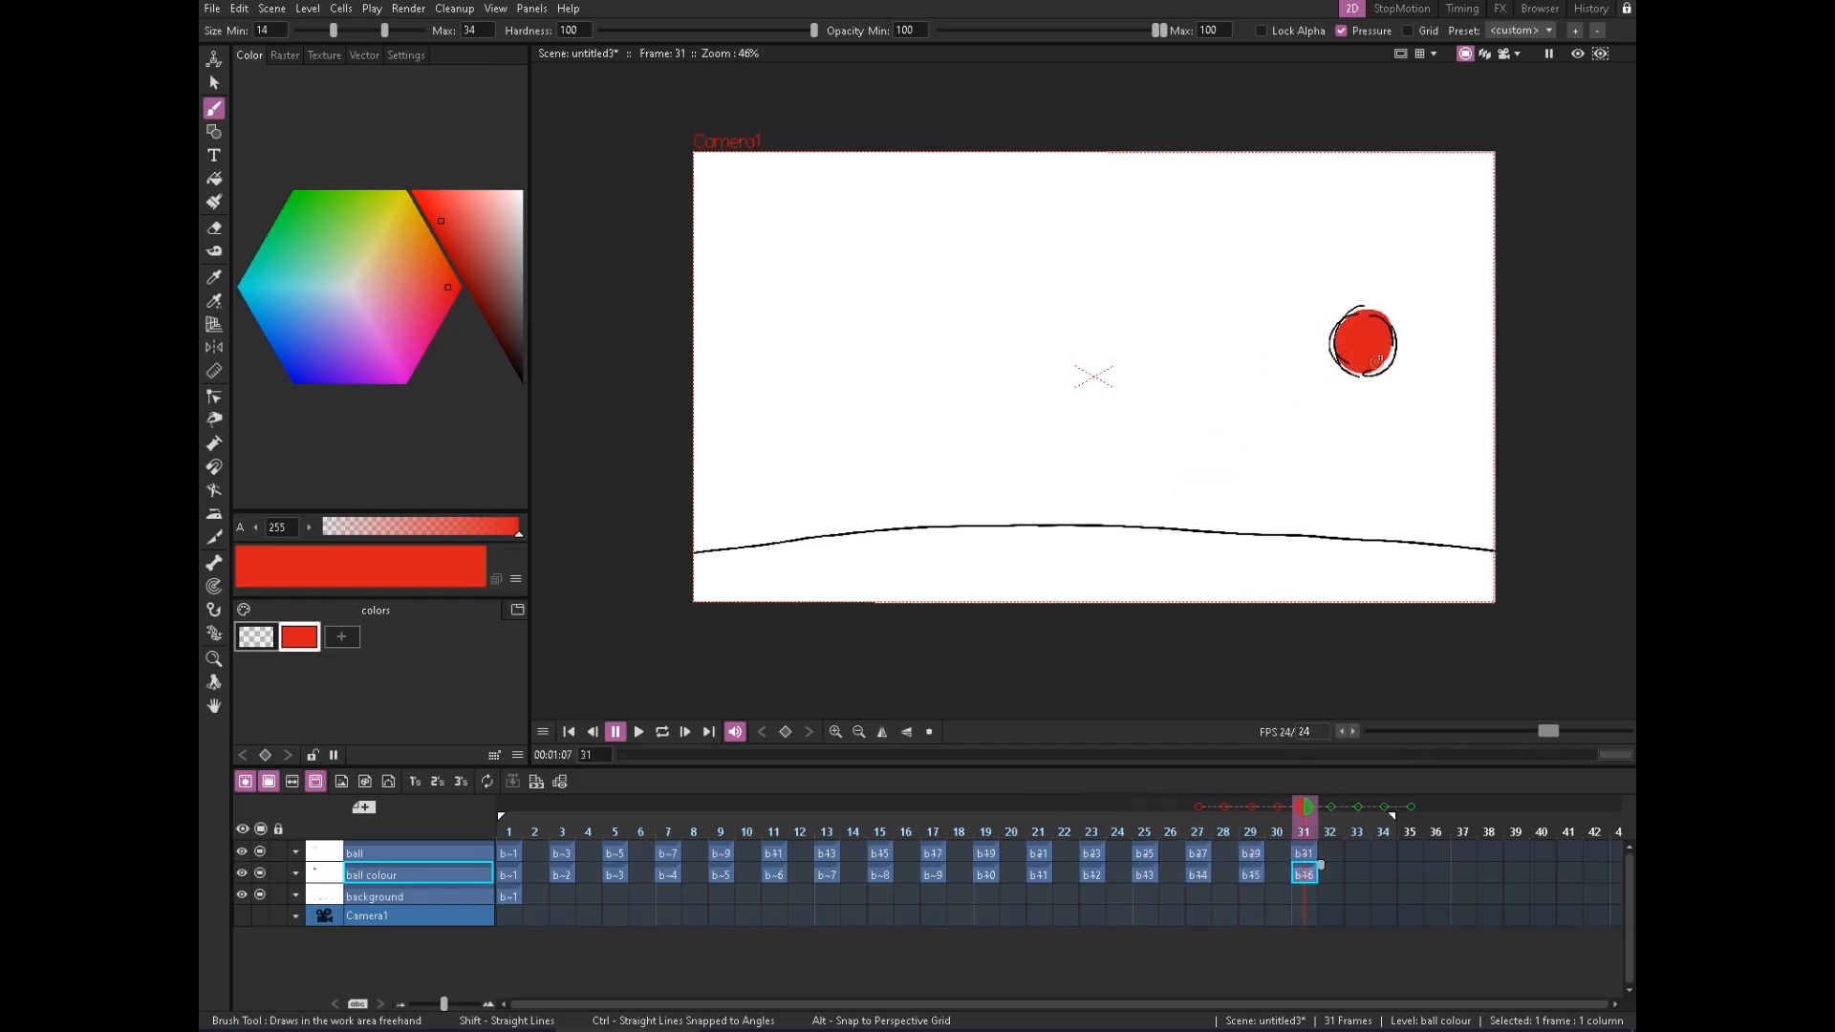
# Play the coloured animation from frame 1 and examine several individual frames of the ball level
pyautogui.click(507, 876)
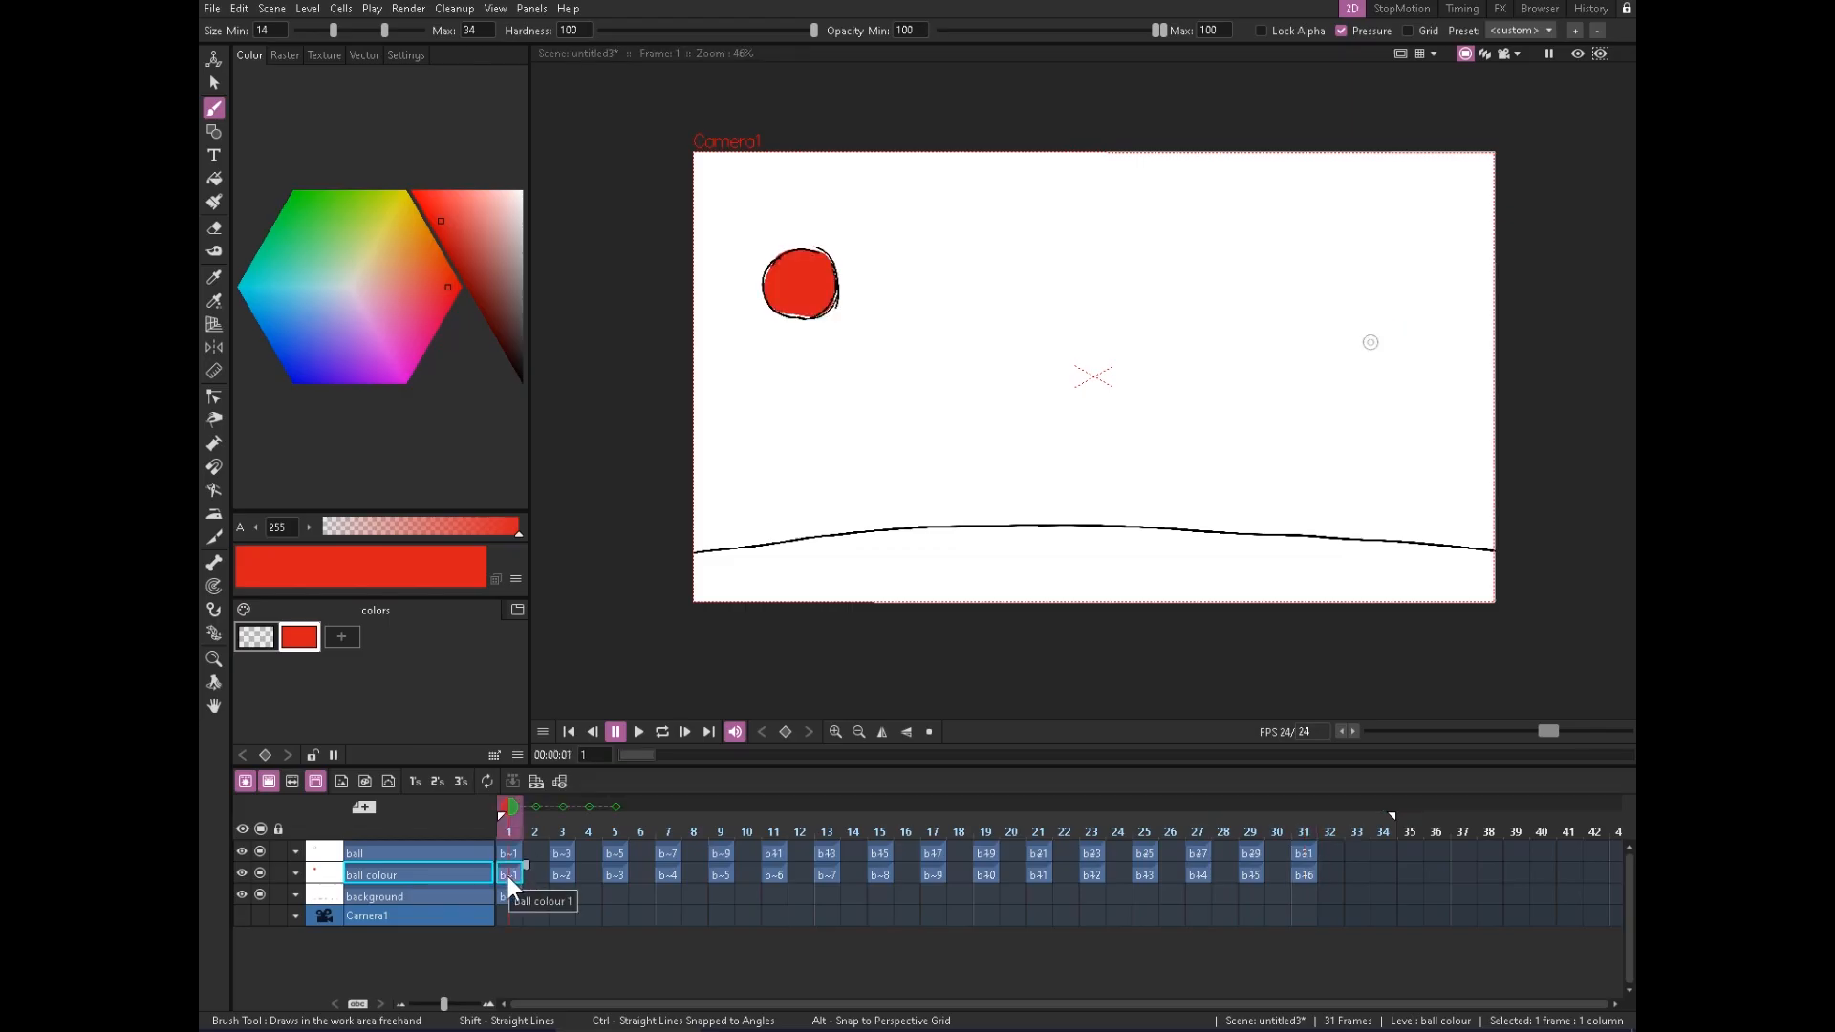
pyautogui.click(638, 732)
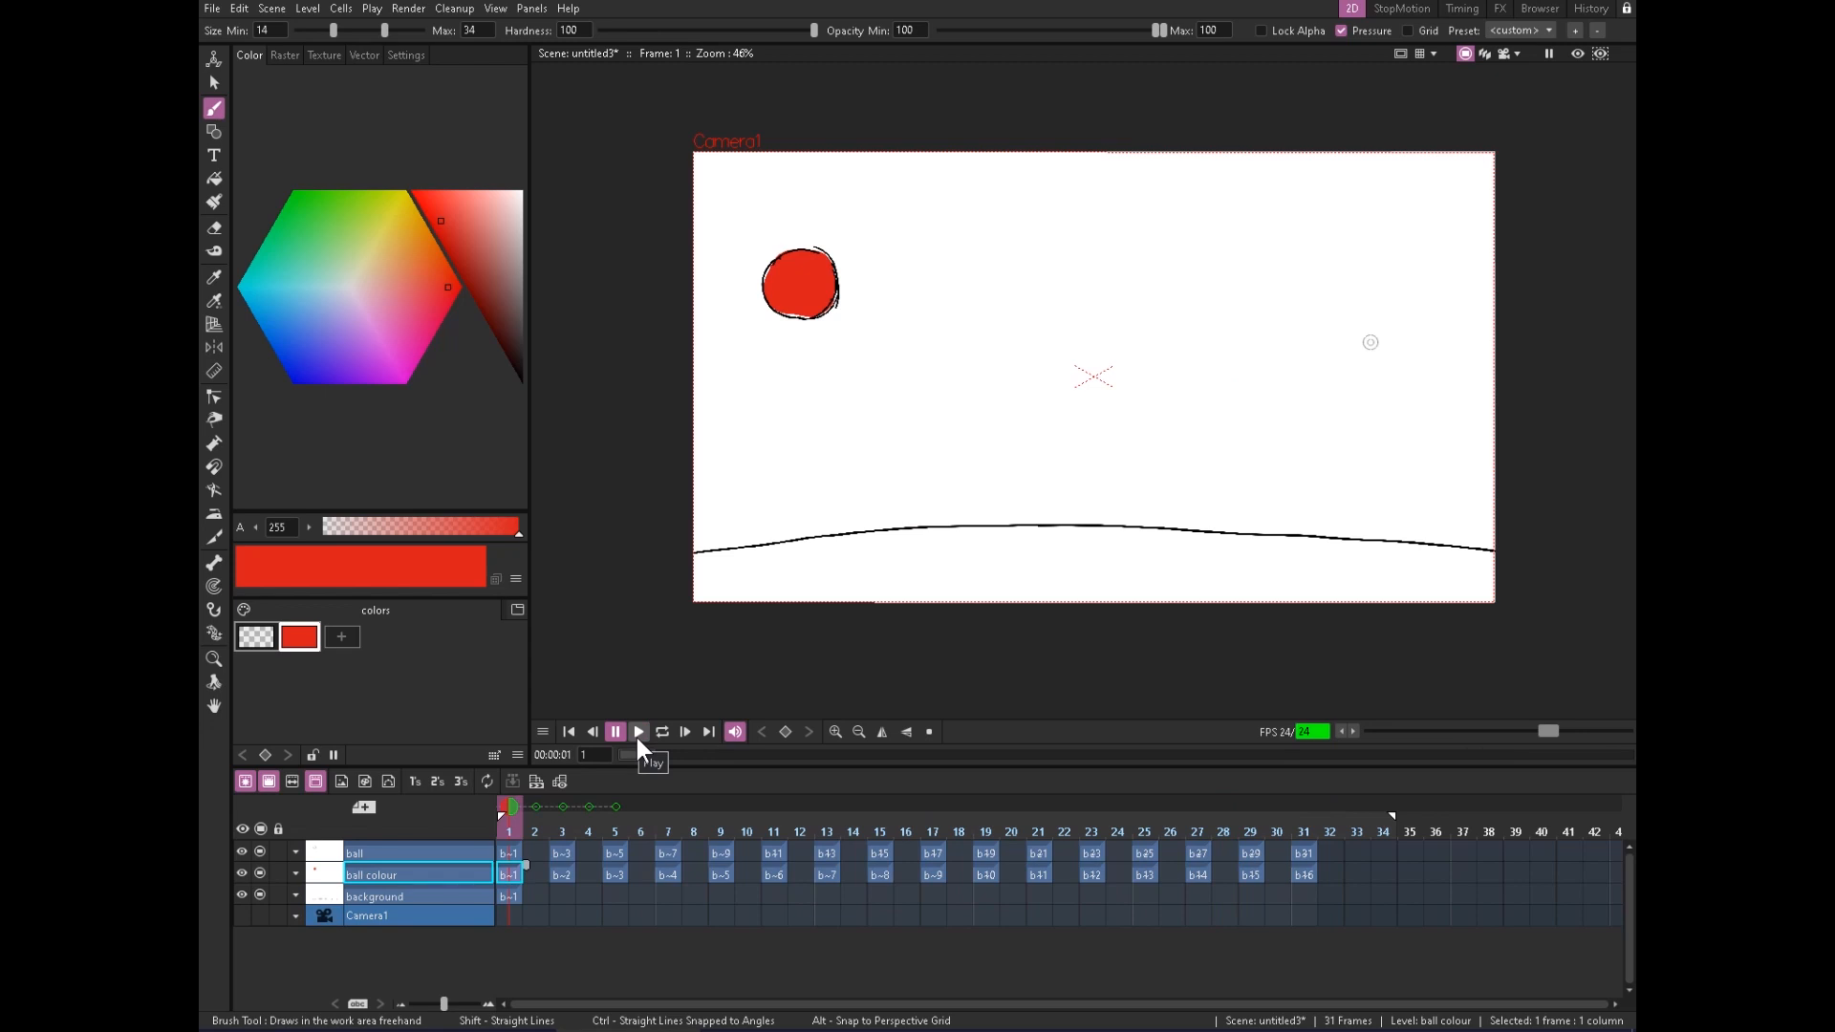
pyautogui.click(1355, 853)
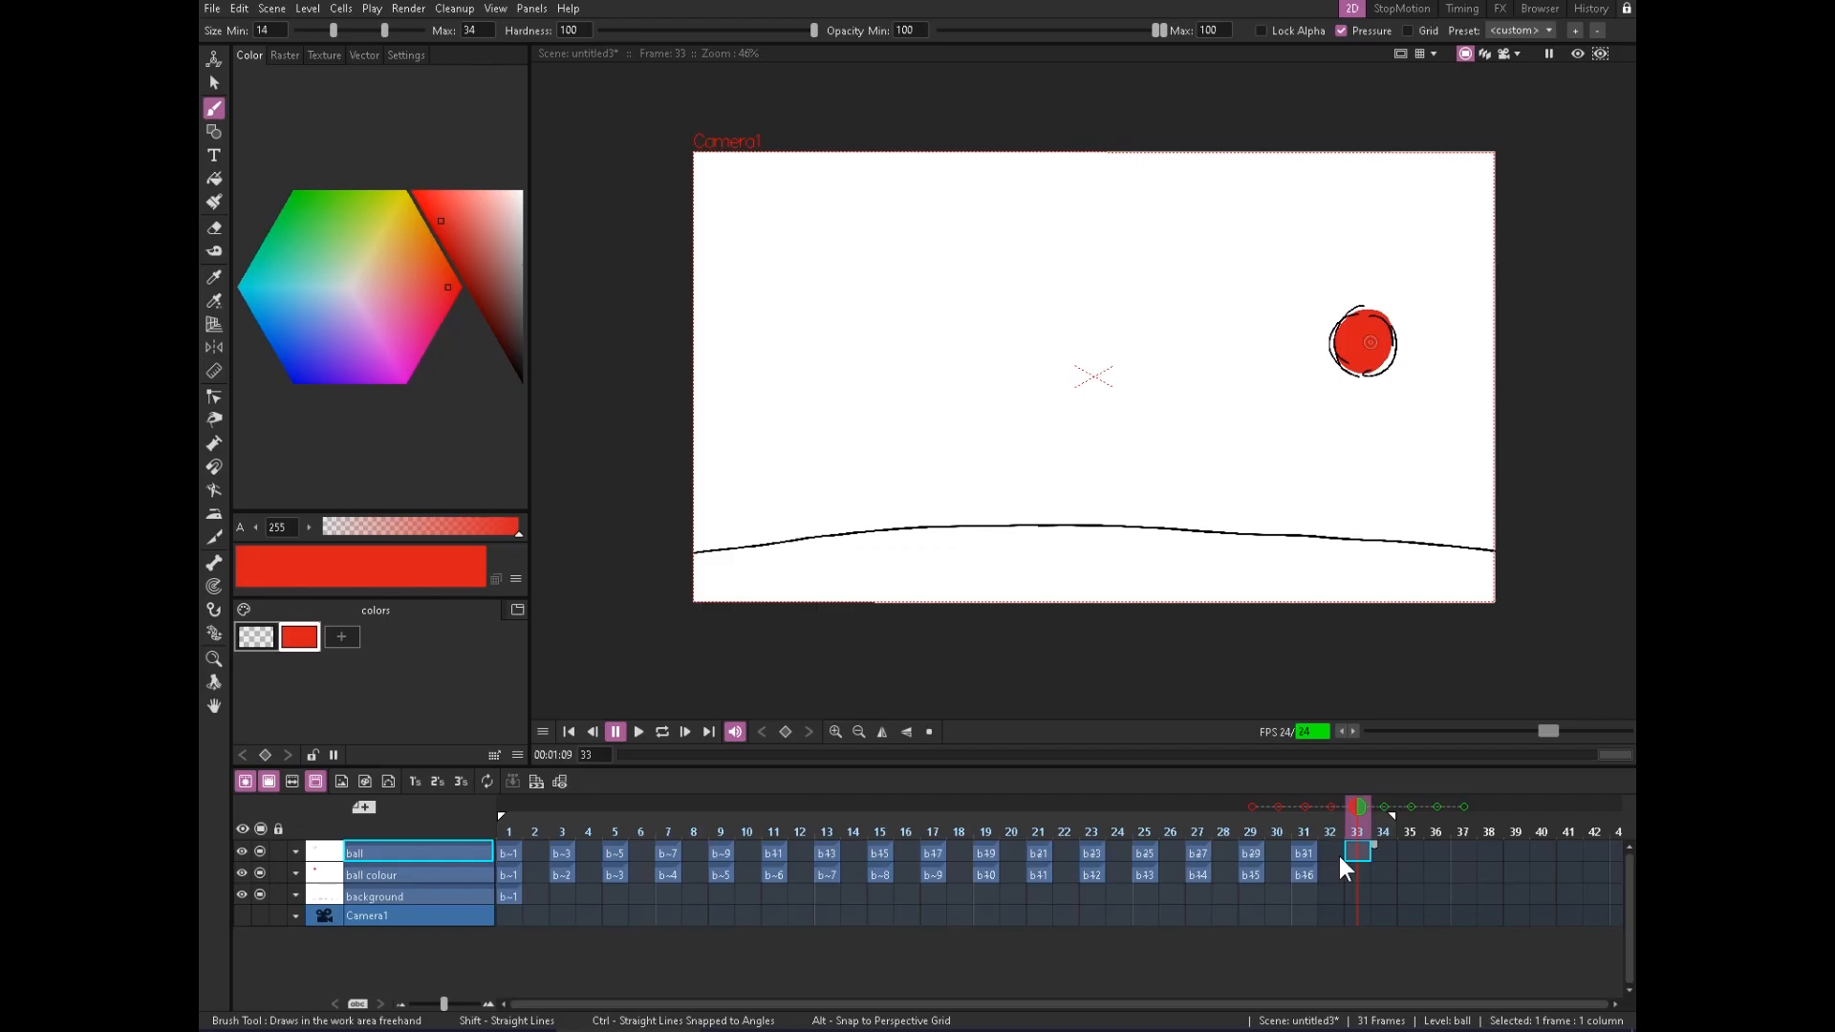
pyautogui.click(1260, 856)
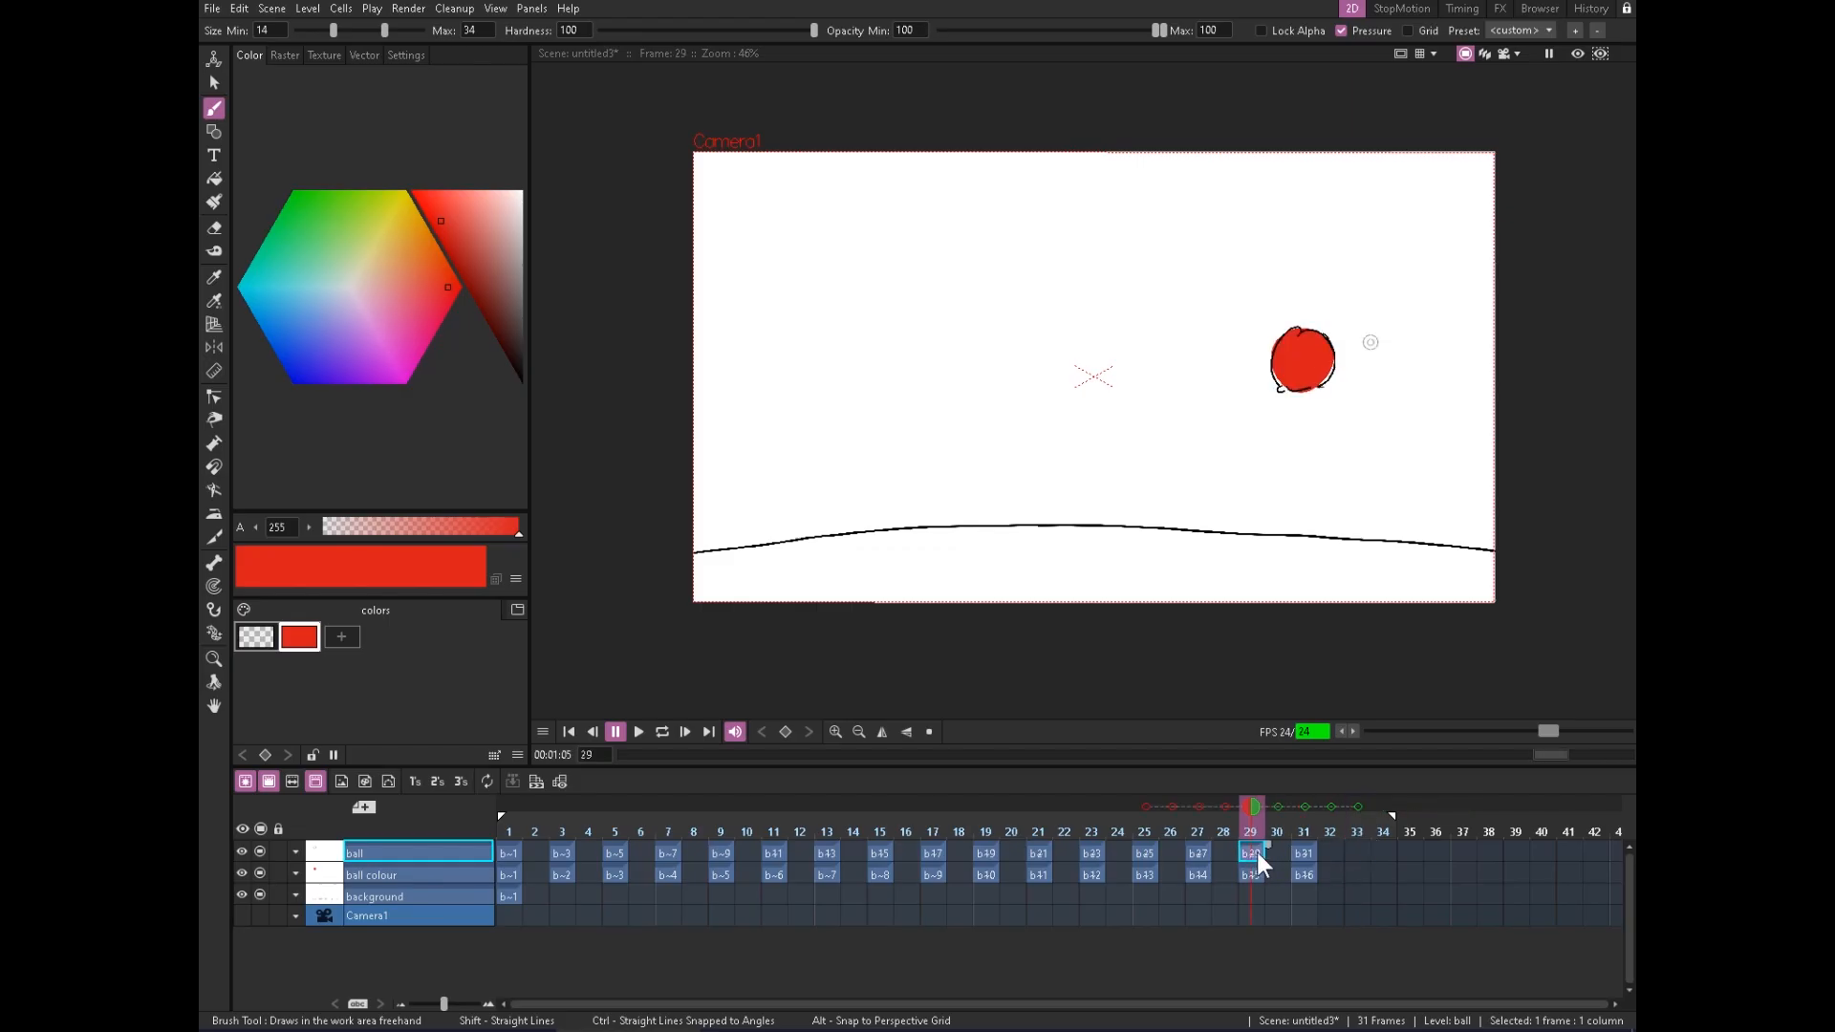
pyautogui.click(511, 852)
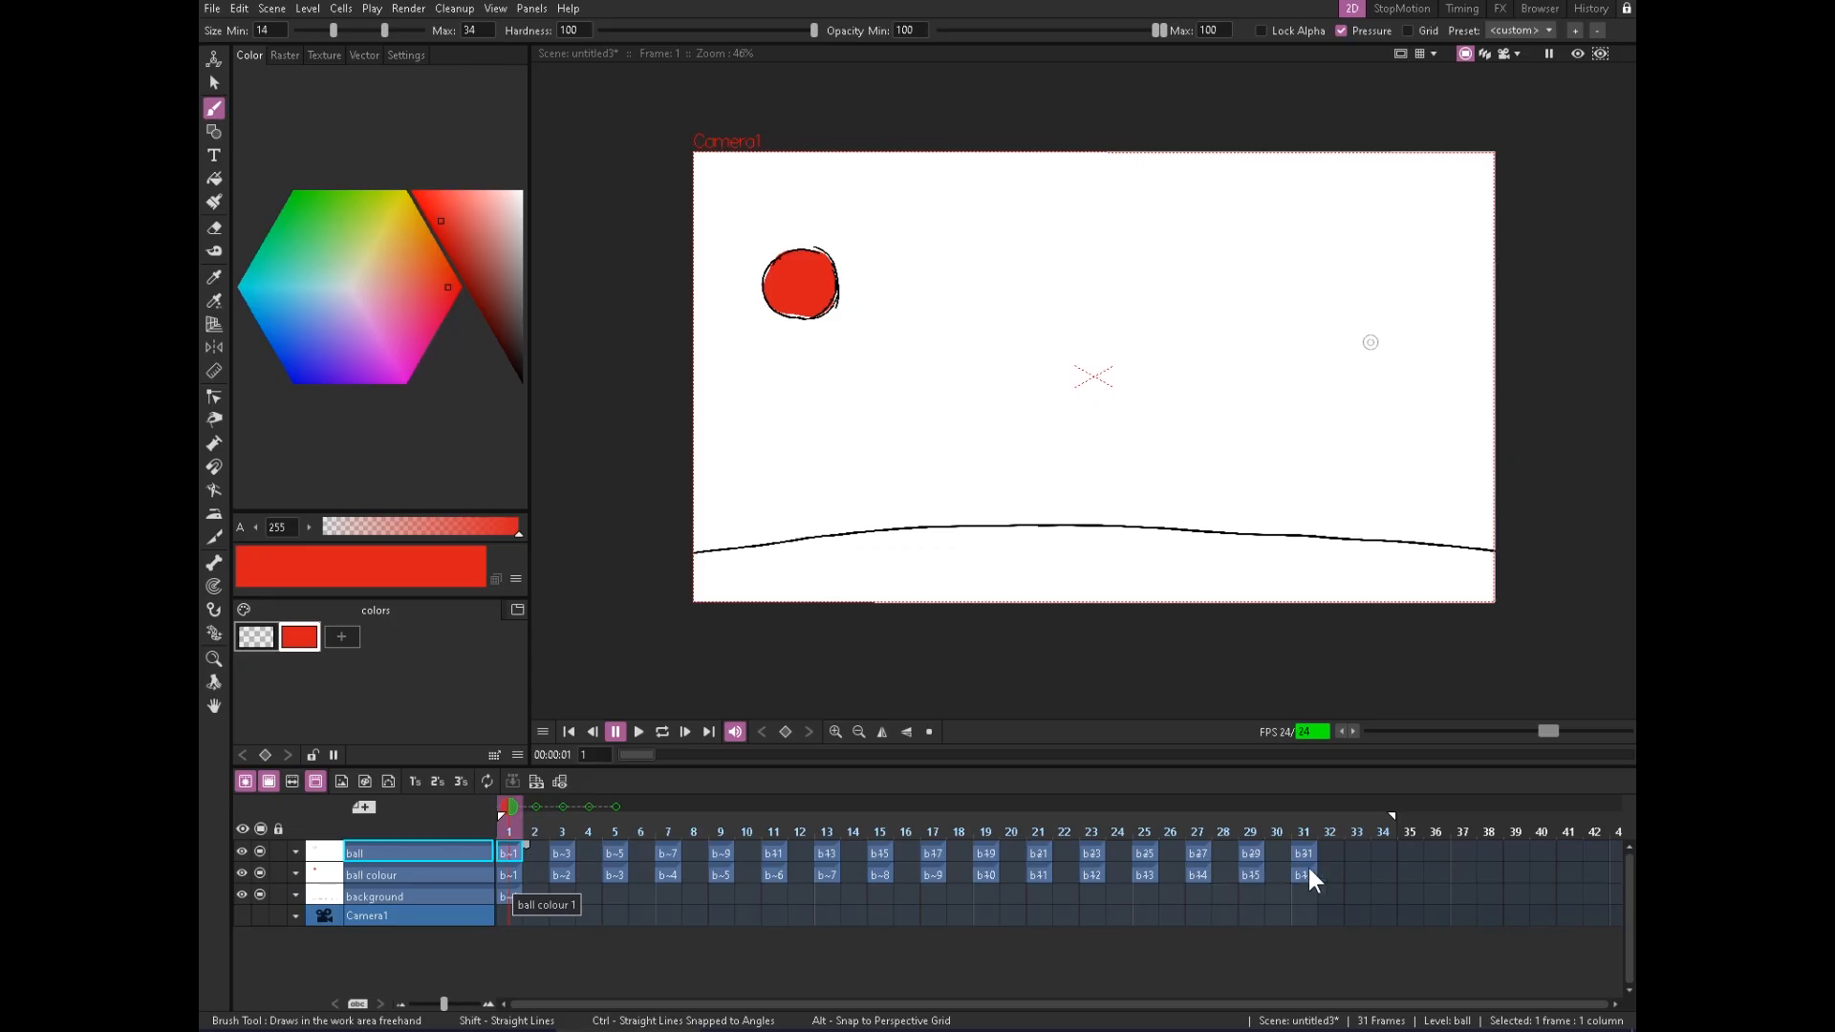
pyautogui.click(1146, 853)
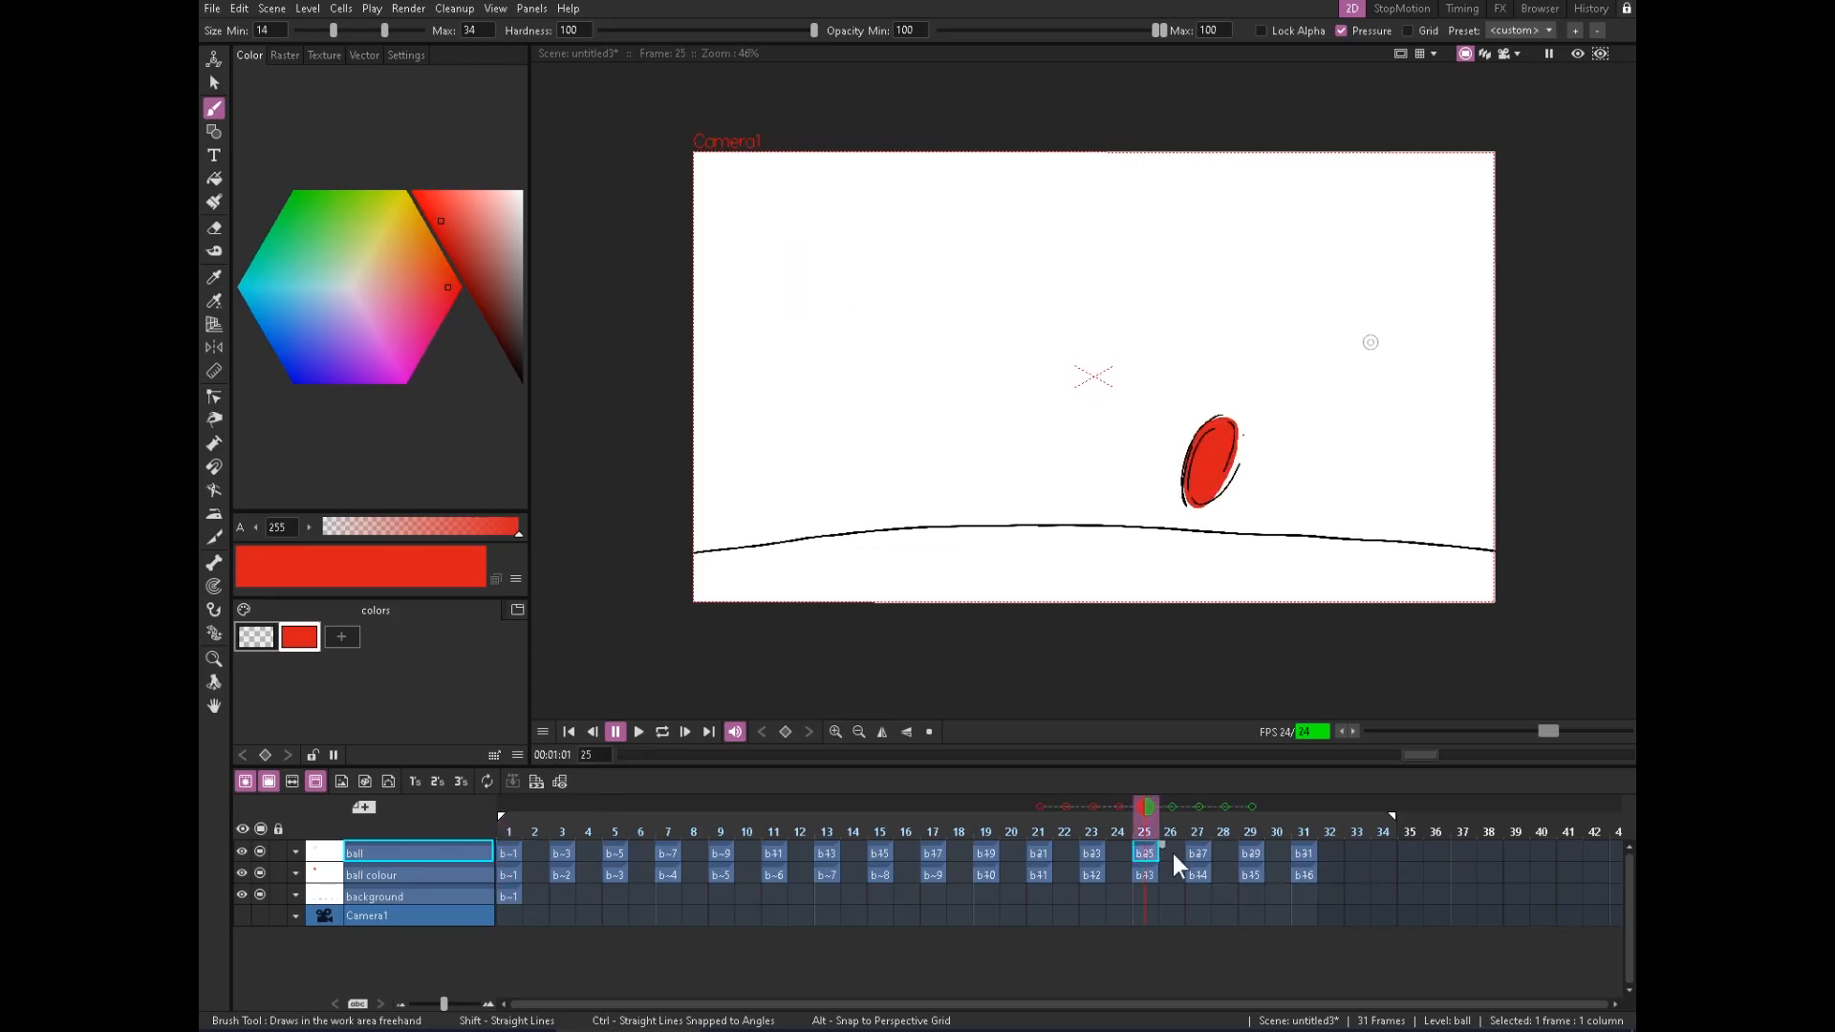
# Paint a red test stroke on the ball level's held frame 30 and delete that drawing's cell
pyautogui.click(1277, 856)
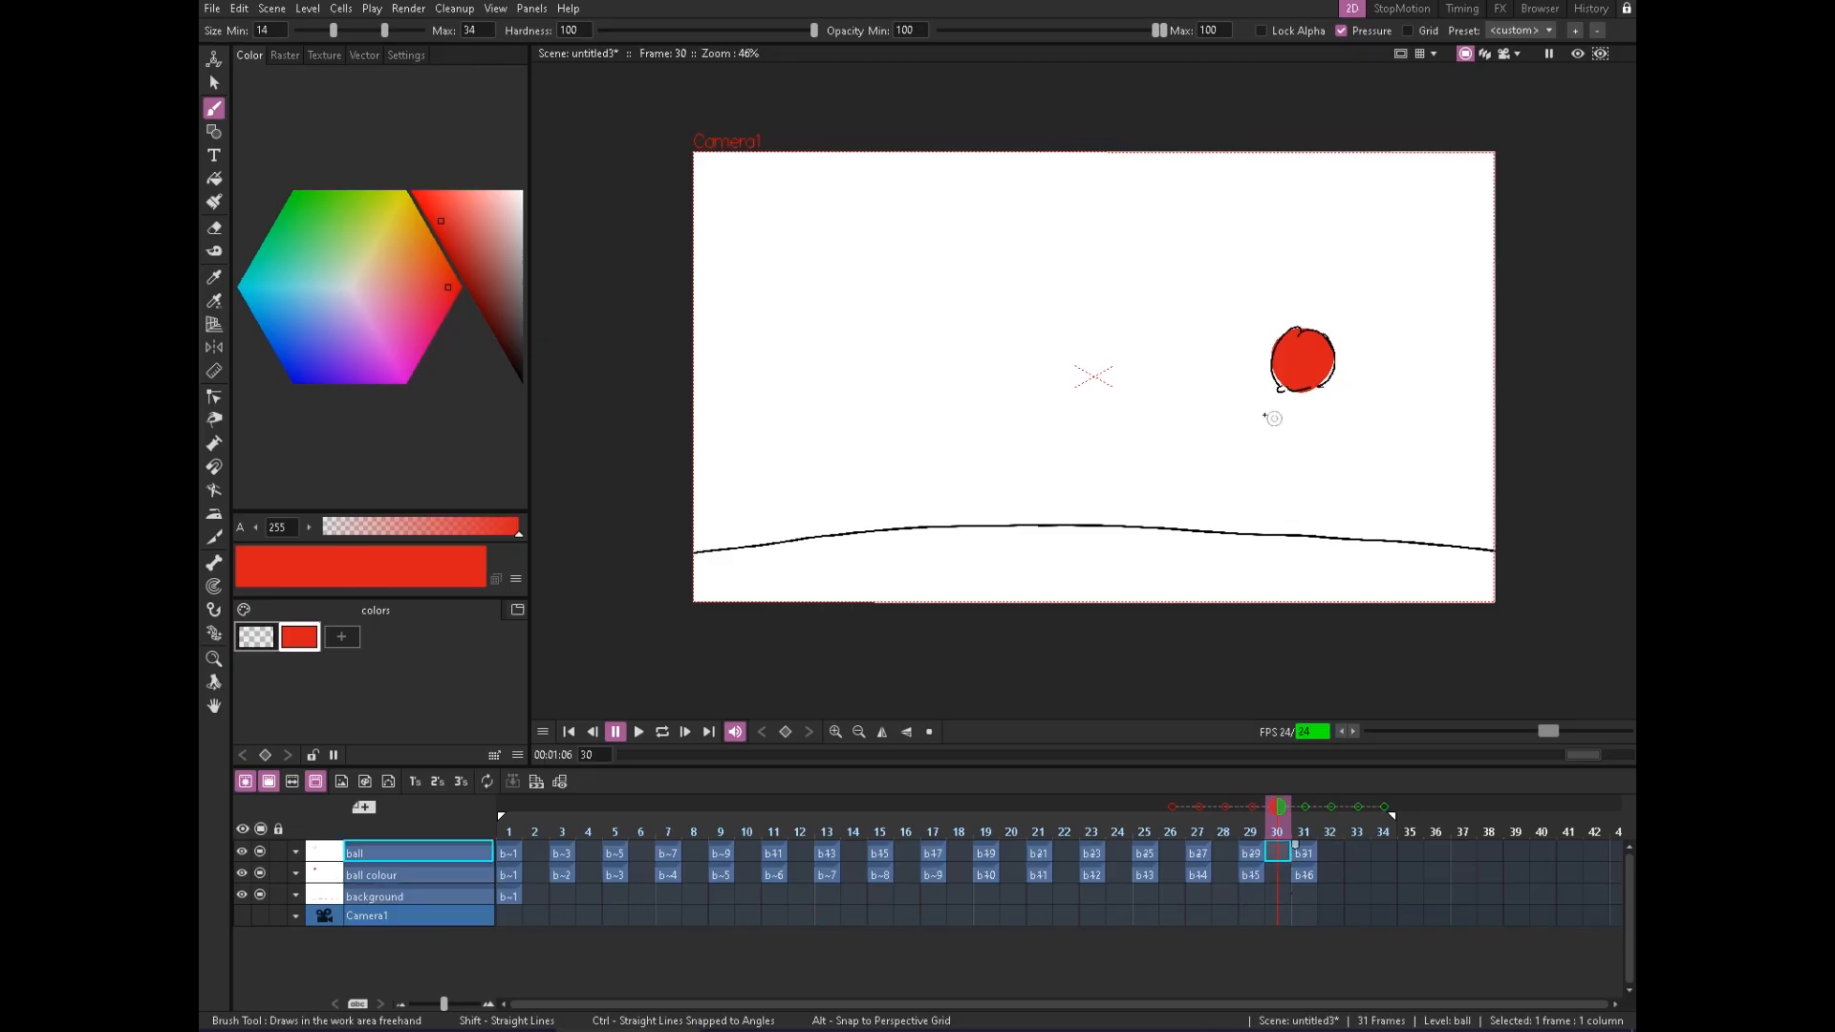
pyautogui.moveTo(1252, 447); pyautogui.dragTo(1391, 424)
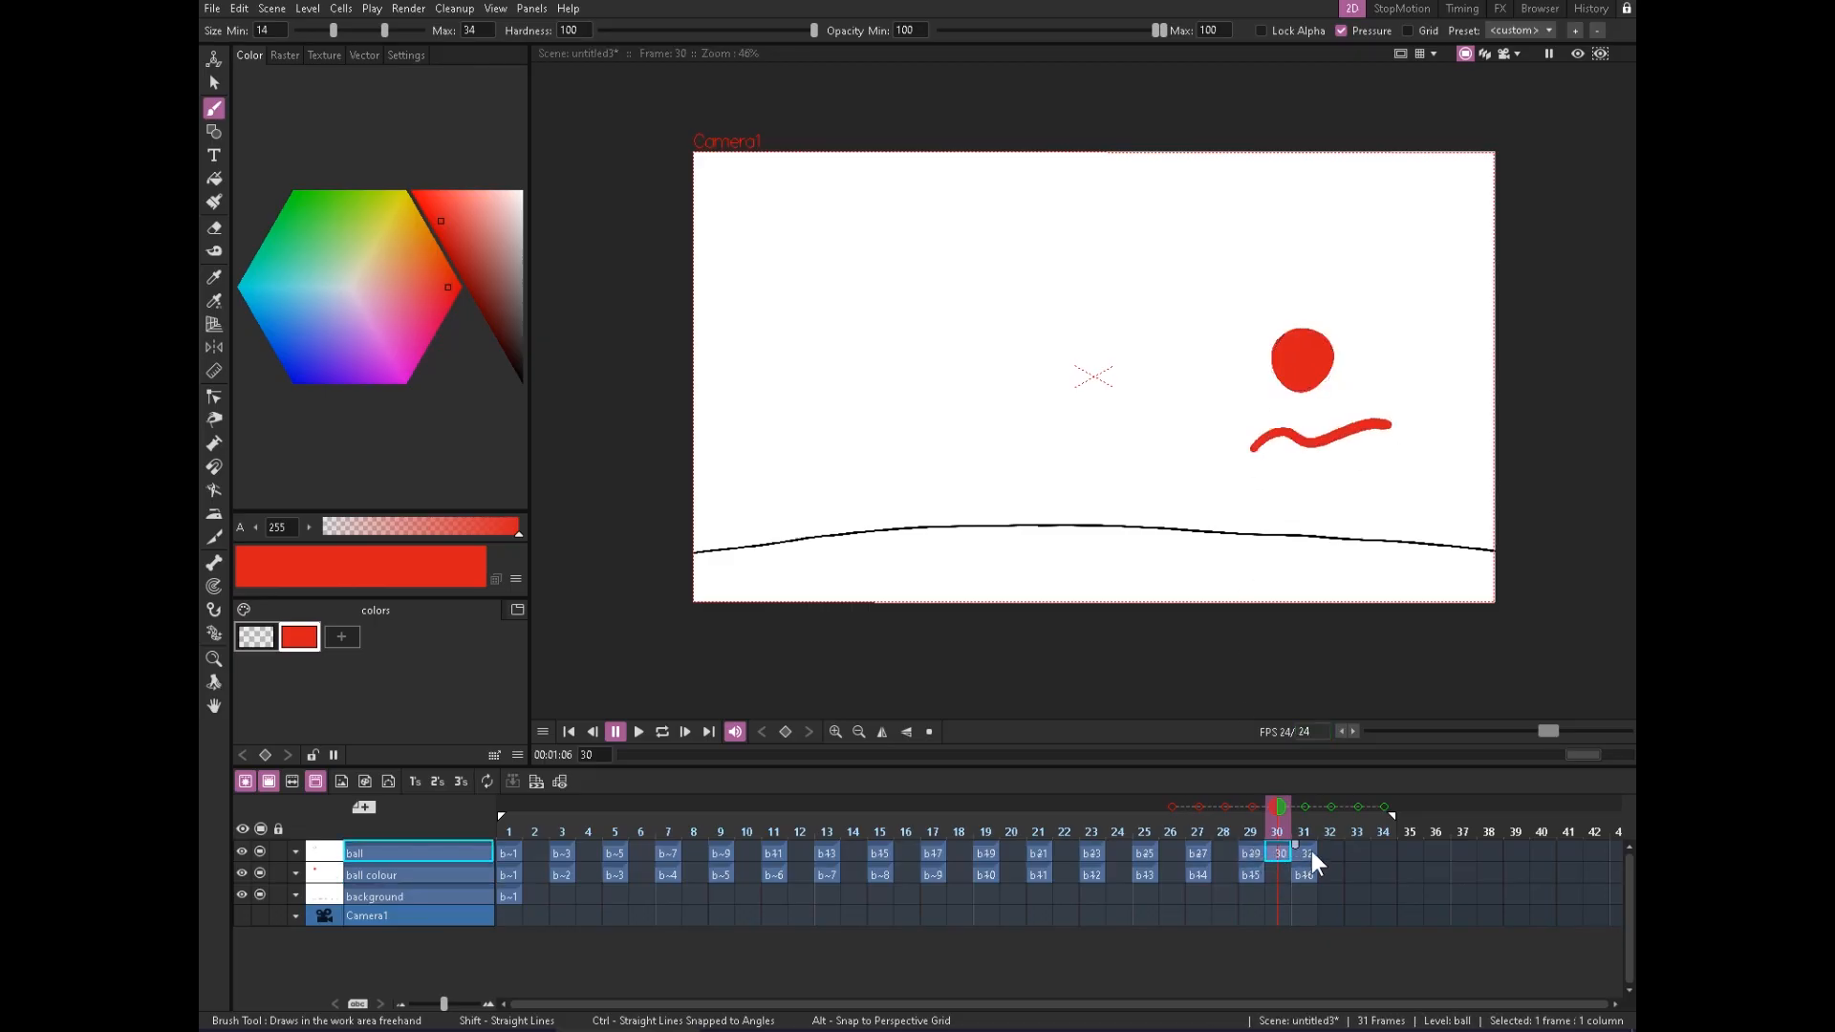
pyautogui.click(1252, 853)
pyautogui.click(1277, 853)
pyautogui.press('Delete')
# Set up a black brush with minimum size 1 and maximum size 9, undoing the test strokes on the ball level's frame 1
pyautogui.click(1277, 871)
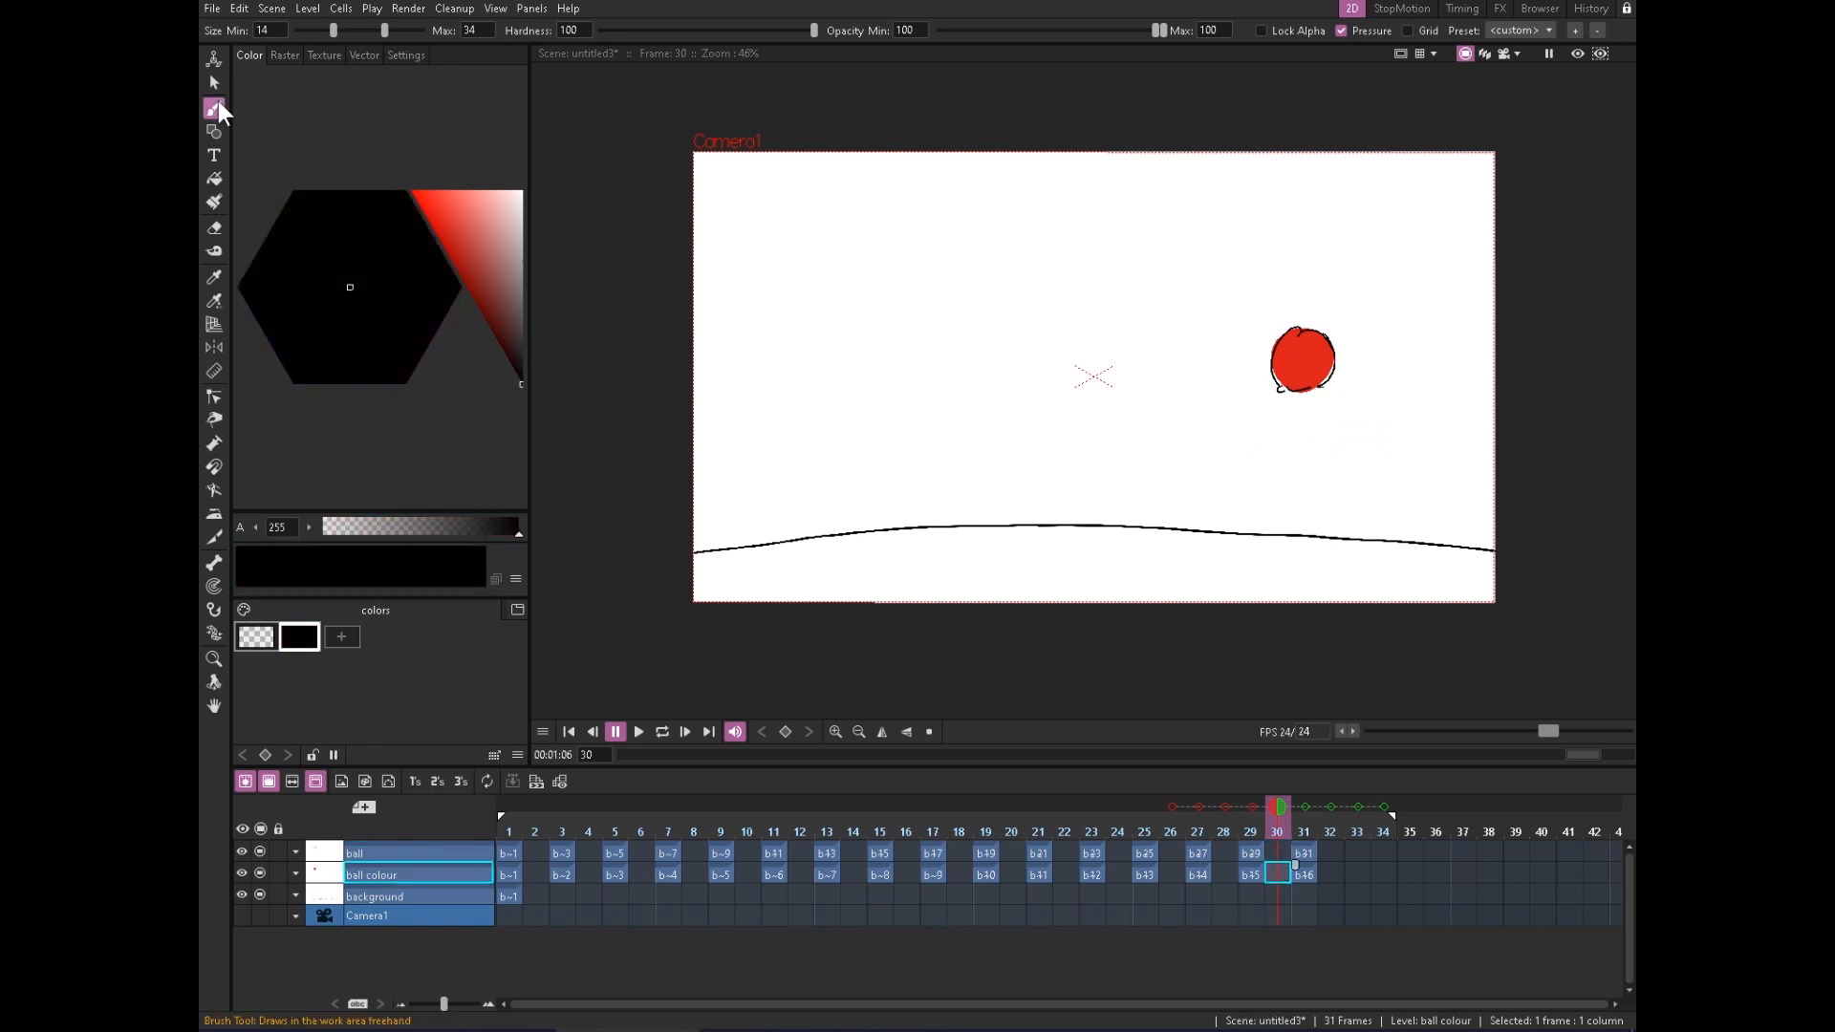
pyautogui.click(513, 853)
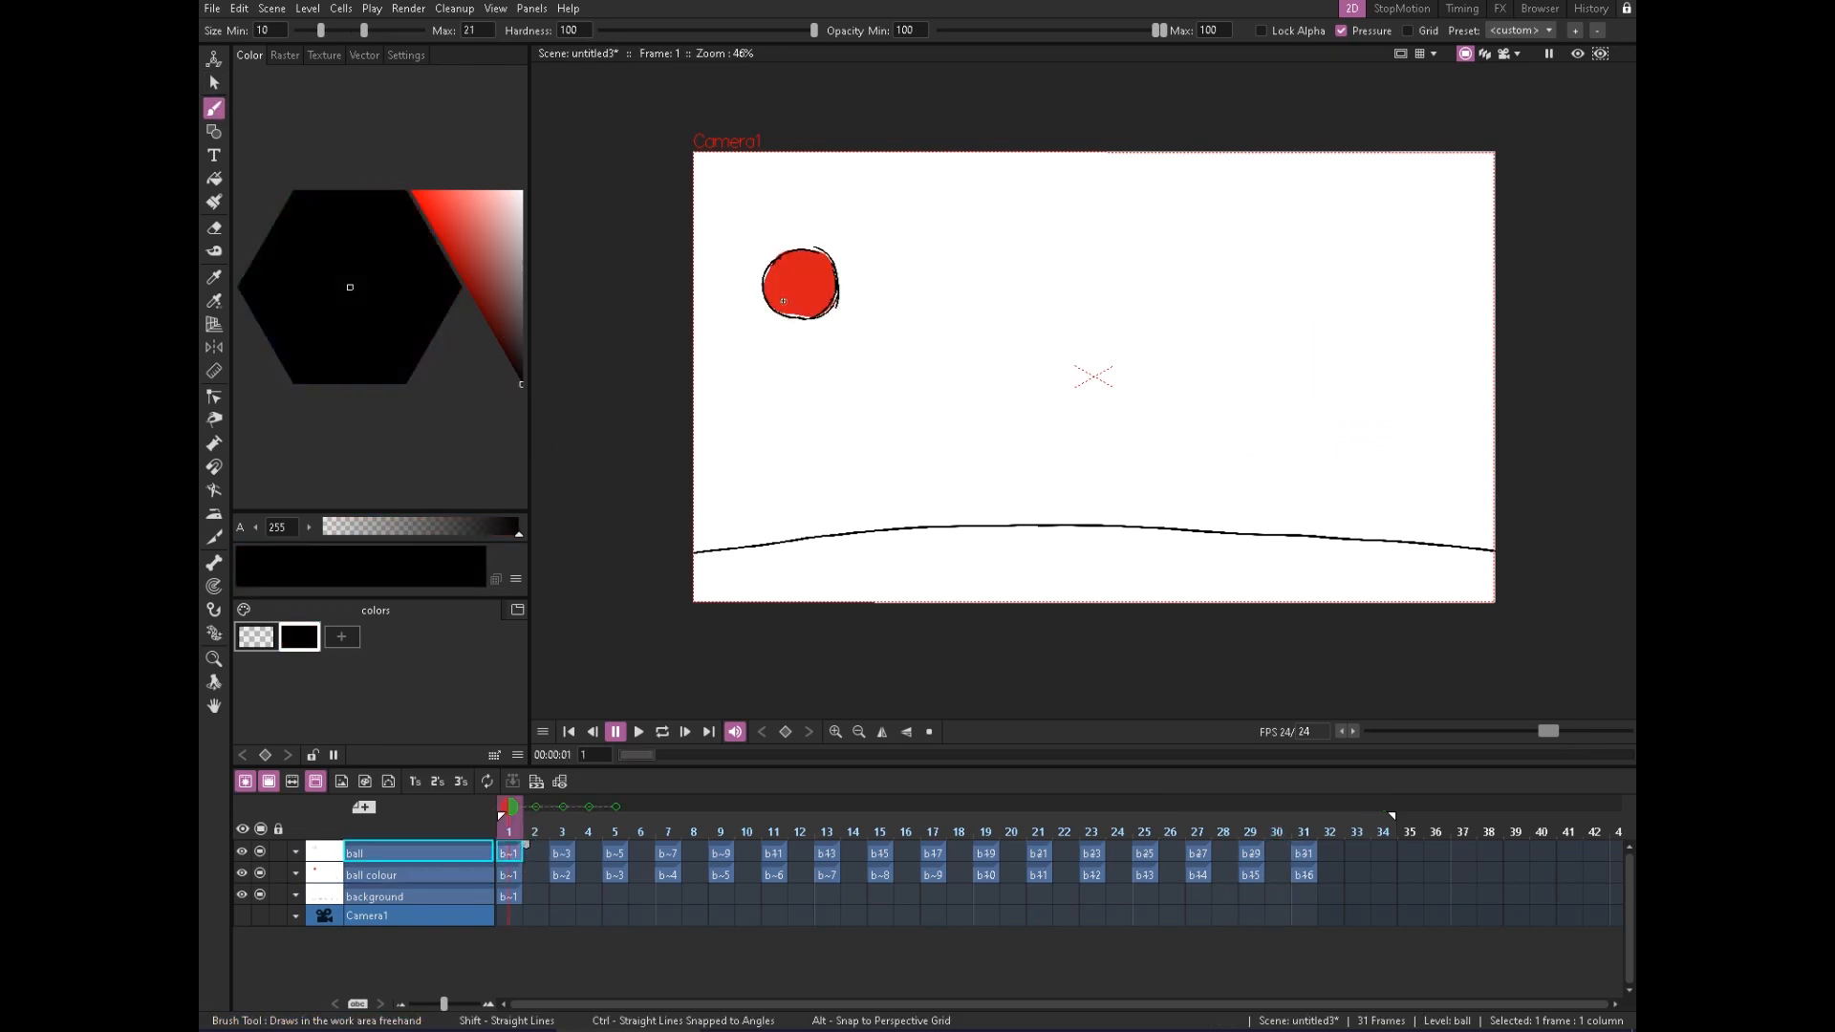
pyautogui.moveTo(782, 311); pyautogui.dragTo(824, 264)
pyautogui.hotkey('ctrl', 'z')
pyautogui.moveTo(320, 31)
pyautogui.mouseDown()
pyautogui.moveTo(302, 31)
pyautogui.moveTo(326, 31)
pyautogui.mouseUp()
pyautogui.scroll(10, 822, 273)
pyautogui.moveTo(961, 468); pyautogui.dragTo(1310, 432)
pyautogui.hotkey('ctrl', 'z')
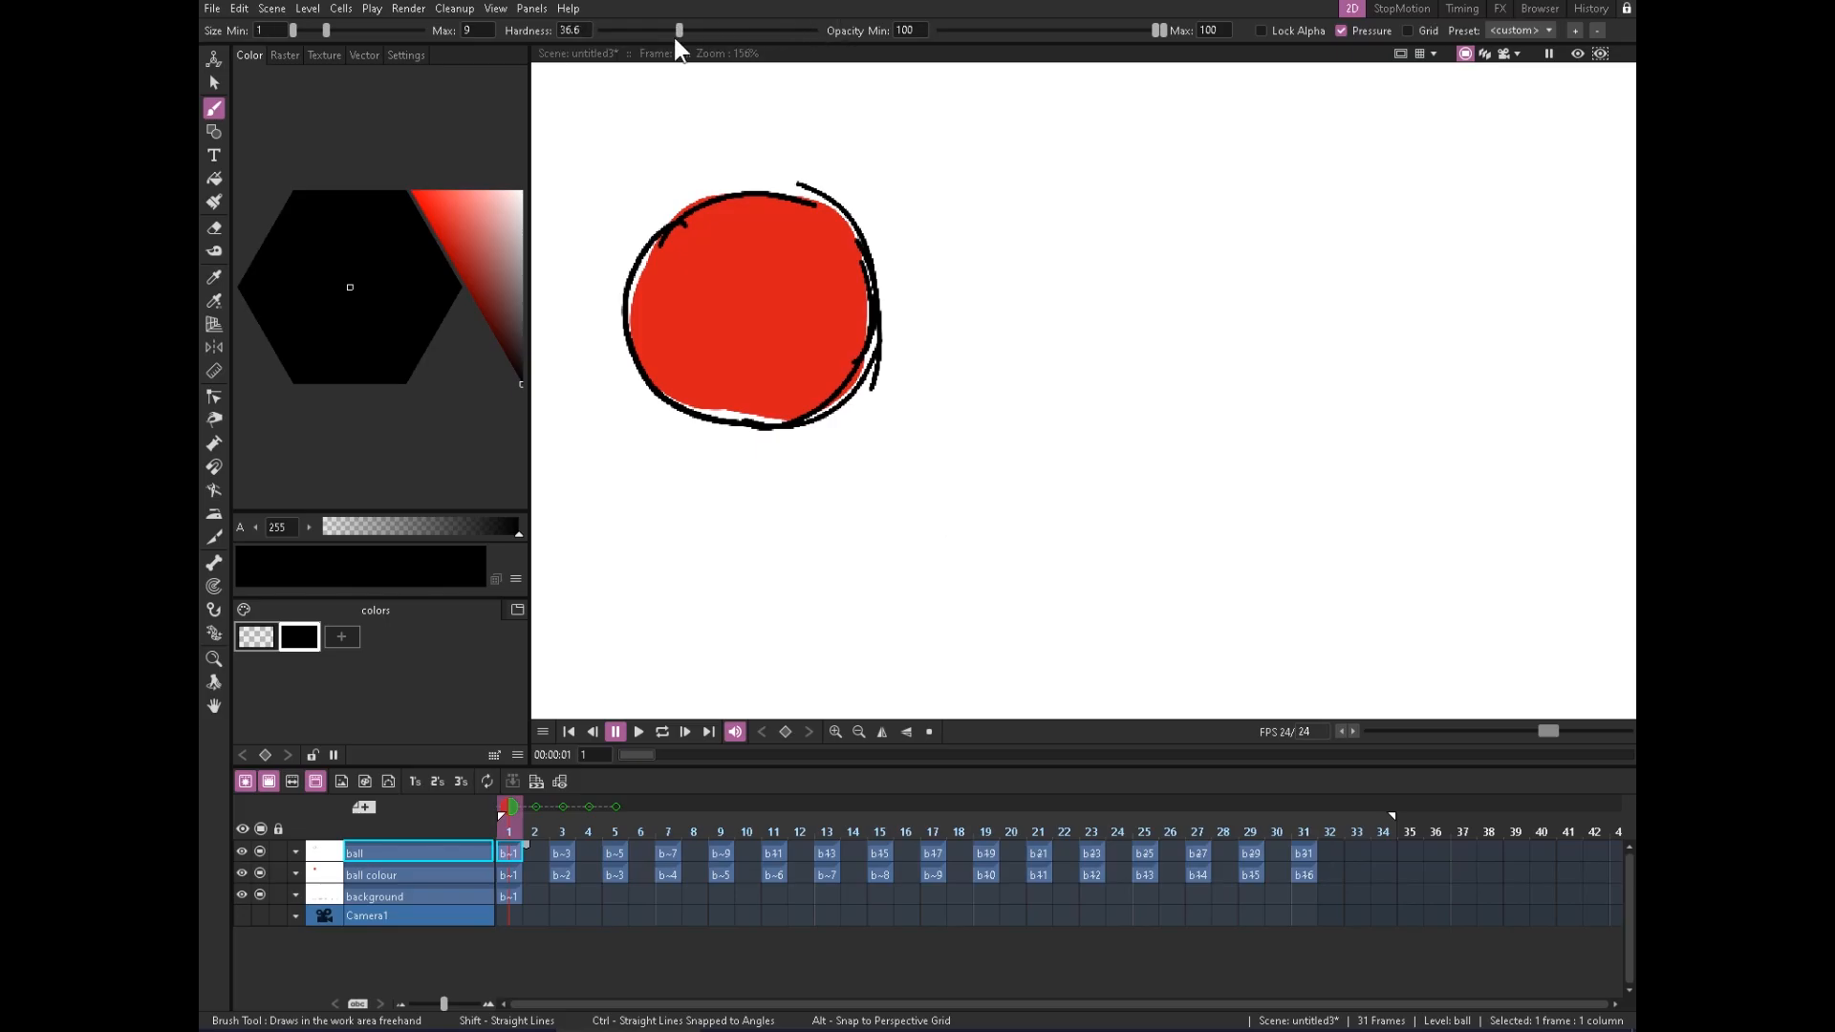
# Set the brush hardness to 28.09 and draw curved seam lines across the ball on frames 1 and 3 of the ball level
pyautogui.moveTo(674, 39); pyautogui.dragTo(657, 36)
pyautogui.moveTo(682, 378); pyautogui.dragTo(833, 222)
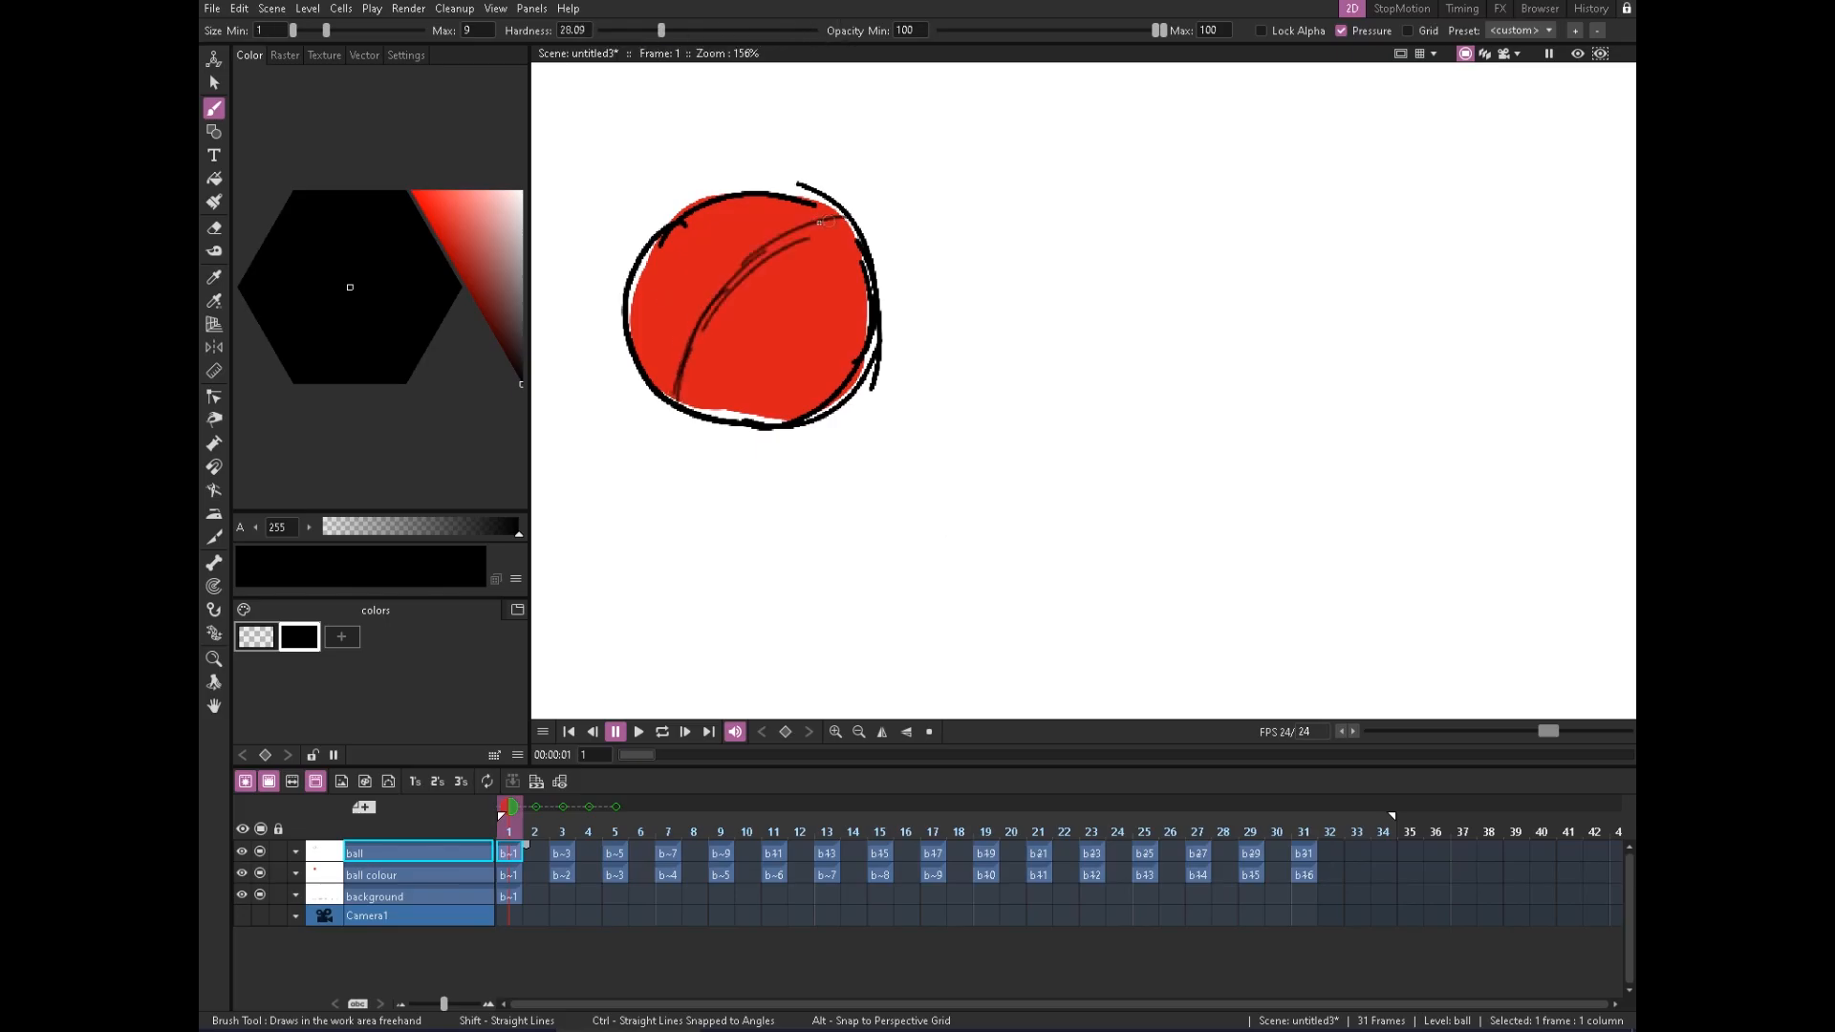
pyautogui.click(535, 850)
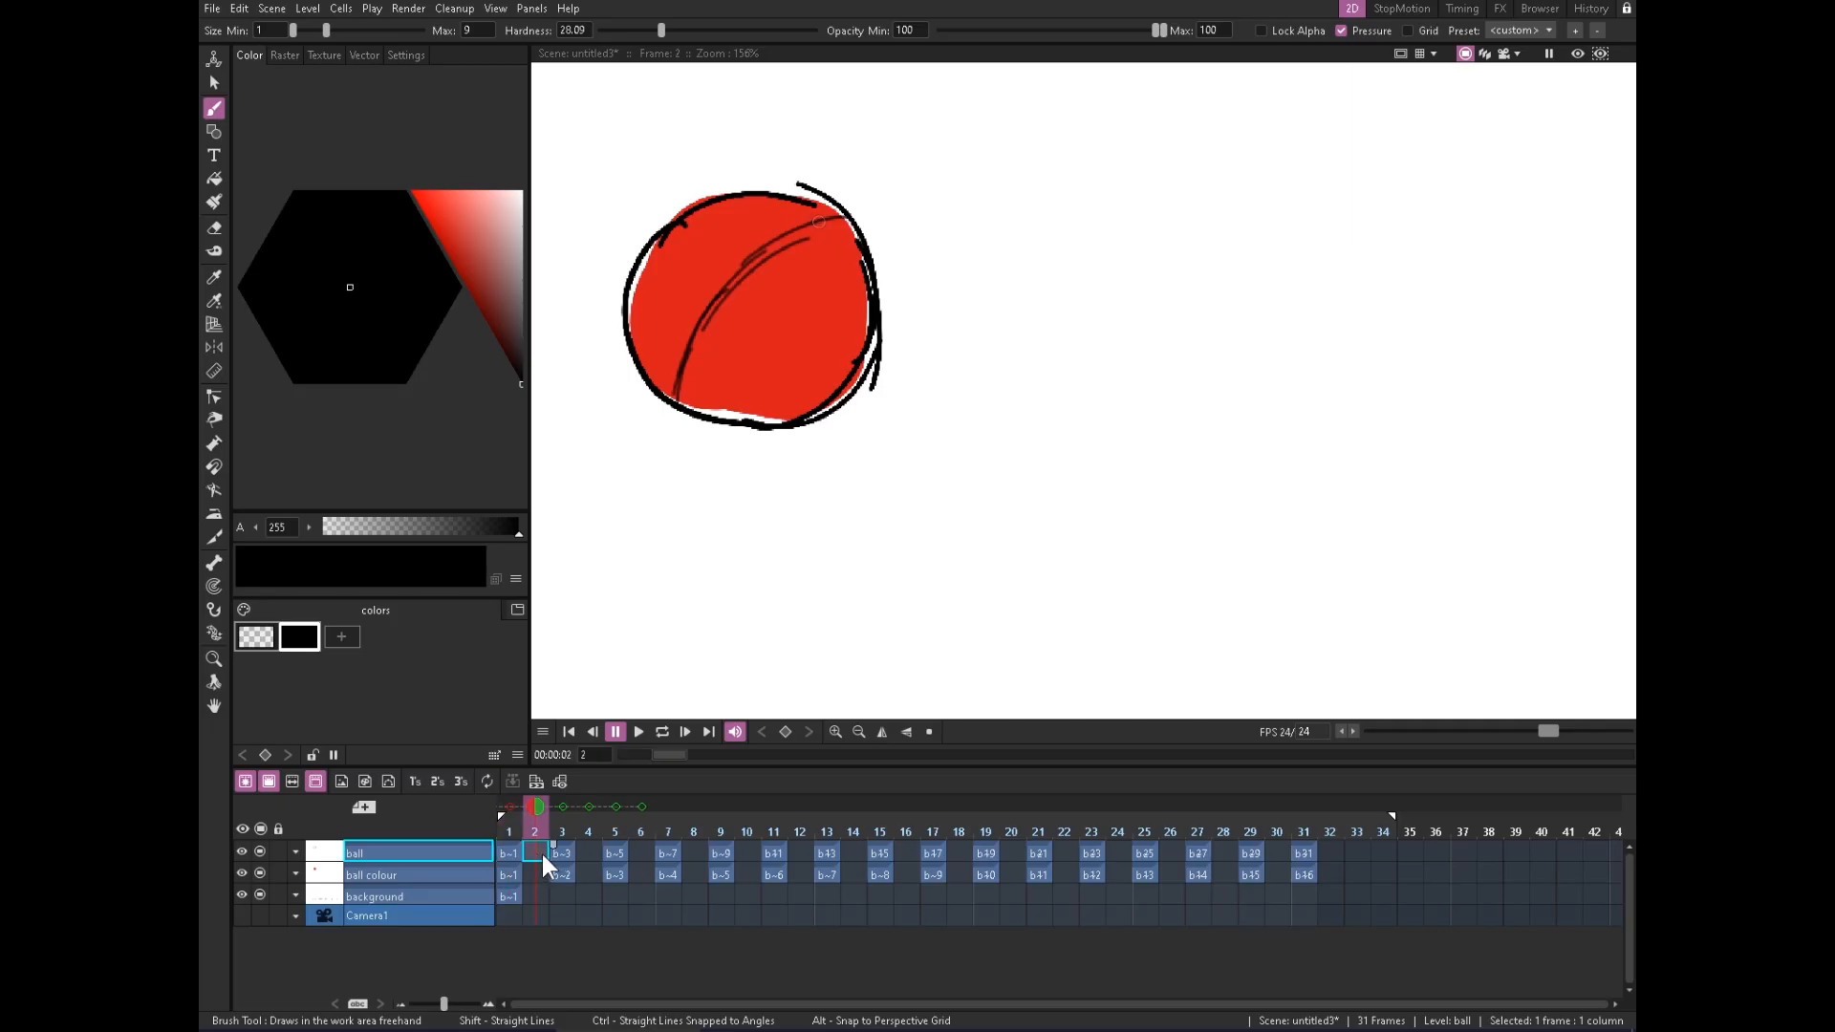
pyautogui.click(508, 850)
pyautogui.click(536, 847)
pyautogui.click(510, 851)
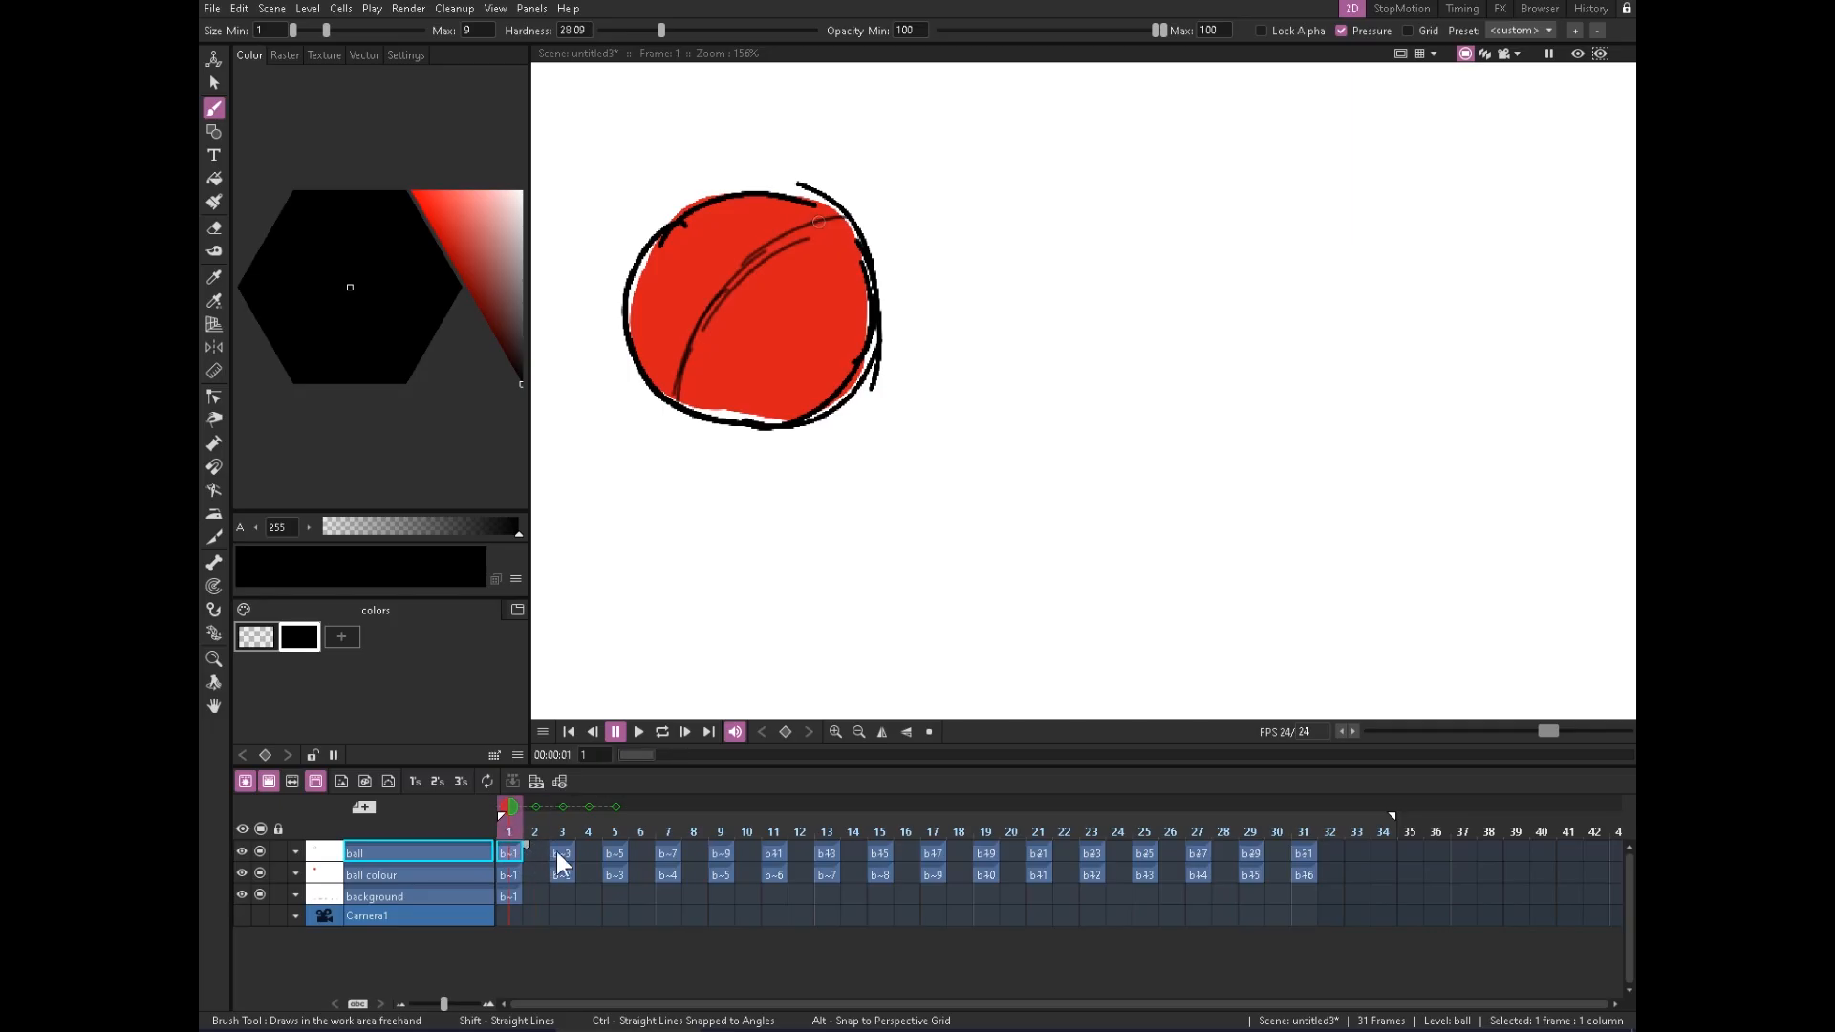
pyautogui.click(562, 853)
pyautogui.moveTo(839, 529); pyautogui.dragTo(945, 418)
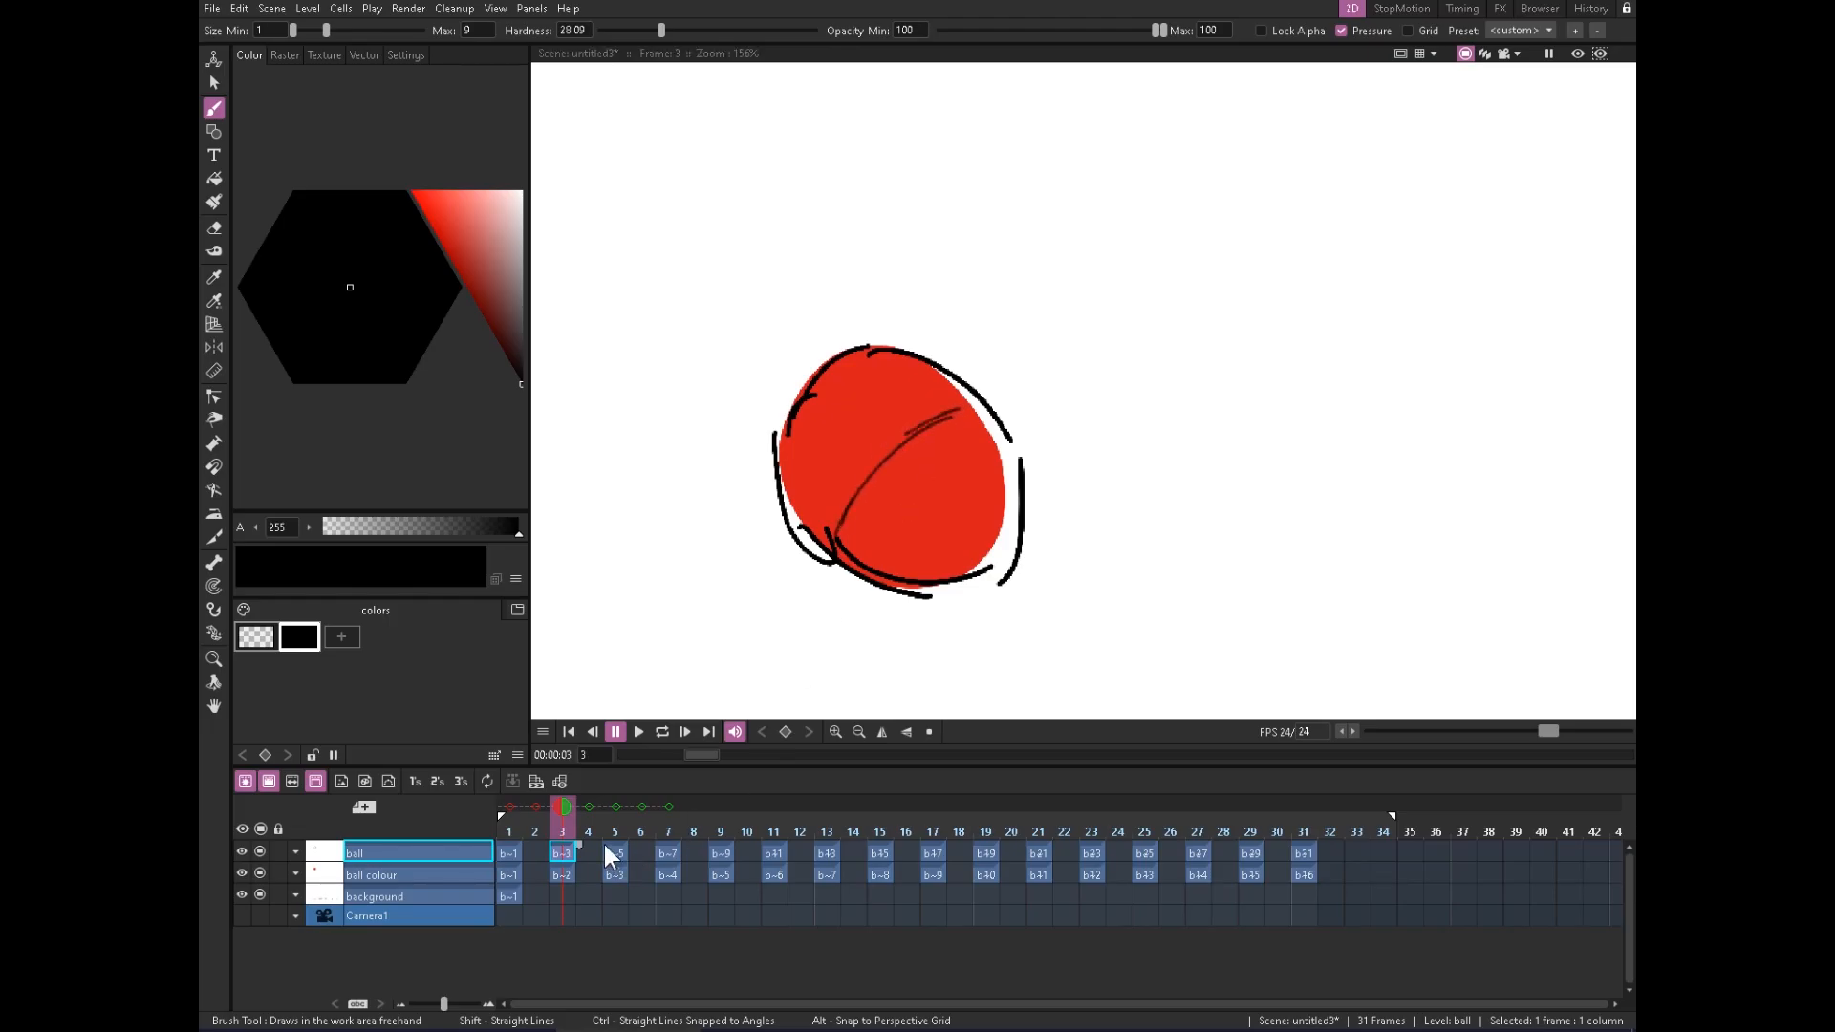
# Draw curved seam lines across the ball on frames 5 and 7 of the ball level
pyautogui.moveTo(1195, 545)
pyautogui.mouseDown()
pyautogui.moveTo(1064, 446)
pyautogui.moveTo(1083, 432)
pyautogui.mouseUp()
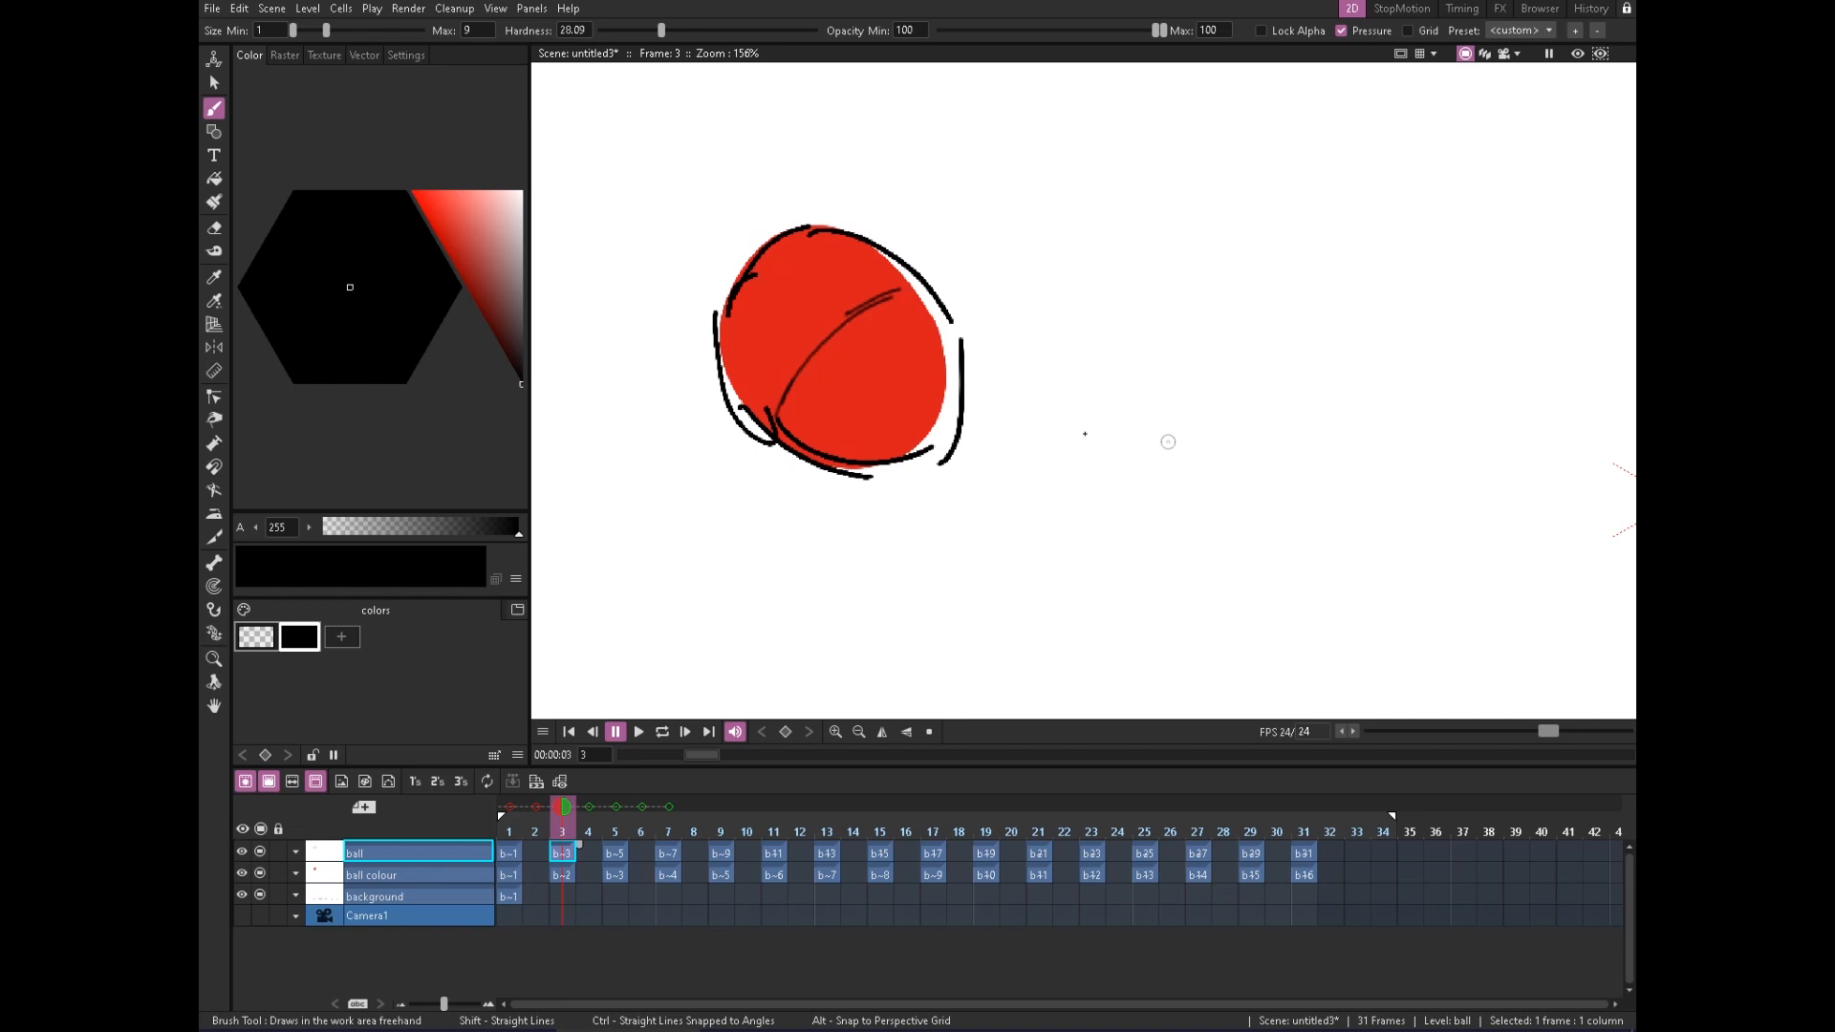
pyautogui.moveTo(998, 458)
pyautogui.mouseDown()
pyautogui.moveTo(873, 487)
pyautogui.moveTo(1016, 486)
pyautogui.mouseUp()
pyautogui.moveTo(1242, 497); pyautogui.dragTo(1288, 507)
pyautogui.moveTo(1183, 454)
pyautogui.mouseDown()
pyautogui.moveTo(1315, 527)
pyautogui.moveTo(1129, 476)
pyautogui.mouseUp()
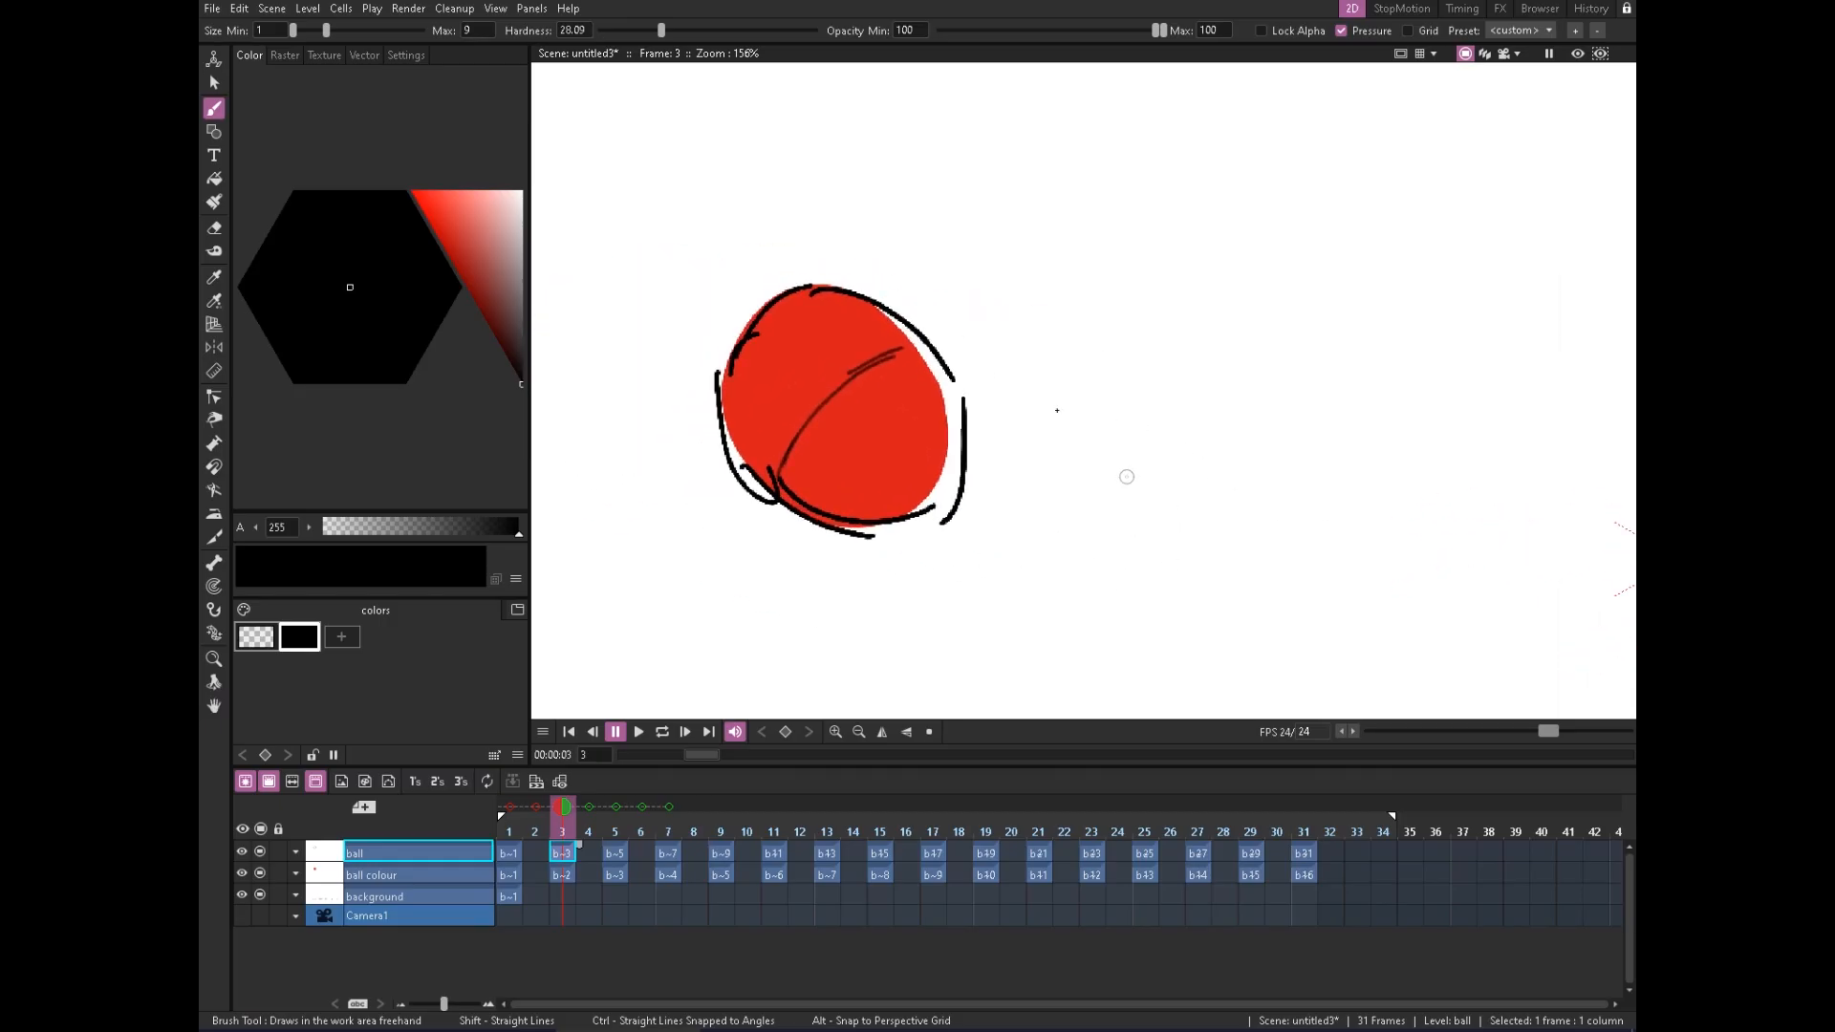
pyautogui.press('space')
pyautogui.moveTo(1139, 555)
pyautogui.mouseDown()
pyautogui.moveTo(1057, 554)
pyautogui.moveTo(1178, 546)
pyautogui.moveTo(933, 593)
pyautogui.moveTo(1268, 527)
pyautogui.mouseUp()
pyautogui.click(616, 854)
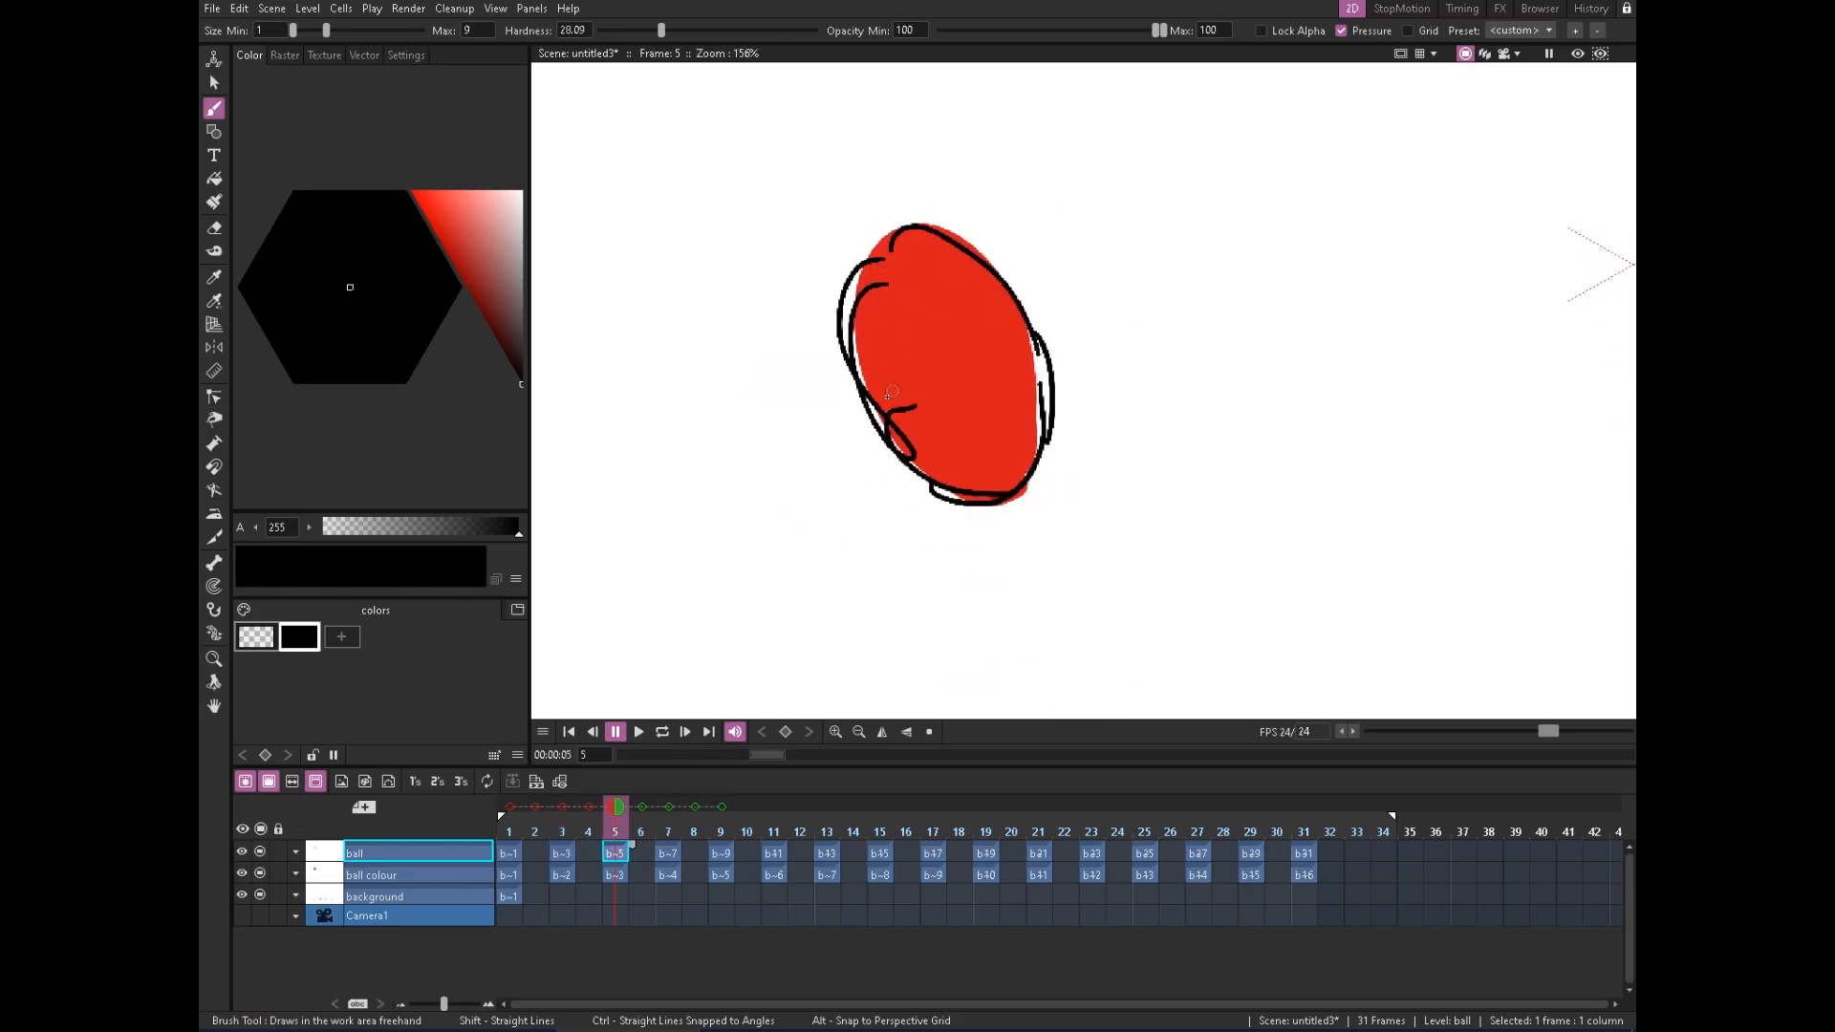
pyautogui.click(668, 854)
pyautogui.press('space')
pyautogui.moveTo(1079, 591); pyautogui.dragTo(990, 273)
pyautogui.moveTo(878, 301); pyautogui.dragTo(955, 288)
pyautogui.press('space')
pyautogui.moveTo(1091, 247); pyautogui.dragTo(1031, 438)
pyautogui.moveTo(837, 321); pyautogui.dragTo(873, 406)
pyautogui.moveTo(873, 392); pyautogui.dragTo(902, 504)
pyautogui.press('space')
pyautogui.moveTo(1039, 646)
pyautogui.mouseDown()
pyautogui.moveTo(1362, 489)
pyautogui.moveTo(1095, 542)
pyautogui.mouseUp()
pyautogui.press('space')
pyautogui.moveTo(975, 347)
pyautogui.mouseDown()
pyautogui.moveTo(940, 383)
pyautogui.moveTo(938, 506)
pyautogui.mouseUp()
# Draw short seam lines across the ball on frames 9 and 11 of the ball level
pyautogui.click(718, 854)
pyautogui.press('space')
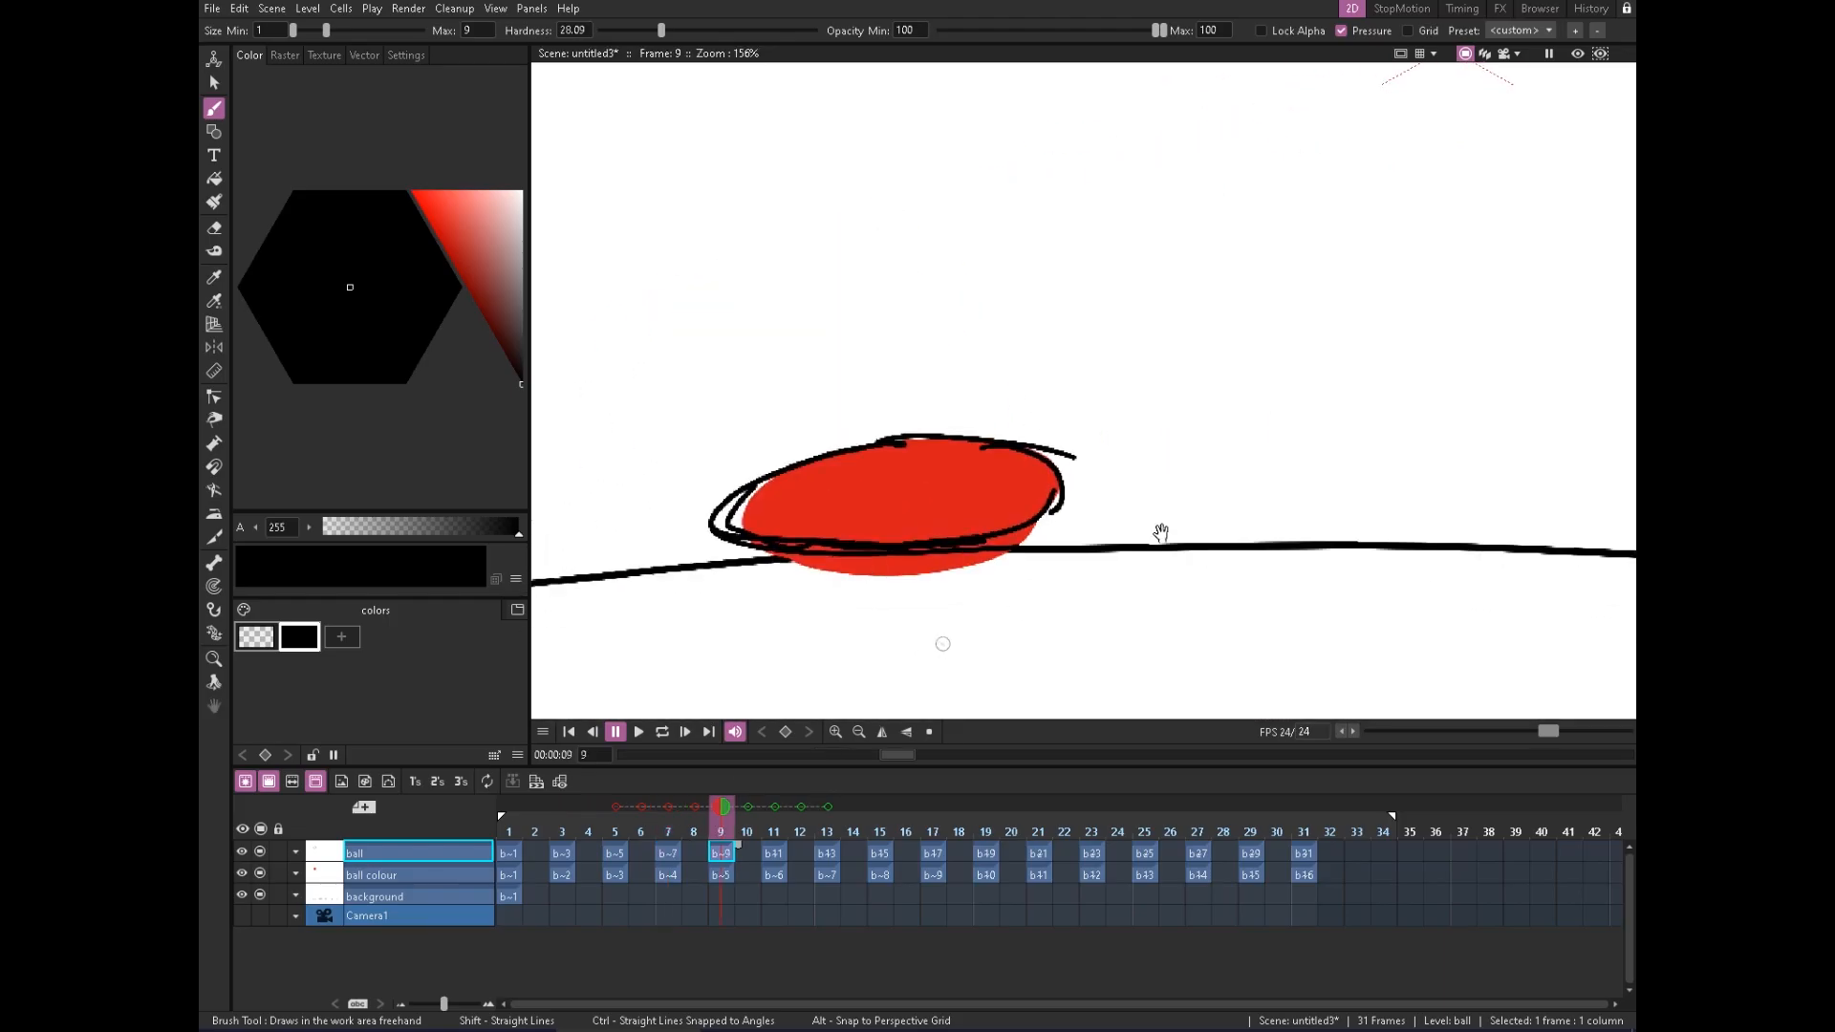
pyautogui.moveTo(1160, 532); pyautogui.dragTo(1209, 397)
pyautogui.moveTo(784, 376)
pyautogui.mouseDown()
pyautogui.moveTo(1072, 351)
pyautogui.moveTo(979, 611)
pyautogui.moveTo(918, 431)
pyautogui.mouseUp()
pyautogui.click(773, 847)
pyautogui.press('space')
pyautogui.moveTo(836, 388); pyautogui.dragTo(931, 428)
pyautogui.press('space')
pyautogui.moveTo(1186, 484)
pyautogui.mouseDown()
pyautogui.moveTo(1057, 471)
pyautogui.moveTo(1161, 425)
pyautogui.mouseUp()
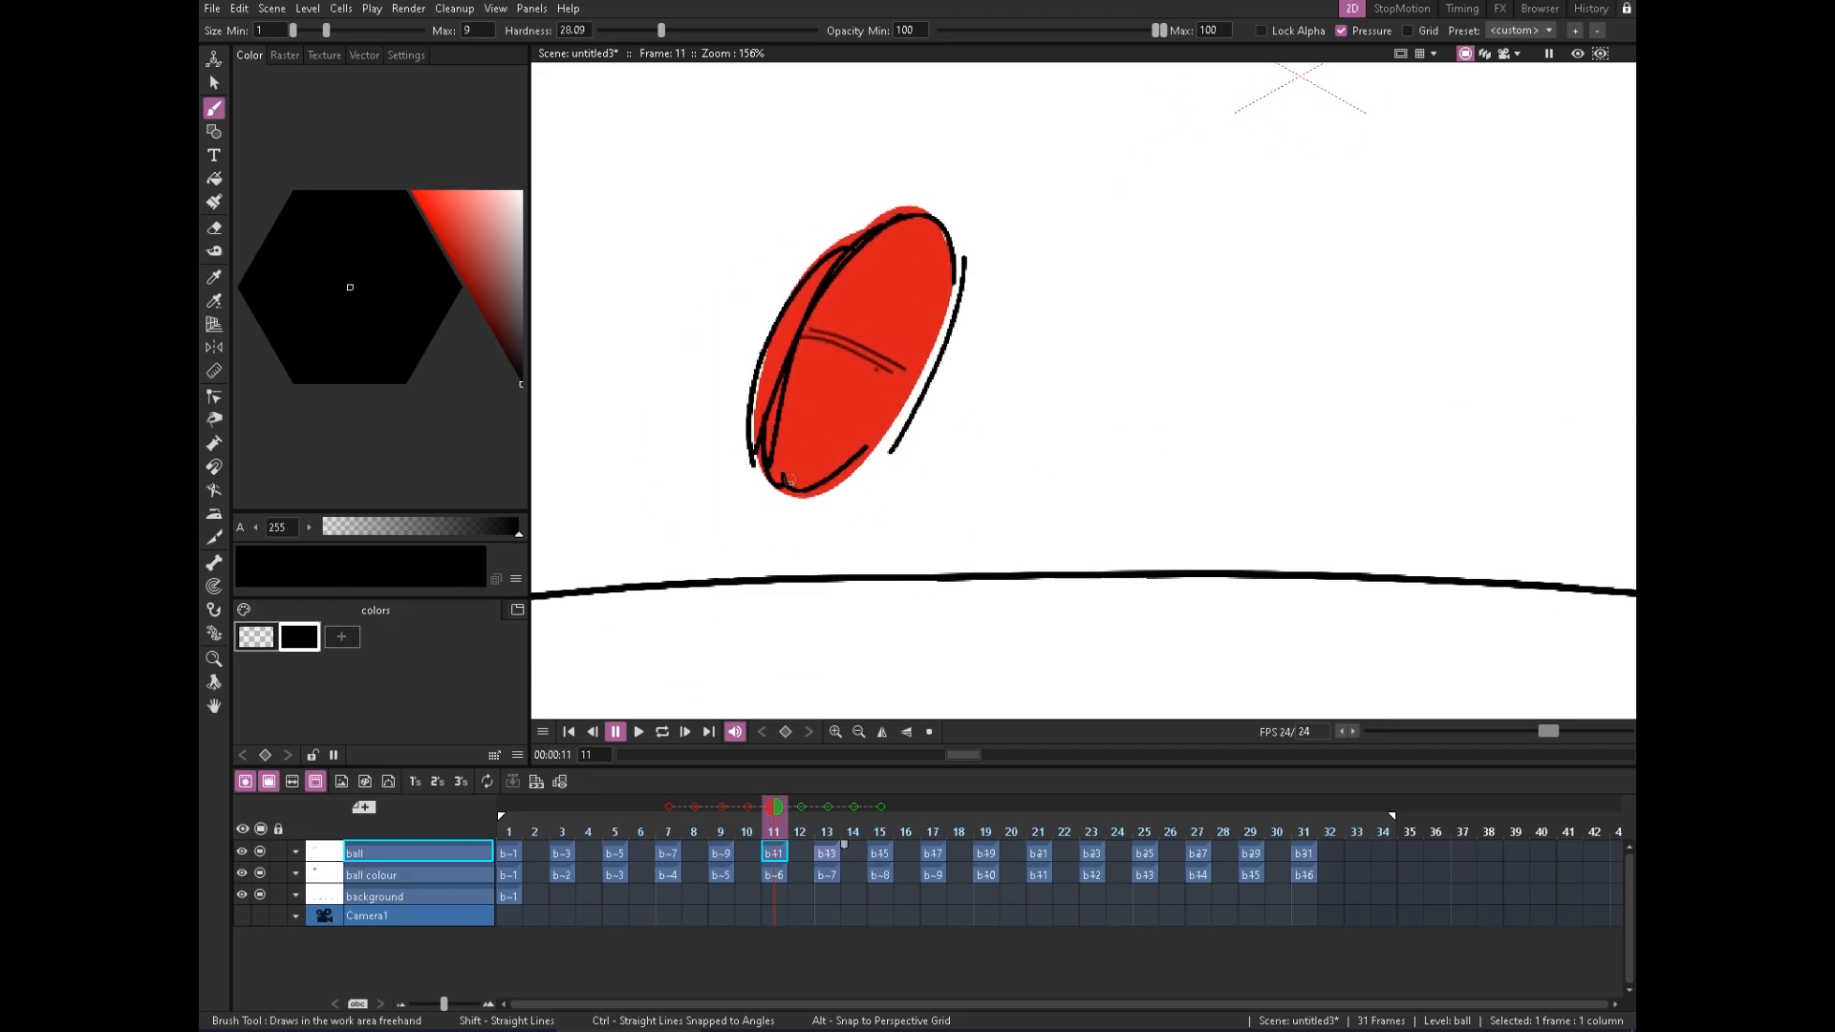
pyautogui.moveTo(874, 344); pyautogui.dragTo(886, 320)
# Draw two nearly parallel seam lines across the ball on frame 13 of the ball level
pyautogui.click(828, 856)
pyautogui.press('space')
pyautogui.moveTo(1098, 476); pyautogui.dragTo(977, 689)
pyautogui.moveTo(823, 338); pyautogui.dragTo(924, 384)
pyautogui.moveTo(831, 327); pyautogui.dragTo(927, 380)
pyautogui.press('space')
pyautogui.moveTo(1127, 496)
pyautogui.mouseDown()
pyautogui.moveTo(1075, 432)
pyautogui.moveTo(1067, 599)
pyautogui.mouseUp()
# Draw two pairs of crossing curved seam lines over the ball on frame 15 of the ball level
pyautogui.click(874, 854)
pyautogui.press('space')
pyautogui.moveTo(846, 314); pyautogui.dragTo(992, 424)
pyautogui.moveTo(917, 294); pyautogui.dragTo(991, 426)
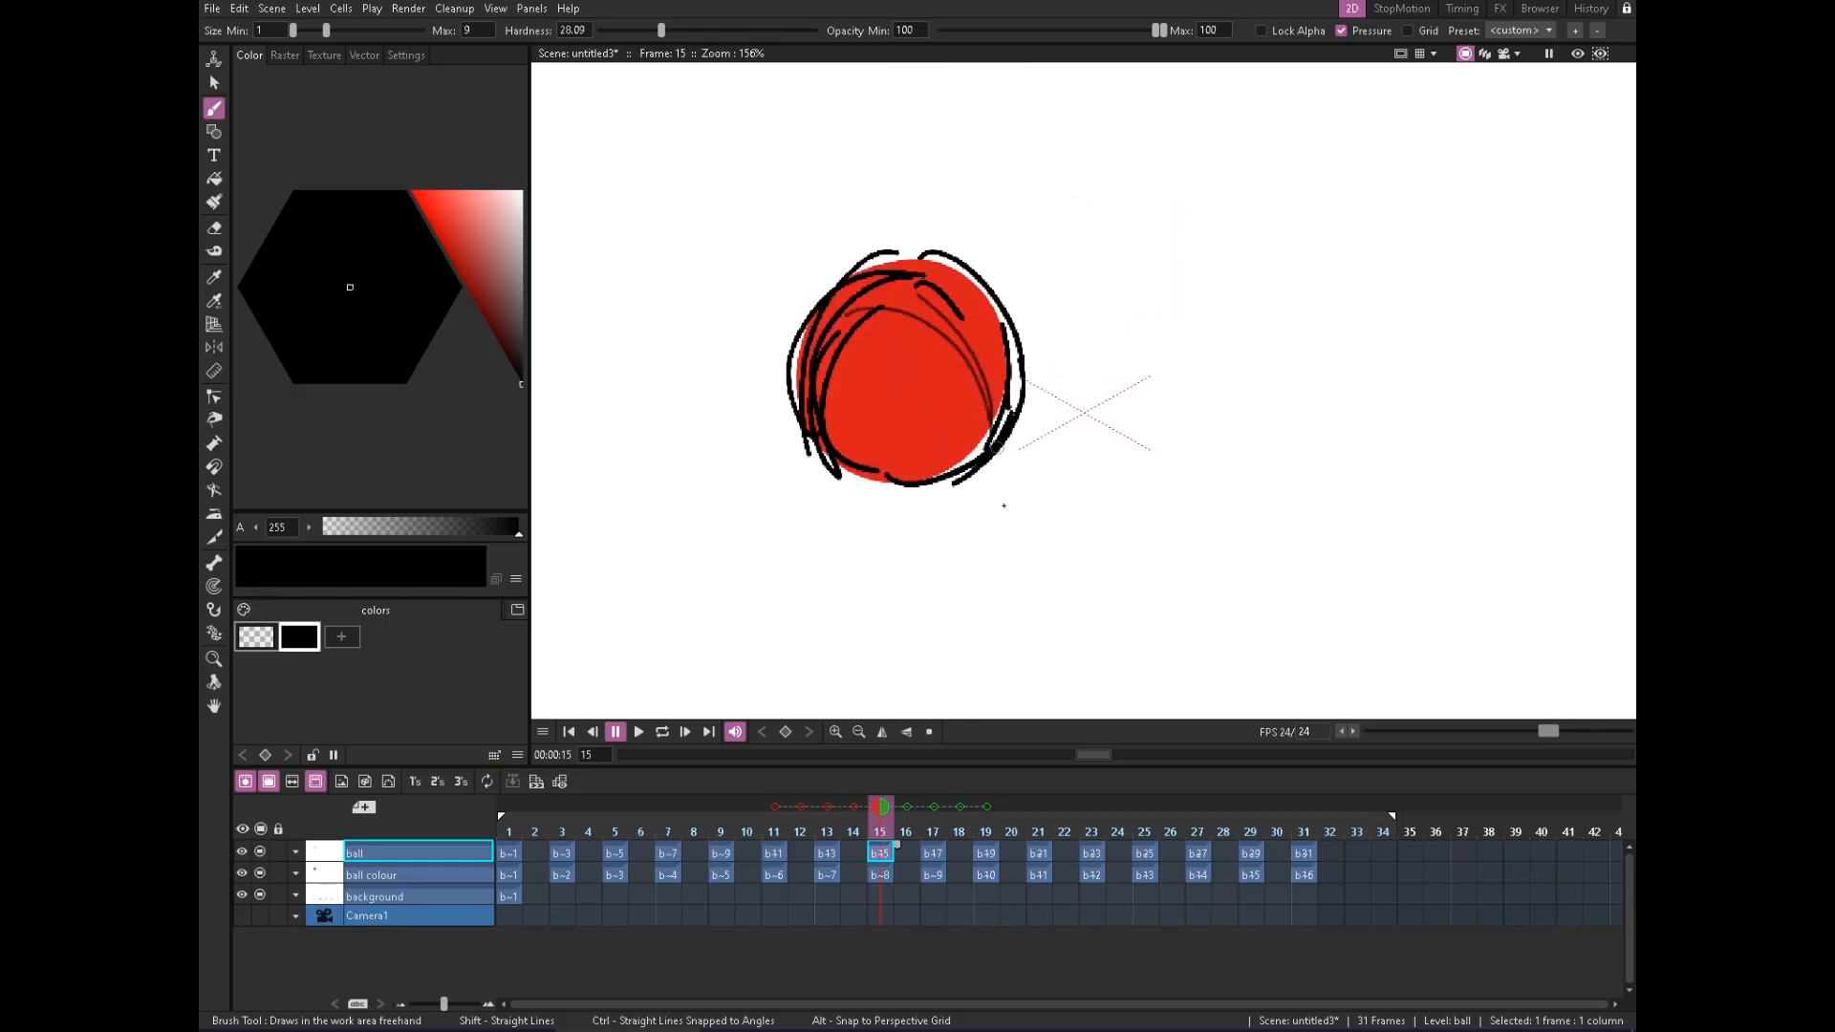
pyautogui.press('space')
pyautogui.moveTo(1050, 335)
pyautogui.mouseDown()
pyautogui.moveTo(1313, 353)
pyautogui.moveTo(1183, 355)
pyautogui.mouseUp()
pyautogui.moveTo(1091, 300); pyautogui.dragTo(994, 447)
pyautogui.moveTo(1047, 332); pyautogui.dragTo(1009, 389)
pyautogui.press('space')
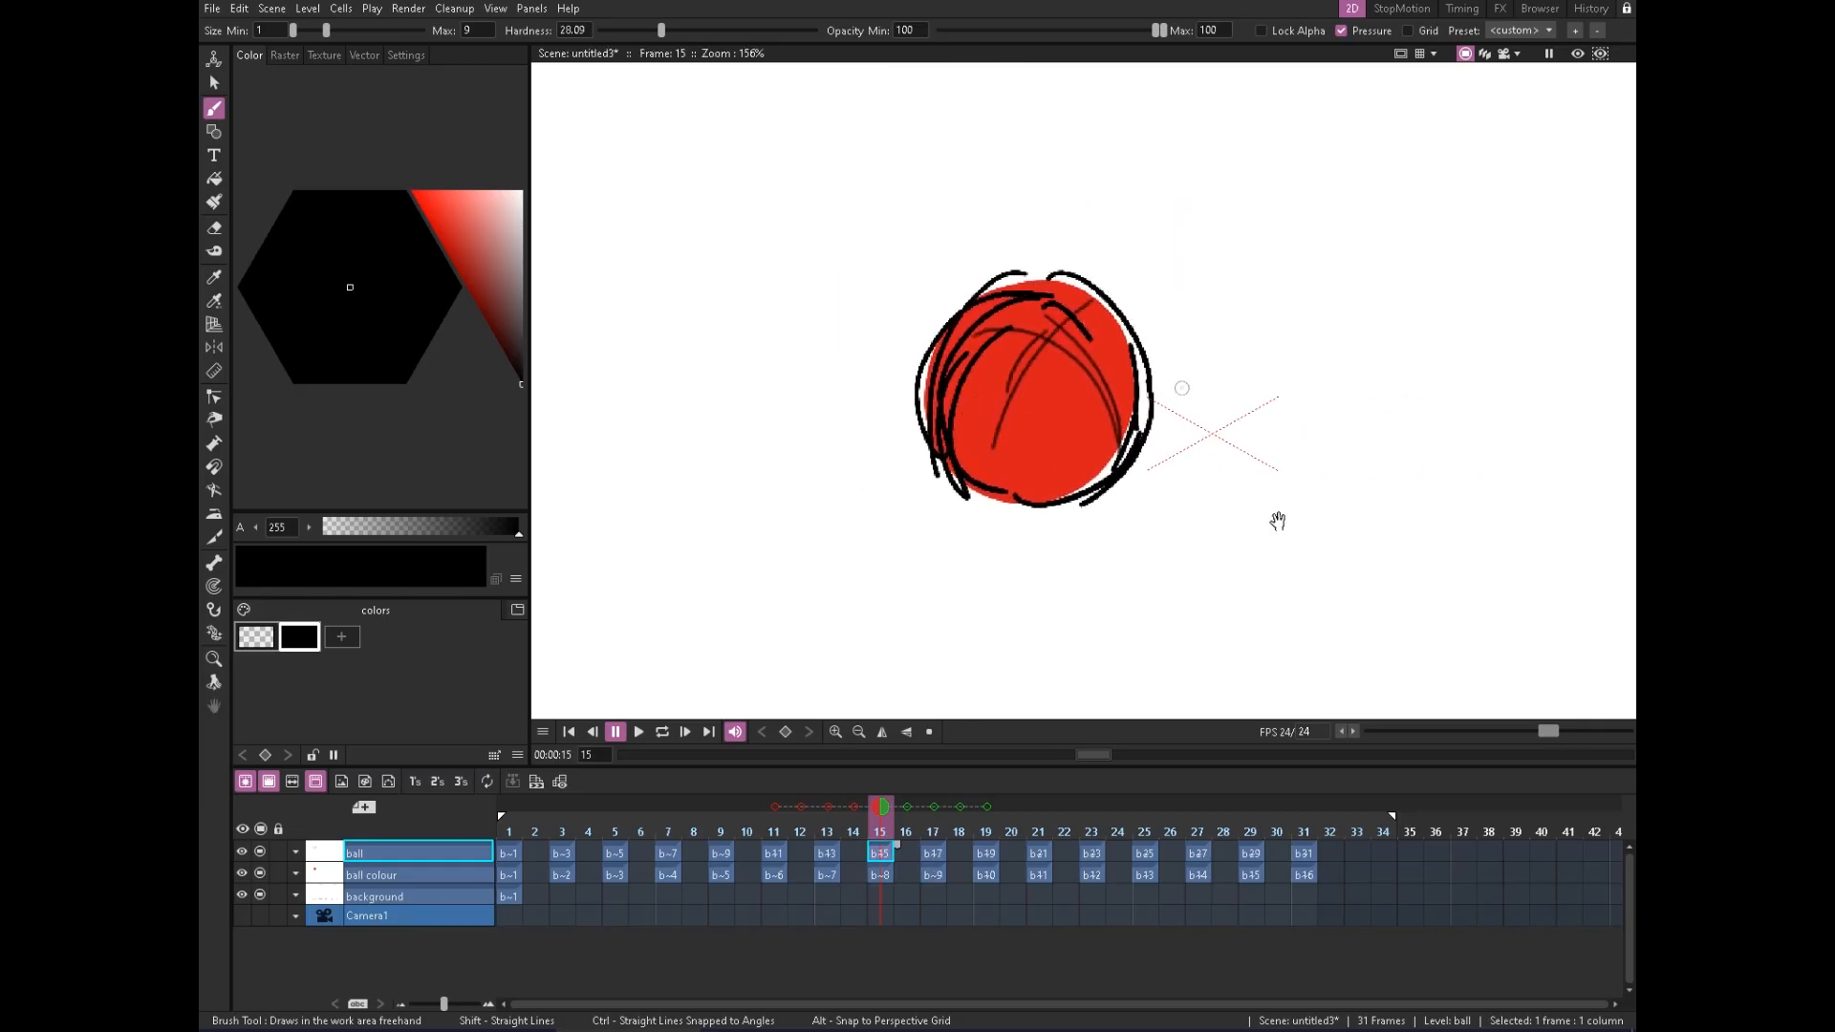
pyautogui.moveTo(1207, 416); pyautogui.dragTo(885, 320)
# Draw curved seam lines across the ball on frames 17 and 19 of the ball level
pyautogui.click(934, 853)
pyautogui.moveTo(1080, 328); pyautogui.dragTo(1015, 380)
pyautogui.press('space')
pyautogui.moveTo(1258, 532); pyautogui.dragTo(1070, 403)
pyautogui.moveTo(837, 225); pyautogui.dragTo(897, 326)
pyautogui.click(986, 855)
pyautogui.press('space')
pyautogui.moveTo(1016, 477)
pyautogui.mouseDown()
pyautogui.moveTo(995, 387)
pyautogui.moveTo(908, 417)
pyautogui.mouseUp()
pyautogui.moveTo(870, 270); pyautogui.dragTo(1003, 452)
pyautogui.moveTo(957, 324); pyautogui.dragTo(1009, 410)
pyautogui.press('space')
pyautogui.moveTo(1154, 543); pyautogui.dragTo(1013, 440)
# Draw curved seam lines across the ball on frame 21 of the ball level
pyautogui.click(1044, 857)
pyautogui.press('space')
pyautogui.moveTo(1183, 450); pyautogui.dragTo(1477, 406)
pyautogui.moveTo(1140, 432); pyautogui.dragTo(1252, 416)
pyautogui.moveTo(1160, 252); pyautogui.dragTo(1240, 462)
pyautogui.moveTo(1170, 226); pyautogui.dragTo(1281, 376)
pyautogui.press('space')
pyautogui.moveTo(1376, 513); pyautogui.dragTo(1058, 471)
# Draw seam lines along and across the flattened ball on frame 23 of the ball level
pyautogui.click(1093, 853)
pyautogui.moveTo(1086, 553); pyautogui.dragTo(1396, 556)
pyautogui.moveTo(1130, 468); pyautogui.dragTo(1365, 480)
pyautogui.moveTo(1195, 470)
pyautogui.mouseDown()
pyautogui.moveTo(1154, 464)
pyautogui.moveTo(1392, 476)
pyautogui.mouseUp()
pyautogui.moveTo(1274, 413); pyautogui.dragTo(1301, 507)
pyautogui.moveTo(1297, 423); pyautogui.dragTo(1309, 470)
pyautogui.moveTo(1161, 452); pyautogui.dragTo(1261, 442)
pyautogui.press('space')
pyautogui.moveTo(1451, 562)
pyautogui.mouseDown()
pyautogui.moveTo(1110, 479)
pyautogui.moveTo(1032, 433)
pyautogui.mouseUp()
# Add curved seam lines to the ball on frames 25 to 29 of the ball level
pyautogui.click(1144, 853)
pyautogui.press('space')
pyautogui.moveTo(1247, 353); pyautogui.dragTo(1195, 543)
pyautogui.moveTo(1138, 220); pyautogui.dragTo(1084, 422)
pyautogui.click(1195, 854)
pyautogui.click(1251, 854)
pyautogui.moveTo(964, 316); pyautogui.dragTo(1117, 458)
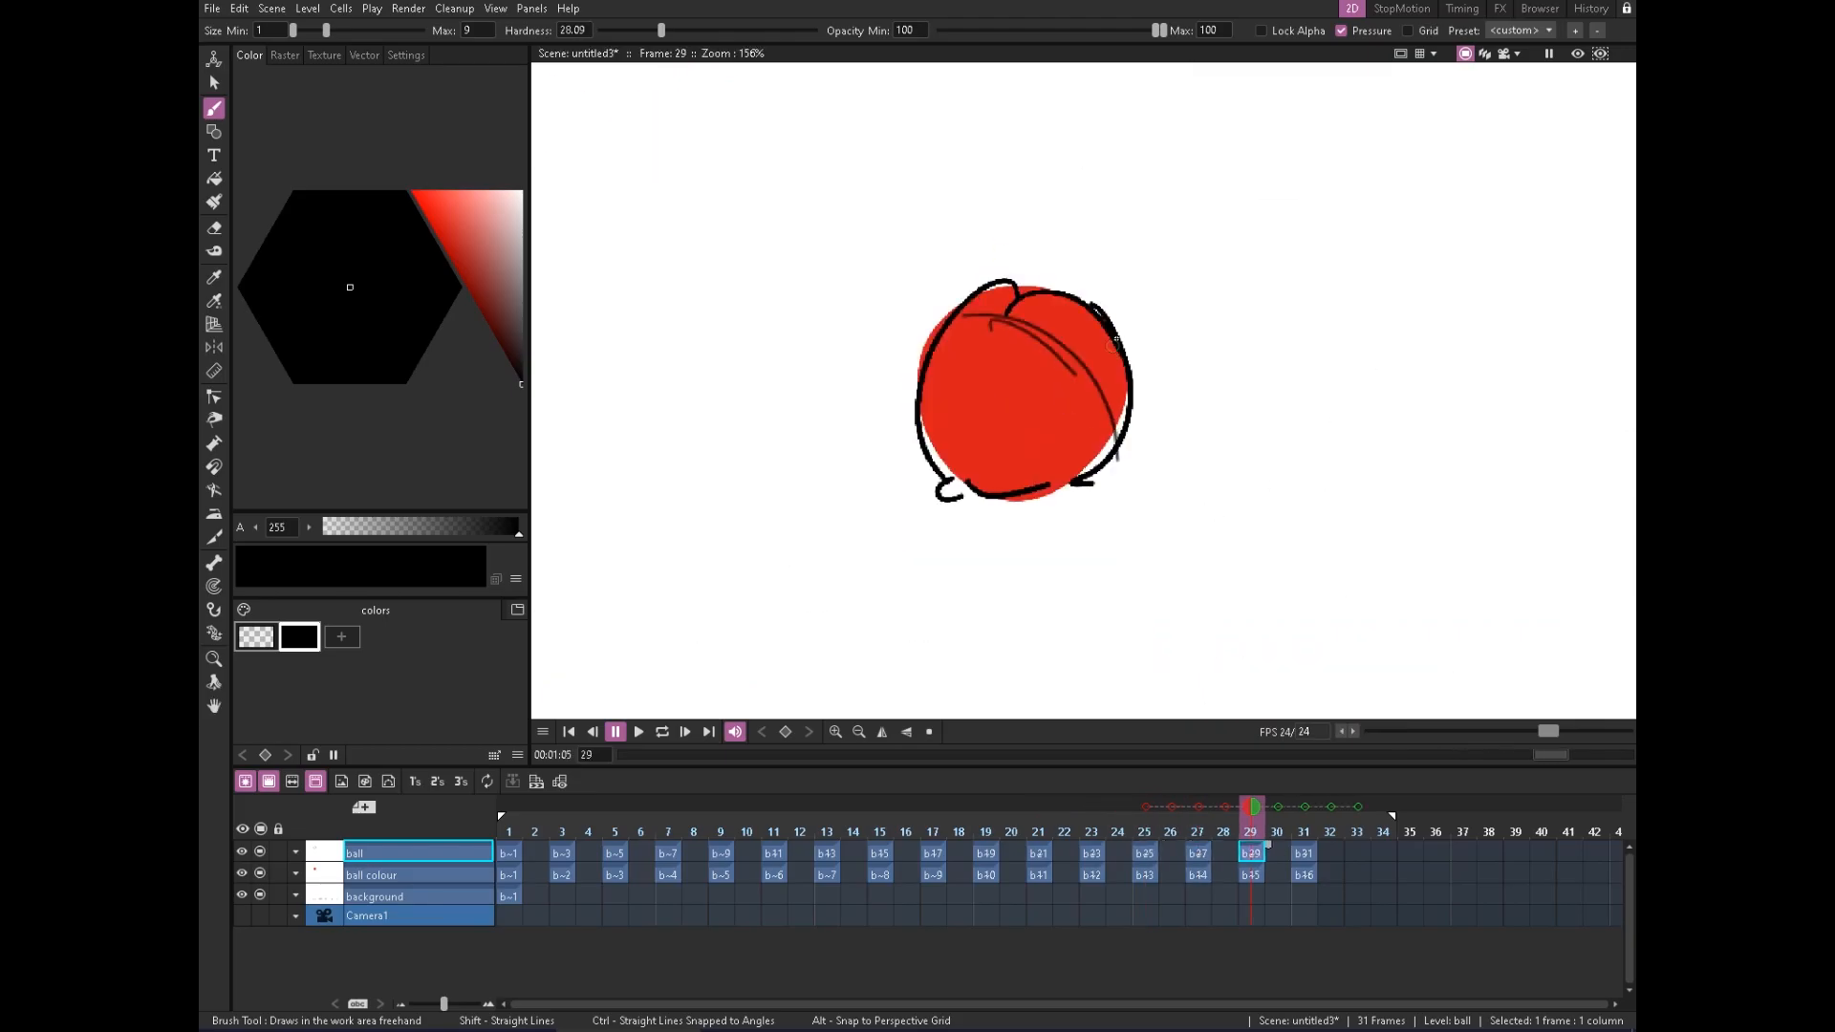
# Play the animation with the full camera frame in view to examine the ball's seam lines
pyautogui.scroll(-5, 1076, 376)
pyautogui.click(639, 732)
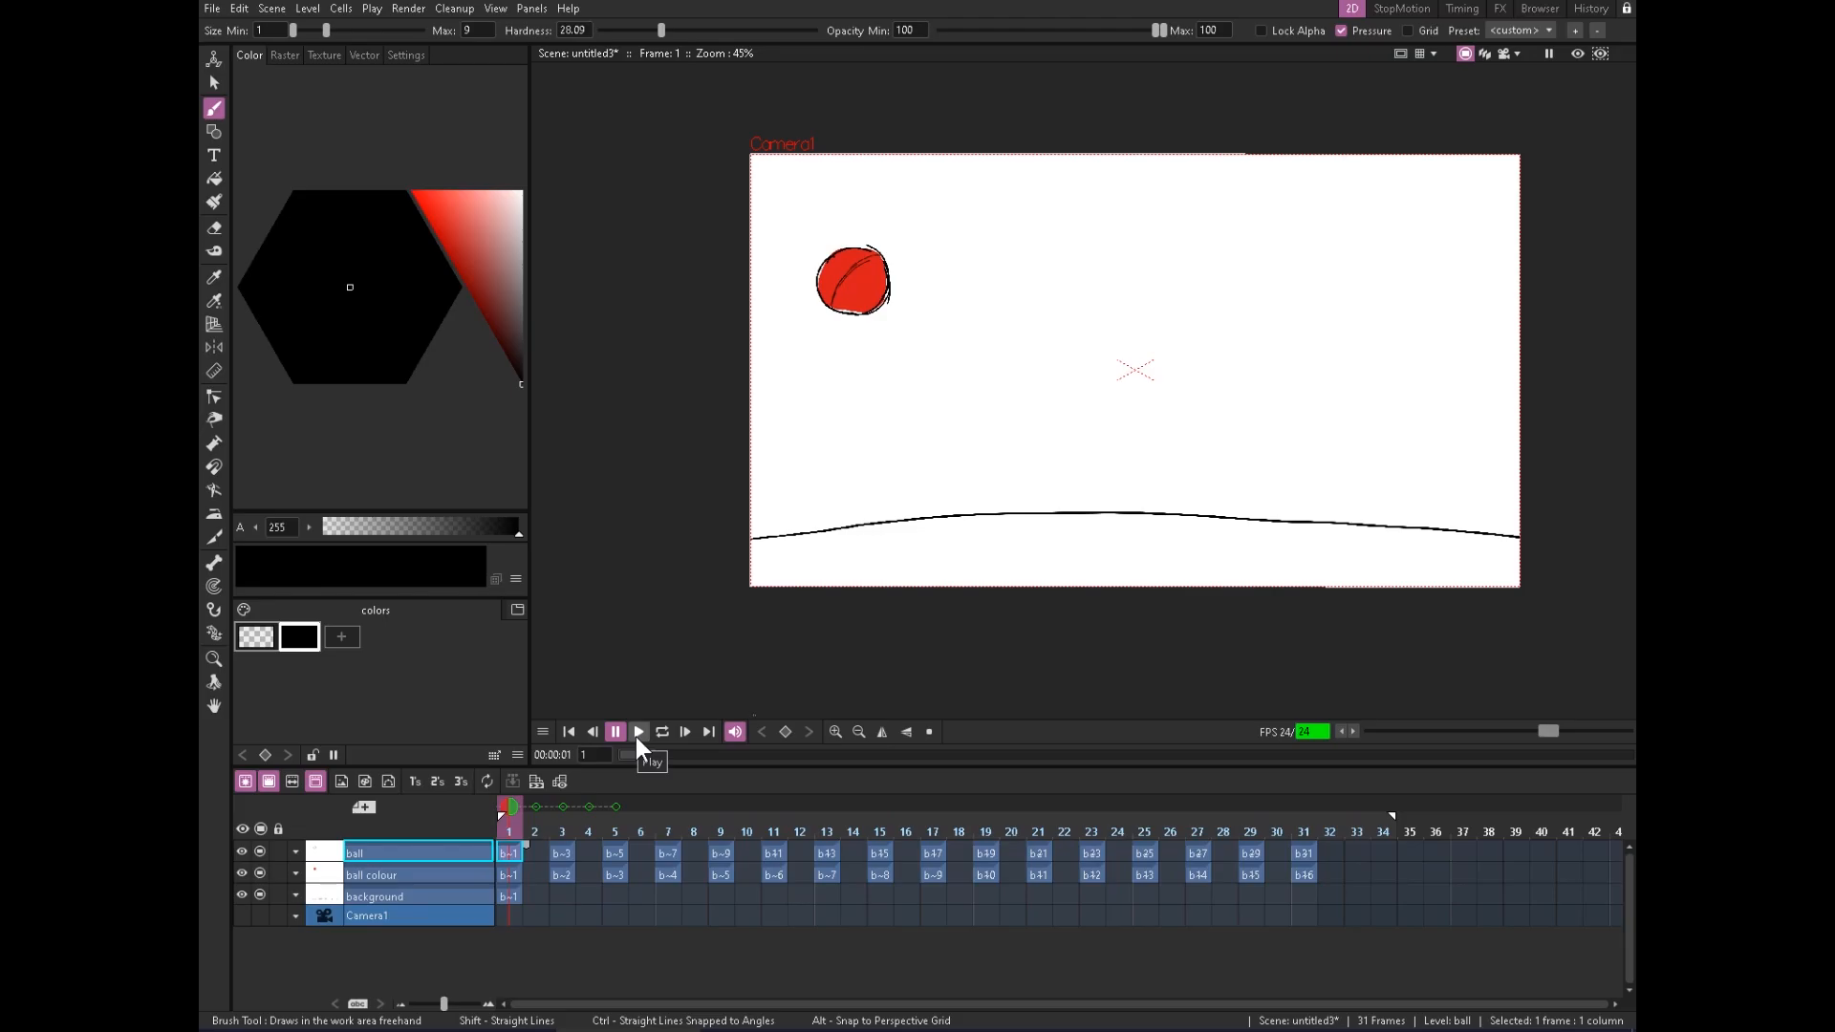
pyautogui.click(638, 733)
# Draw test strokes beside the ball on frame 1, comparing them with strokes at a minimum brush opacity of 27.35
pyautogui.scroll(7, 923, 268)
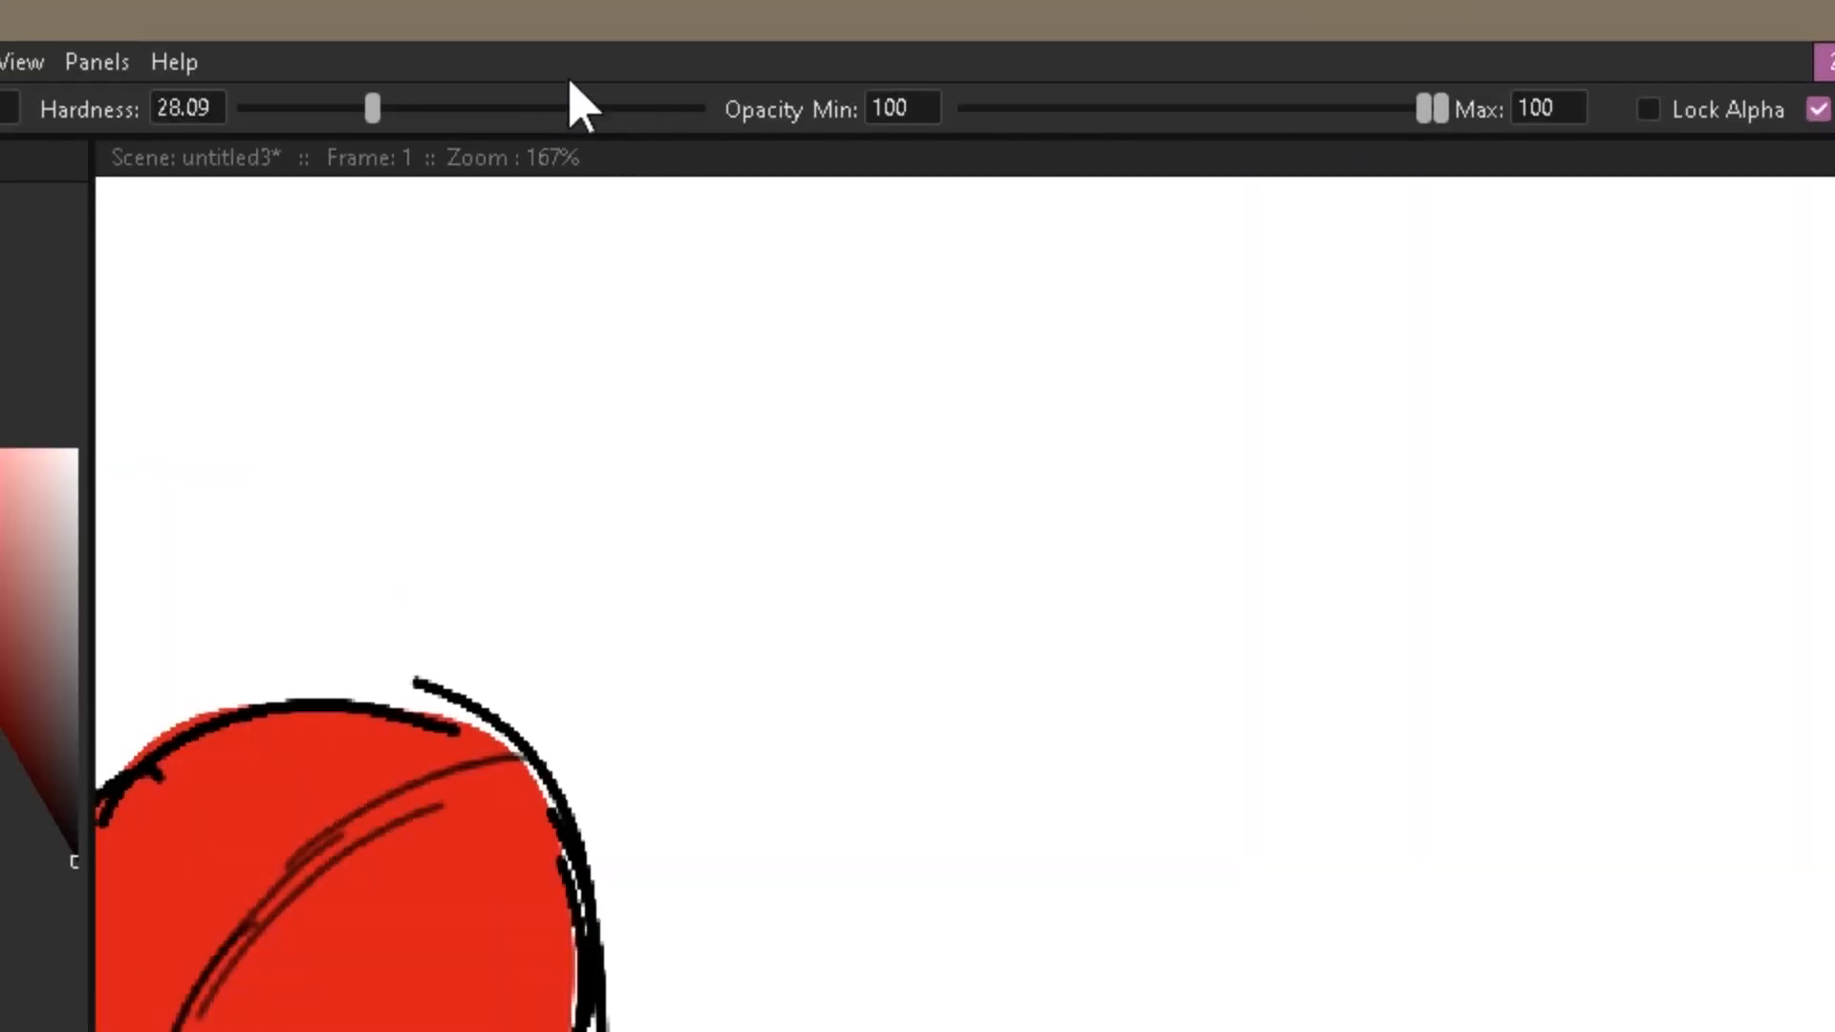
pyautogui.moveTo(980, 798); pyautogui.dragTo(1185, 621)
pyautogui.moveTo(1018, 738); pyautogui.dragTo(1367, 619)
pyautogui.moveTo(1018, 726)
pyautogui.mouseDown()
pyautogui.moveTo(1057, 668)
pyautogui.moveTo(1285, 602)
pyautogui.mouseUp()
pyautogui.moveTo(1200, 113); pyautogui.dragTo(1078, 198)
pyautogui.moveTo(1011, 630); pyautogui.dragTo(1319, 488)
pyautogui.moveTo(1027, 598)
pyautogui.mouseDown()
pyautogui.moveTo(1372, 465)
pyautogui.moveTo(1338, 484)
pyautogui.moveTo(1400, 483)
pyautogui.mouseUp()
pyautogui.moveTo(1080, 564); pyautogui.dragTo(1441, 491)
# Lower the brush's maximum opacity to 46.12 and add faint test strokes beside the ball
pyautogui.moveTo(1448, 98); pyautogui.dragTo(1187, 113)
pyautogui.moveTo(1040, 614)
pyautogui.mouseDown()
pyautogui.moveTo(1114, 557)
pyautogui.moveTo(1452, 513)
pyautogui.mouseUp()
pyautogui.moveTo(1049, 585); pyautogui.dragTo(1361, 493)
# Set the brush opacity to minimum 70.2 and maximum 100 and draw more test strokes beside the ball
pyautogui.moveTo(1188, 113); pyautogui.dragTo(1442, 111)
pyautogui.moveTo(1085, 110); pyautogui.dragTo(1282, 113)
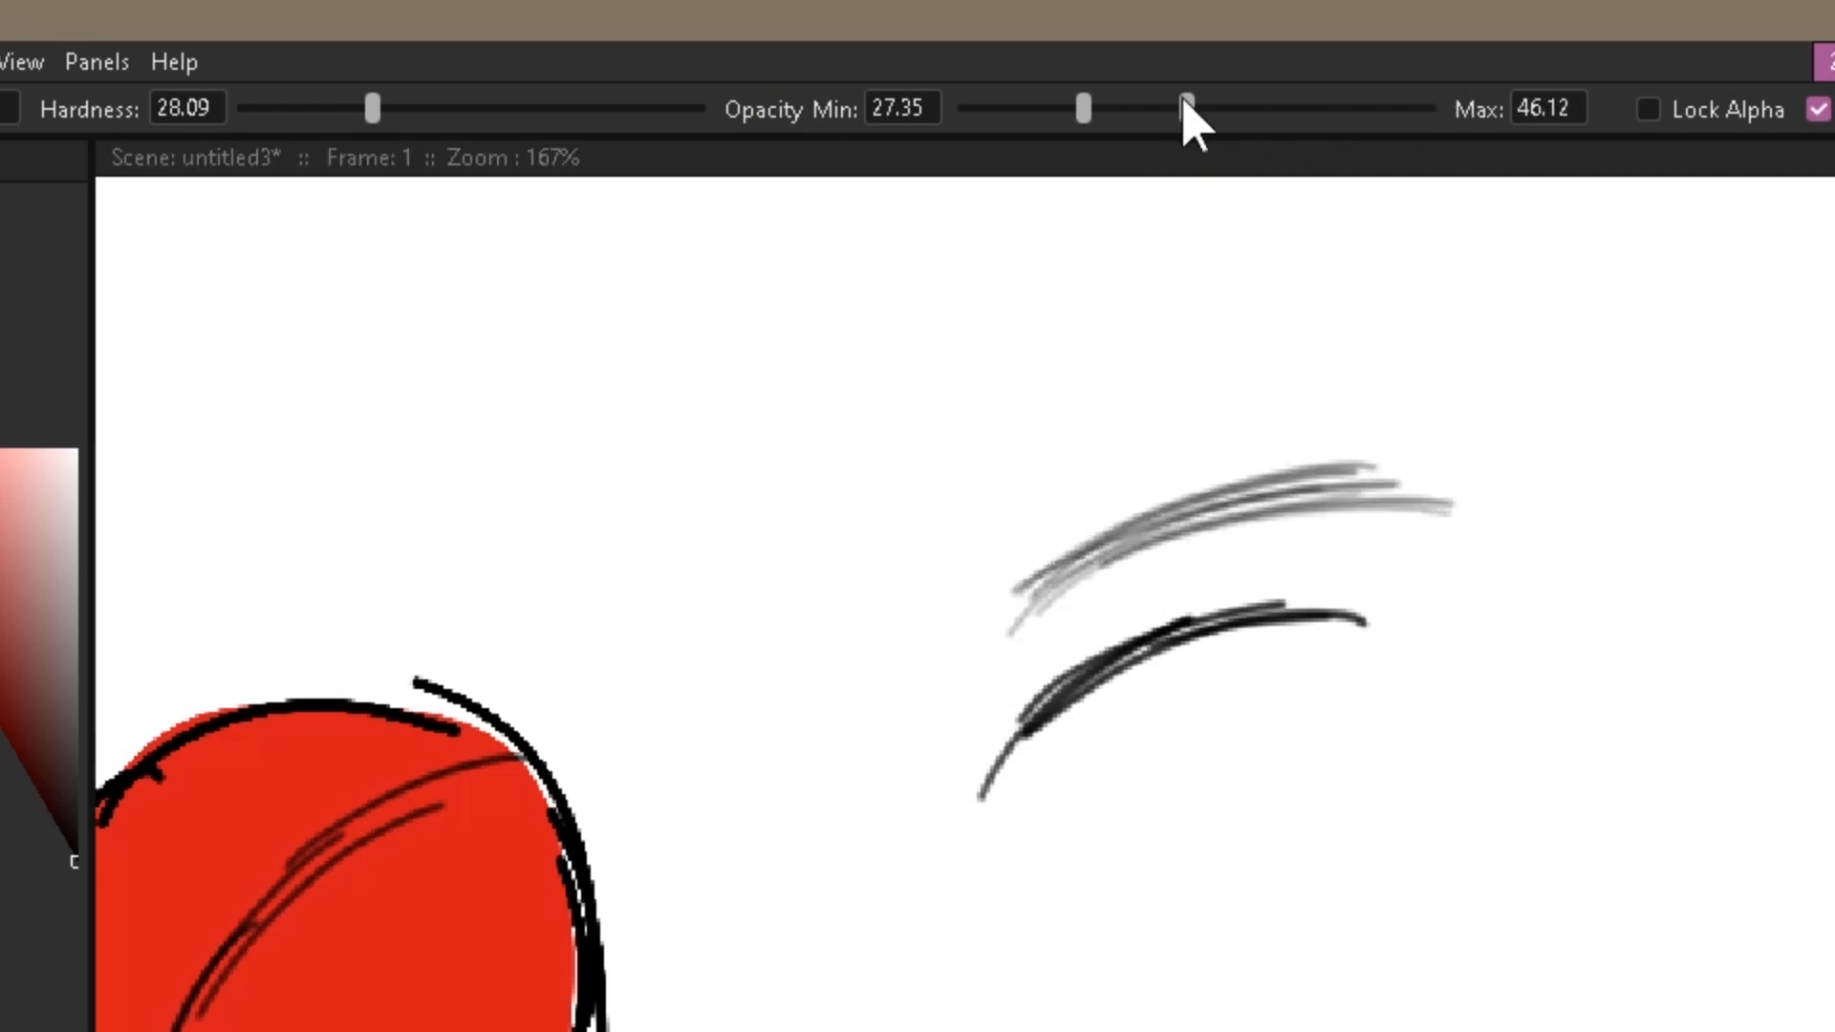
pyautogui.moveTo(985, 264)
pyautogui.mouseDown()
pyautogui.moveTo(1179, 219)
pyautogui.moveTo(1165, 212)
pyautogui.mouseUp()
pyautogui.moveTo(994, 241); pyautogui.dragTo(1168, 201)
pyautogui.moveTo(983, 244)
pyautogui.mouseDown()
pyautogui.moveTo(1168, 202)
pyautogui.moveTo(1219, 234)
pyautogui.mouseUp()
pyautogui.moveTo(1051, 244)
pyautogui.mouseDown()
pyautogui.moveTo(1238, 260)
pyautogui.moveTo(1111, 245)
pyautogui.mouseUp()
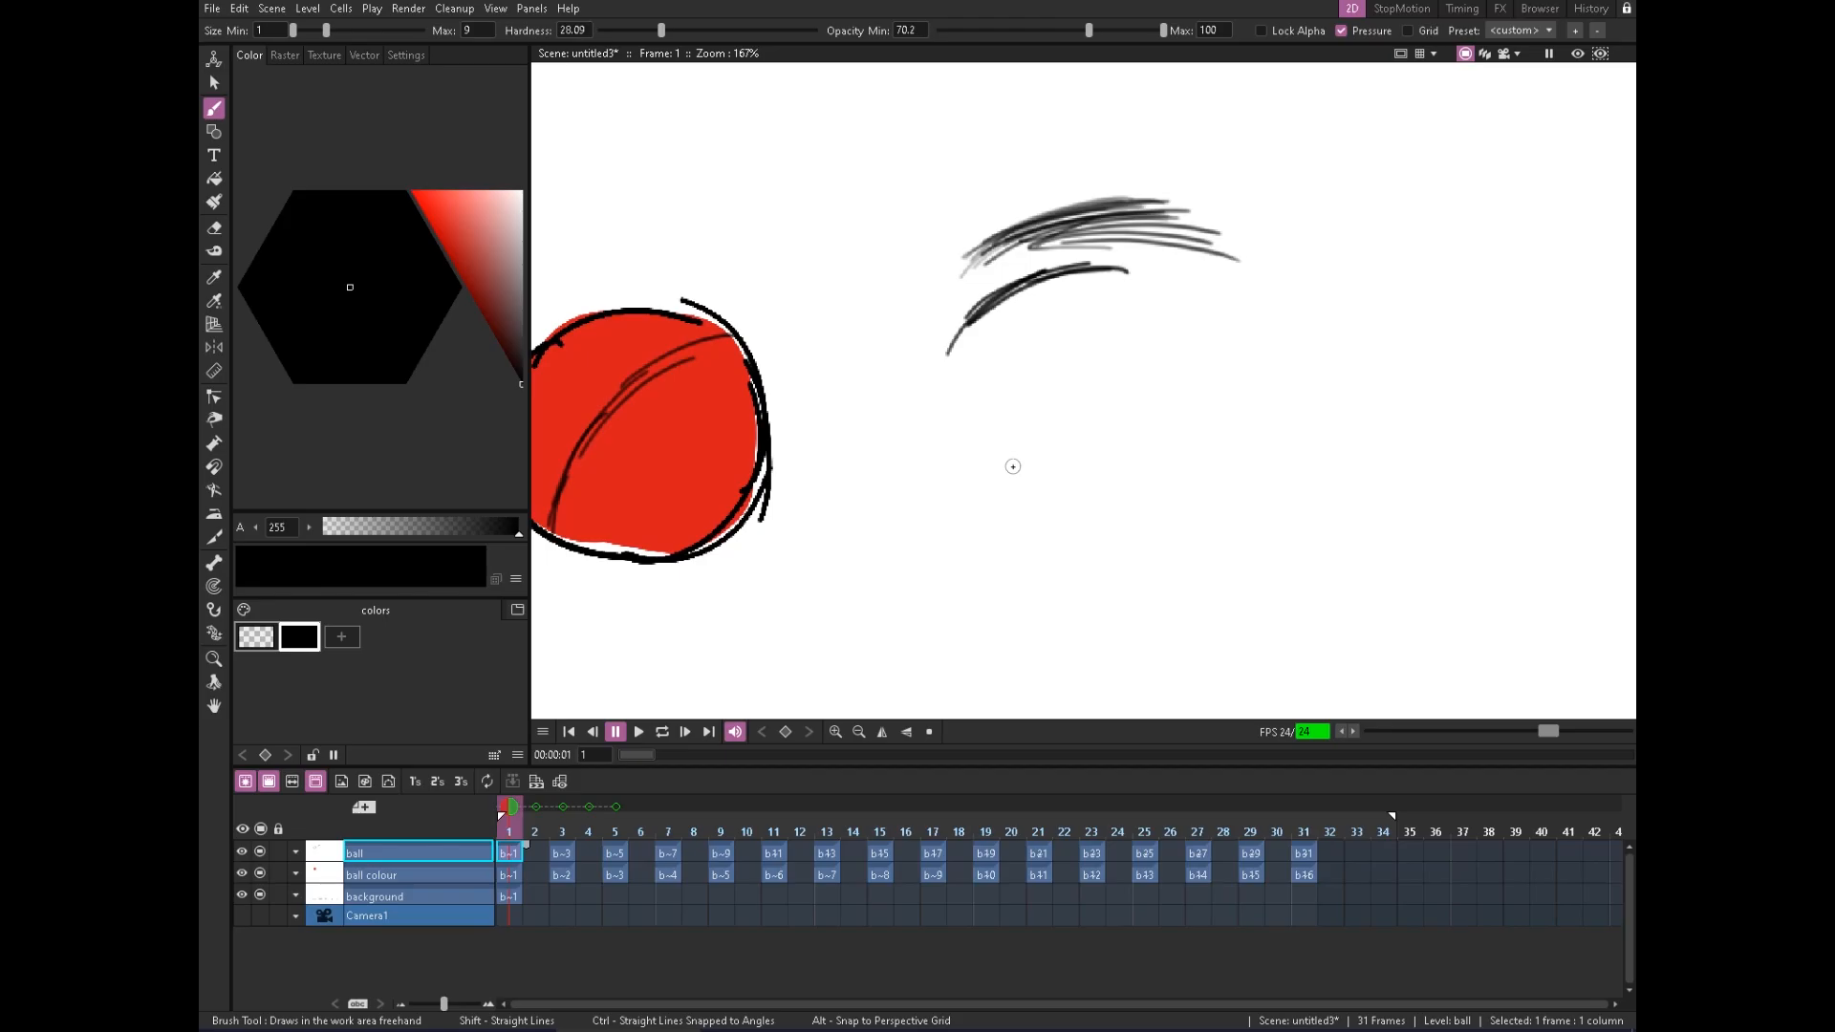
# Look through the Timing, FX, StopMotion, Browser and History workspaces and return to the 2D workspace
pyautogui.scroll(-3, 1204, 349)
pyautogui.scroll(3, 1218, 336)
pyautogui.moveTo(1329, 385)
pyautogui.mouseDown()
pyautogui.moveTo(1041, 383)
pyautogui.moveTo(987, 402)
pyautogui.mouseUp()
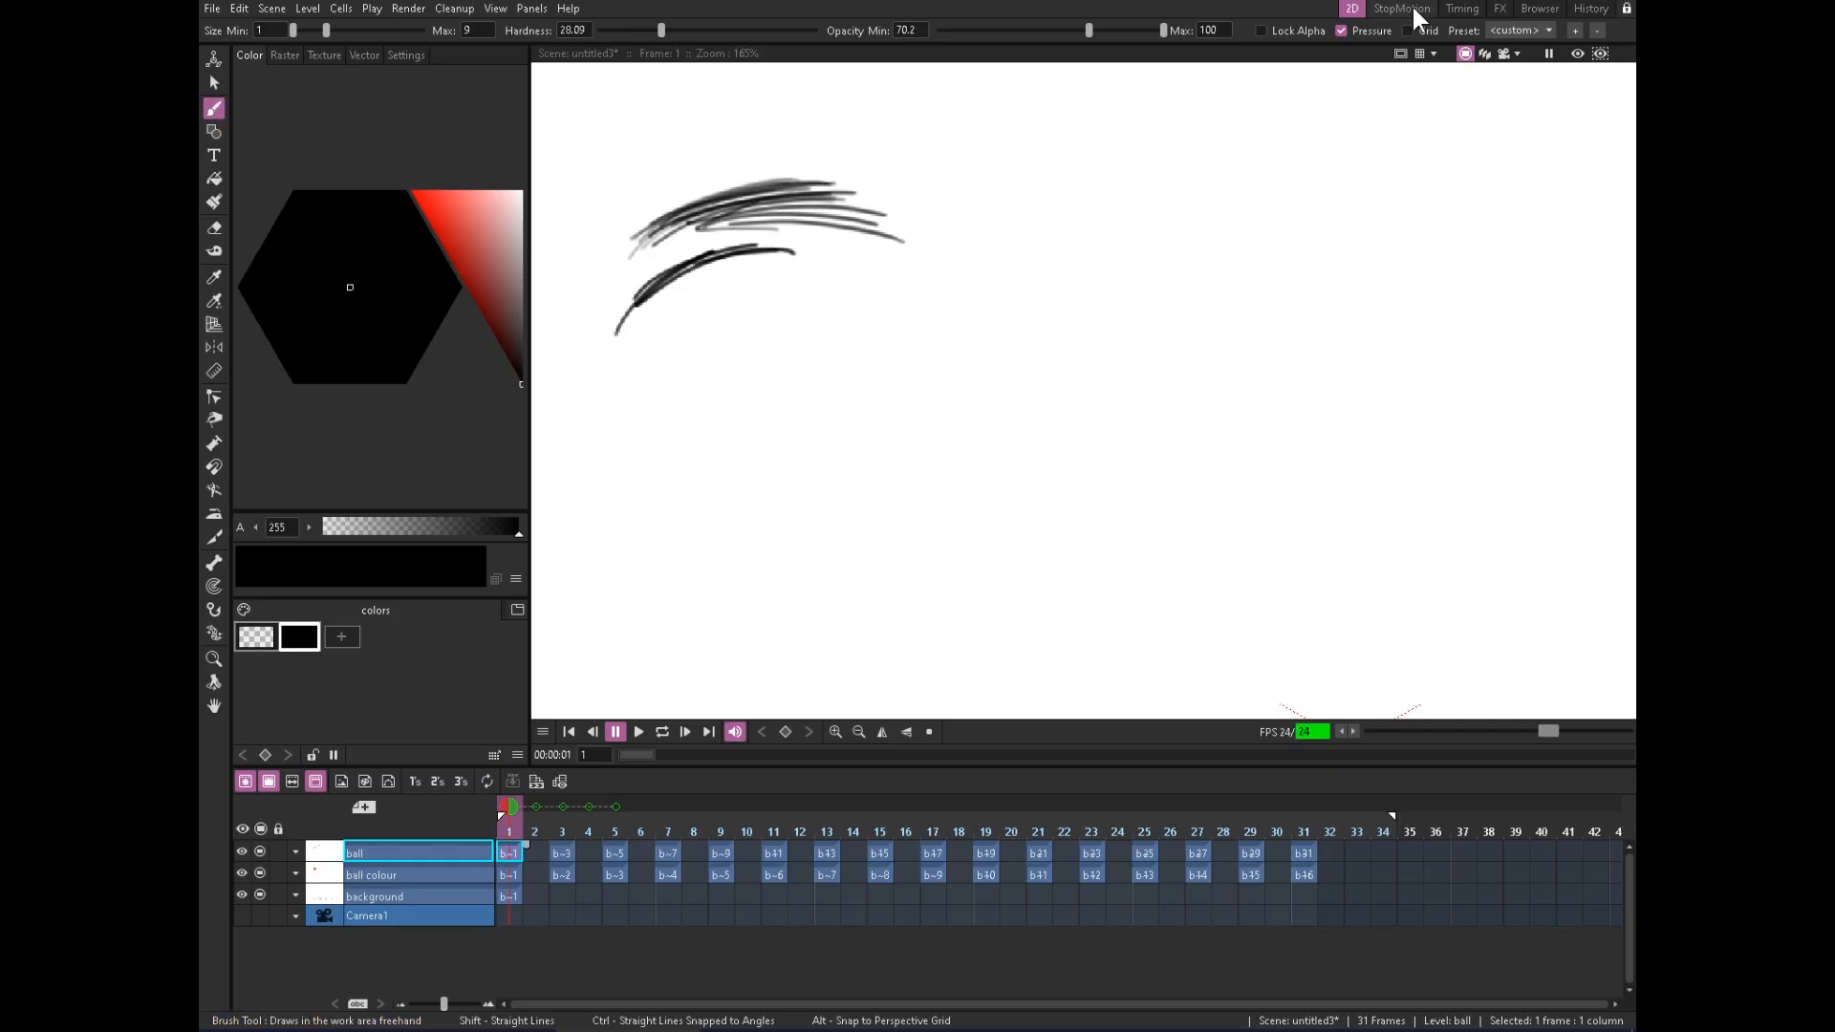
pyautogui.click(1460, 8)
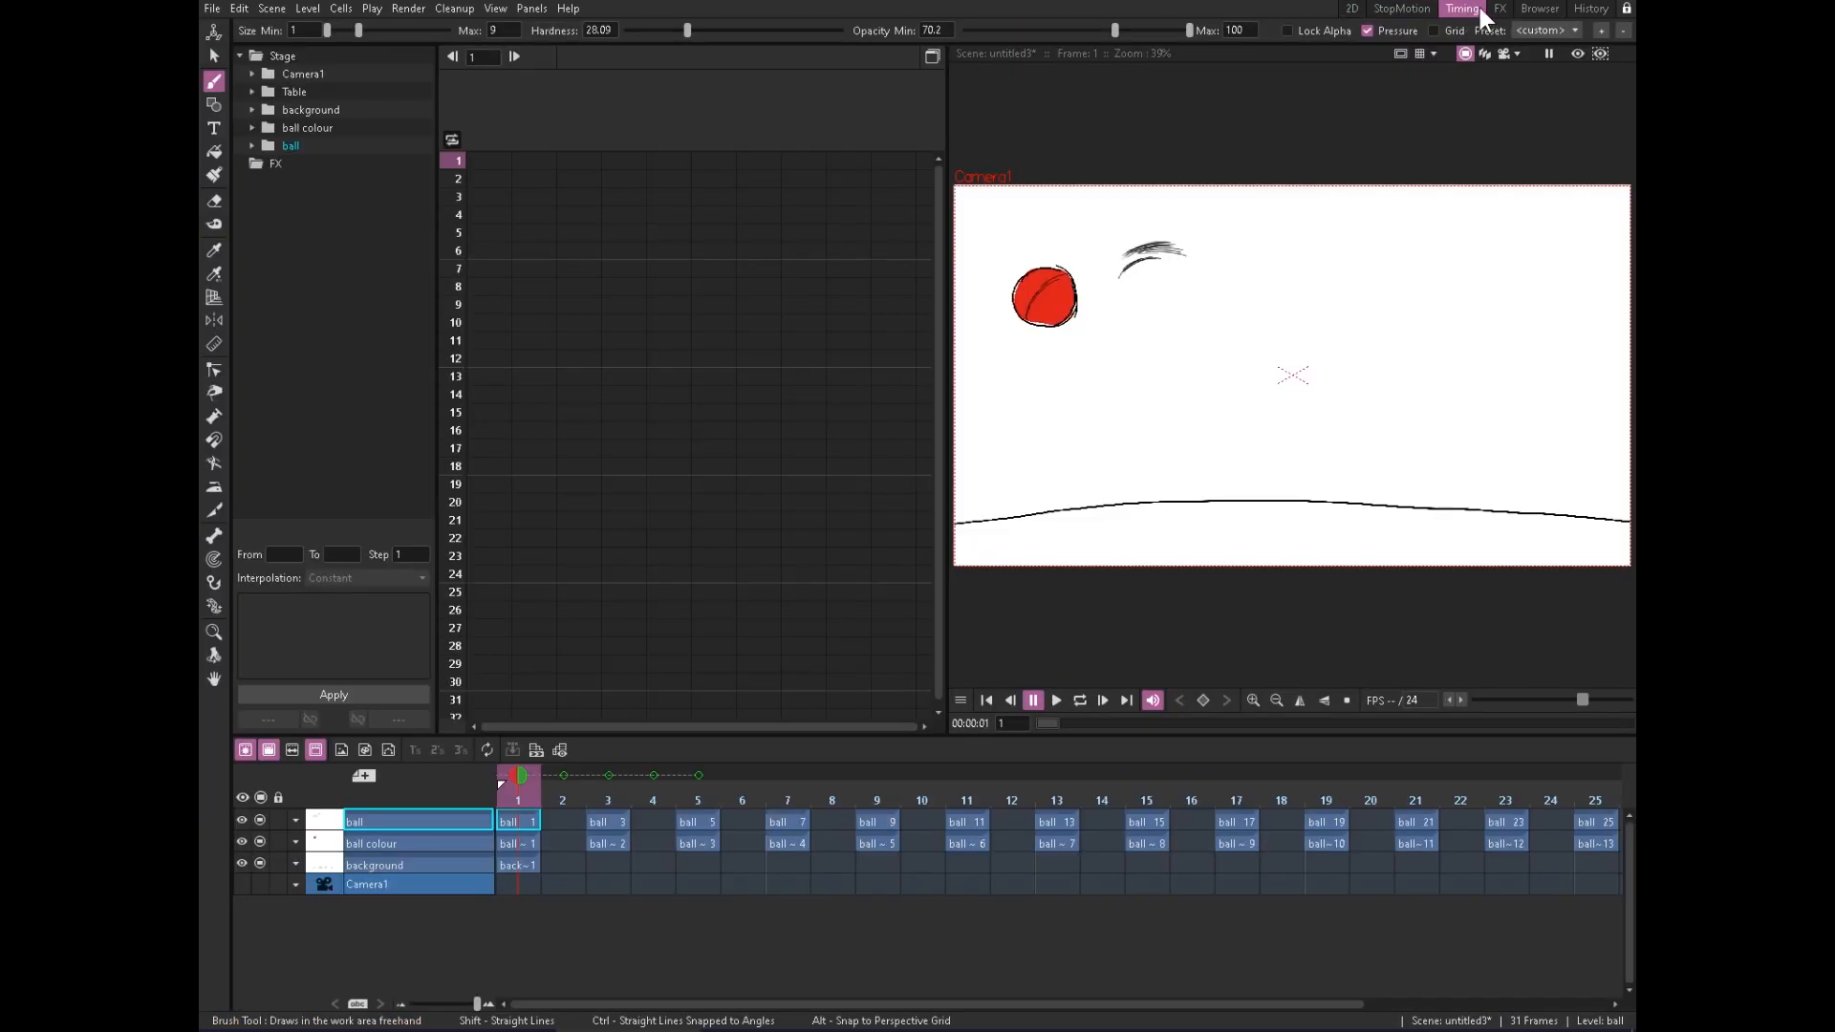
pyautogui.click(1500, 7)
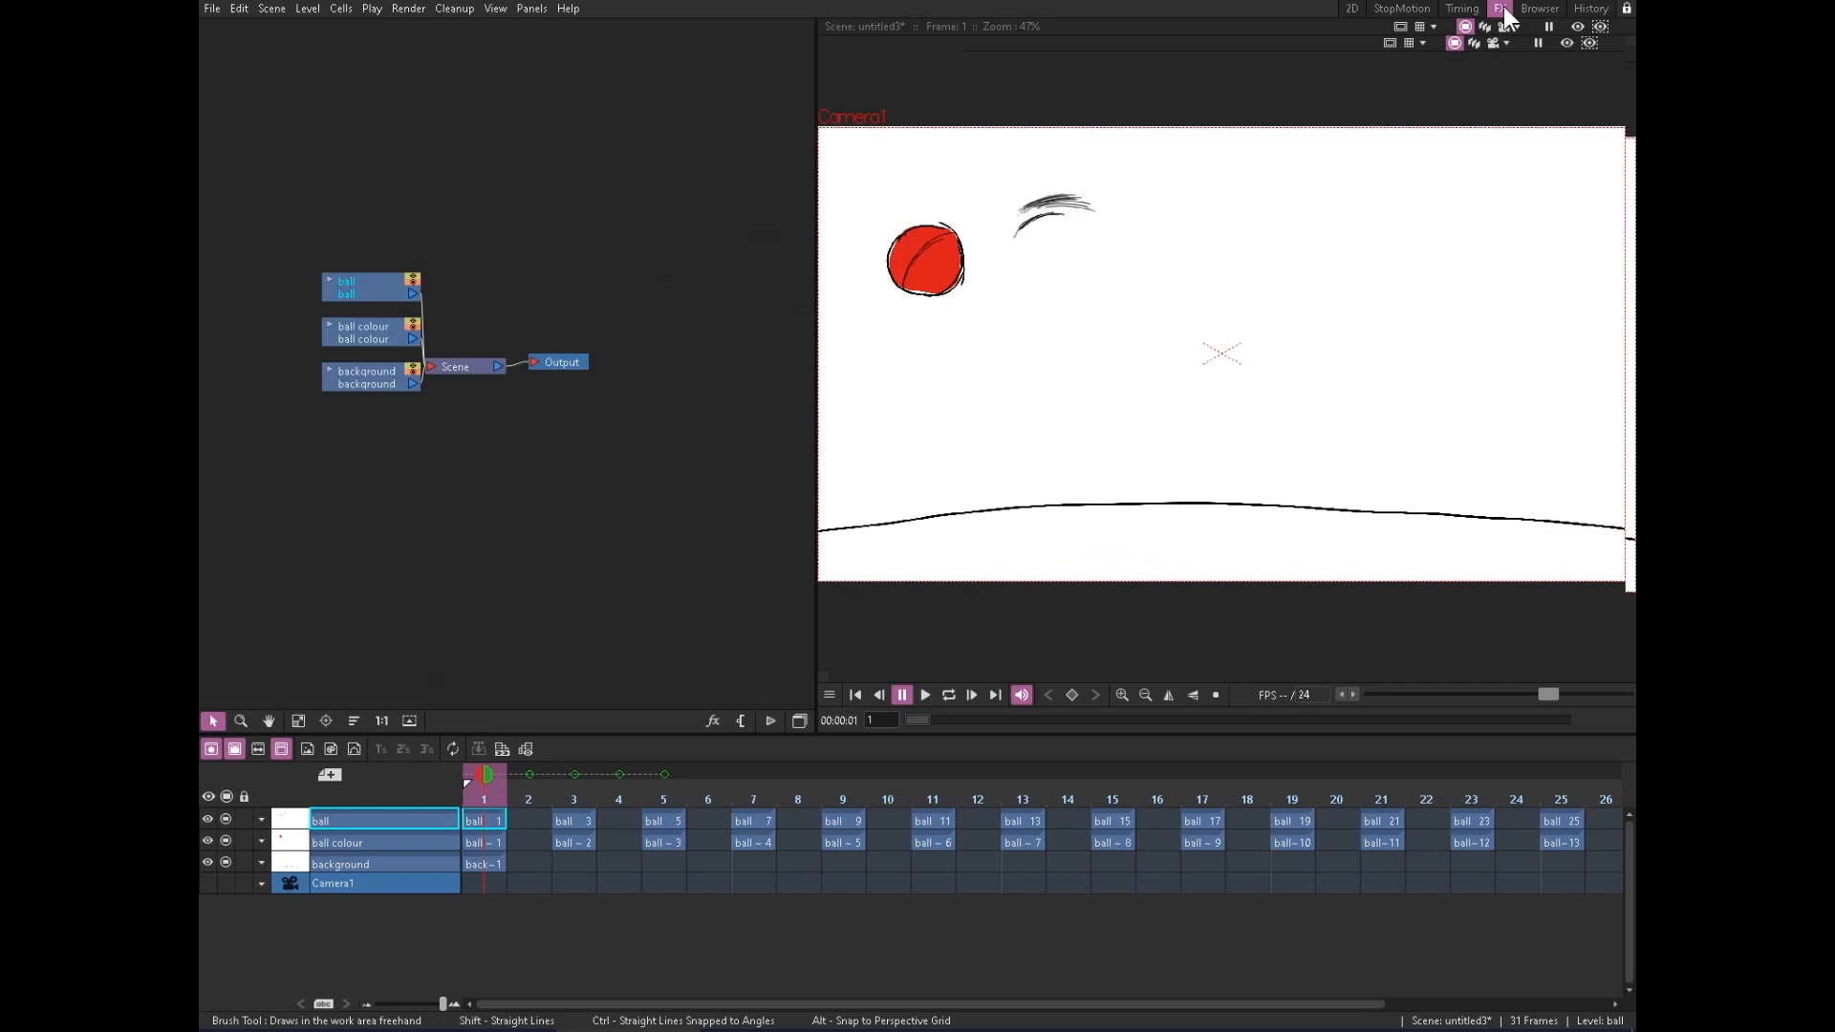
pyautogui.click(1402, 7)
pyautogui.click(1460, 8)
pyautogui.click(1544, 7)
pyautogui.click(1590, 8)
pyautogui.click(1351, 7)
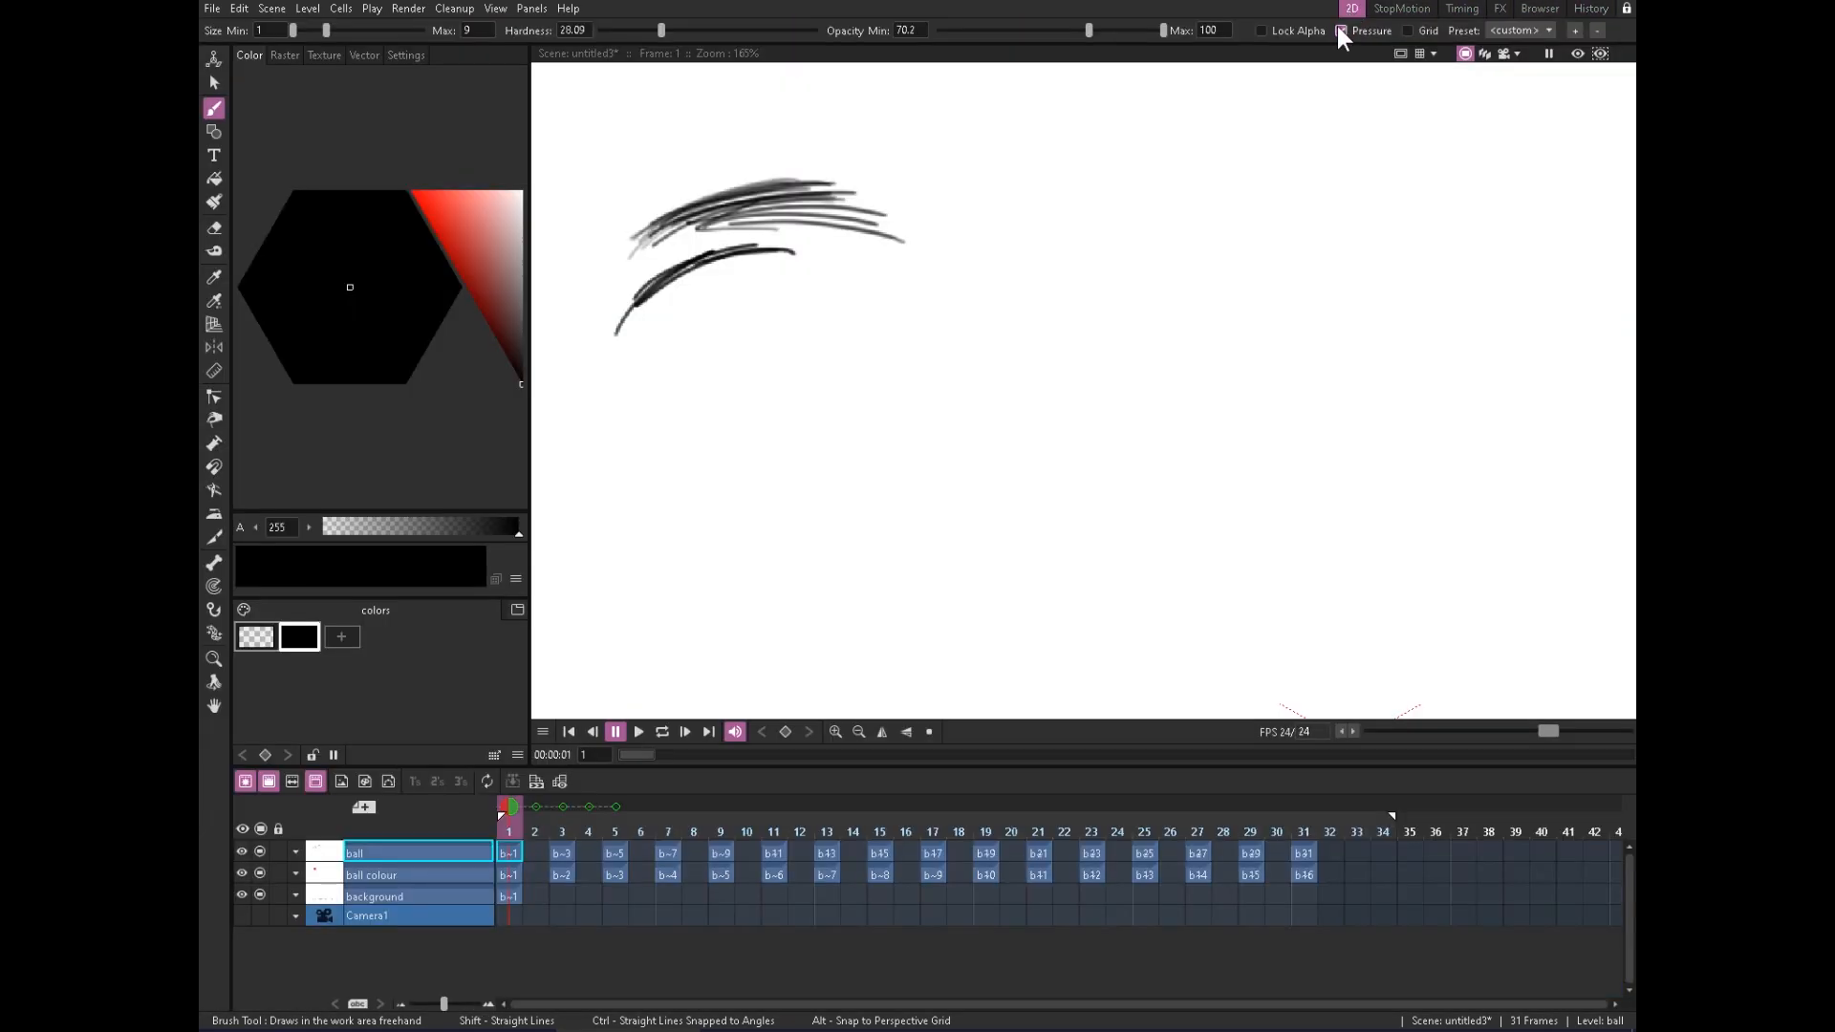
# Display the raster brush collection and draw wavy test strokes on frame 1, lowering the minimum opacity to 55.51 for the last one
pyautogui.click(331, 55)
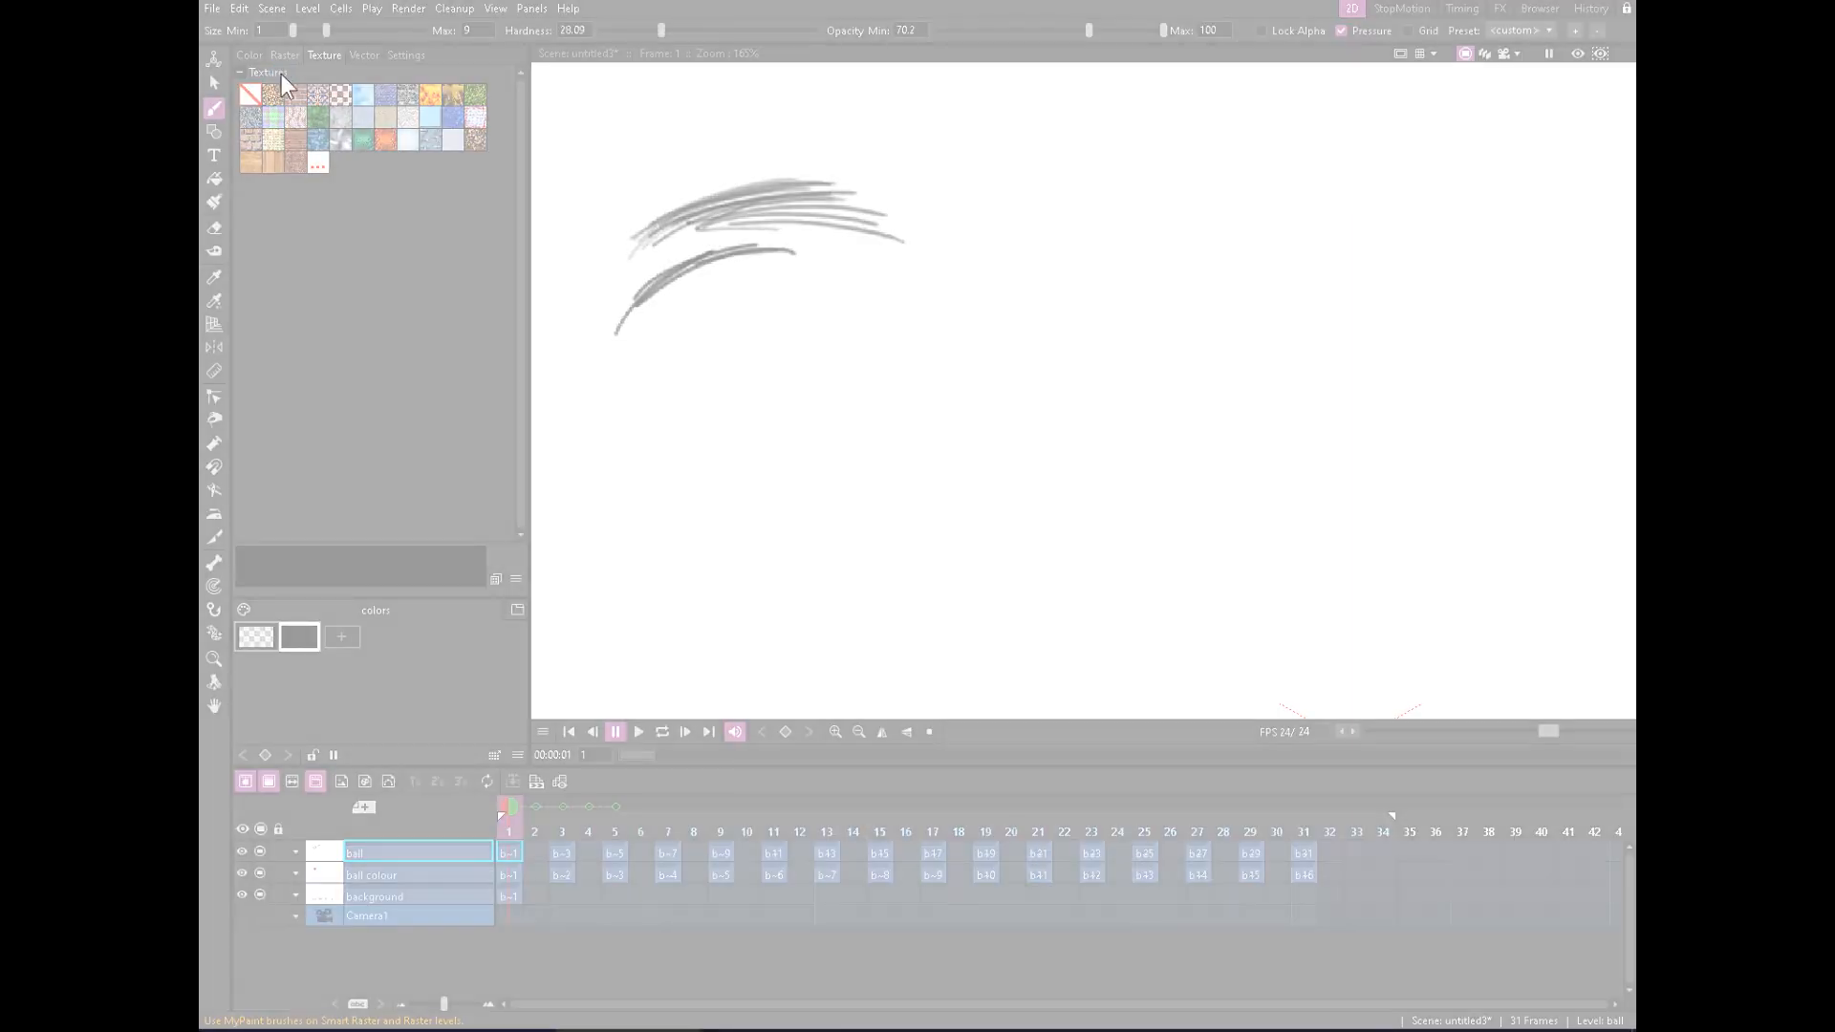
pyautogui.click(285, 56)
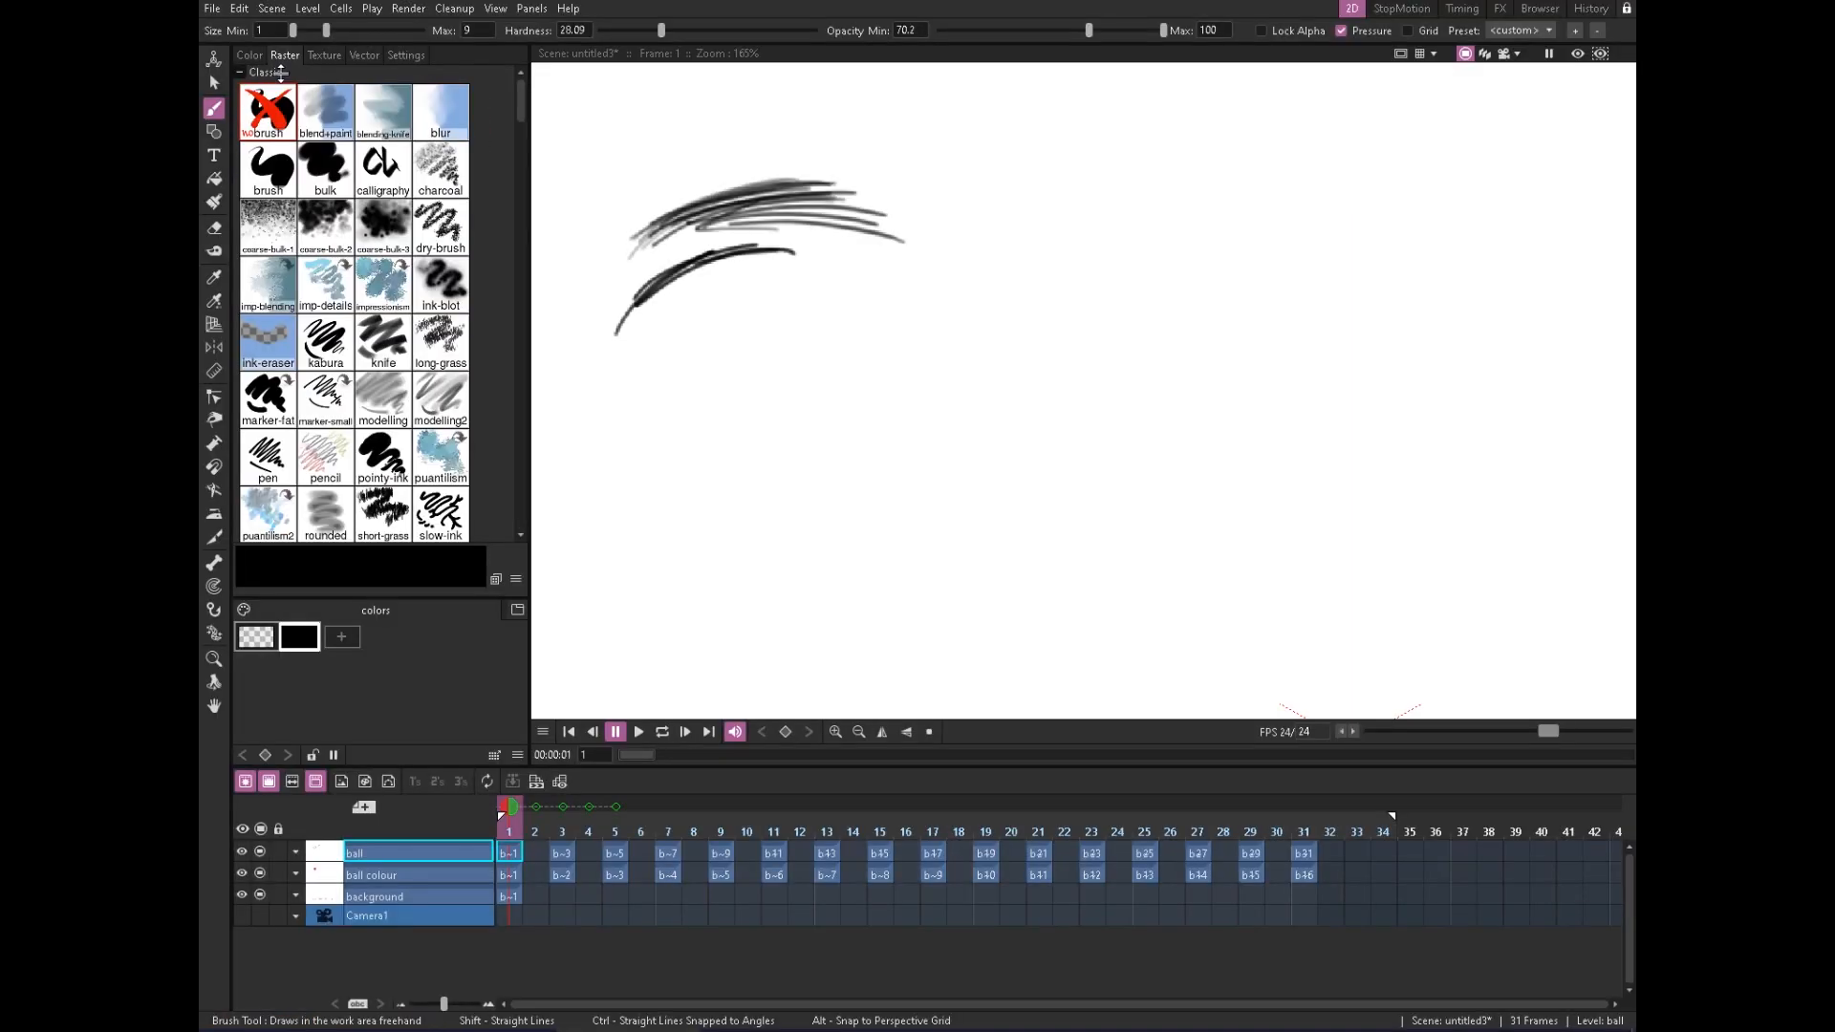
pyautogui.moveTo(810, 363); pyautogui.dragTo(1098, 263)
pyautogui.moveTo(920, 287); pyautogui.dragTo(1095, 247)
pyautogui.moveTo(1087, 31)
pyautogui.mouseDown()
pyautogui.moveTo(1039, 30)
pyautogui.moveTo(1057, 31)
pyautogui.mouseUp()
pyautogui.moveTo(953, 179); pyautogui.dragTo(1124, 167)
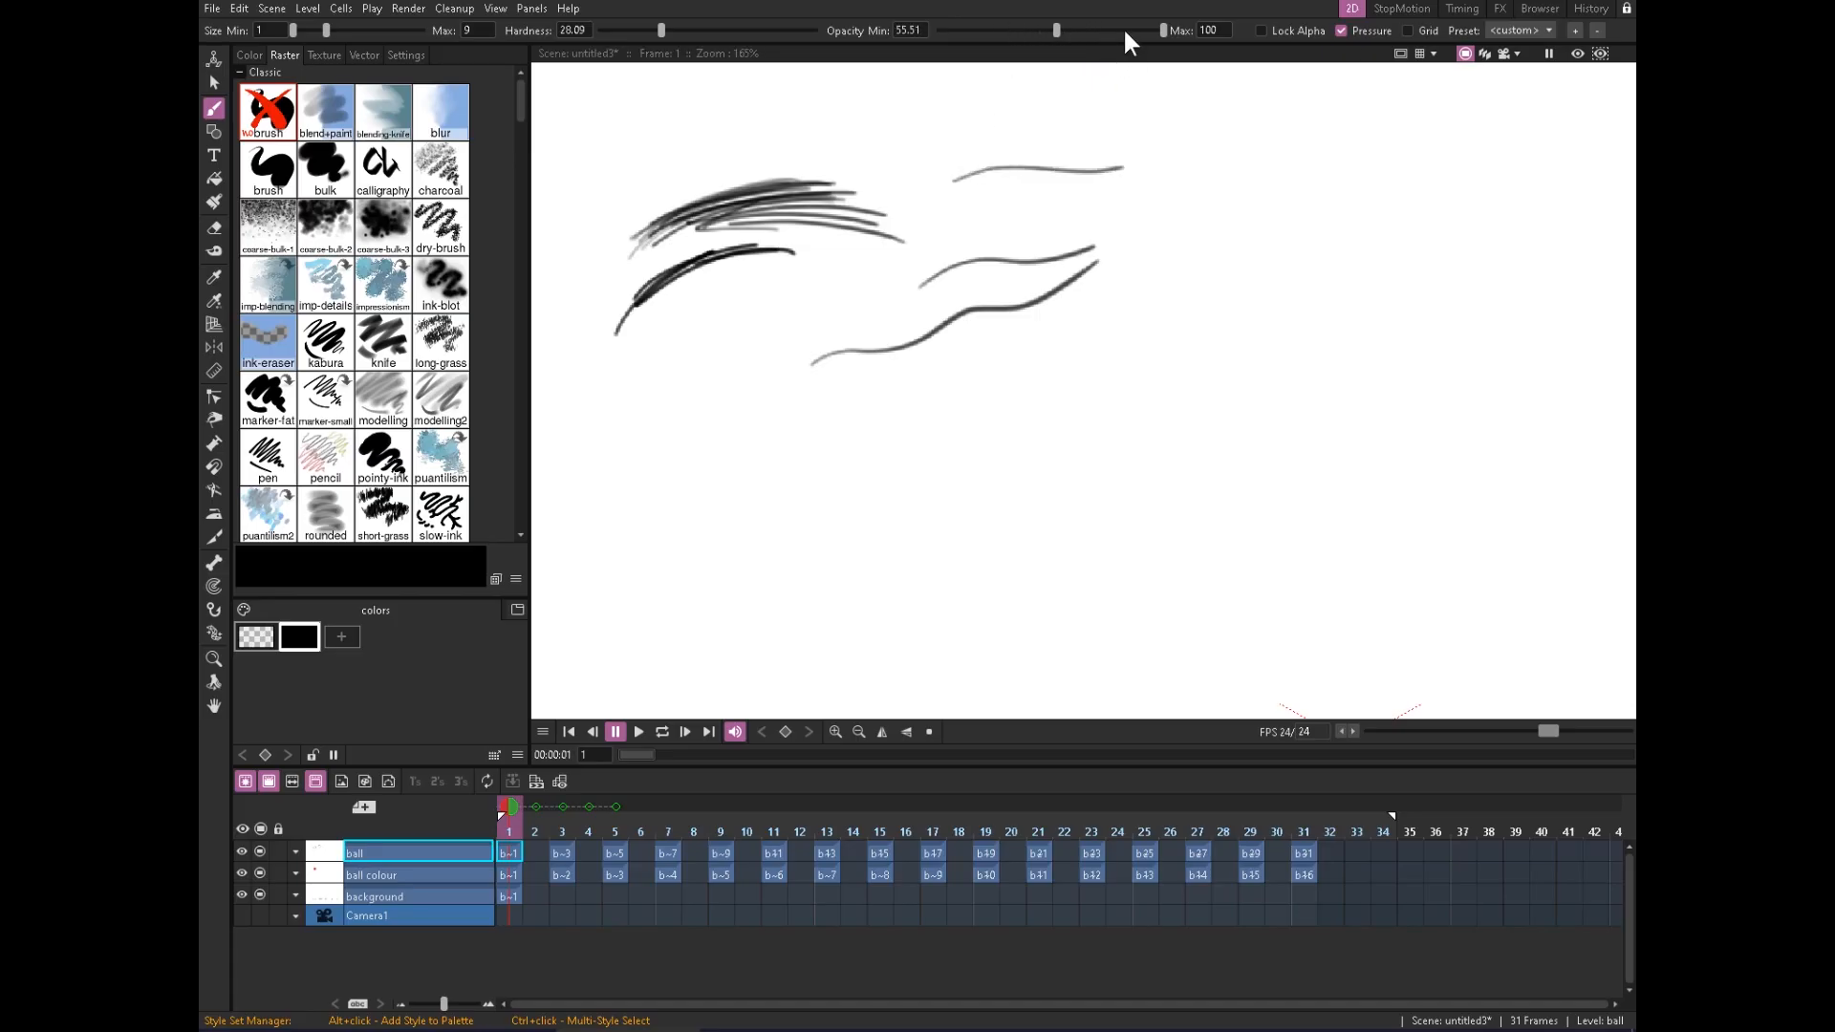
# Draw further thin test strokes on frame 1 with the minimum brush opacity raised close to maximum, then slightly reduced
pyautogui.moveTo(1053, 31); pyautogui.dragTo(1154, 31)
pyautogui.moveTo(1063, 127); pyautogui.dragTo(1249, 141)
pyautogui.moveTo(1142, 184); pyautogui.dragTo(1243, 170)
pyautogui.moveTo(1155, 32); pyautogui.dragTo(1128, 31)
pyautogui.moveTo(1107, 311)
pyautogui.mouseDown()
pyautogui.moveTo(1193, 266)
pyautogui.moveTo(1253, 271)
pyautogui.mouseUp()
pyautogui.moveTo(1216, 270); pyautogui.dragTo(1274, 285)
# Try the marker-fat, long-grass and pointy-ink raster brushes with test strokes on frame 1
pyautogui.click(269, 400)
pyautogui.moveTo(608, 459); pyautogui.dragTo(815, 421)
pyautogui.moveTo(709, 429)
pyautogui.mouseDown()
pyautogui.moveTo(740, 412)
pyautogui.moveTo(859, 471)
pyautogui.mouseUp()
pyautogui.click(441, 335)
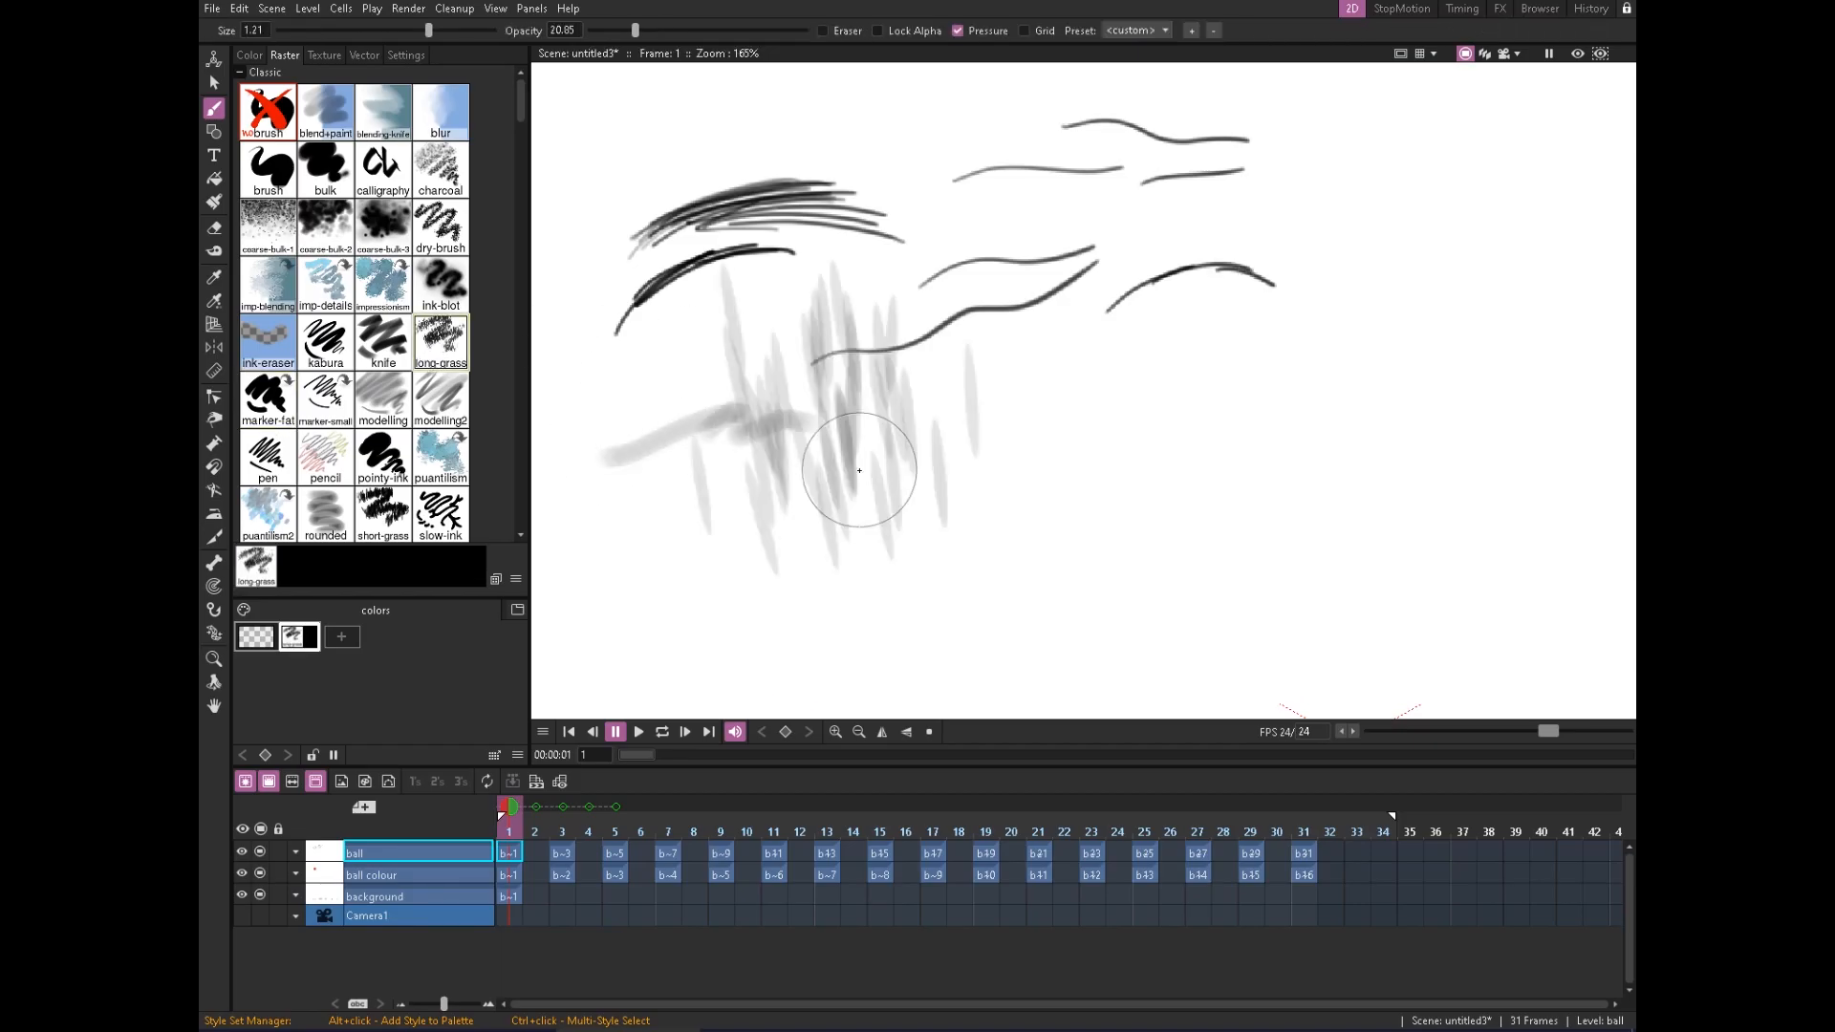
pyautogui.click(383, 459)
pyautogui.moveTo(1024, 431)
pyautogui.mouseDown()
pyautogui.moveTo(1147, 426)
pyautogui.moveTo(1094, 402)
pyautogui.moveTo(1039, 412)
pyautogui.mouseUp()
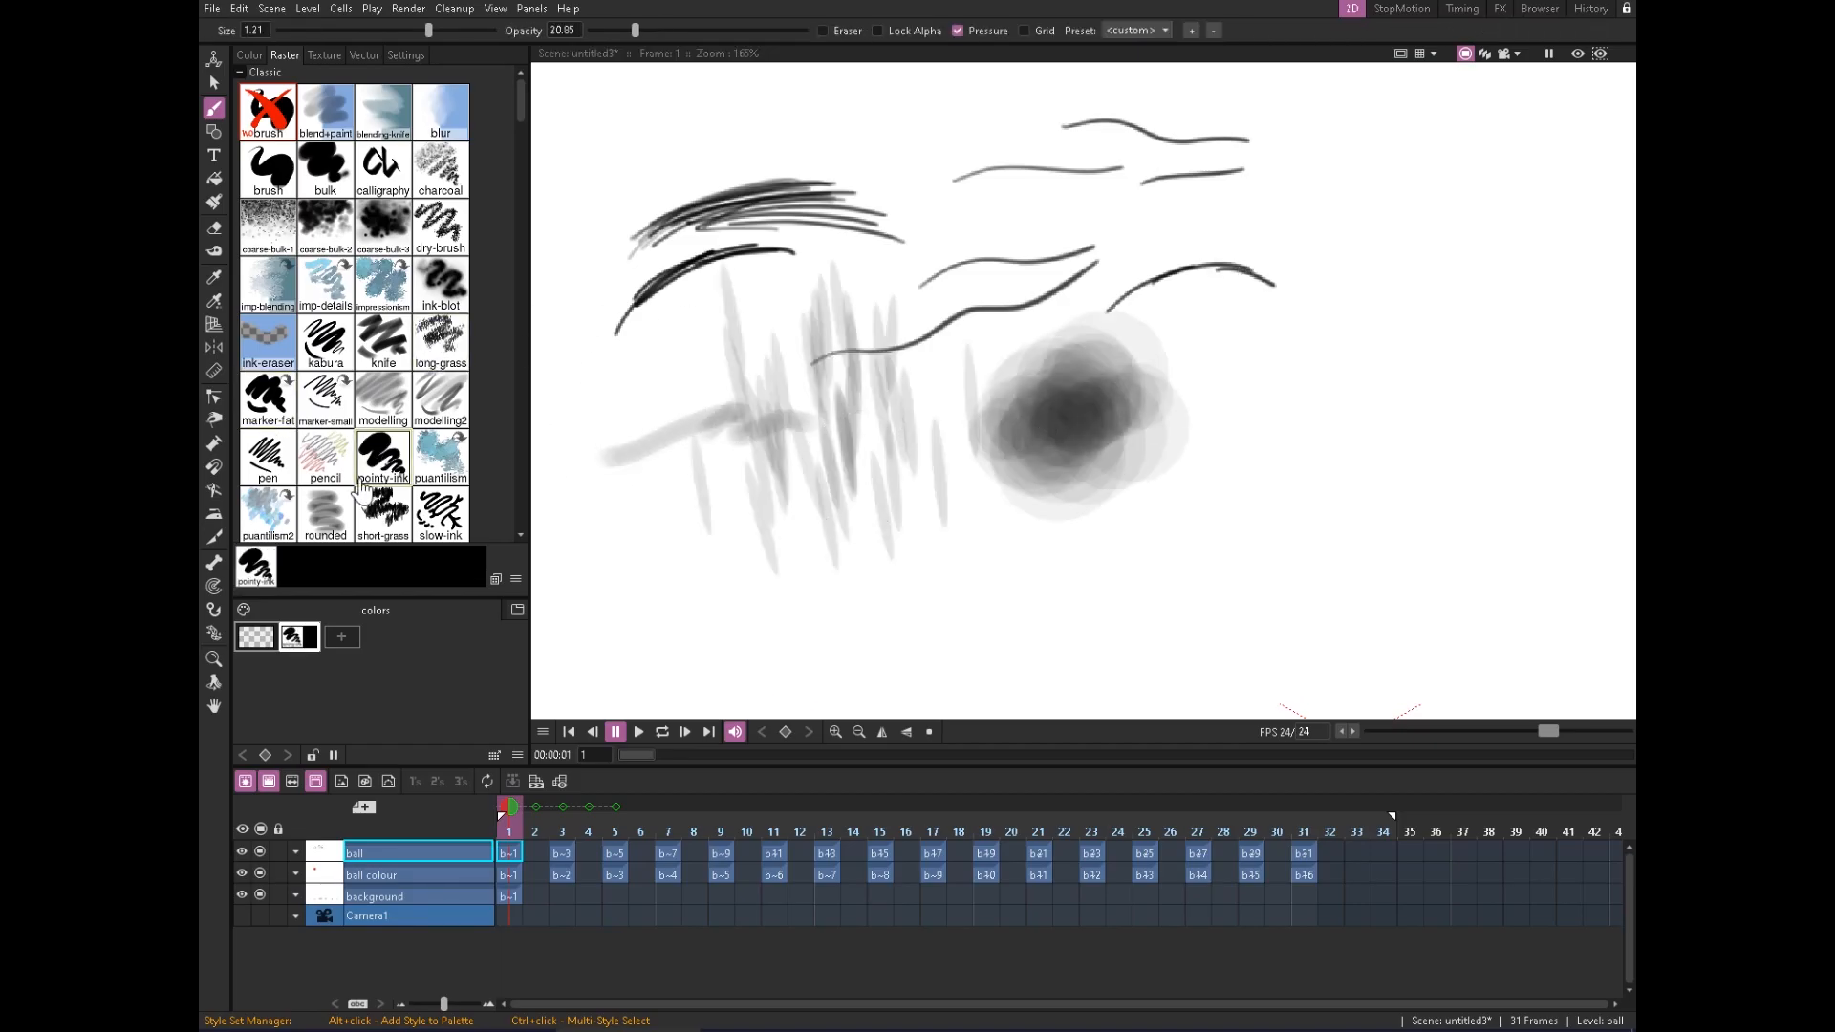
# Try the rounded and short-grass raster brushes with soft and dense test strokes on frame 1
pyautogui.click(326, 514)
pyautogui.moveTo(1229, 417)
pyautogui.mouseDown()
pyautogui.moveTo(1085, 443)
pyautogui.moveTo(1099, 411)
pyautogui.mouseUp()
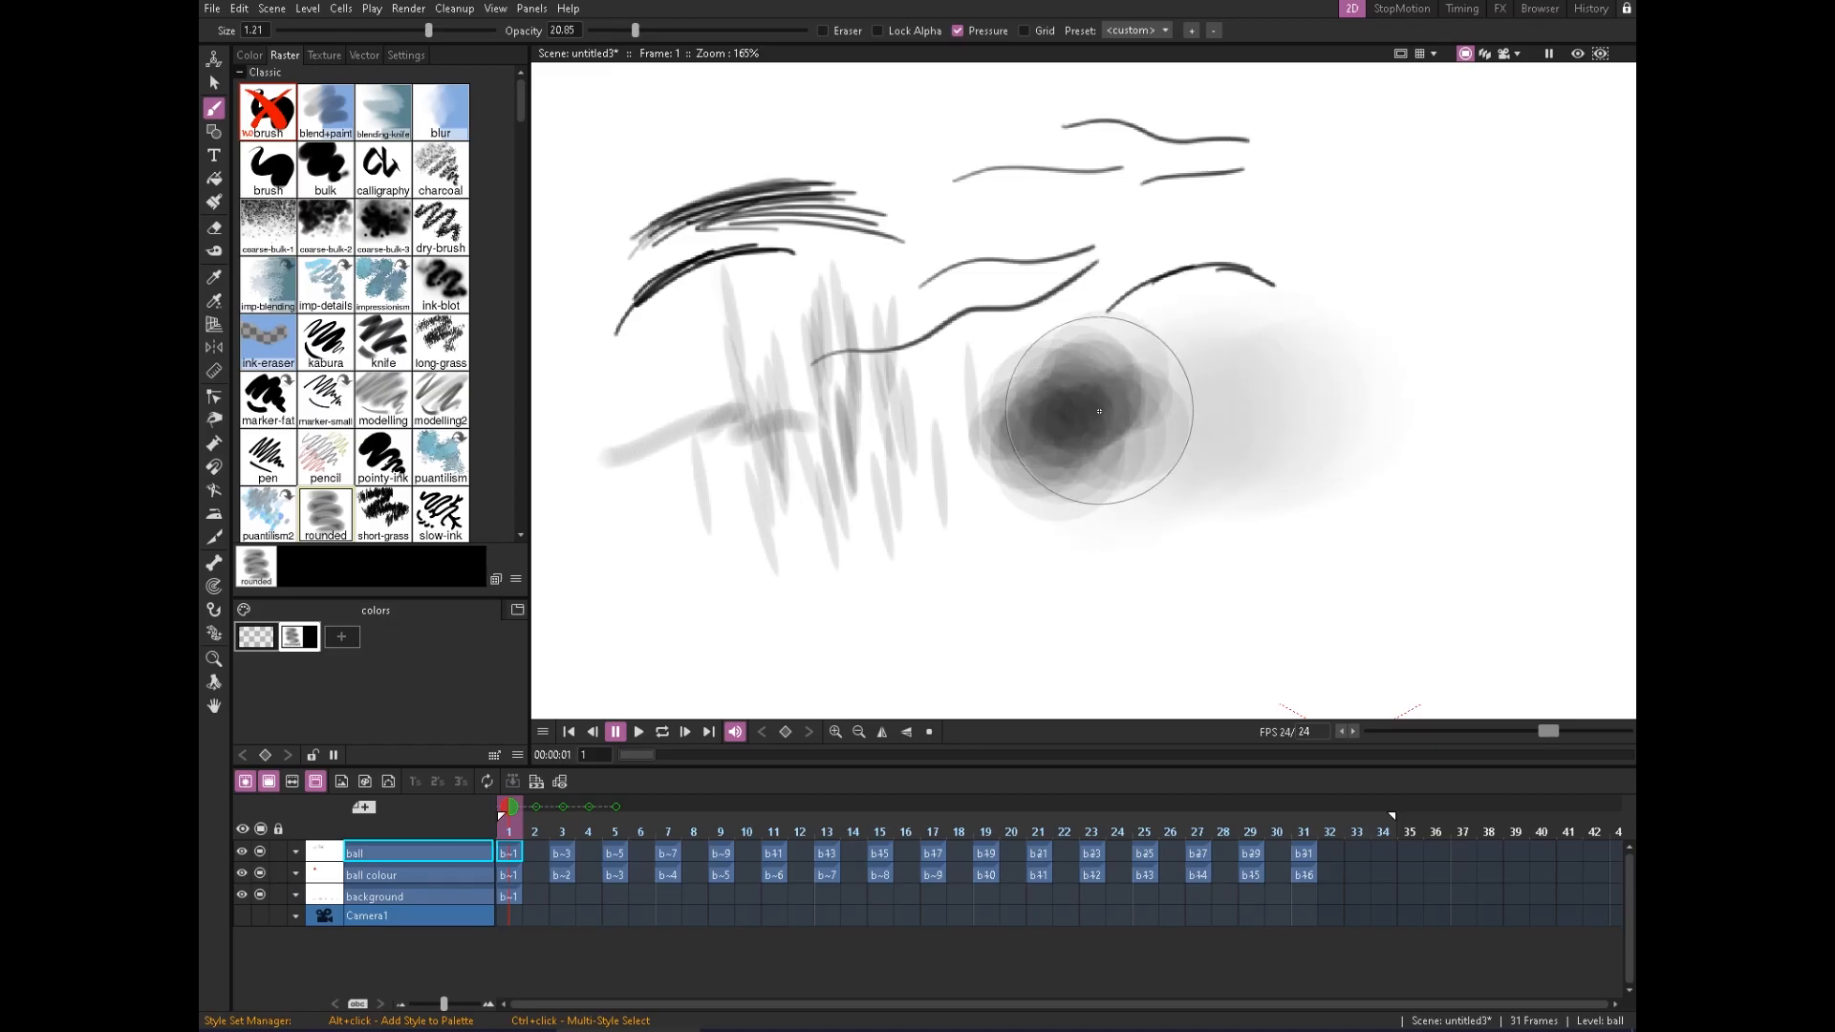
pyautogui.click(384, 514)
pyautogui.moveTo(729, 413); pyautogui.dragTo(975, 439)
pyautogui.moveTo(1179, 514)
pyautogui.mouseDown()
pyautogui.moveTo(677, 581)
pyautogui.moveTo(718, 621)
pyautogui.mouseUp()
pyautogui.moveTo(1309, 207)
pyautogui.mouseDown()
pyautogui.moveTo(885, 307)
pyautogui.moveTo(942, 389)
pyautogui.moveTo(964, 368)
pyautogui.mouseUp()
# Try the knife and long-grass raster brushes in an empty area of frame 1
pyautogui.click(383, 342)
pyautogui.moveTo(1316, 399)
pyautogui.mouseDown()
pyautogui.moveTo(1037, 369)
pyautogui.moveTo(1057, 334)
pyautogui.mouseUp()
pyautogui.click(441, 342)
pyautogui.moveTo(763, 279)
pyautogui.mouseDown()
pyautogui.moveTo(810, 357)
pyautogui.moveTo(894, 366)
pyautogui.mouseUp()
pyautogui.moveTo(1162, 366)
pyautogui.mouseDown()
pyautogui.moveTo(1257, 258)
pyautogui.moveTo(1200, 225)
pyautogui.mouseUp()
# Try the modelling2 raster brush with test strokes on frame 1
pyautogui.click(445, 403)
pyautogui.moveTo(906, 376)
pyautogui.mouseDown()
pyautogui.moveTo(1081, 348)
pyautogui.moveTo(1343, 368)
pyautogui.mouseUp()
pyautogui.moveTo(1141, 421); pyautogui.dragTo(1115, 444)
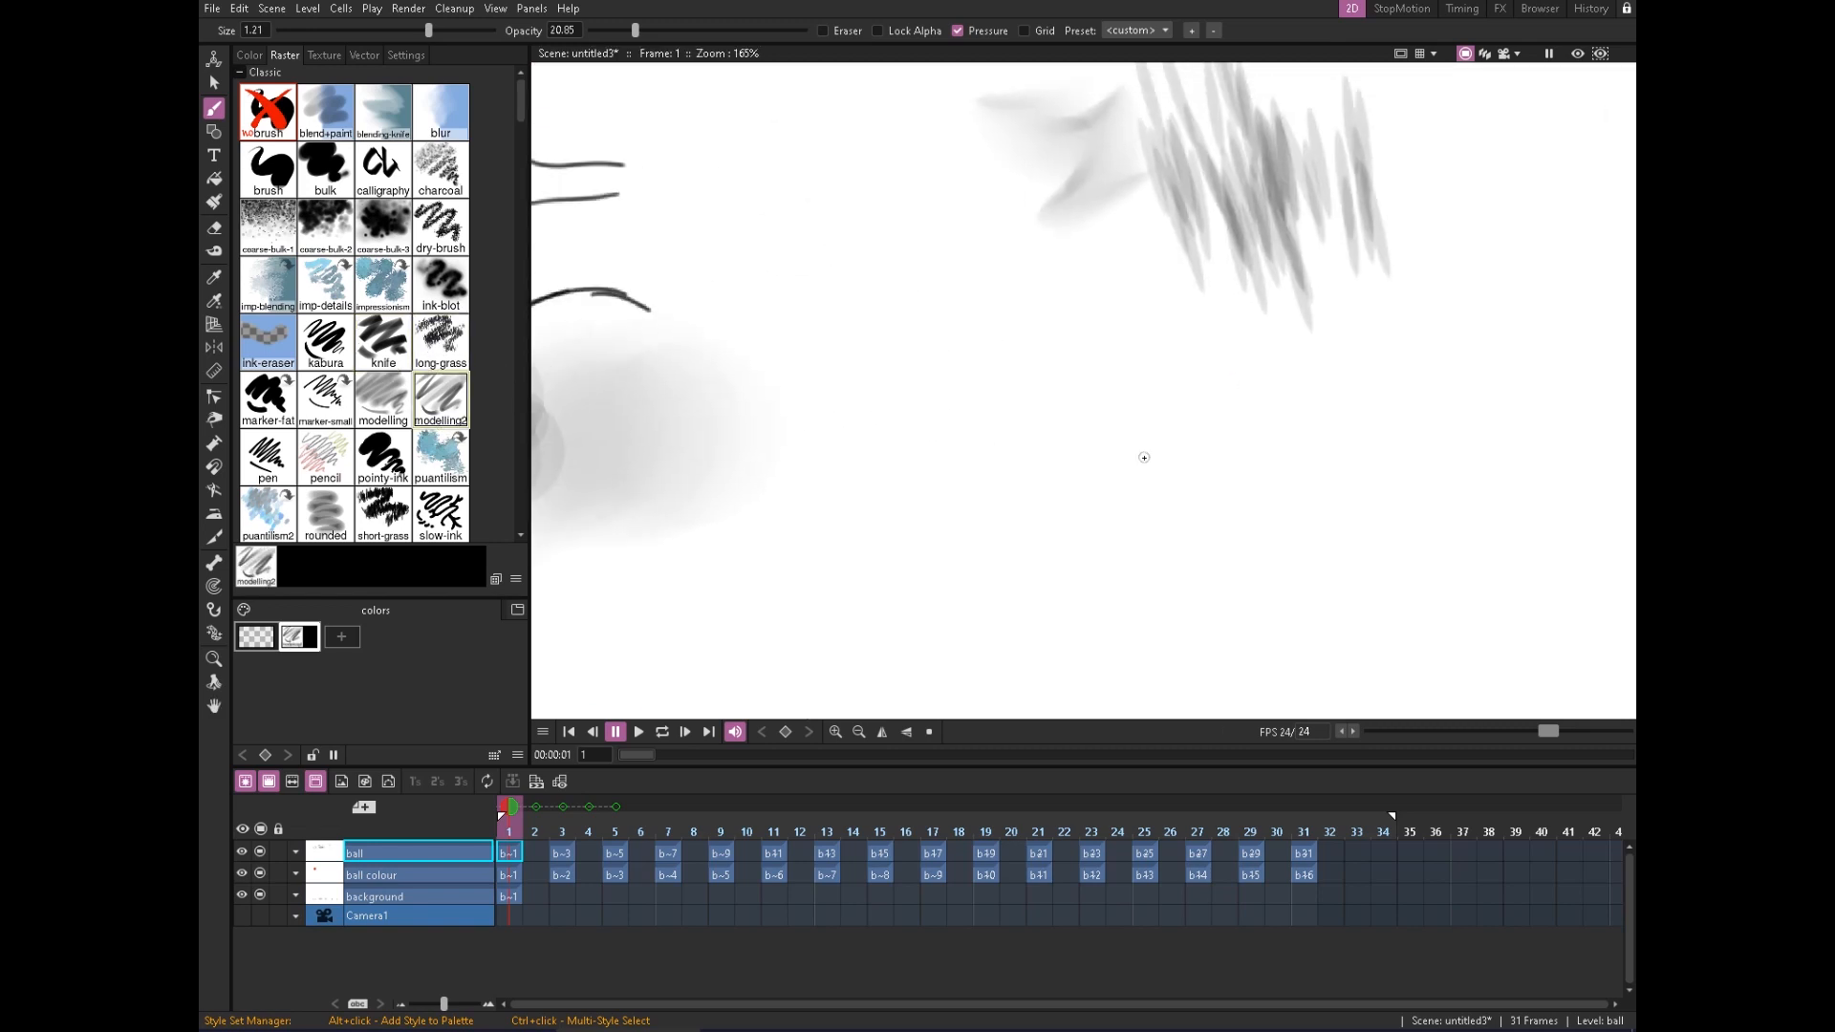
pyautogui.moveTo(973, 380); pyautogui.dragTo(1208, 275)
# Paint clusters of dabs on frame 1 with the puantilism raster brush
pyautogui.click(441, 457)
pyautogui.moveTo(698, 342); pyautogui.dragTo(864, 355)
pyautogui.moveTo(1012, 345)
pyautogui.mouseDown()
pyautogui.moveTo(988, 303)
pyautogui.moveTo(883, 229)
pyautogui.mouseUp()
pyautogui.moveTo(801, 325)
pyautogui.mouseDown()
pyautogui.moveTo(932, 239)
pyautogui.moveTo(1081, 255)
pyautogui.mouseUp()
pyautogui.moveTo(1252, 229); pyautogui.dragTo(1315, 250)
pyautogui.moveTo(880, 306); pyautogui.dragTo(1346, 267)
pyautogui.moveTo(1099, 429); pyautogui.dragTo(1452, 330)
pyautogui.moveTo(994, 455); pyautogui.dragTo(1344, 378)
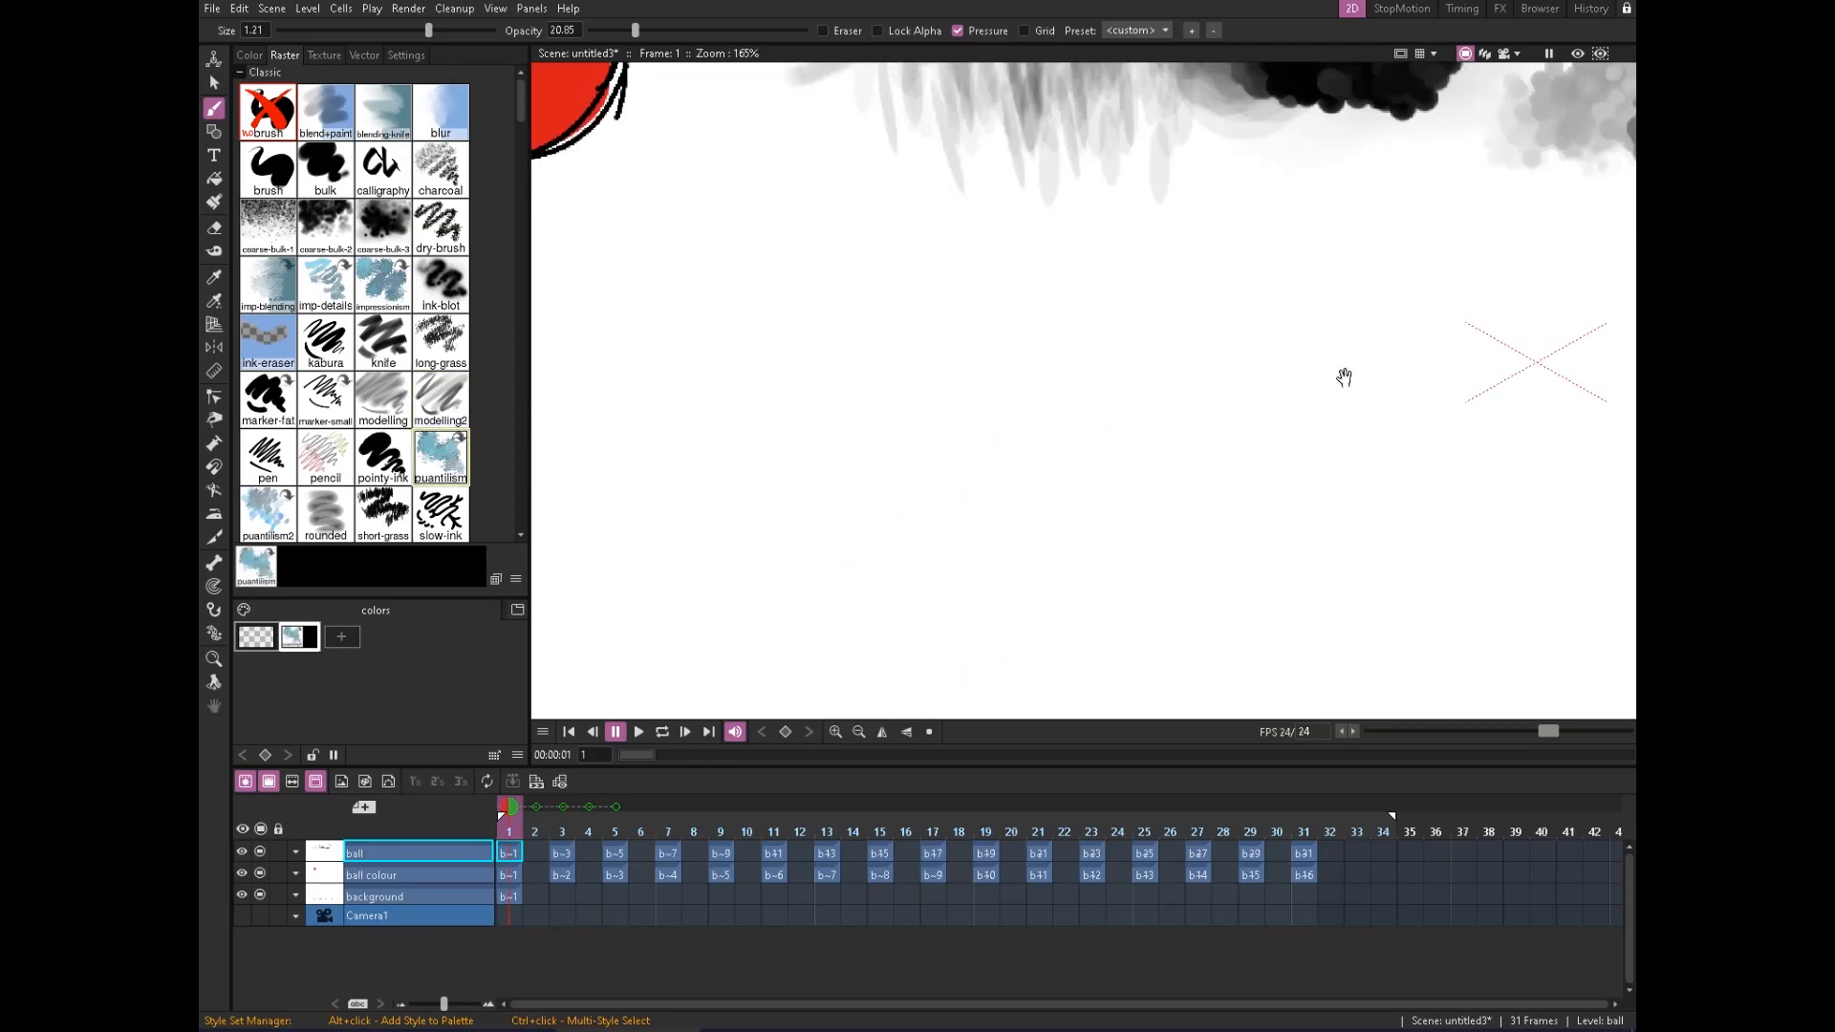
# Try the wet-knife brush over the test marks and scribble a zigzag with the Deevad set's technical ink pen
pyautogui.moveTo(524, 111); pyautogui.dragTo(521, 177)
pyautogui.click(441, 124)
pyautogui.moveTo(1214, 67); pyautogui.dragTo(965, 430)
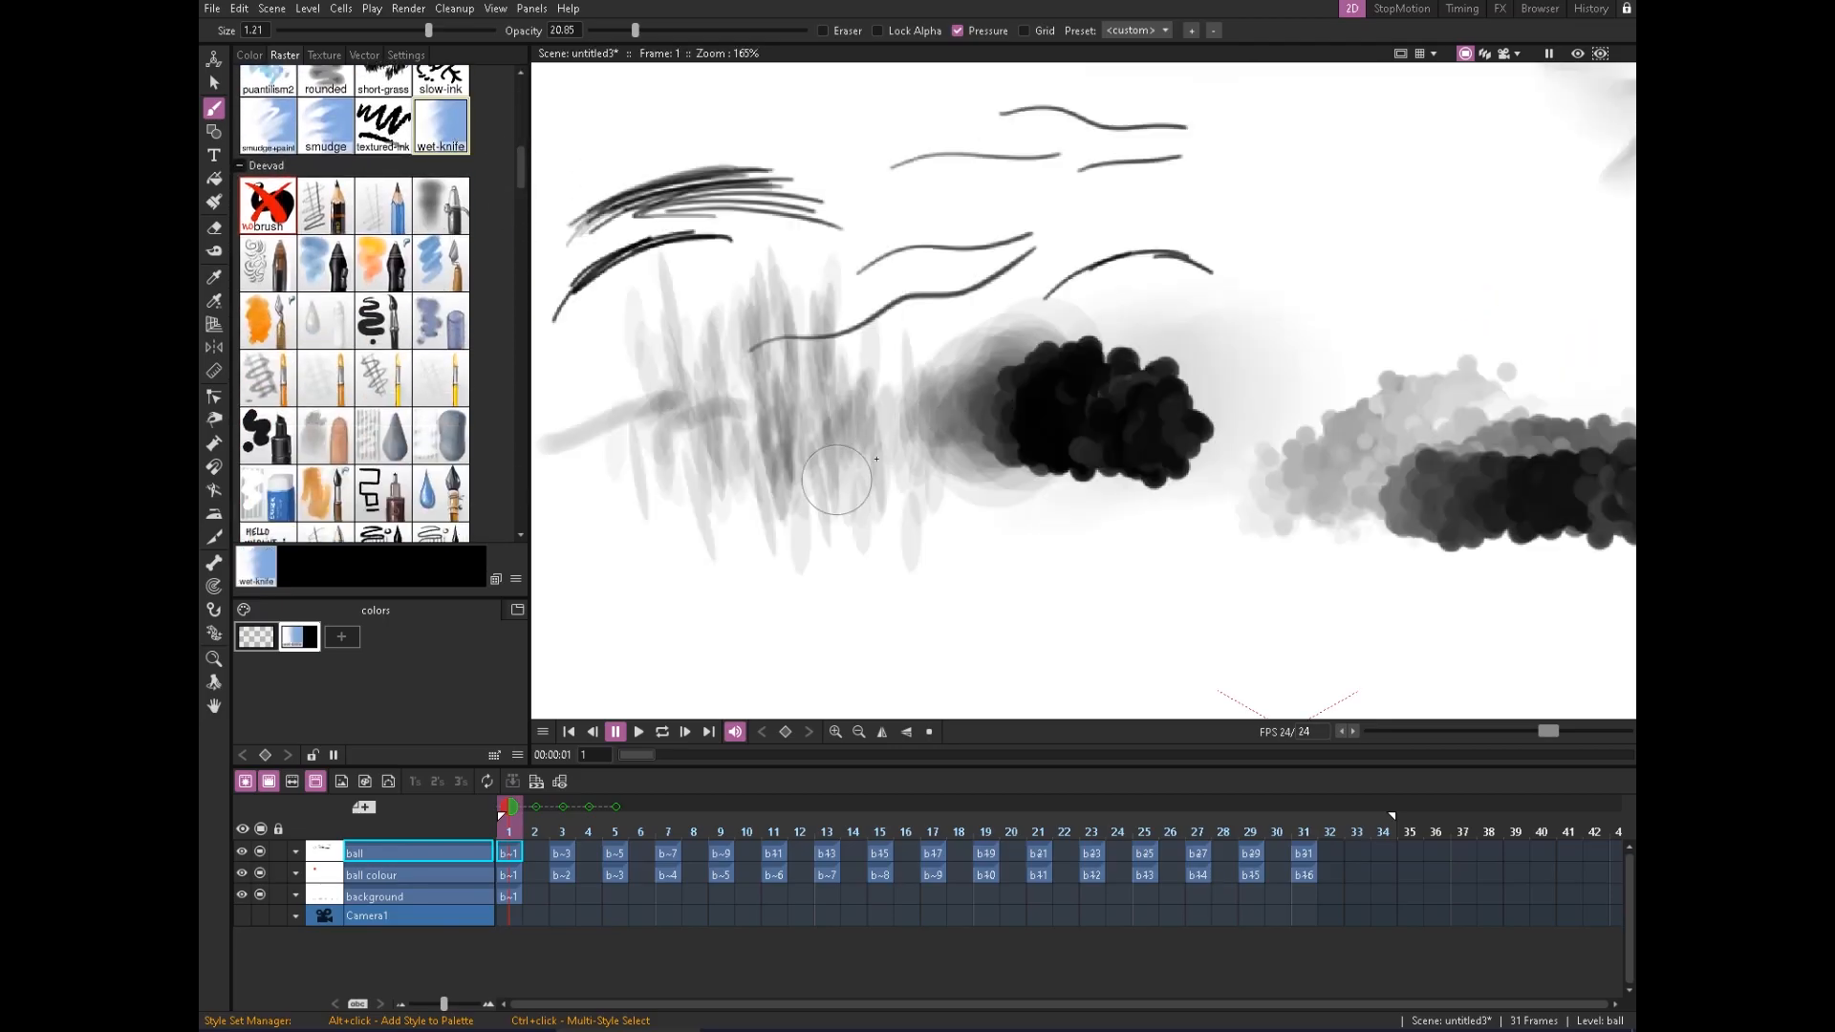
pyautogui.moveTo(1007, 296); pyautogui.dragTo(1087, 104)
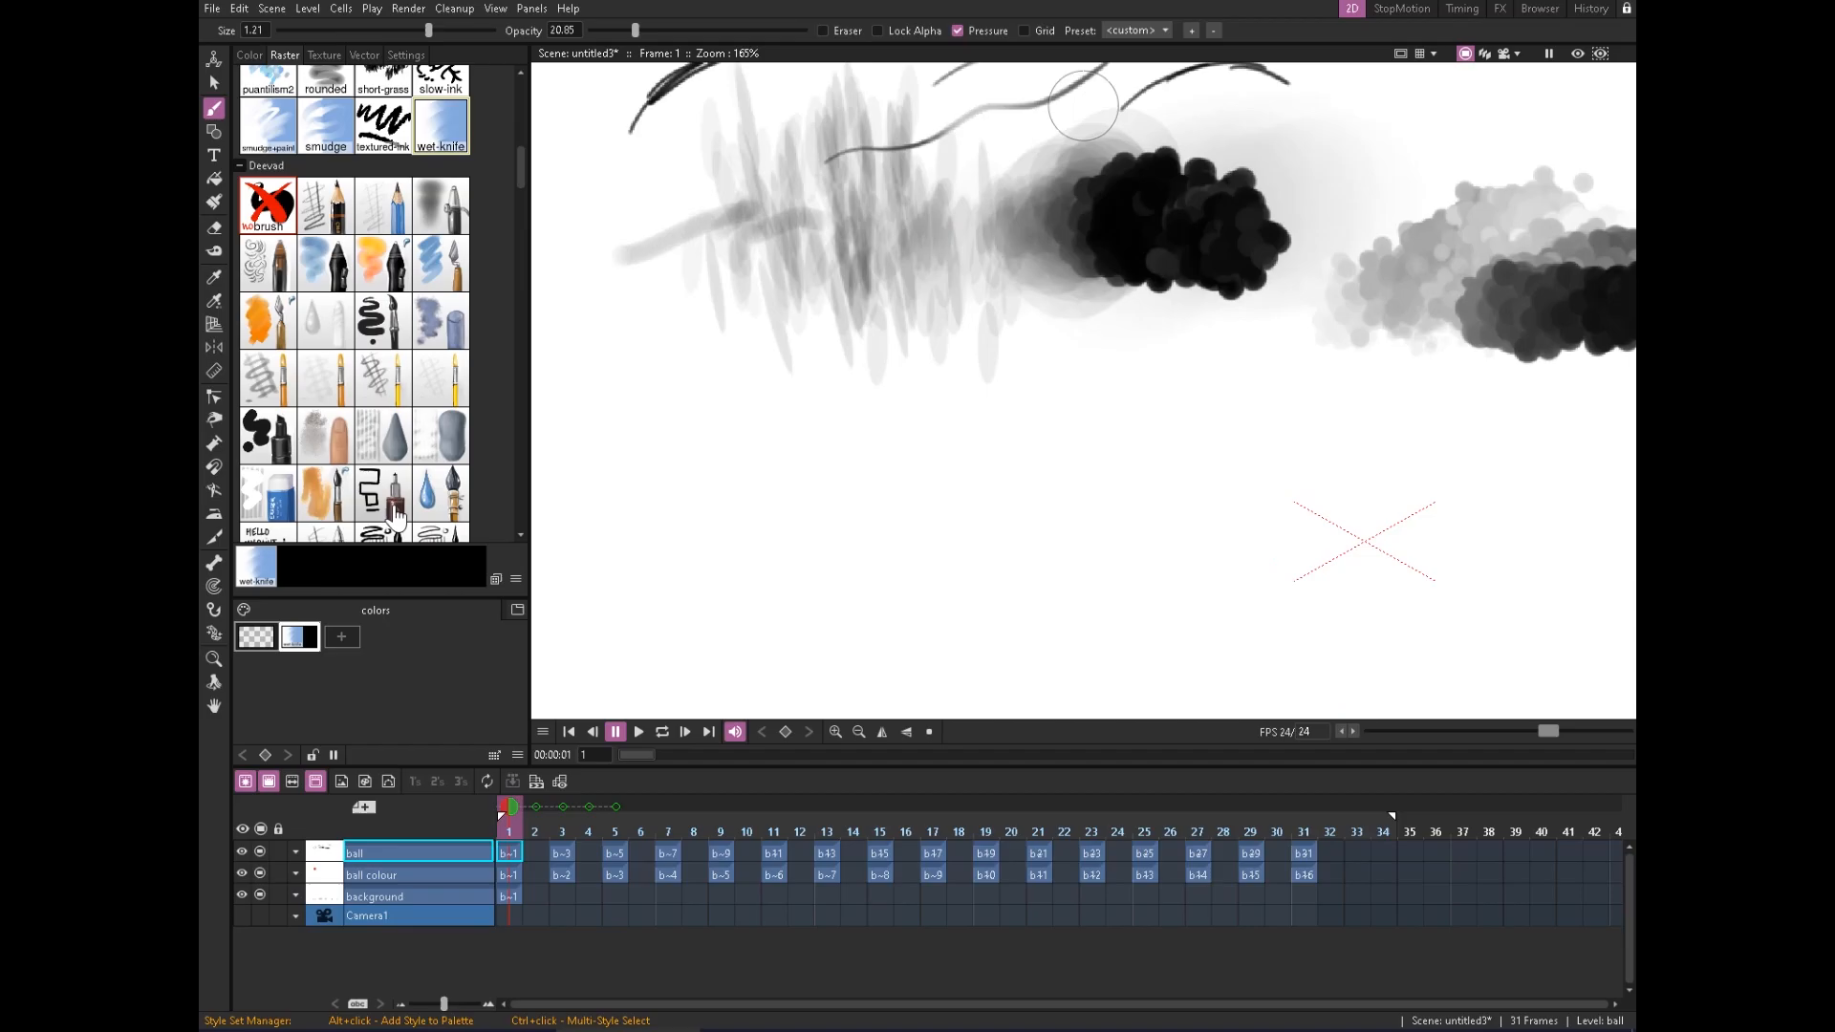
pyautogui.click(382, 492)
pyautogui.moveTo(757, 277)
pyautogui.mouseDown()
pyautogui.moveTo(870, 326)
pyautogui.moveTo(1055, 305)
pyautogui.mouseUp()
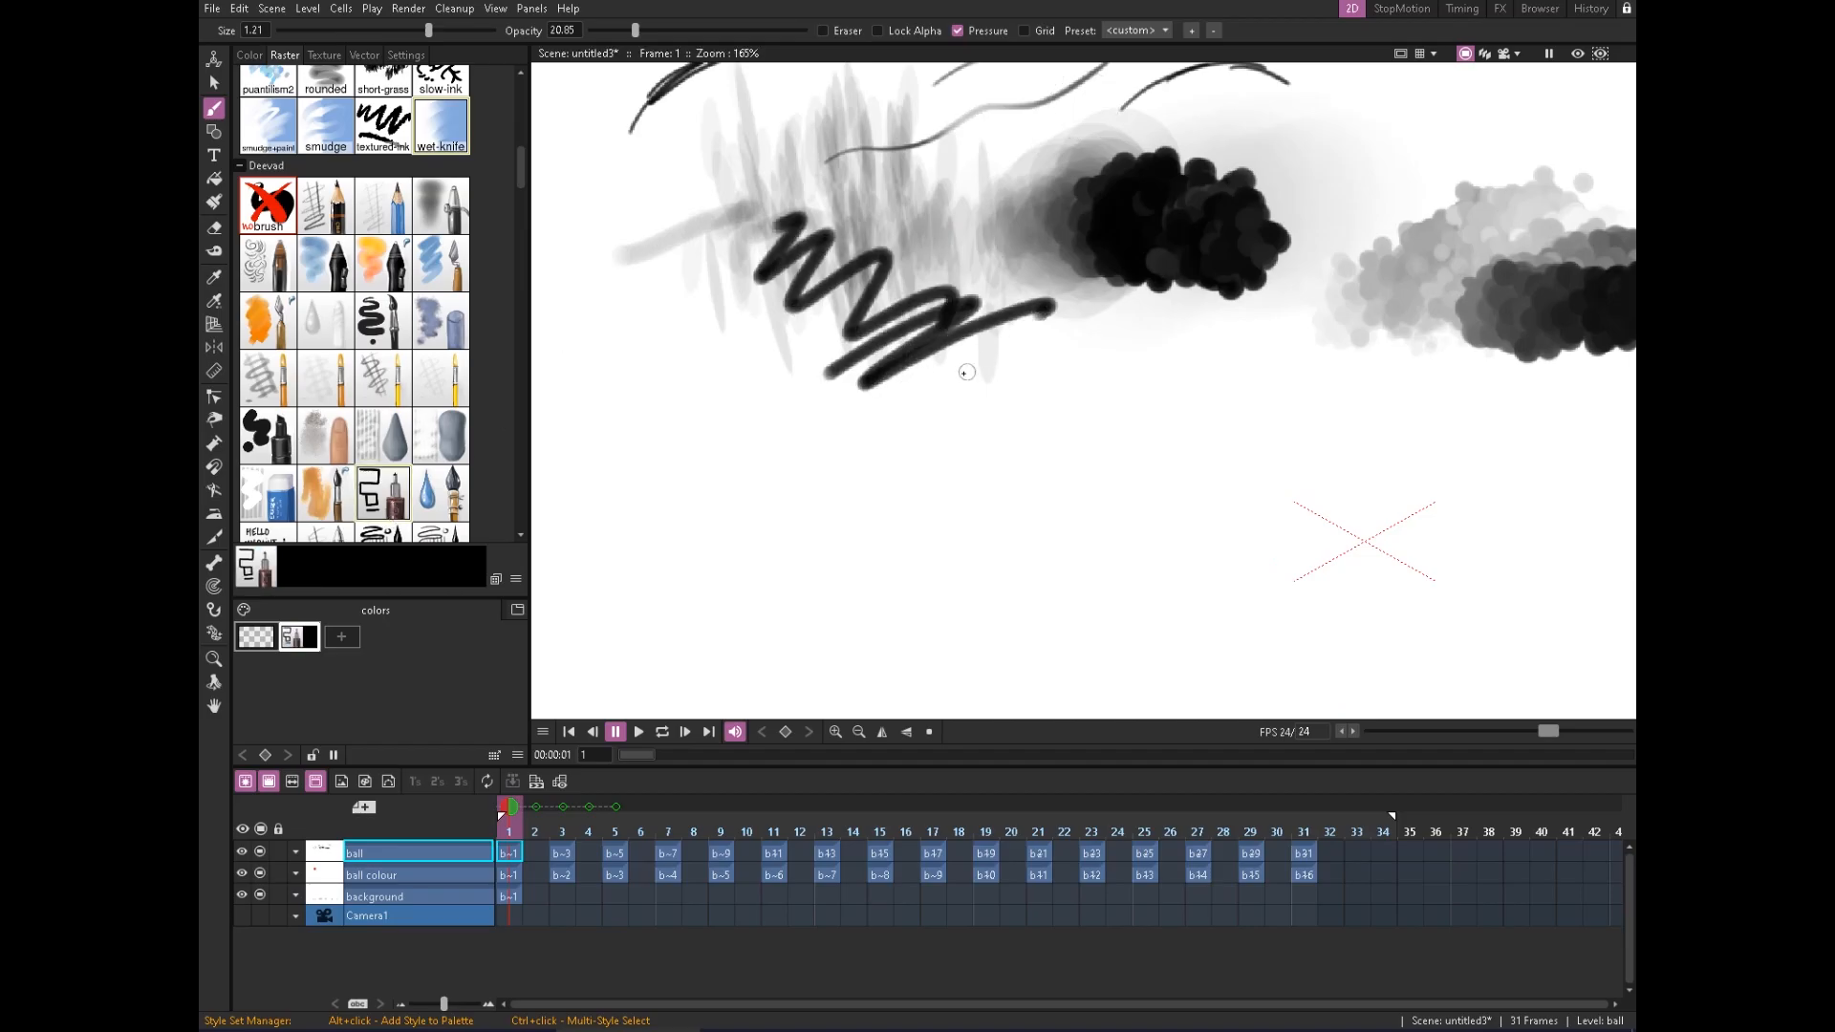
# Add short test dashes beside the zigzag on frame 1 with the Deevad technical ink pen
pyautogui.moveTo(977, 387)
pyautogui.mouseDown()
pyautogui.moveTo(1040, 347)
pyautogui.moveTo(1072, 407)
pyautogui.mouseUp()
pyautogui.moveTo(1142, 402)
pyautogui.mouseDown()
pyautogui.moveTo(1153, 367)
pyautogui.moveTo(1221, 378)
pyautogui.mouseUp()
pyautogui.moveTo(1235, 369); pyautogui.dragTo(1307, 387)
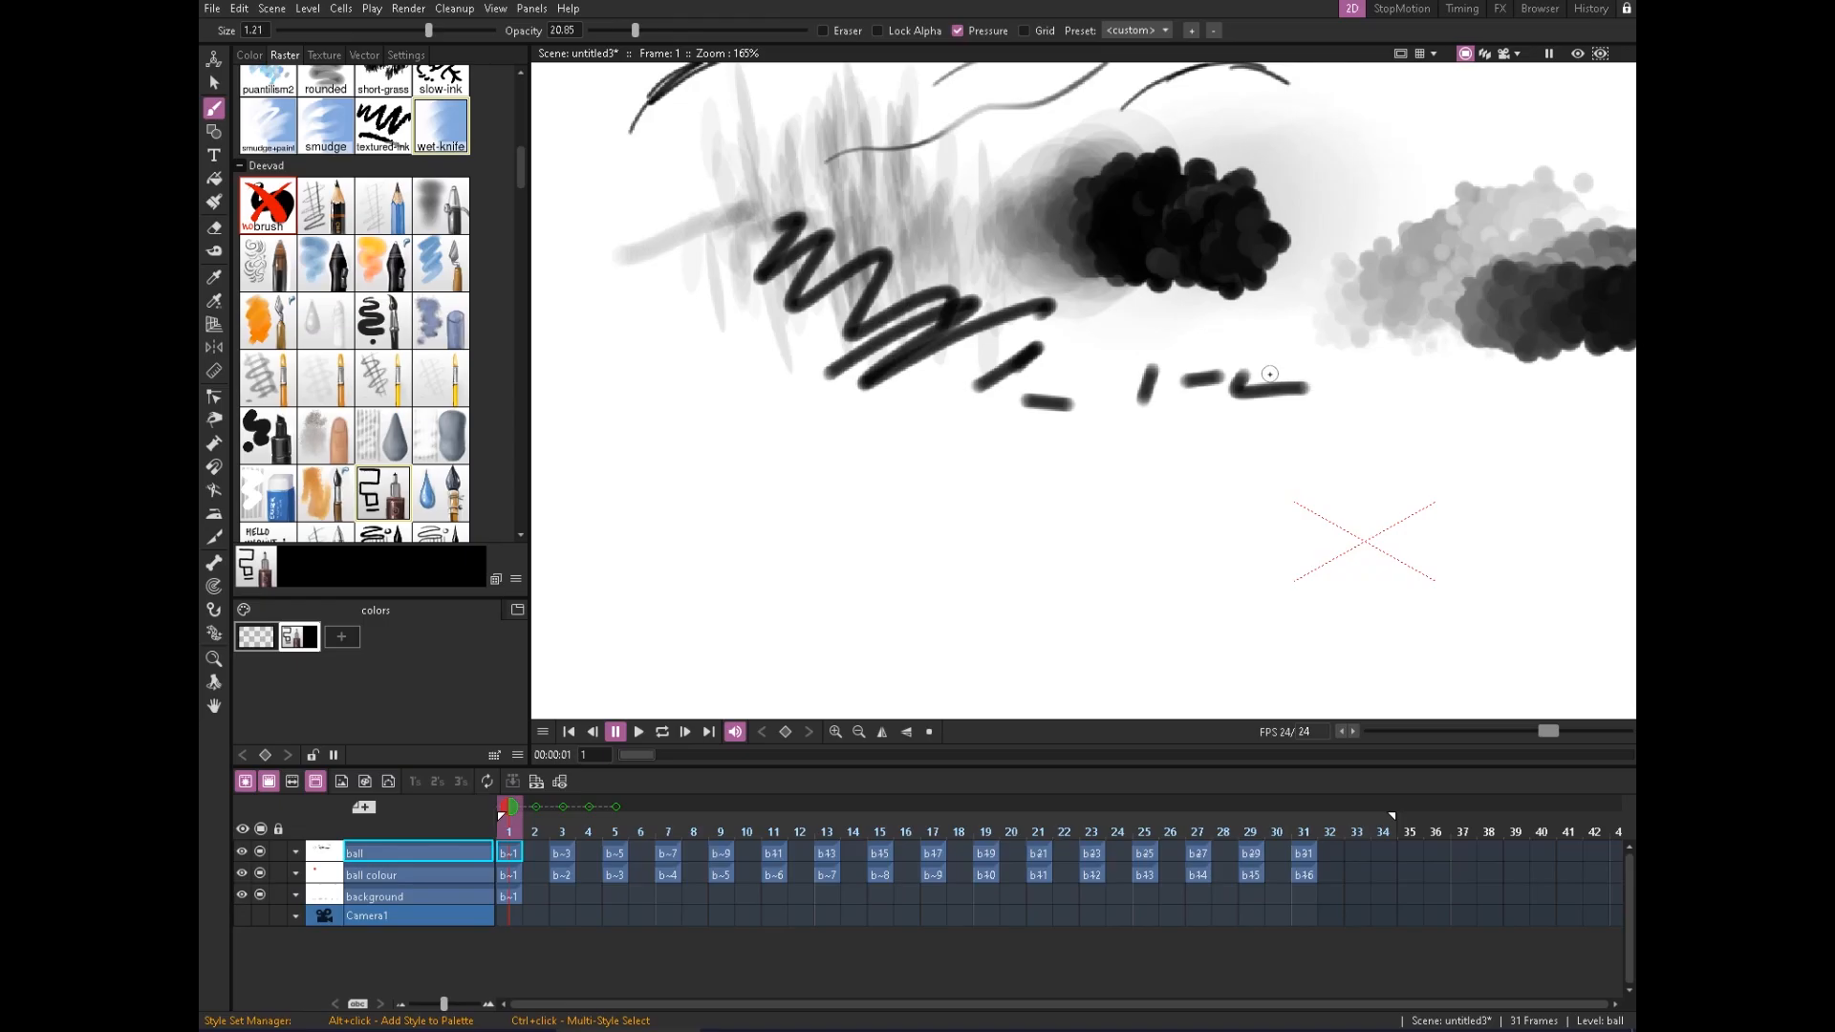
# Try the Deevad set's thick wavy-stroke ink brush on frame 1, painting wavy tapered strokes and a large spiral below the earlier test marks
pyautogui.click(386, 329)
pyautogui.moveTo(669, 393); pyautogui.dragTo(1009, 434)
pyautogui.moveTo(1048, 565); pyautogui.dragTo(1135, 401)
pyautogui.moveTo(726, 384)
pyautogui.mouseDown()
pyautogui.moveTo(1174, 536)
pyautogui.moveTo(1241, 483)
pyautogui.mouseUp()
pyautogui.scroll(-3, 1241, 484)
pyautogui.moveTo(1078, 462); pyautogui.dragTo(670, 476)
pyautogui.moveTo(1033, 492)
pyautogui.mouseDown()
pyautogui.moveTo(1039, 440)
pyautogui.moveTo(1113, 439)
pyautogui.mouseUp()
pyautogui.moveTo(1290, 434); pyautogui.dragTo(1134, 502)
pyautogui.moveTo(977, 497); pyautogui.dragTo(964, 511)
pyautogui.moveTo(1142, 428)
pyautogui.mouseDown()
pyautogui.moveTo(1007, 519)
pyautogui.moveTo(1249, 389)
pyautogui.mouseUp()
pyautogui.moveTo(1051, 446); pyautogui.dragTo(1214, 420)
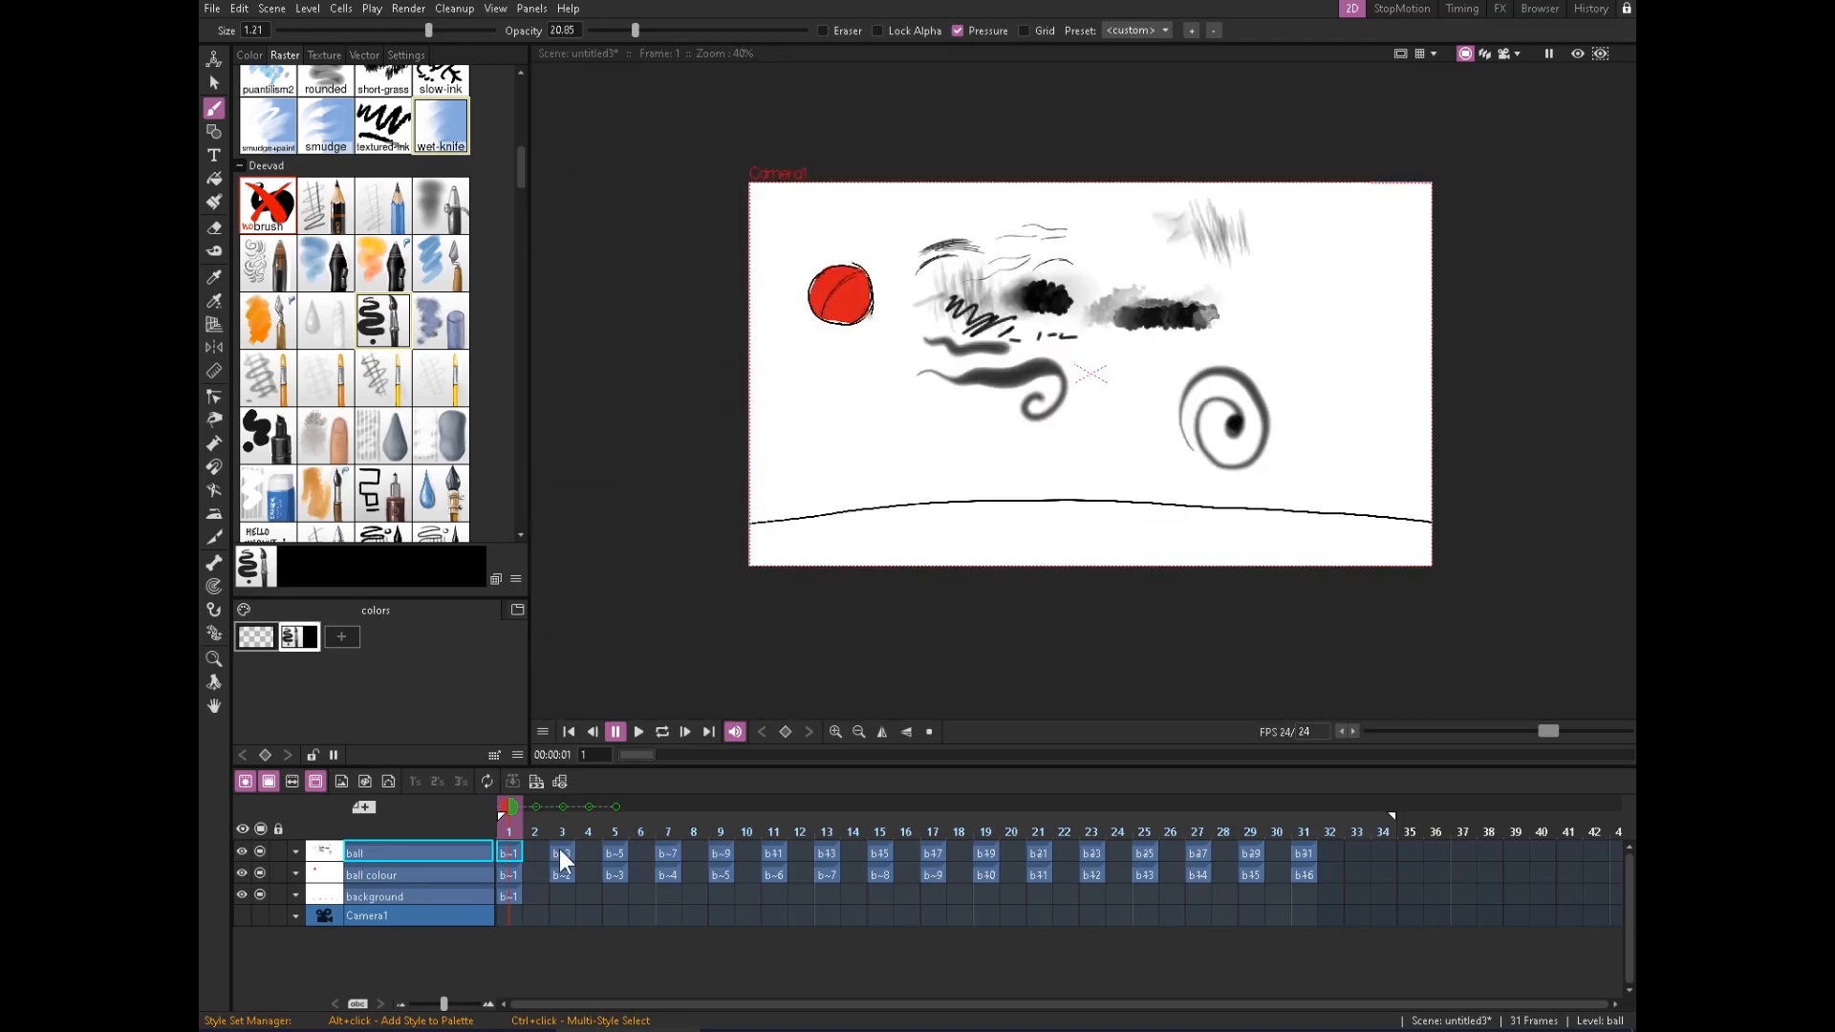
# View the ball drawing on frame 5 within the whole camera area
pyautogui.click(627, 848)
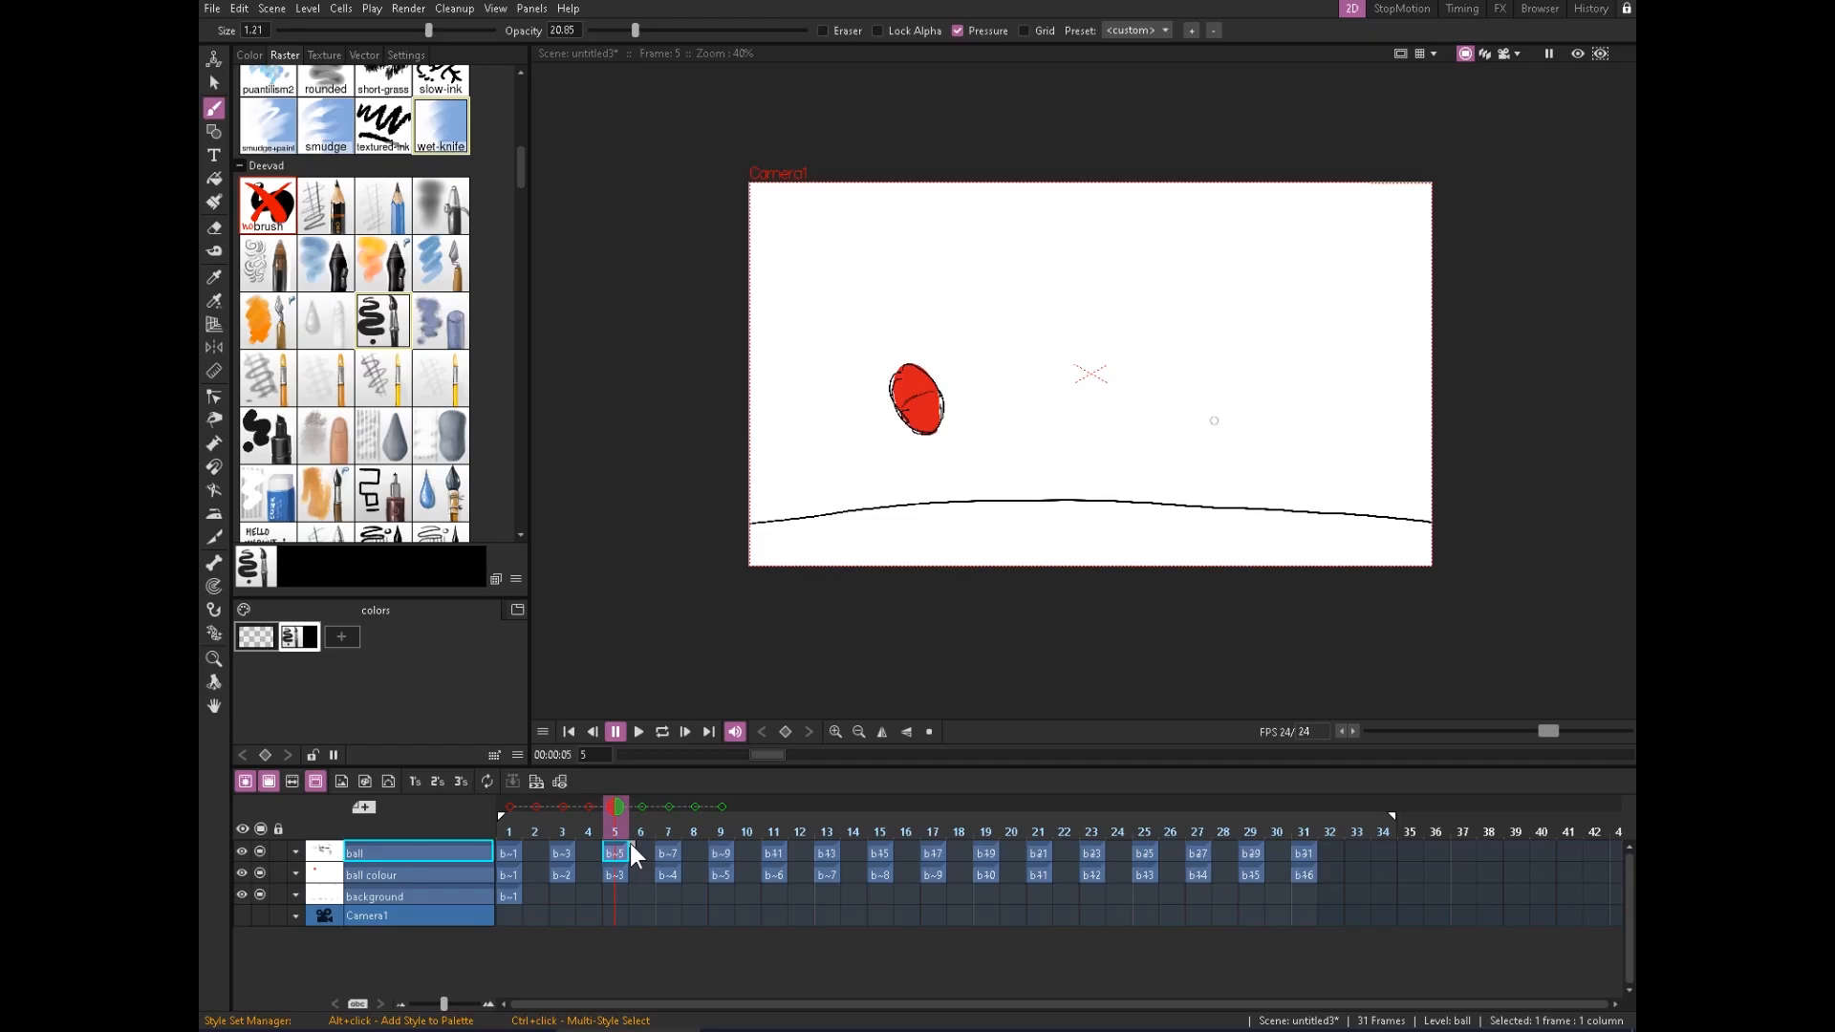
pyautogui.scroll(2, 1033, 442)
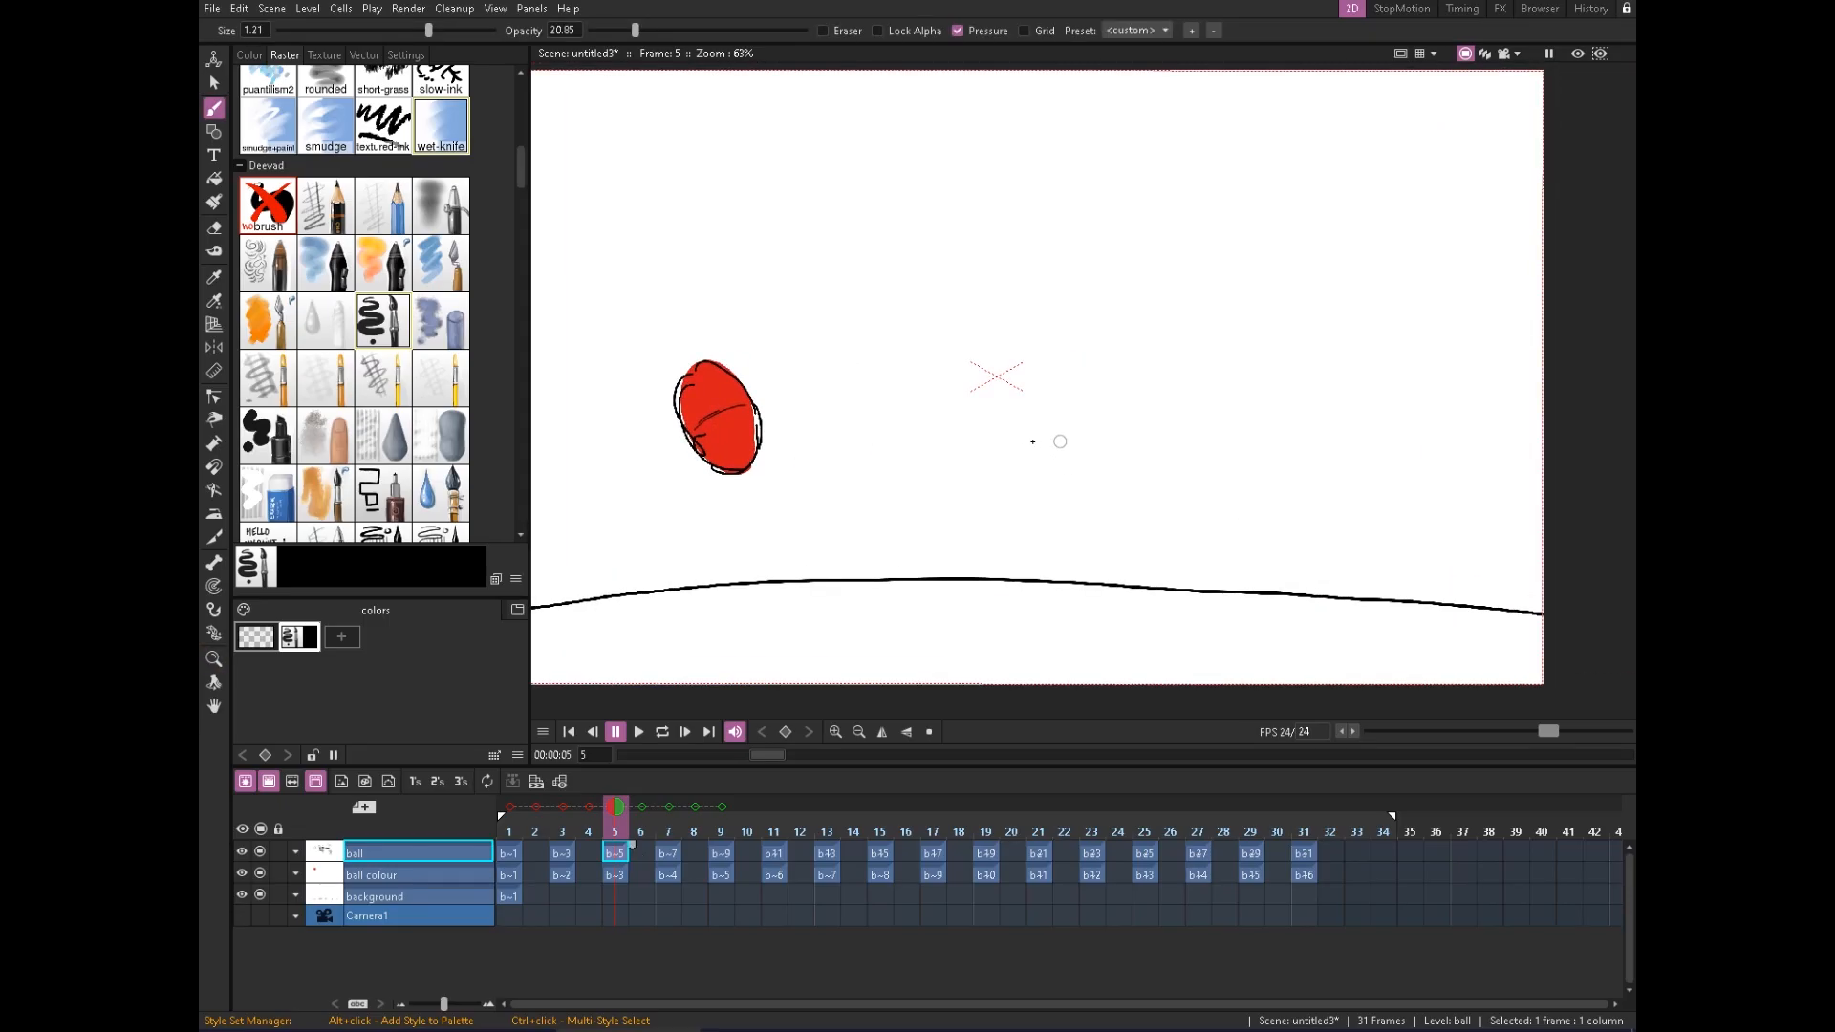
pyautogui.moveTo(1060, 442); pyautogui.dragTo(1015, 482)
pyautogui.moveTo(1001, 465); pyautogui.dragTo(1182, 412)
pyautogui.moveTo(1183, 403); pyautogui.dragTo(1194, 434)
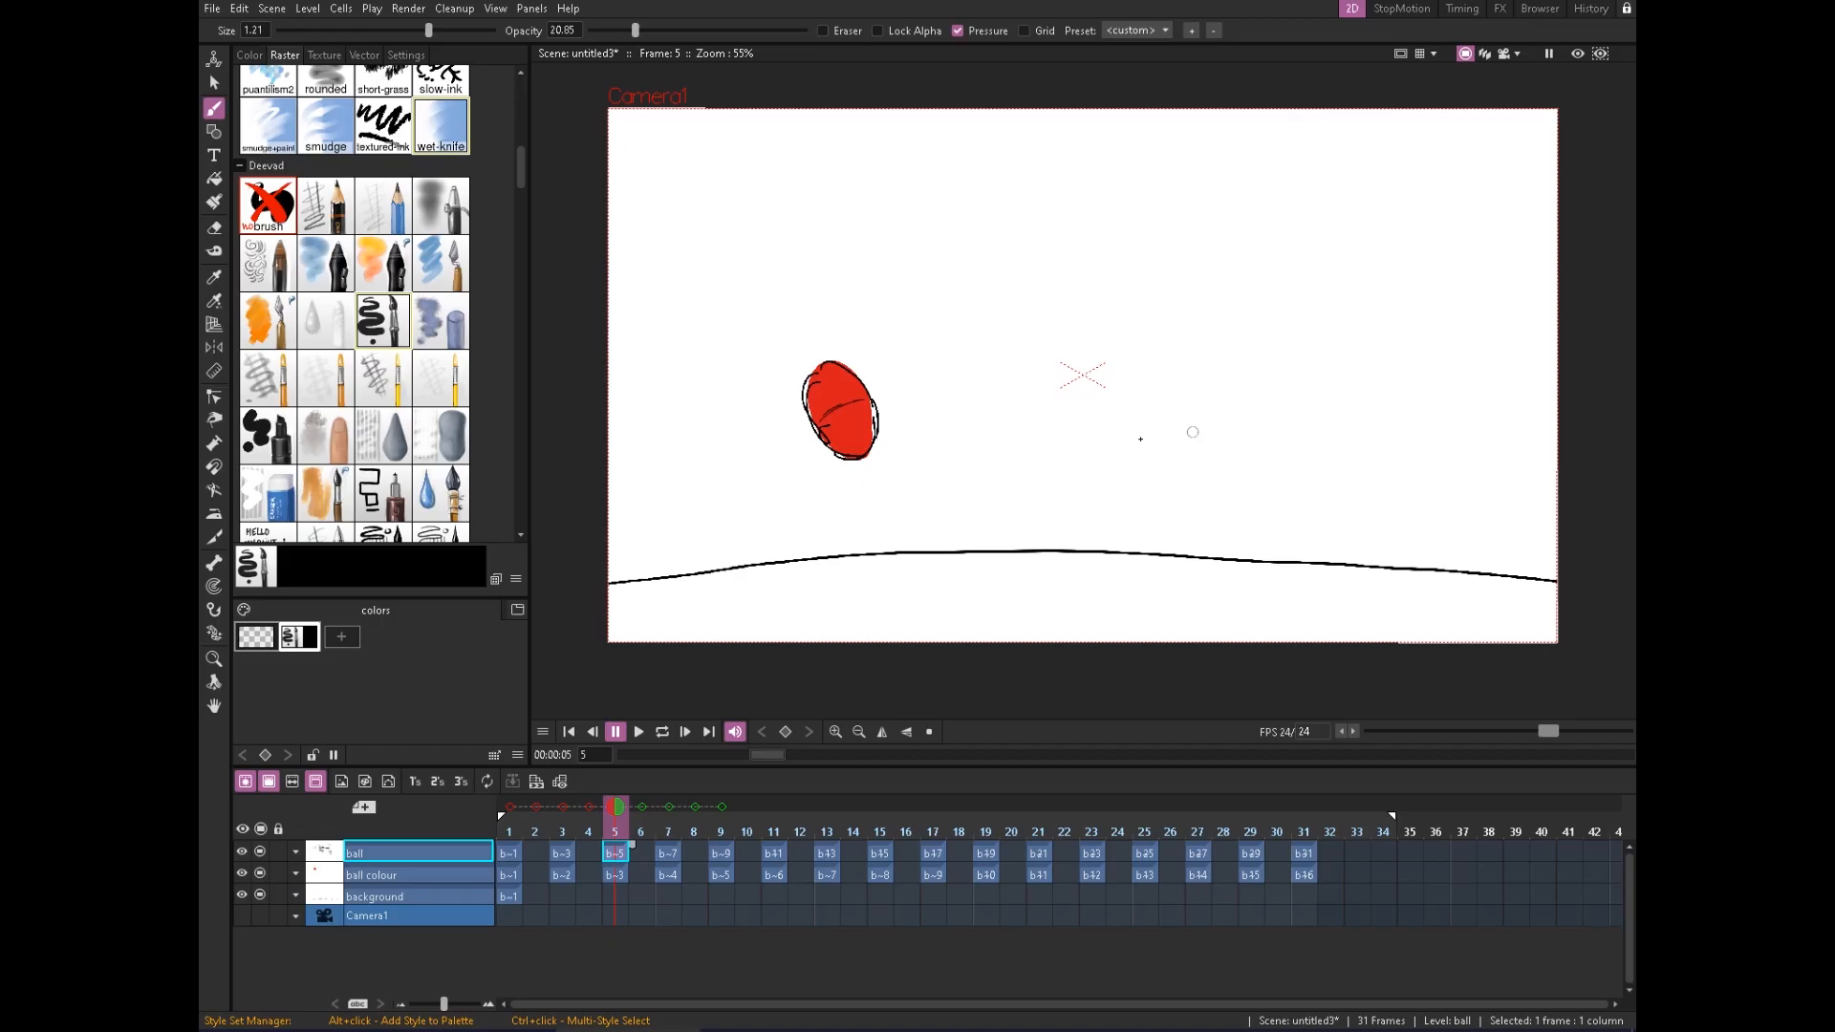
# Start saving the whole scene and create a folder named TEST_JUNK inside the first_time project's scenes folder
pyautogui.click(211, 8)
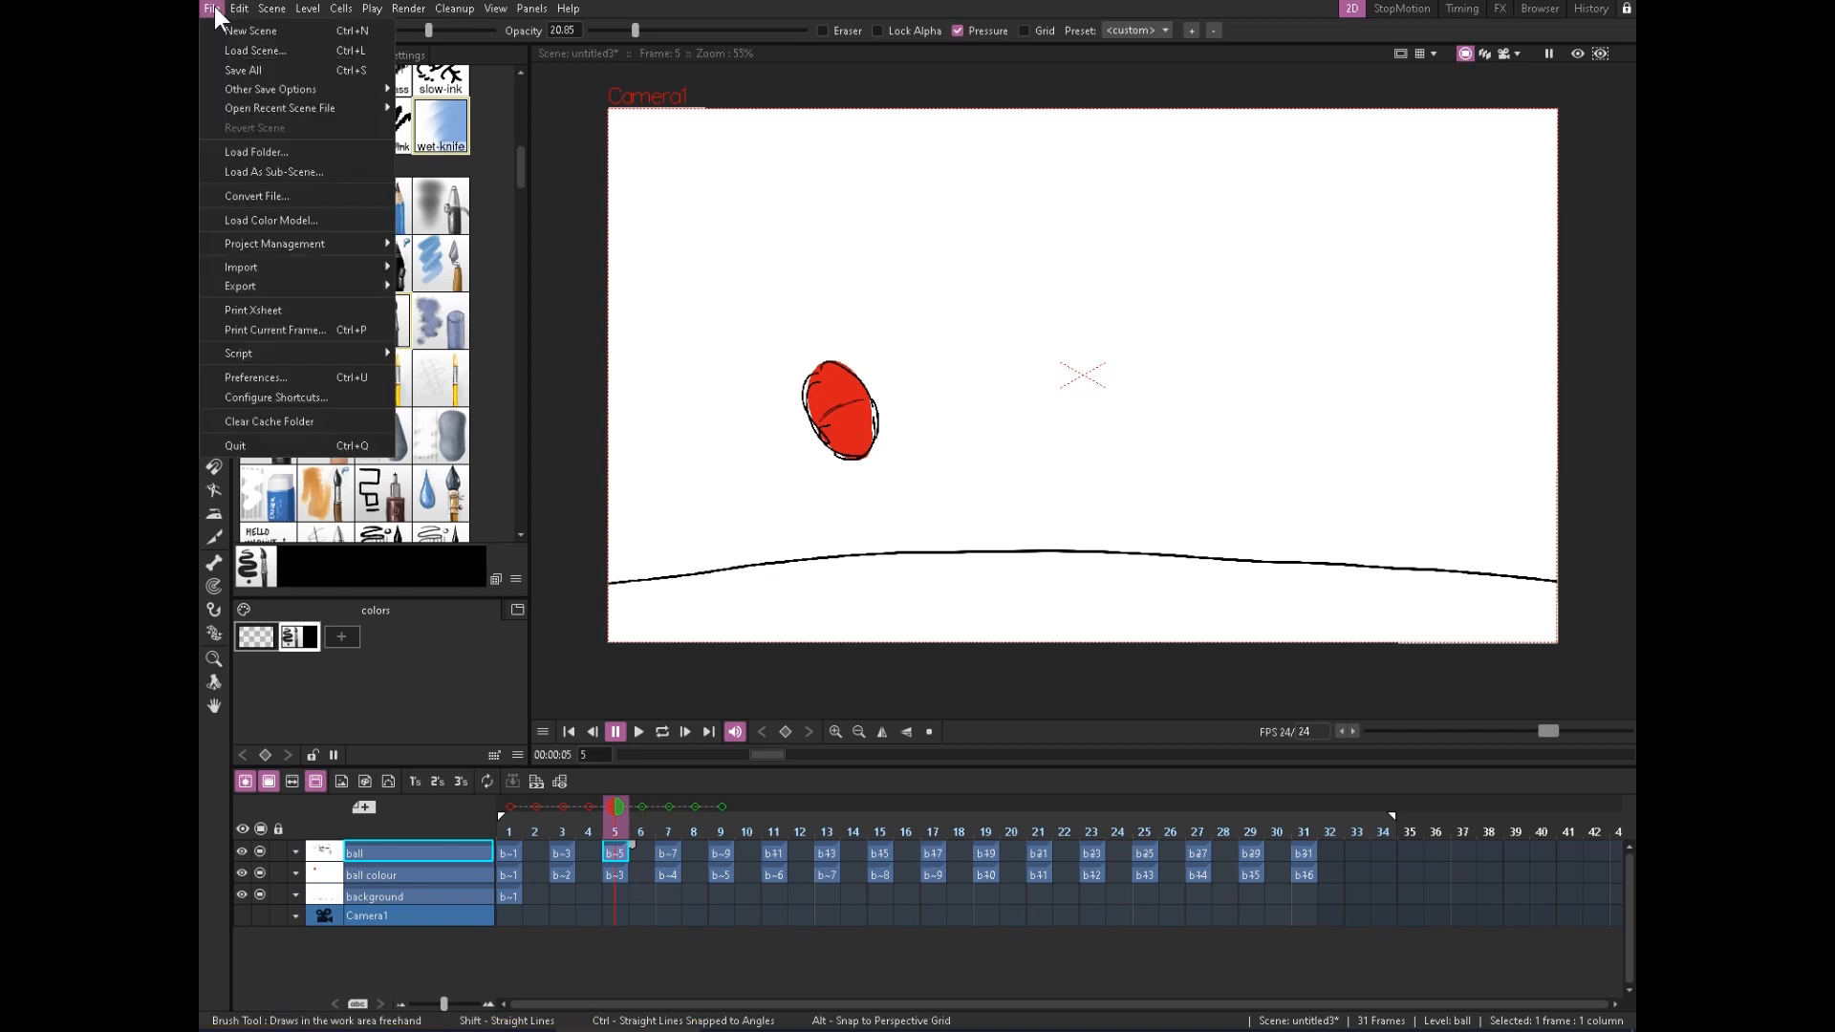
pyautogui.click(327, 70)
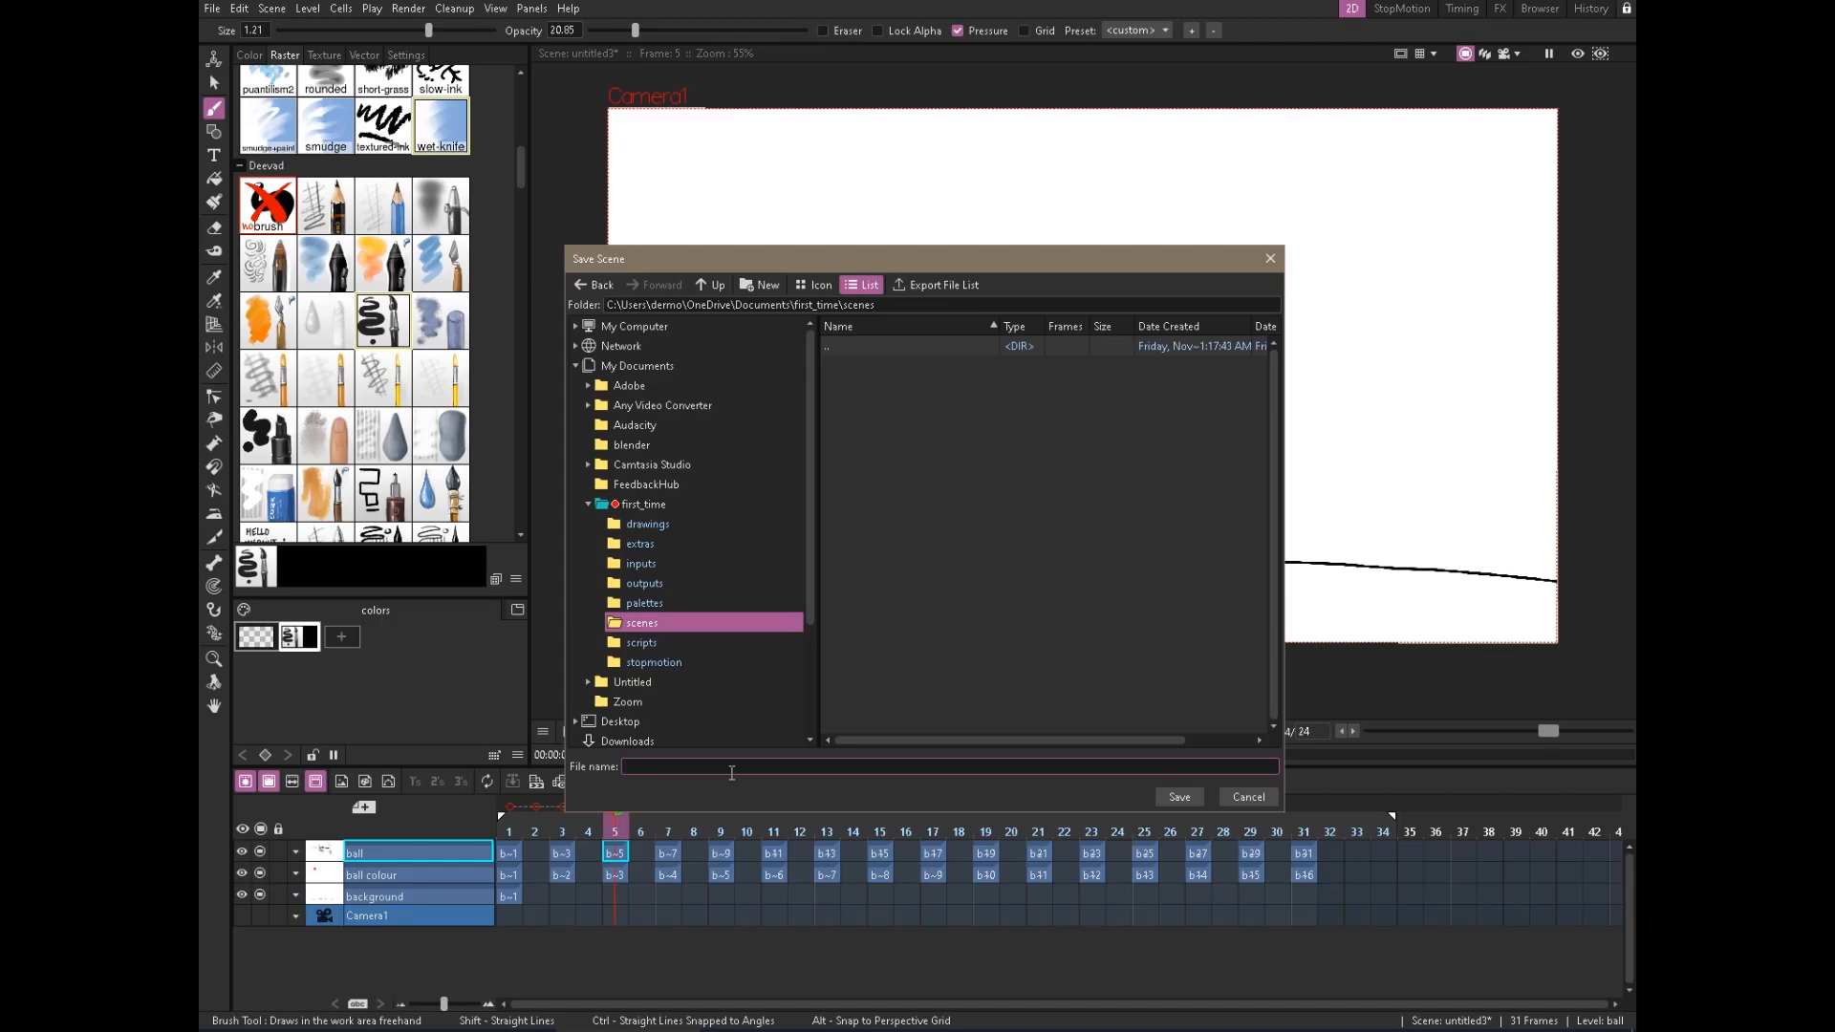
pyautogui.click(760, 285)
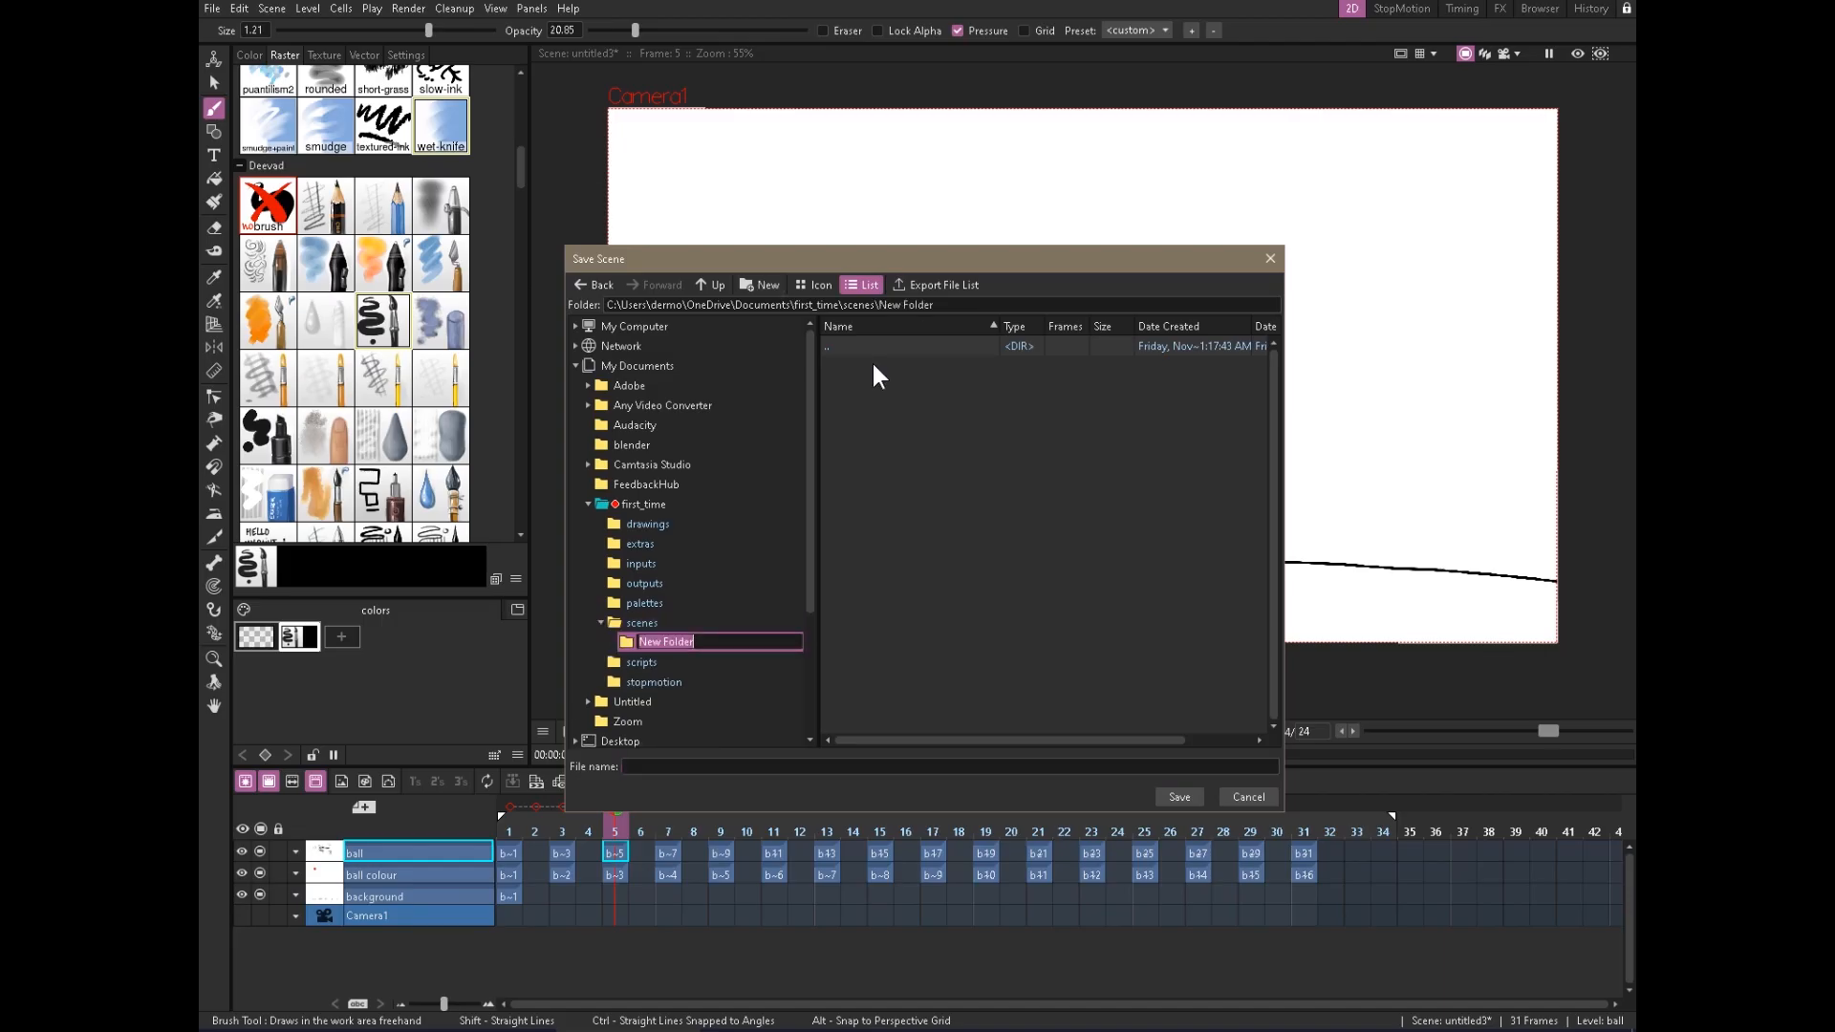
pyautogui.write('TEST_JUNK')
pyautogui.press('Return')
# Save the scene in the TEST_JUNK folder under the file name first_pile_of_silly
pyautogui.click(643, 765)
pyautogui.write('first_pile_of_silly')
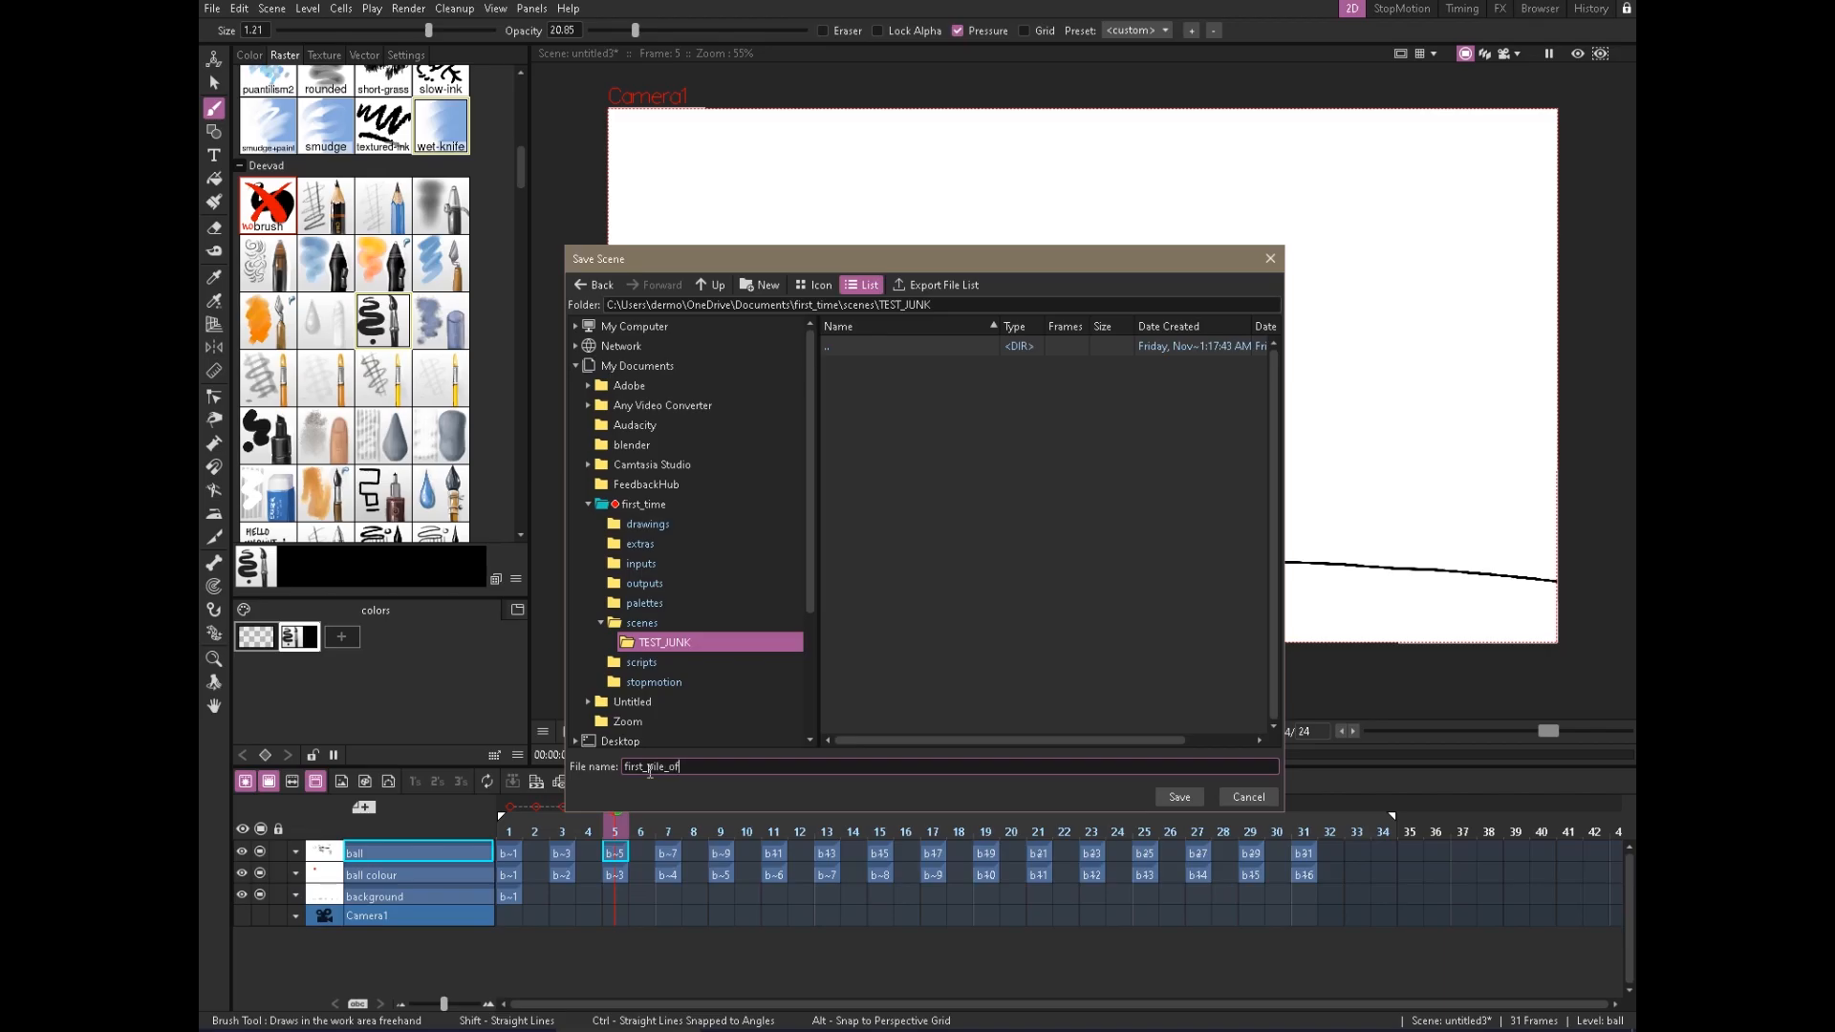
pyautogui.click(1184, 797)
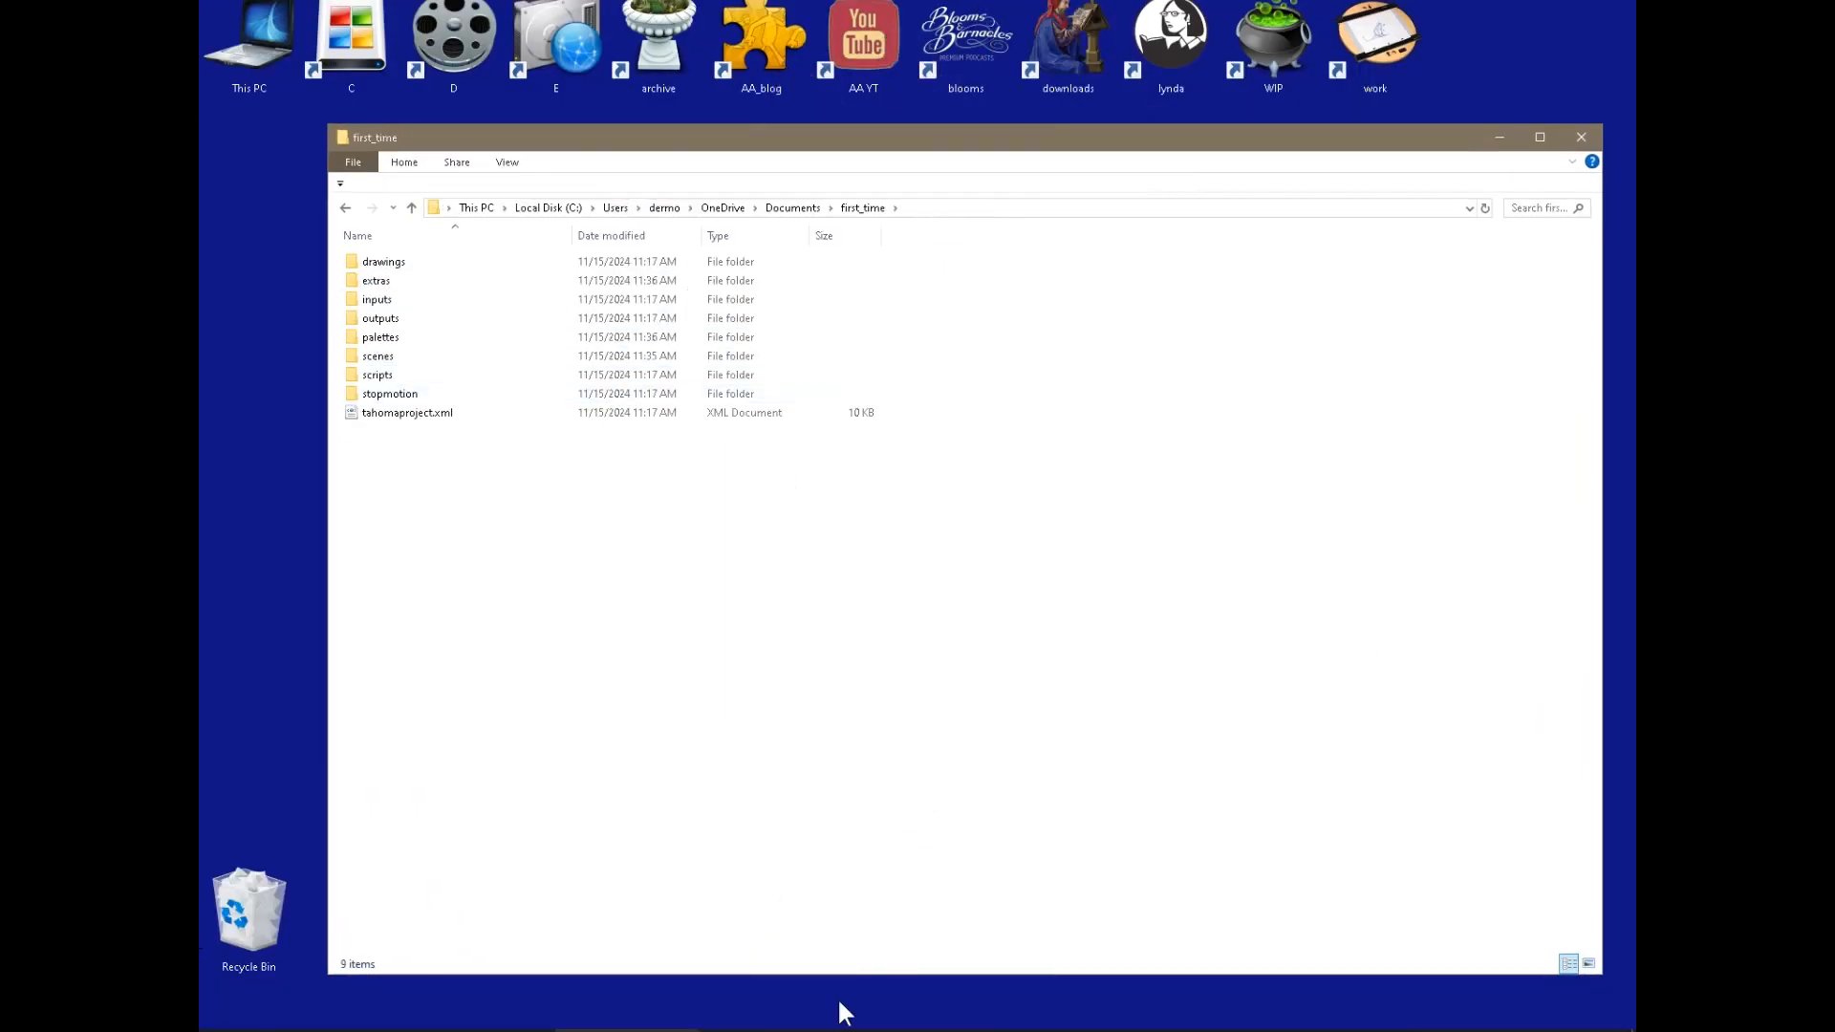
# Switch to File Explorer and check the path and contents of the first_time project folder
pyautogui.click(951, 209)
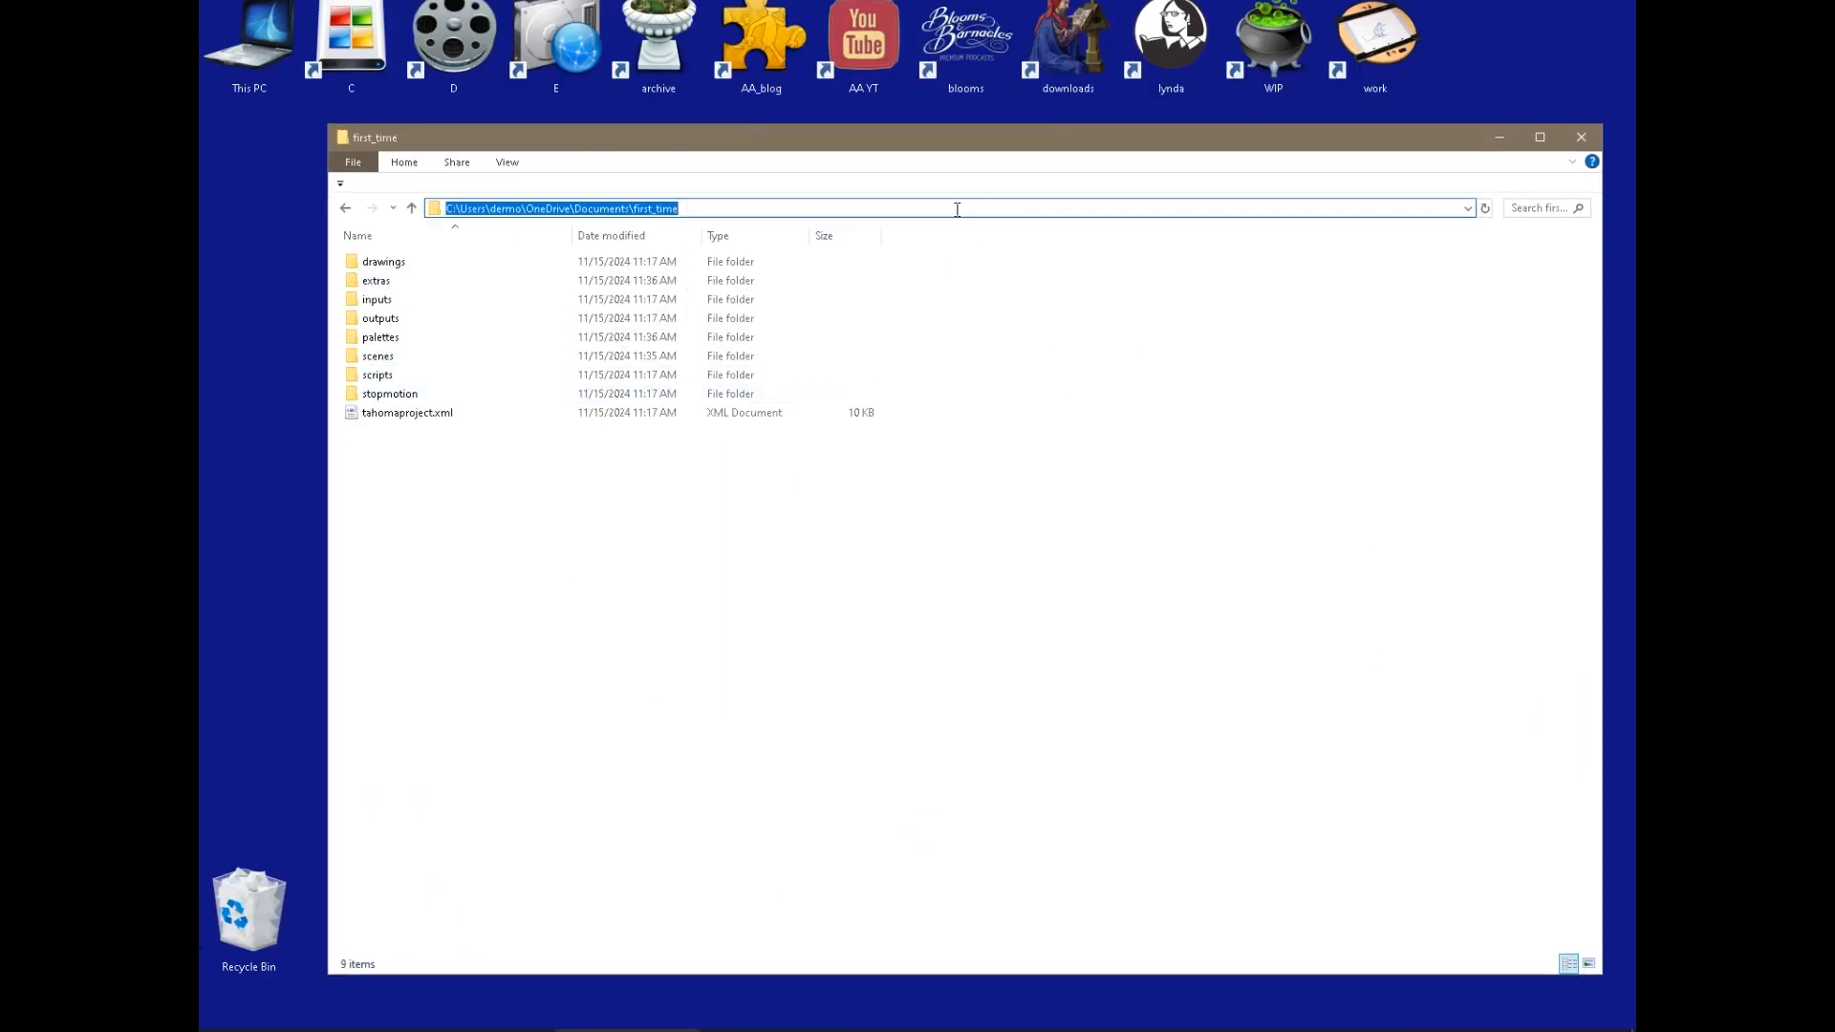
pyautogui.click(879, 642)
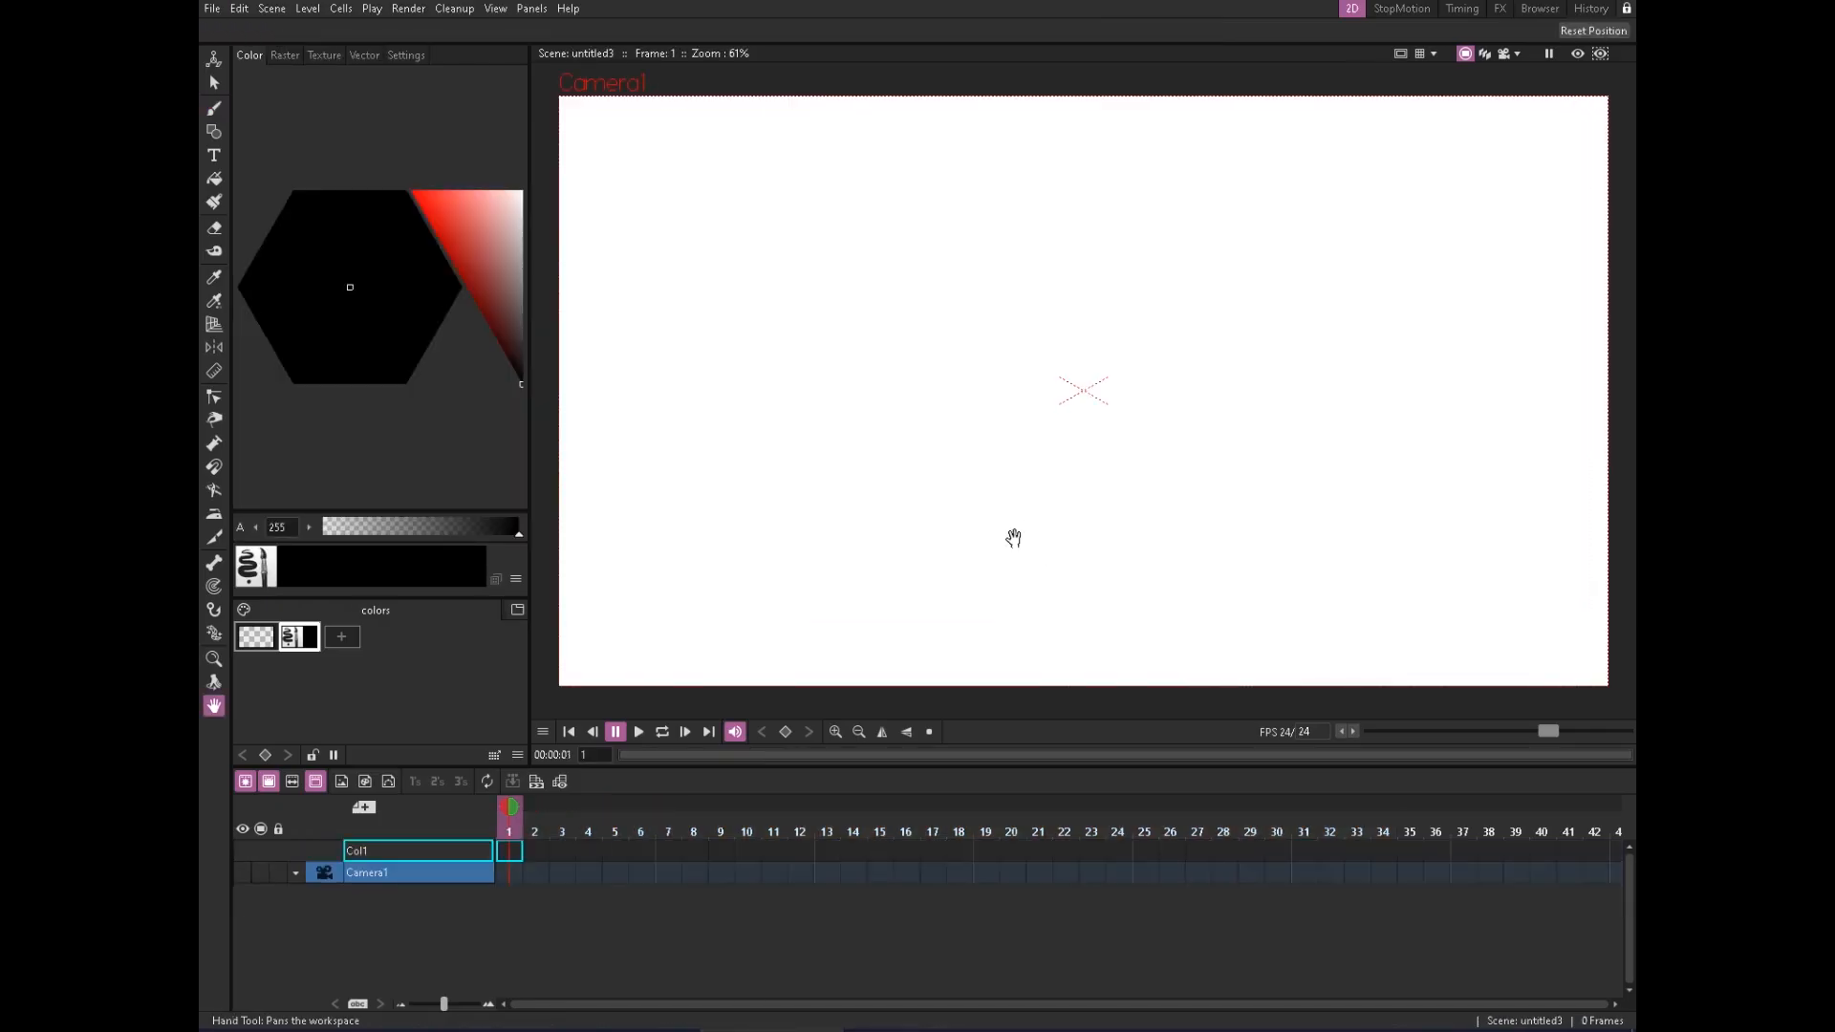
# Return to Tahoma2D and load the scene first_pile_of_silly.tnz from the TEST_JUNK folder
pyautogui.click(216, 9)
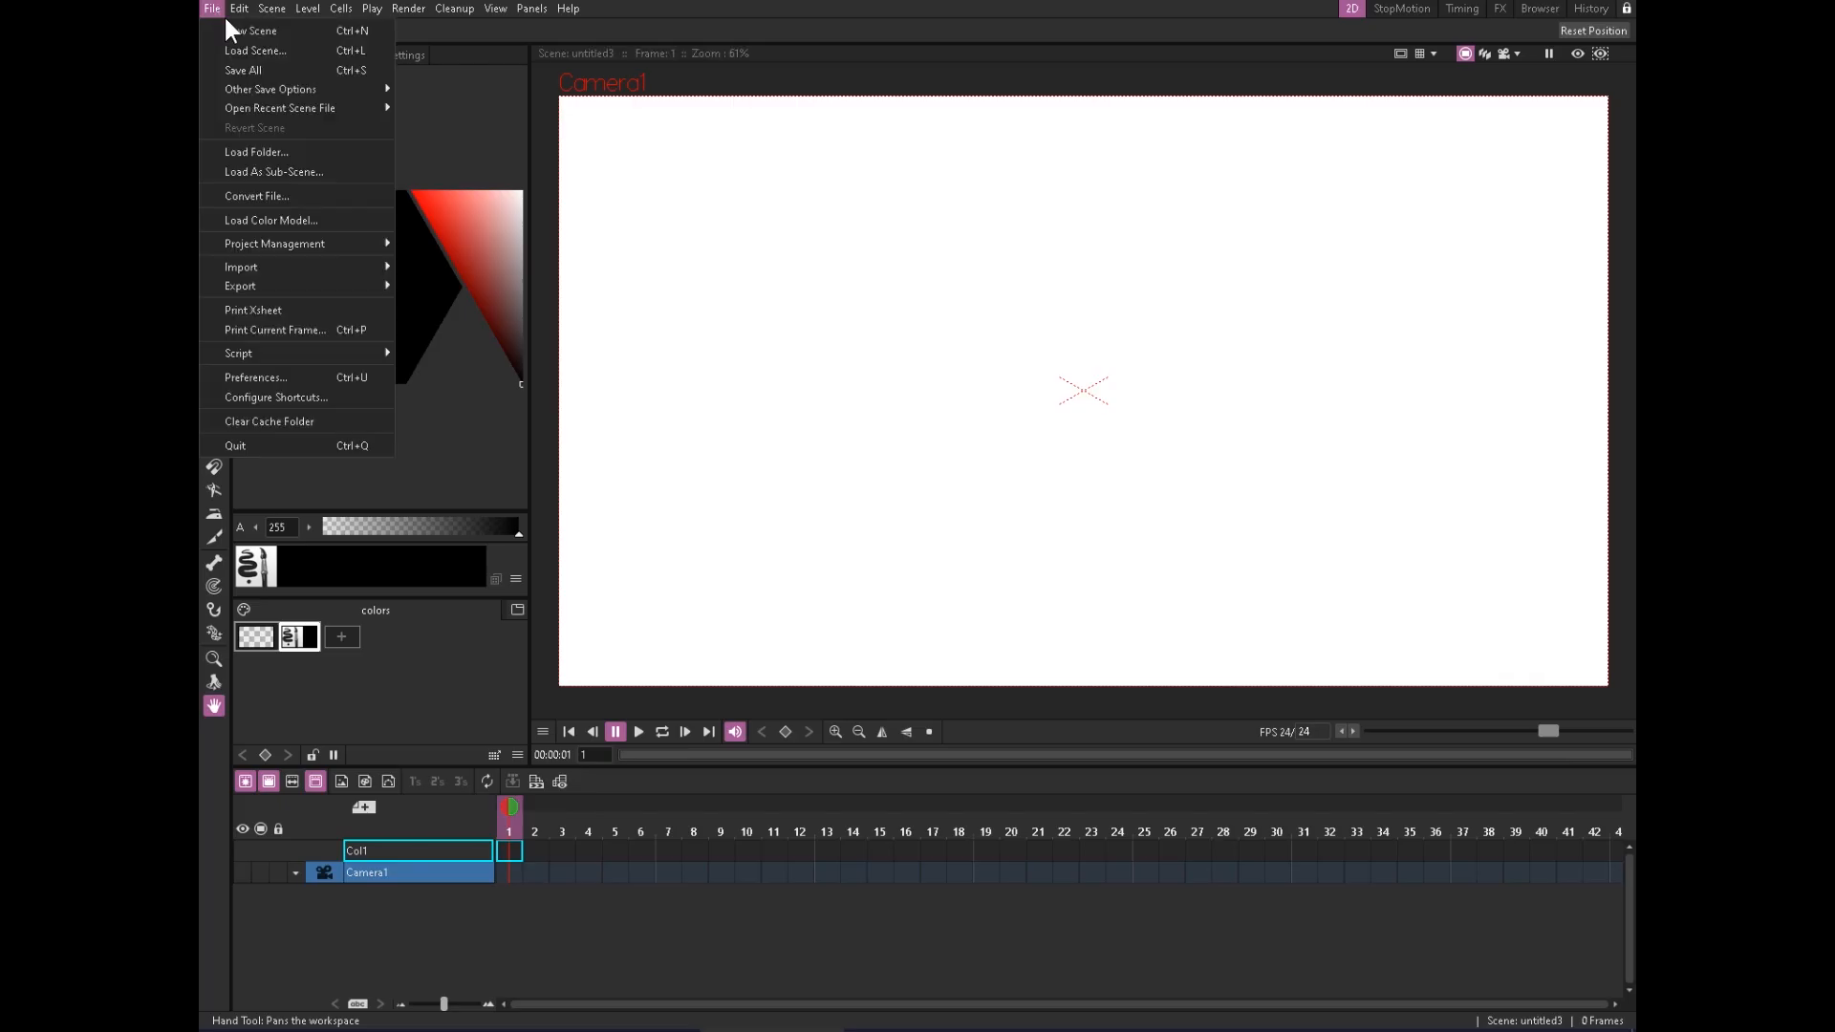
pyautogui.click(267, 55)
pyautogui.click(894, 365)
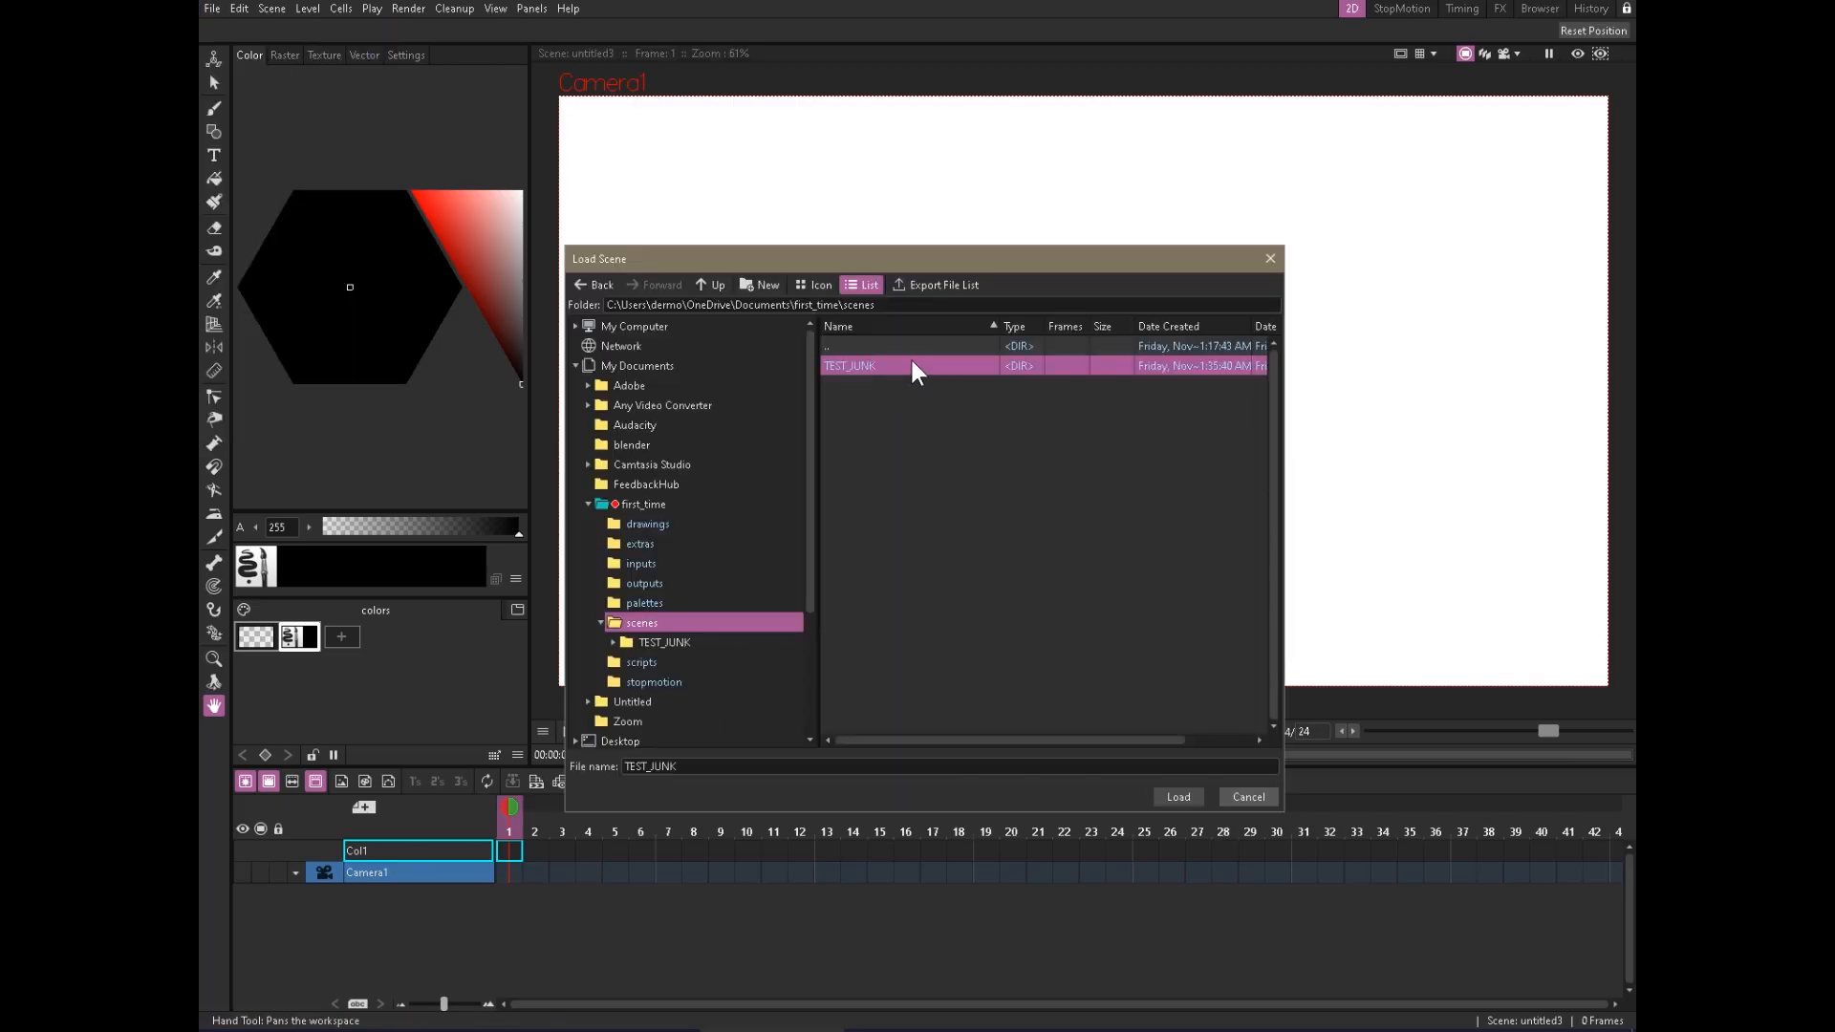
pyautogui.click(613, 641)
pyautogui.doubleClick(855, 366)
pyautogui.click(864, 386)
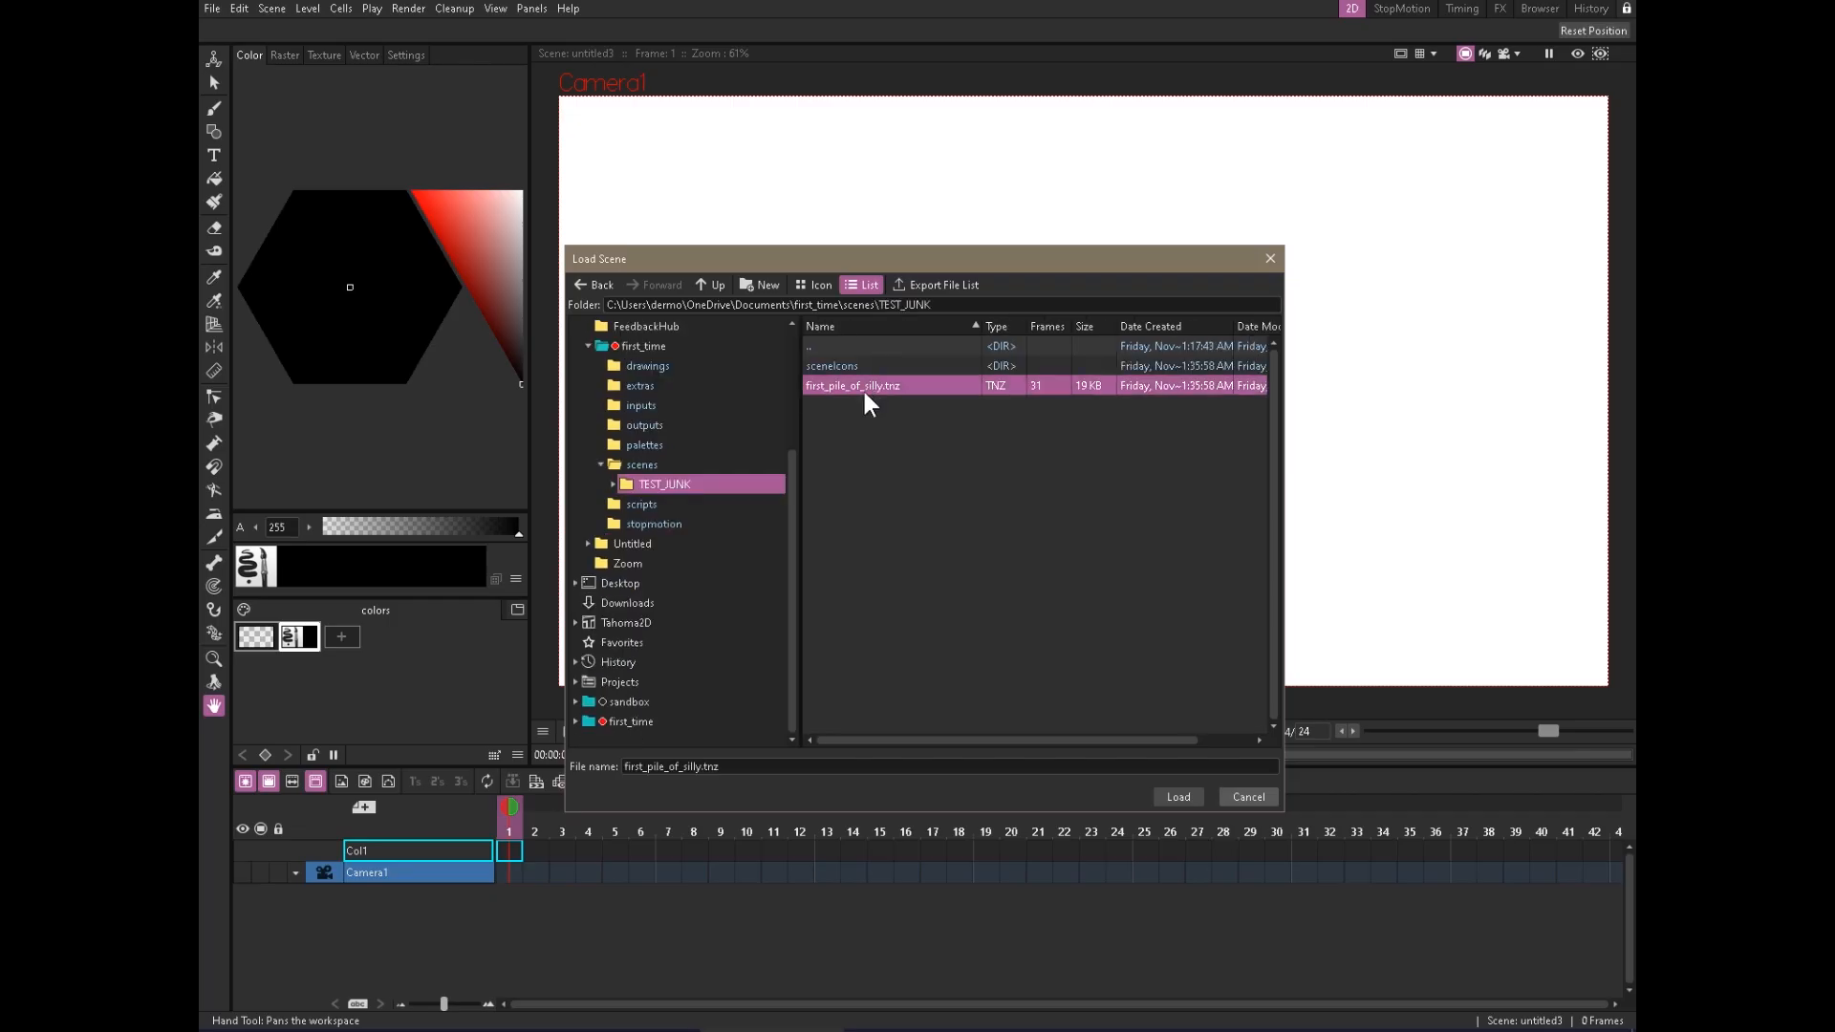
pyautogui.click(1181, 794)
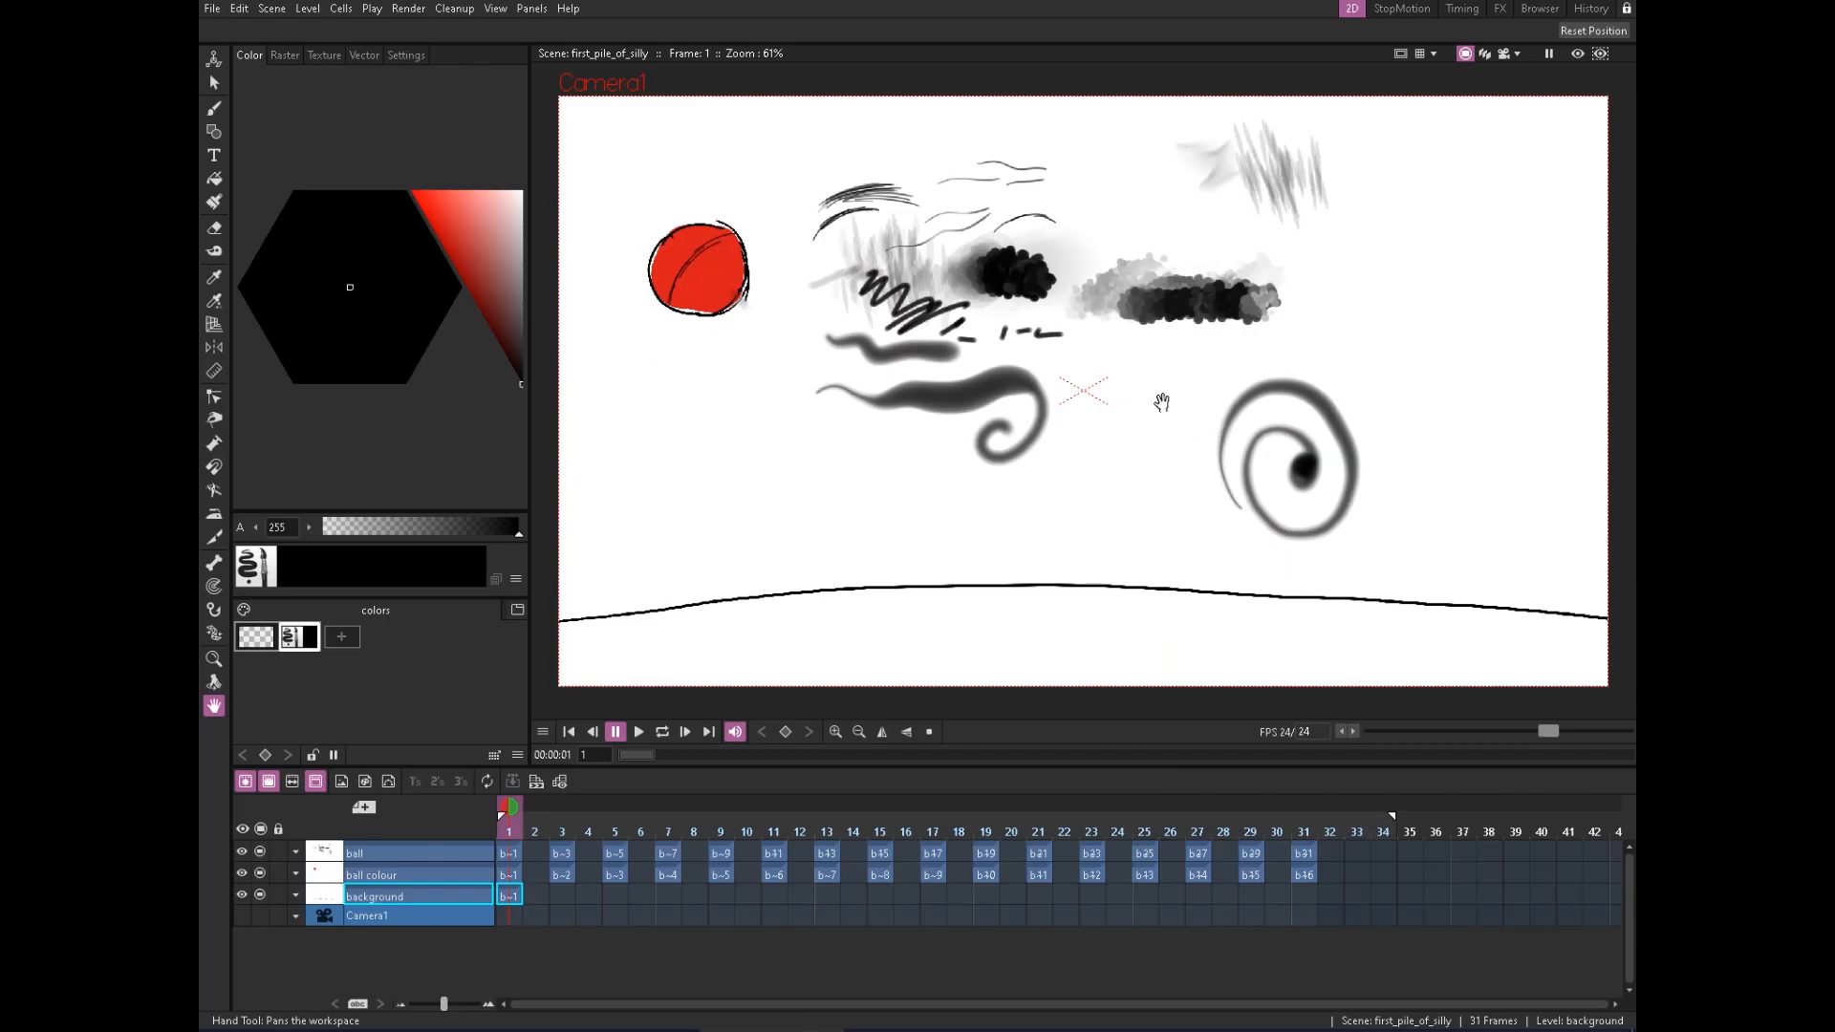
pyautogui.scroll(-2, 1056, 473)
pyautogui.scroll(1, 1141, 445)
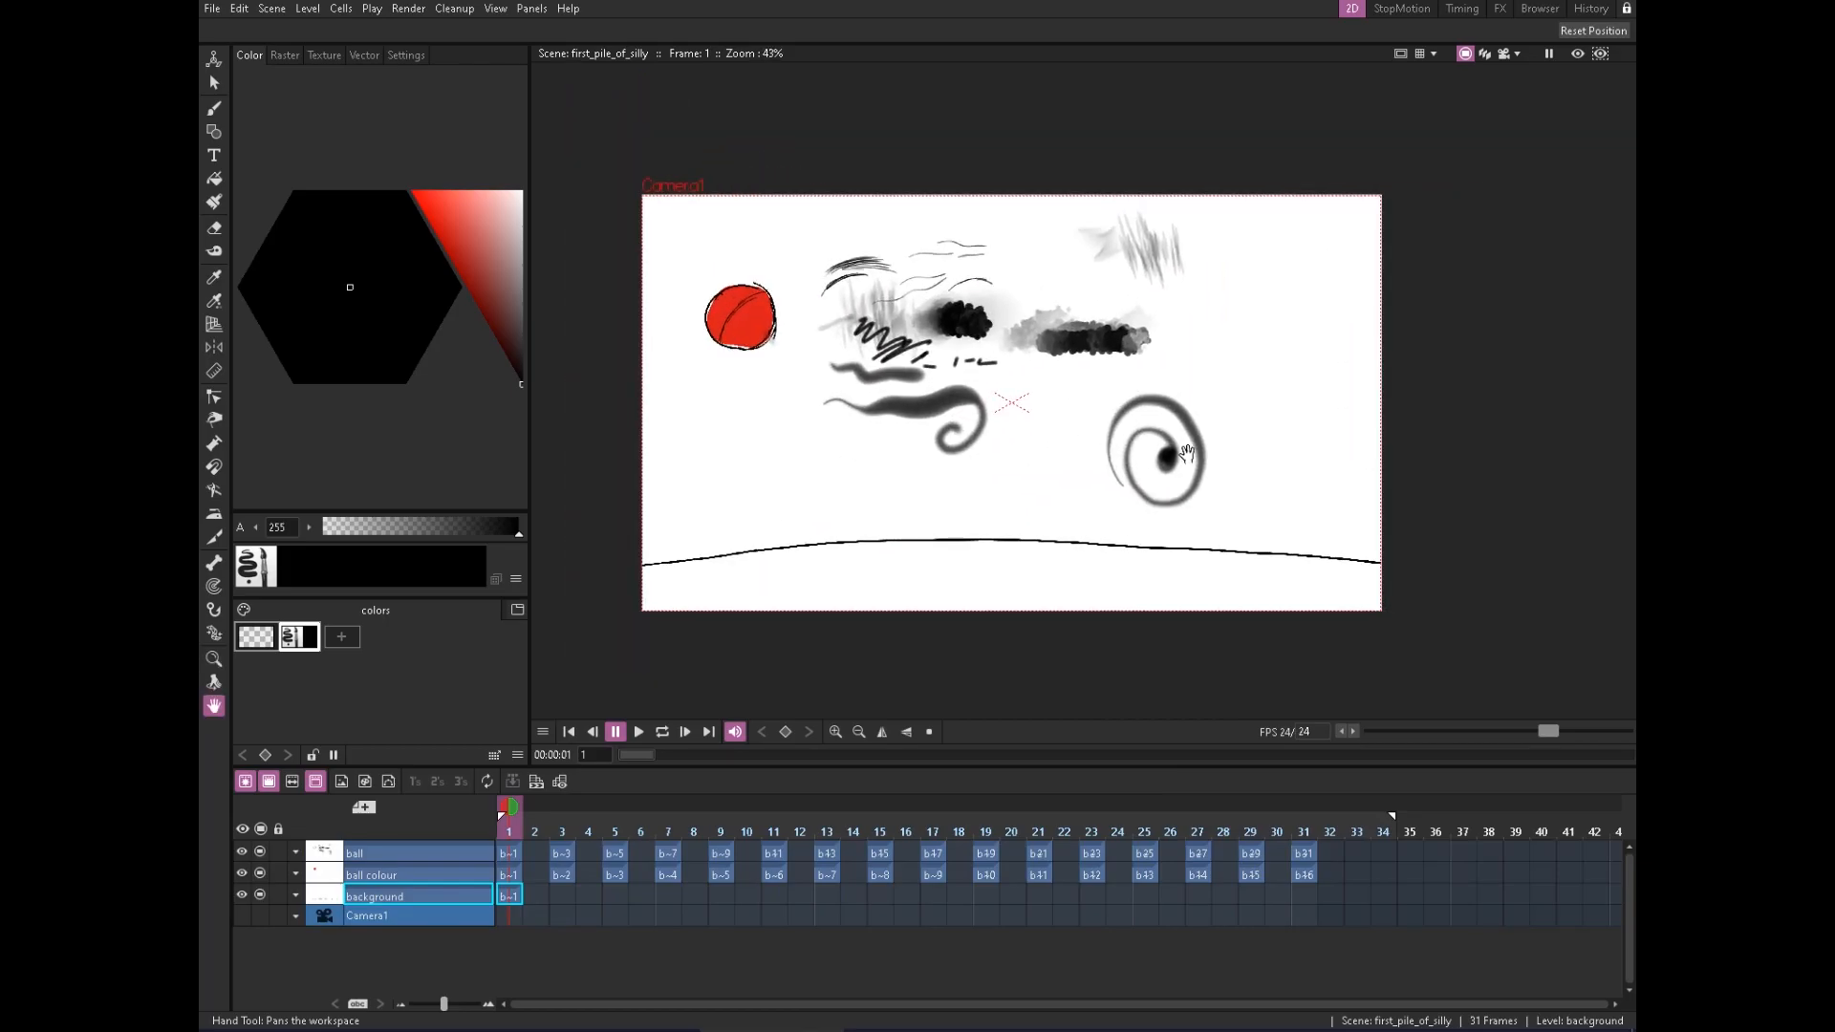
# Examine the Default Project Path setting and its folder chooser in the general preferences, leaving the path as it is
pyautogui.click(238, 8)
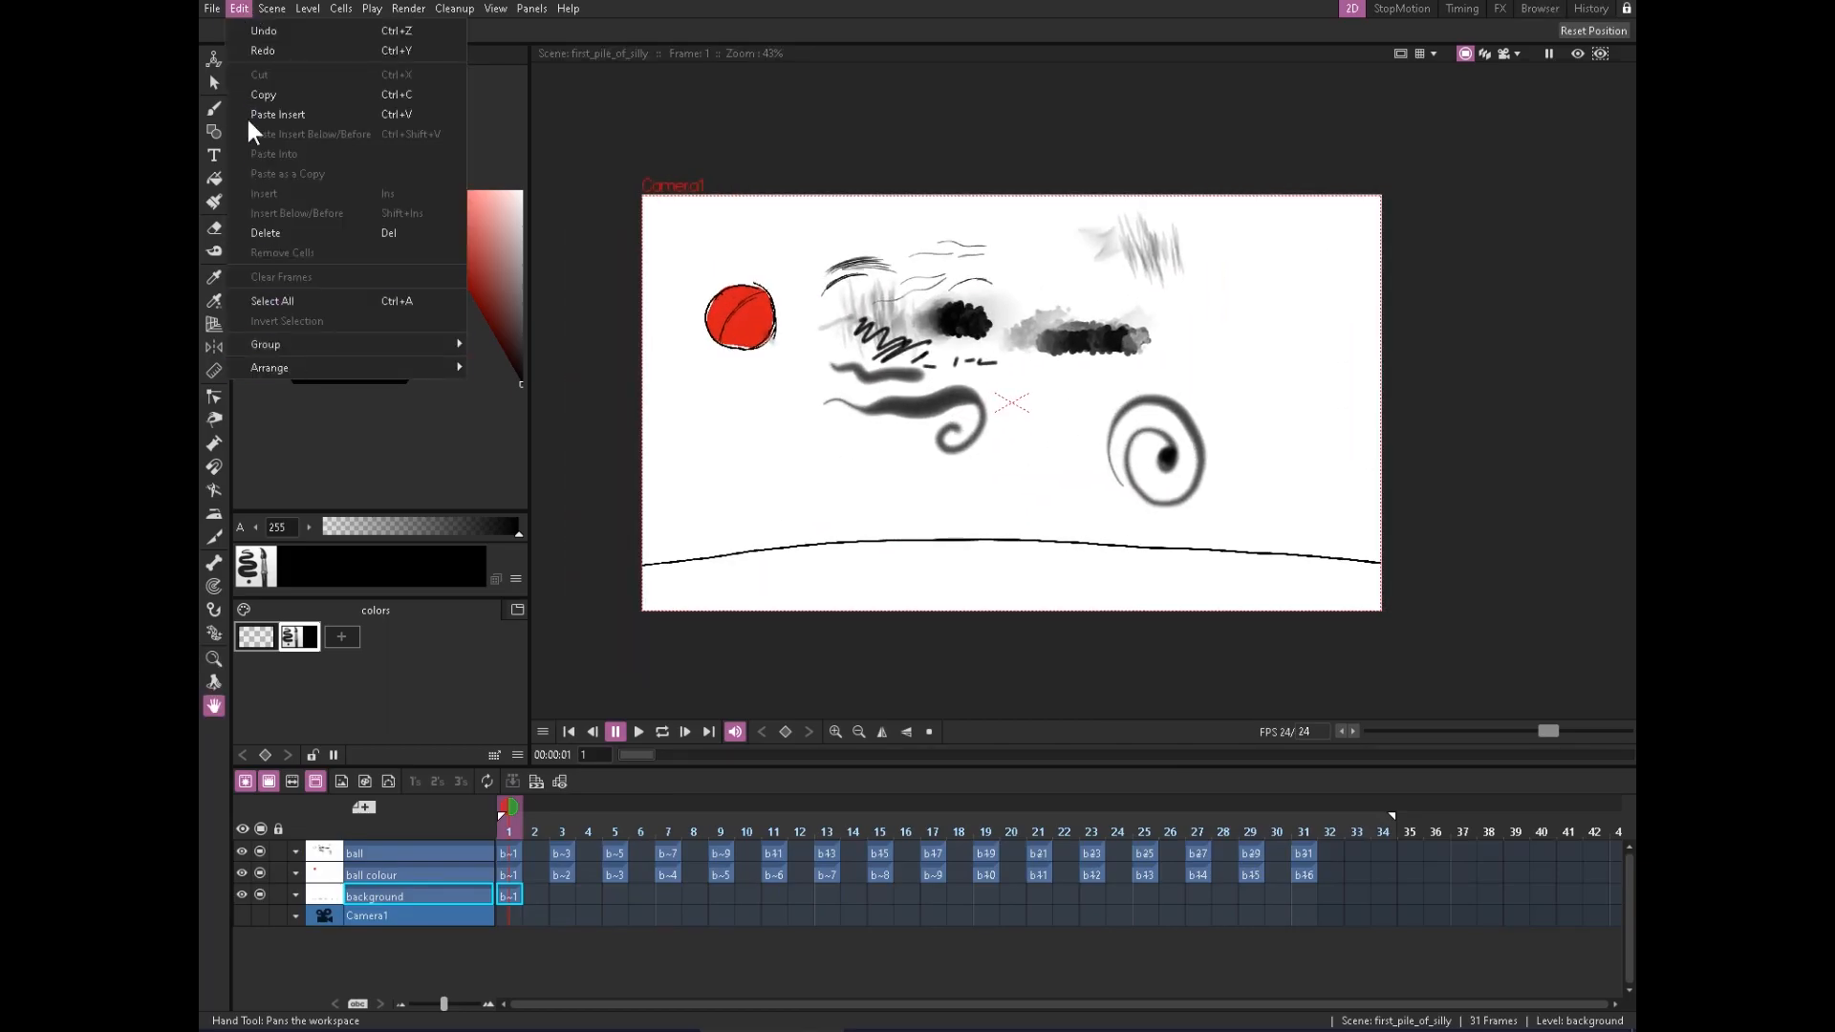
pyautogui.moveTo(212, 9)
pyautogui.click(287, 381)
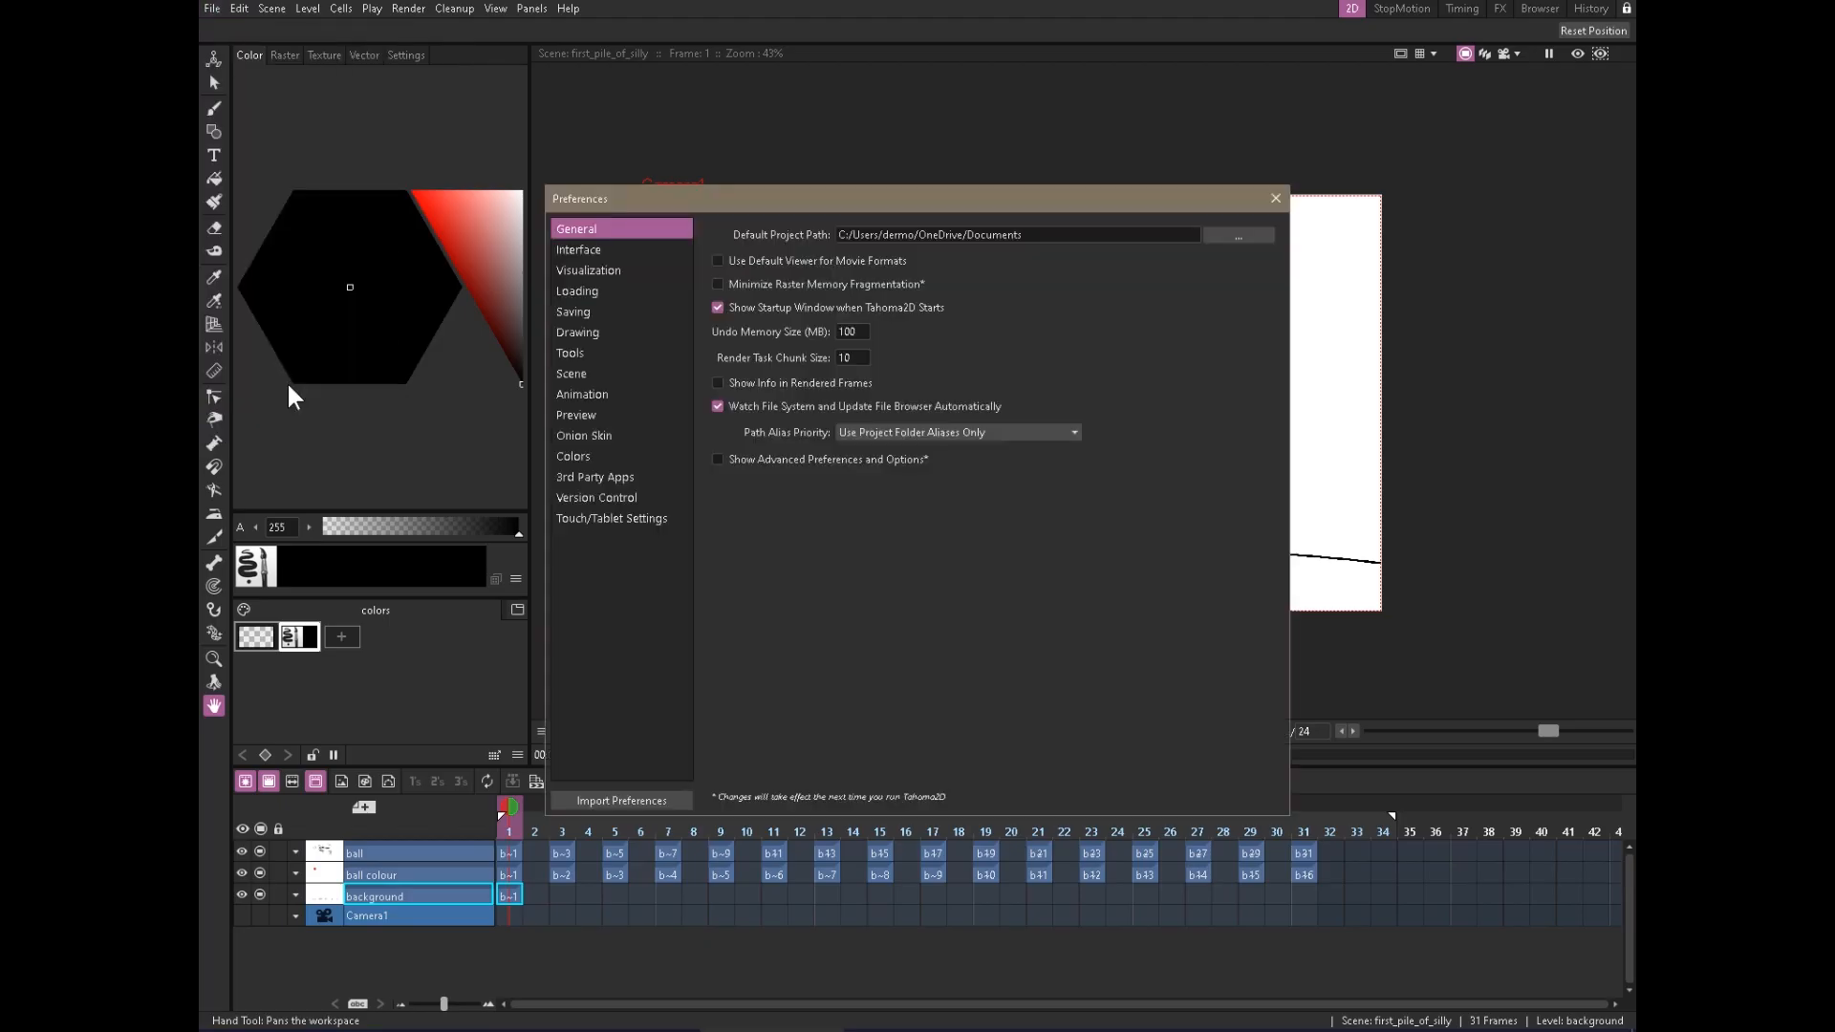
pyautogui.moveTo(945, 194); pyautogui.dragTo(1068, 202)
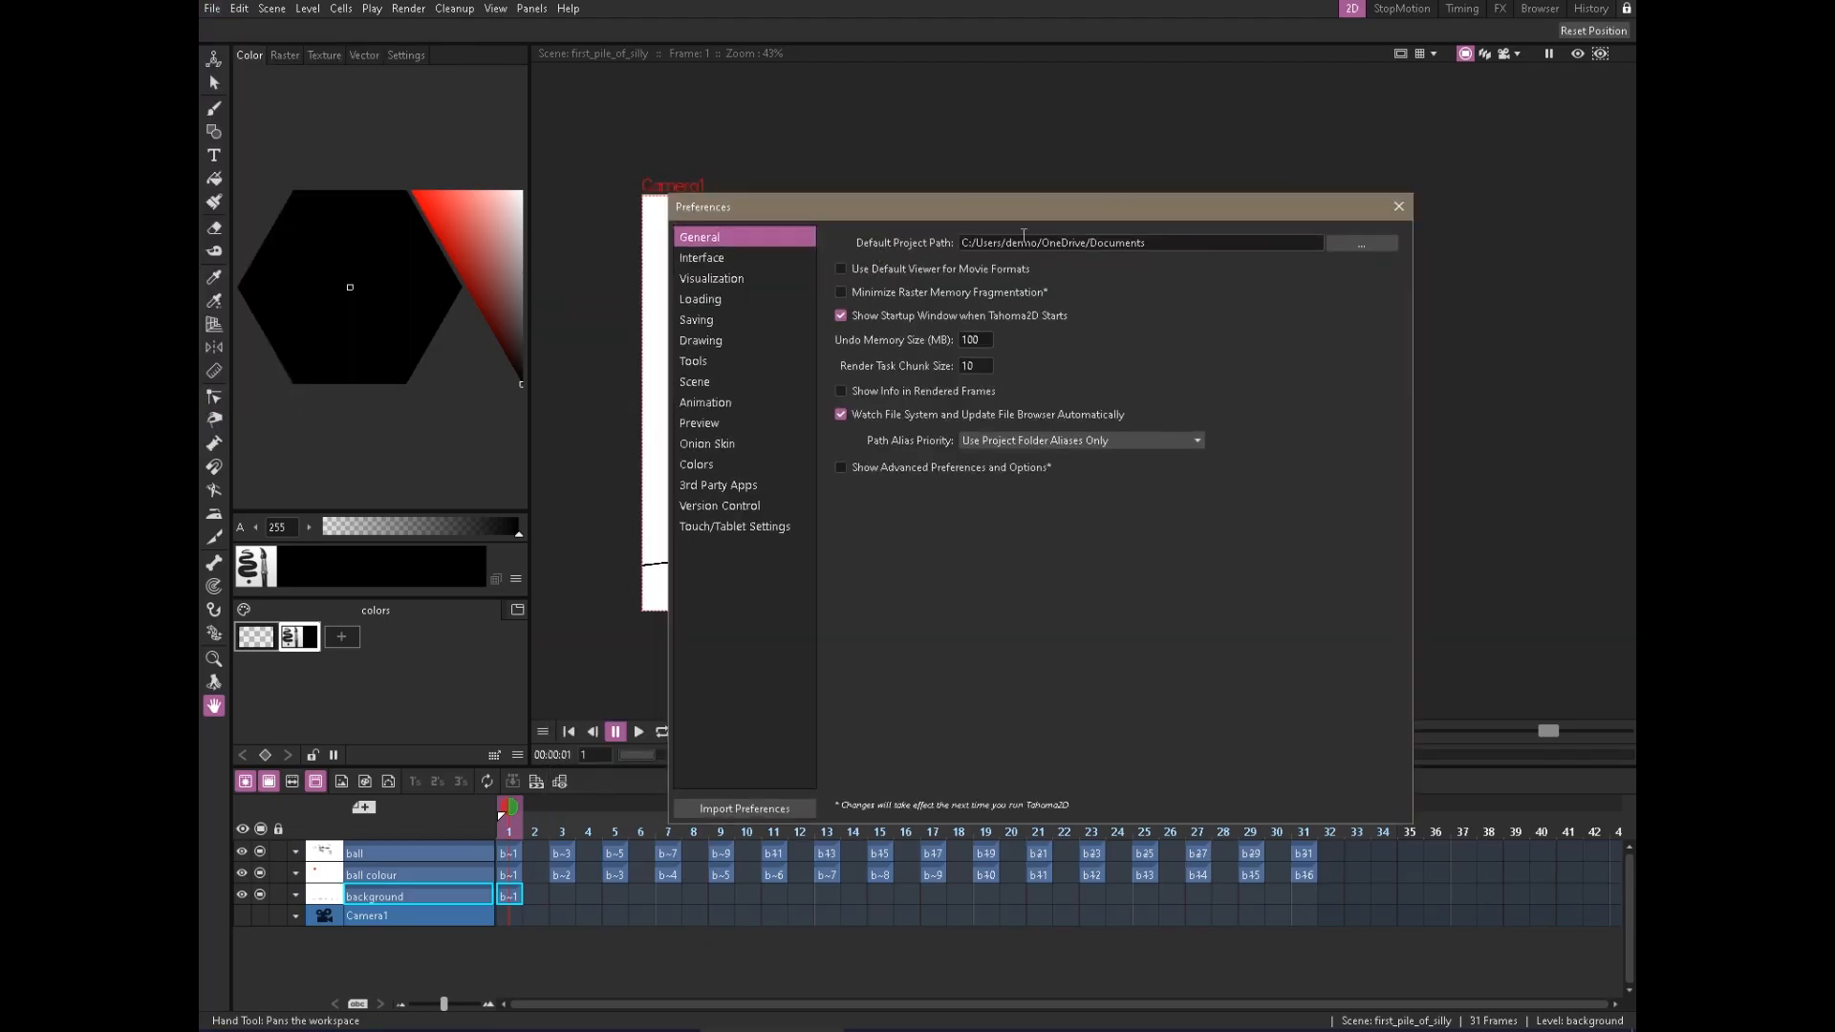
pyautogui.click(1362, 243)
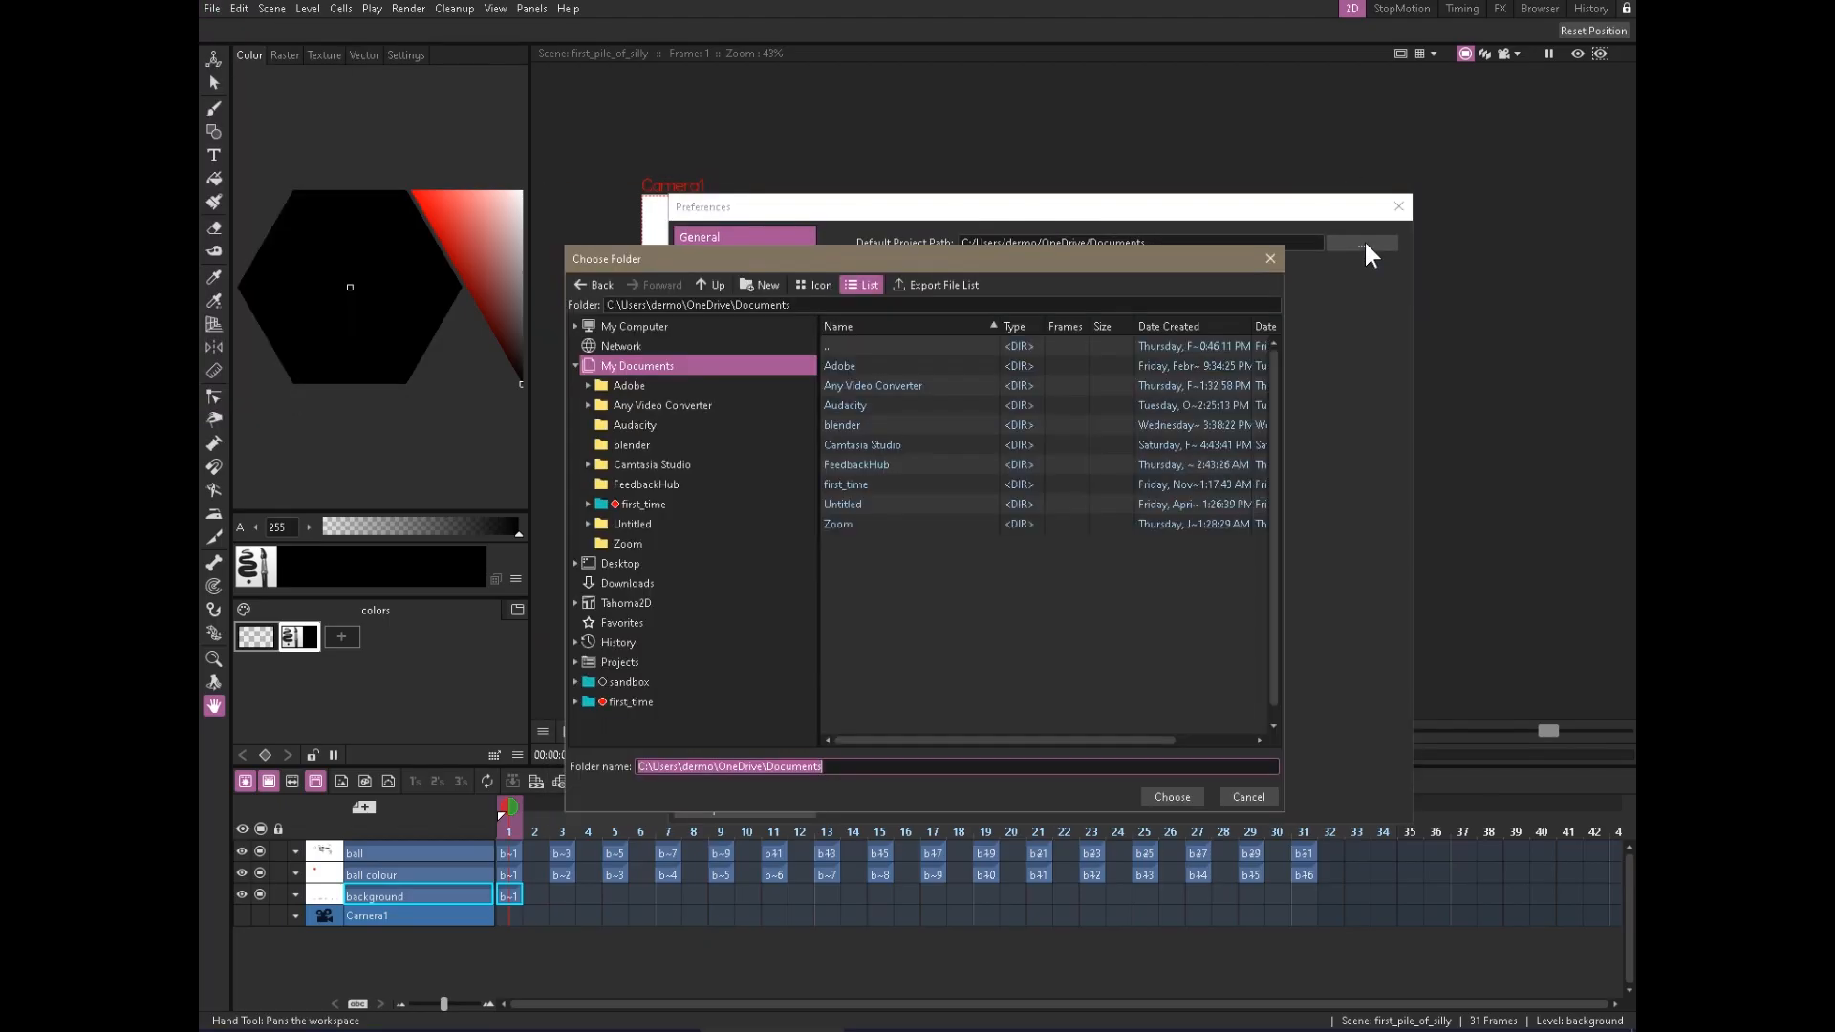
pyautogui.click(1270, 257)
pyautogui.moveTo(960, 243); pyautogui.dragTo(1147, 242)
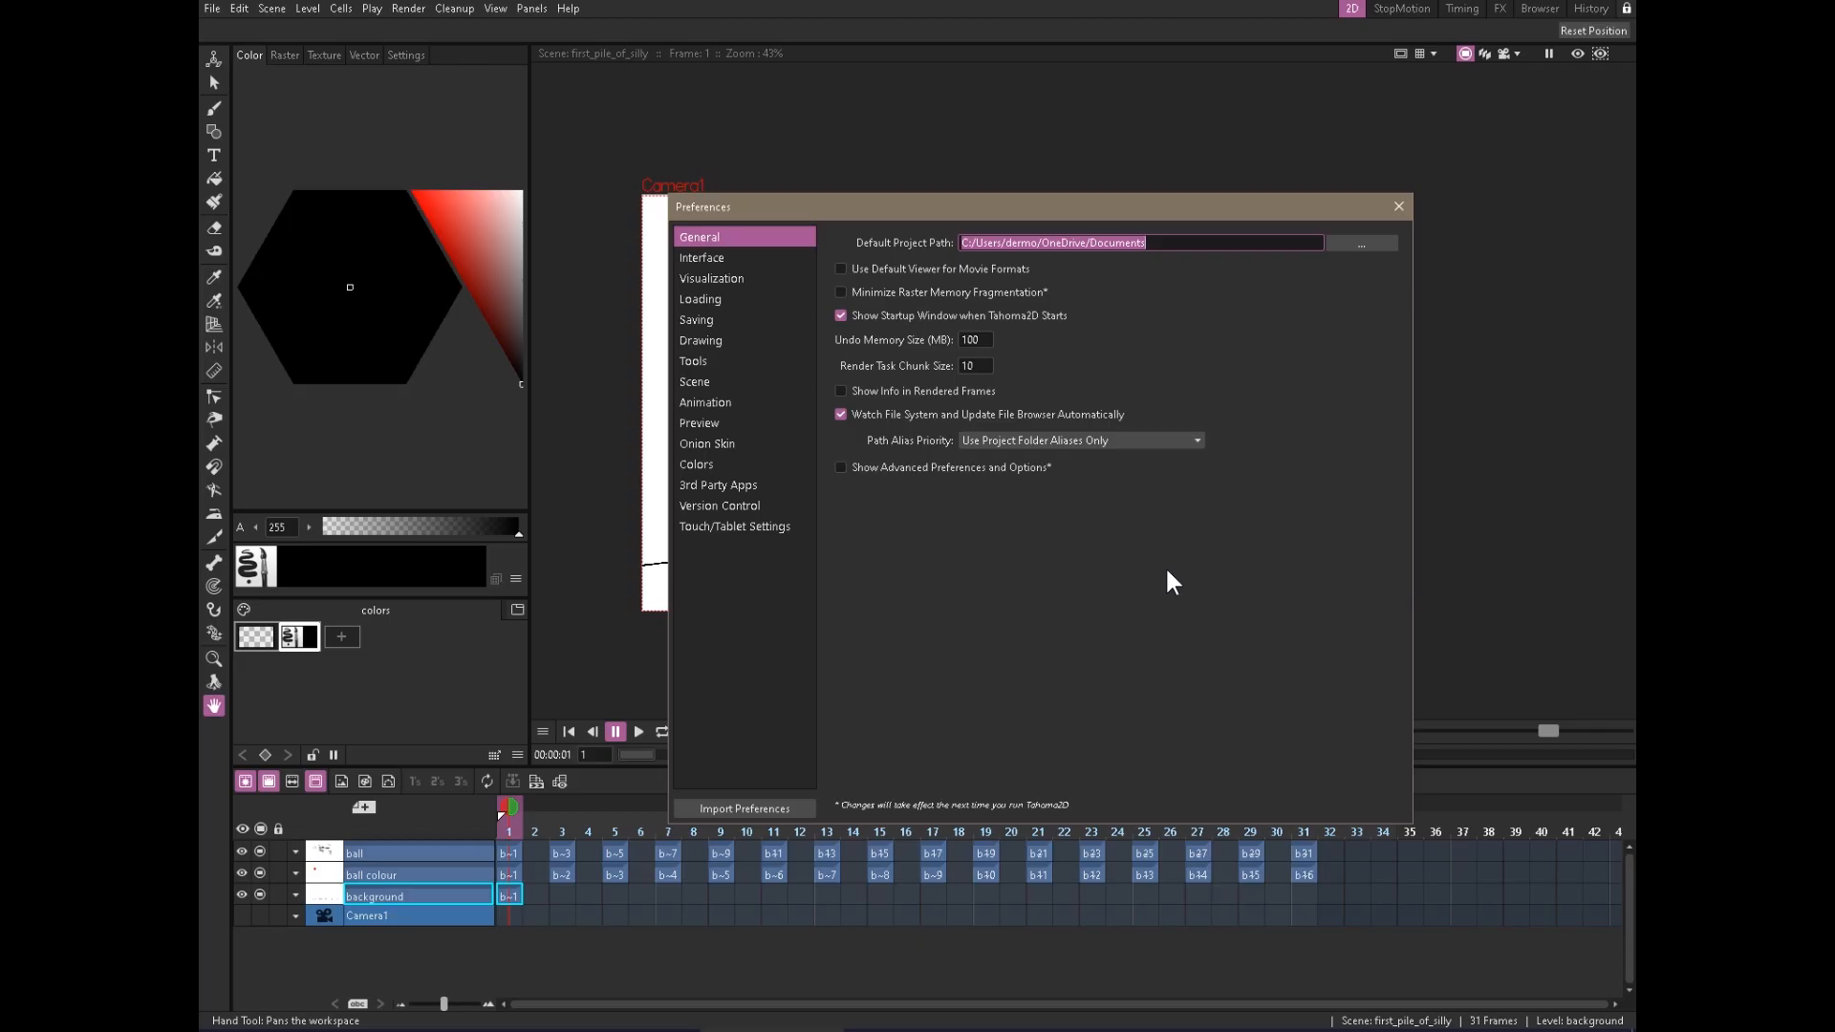
pyautogui.click(1398, 207)
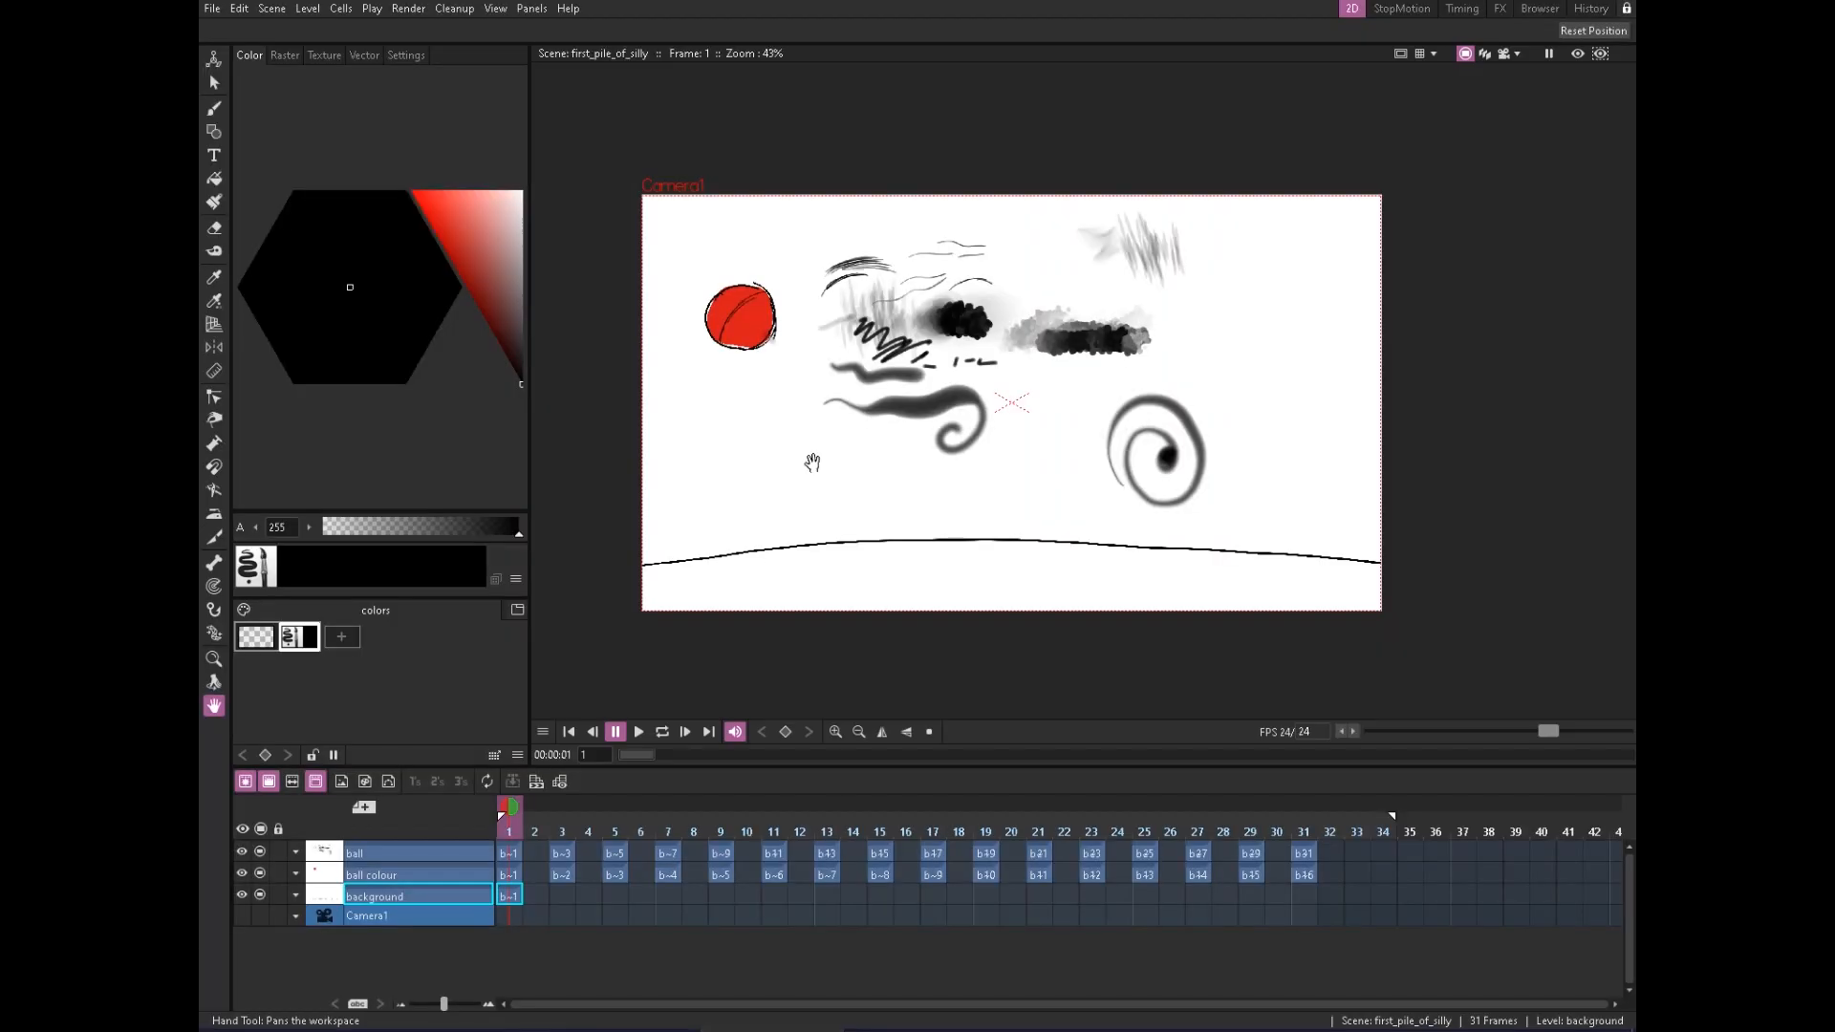
# Check the ball animation on frames 7, 9 and 11
pyautogui.click(668, 874)
pyautogui.click(724, 890)
pyautogui.click(776, 890)
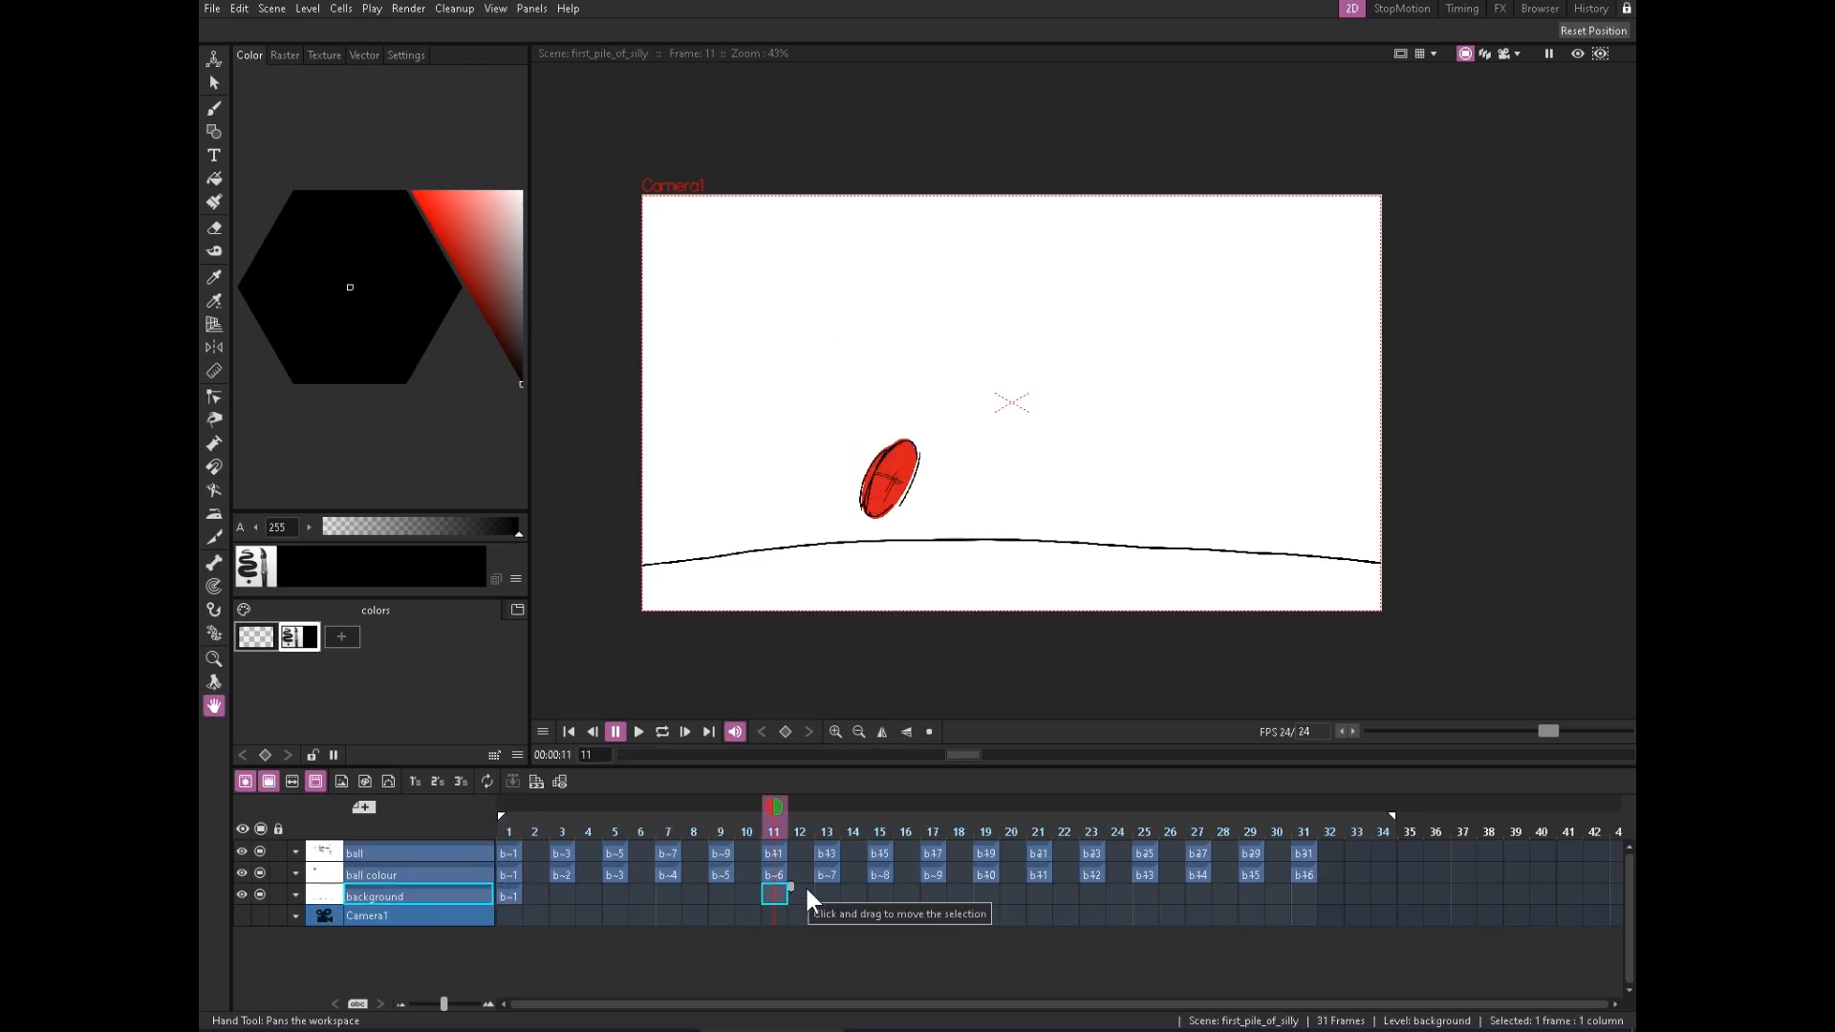
# Look through the view options and the FX and Browser workspaces, and return to the 2D workspace
pyautogui.click(496, 9)
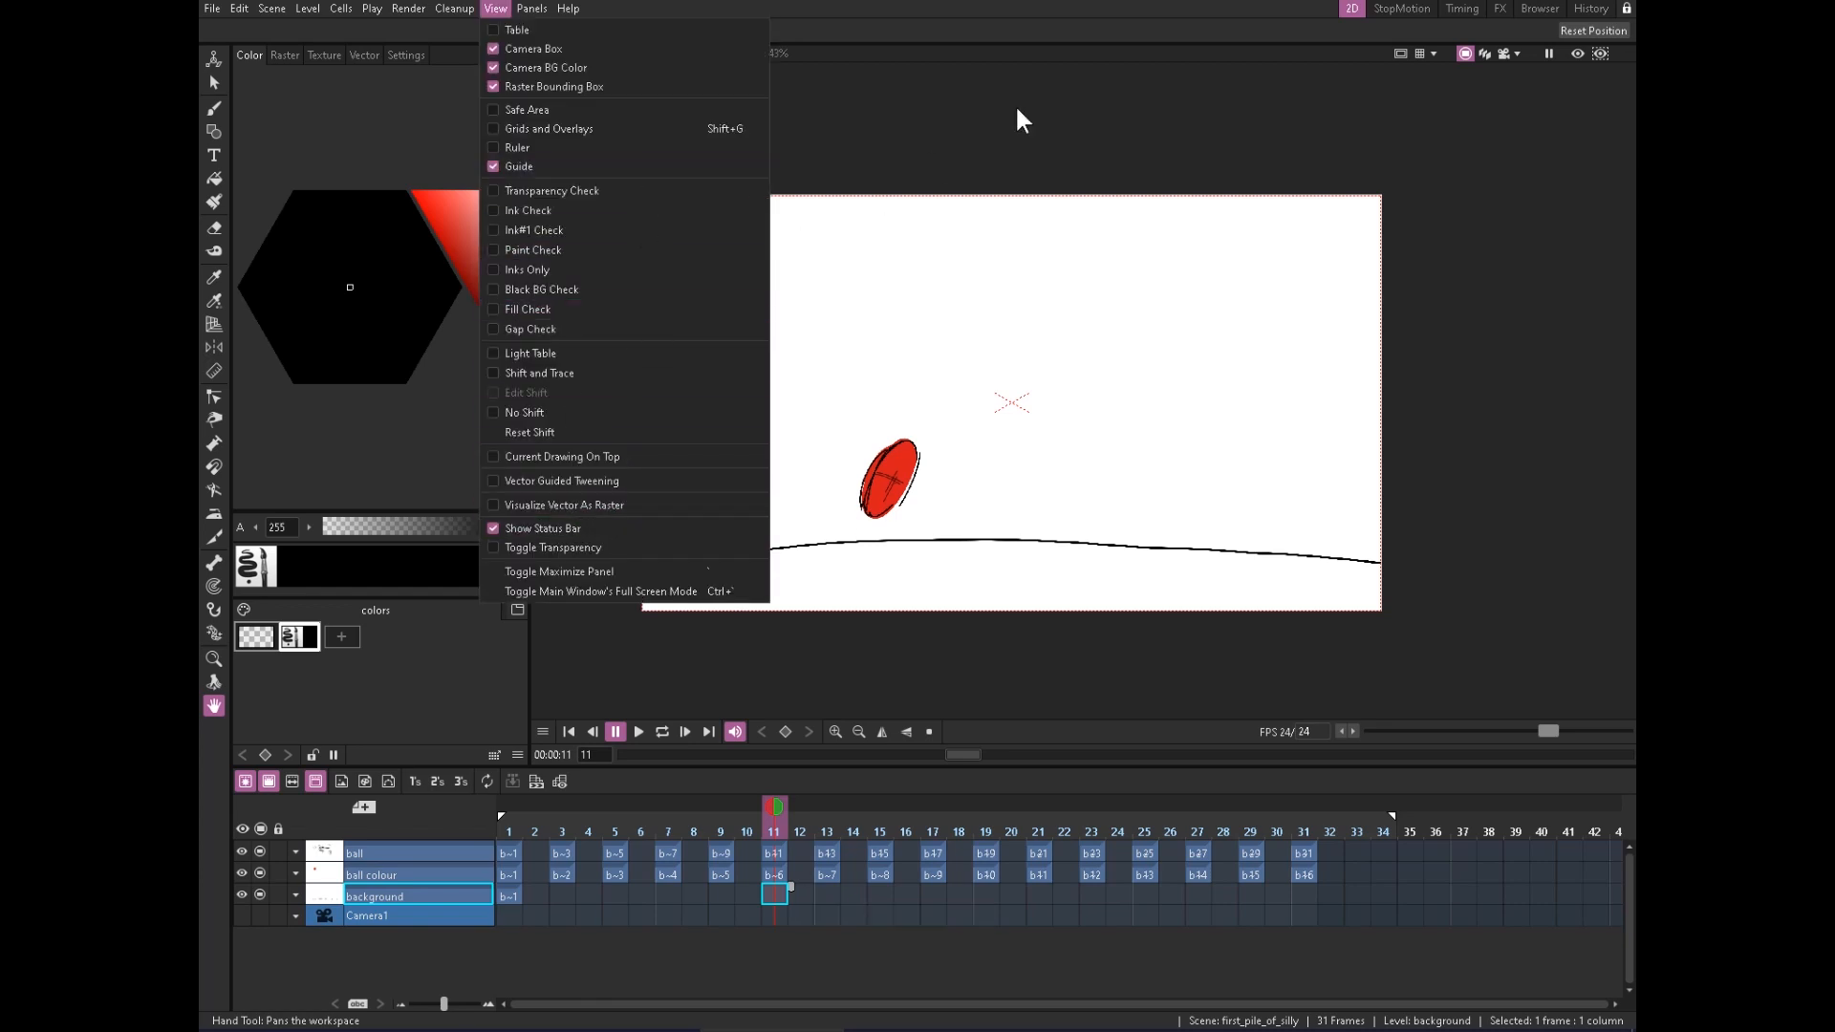
pyautogui.click(1500, 9)
pyautogui.click(1535, 8)
pyautogui.click(1499, 9)
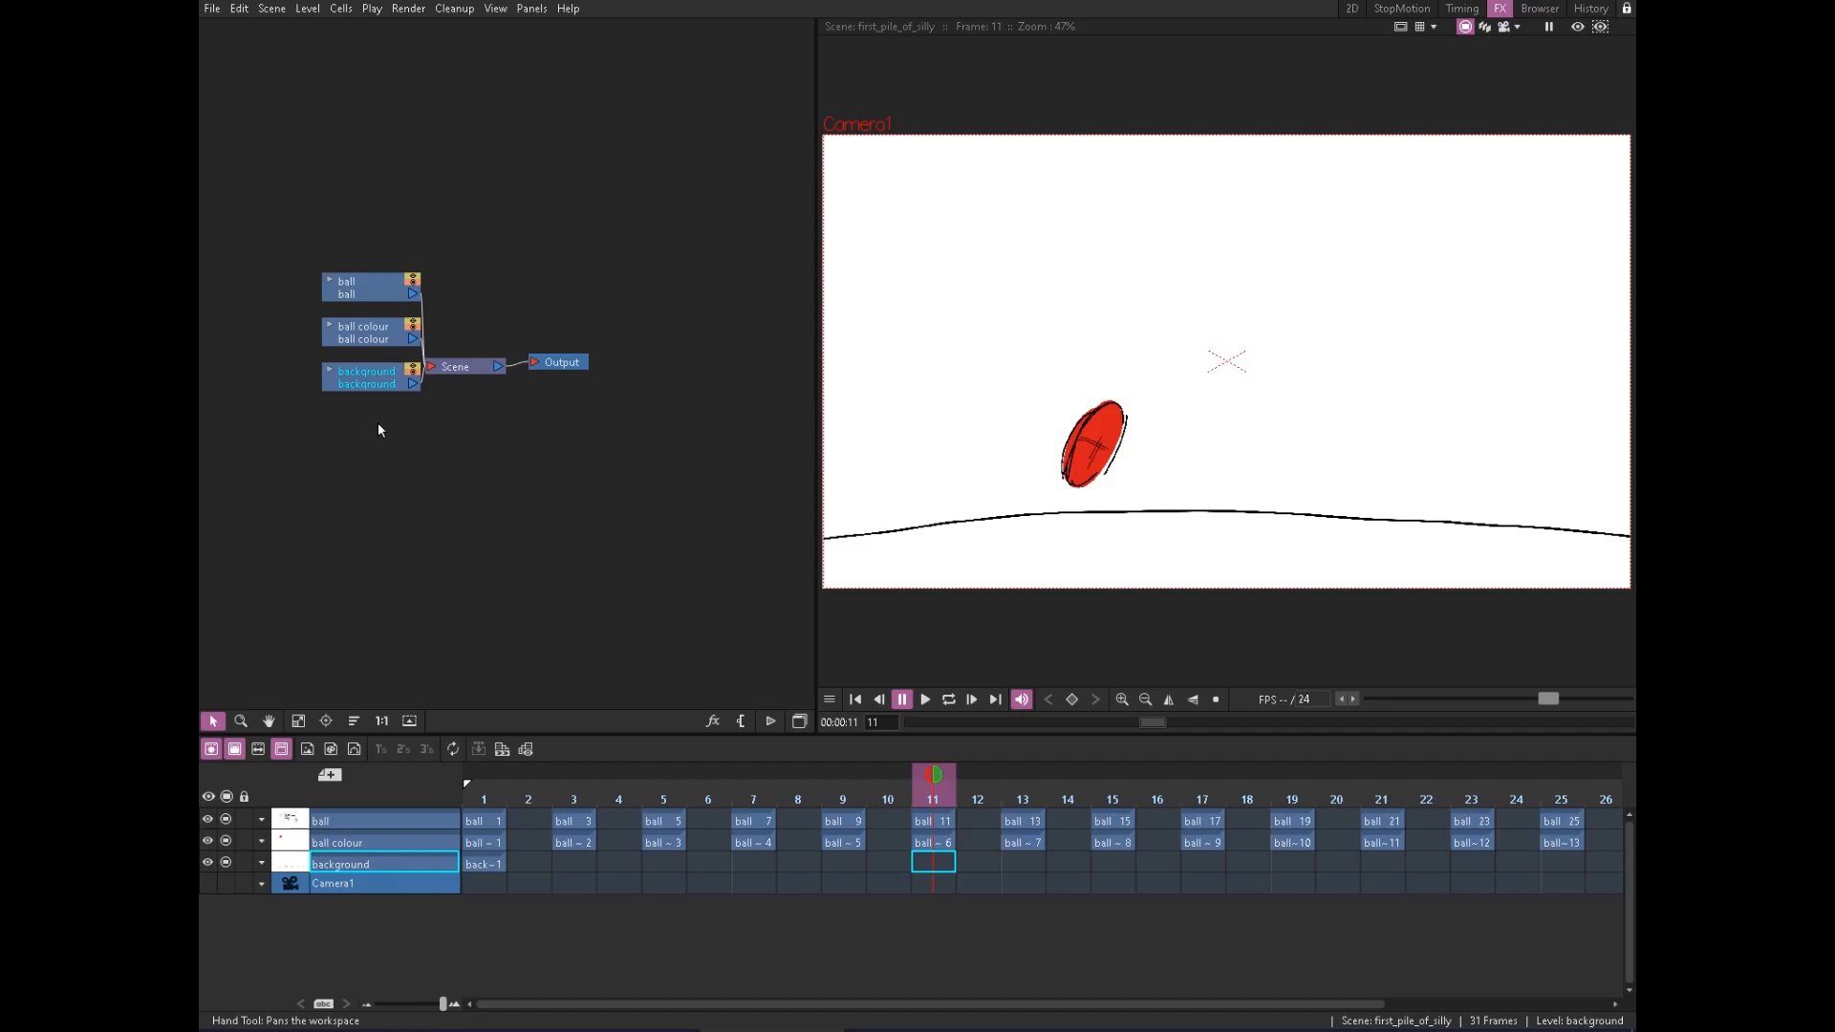
pyautogui.click(1342, 11)
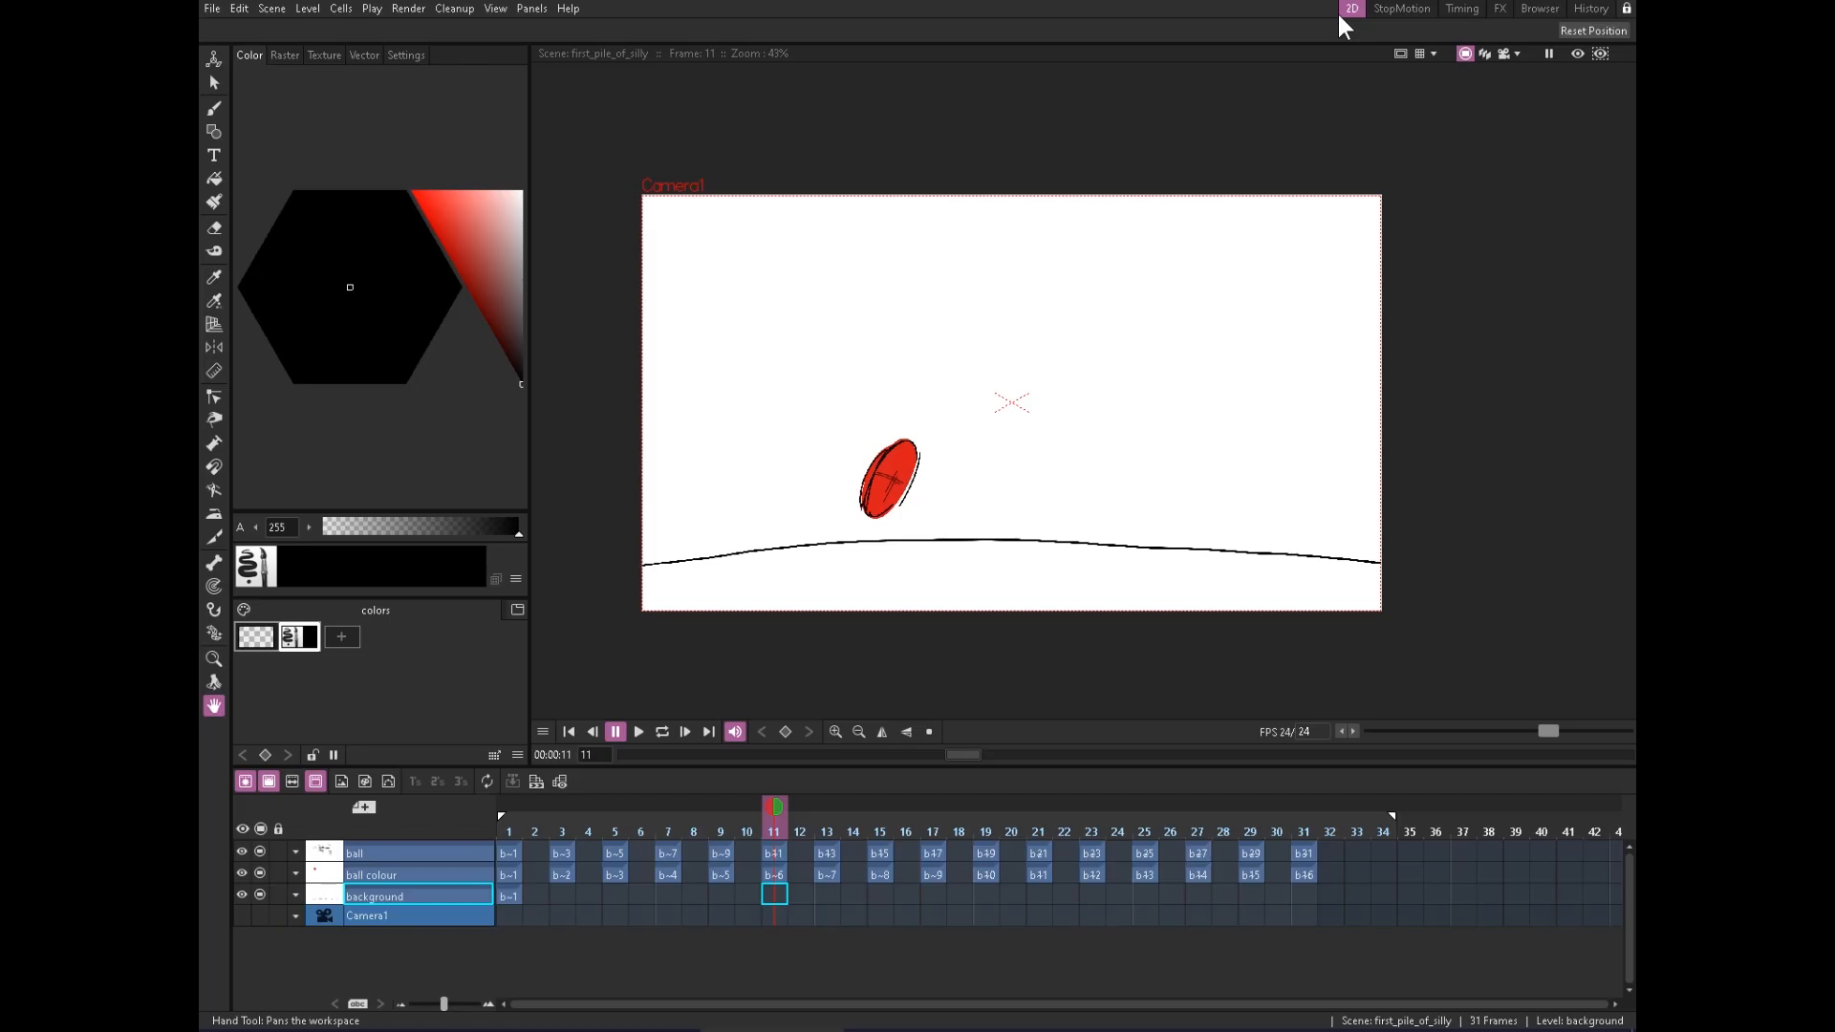
# Select the frame 31 cells of the ball and ball colour levels
pyautogui.click(1306, 852)
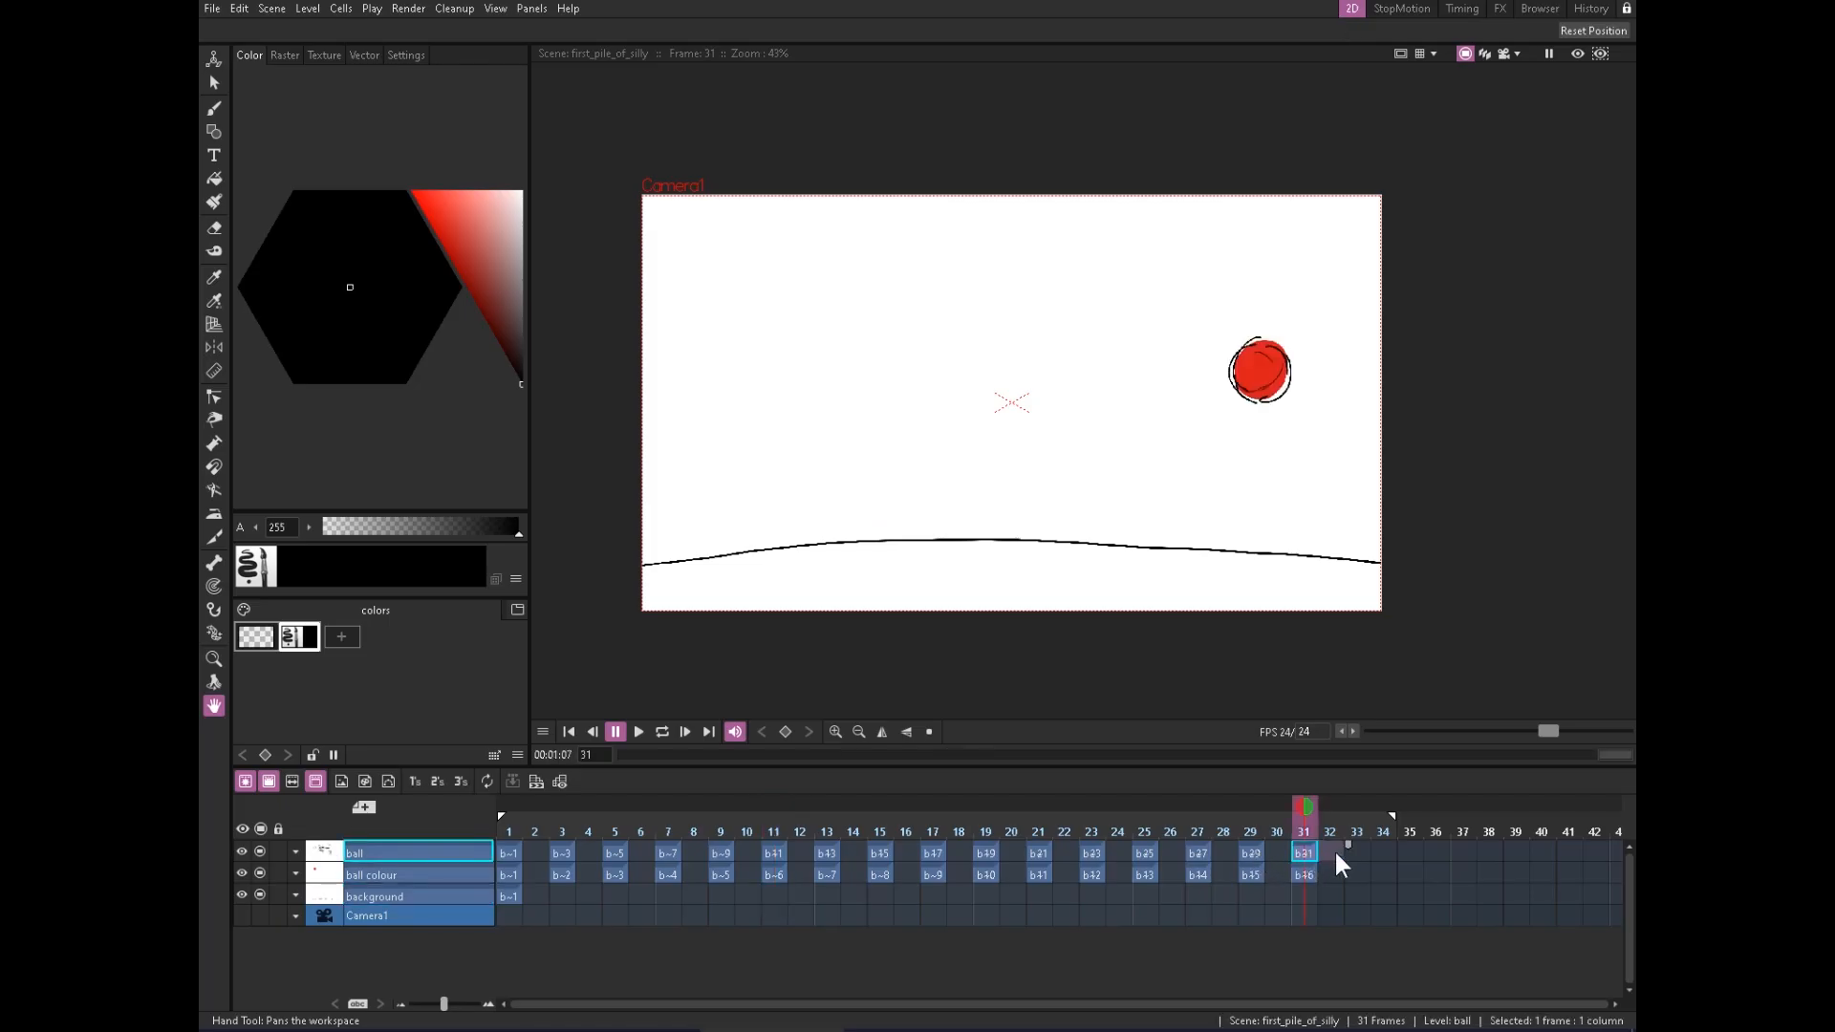
pyautogui.click(1306, 875)
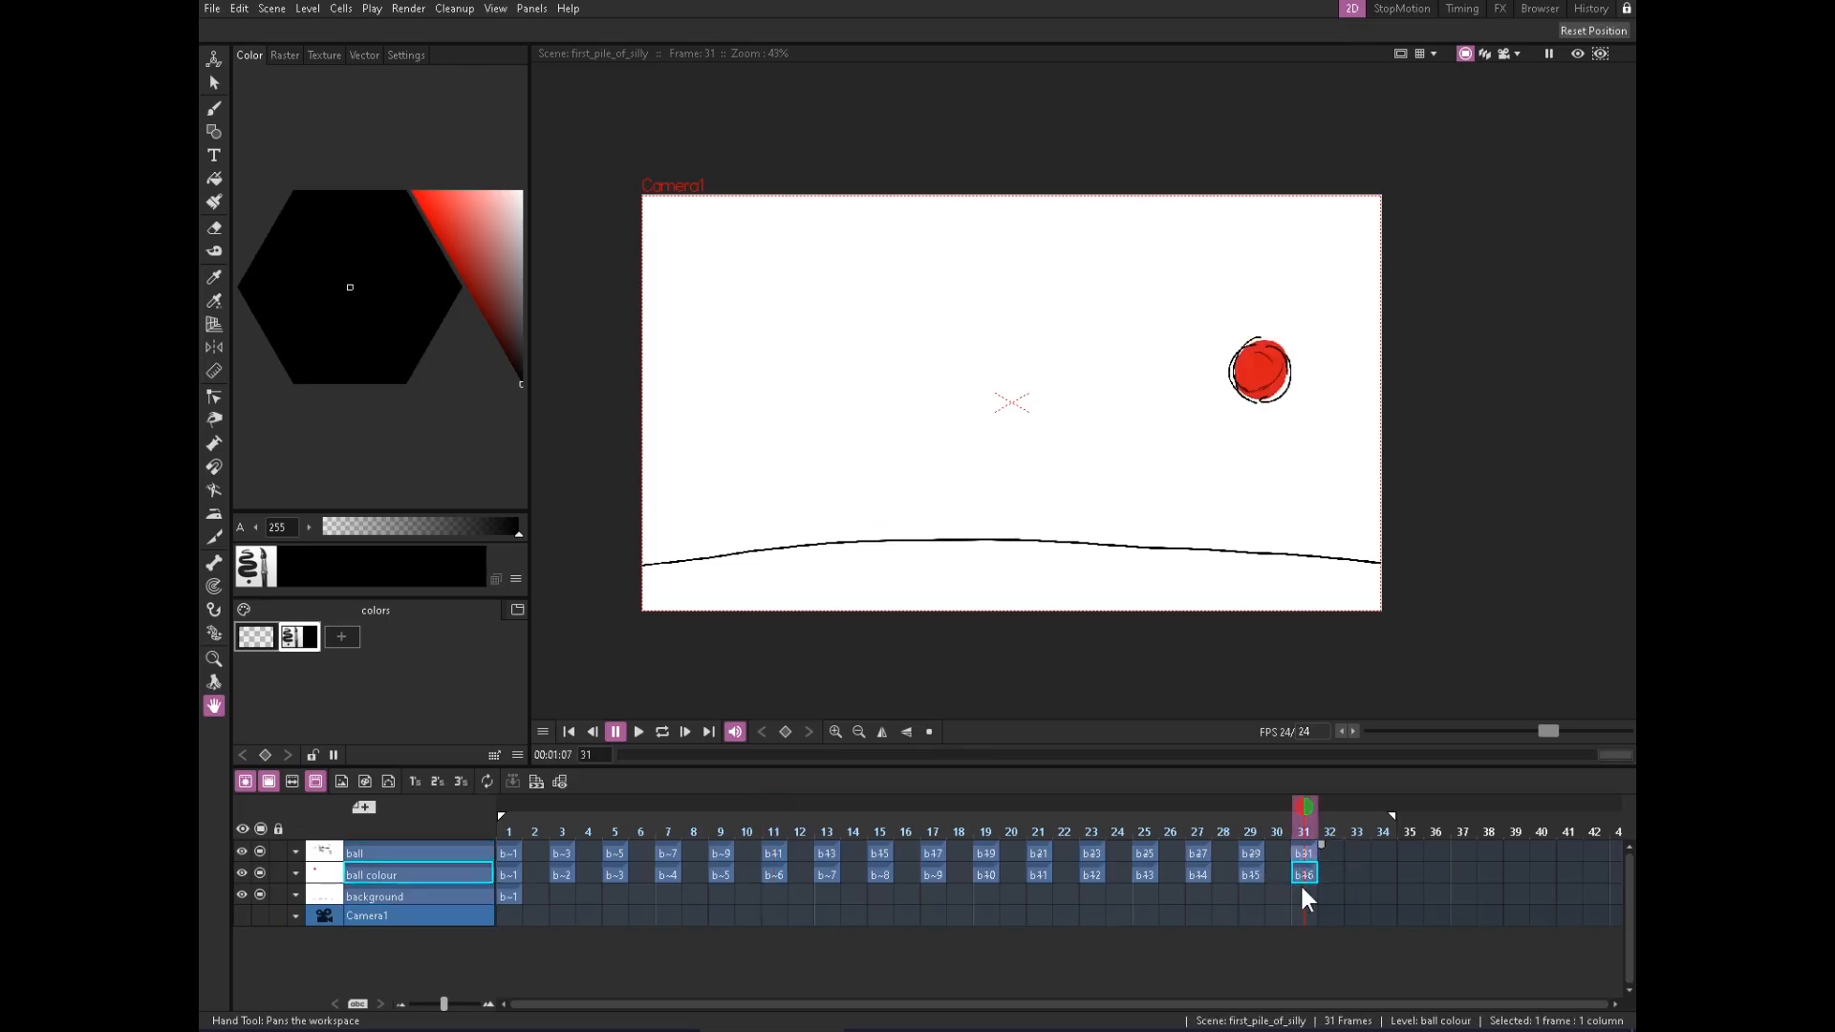